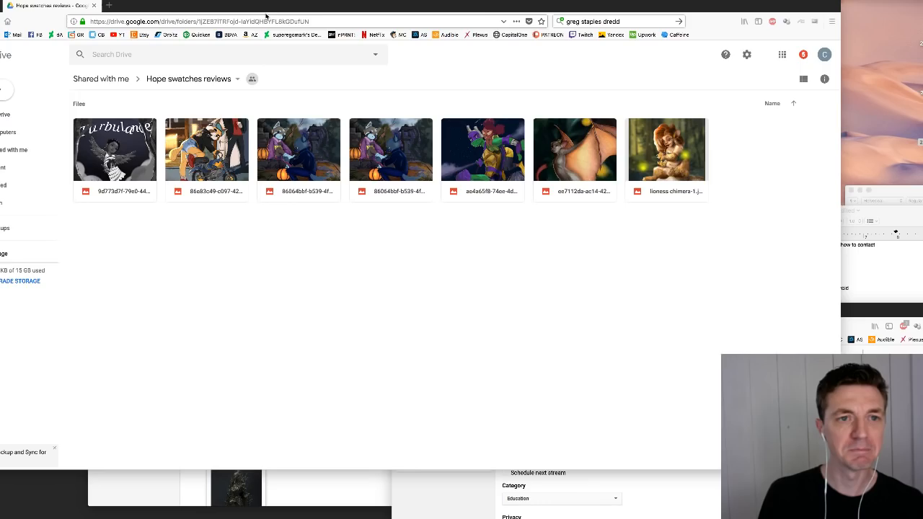
- Examine the paintings in the Hope swatches reviews folder one after another at full preview size
left_click_drag(421, 3, 404, 3)
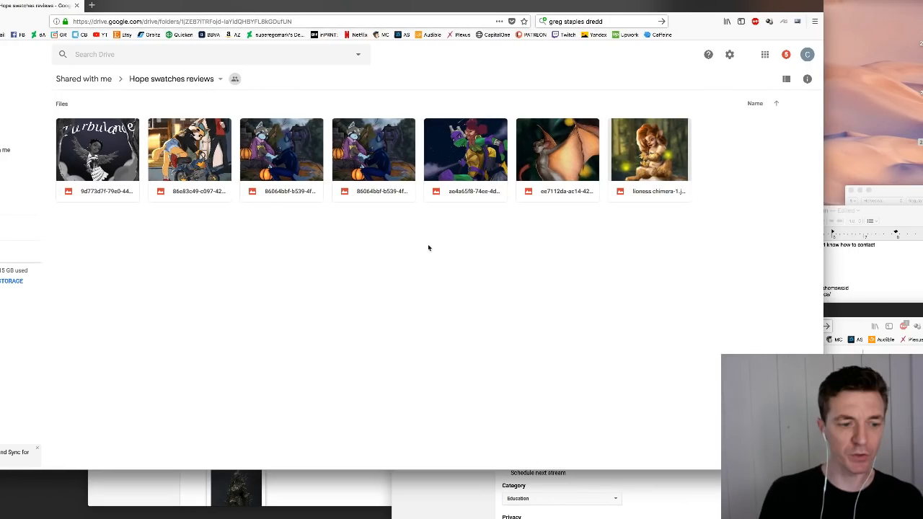
left_click_drag(823, 468, 705, 448)
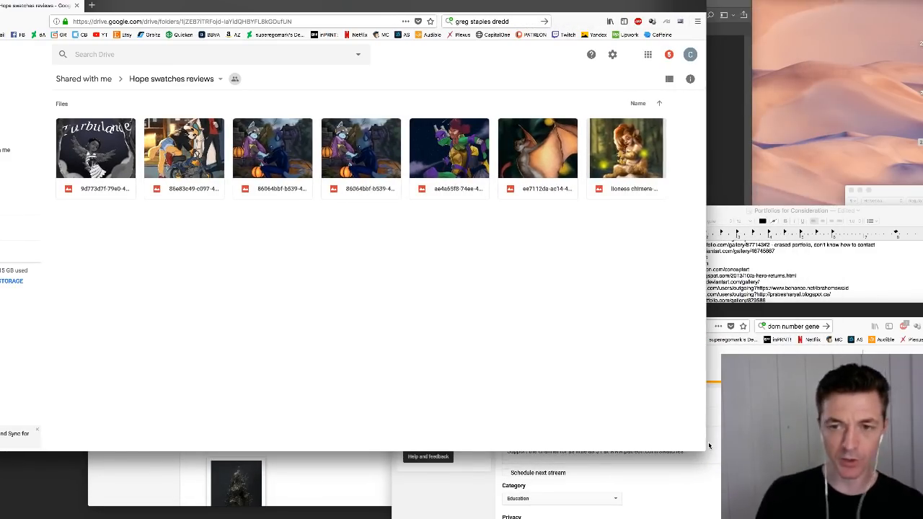
double_click(106, 153)
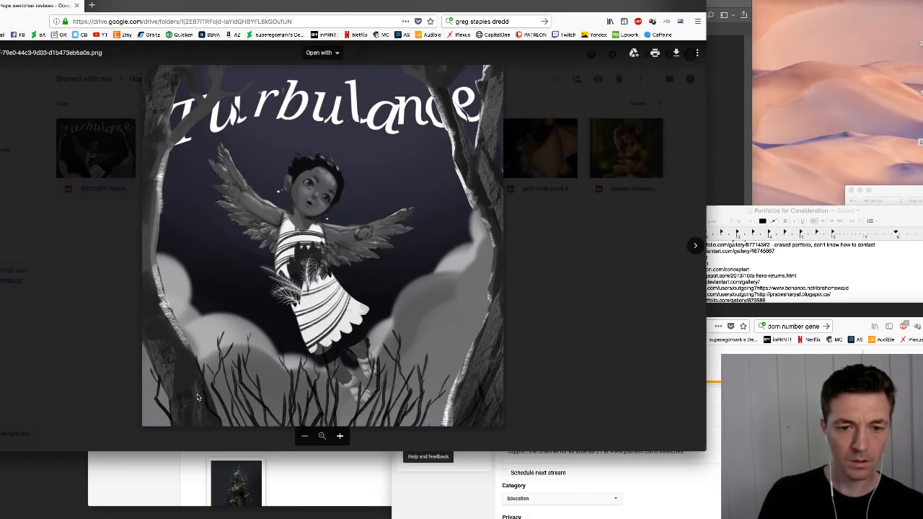
left_click(694, 246)
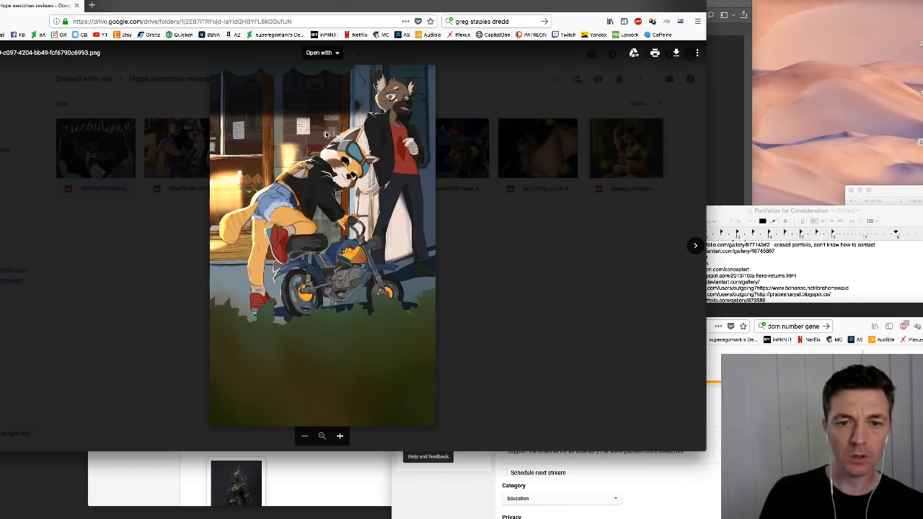
key("Right")
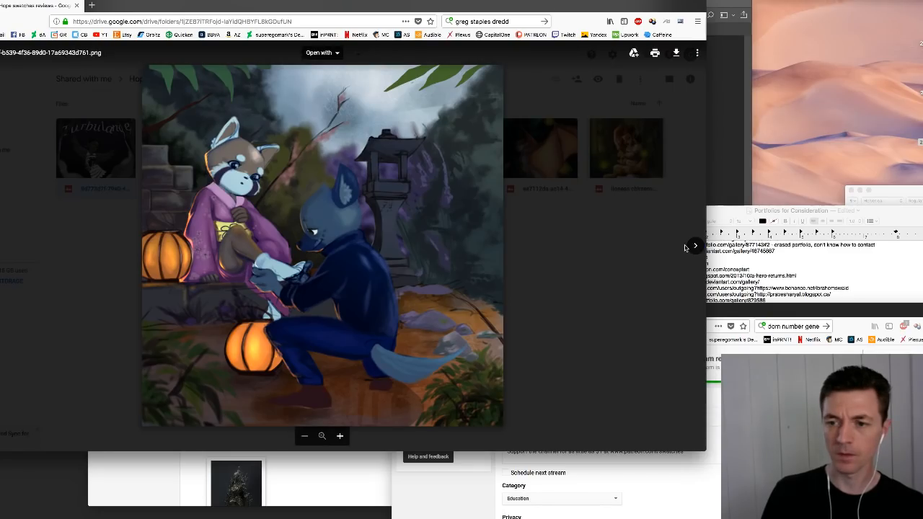
key("Right")
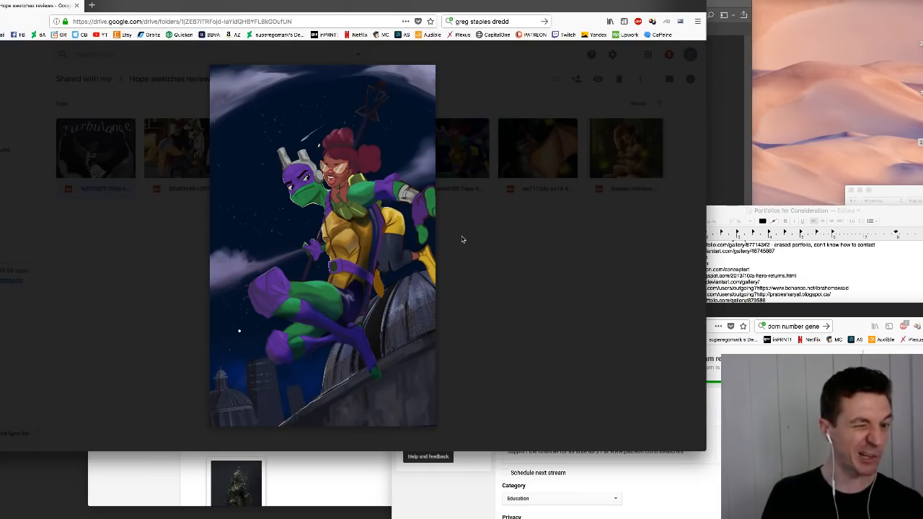
left_click(695, 246)
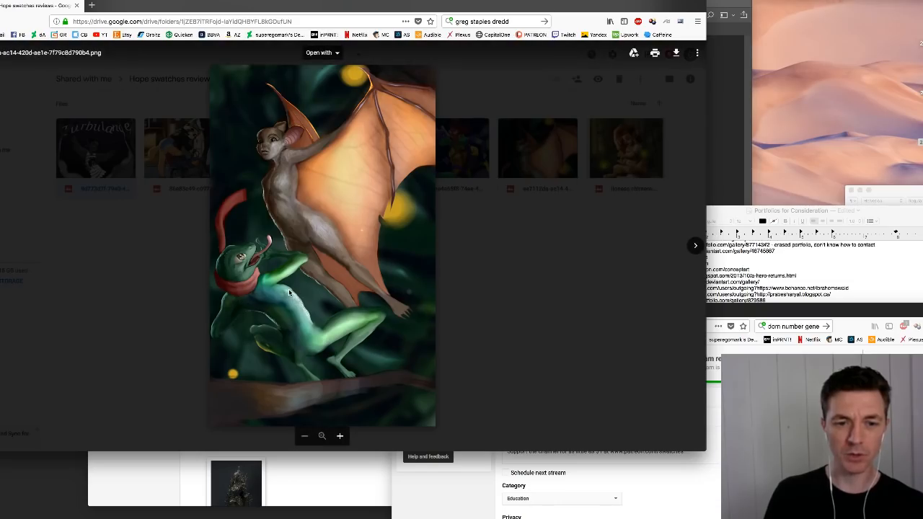
left_click(695, 245)
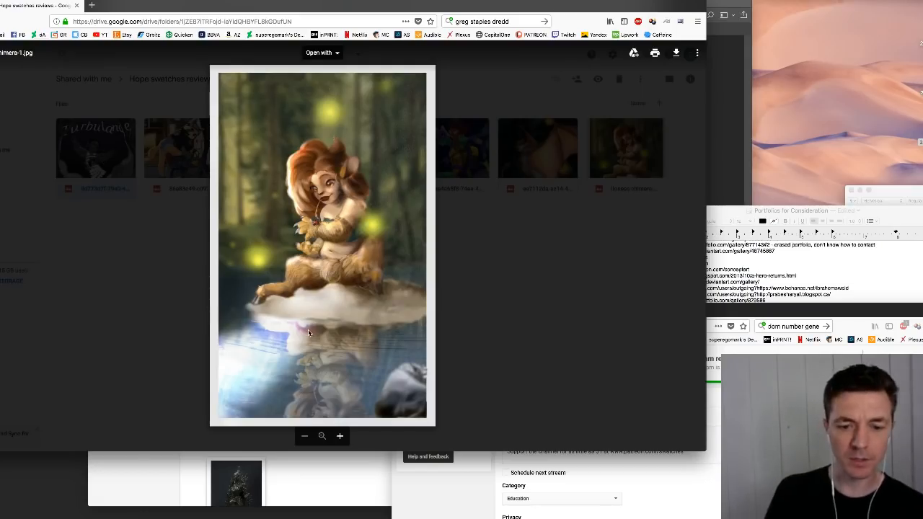
key("Right")
key("Right")
key("Right")
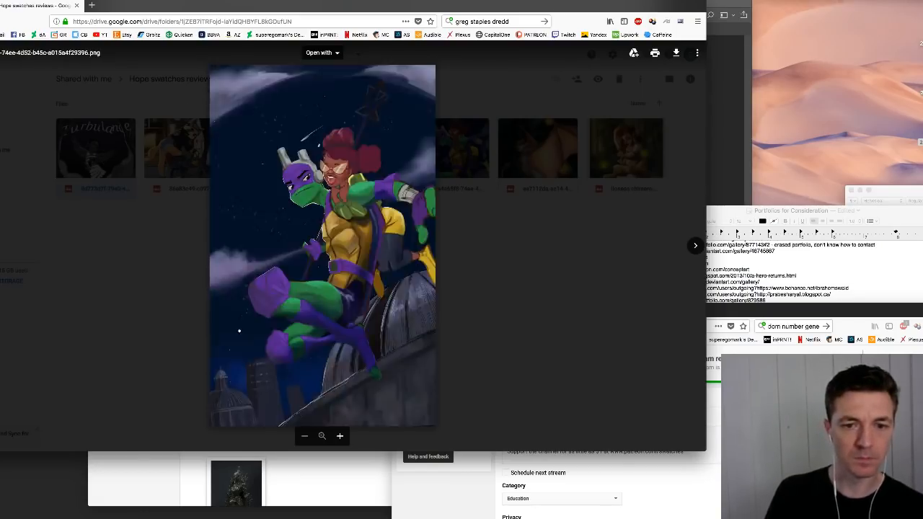
key("Right")
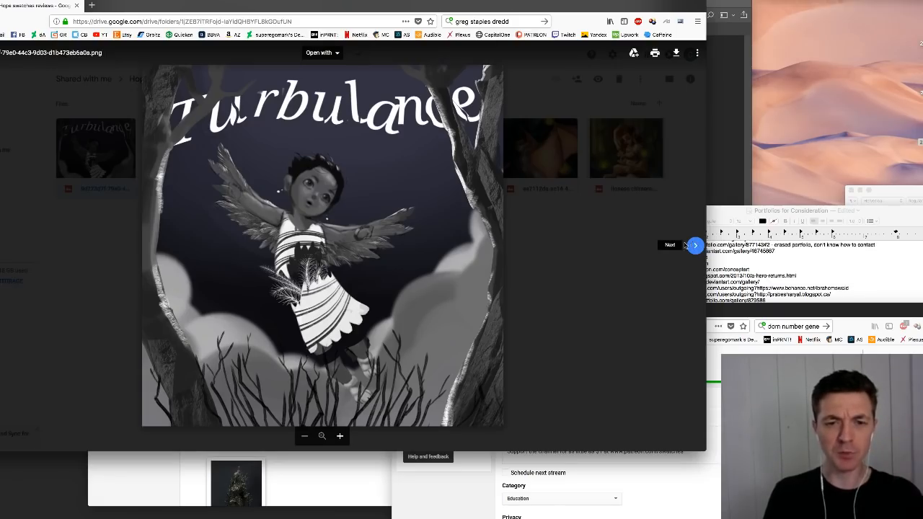
- Save the motorcycle painting 86e83c49-c097-4204-bb49-fcf6790c6993.png from the shared folder to the computer
left_click(693, 245)
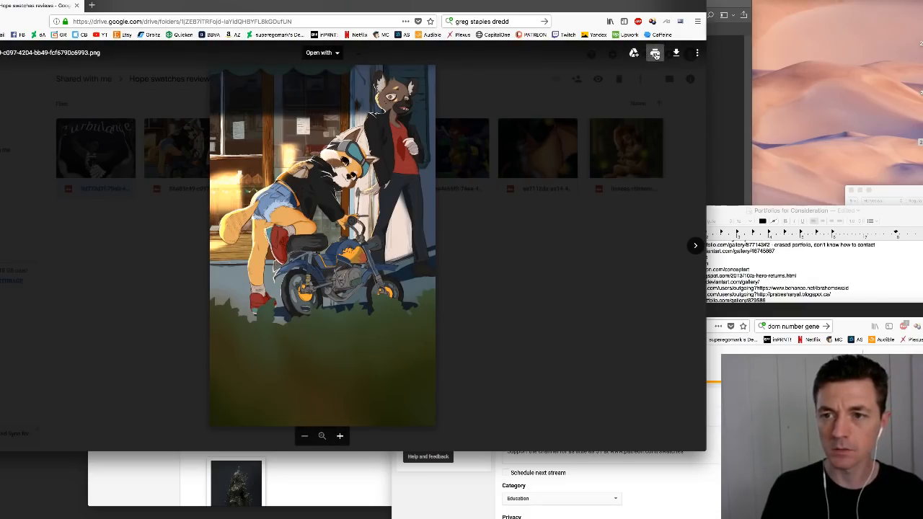
left_click(676, 53)
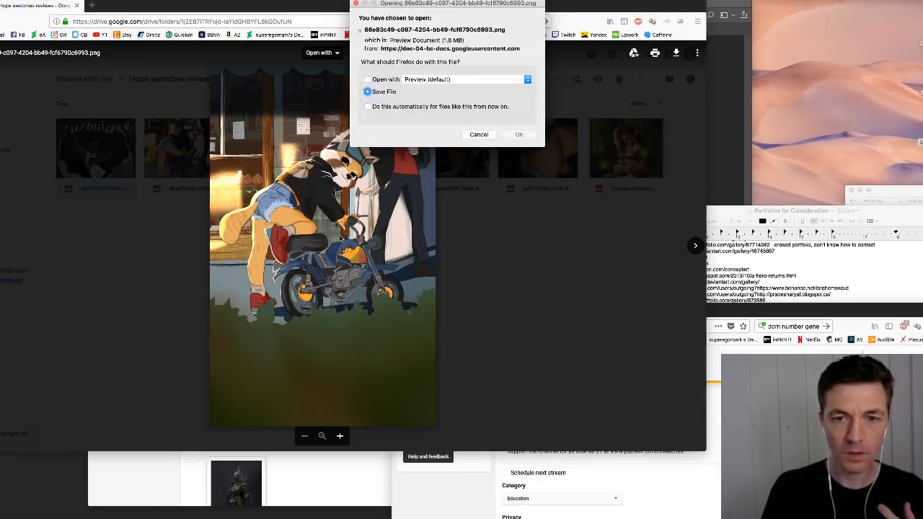
left_click(517, 136)
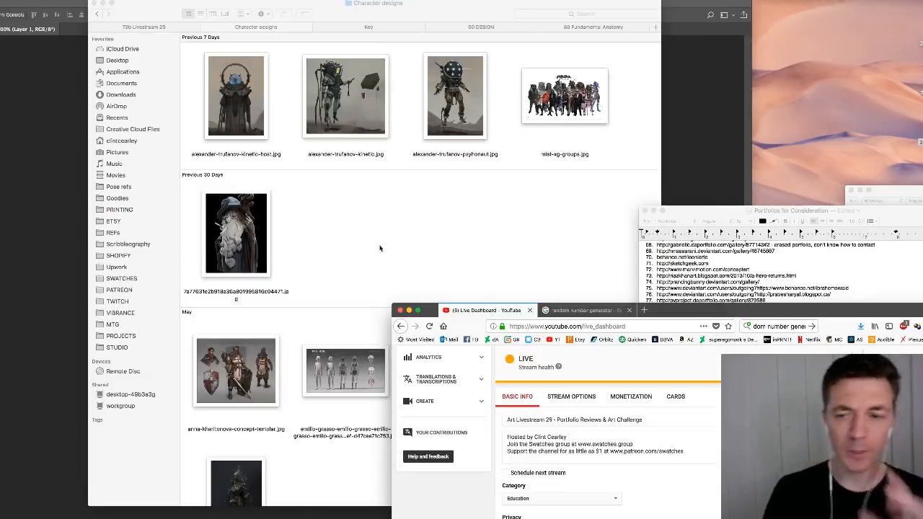
- Move the Finder window aside and bring the downloaded motorcycle painting up in Photoshop
left_click(385, 233)
left_click_drag(443, 13, 290, 13)
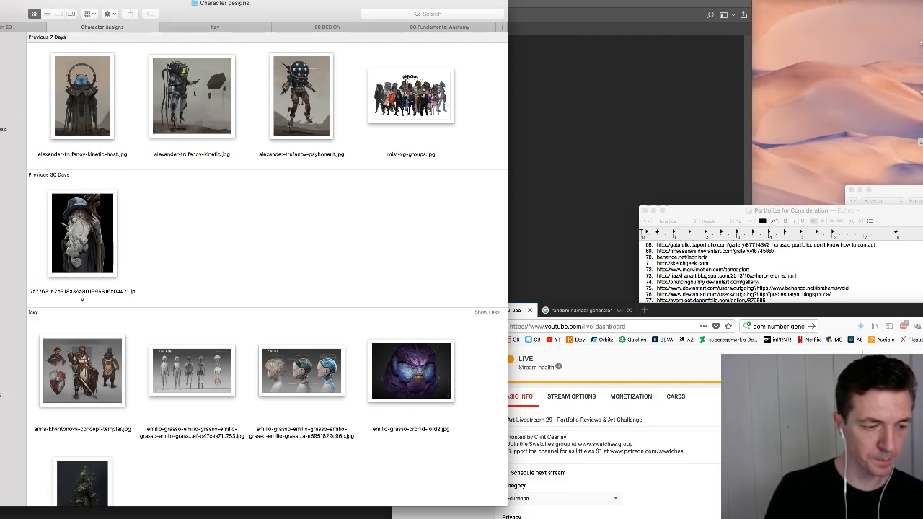
key("super+Tab")
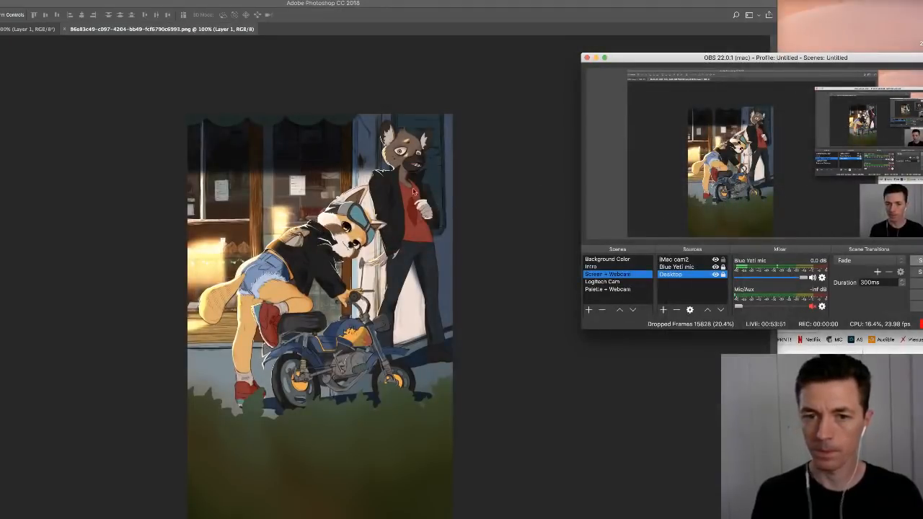
- Minimize the OBS window covering the workspace and return to the motorcycle painting in Photoshop
left_click_drag(777, 517, 782, 507)
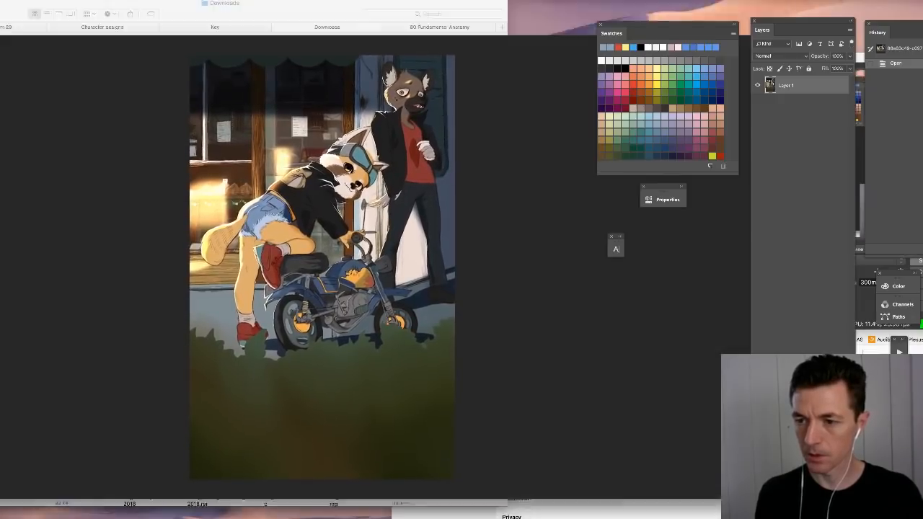
left_click(862, 206)
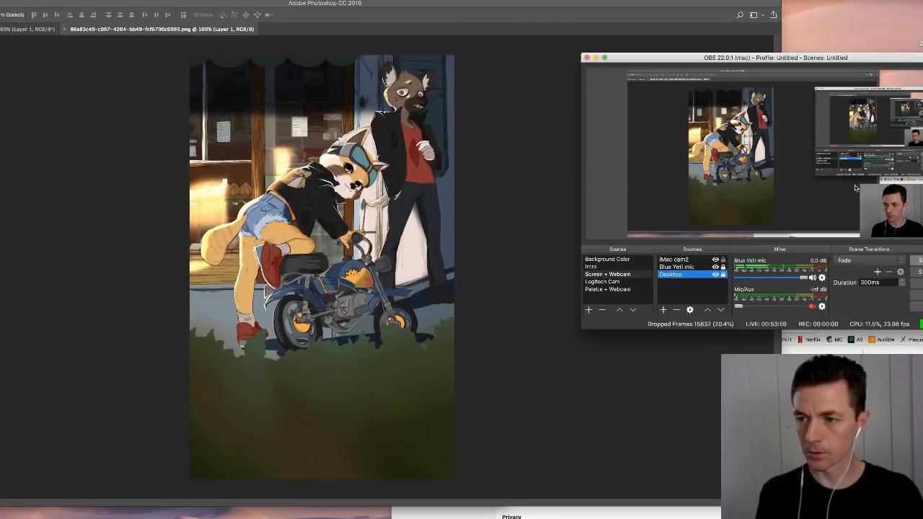
left_click(596, 57)
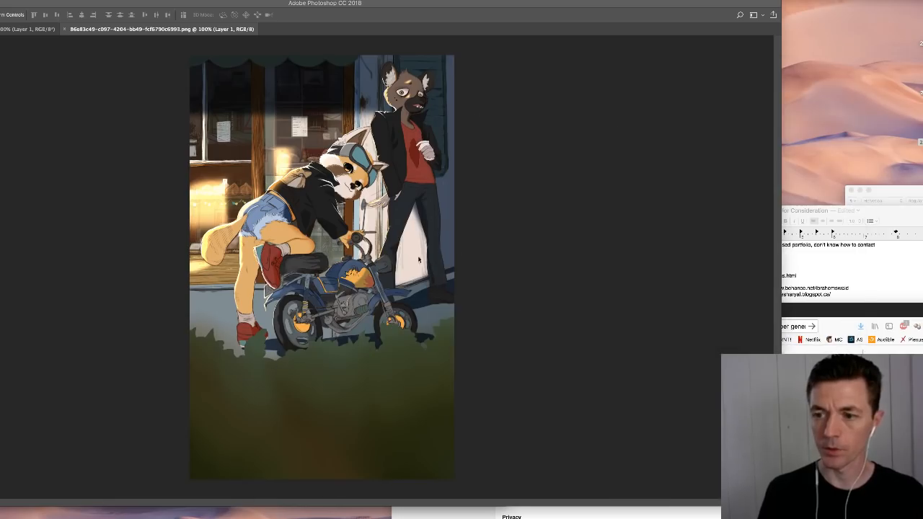
left_click(608, 267)
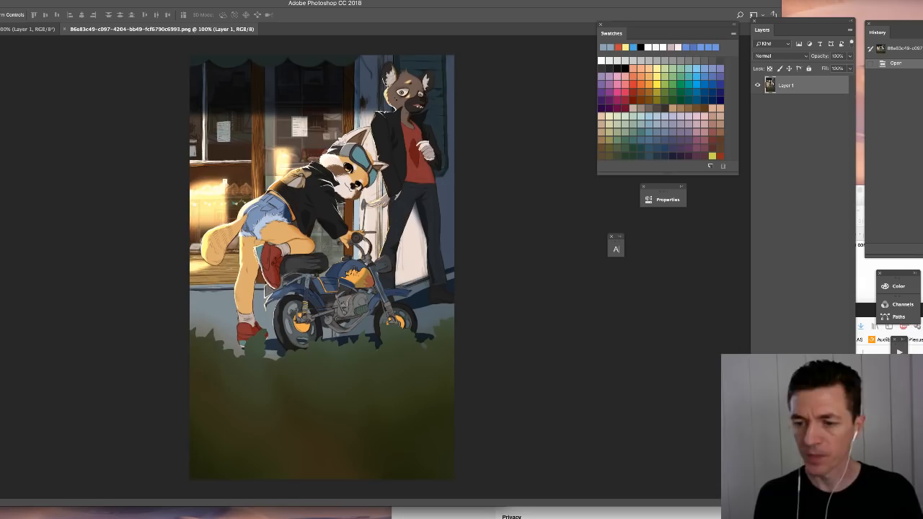
- Add two layers above the painting, with the lower one filled with white at about 45% opacity
left_click(828, 490)
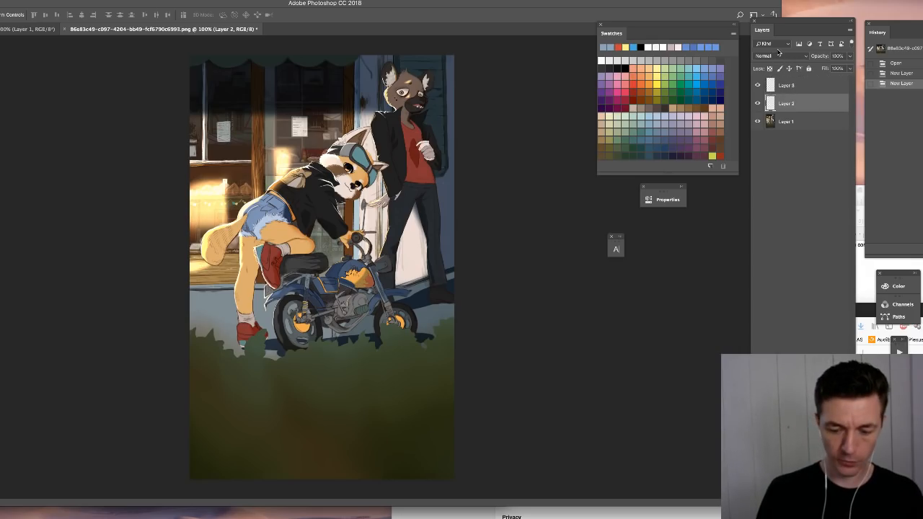
key("super+BackSpace")
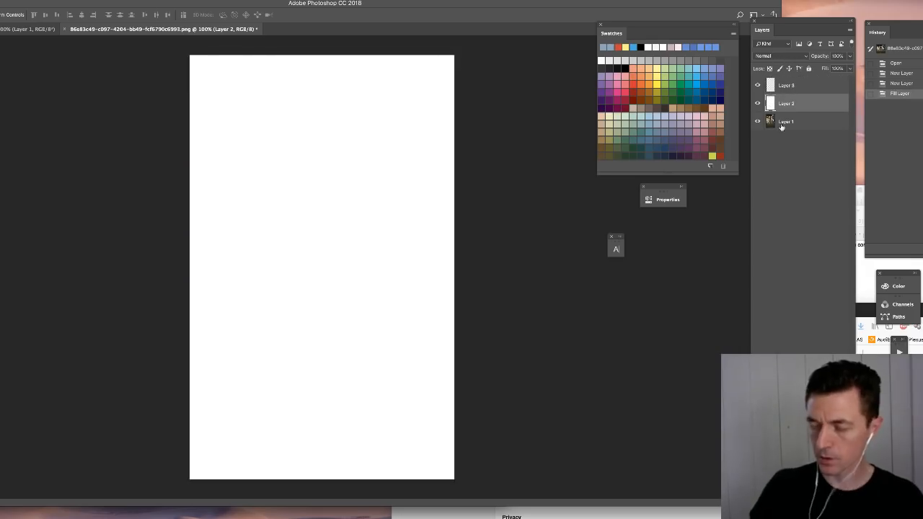
left_click_drag(850, 56, 826, 67)
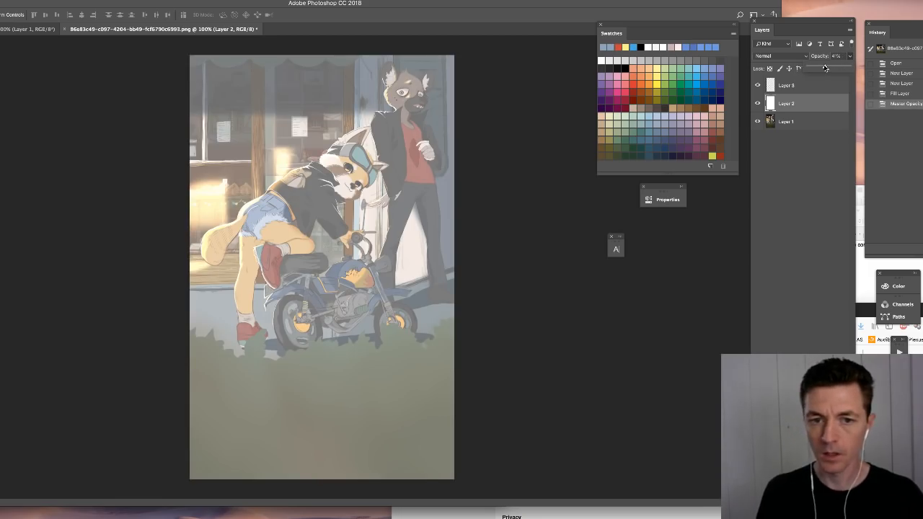
left_click(829, 67)
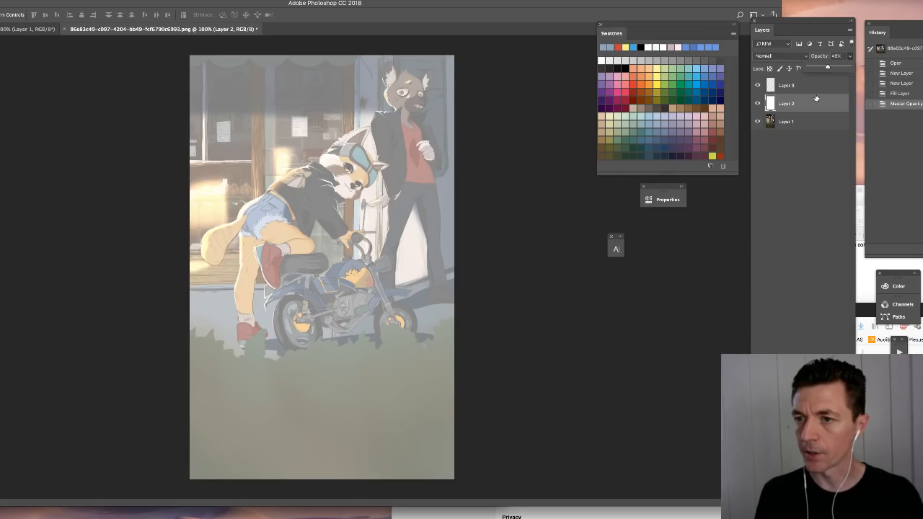
- Set the top layer's blend mode to Multiply and choose black for the Brush tool
left_click(812, 86)
left_click(779, 56)
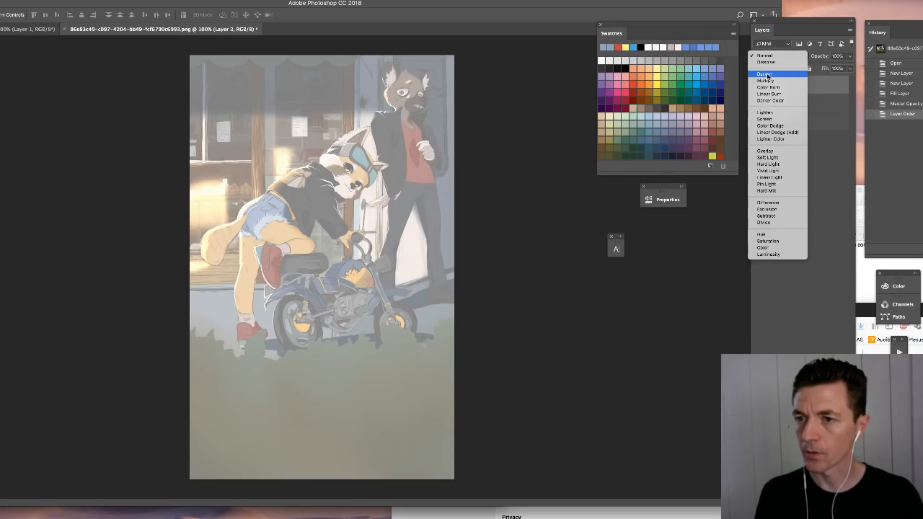
left_click(766, 80)
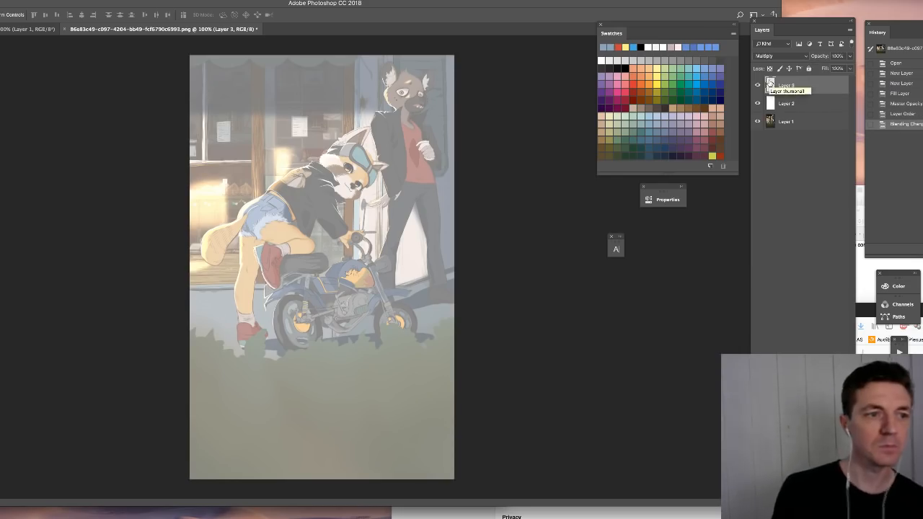
key("b")
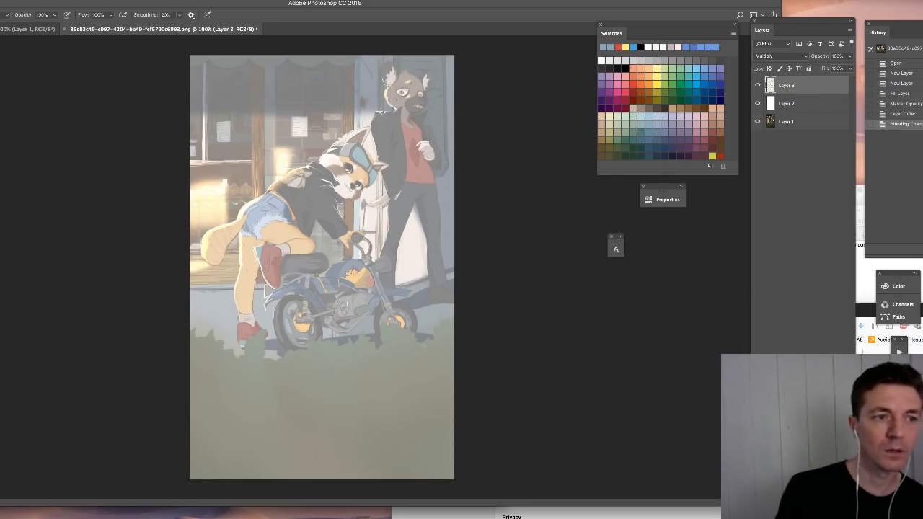
left_click(624, 61)
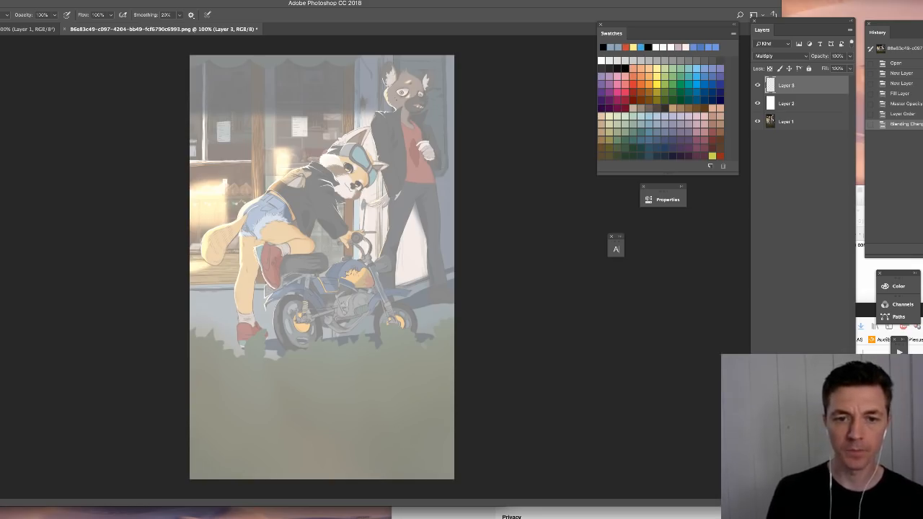
- Outline the empty grassy foreground with black brush lines and cross it out with an X
mouse_move(190, 344)
left_mouse_down()
mouse_move(456, 363)
mouse_move(431, 480)
left_mouse_up()
mouse_move(190, 379)
left_mouse_down()
mouse_move(186, 441)
mouse_move(410, 458)
left_mouse_up()
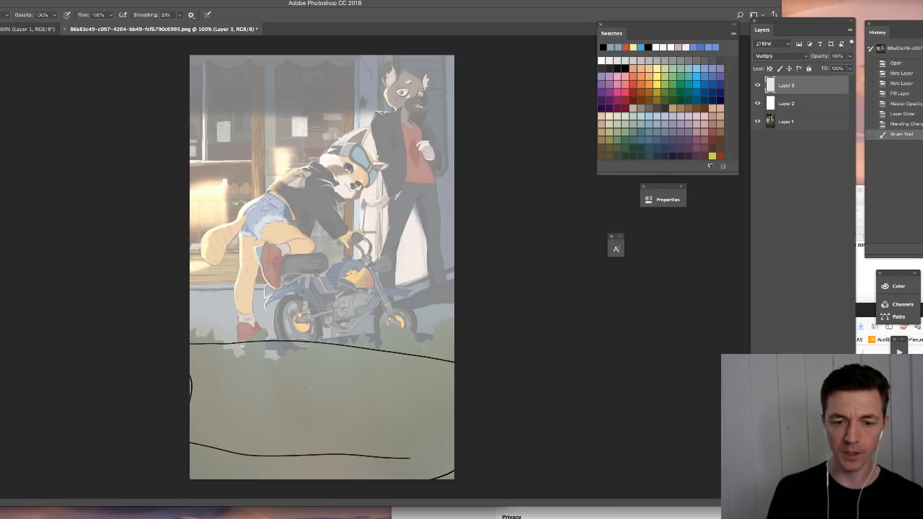
left_click_drag(297, 384, 390, 415)
left_click_drag(303, 424, 386, 372)
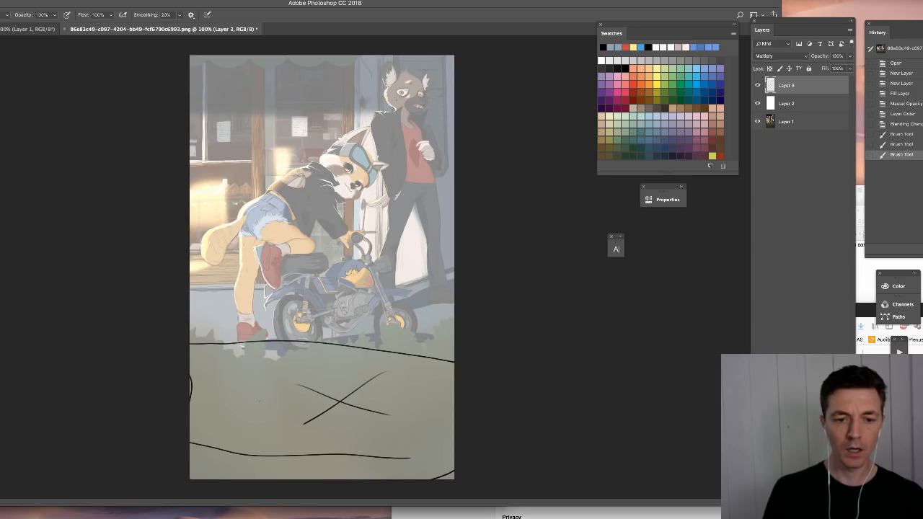
- Draw arrows from the foreground to the leaning character's foot and face, and circle the character's head
left_click_drag(236, 329, 254, 421)
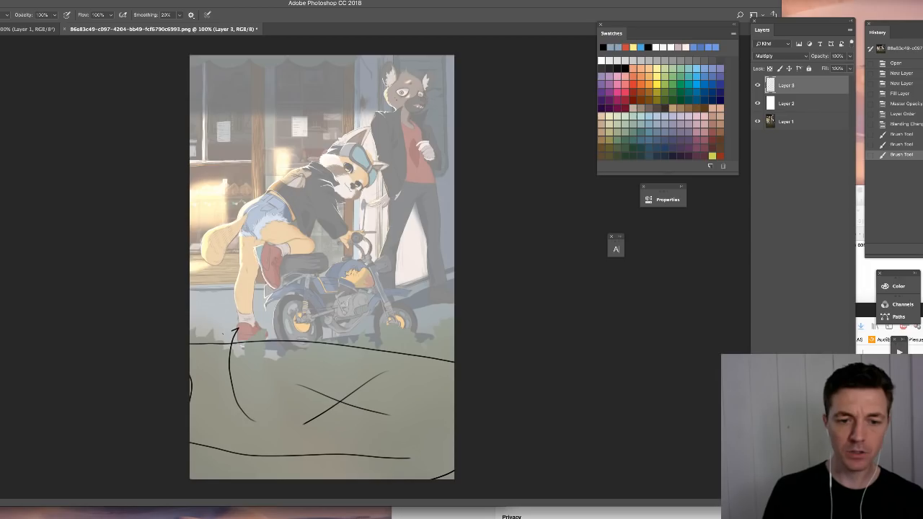
left_click_drag(224, 335, 241, 326)
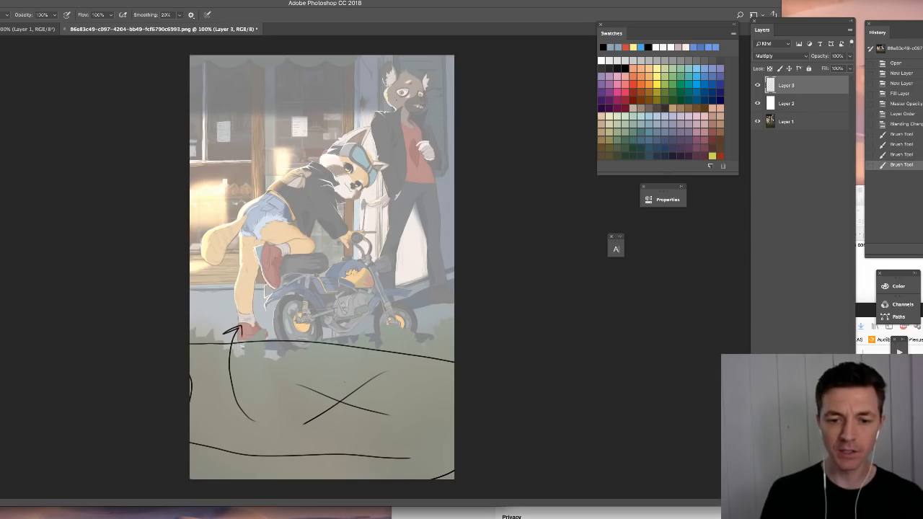
mouse_move(347, 381)
left_mouse_down()
mouse_move(368, 284)
mouse_move(362, 210)
left_mouse_up()
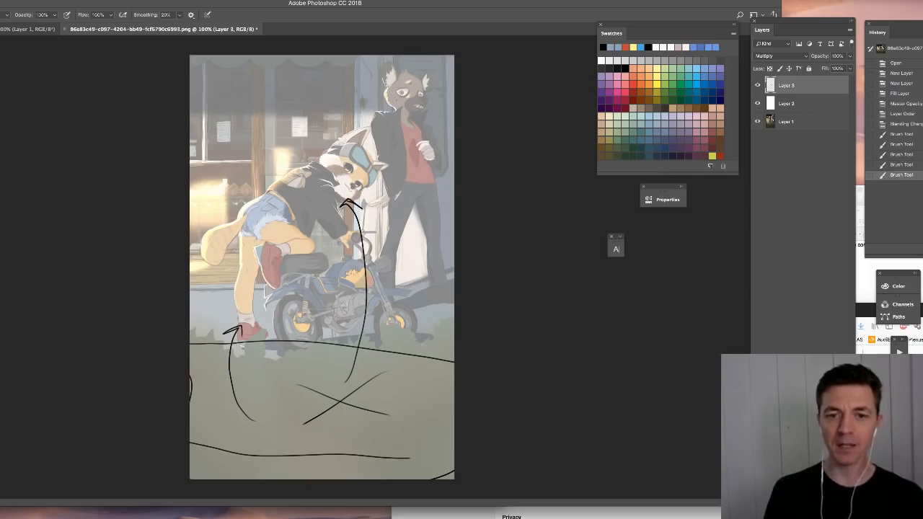
mouse_move(329, 154)
left_mouse_down()
mouse_move(380, 160)
mouse_move(369, 198)
mouse_move(319, 156)
left_mouse_up()
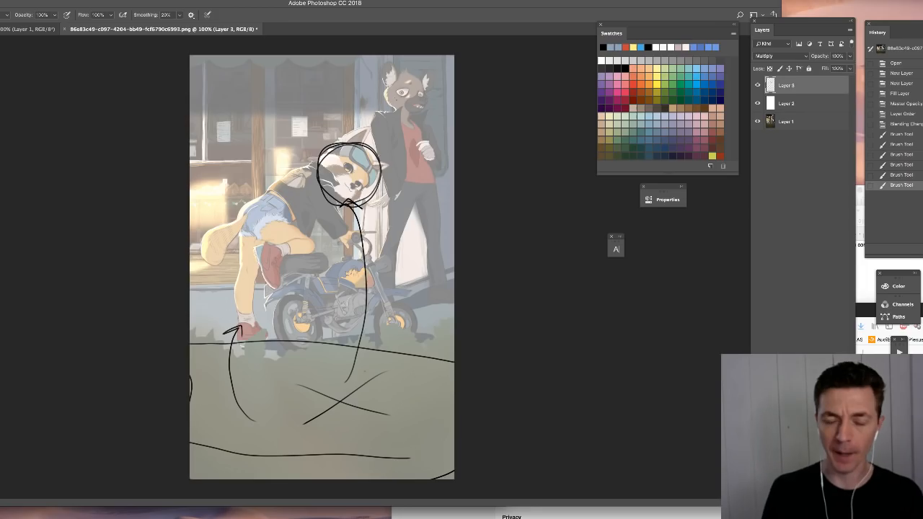
- Erase all the brush annotations from the top layer and clear the selection
key("super+a")
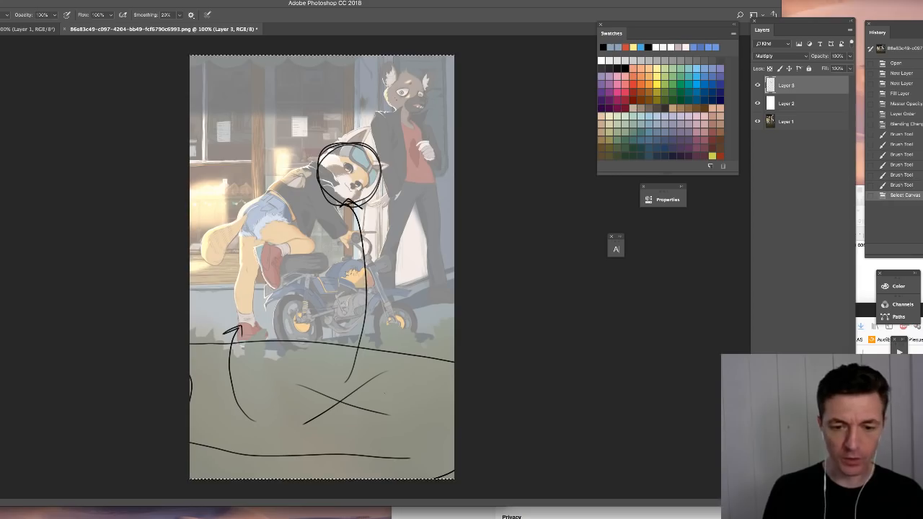
key("Delete")
key("super+d")
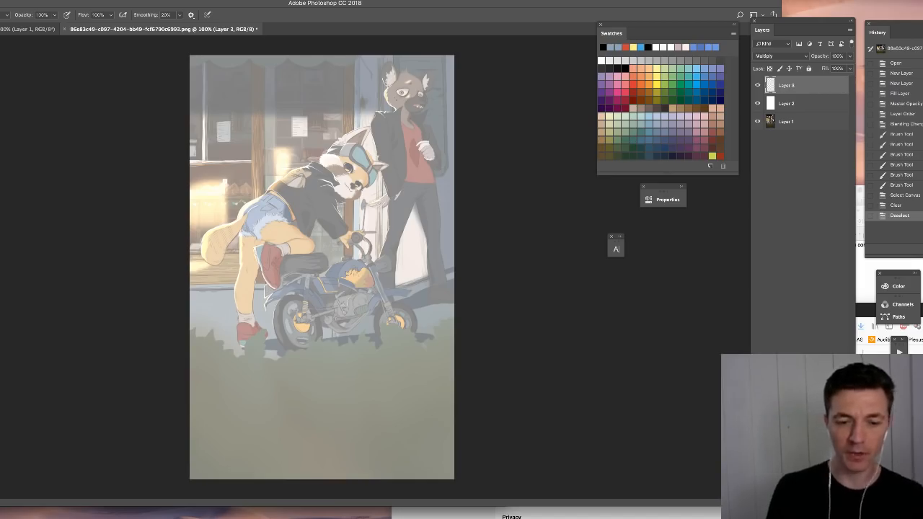
- Sketch two stacked rectangular boxes over the empty foreground, clear all strokes from the layer, and deselect
mouse_move(238, 384)
left_mouse_down()
mouse_move(231, 451)
mouse_move(228, 380)
mouse_move(426, 377)
mouse_move(428, 414)
mouse_move(245, 412)
left_mouse_up()
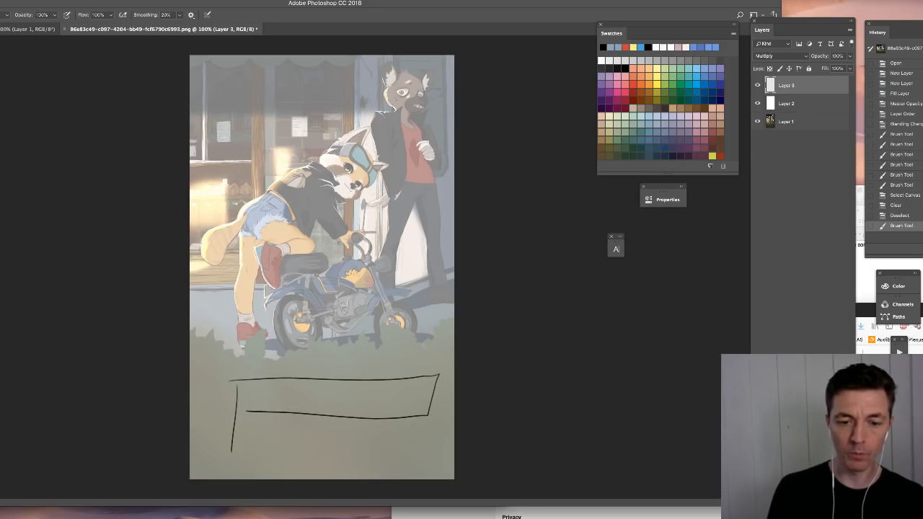
left_click_drag(278, 417, 264, 422)
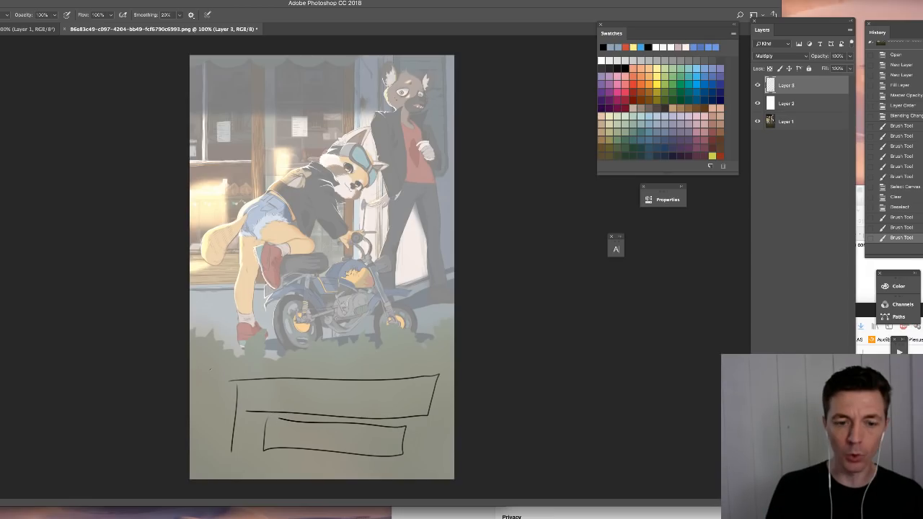
left_click_drag(213, 365, 208, 385)
key("ctrl+a")
key("Delete")
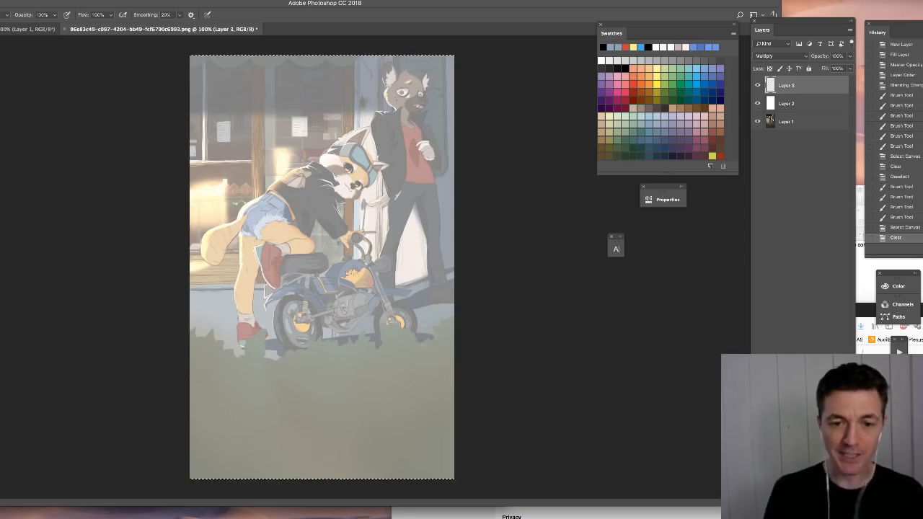
key("ctrl+d")
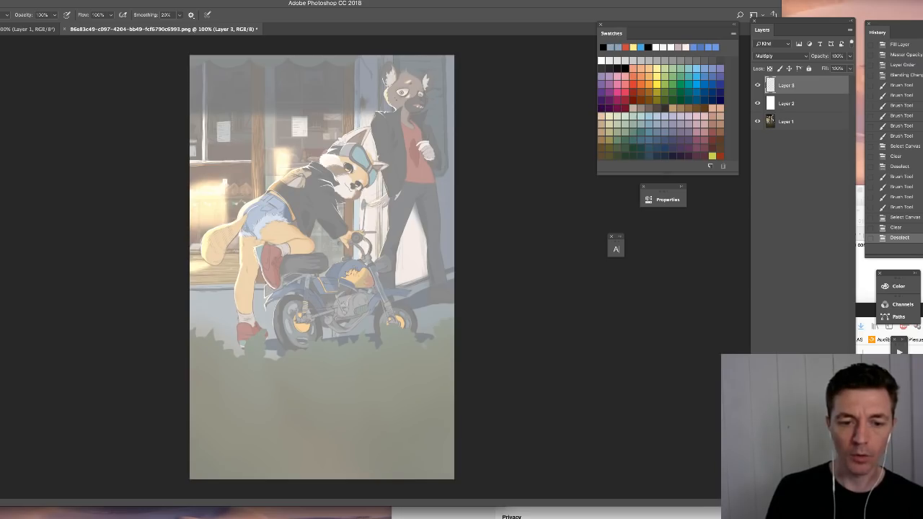
- Draw a straight horizontal crop line across the painting below the motorcycle and mark the area beneath it with an X
left_click_drag(189, 381, 456, 381)
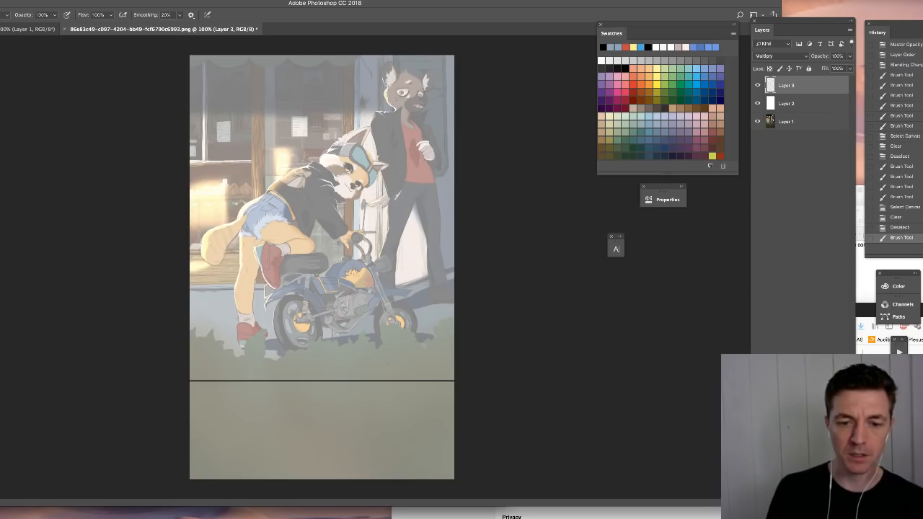
left_click_drag(284, 397, 281, 447)
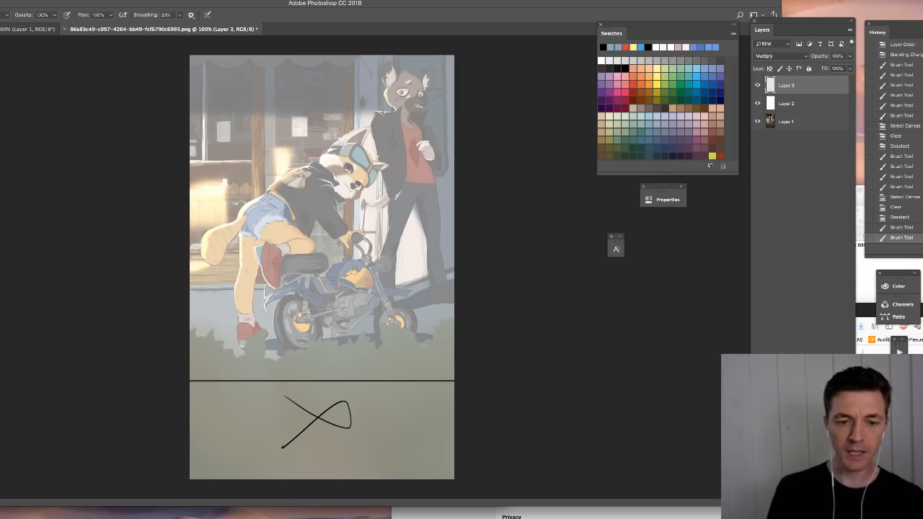
mouse_move(223, 369)
left_mouse_down()
mouse_move(260, 369)
mouse_move(435, 355)
left_mouse_up()
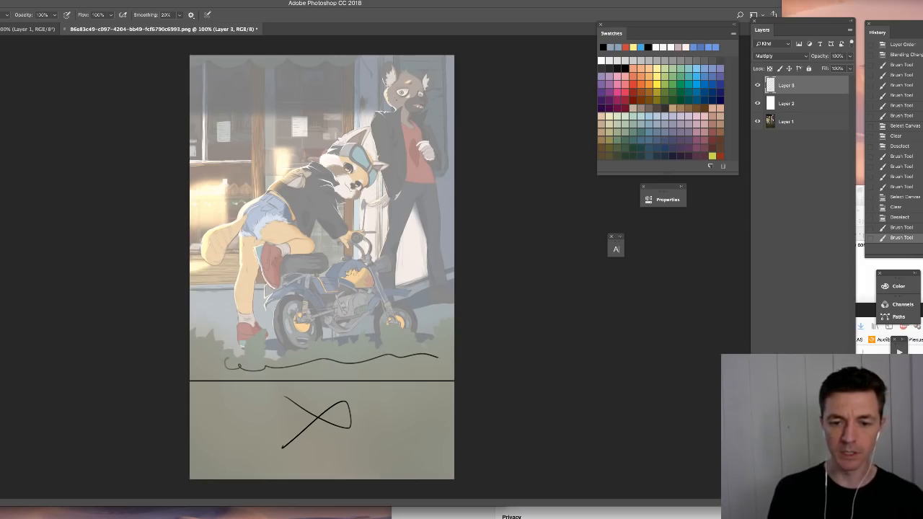
key("ctrl+z")
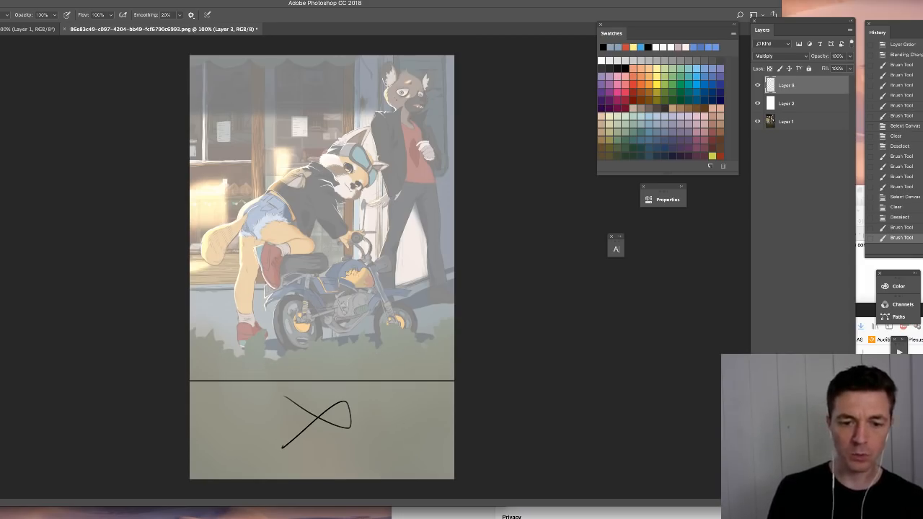
- Outline the hidden bottoms of both motorcycle wheels and the leaning character's shoe, and sketch the shadow edge under the bike
mouse_move(287, 349)
left_mouse_down()
mouse_move(306, 354)
mouse_move(323, 333)
left_mouse_up()
mouse_move(383, 347)
left_mouse_down()
mouse_move(405, 348)
mouse_move(416, 323)
left_mouse_up()
mouse_move(240, 344)
left_mouse_down()
mouse_move(267, 332)
mouse_move(279, 354)
mouse_move(300, 359)
mouse_move(421, 344)
left_mouse_up()
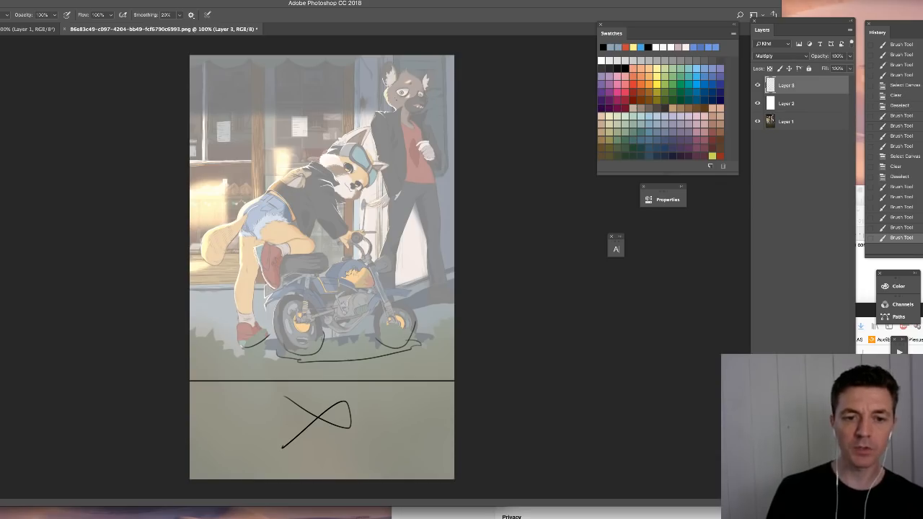
- Draw gesture lines along both characters' poses, with a diagonal along the leaning back and a circle on the standing character's head
mouse_move(191, 260)
left_mouse_down()
mouse_move(433, 73)
mouse_move(190, 256)
left_mouse_up()
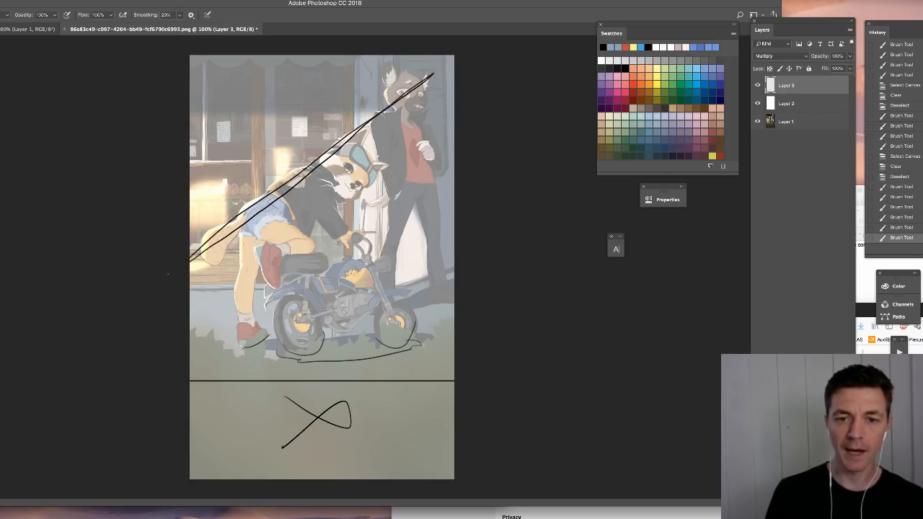
mouse_move(386, 300)
left_mouse_down()
mouse_move(413, 165)
mouse_move(440, 309)
left_mouse_up()
mouse_move(430, 216)
left_mouse_down()
mouse_move(417, 160)
mouse_move(388, 299)
left_mouse_up()
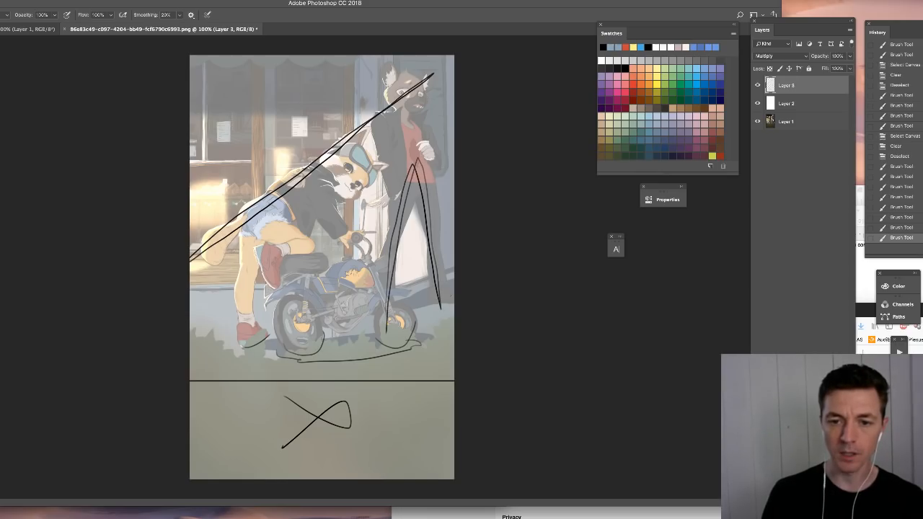
left_click_drag(409, 84, 446, 315)
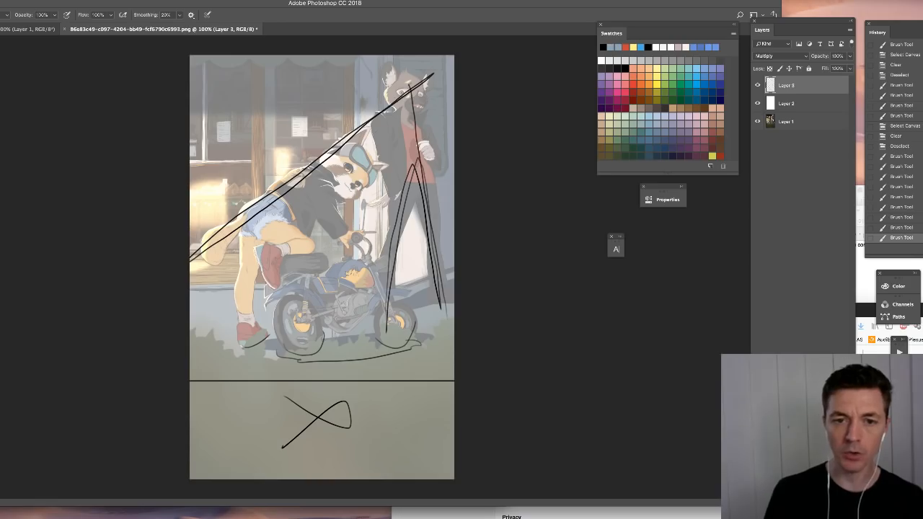
mouse_move(246, 356)
left_mouse_down()
mouse_move(255, 249)
mouse_move(282, 202)
mouse_move(423, 91)
left_mouse_up()
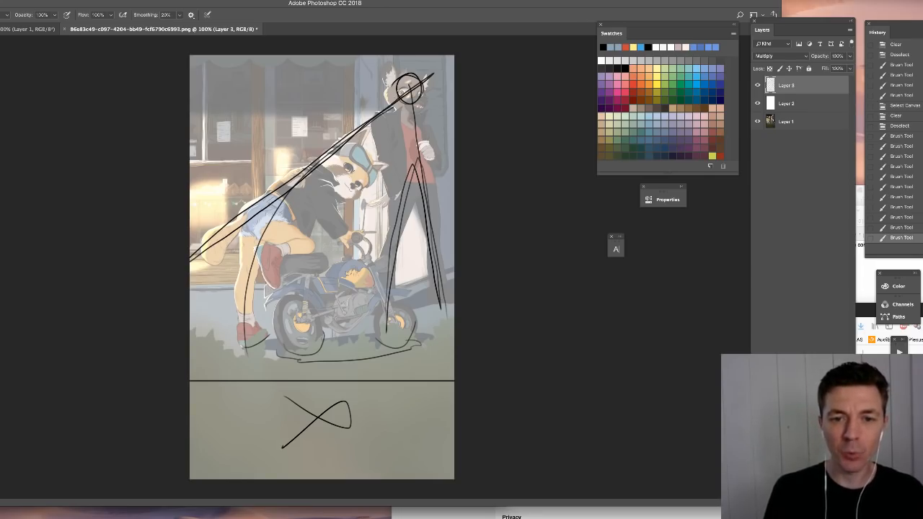
left_click_drag(360, 160, 374, 151)
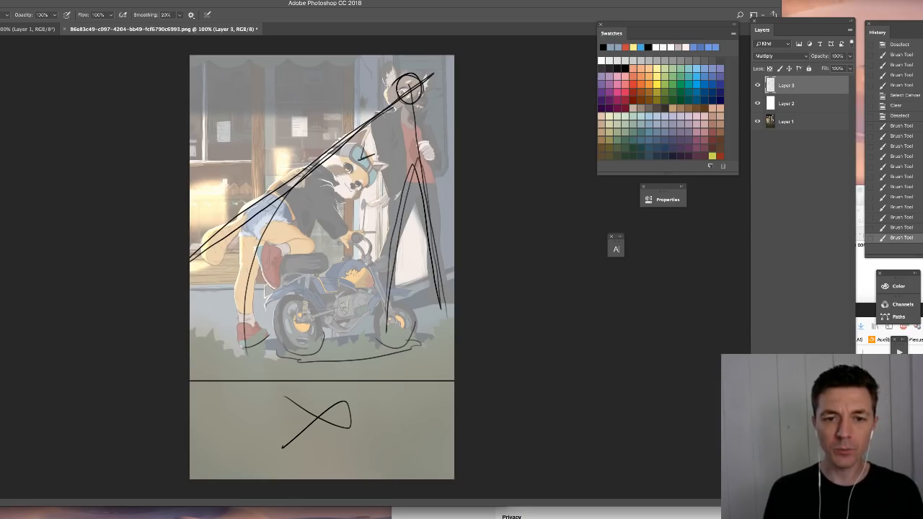
key("super+z")
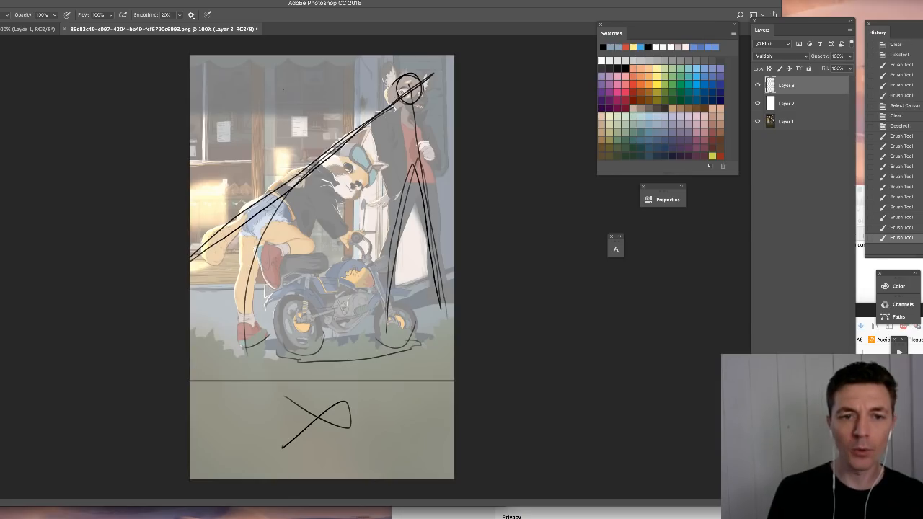
left_click_drag(218, 92, 279, 151)
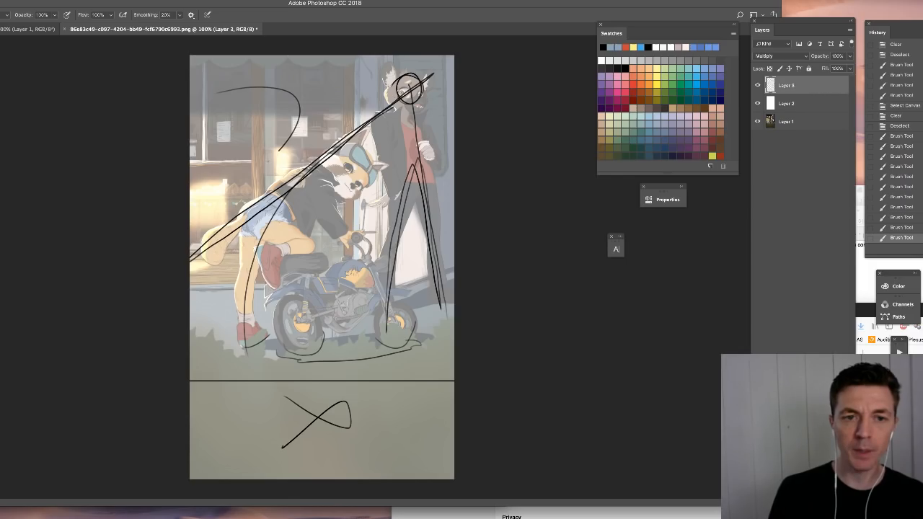
key("super+alt+z")
mouse_move(382, 397)
left_mouse_down()
mouse_move(382, 457)
mouse_move(371, 401)
mouse_move(381, 424)
left_mouse_up()
key("super+alt+z")
key("super+alt+z")
mouse_move(274, 75)
left_mouse_down()
mouse_move(307, 101)
mouse_move(217, 143)
left_mouse_up()
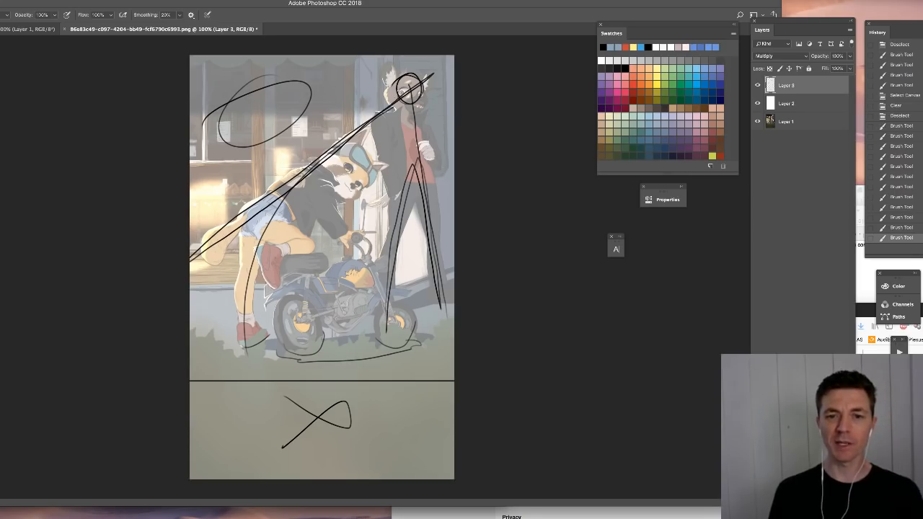
key("ctrl+z")
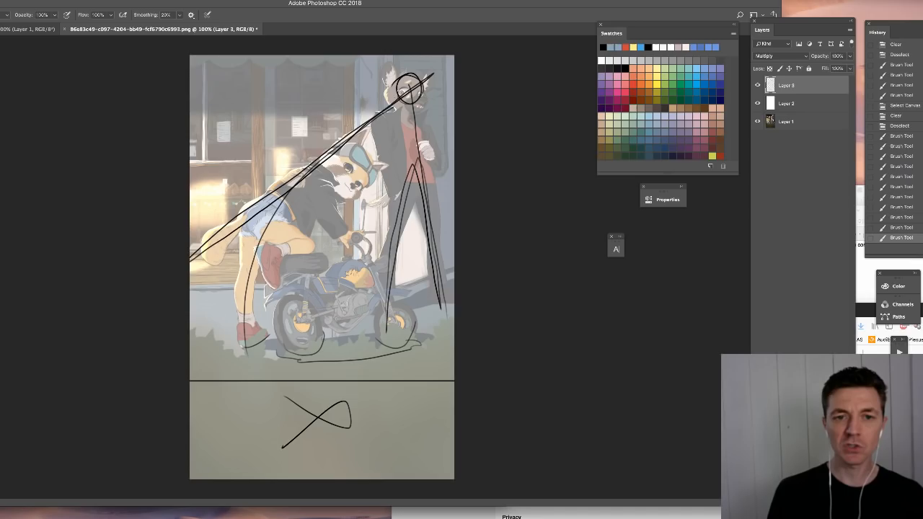
key("ctrl+z")
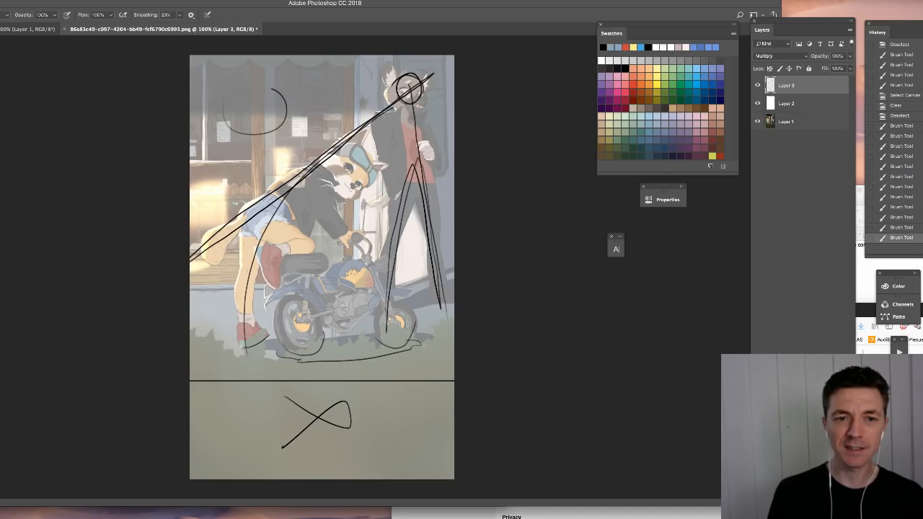
key("ctrl+z")
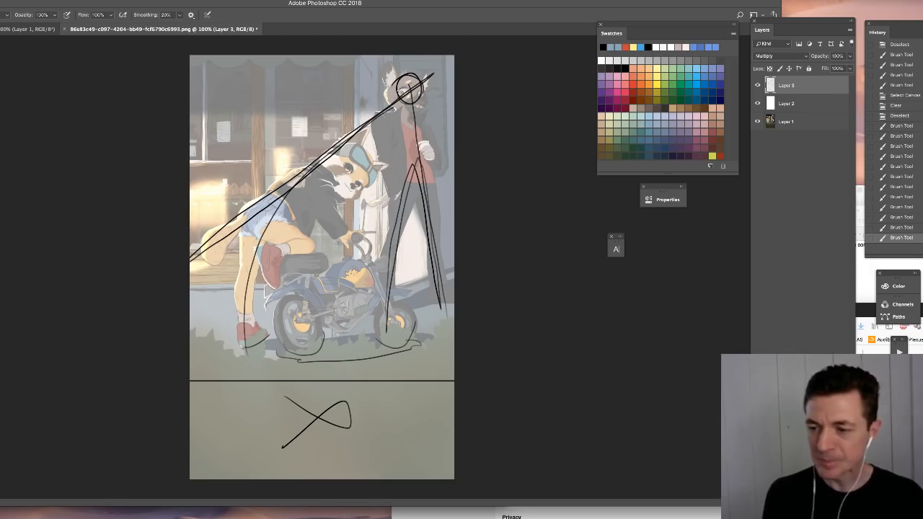
- Add a new layer, hide the white overlay and line annotation layers, and choose a hard round brush
key("ctrl+shift+alt+n")
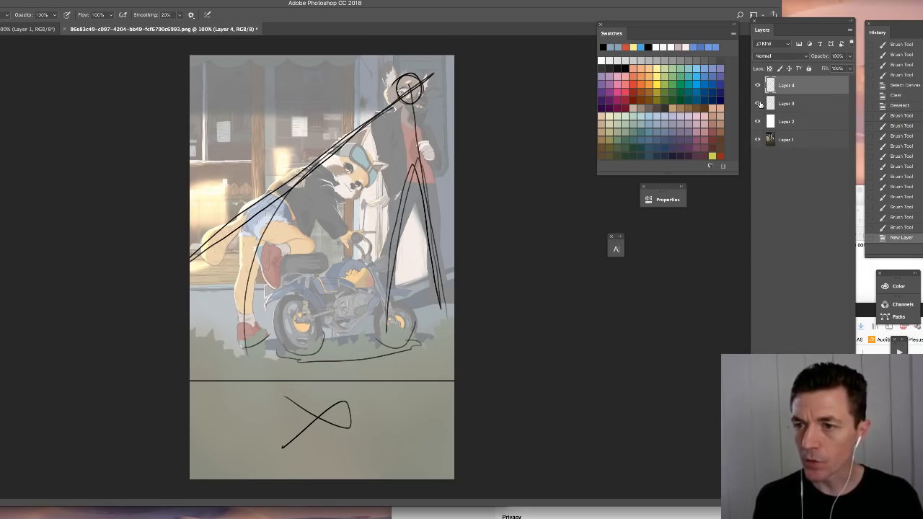
left_click(758, 121)
left_click(758, 103)
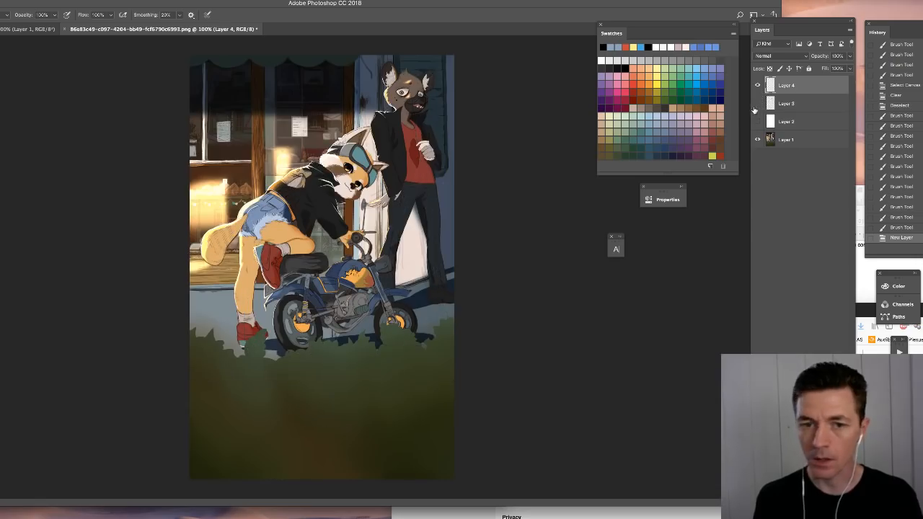
right_click(310, 254)
left_click(366, 345)
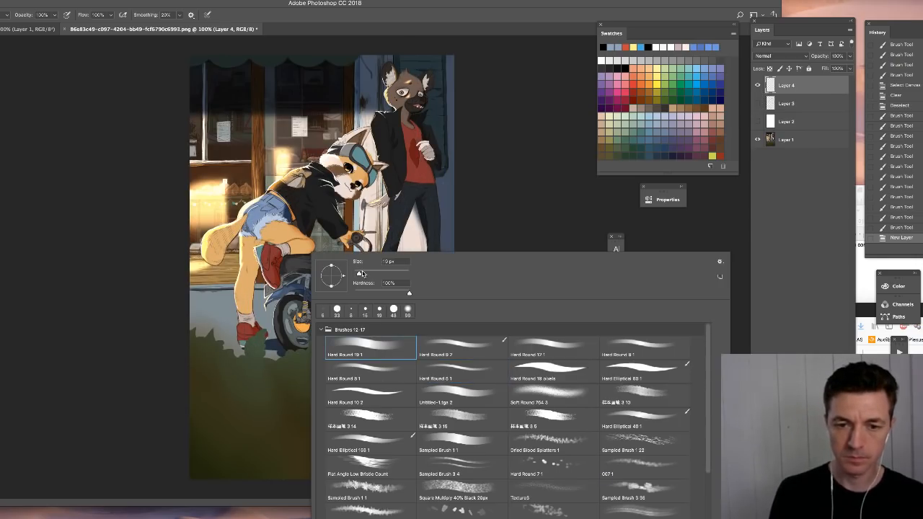
left_click(505, 209)
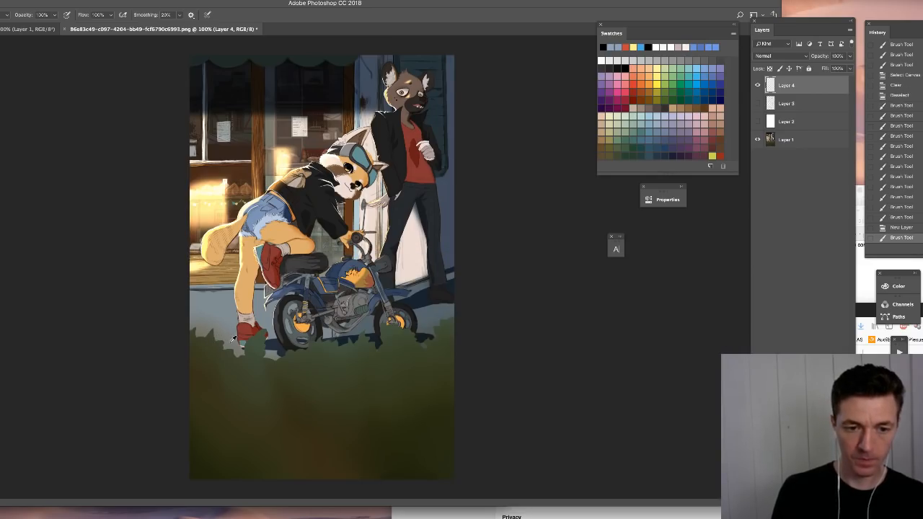
- Paint sampled pavement grey over the grass around the motorcycle, and block out the strip below the crop edge with the dark background grey
left_click(230, 342, "alt")
mouse_move(198, 336)
left_mouse_down()
mouse_move(188, 373)
mouse_move(488, 391)
mouse_move(458, 354)
mouse_move(432, 355)
mouse_move(451, 318)
mouse_move(419, 365)
mouse_move(423, 343)
mouse_move(207, 367)
left_mouse_up()
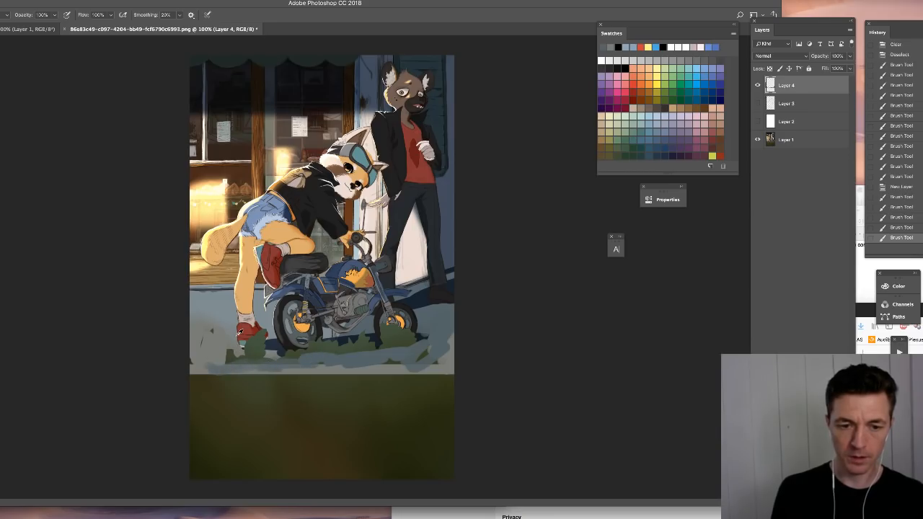
left_click(239, 334, "alt")
mouse_move(271, 368)
left_mouse_down()
mouse_move(342, 354)
mouse_move(364, 367)
mouse_move(360, 352)
mouse_move(429, 364)
mouse_move(451, 356)
mouse_move(441, 350)
left_mouse_up()
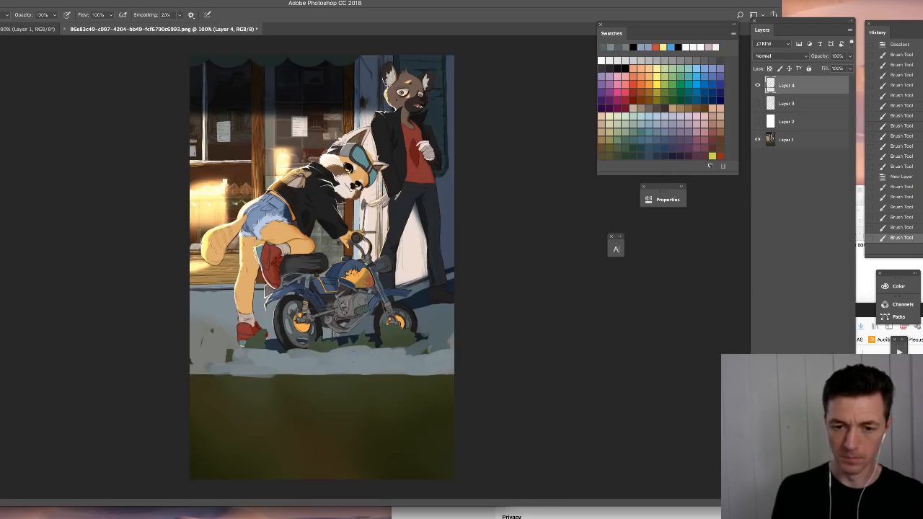
mouse_move(342, 354)
left_mouse_down()
mouse_move(451, 353)
mouse_move(444, 359)
left_mouse_up()
left_click(484, 390, "alt")
mouse_move(193, 379)
left_mouse_down()
mouse_move(456, 385)
mouse_move(437, 408)
mouse_move(416, 391)
mouse_move(243, 390)
mouse_move(406, 378)
mouse_move(205, 404)
left_mouse_up()
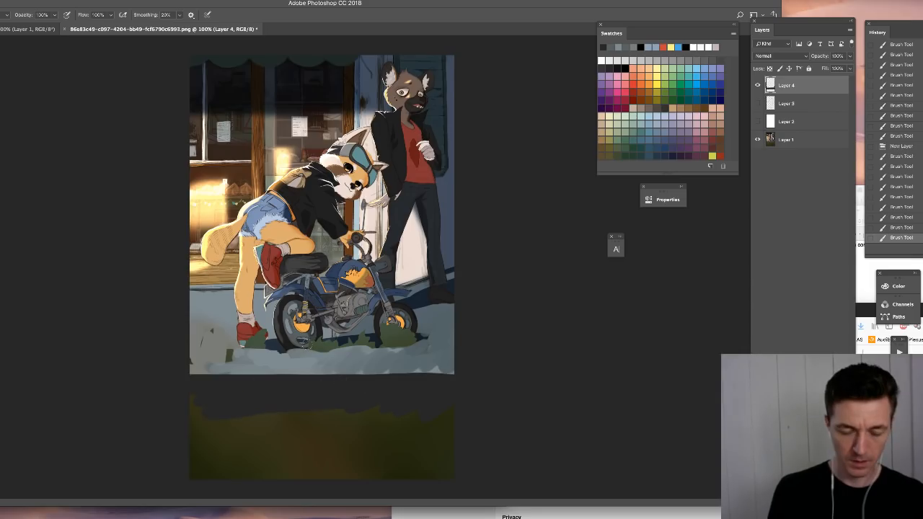
- Paint a dark blue cast shadow on the pavement beneath the motorcycle, covering the remaining grass around its wheels
left_click_drag(289, 352, 340, 349)
left_click_drag(317, 344, 408, 344)
left_click_drag(384, 333, 447, 345)
- Repaint the leaning character's standing shoe in sampled red and touch up the pavement beside it with sampled grey
left_click(259, 329, "alt")
mouse_move(256, 334)
left_mouse_down()
mouse_move(247, 342)
mouse_move(265, 335)
left_mouse_up()
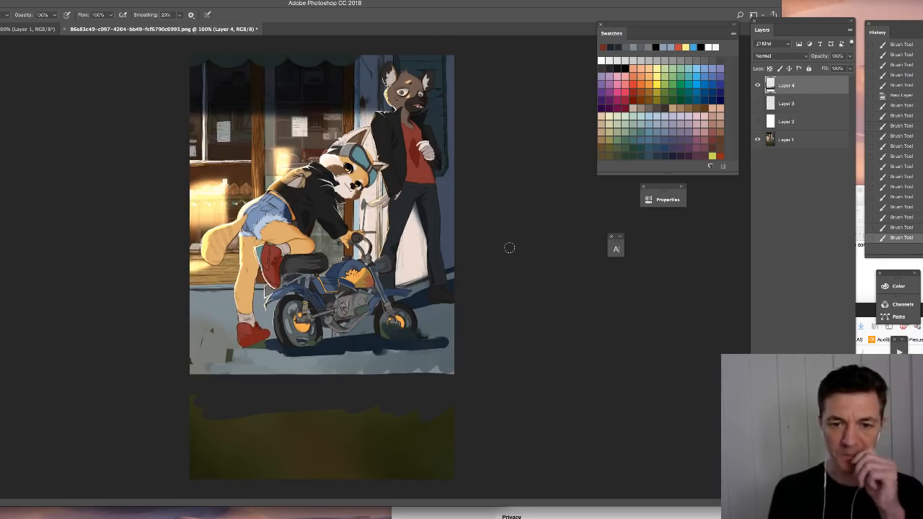
left_click(226, 344, "alt")
left_click_drag(228, 351, 192, 360)
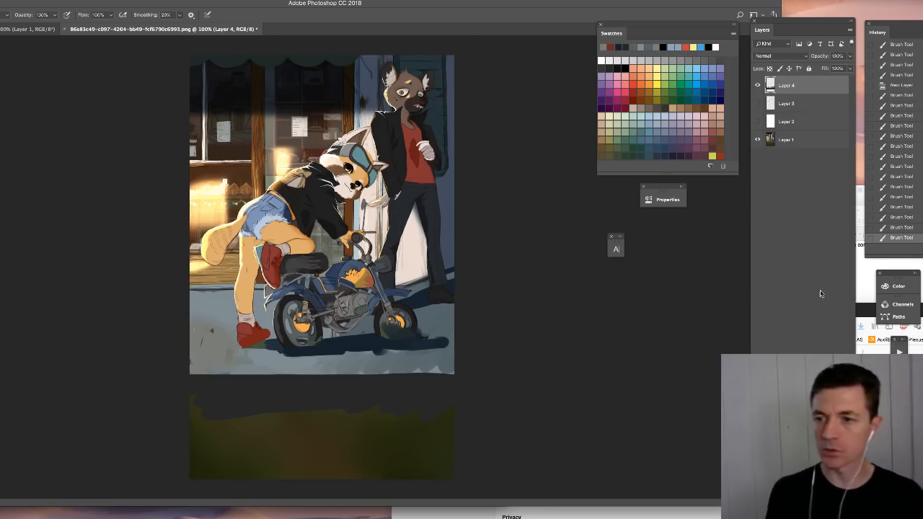
- Add a new empty layer above the paintover layer
key("ctrl+shift+alt+n")
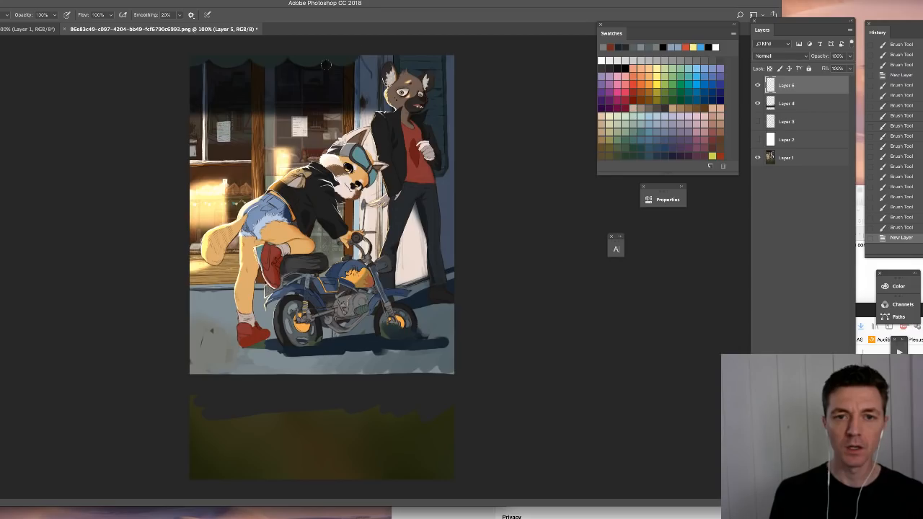
- Try dark arrow strokes on the pavement beside the leaning character's leg, and revert to the state just after adding the layer
left_click_drag(326, 65, 348, 62)
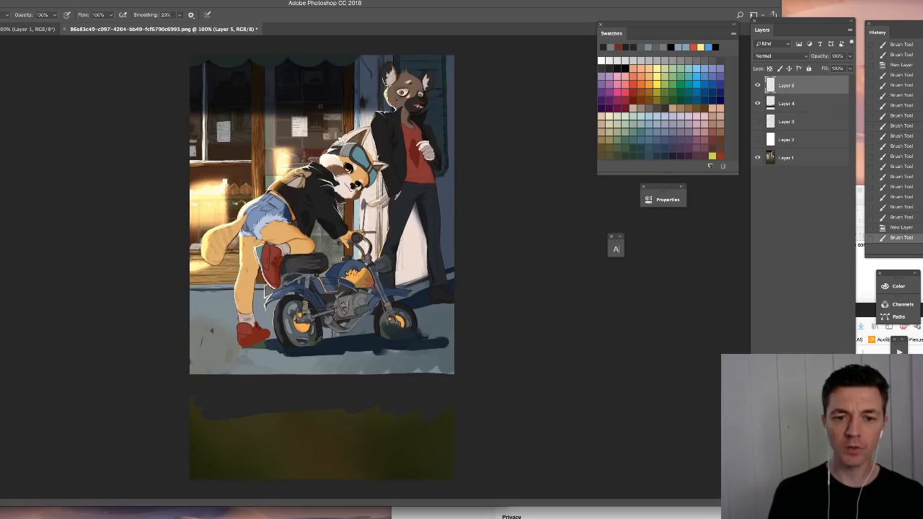
mouse_move(229, 311)
left_mouse_down()
mouse_move(203, 311)
mouse_move(202, 330)
mouse_move(240, 284)
left_mouse_up()
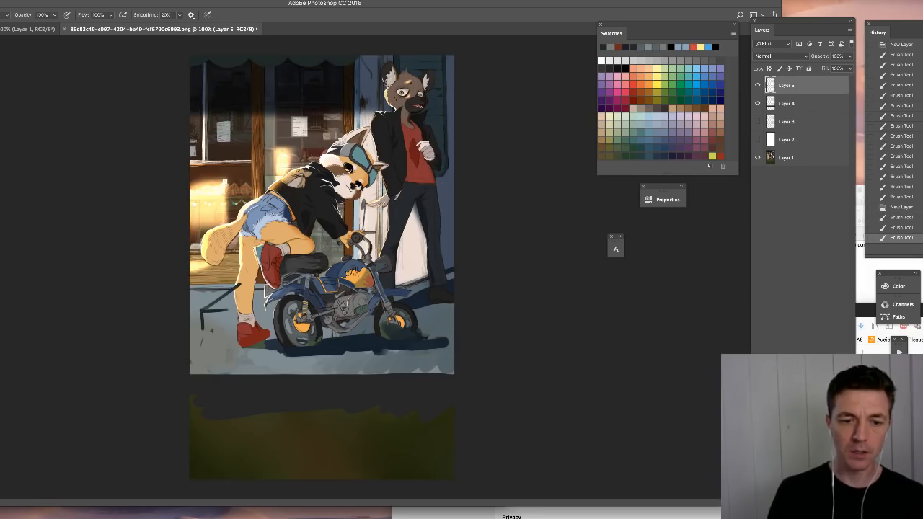
left_click_drag(191, 311, 201, 321)
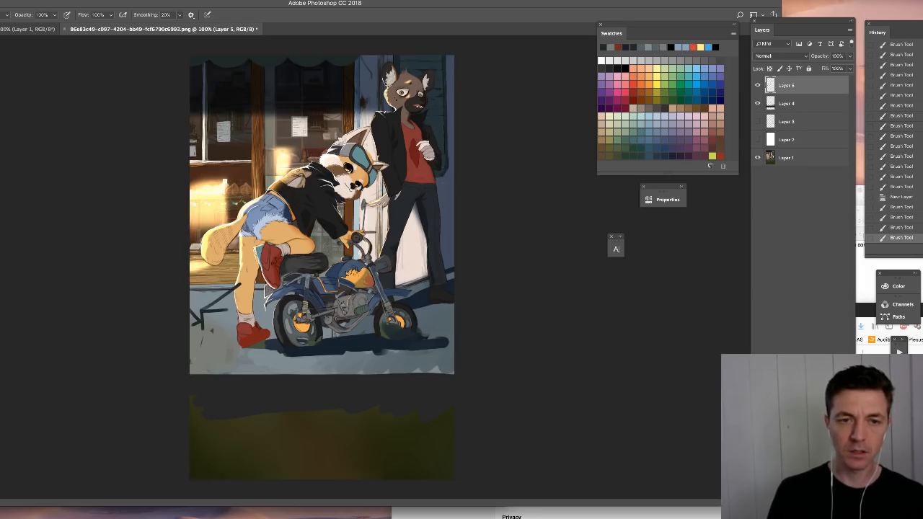
left_click_drag(213, 339, 237, 361)
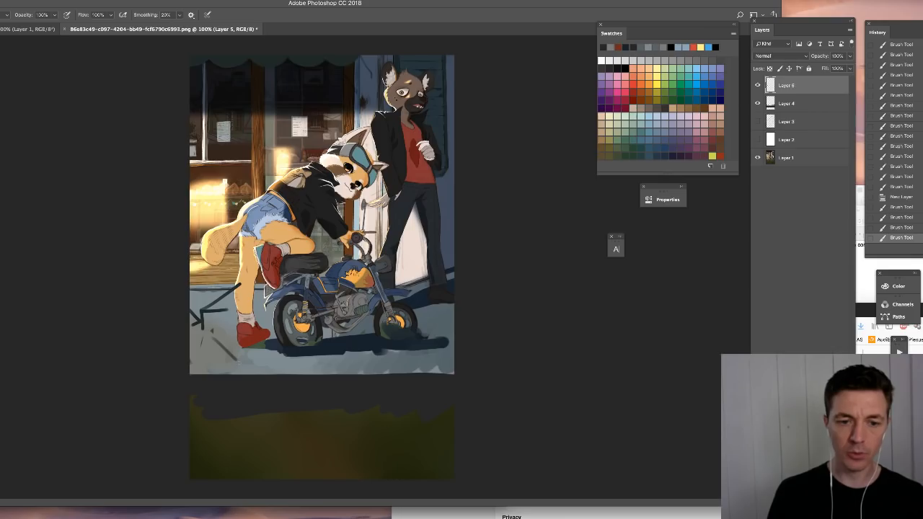
left_click(897, 187)
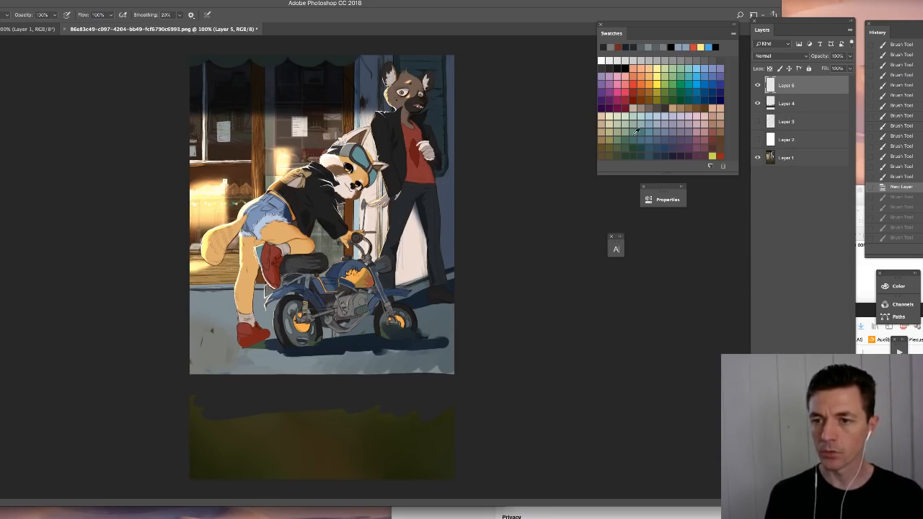
- Resize the brush and paint a scalloped green awning edge across the upper edge of the storefront
right_click(283, 72)
left_click_drag(300, 86, 309, 86)
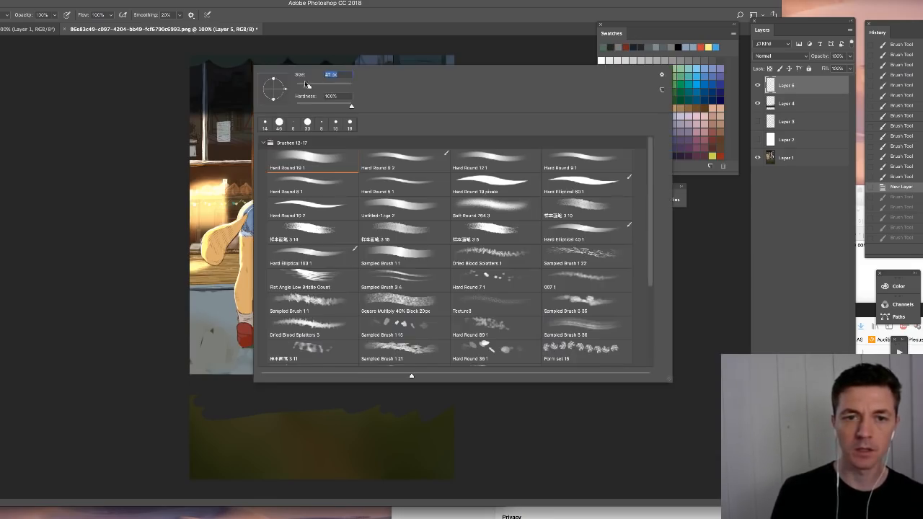
mouse_move(199, 56)
left_mouse_down()
mouse_move(190, 59)
mouse_move(361, 58)
left_mouse_up()
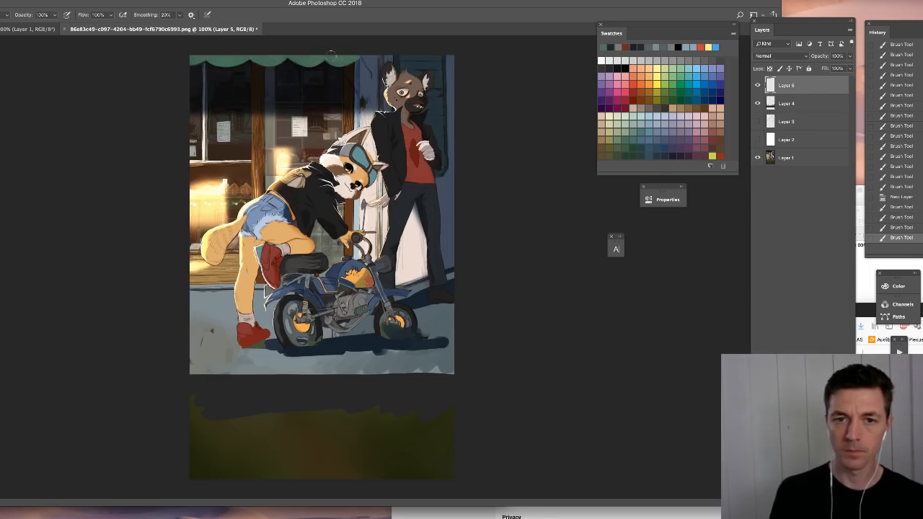
- Repaint the standing character's head, shirt and hand in darker shadow tones with a resized brush
right_click(390, 178)
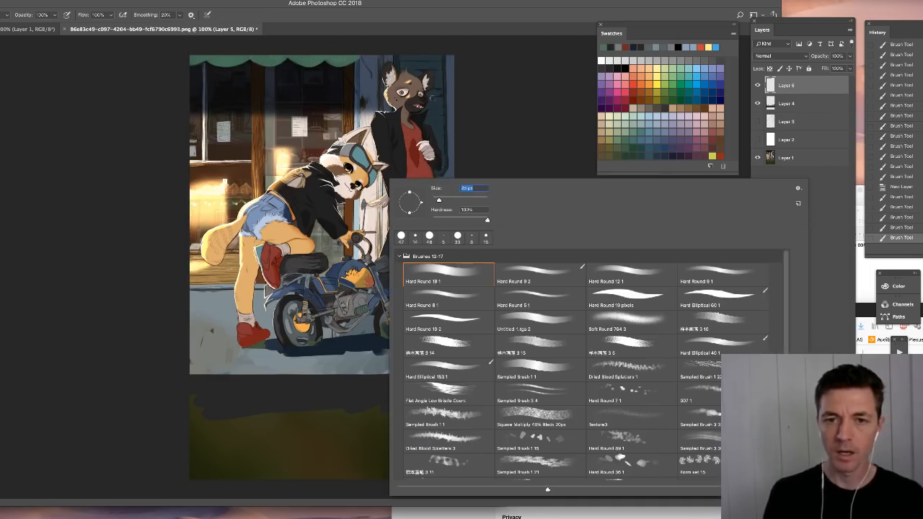
left_click(340, 88, "alt")
right_click(413, 107)
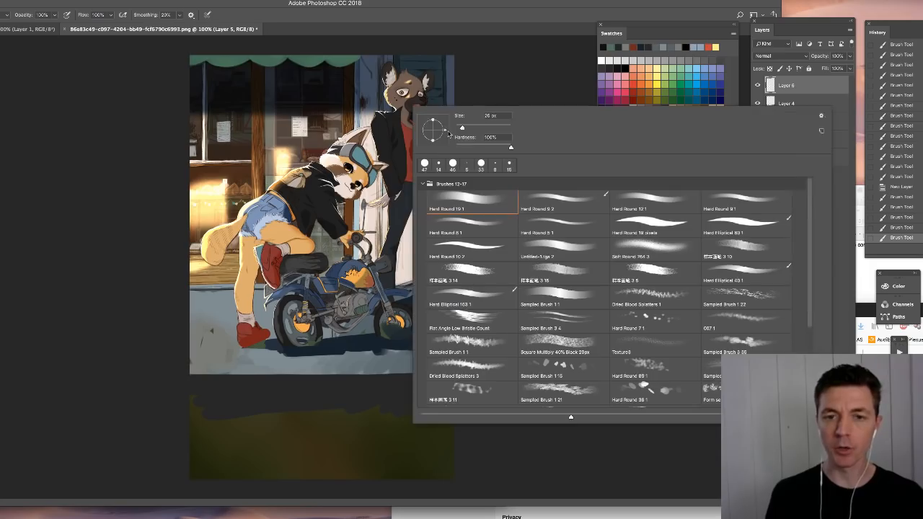
left_click_drag(463, 129, 468, 128)
left_click(404, 90)
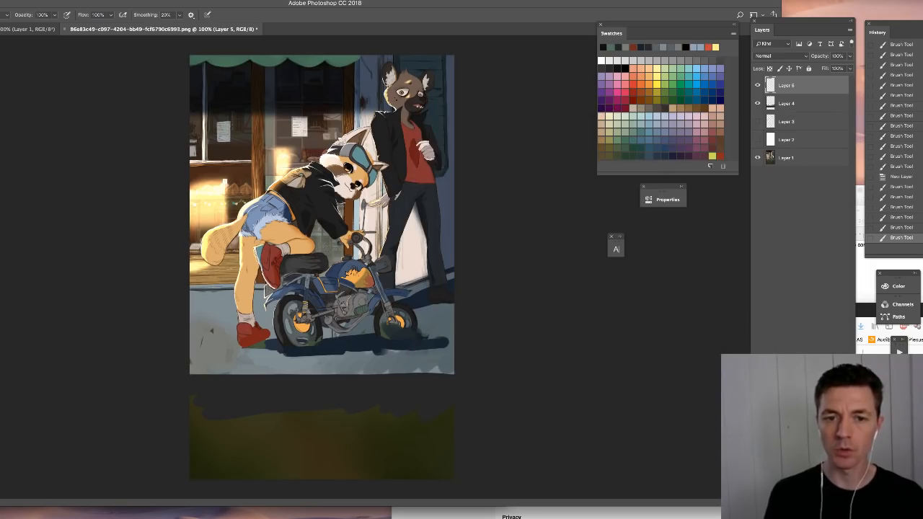
mouse_move(387, 71)
left_mouse_down()
mouse_move(396, 101)
mouse_move(411, 75)
mouse_move(421, 107)
mouse_move(427, 82)
left_mouse_up()
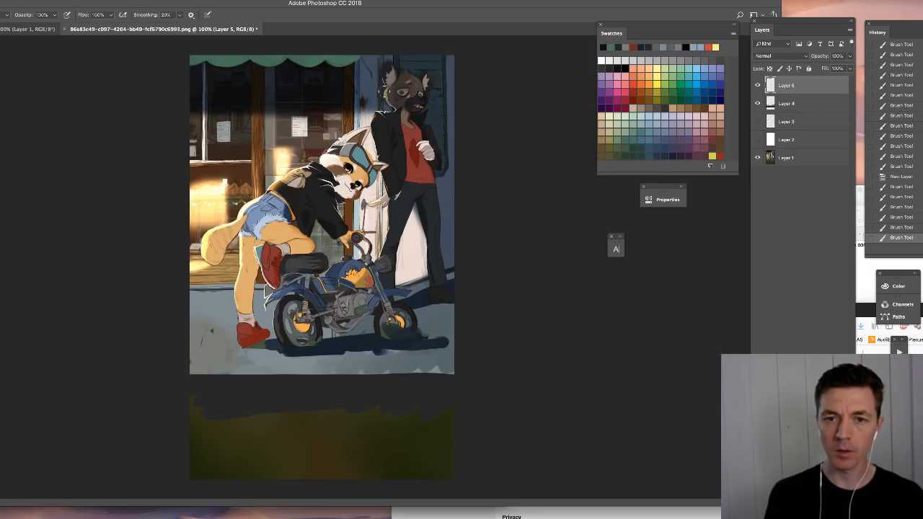
left_click_drag(387, 92, 390, 101)
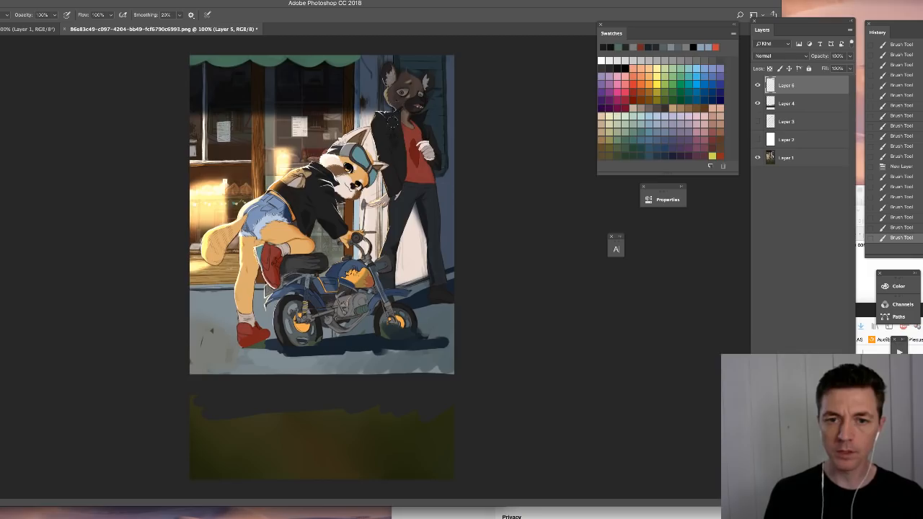
mouse_move(405, 140)
left_mouse_down()
mouse_move(404, 173)
mouse_move(427, 129)
mouse_move(428, 155)
left_mouse_up()
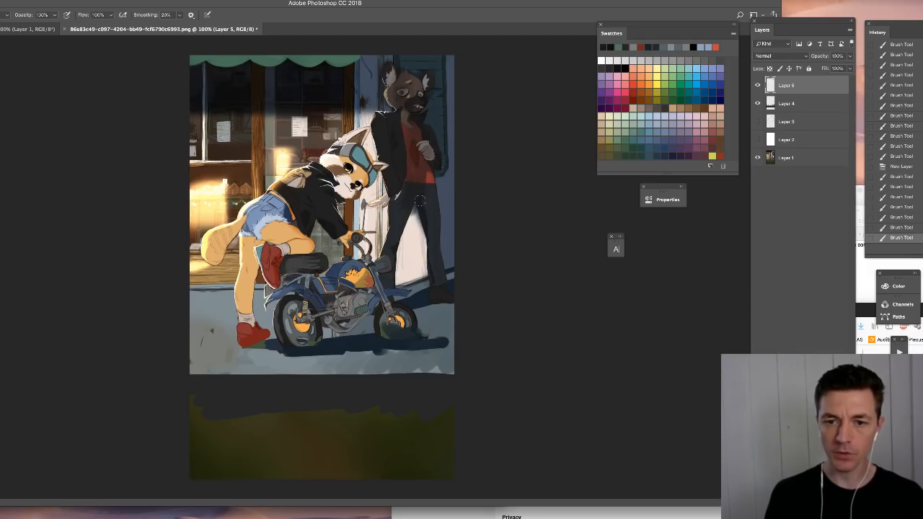
- Darken the standing character's trousers and shoes, and cover the pale wall between and beside the legs with sampled blue
mouse_move(425, 189)
left_mouse_down()
mouse_move(395, 213)
mouse_move(395, 283)
mouse_move(412, 218)
mouse_move(423, 283)
mouse_move(441, 224)
mouse_move(402, 275)
mouse_move(419, 220)
mouse_move(401, 289)
left_mouse_up()
left_click(448, 225, "alt")
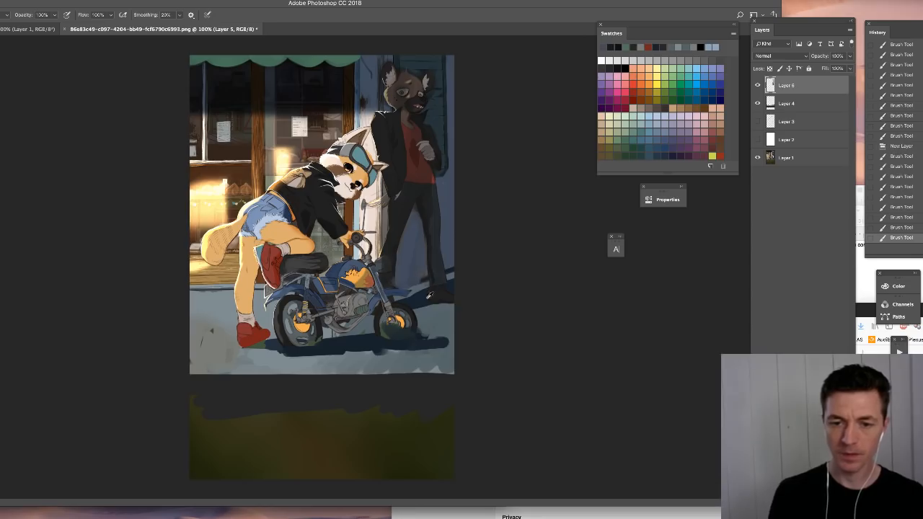
left_click(424, 298, "alt")
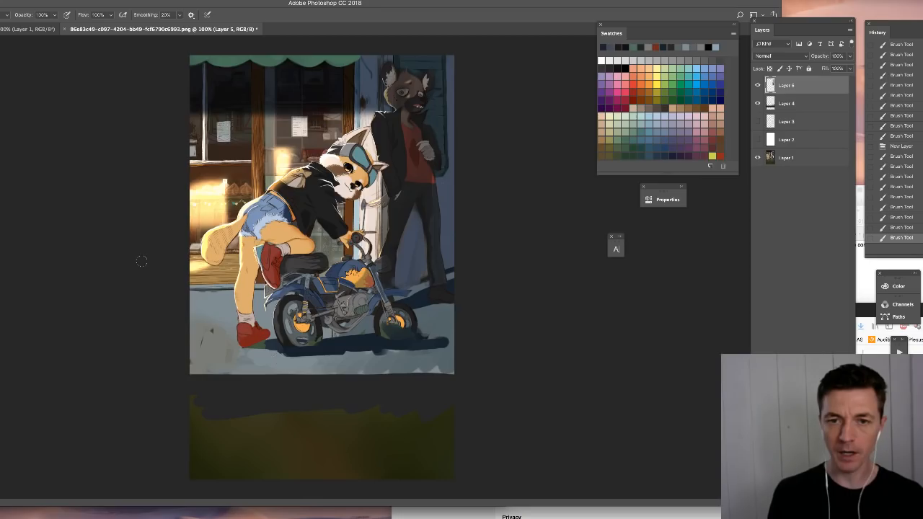
left_click_drag(402, 294, 425, 281)
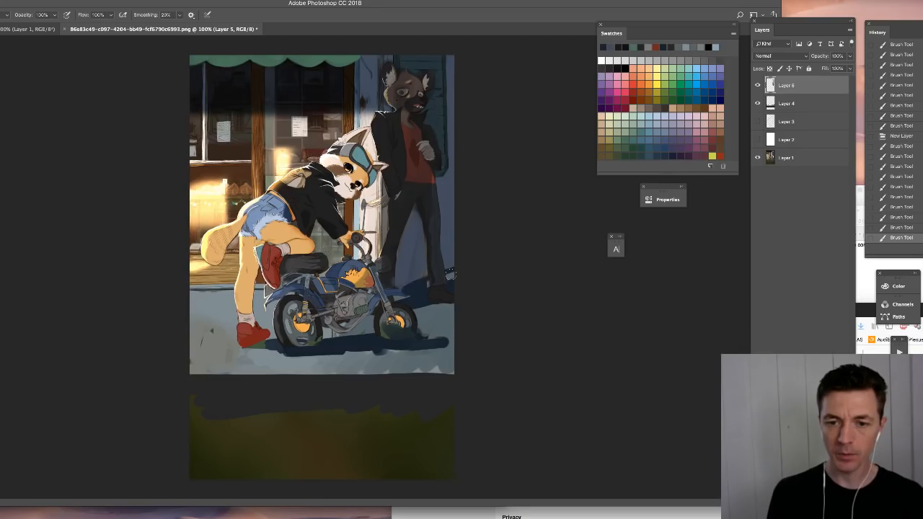
- Darken the blue wall around the standing character and deepen the cast shadow beneath the motorcycle with dark blue
left_click_drag(416, 218, 397, 285)
mouse_move(424, 243)
left_mouse_down()
mouse_move(431, 266)
mouse_move(439, 163)
mouse_move(459, 161)
mouse_move(448, 93)
left_mouse_up()
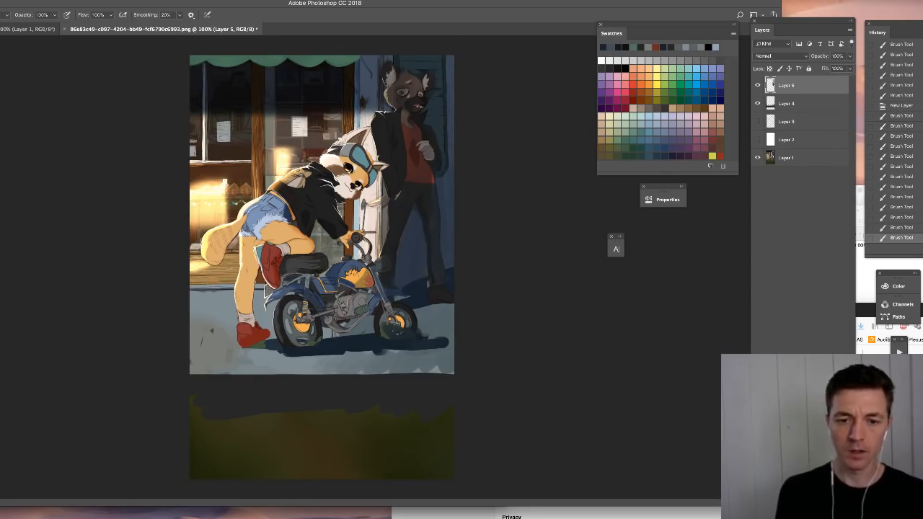
left_click(376, 335, "alt")
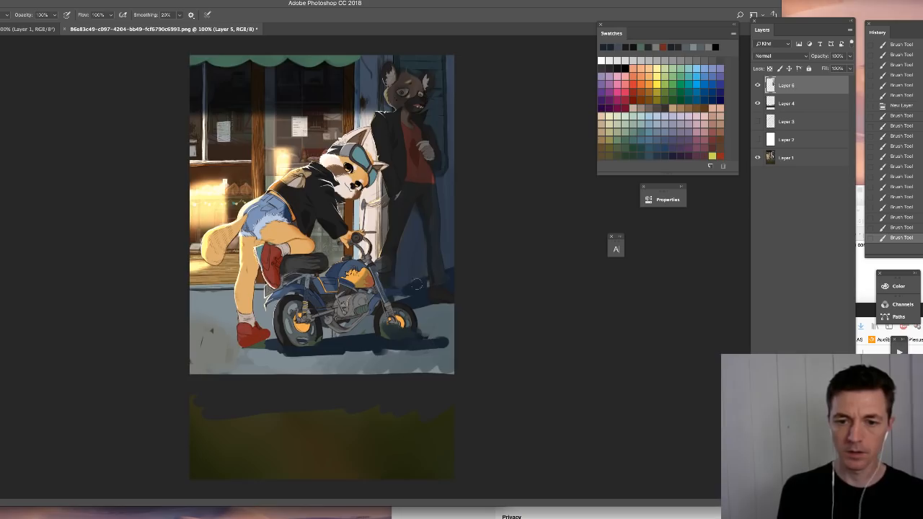
left_click_drag(430, 281, 460, 283)
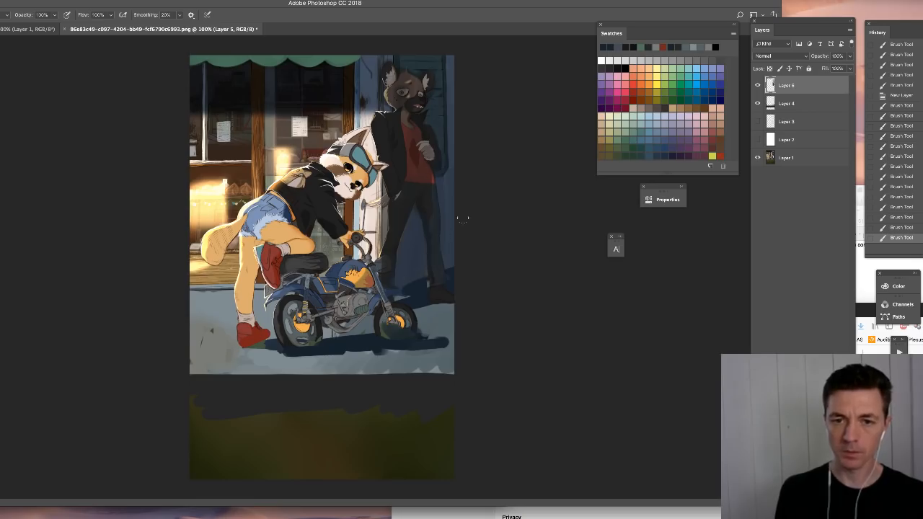
left_click_drag(450, 343, 367, 349)
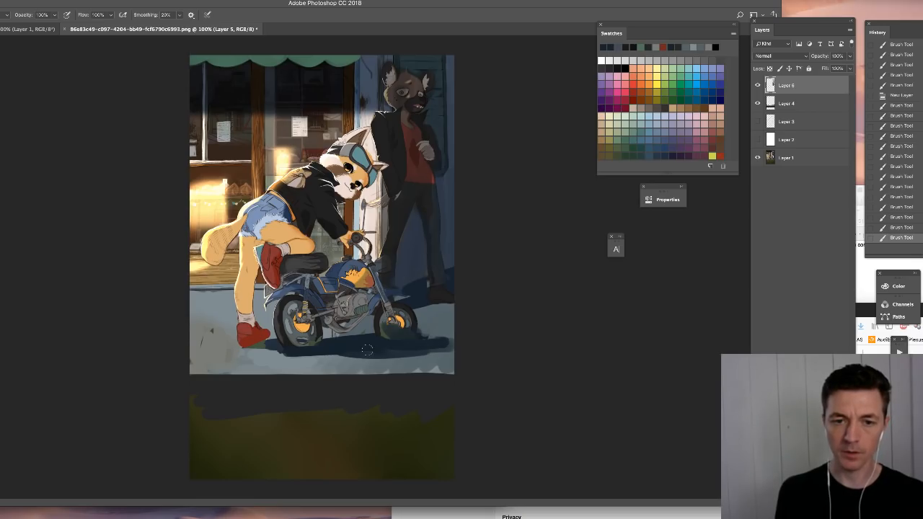
- Try brown shading strokes on the leaning character's face and undo them
left_click(333, 163, "alt")
mouse_move(333, 155)
left_mouse_down()
mouse_move(342, 160)
mouse_move(337, 175)
mouse_move(351, 186)
mouse_move(355, 179)
left_mouse_up()
key("super+z")
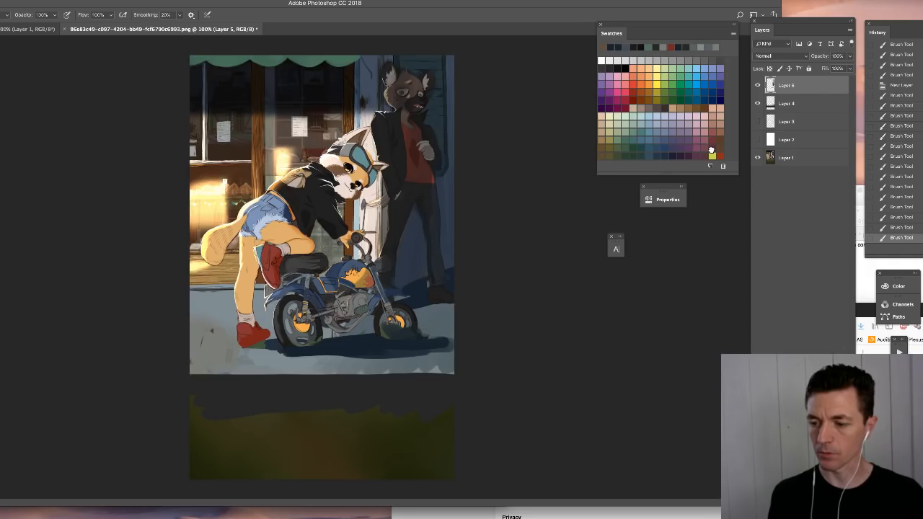
left_click(711, 152)
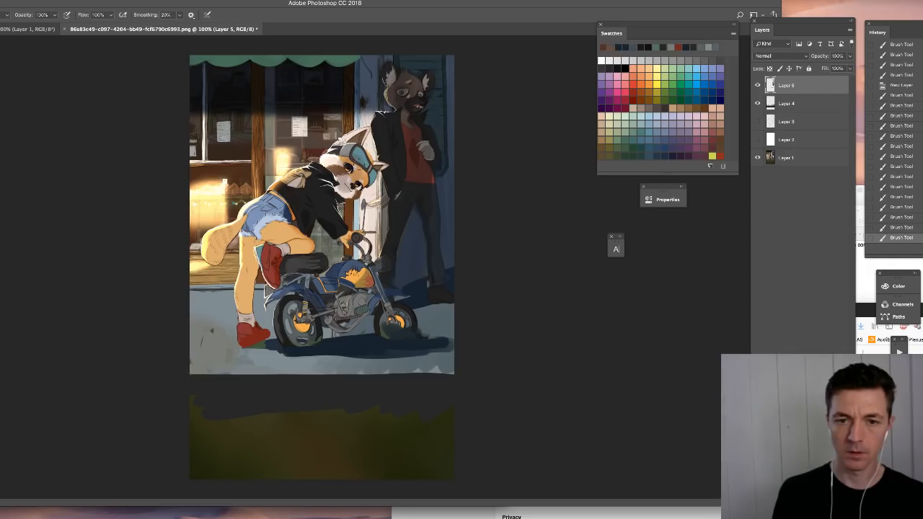
mouse_move(341, 171)
left_mouse_down()
mouse_move(366, 185)
mouse_move(363, 138)
mouse_move(339, 165)
left_mouse_up()
key("super+z")
- Add a new layer for the leaning character's shading and set its blend mode to Multiply
key("super+shift+alt+n")
right_click(438, 208)
left_click_drag(439, 207, 433, 207)
left_click(397, 196)
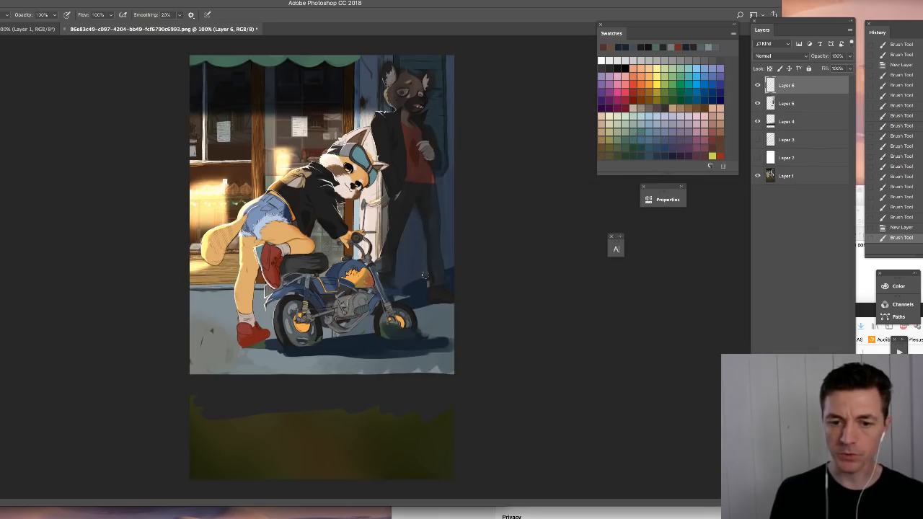
left_click(772, 56)
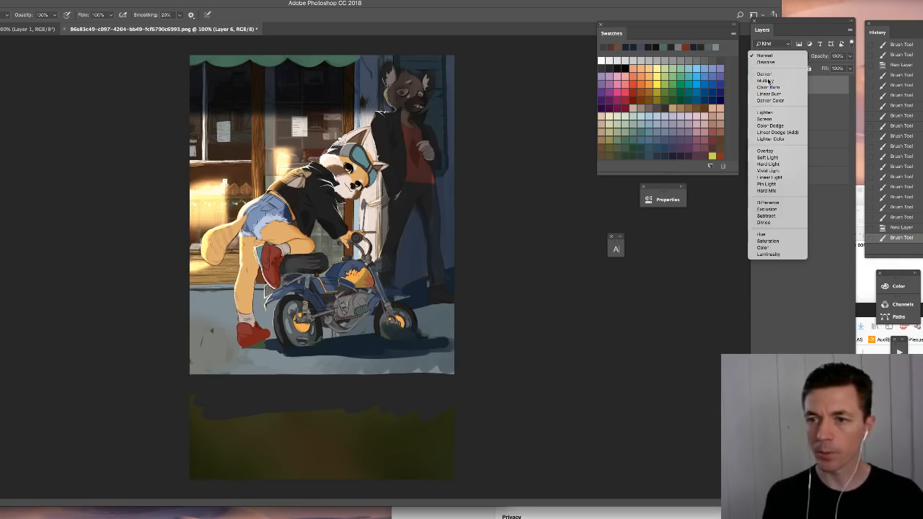
left_click(769, 80)
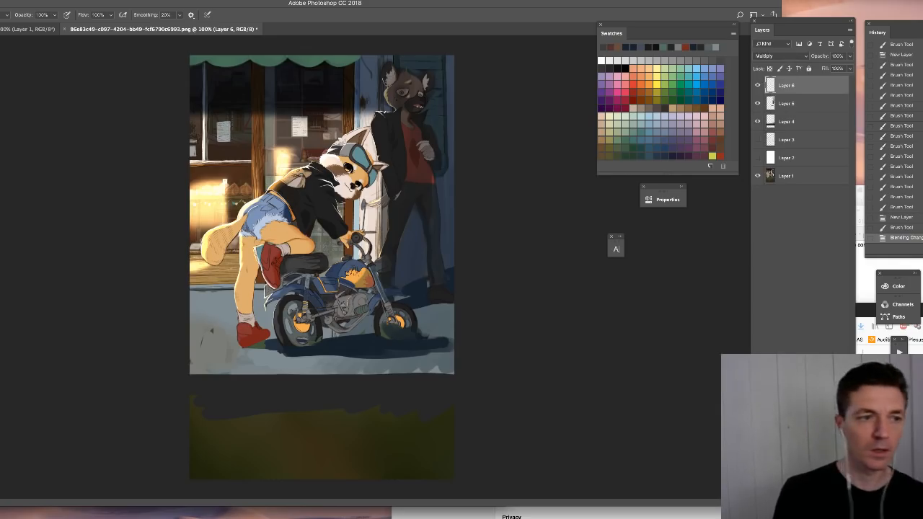
- Lasso the shadow side of the leaning character, from head and jacket down to both shoes, leaving a lit rim along the back
key("l")
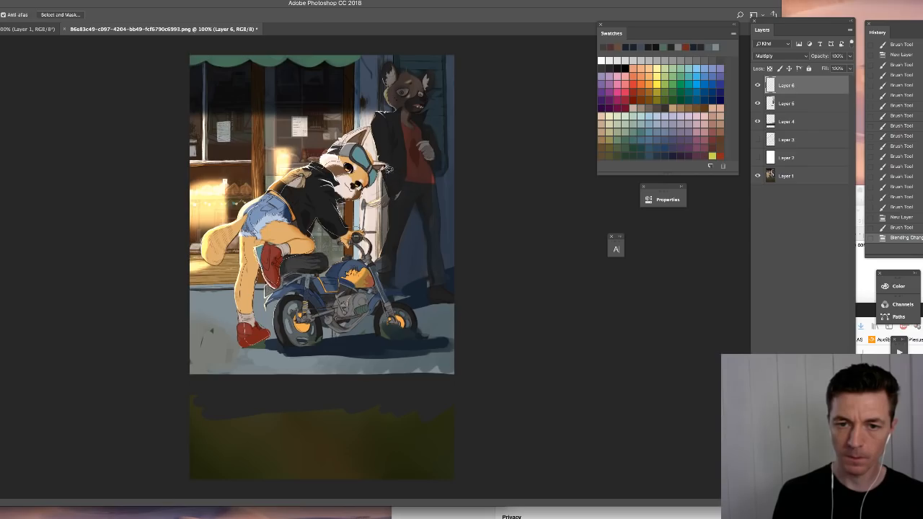
mouse_move(372, 154)
left_mouse_down()
mouse_move(373, 134)
mouse_move(388, 141)
left_mouse_up()
key("ctrl+plus")
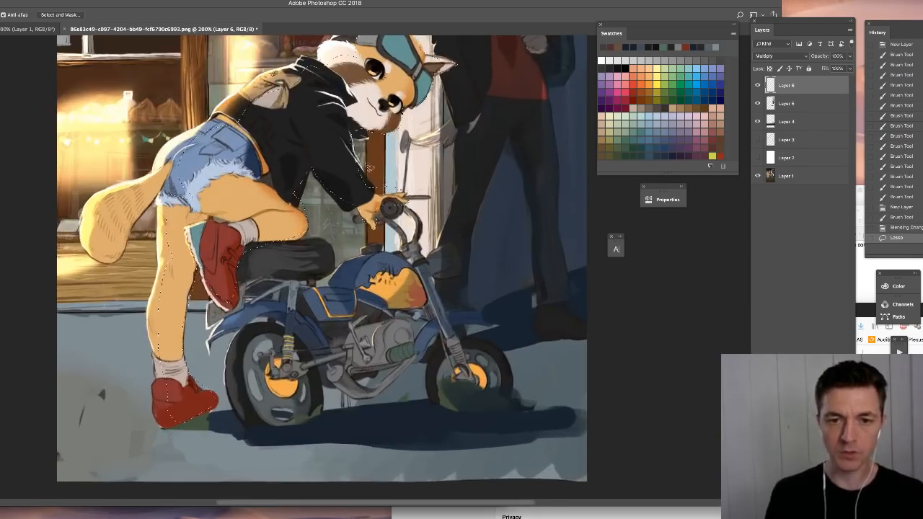
left_click_drag(385, 163, 424, 210)
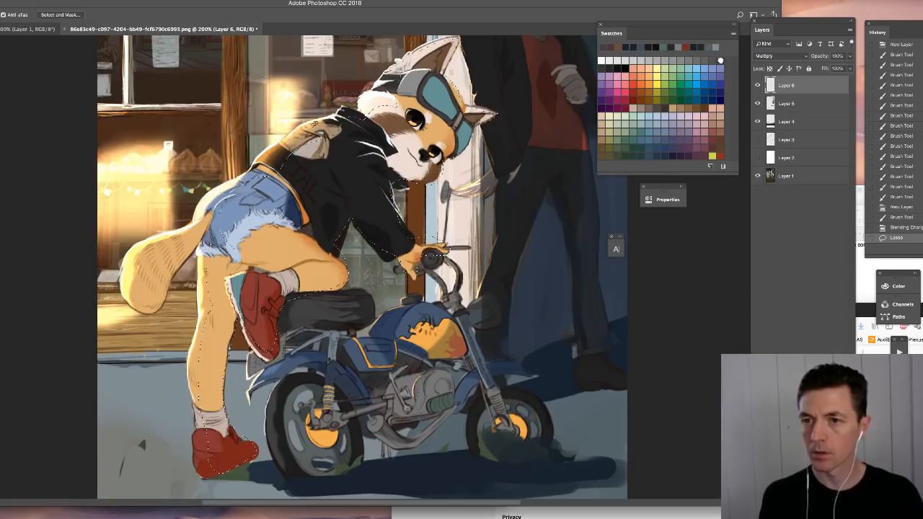
- Fill the selected shadow shape with 75% gray, refill it with the lighter 60% gray, and deselect
key("alt+BackSpace")
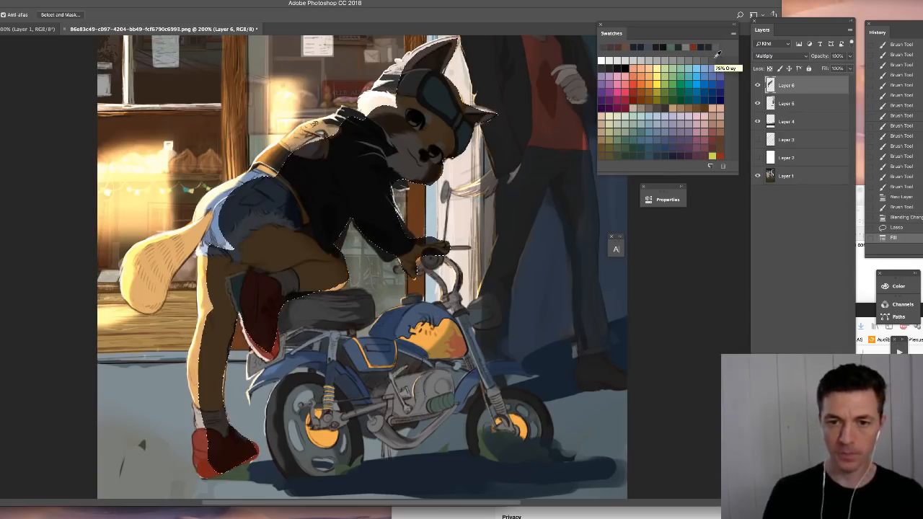
left_click(696, 57)
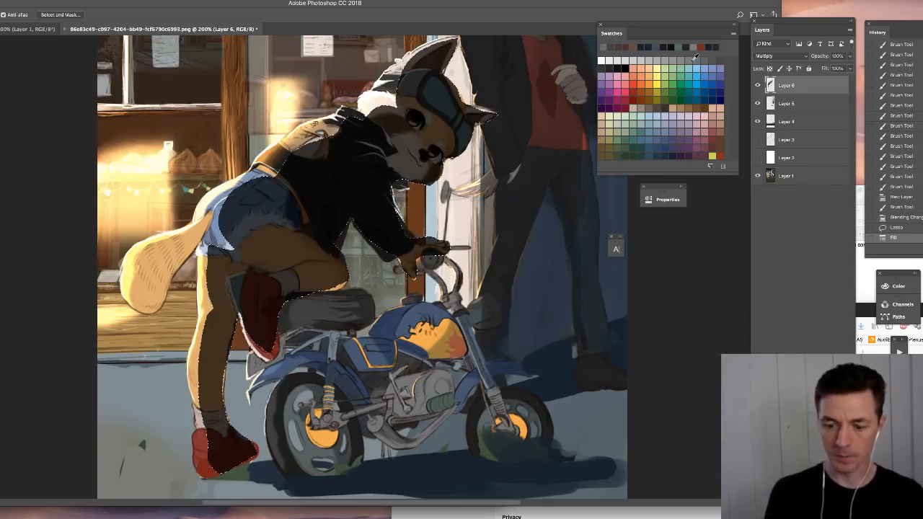
key("alt+BackSpace")
key("ctrl+d")
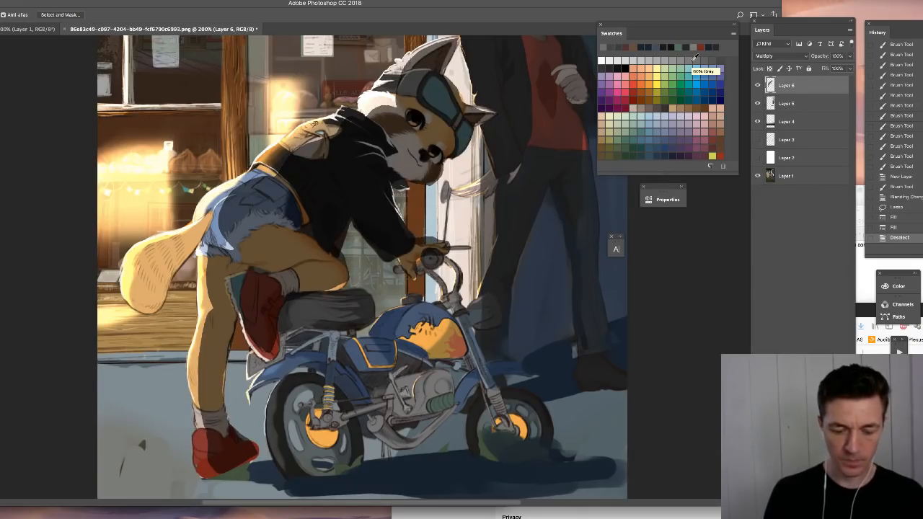
key("ctrl+minus")
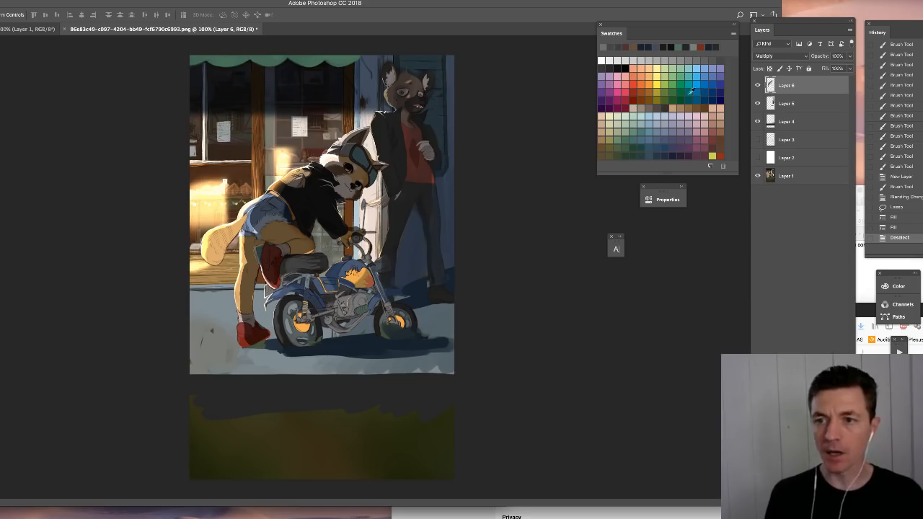
- Choose black as the foreground colour, open its colour picker, and cancel the picker
left_click(625, 74)
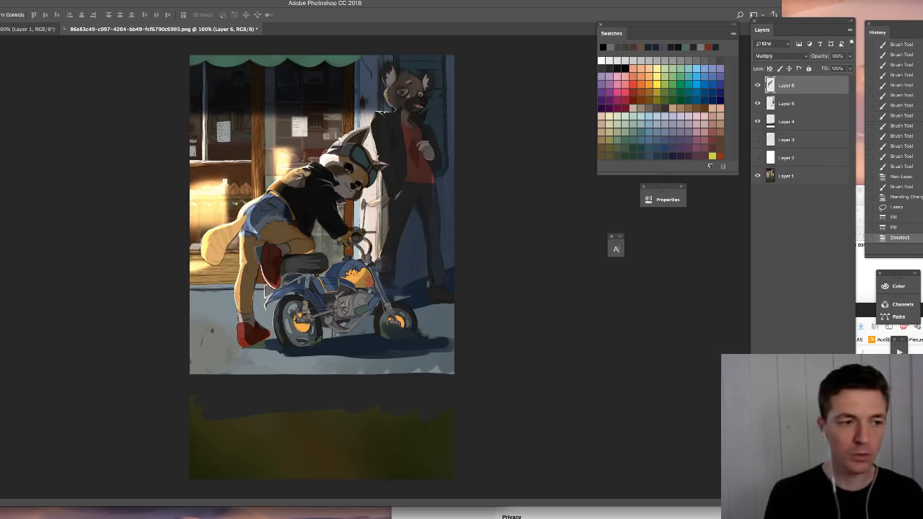
left_click(2, 209)
left_click_drag(782, 460, 364, 101)
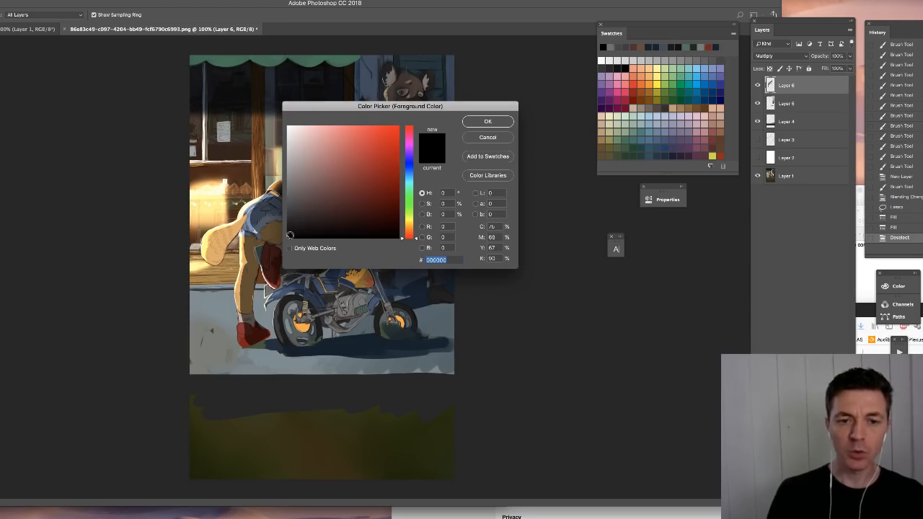
left_click(480, 138)
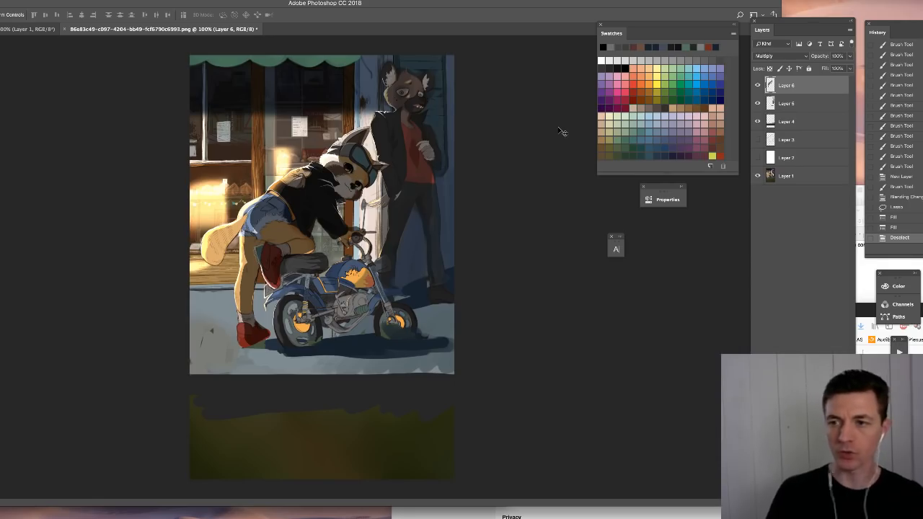
- Try a Color Overlay effect in Multiply mode on the leaning character's shadow layer, check its overlay colour, and cancel the effect
left_click_drag(792, 22, 787, 24)
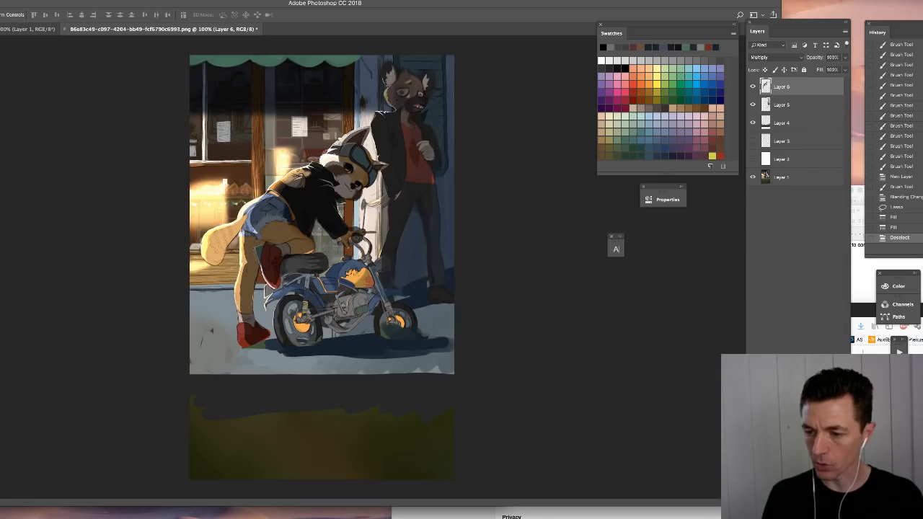
left_click(800, 440)
left_click_drag(487, 188, 517, 197)
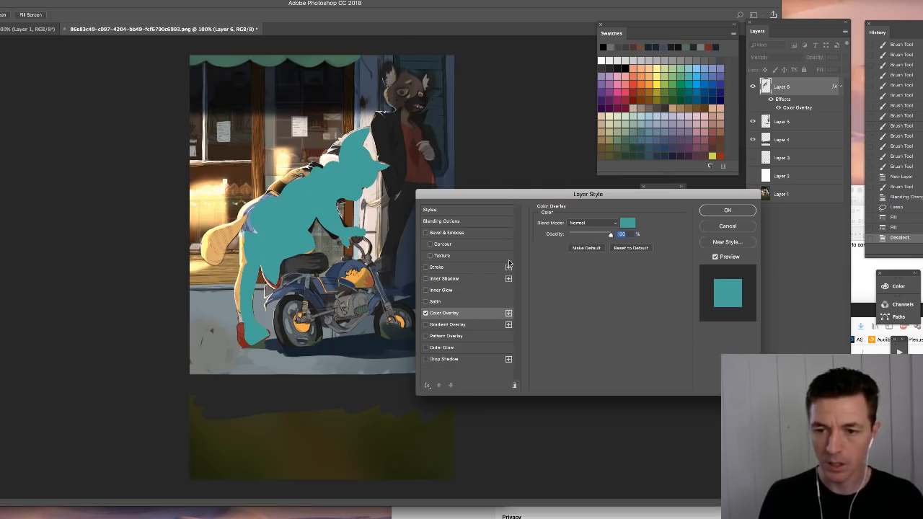
left_click(590, 225)
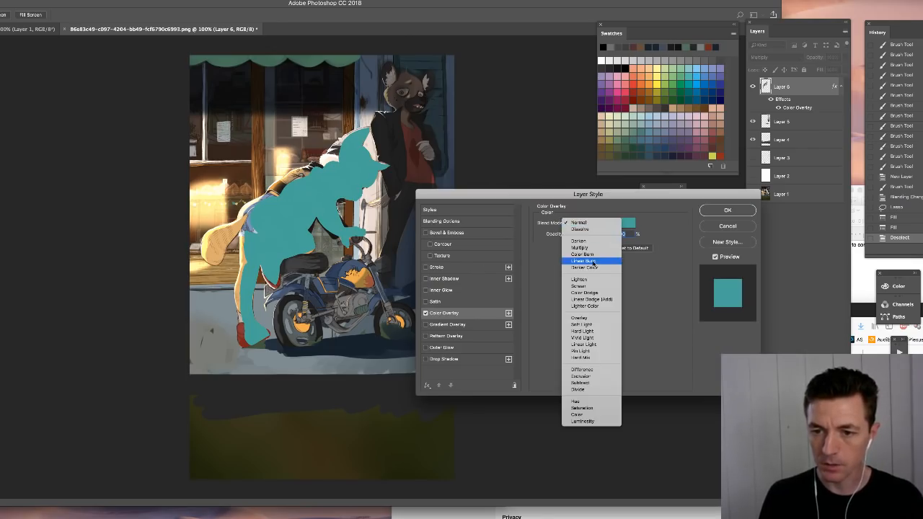
left_click(592, 248)
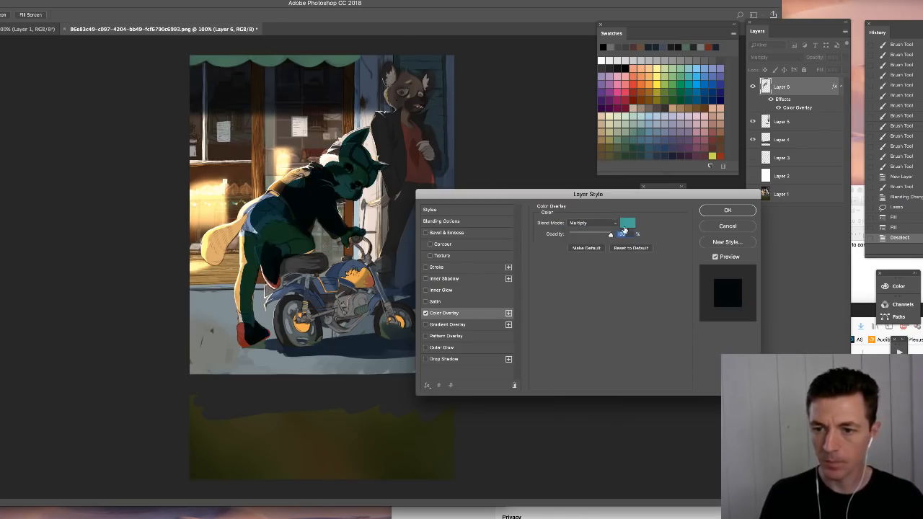
left_click(627, 224)
left_click_drag(408, 106, 542, 176)
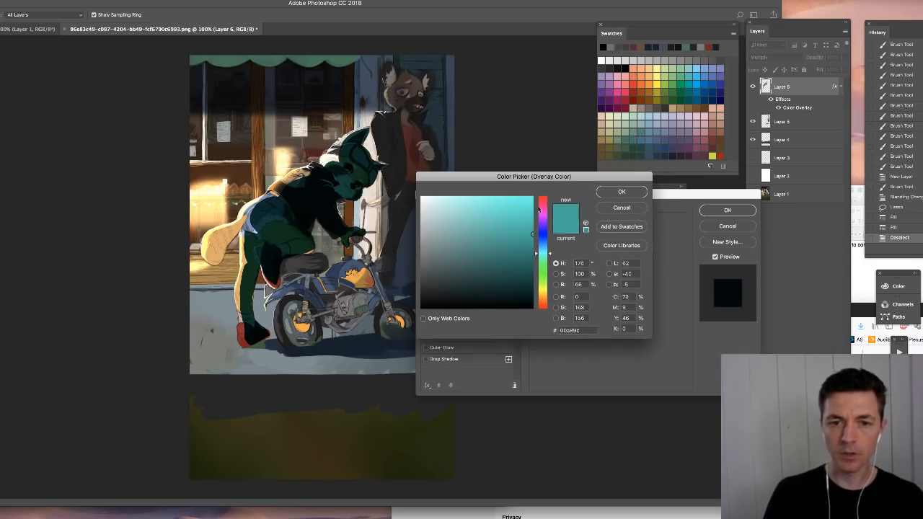
left_click(618, 209)
left_click(722, 229)
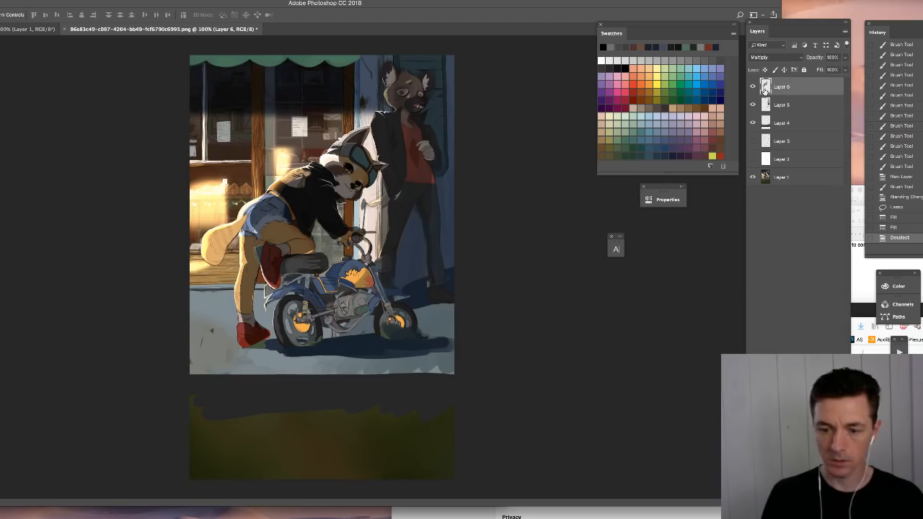
- Lighten the leaning character's gray shadow layer with Hue/Saturation, setting Lightness to +72
key("super+u")
left_click_drag(497, 251, 530, 251)
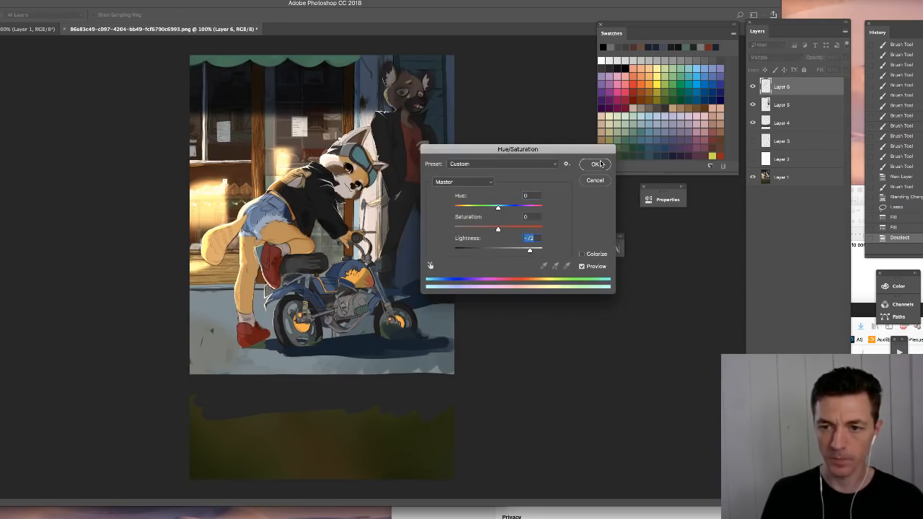
left_click(599, 164)
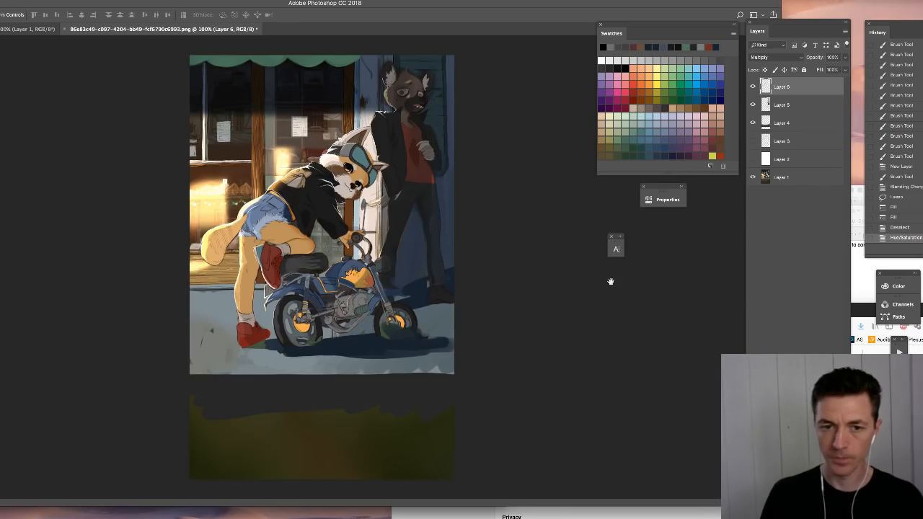
- Add a Color Overlay effect in Multiply mode to the shadow layer, using the medium blue 4896be
key("super+shift+o")
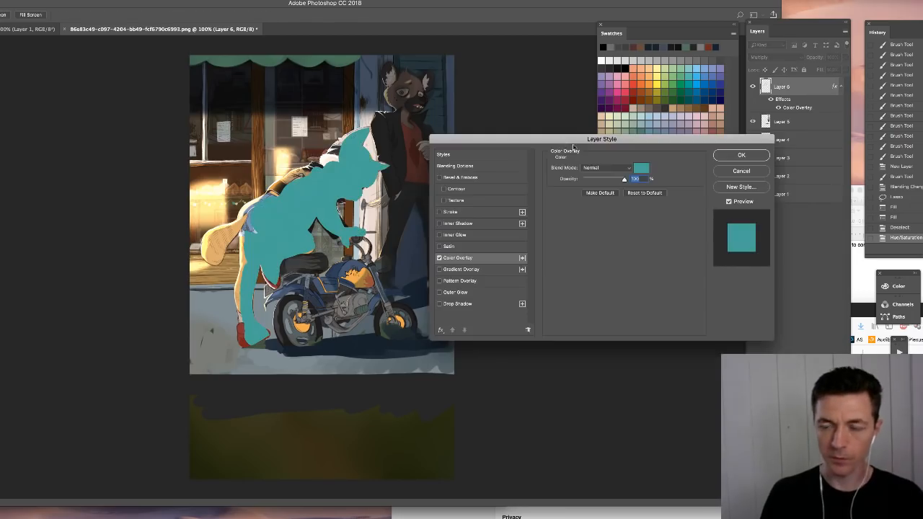
left_click(604, 168)
left_click(598, 192)
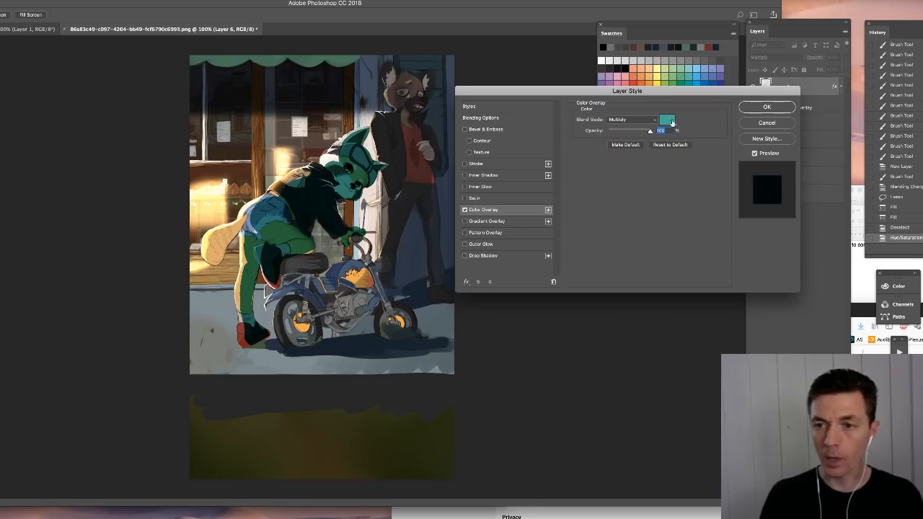
left_click(668, 120)
left_click(540, 244)
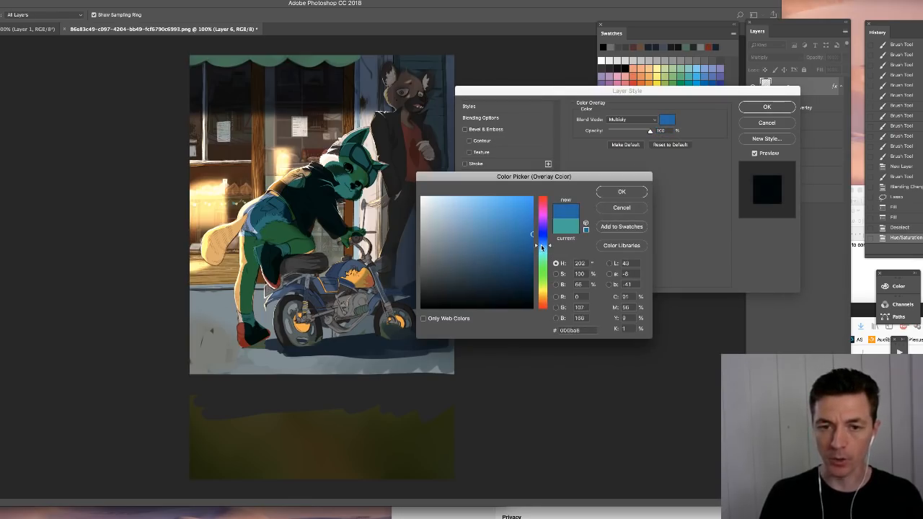
left_click_drag(509, 237, 489, 225)
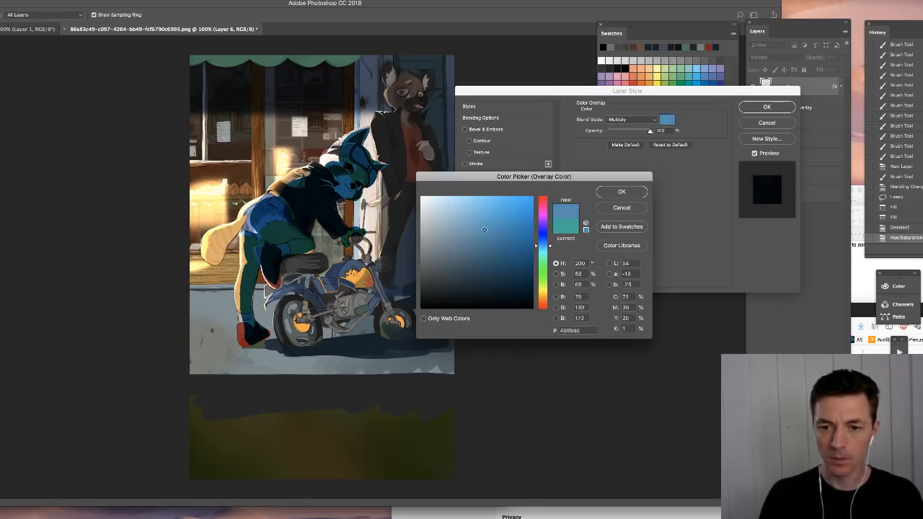
left_click(621, 192)
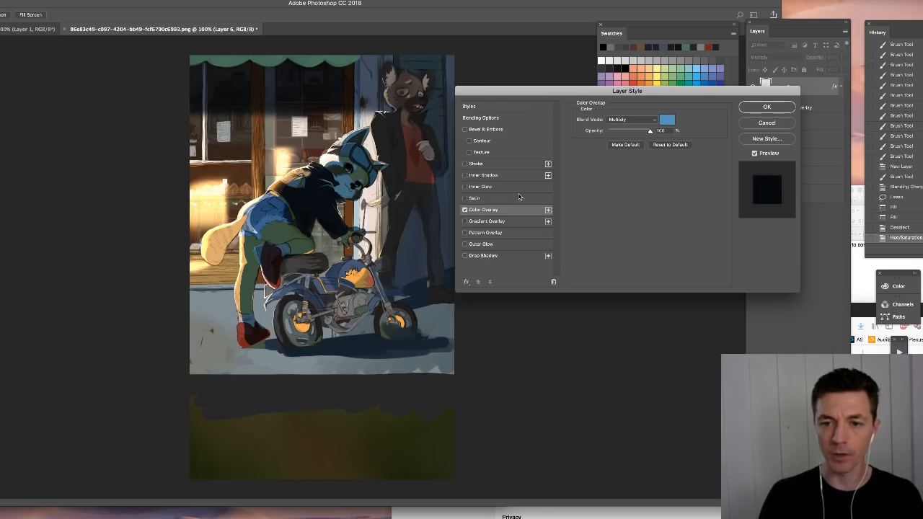
- Change the Color Overlay's blue to a warm orange, cb7841
left_click(668, 120)
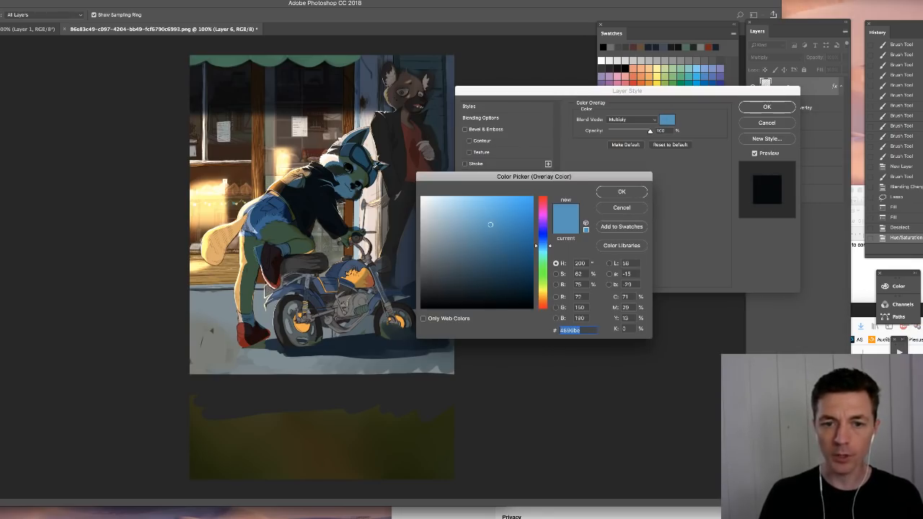
left_click_drag(544, 276, 544, 298)
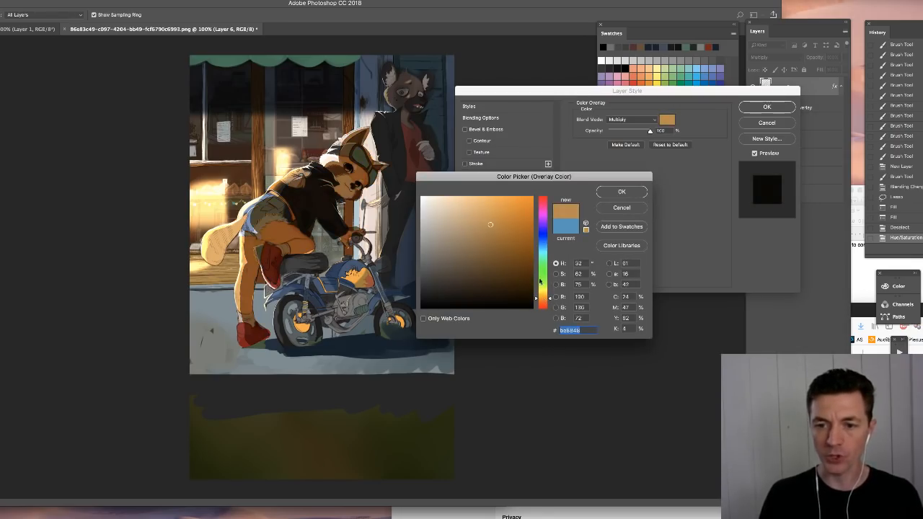
left_click(496, 219)
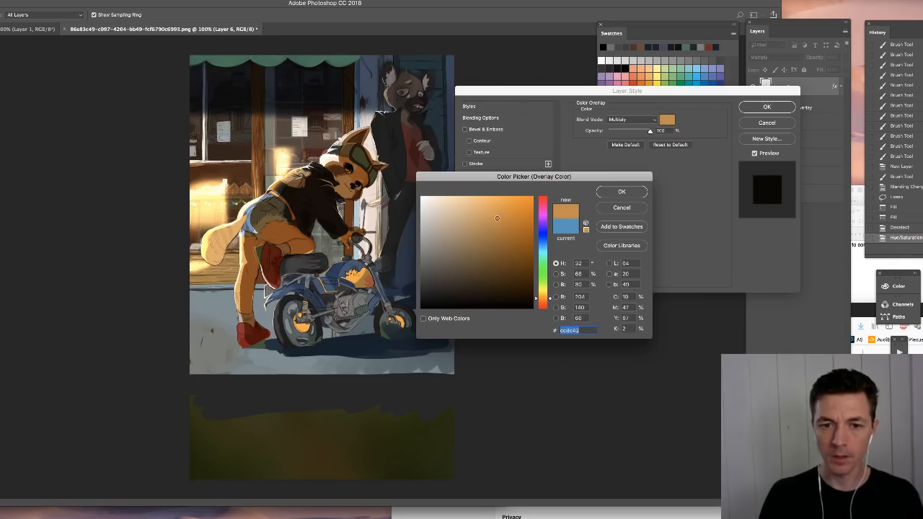
left_click_drag(549, 300, 550, 303)
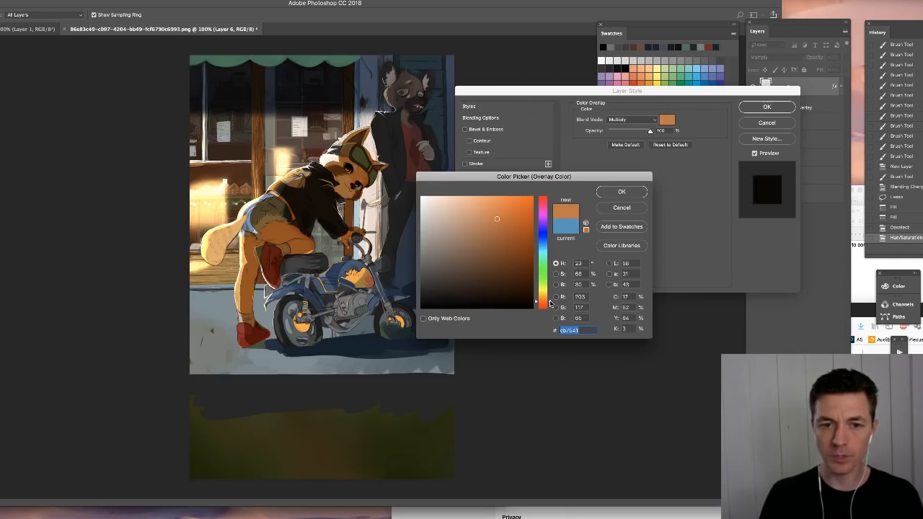
left_click(613, 192)
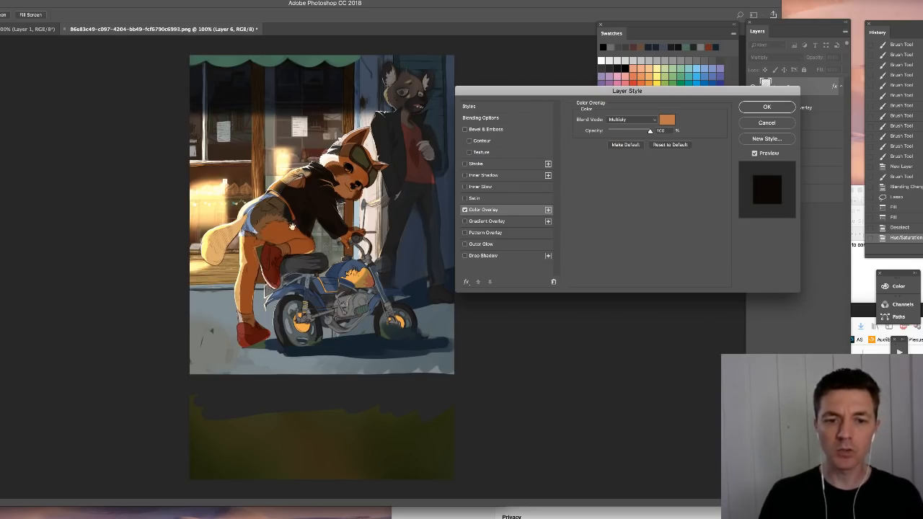
- Set the overlay to a lighter, redder orange, ef9770, and apply the layer effect
left_click(668, 120)
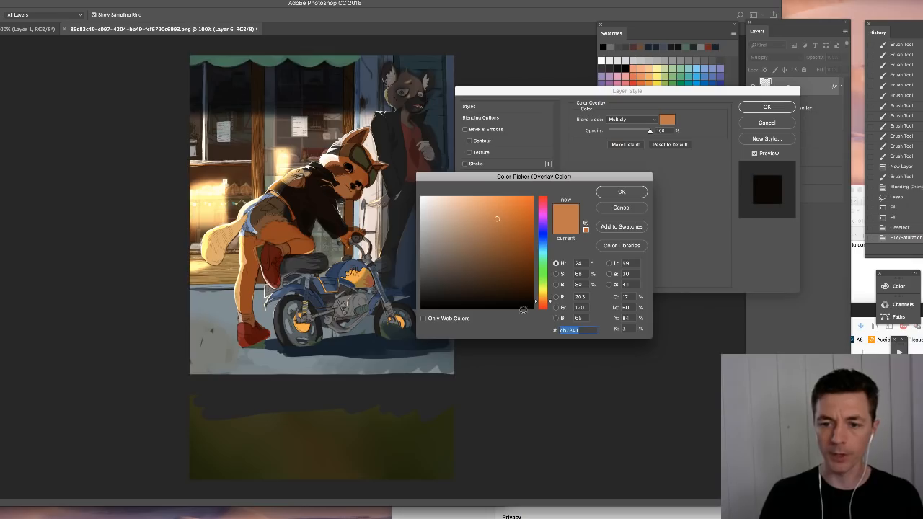
left_click_drag(552, 302, 553, 303)
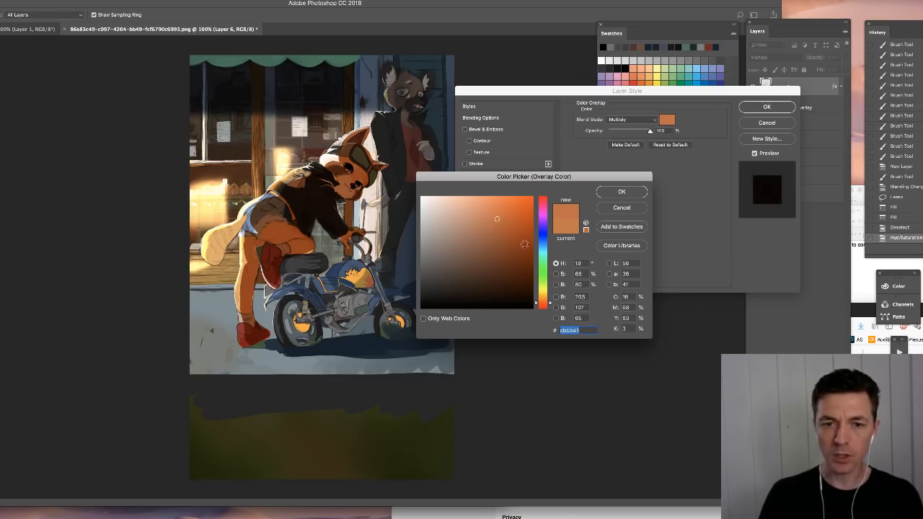
left_click_drag(503, 209, 481, 201)
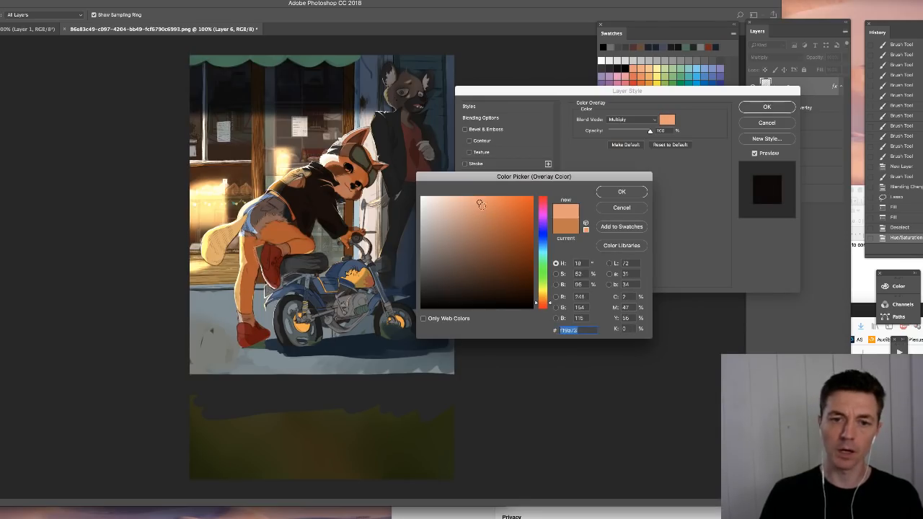
left_click(480, 203)
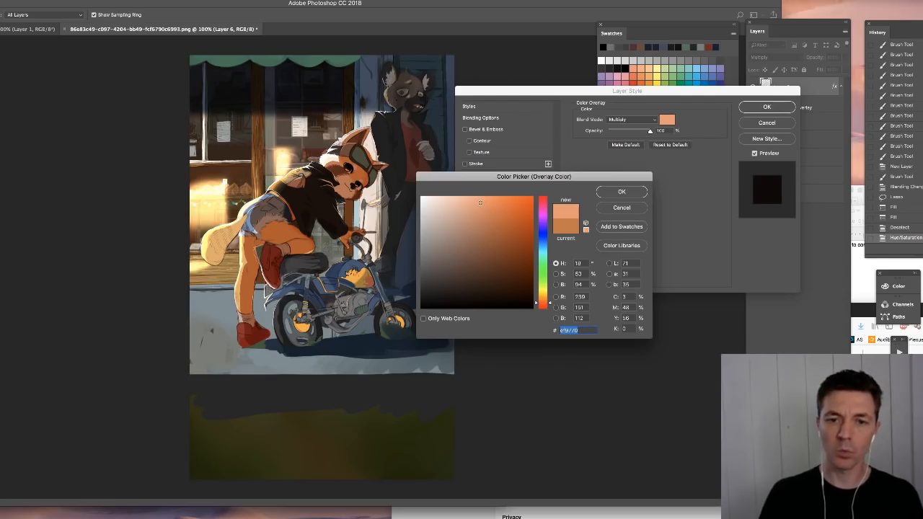
left_click(620, 192)
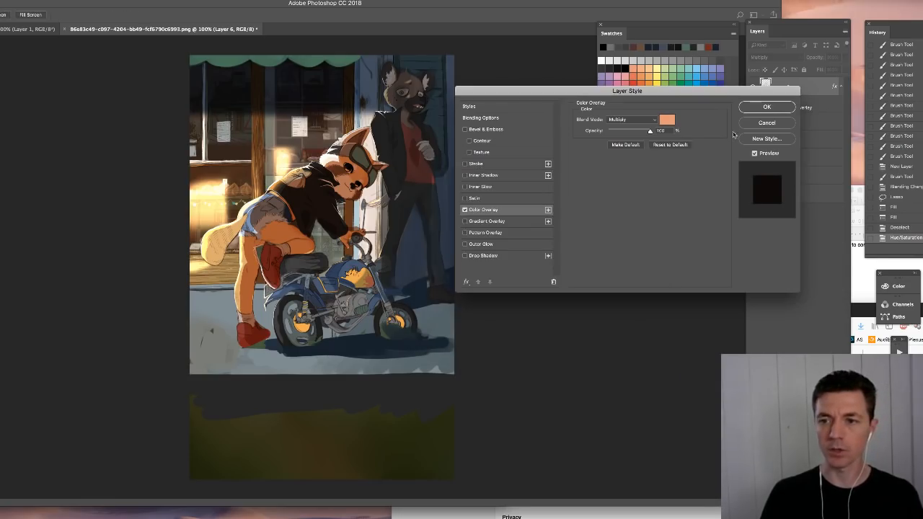
left_click(774, 109)
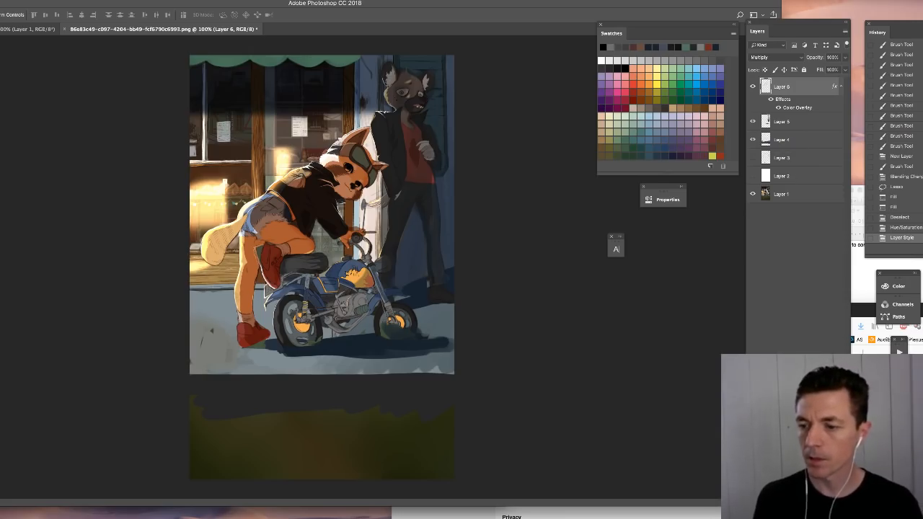
- Create a new layer above the character's shadow layer and set its blend mode to Overlay
key("ctrl+shift+alt+n")
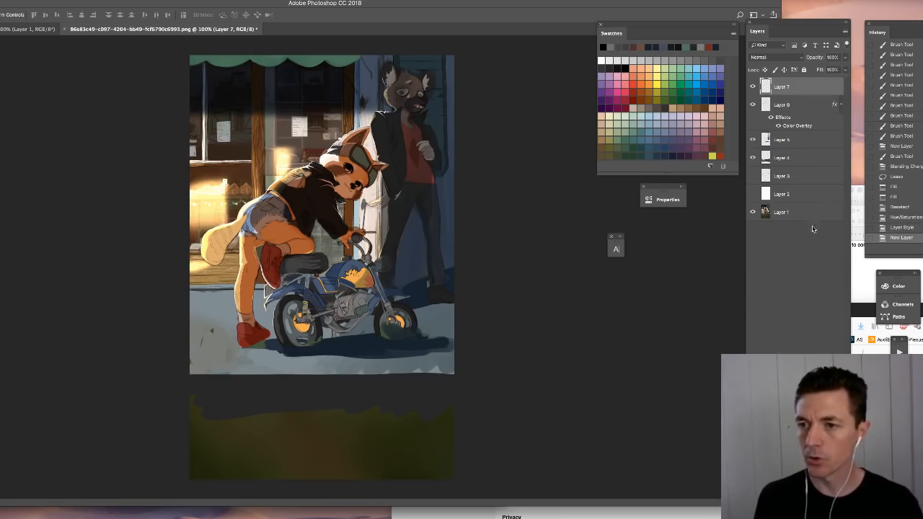
left_click(762, 59)
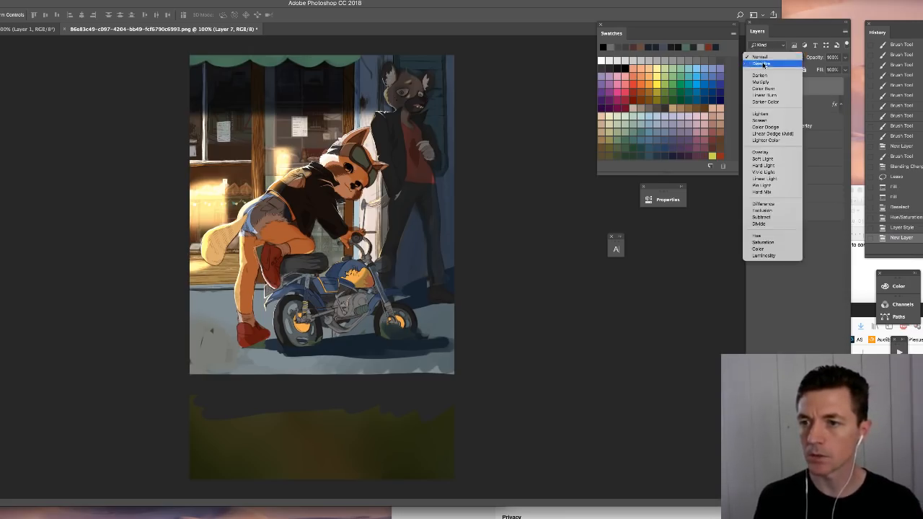
left_click(761, 152)
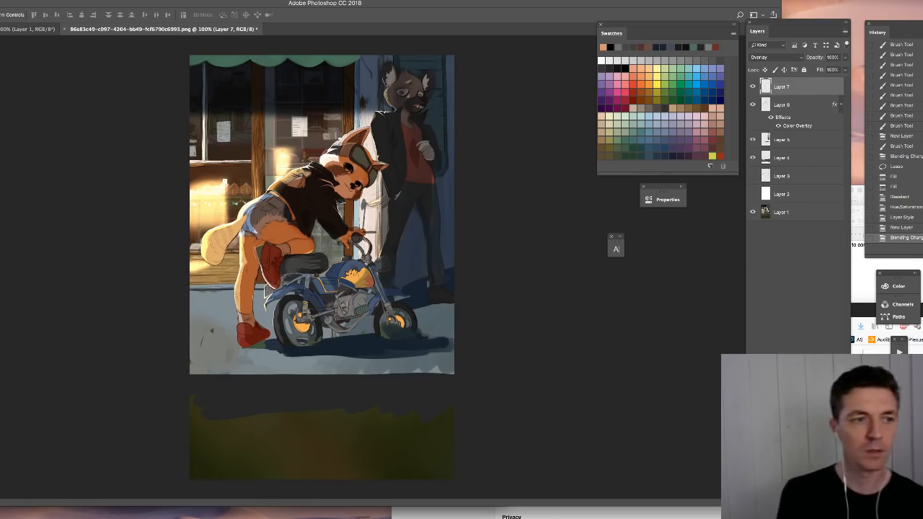
- With a hard round brush of about 13 px, paint a warm glow along the leaning character's lit edge, from head and back down the leg
key("b")
right_click(381, 203)
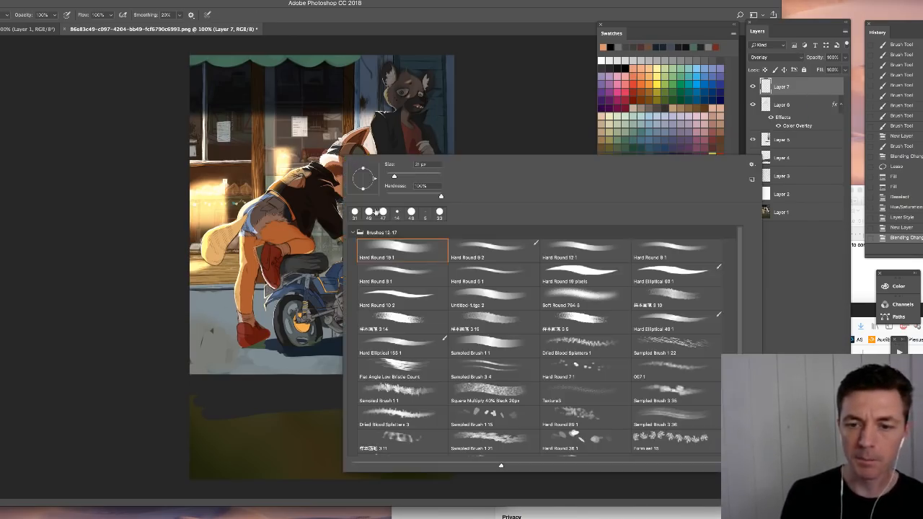
left_click(394, 176)
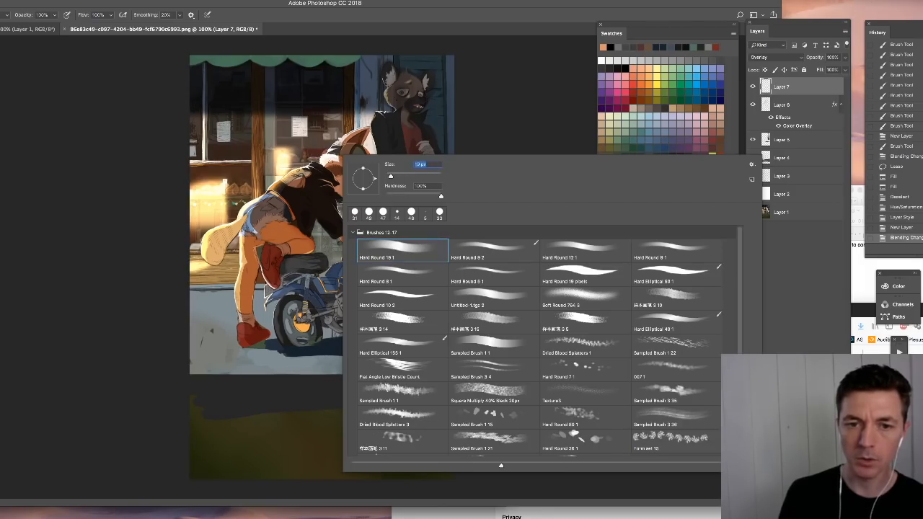
left_click(329, 161)
left_click_drag(330, 158, 343, 148)
mouse_move(332, 158)
left_mouse_down()
mouse_move(340, 151)
mouse_move(309, 167)
left_mouse_up()
mouse_move(301, 172)
left_mouse_down()
mouse_move(313, 168)
mouse_move(290, 183)
left_mouse_up()
left_click_drag(295, 178, 286, 186)
left_click_drag(292, 180, 264, 201)
left_click_drag(271, 198, 260, 207)
left_click_drag(267, 201, 256, 212)
left_click_drag(262, 206, 252, 223)
left_click_drag(258, 210, 242, 282)
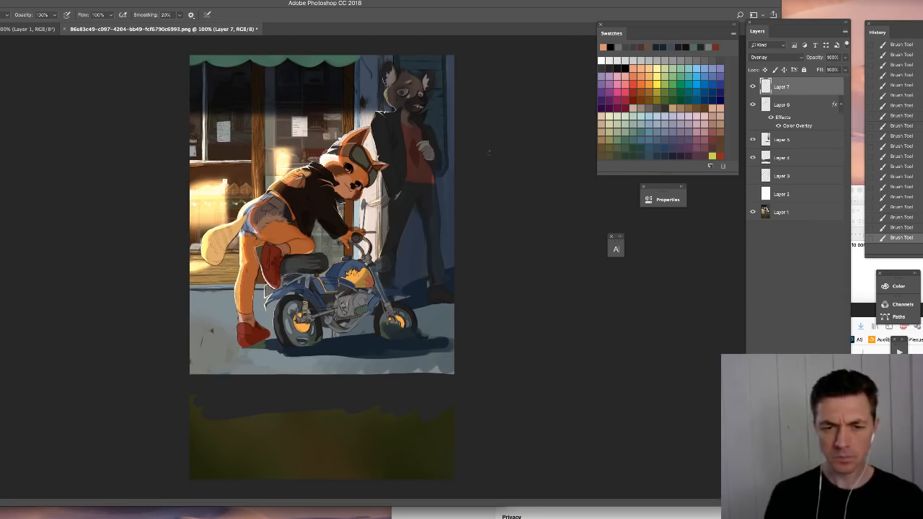
- Add a Linear Dodge (Add) layer at about 20% opacity and brush a short stroke over the pavement beside the front wheel
left_click(835, 347)
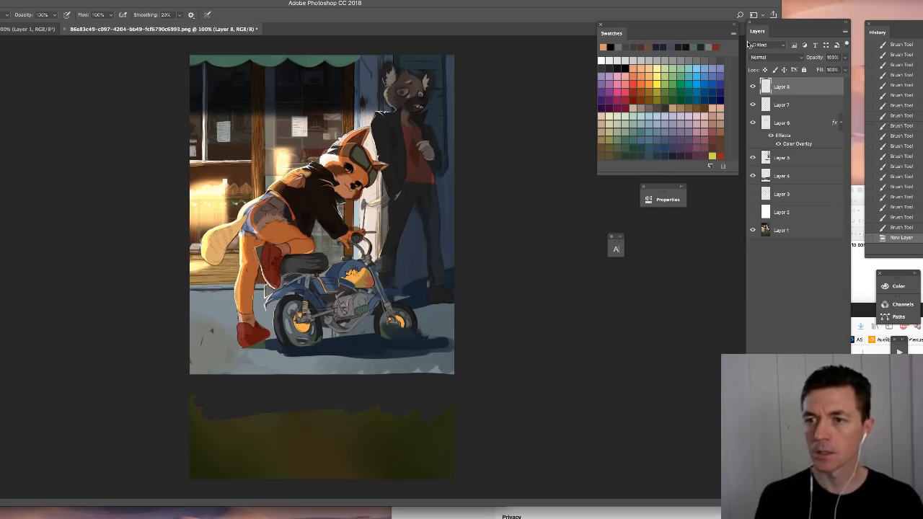
left_click(775, 57)
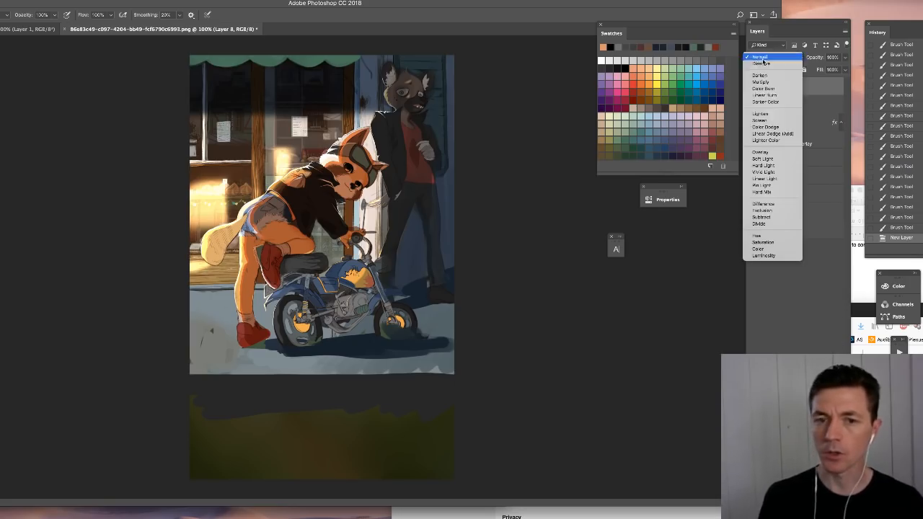
left_click(770, 134)
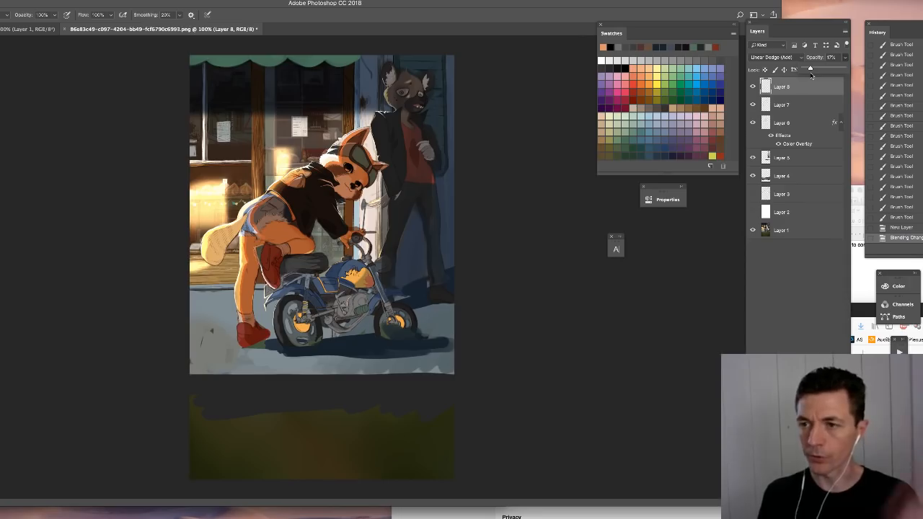
left_click_drag(811, 75, 812, 72)
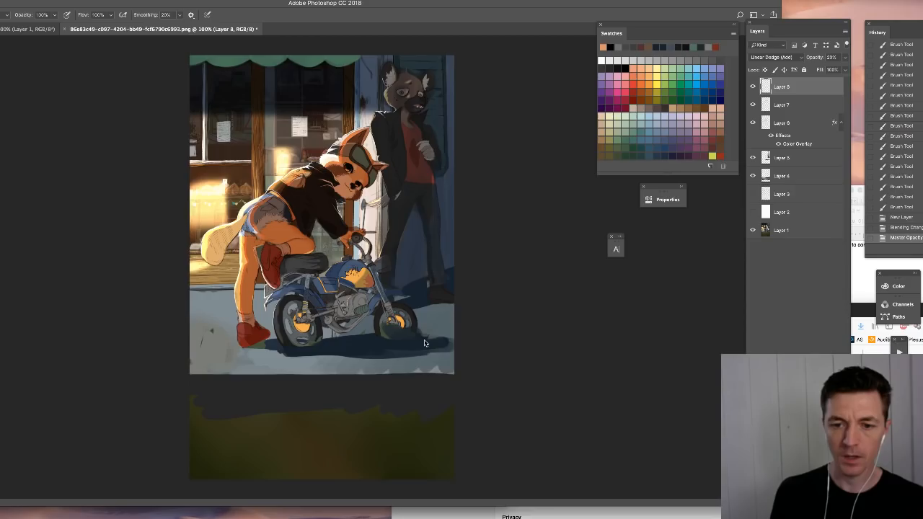
left_click_drag(424, 343, 442, 336)
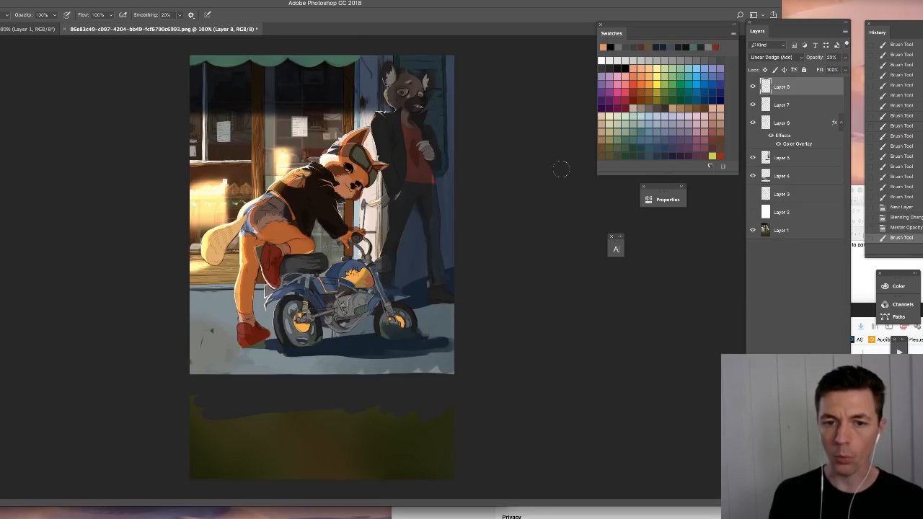
- On the Overlay layer, paint orange and then yellower warm light across the pavement around and below the motorcycle's shadow
left_click(779, 106)
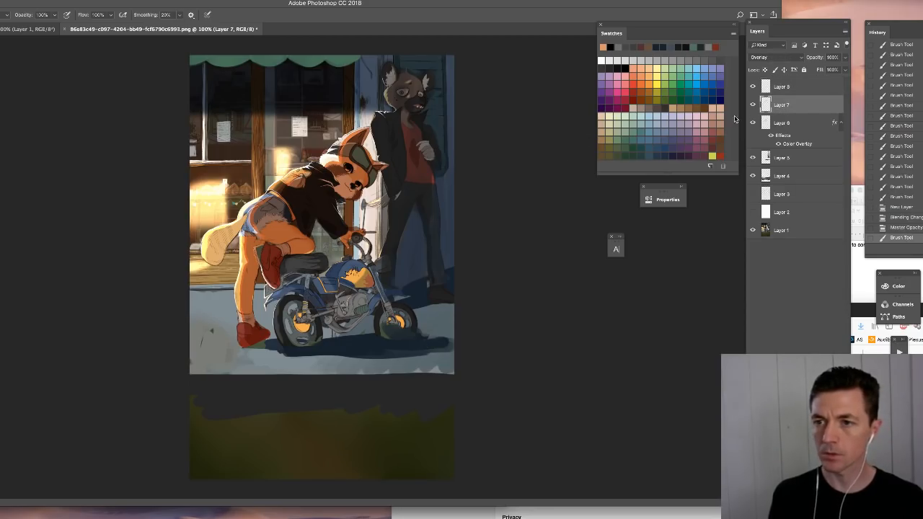
left_click(641, 80)
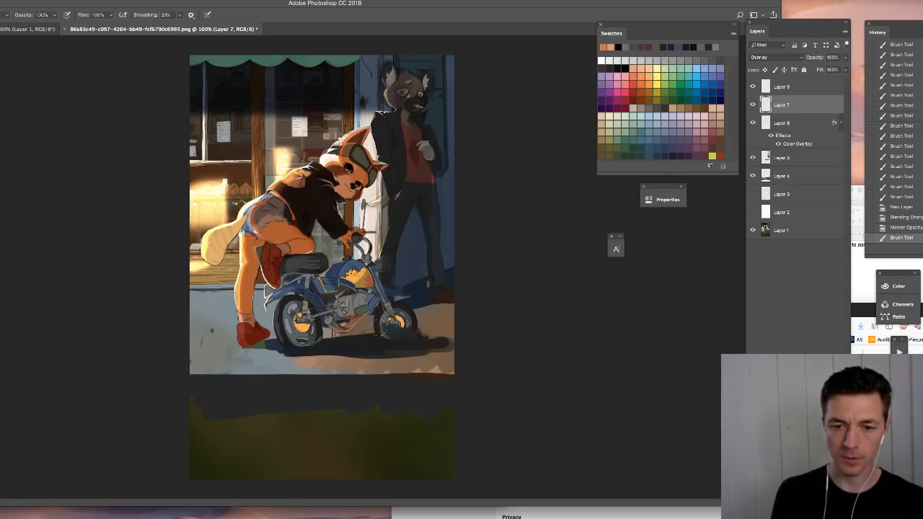
left_click_drag(306, 354, 282, 349)
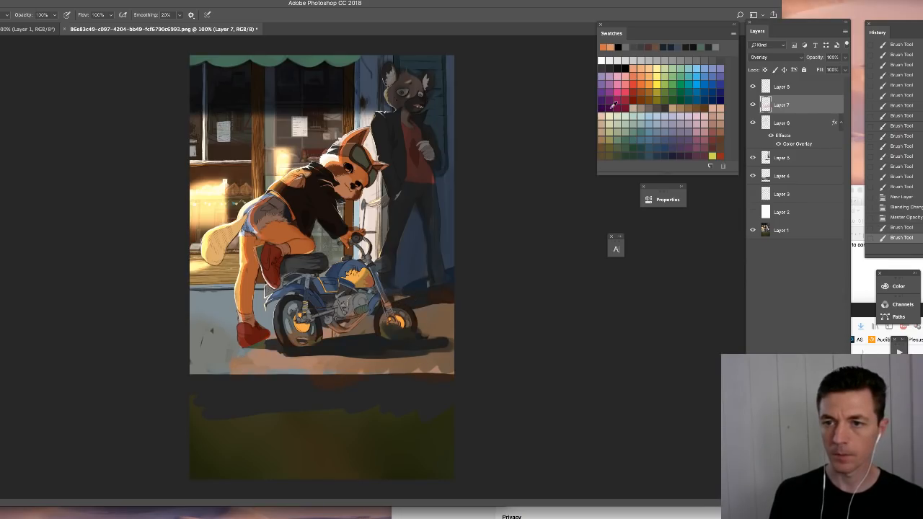
left_click(613, 104)
left_click_drag(396, 366, 341, 366)
mouse_move(432, 324)
left_mouse_down()
mouse_move(398, 360)
mouse_move(198, 354)
left_mouse_up()
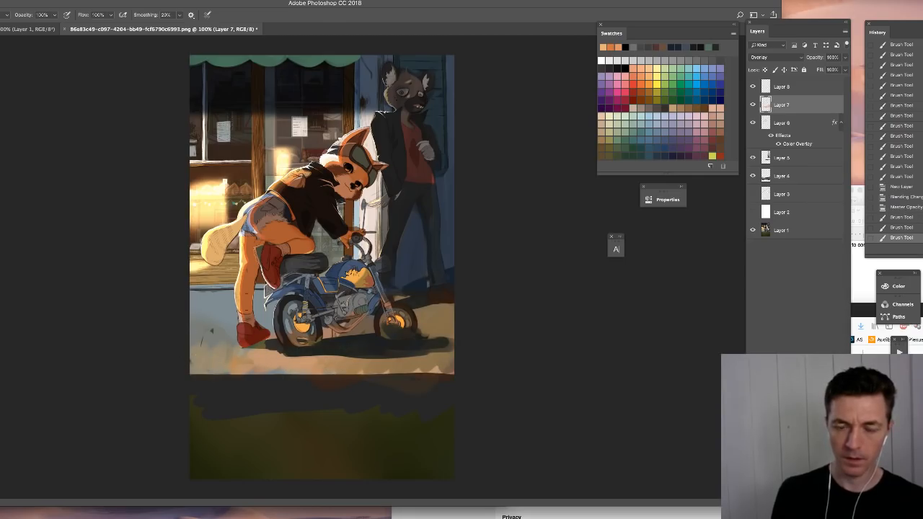
- Load the painted areas of the paintover layers as a selection and activate Layer 8, the Linear Dodge (Add) layer
key("super+plus")
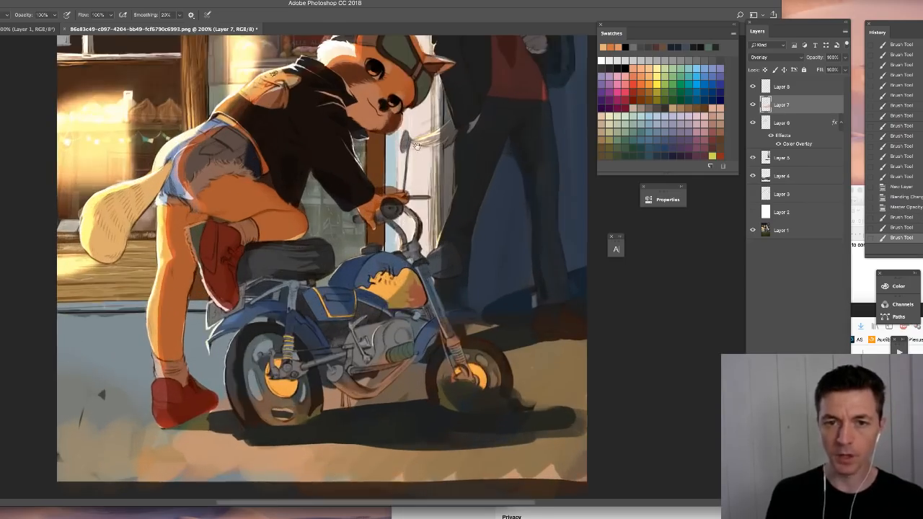
left_click_drag(417, 147, 401, 280)
left_click(796, 90)
right_click(411, 222)
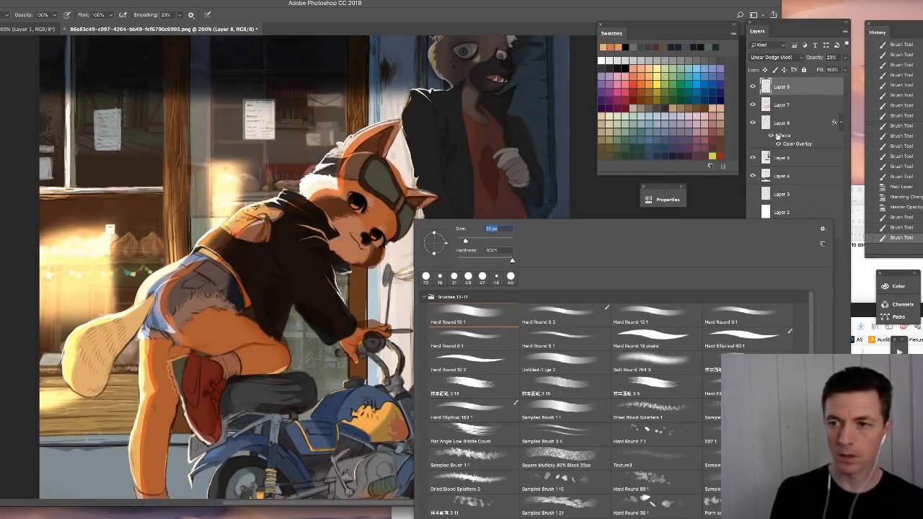
left_click(776, 107)
left_click(763, 109, "super")
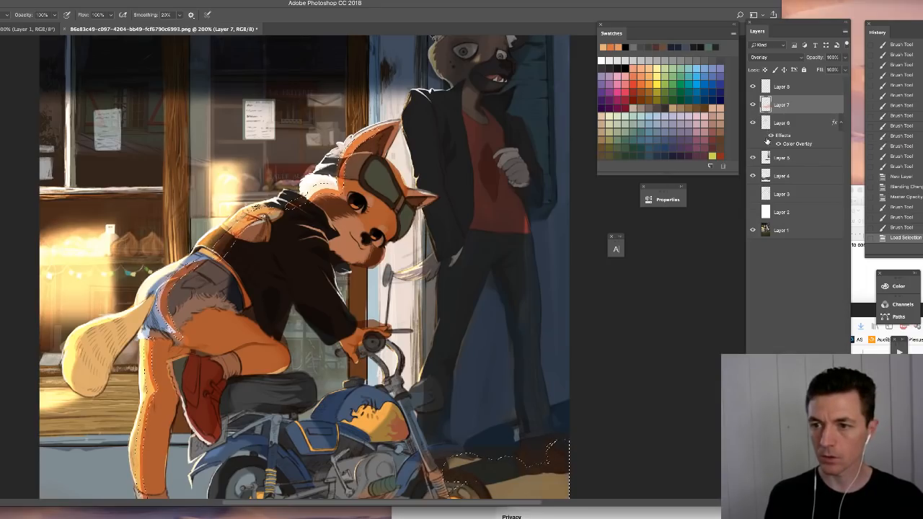
left_click(764, 88)
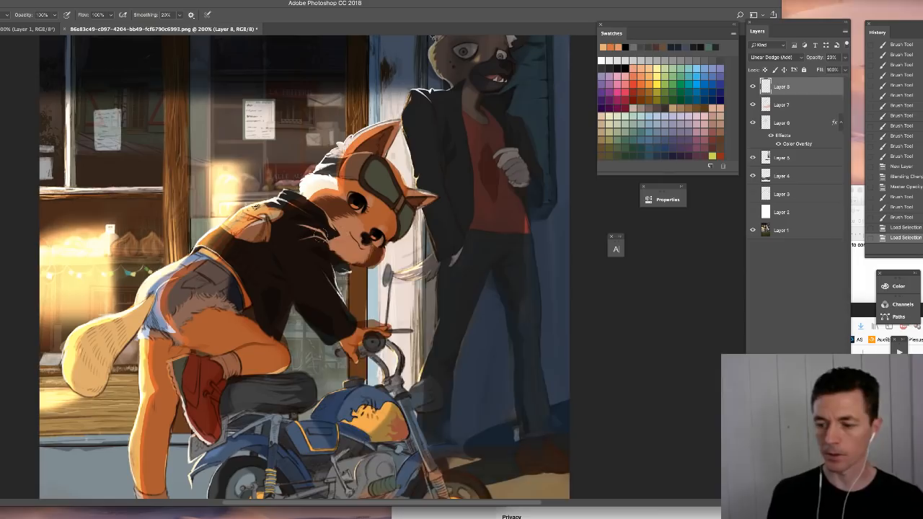
- With a reduced Soft Round 764 3 brush, dab a soft glow over the leaning character's face on Layer 8
right_click(320, 238)
left_click(539, 378)
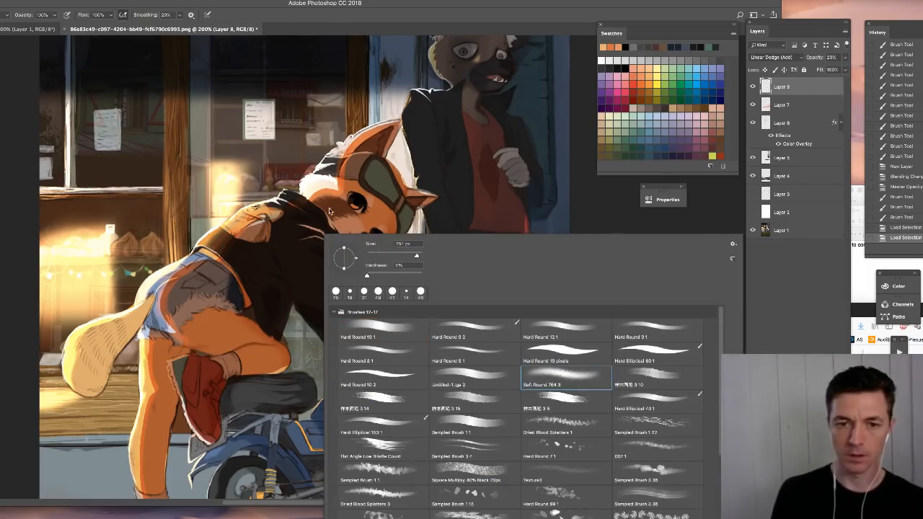
left_click_drag(417, 256, 408, 256)
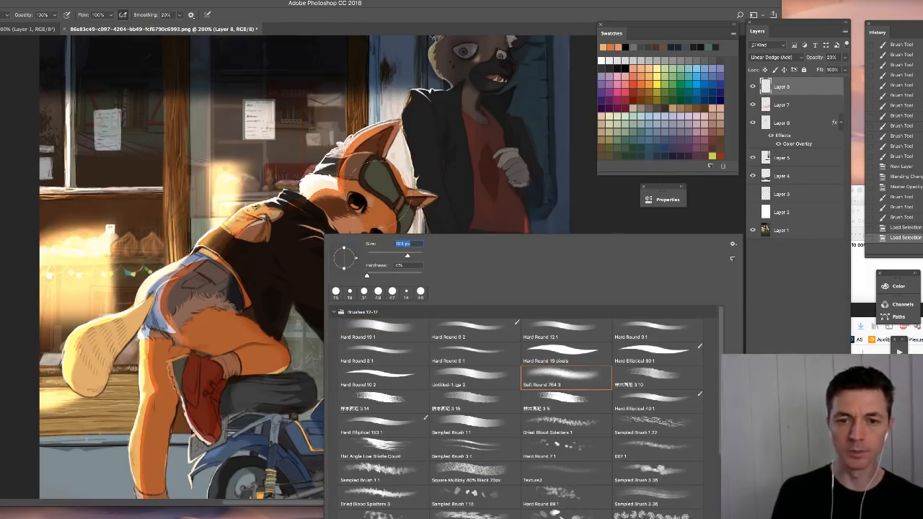
left_click(373, 187)
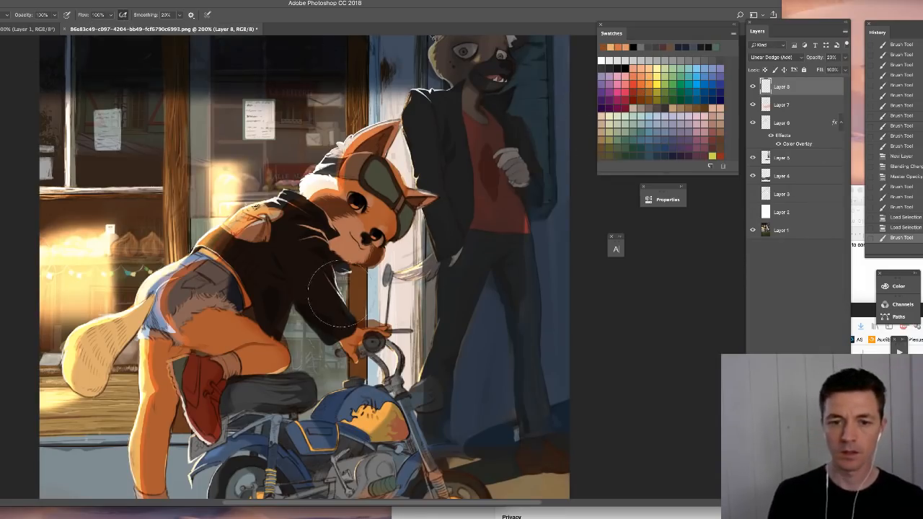
left_click(393, 229)
left_click(446, 183)
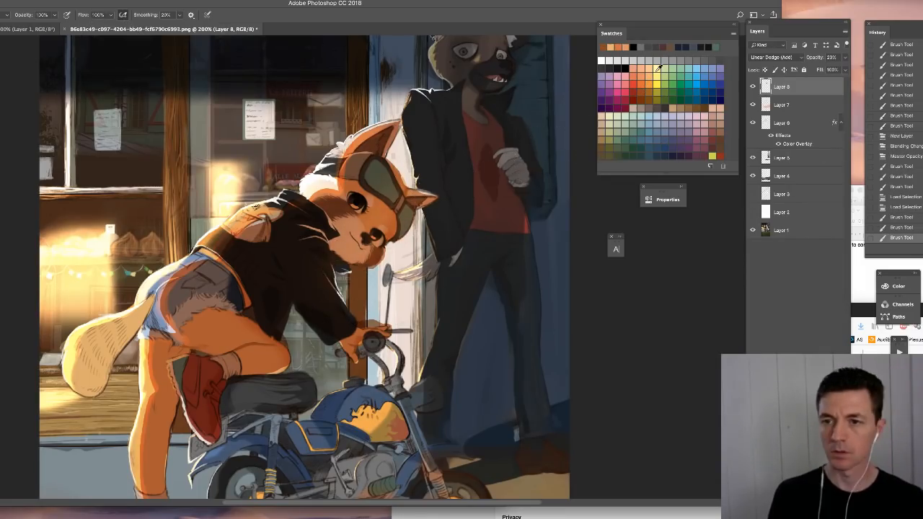
- Set Layer 8's opacity to 42%, sample orange and pastel swatches, and brush soft light around the leaning character's muzzle
left_click(846, 57)
left_click(820, 69)
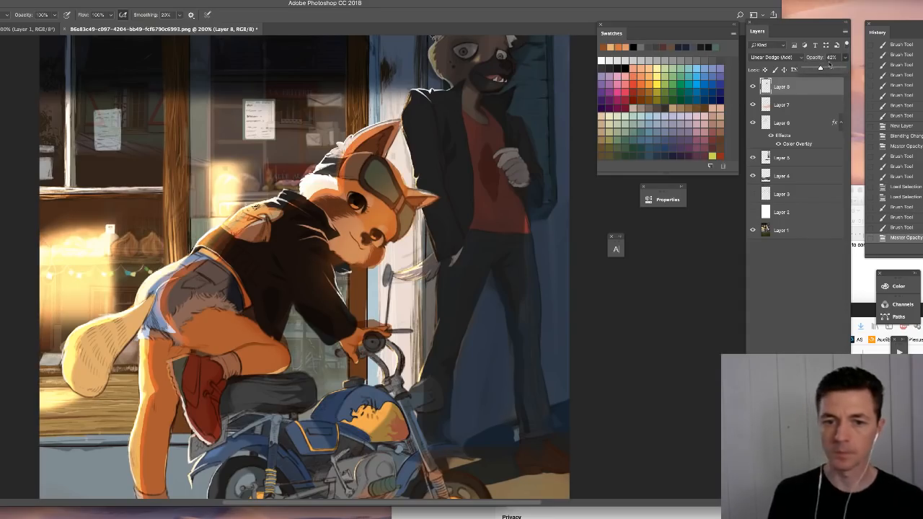
left_click(644, 75)
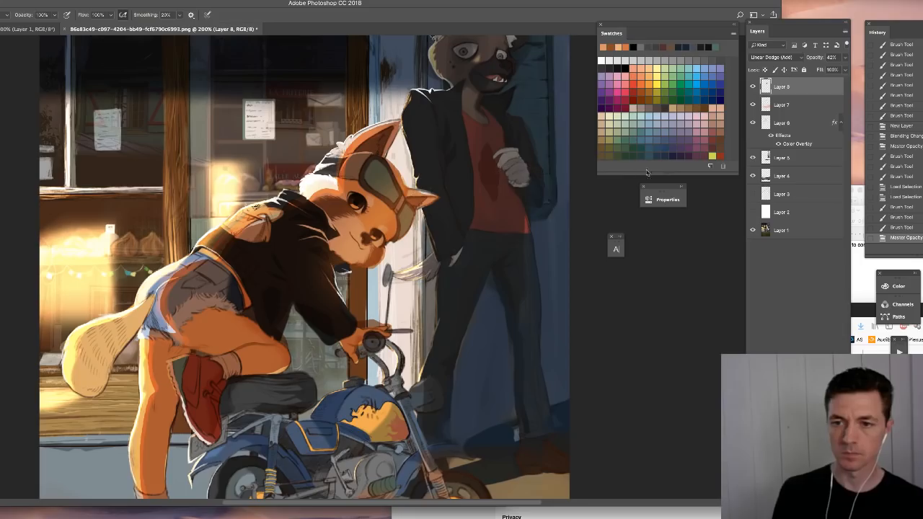
left_click(711, 125)
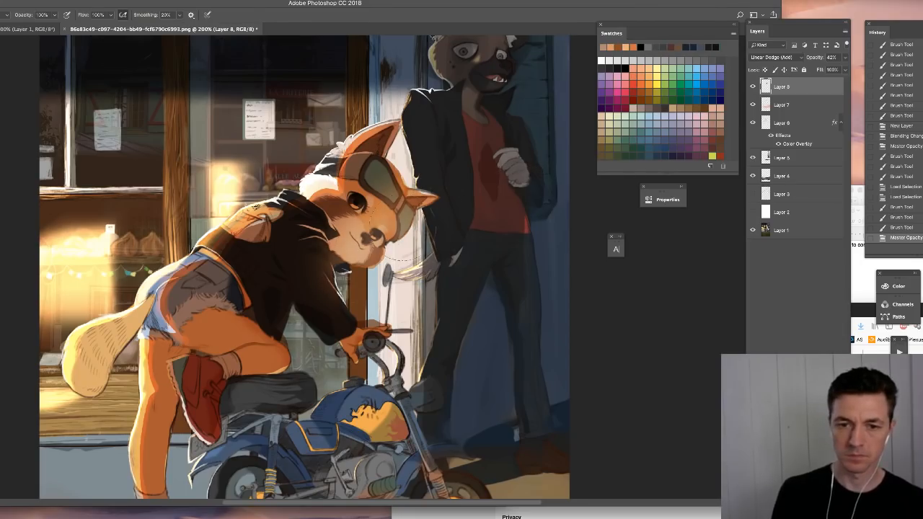
left_click(721, 133)
mouse_move(403, 264)
left_mouse_down()
mouse_move(451, 210)
mouse_move(455, 179)
left_mouse_up()
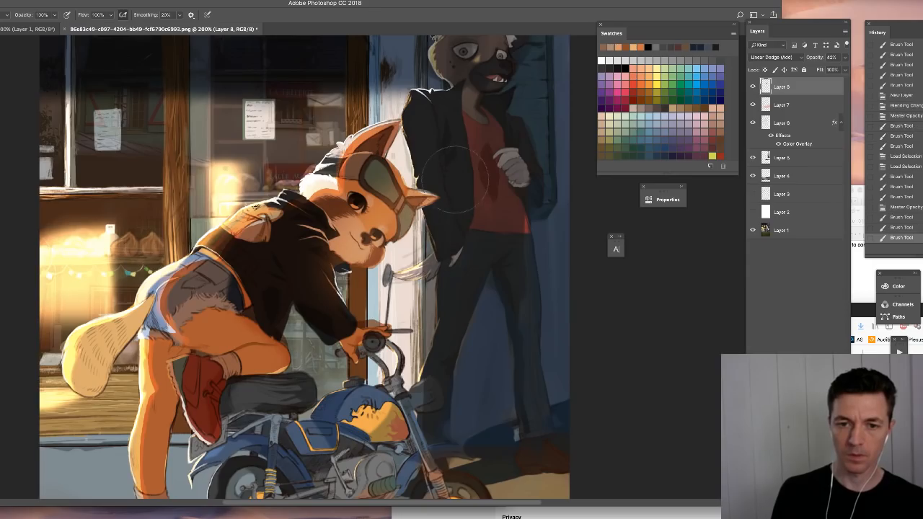
- With the Hard Round 19 1 brush, paint reflected light along the leaning character's raised thigh and the underside of the knee
right_click(350, 401)
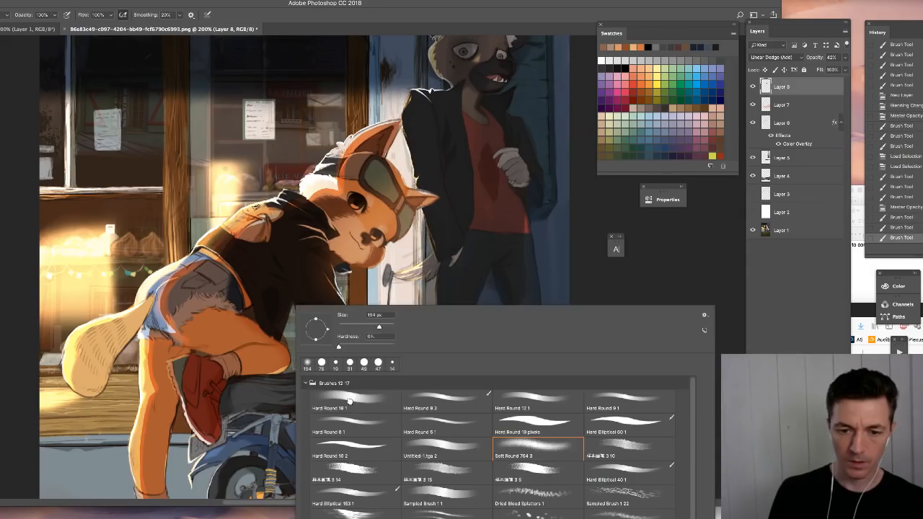
double_click(350, 402)
left_click_drag(189, 333, 246, 342)
left_click_drag(285, 372, 237, 376)
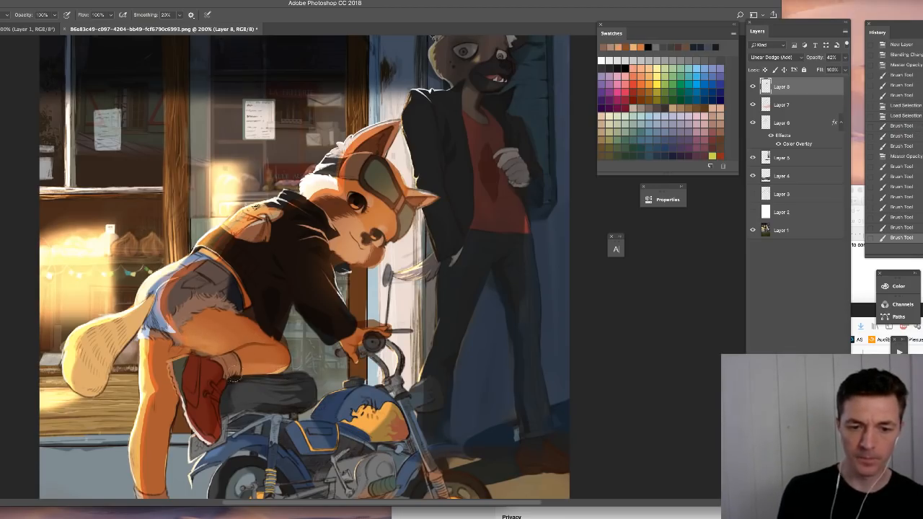
right_click(376, 325)
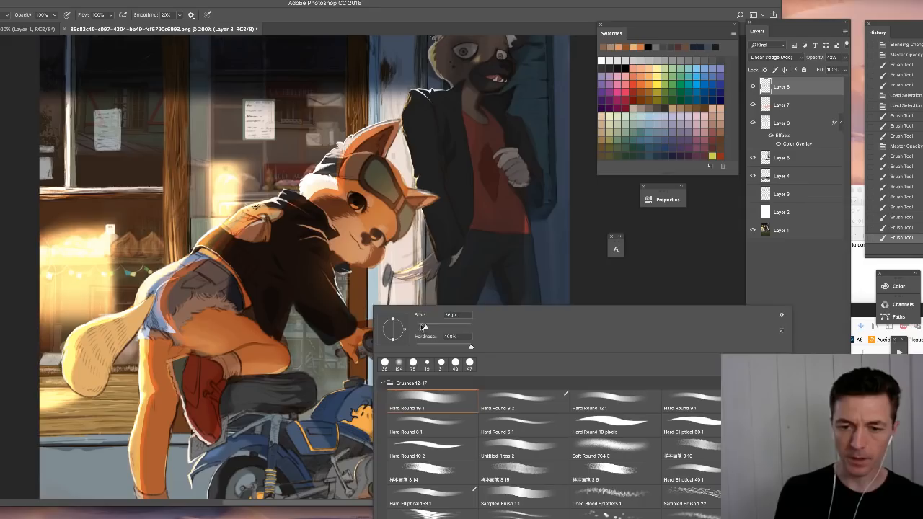
key("Escape")
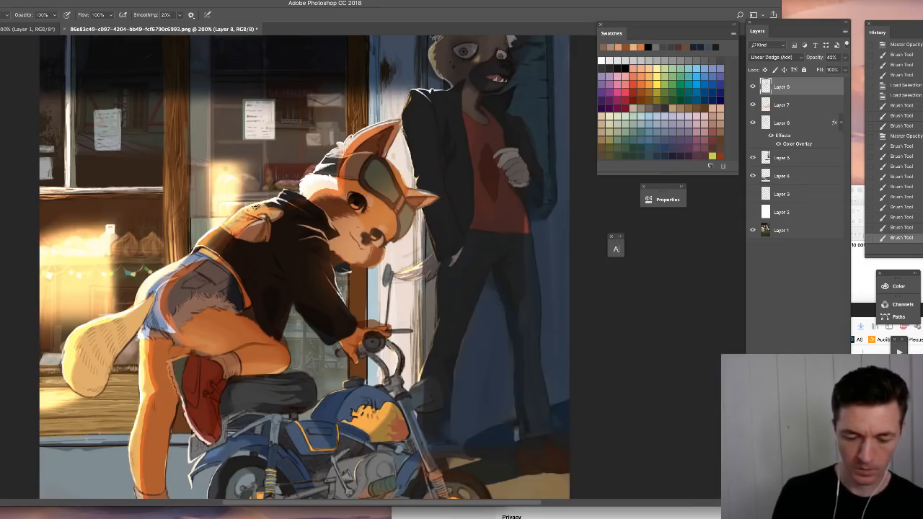
- Erase excess light on Layer 8 around the leaning character's cheek, muzzle and goggle edge with short touches
key("e")
right_click(408, 237)
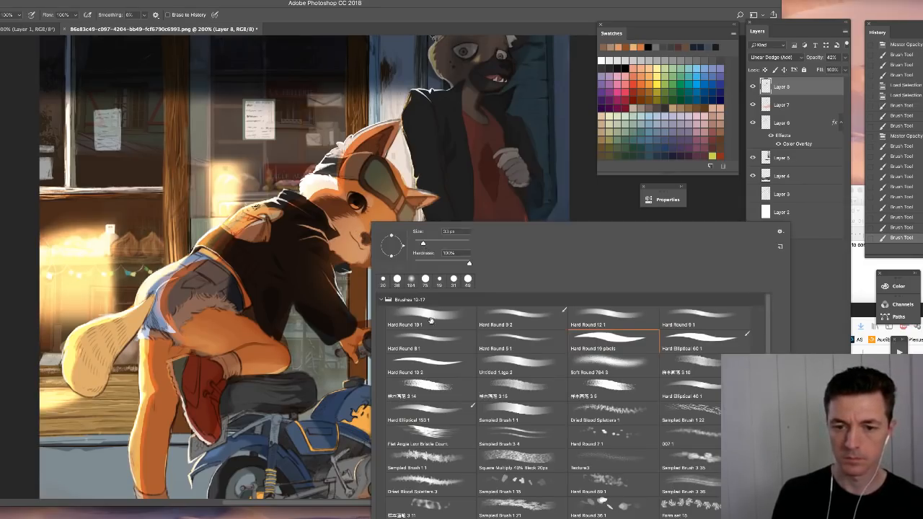
left_click(369, 229)
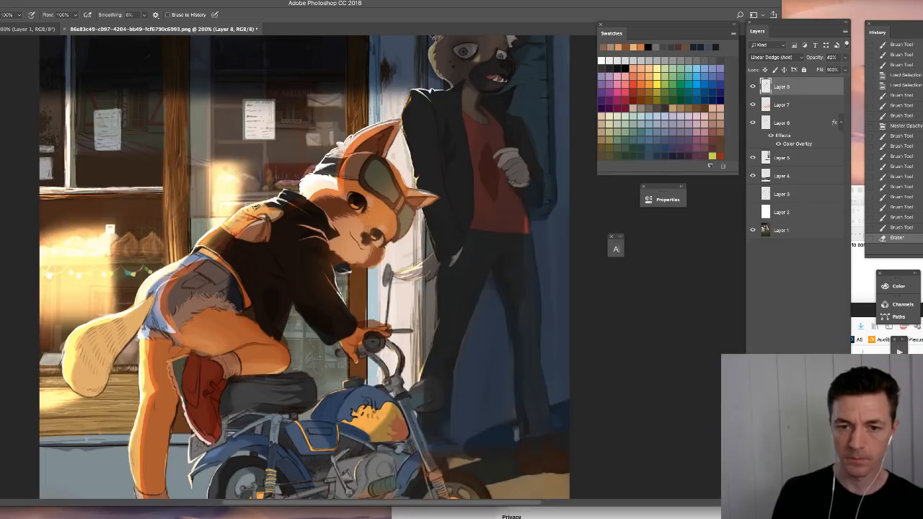
left_click(375, 209)
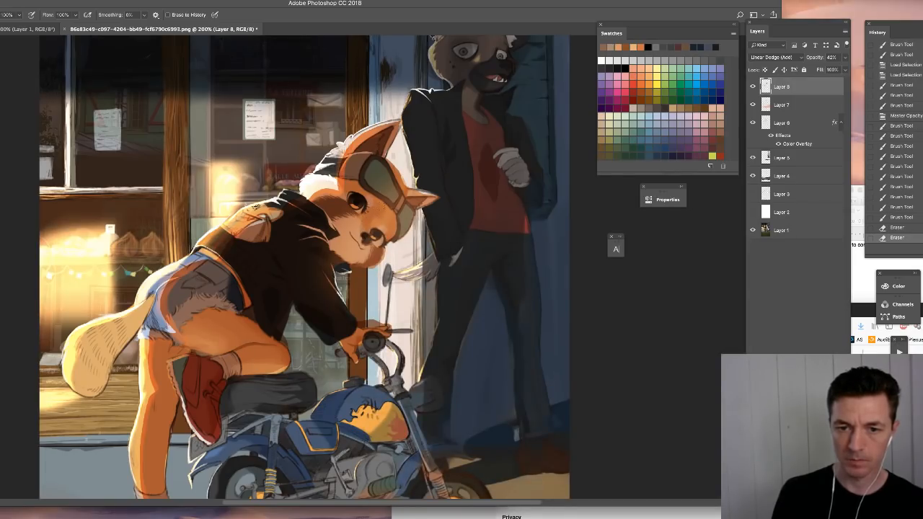
left_click(383, 212)
left_click(392, 217)
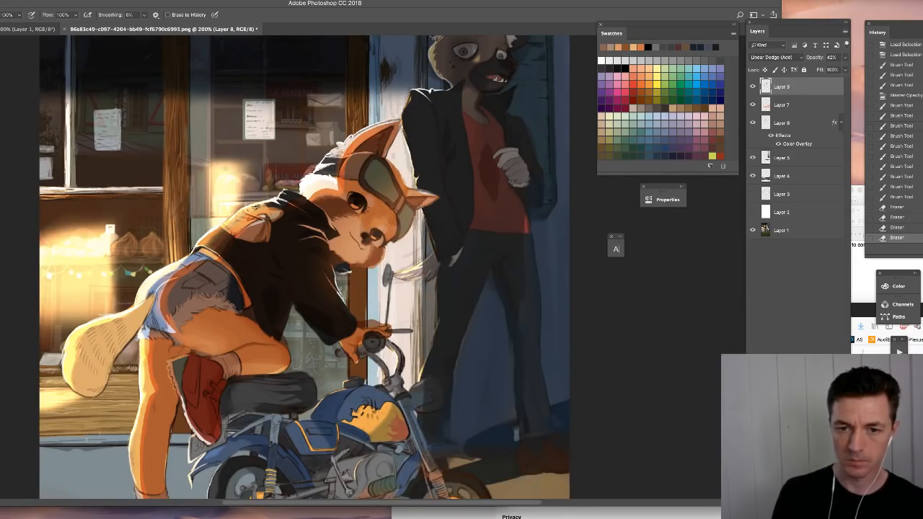
left_click(390, 223)
left_click(392, 224)
key("b")
key("e")
left_click(391, 221)
left_click(256, 207)
left_click(256, 207)
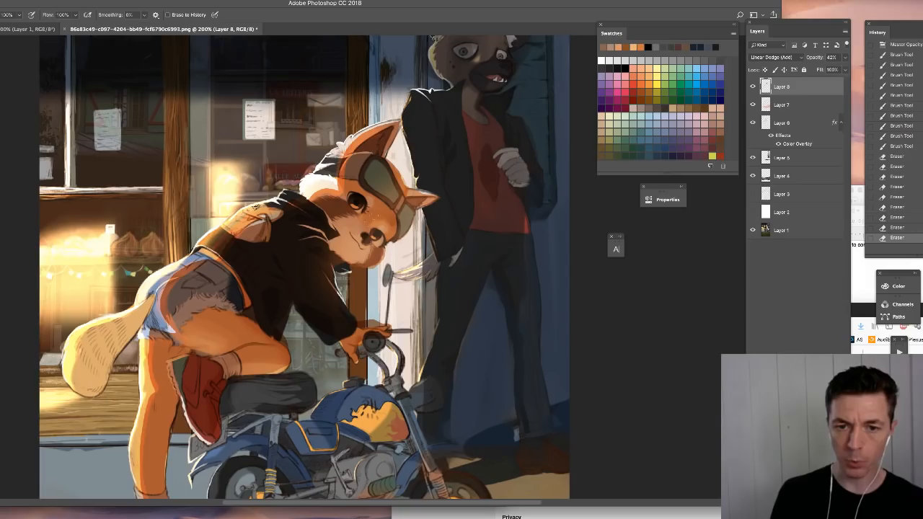
left_click(256, 207)
left_click(256, 207)
left_click(256, 207)
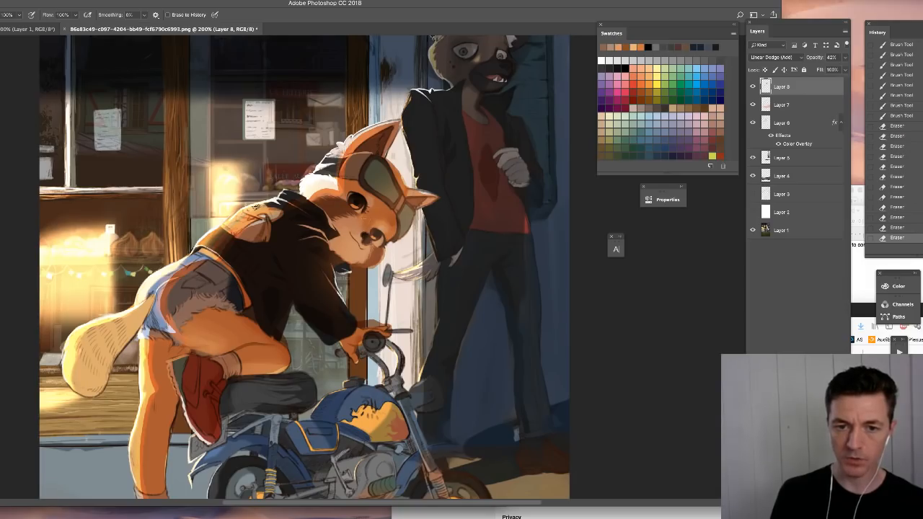
left_click(256, 207)
- Add small brush touches of light on the leaning character's muzzle and set Layer 8's opacity to 60%
key("b")
left_click(372, 215)
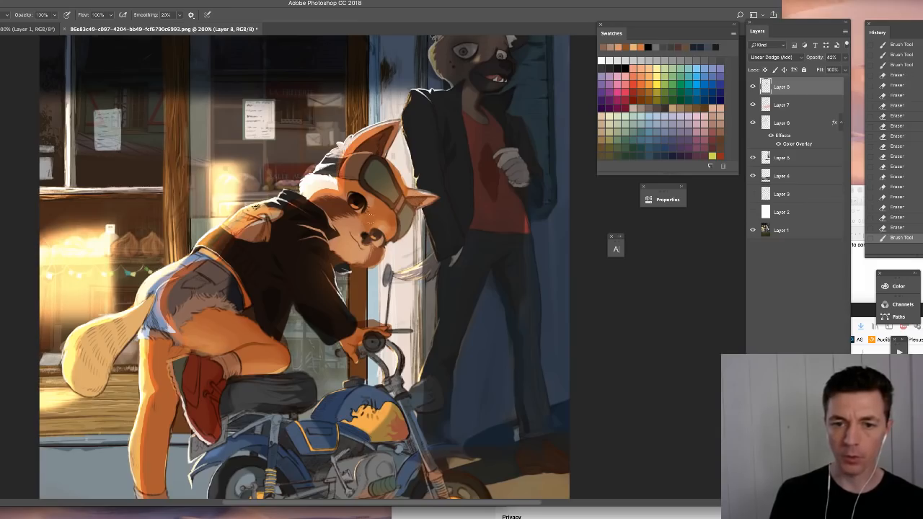
left_click(375, 231)
left_click(375, 234)
right_click(378, 238)
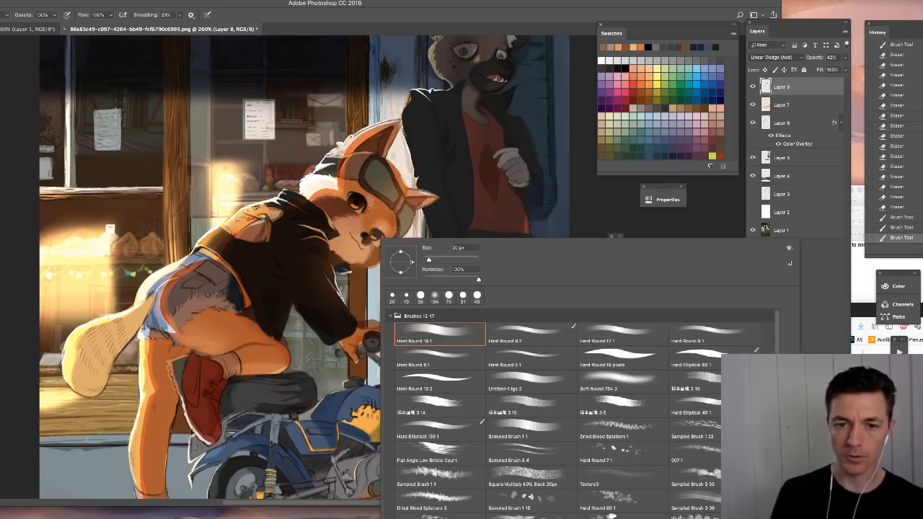
left_click(844, 60)
left_click(846, 59)
type("60")
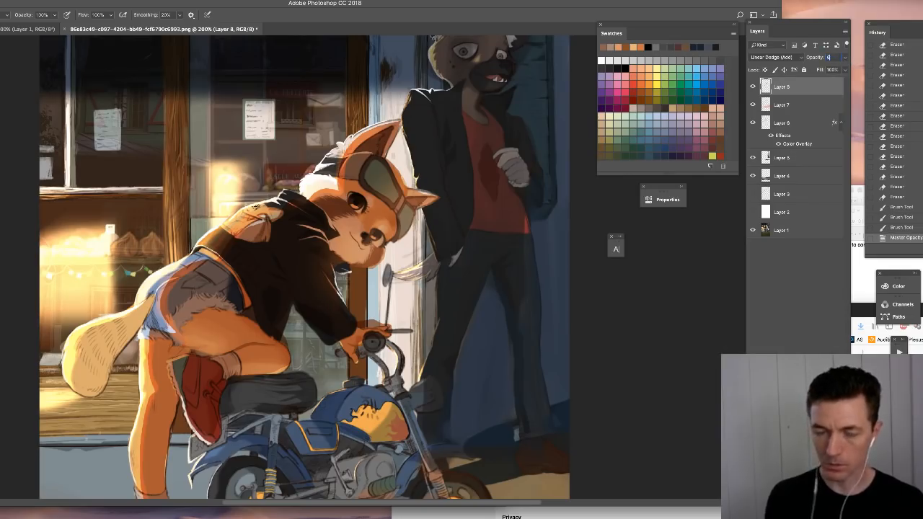
key("Return")
- Clean up the light along the goggles and near ear of the leaning character by alternately erasing and brushing
key("e")
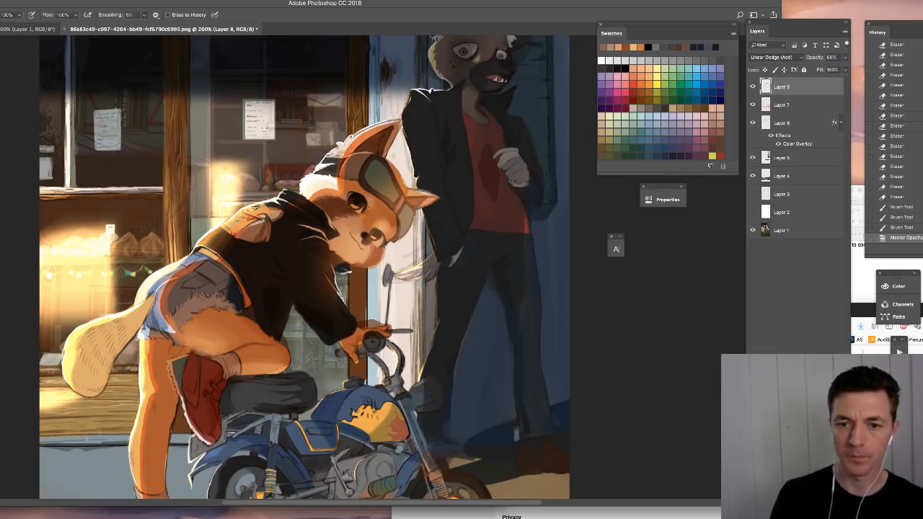
mouse_move(401, 205)
left_mouse_down()
mouse_move(409, 214)
mouse_move(389, 193)
mouse_move(402, 229)
mouse_move(409, 199)
mouse_move(424, 192)
mouse_move(398, 189)
left_mouse_up()
key("b")
key("e")
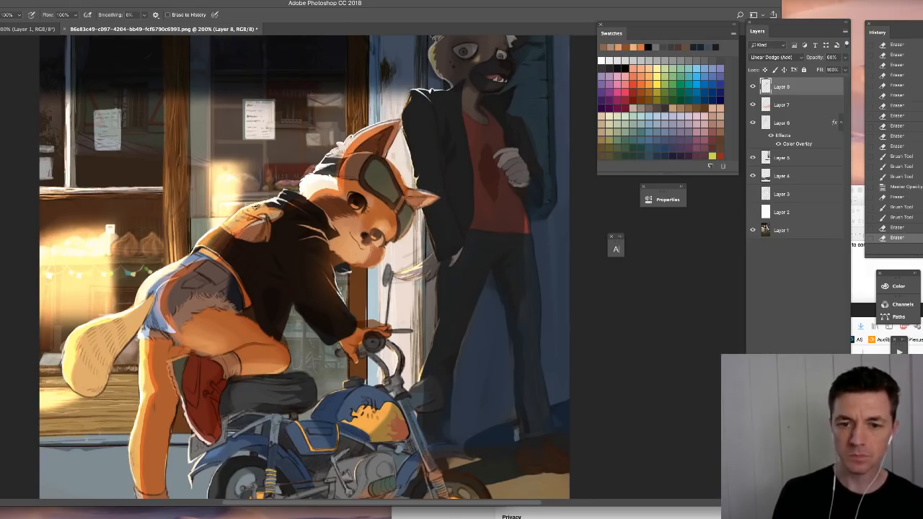
- Refine the light around the leaning character's nose, eye and chin with a small hard brush, erasing the excess
key("b")
right_click(380, 236)
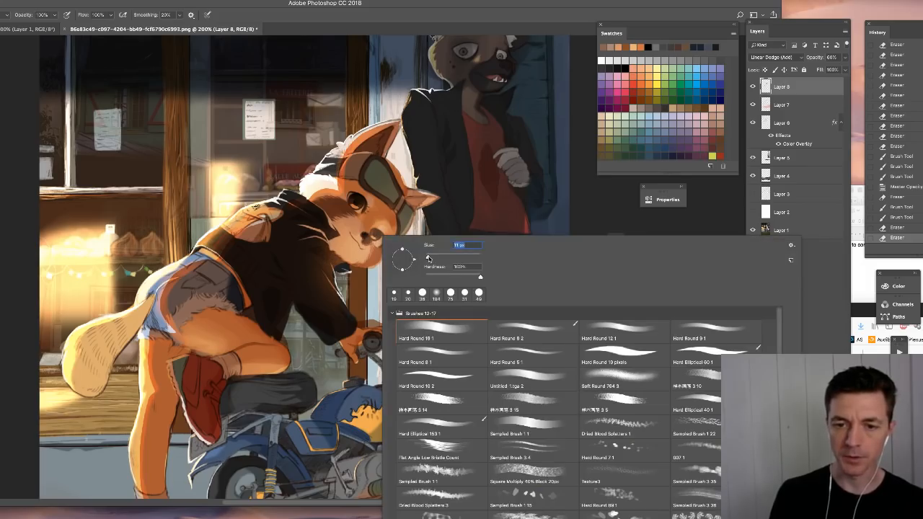
left_click_drag(374, 236, 378, 233)
key("e")
left_click(377, 236)
left_click_drag(352, 204, 357, 203)
left_click(350, 246)
left_click(348, 244)
mouse_move(352, 259)
left_mouse_down()
mouse_move(366, 265)
mouse_move(373, 250)
left_mouse_up()
key("e")
left_click(371, 255)
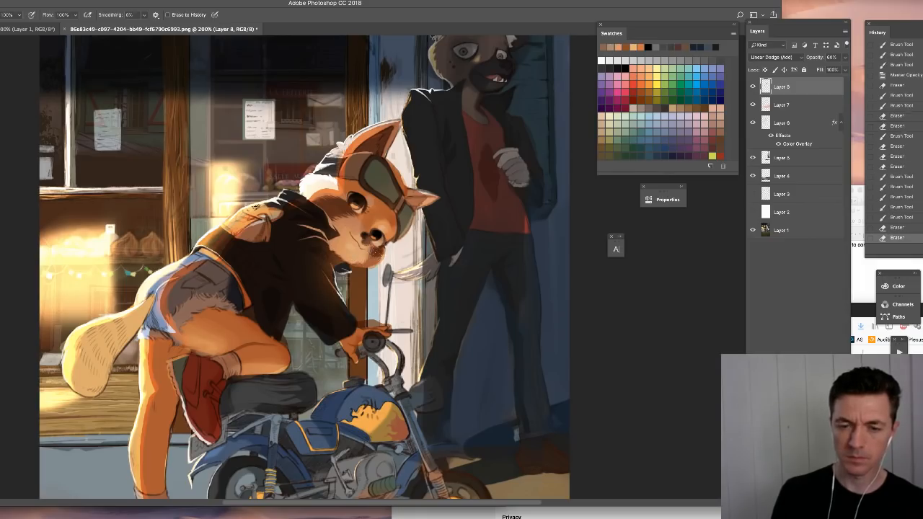
- Paint small light accents on the hand gripping the handlebar and along the muzzle edge, using the Hard Round 5 1 brush
key("b")
left_click_drag(352, 333, 352, 353)
left_click_drag(348, 352, 355, 362)
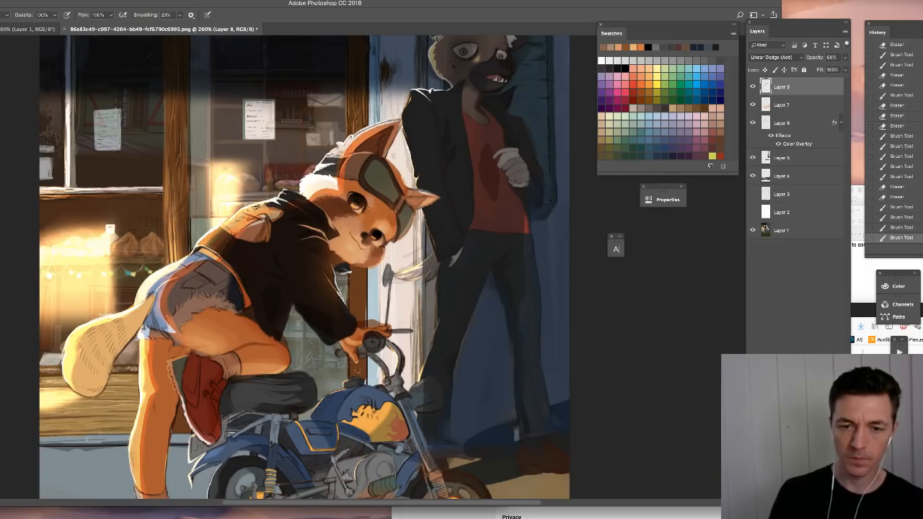
right_click(357, 369)
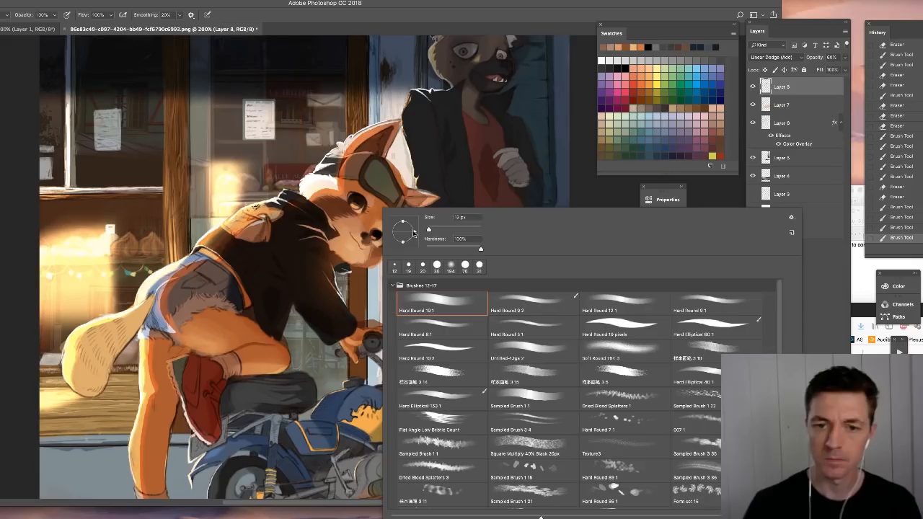
left_click(533, 326)
left_click_drag(352, 345, 358, 359)
left_click_drag(398, 217, 396, 242)
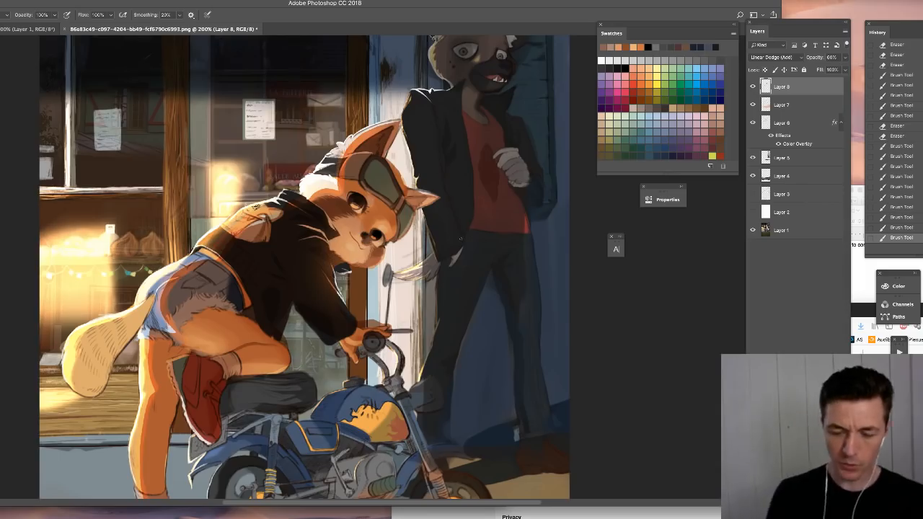
- Compare the whole painting with the light and shadow layers hidden and shown
key("ctrl+minus")
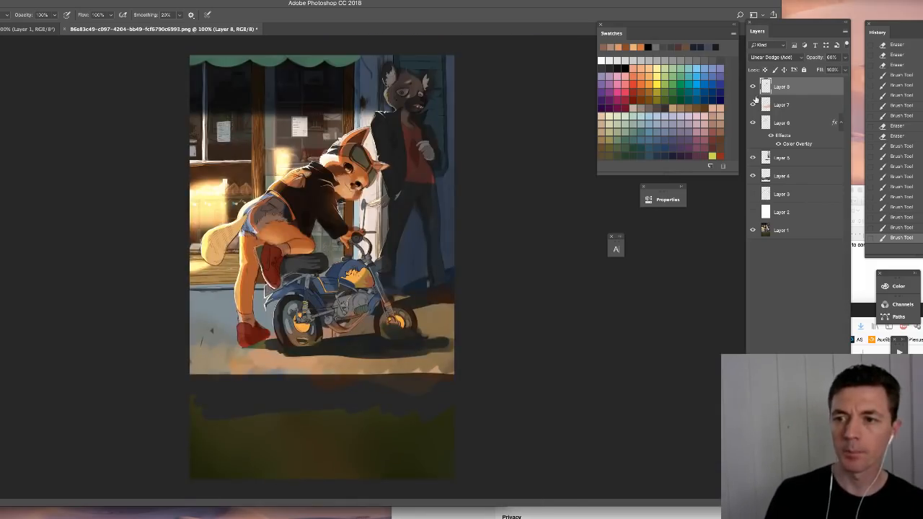
left_click(753, 86)
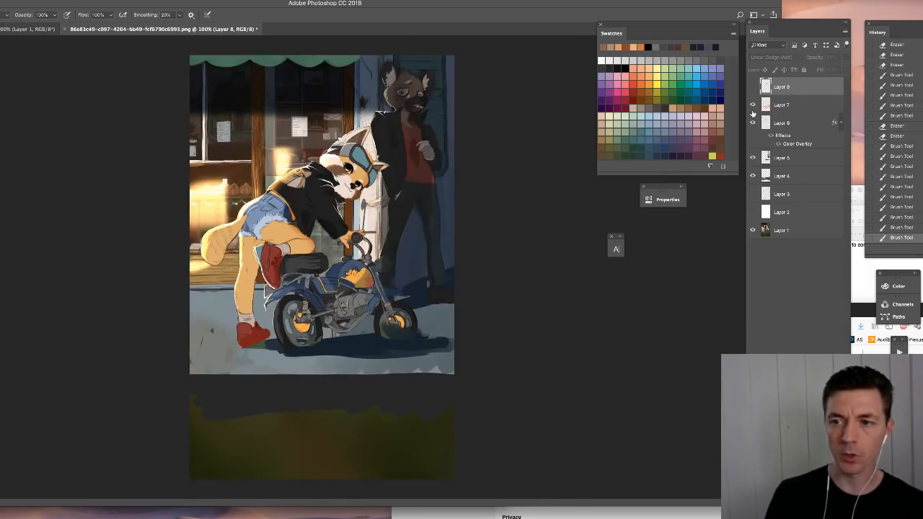
left_click(753, 86)
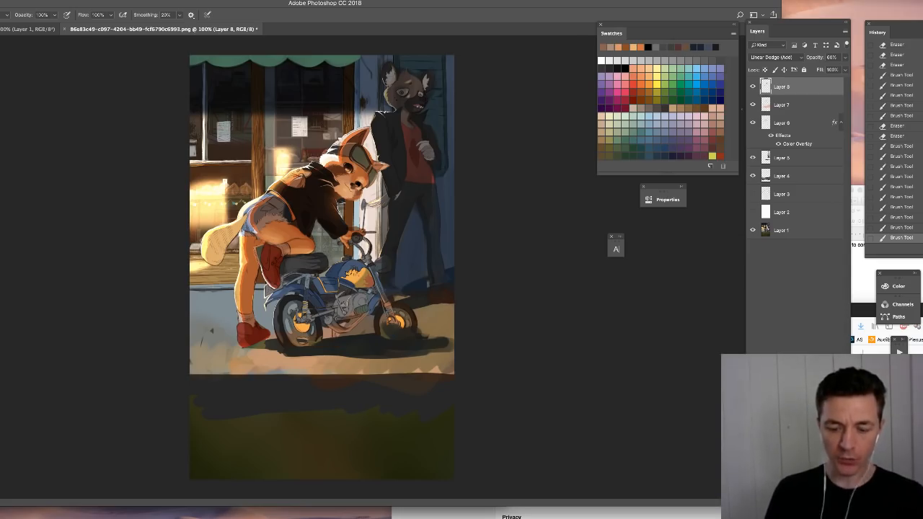
key("super+plus")
left_click_drag(422, 137, 390, 225)
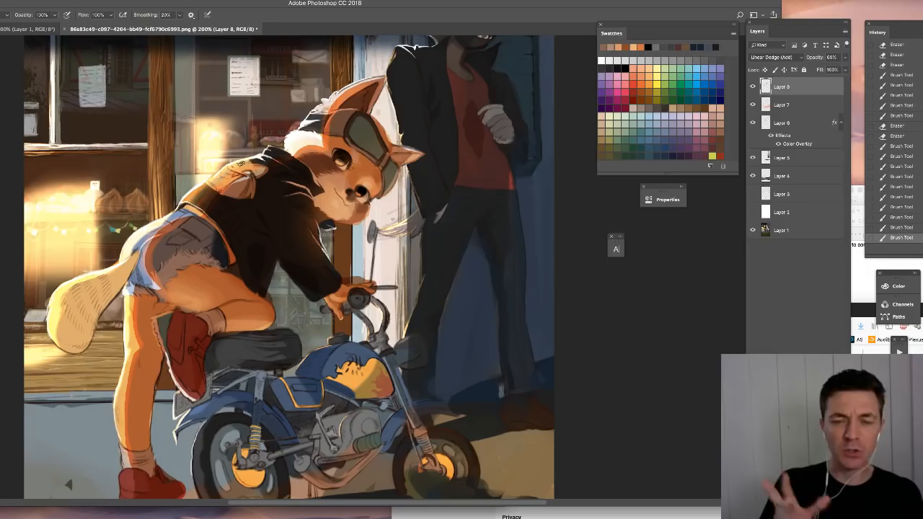
key("ctrl+minus")
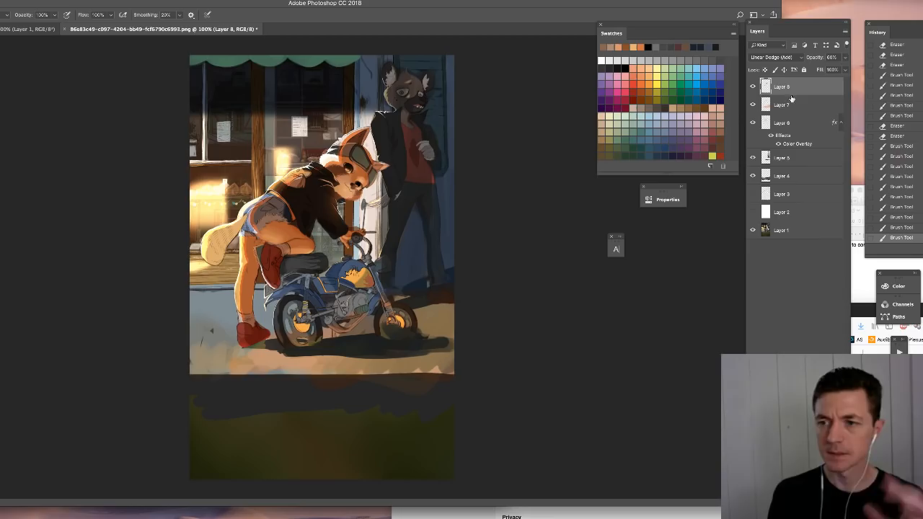
- On a new layer, darken the upper shop window and mute its paper notices with broad brush strokes
key("ctrl+shift+alt+n")
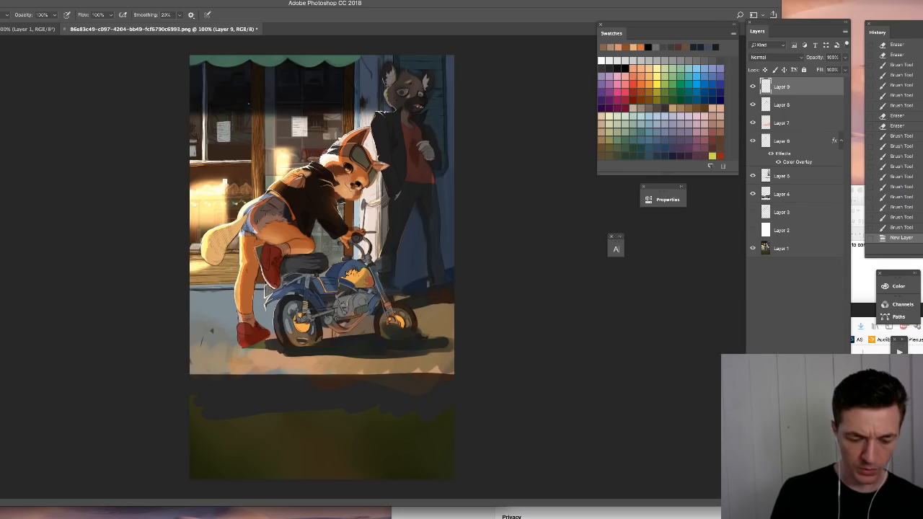
left_click(249, 103)
right_click(249, 105)
left_click(326, 144)
left_click(160, 154)
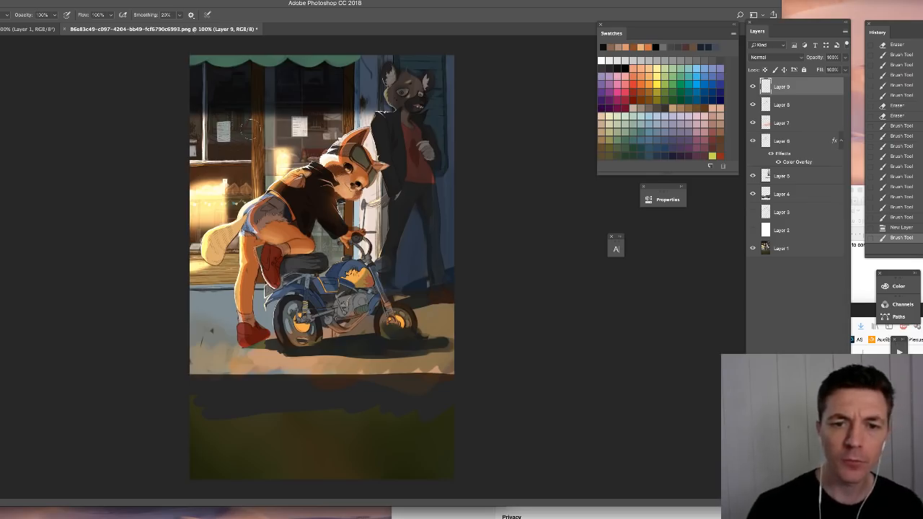
mouse_move(220, 108)
left_mouse_down()
mouse_move(196, 109)
mouse_move(222, 114)
left_mouse_up()
key("ctrl+d")
mouse_move(261, 122)
left_mouse_down()
mouse_move(195, 109)
mouse_move(268, 130)
mouse_move(189, 108)
mouse_move(294, 138)
mouse_move(195, 119)
mouse_move(251, 124)
left_mouse_up()
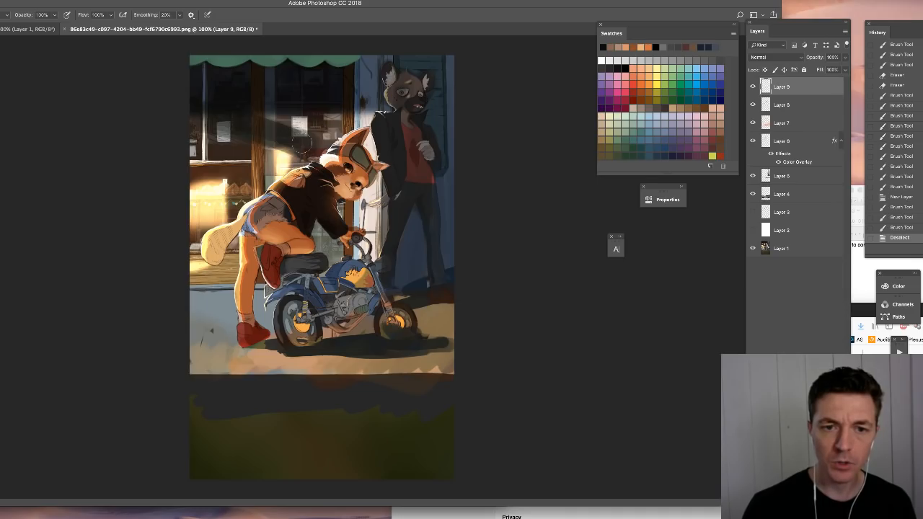
mouse_move(302, 141)
left_mouse_down()
mouse_move(261, 114)
mouse_move(196, 110)
mouse_move(313, 136)
mouse_move(221, 109)
mouse_move(293, 124)
mouse_move(269, 110)
mouse_move(350, 132)
mouse_move(334, 114)
mouse_move(368, 110)
mouse_move(332, 128)
mouse_move(270, 117)
left_mouse_up()
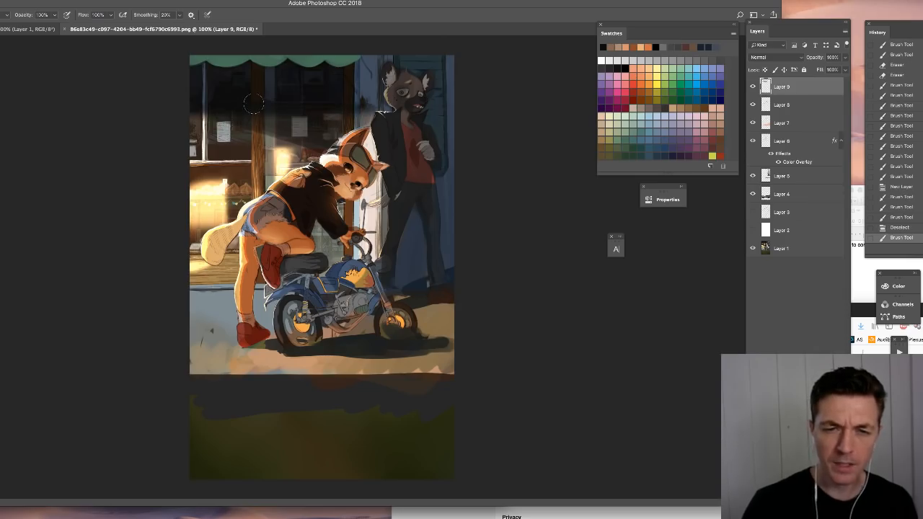
- Erase the dark paint that spills over the leaning character, from the head down toward the motorcycle
right_click(378, 154)
key("Escape")
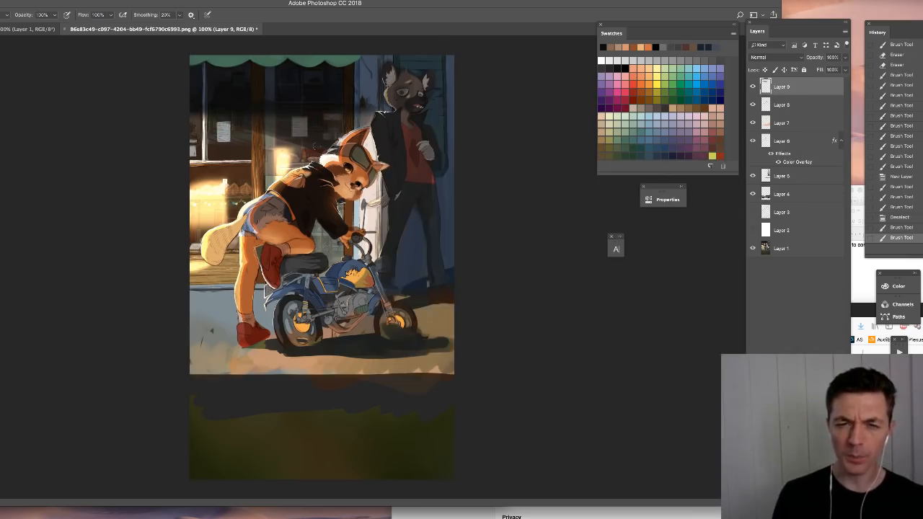
key("e")
left_click_drag(340, 148, 355, 311)
- Paint muted dark blue over the wall strip between the shop window and the background character, and touch up the pale door frame
key("super+plus")
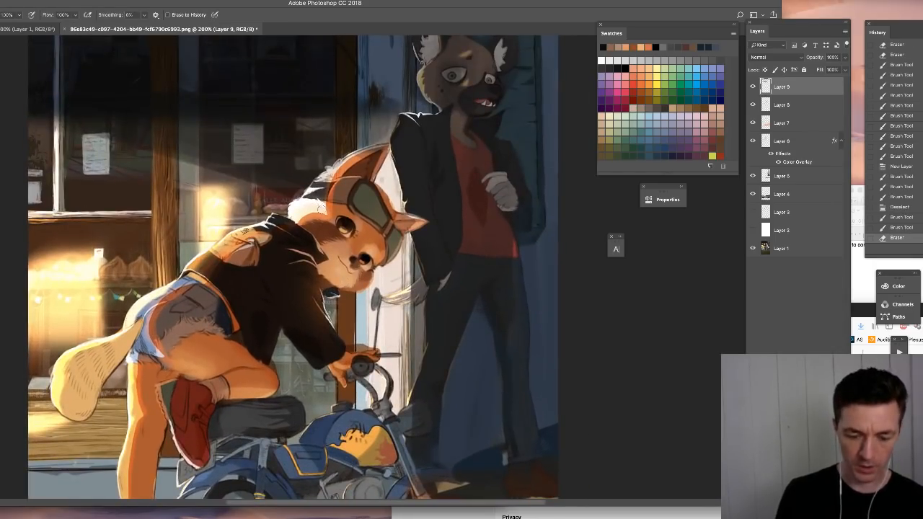
key("b")
mouse_move(390, 174)
left_mouse_down()
mouse_move(383, 163)
mouse_move(399, 185)
mouse_move(386, 191)
mouse_move(399, 210)
mouse_move(394, 103)
left_mouse_up()
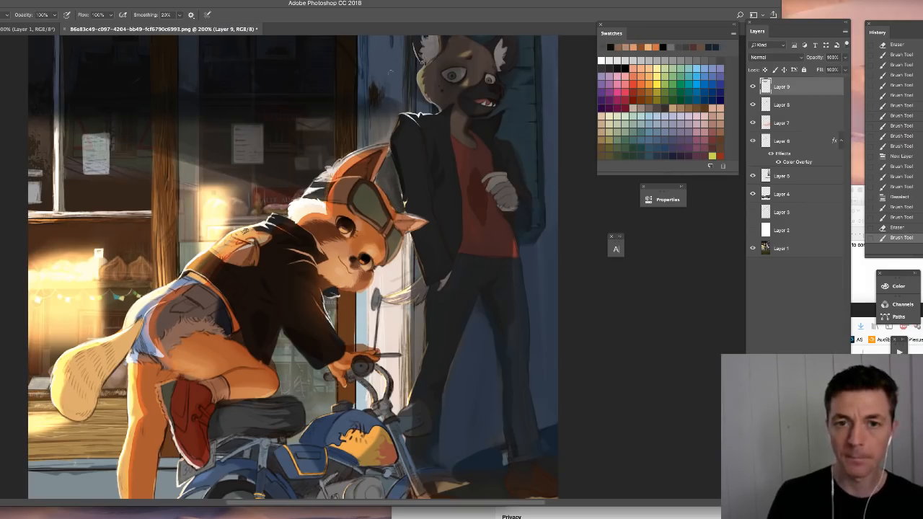
mouse_move(366, 106)
left_mouse_down()
mouse_move(392, 130)
mouse_move(402, 207)
left_mouse_up()
left_click_drag(409, 235, 408, 359)
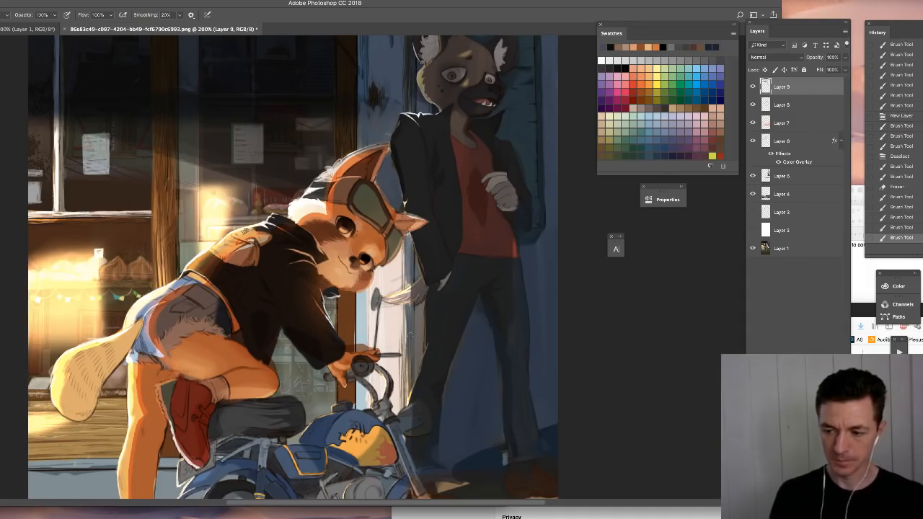
- Sketch straight guide lines between the shop window and the leaning character's head, and undo them
key("ctrl+minus")
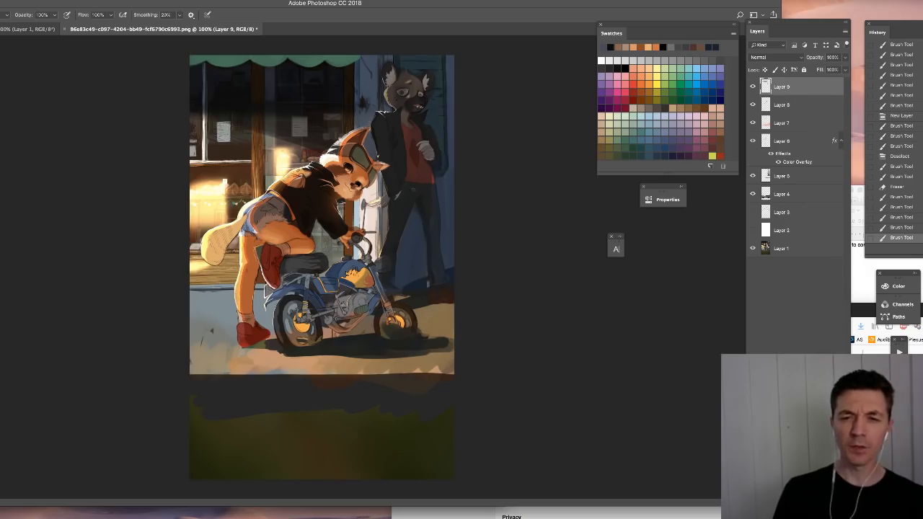
mouse_move(204, 107)
left_mouse_down()
mouse_move(277, 134)
mouse_move(208, 284)
left_mouse_up()
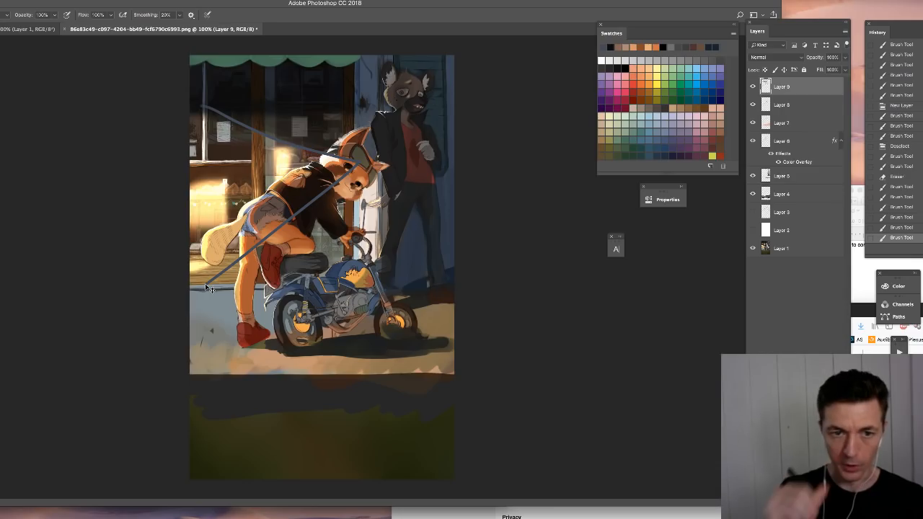
key("ctrl+z")
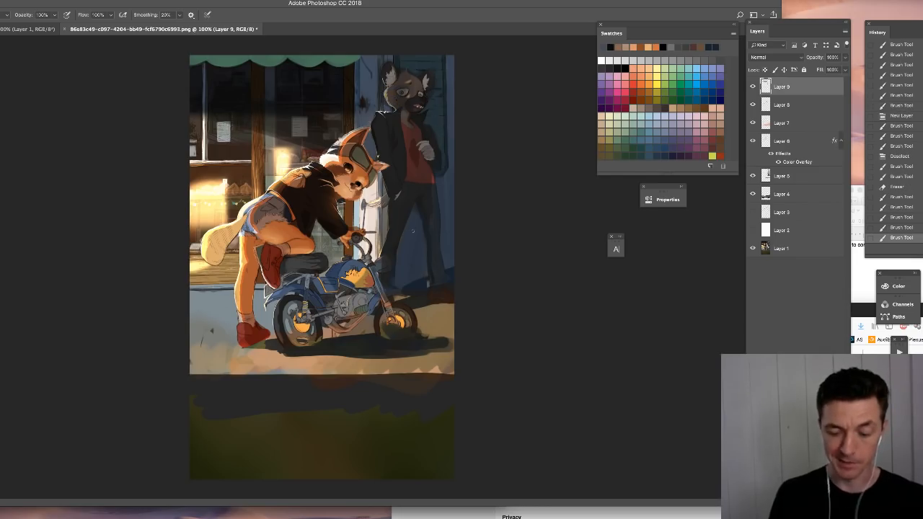
- Darken the whole motorcycle, including seat, tank, engine and wheels, with dark blue brush strokes so it falls into shadow
key("ctrl+plus")
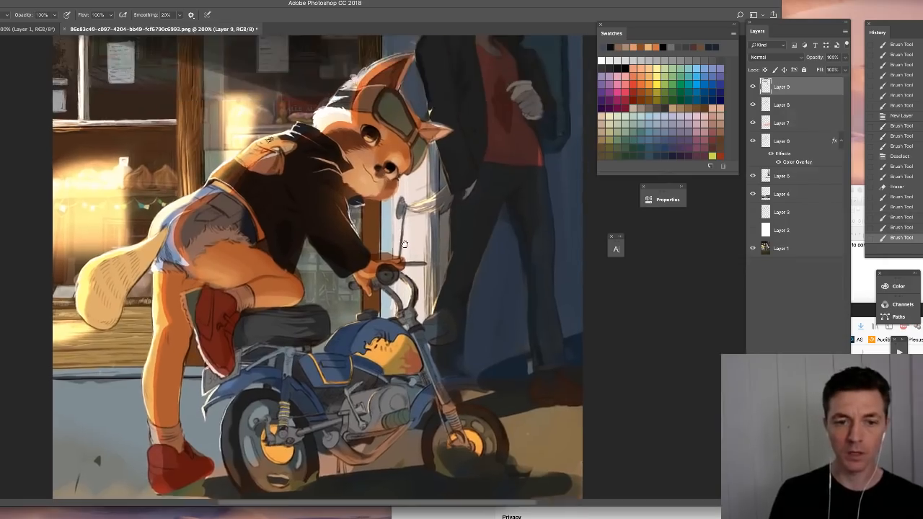
scroll(404, 245, "up", 2)
left_click_drag(404, 245, 422, 180)
right_click(445, 301)
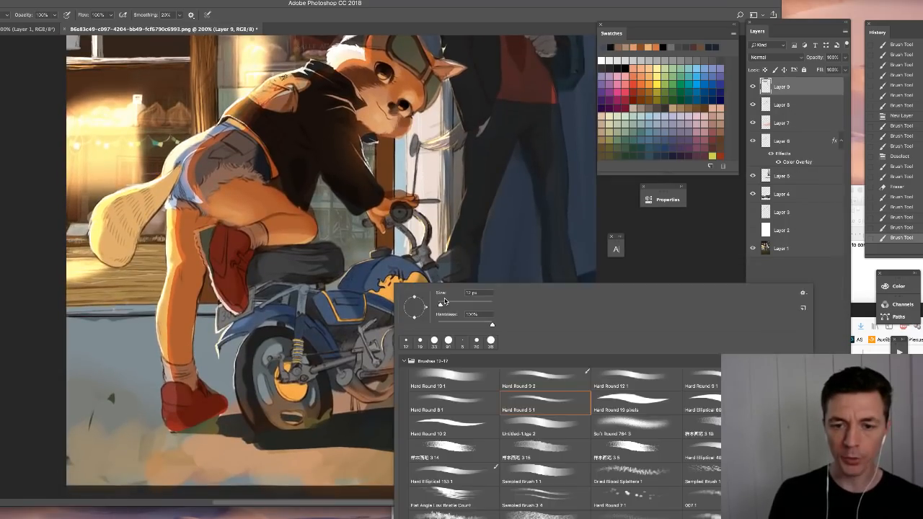
left_click(318, 261)
mouse_move(317, 261)
left_mouse_down()
mouse_move(264, 277)
mouse_move(352, 311)
mouse_move(355, 277)
mouse_move(413, 283)
mouse_move(393, 330)
mouse_move(440, 318)
mouse_move(422, 256)
mouse_move(465, 375)
mouse_move(490, 364)
mouse_move(460, 396)
mouse_move(344, 334)
mouse_move(303, 350)
mouse_move(267, 347)
mouse_move(246, 318)
mouse_move(229, 323)
mouse_move(285, 349)
mouse_move(401, 356)
mouse_move(433, 345)
left_mouse_up()
right_click(430, 306)
left_click_drag(485, 328, 481, 327)
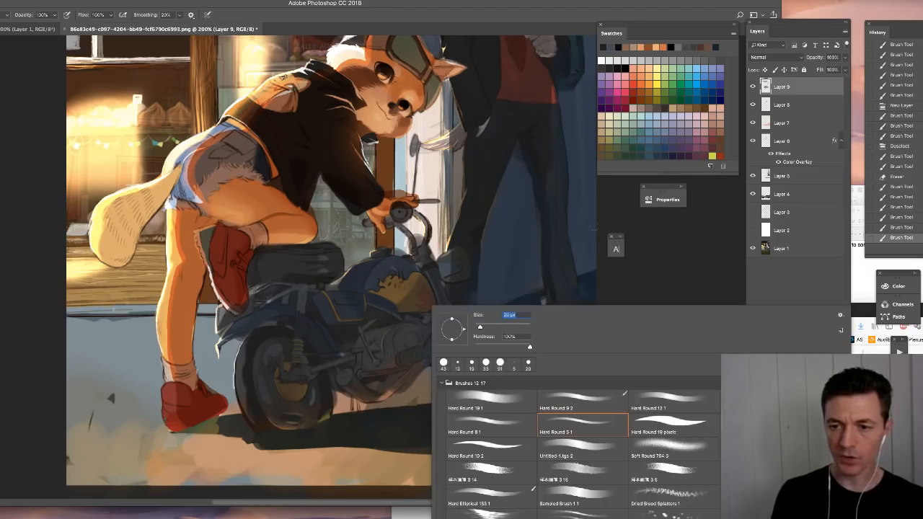
left_click(624, 200)
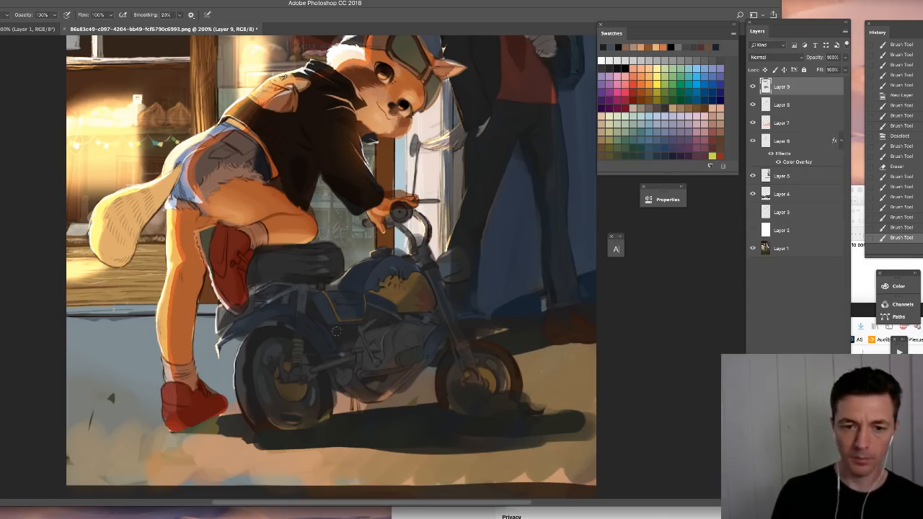
- Sample the warm pavement color and paint reflected light on the motorcycle's engine, exhaust pipes and front fork with a small brush
right_click(419, 306)
left_click_drag(466, 326, 462, 327)
left_click(401, 368)
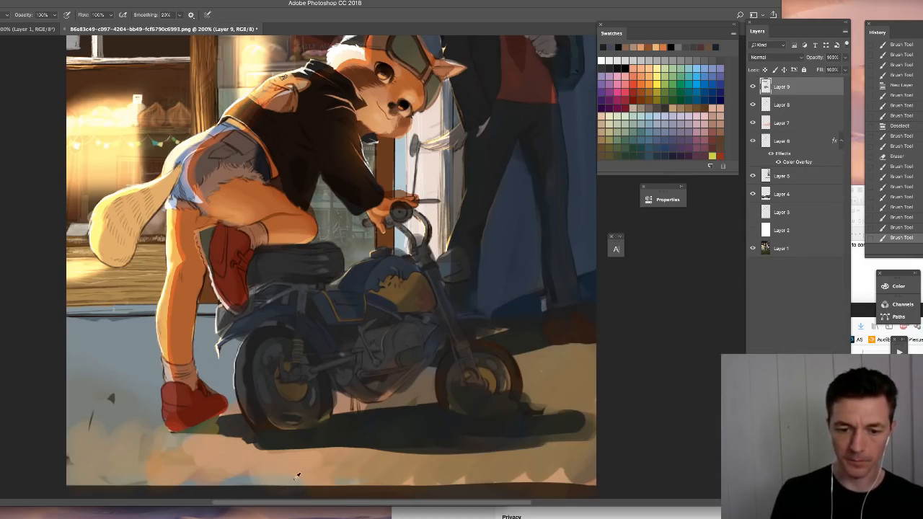
left_click(314, 461, "alt")
mouse_move(350, 389)
left_mouse_down()
mouse_move(376, 401)
mouse_move(398, 364)
left_mouse_up()
left_click(376, 450, "alt")
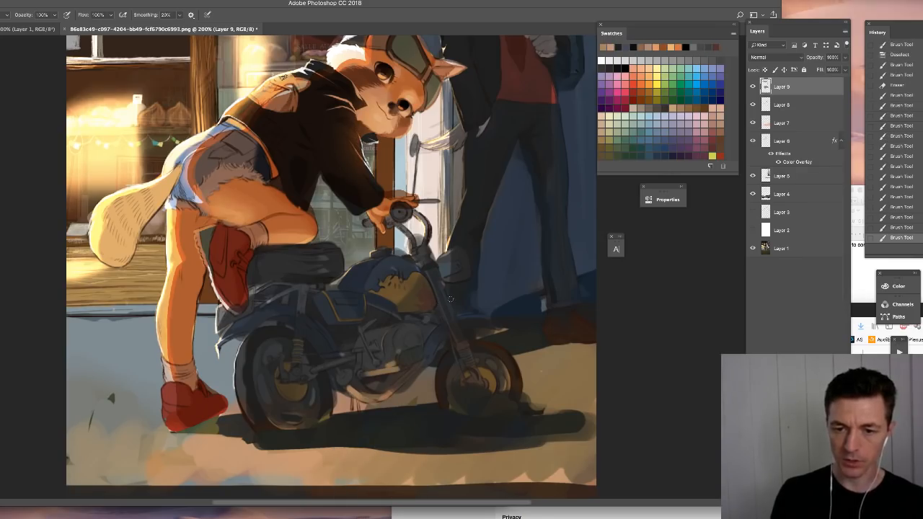
left_click_drag(431, 283, 469, 382)
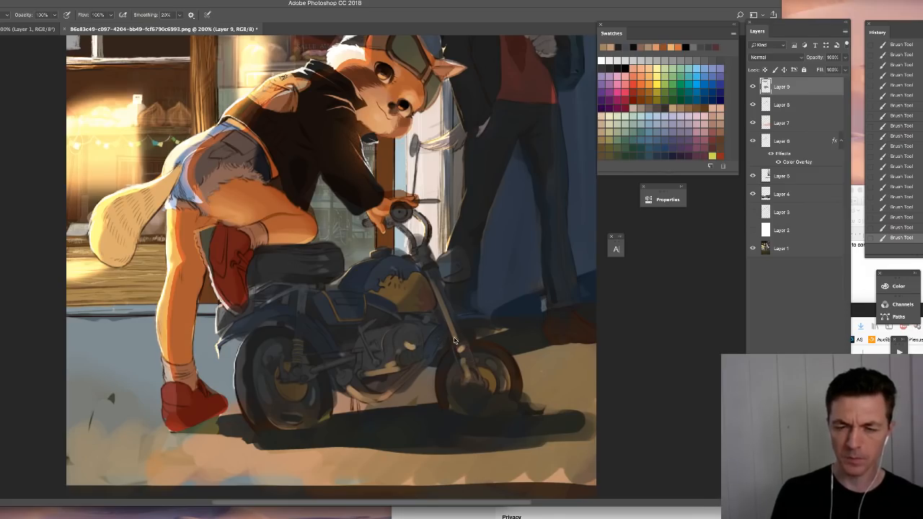
- Add fine warm accents to the motorcycle's rear frame, the handlebar stem and the background character's shoe, using the Hard Round 8 1 brush
right_click(443, 339)
left_click(515, 419)
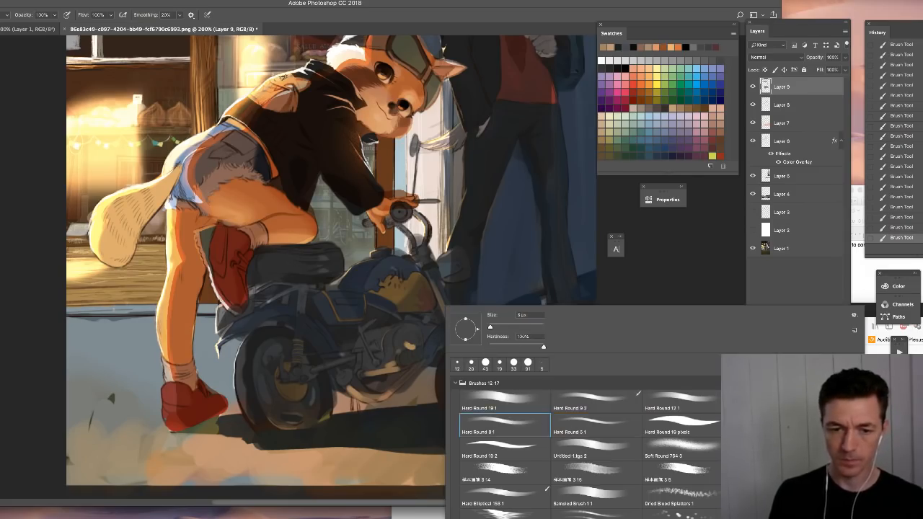
key("Return")
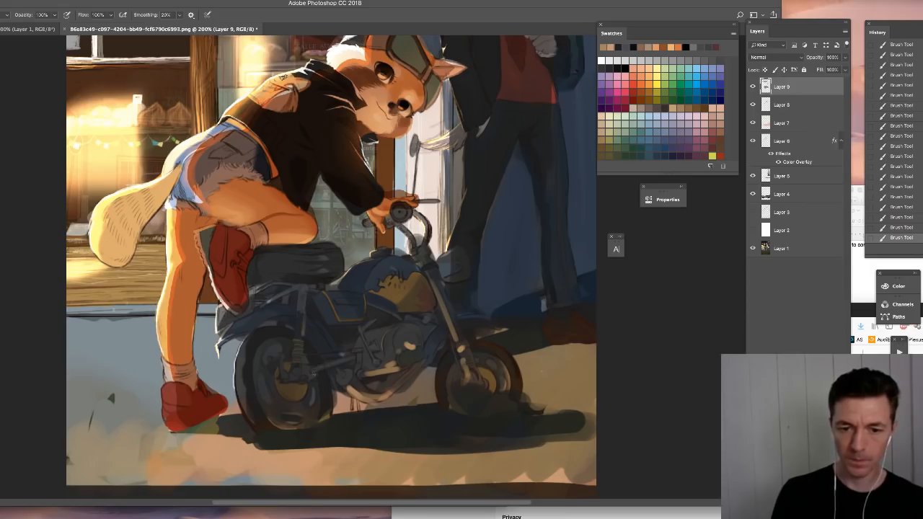
left_click_drag(325, 369, 361, 358)
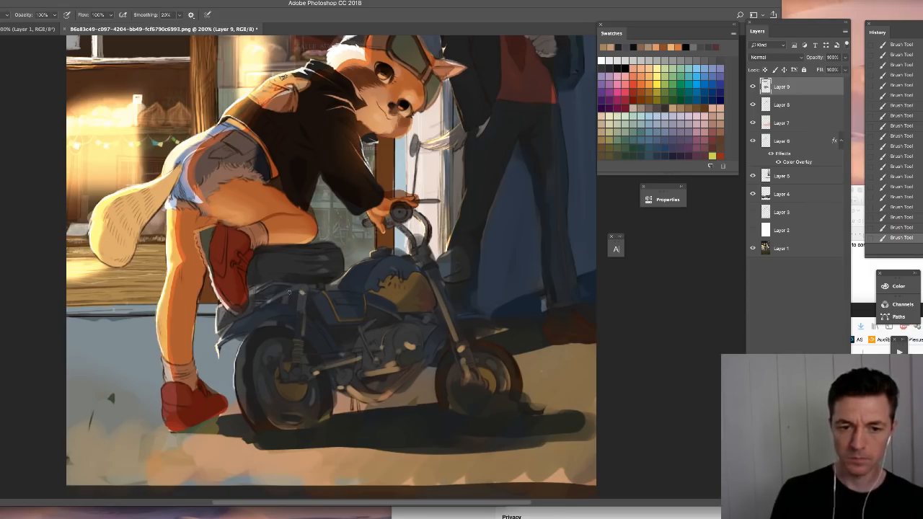
left_click_drag(427, 227, 423, 246)
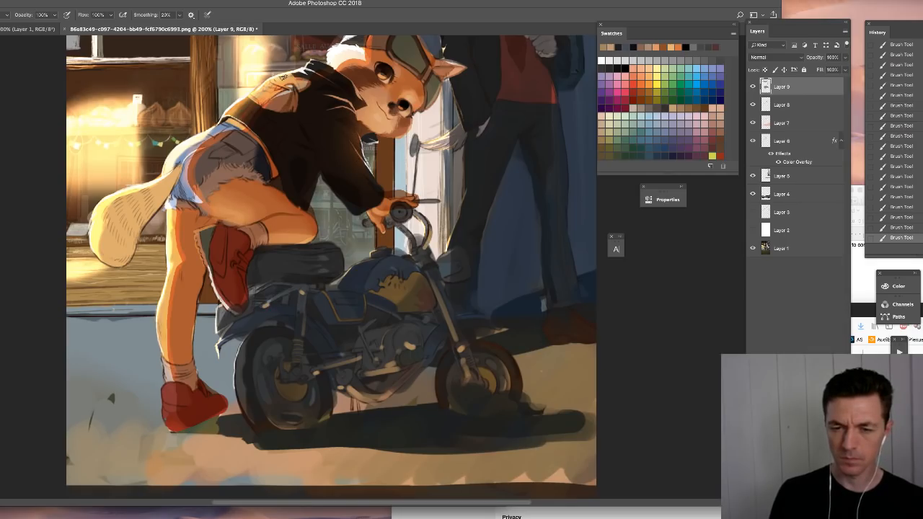
left_click_drag(446, 280, 469, 273)
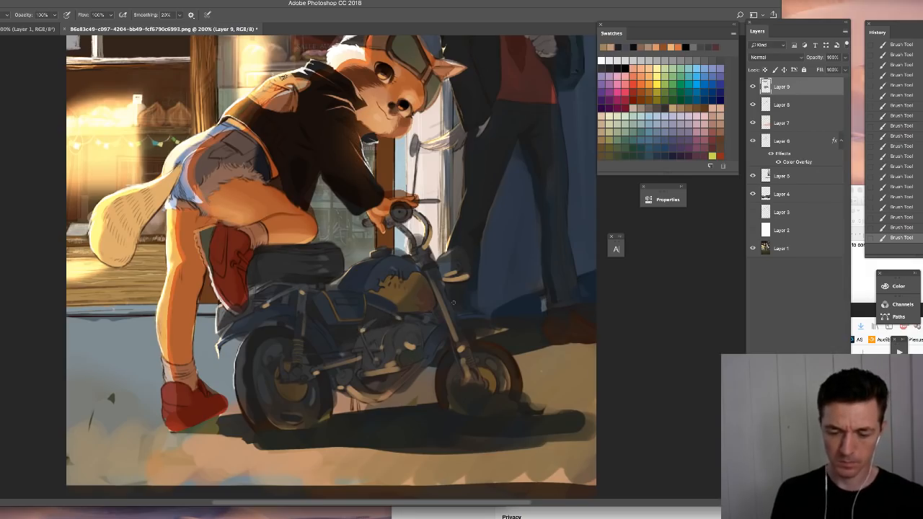
- Mark the lit lower shop window with a quick dark scribble and undo it
key("ctrl+minus")
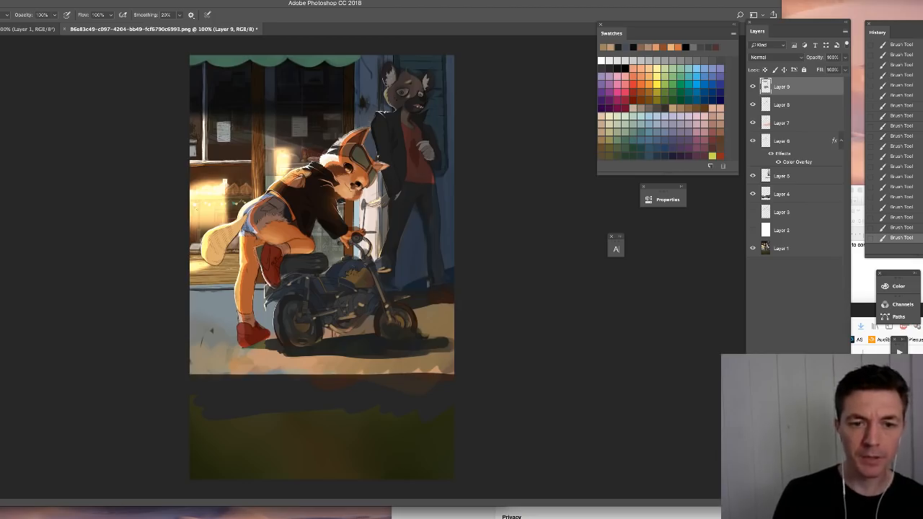
left_click_drag(202, 184, 209, 195)
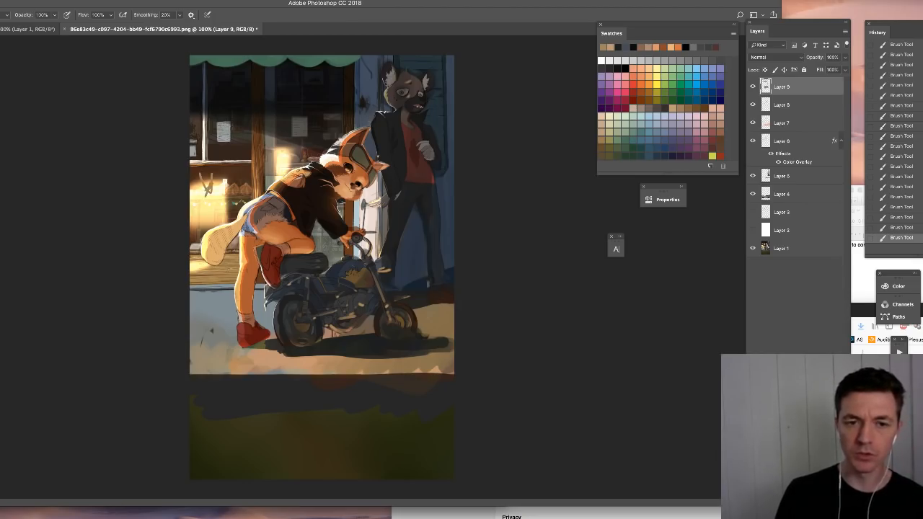
key("ctrl+z")
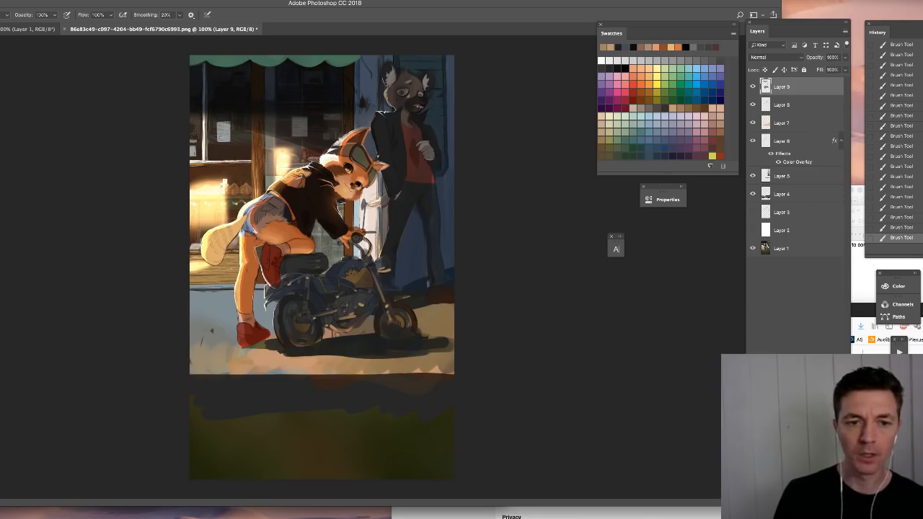
- Simplify the lit lower shop window by painting over its string lights and pastries with broad warm strokes, toggling the last stroke to compare
right_click(216, 185)
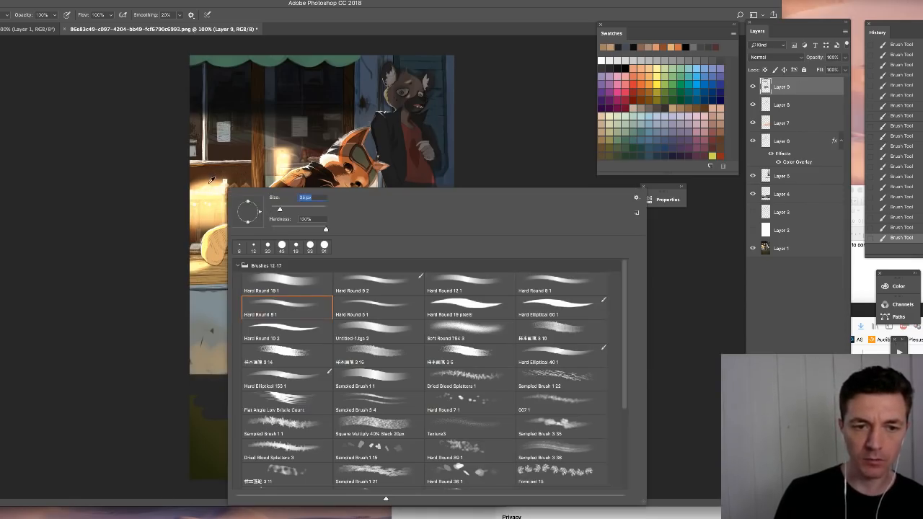
key("Escape")
mouse_move(236, 170)
left_mouse_down()
mouse_move(228, 193)
mouse_move(205, 209)
left_mouse_up()
key("super+z")
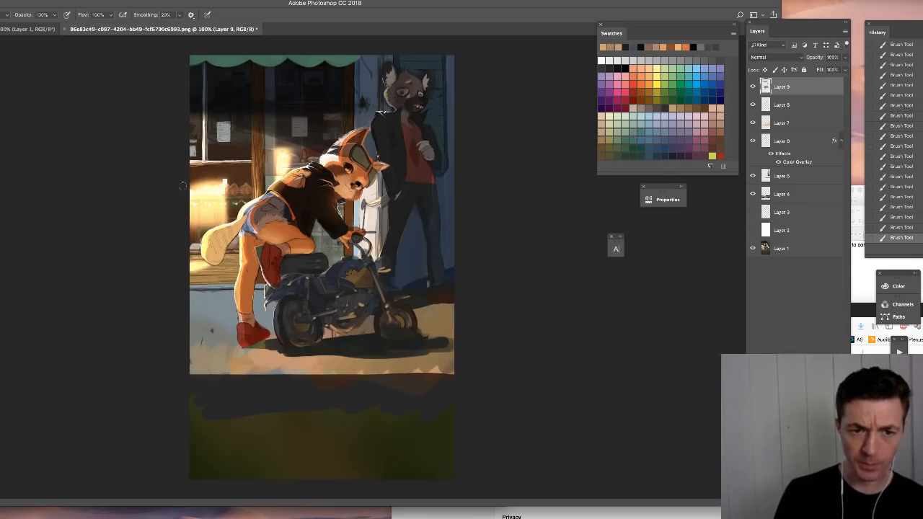
key("super+z")
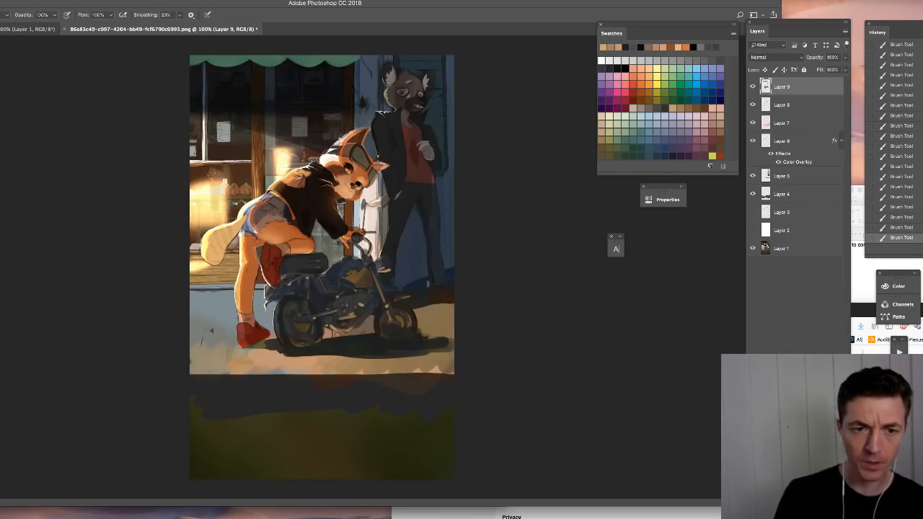
key("super+z")
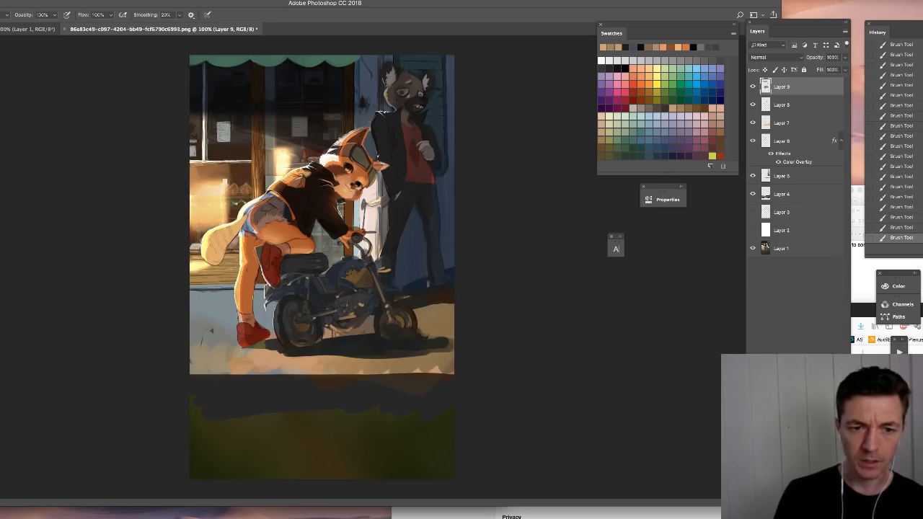
mouse_move(232, 173)
left_mouse_down()
mouse_move(237, 211)
mouse_move(245, 169)
left_mouse_up()
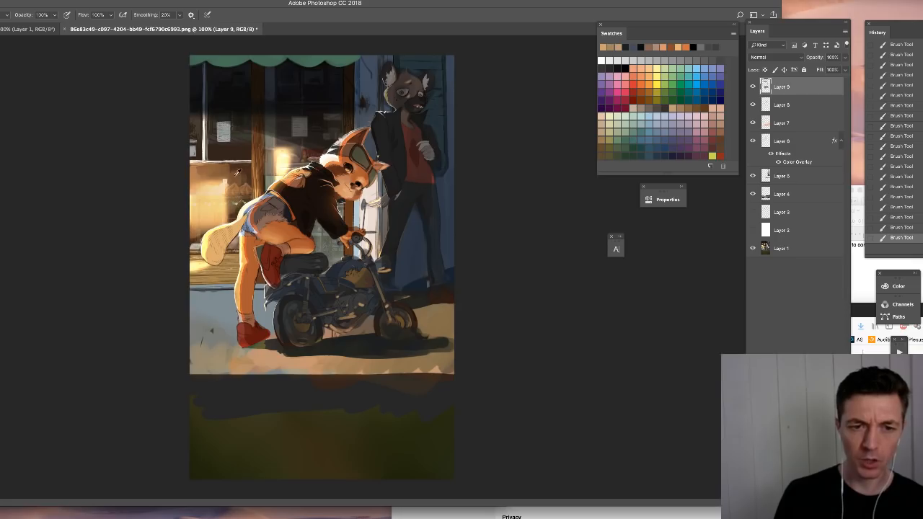
- Blend sampled golden browns across the lower window and its frame to soften the glow behind the leaning character
mouse_move(196, 204)
left_mouse_down()
mouse_move(208, 216)
mouse_move(223, 211)
mouse_move(196, 234)
left_mouse_up()
left_click_drag(233, 170, 247, 167)
mouse_move(202, 210)
left_mouse_down()
mouse_move(223, 184)
mouse_move(235, 194)
mouse_move(245, 189)
mouse_move(204, 221)
mouse_move(205, 188)
mouse_move(193, 171)
mouse_move(220, 173)
left_mouse_up()
mouse_move(191, 125)
left_mouse_down()
mouse_move(193, 159)
mouse_move(197, 121)
mouse_move(217, 159)
mouse_move(209, 139)
mouse_move(207, 162)
left_mouse_up()
left_click(240, 151, "alt")
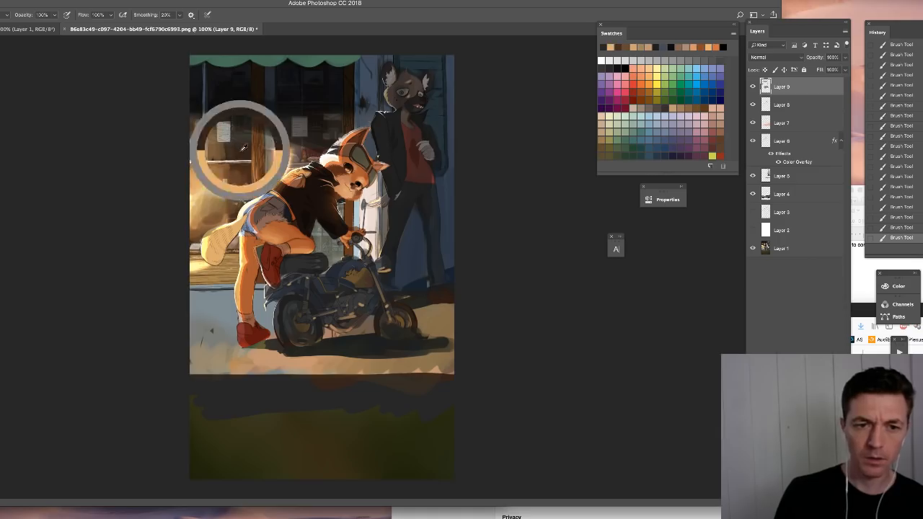
- Rework the leaning character's tail and its surroundings with sampled warm tones, from the tip up to the hips
left_click(197, 240, "alt")
mouse_move(193, 227)
left_mouse_down()
mouse_move(204, 219)
mouse_move(197, 235)
mouse_move(228, 224)
mouse_move(205, 248)
left_mouse_up()
left_click(204, 245, "alt")
left_click(213, 237, "alt")
left_click(242, 210, "alt")
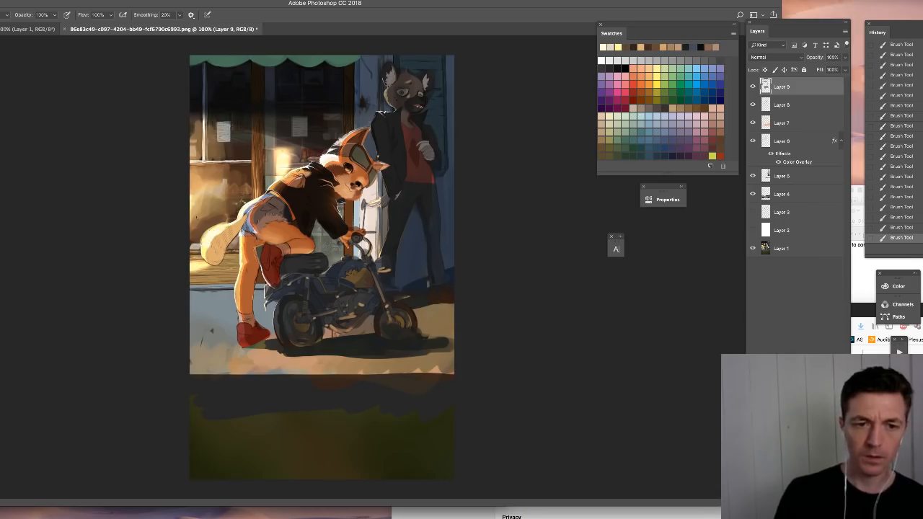
- Touch up the glowing lower window above the leaning character's tail with brush strokes in sampled warm browns
left_click(231, 203, "alt")
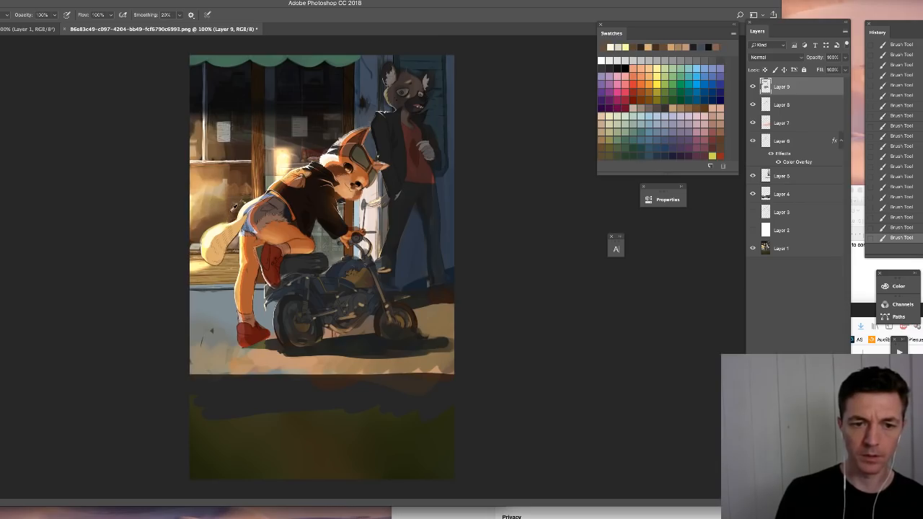
left_click(232, 209, "alt")
mouse_move(196, 204)
left_mouse_down()
mouse_move(204, 222)
mouse_move(223, 193)
left_mouse_up()
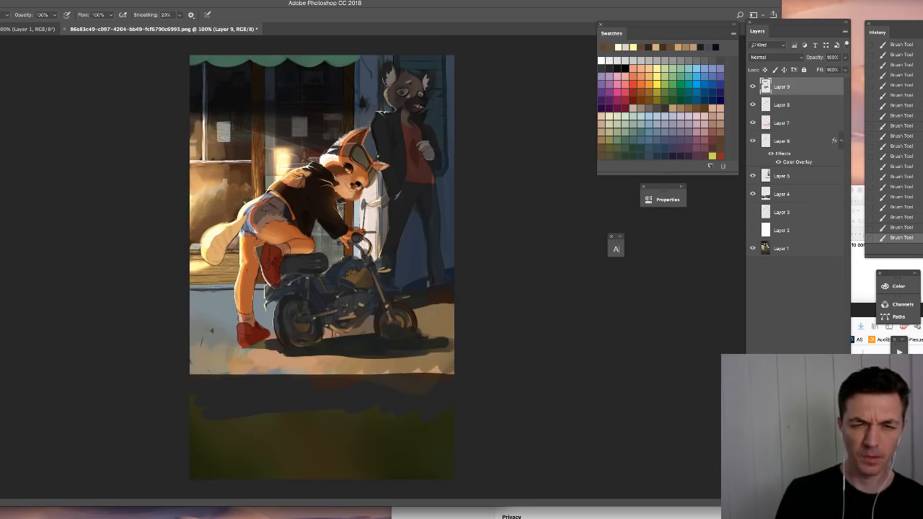
right_click(236, 131)
left_click(291, 155)
left_click(272, 86)
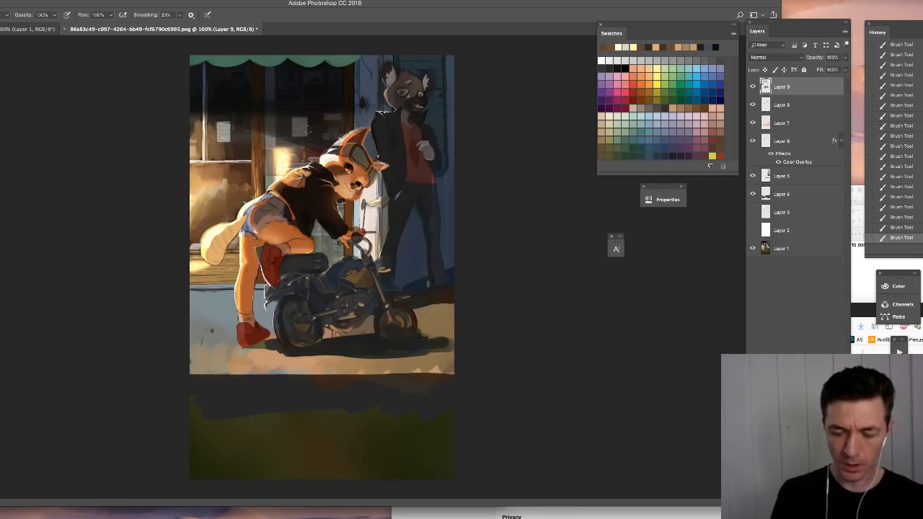
- Add a new layer above the paintover in Overlay mode and choose a muted light blue as the paint color
key("ctrl+plus")
mouse_move(262, 192)
left_mouse_down()
mouse_move(291, 327)
mouse_move(280, 379)
left_mouse_up()
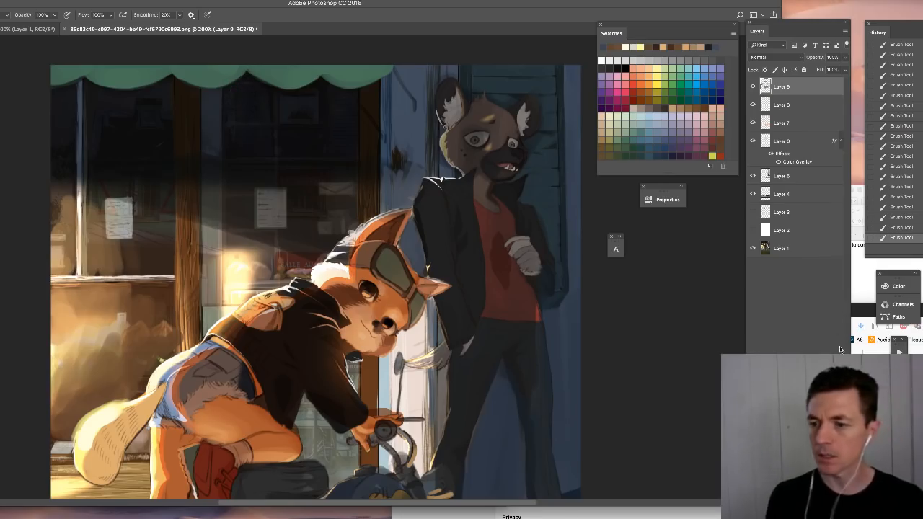
key("ctrl+shift+alt+n")
left_click(760, 58)
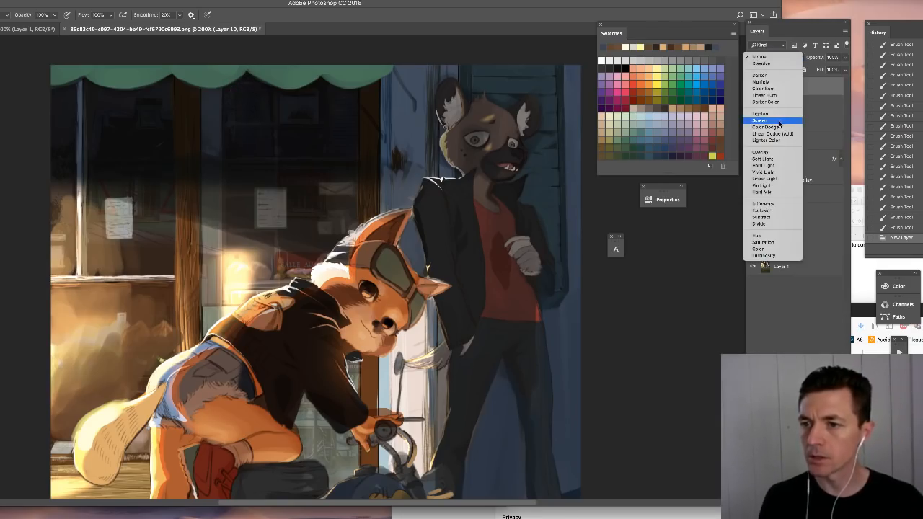
left_click(773, 153)
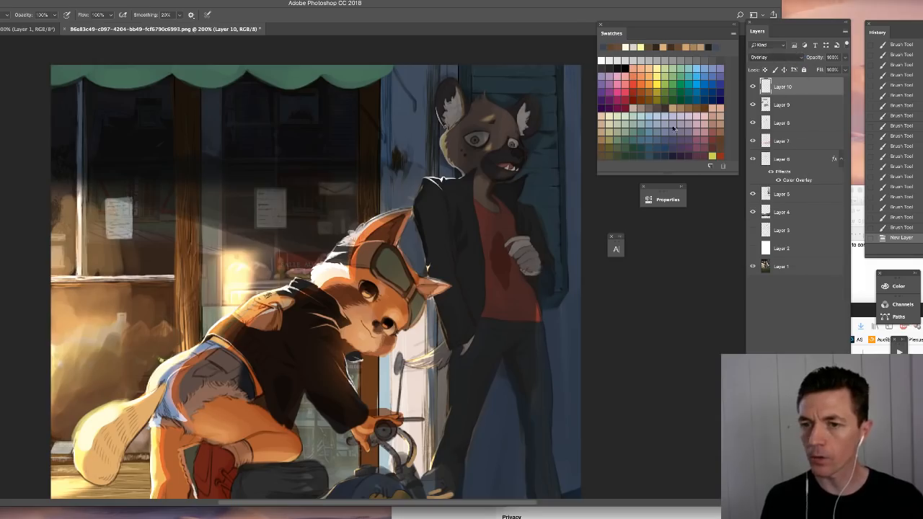
left_click(649, 125)
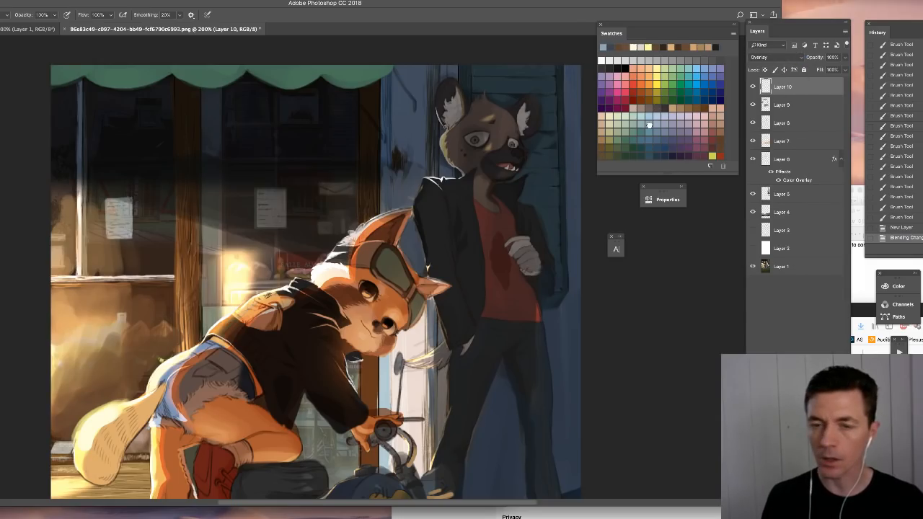
- Lasso the dark upper shop window down to a diagonal lower edge ending at the leaning character's head, refining the outline
mouse_move(88, 101)
left_mouse_down()
mouse_move(81, 114)
mouse_move(105, 140)
mouse_move(67, 114)
mouse_move(65, 137)
mouse_move(79, 155)
mouse_move(105, 139)
mouse_move(87, 77)
mouse_move(357, 72)
mouse_move(377, 152)
mouse_move(355, 237)
mouse_move(300, 258)
mouse_move(39, 177)
left_mouse_up()
key("l")
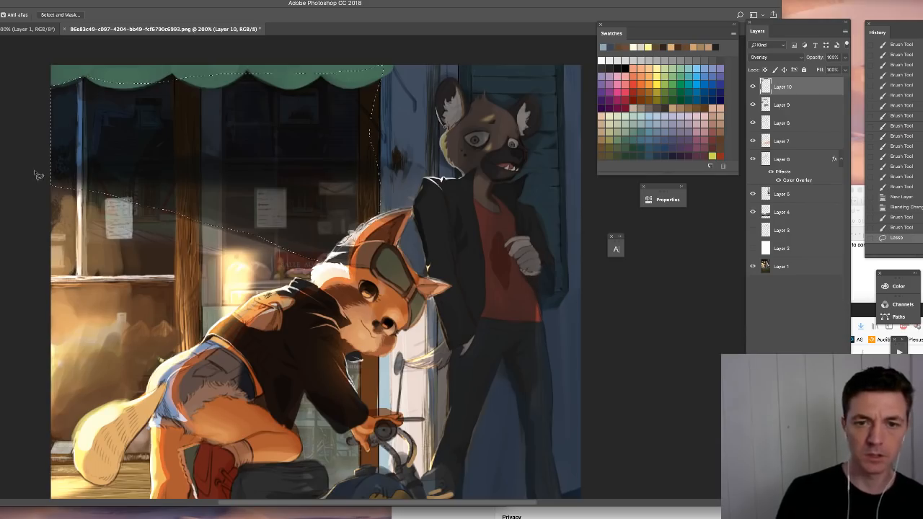
left_click_drag(382, 180, 345, 153)
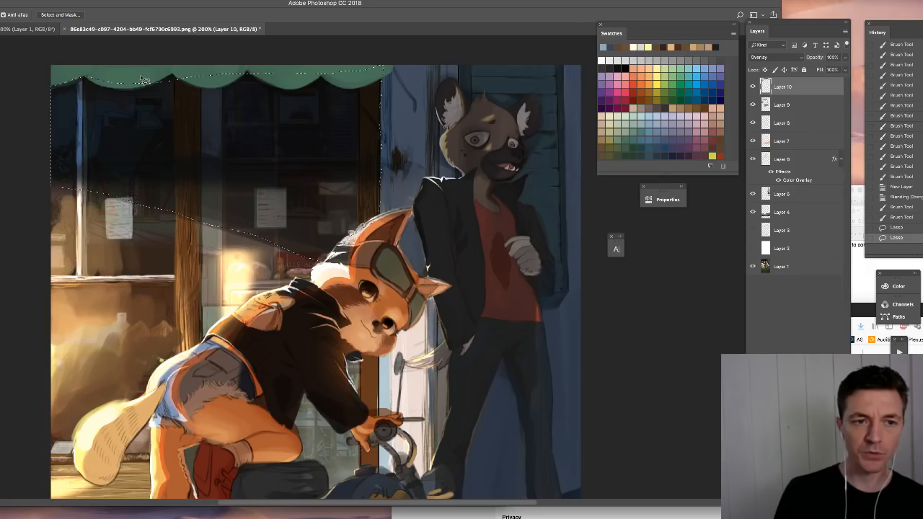
left_click_drag(145, 79, 61, 72)
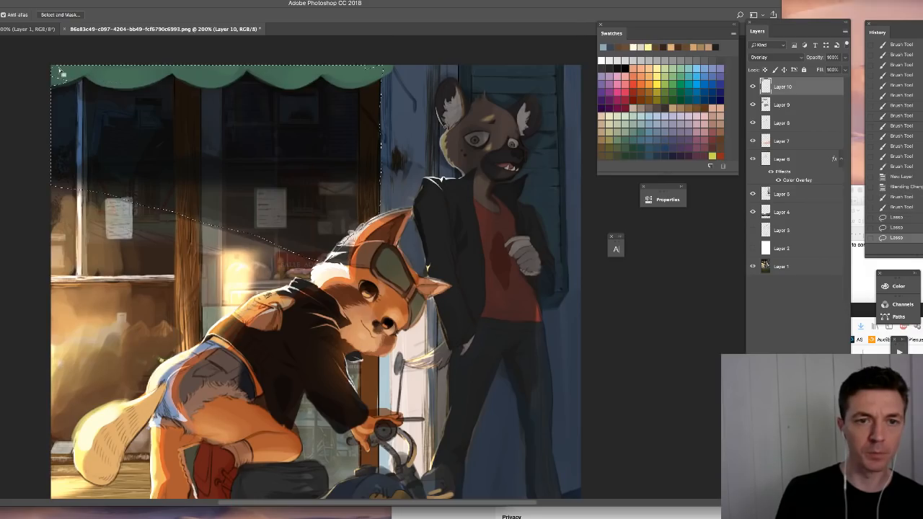
- Try the Magic Wand on the awning, undo it, and set the wand to sample all layers with Contiguous on
key("w")
left_click(103, 73)
key("ctrl+z")
left_click(133, 16)
left_click(133, 15)
left_click(156, 14)
- Subtract the green awning's scallops from the upper window selection with the Magic Wand
left_click(196, 72)
left_click(261, 81, "shift")
left_click(258, 74, "shift")
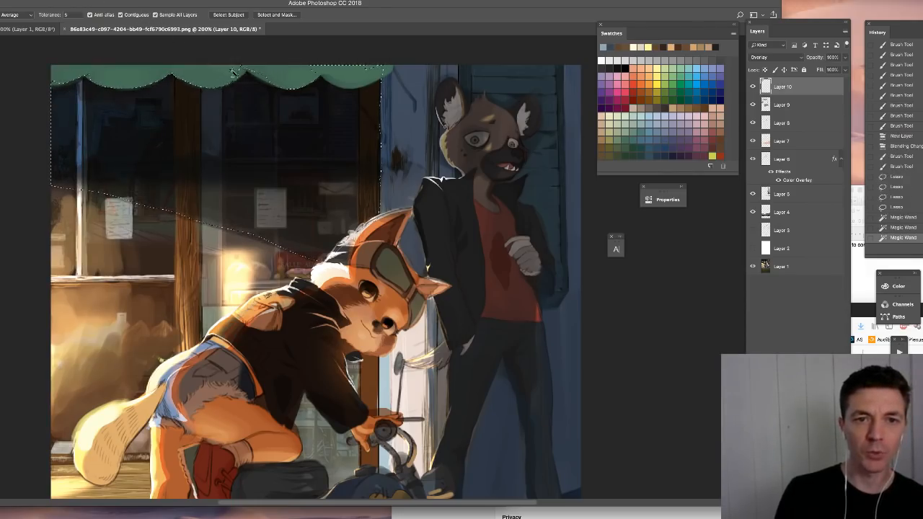
left_click(312, 75, "shift")
left_click(324, 81, "shift")
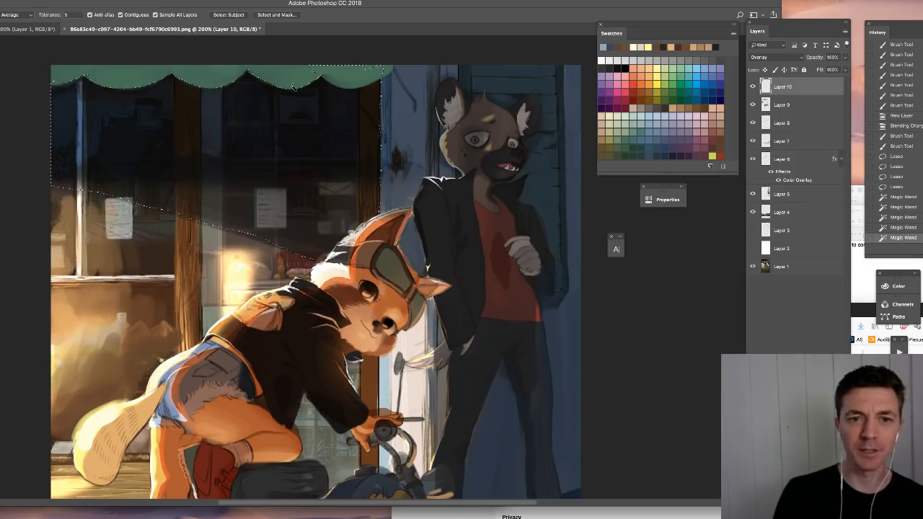
left_click(331, 83, "shift")
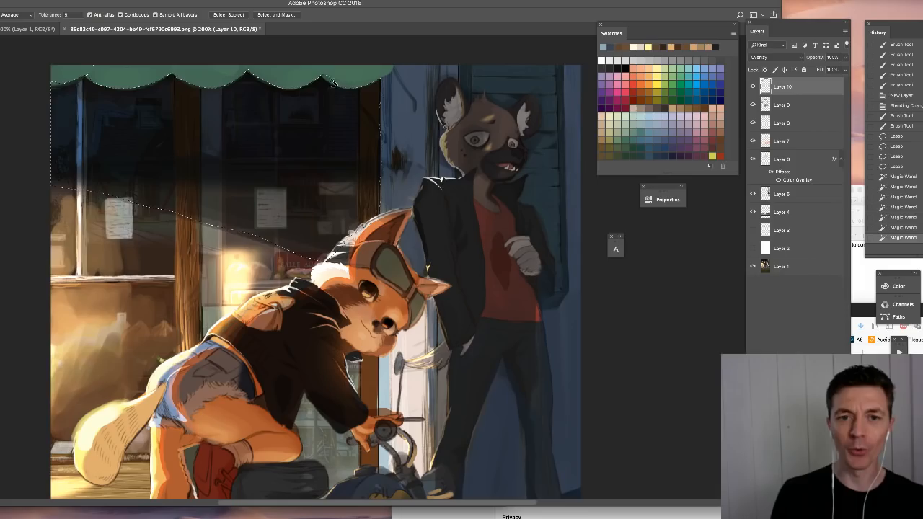
left_click(334, 83, "shift")
left_click(95, 67, "shift")
key("super+z")
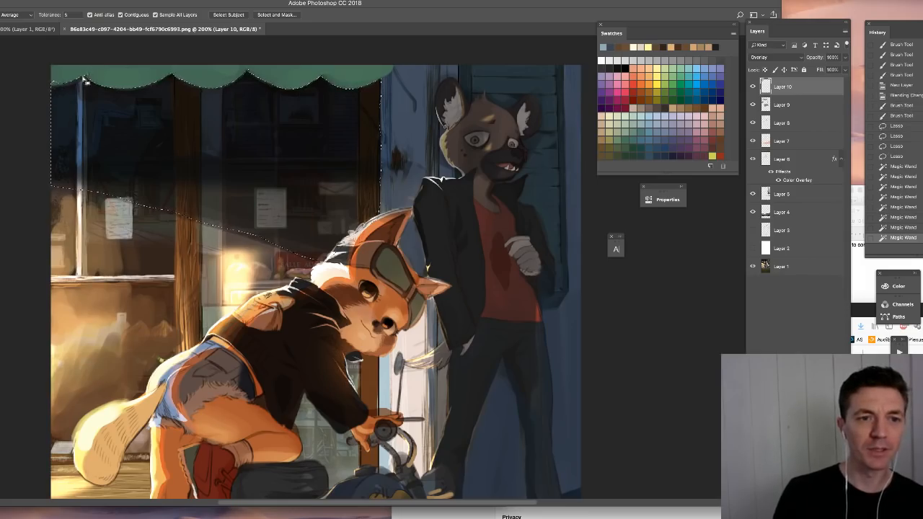
left_click(72, 75, "shift")
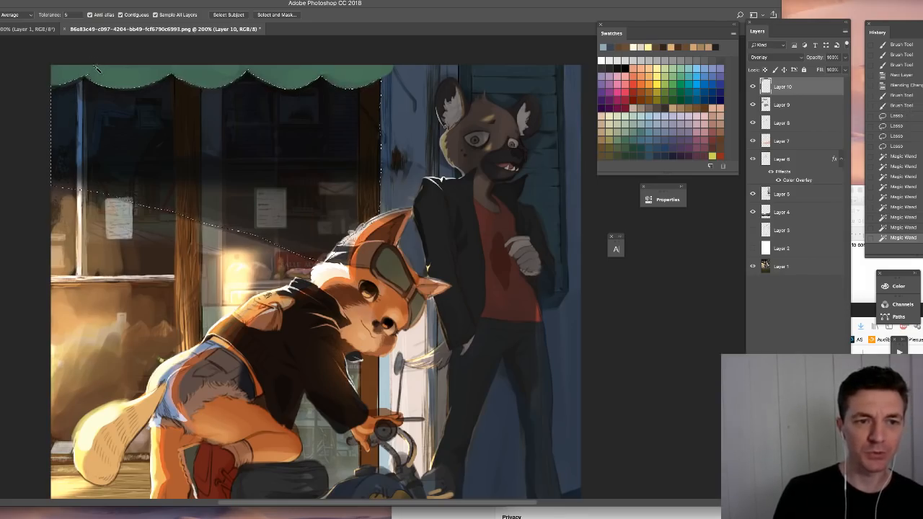
left_click(89, 74, "shift")
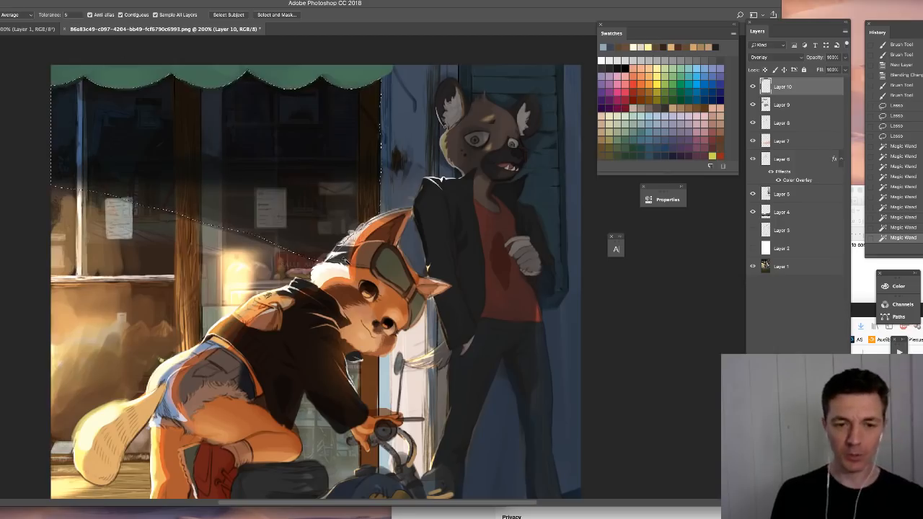
- Fill the window selection with the light blue, compare Hard Light with Soft Light, and keep the layer in Soft Light
key("alt+BackSpace")
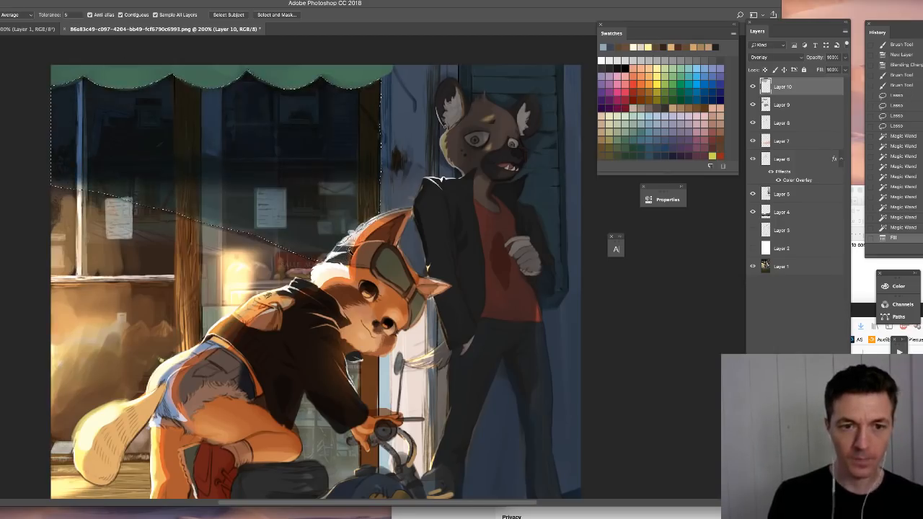
key("v")
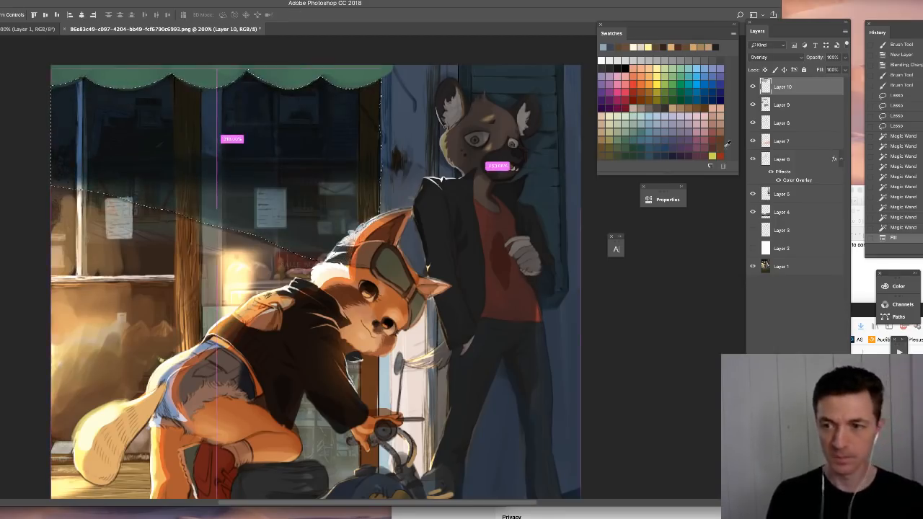
left_click(770, 57)
left_click(763, 63)
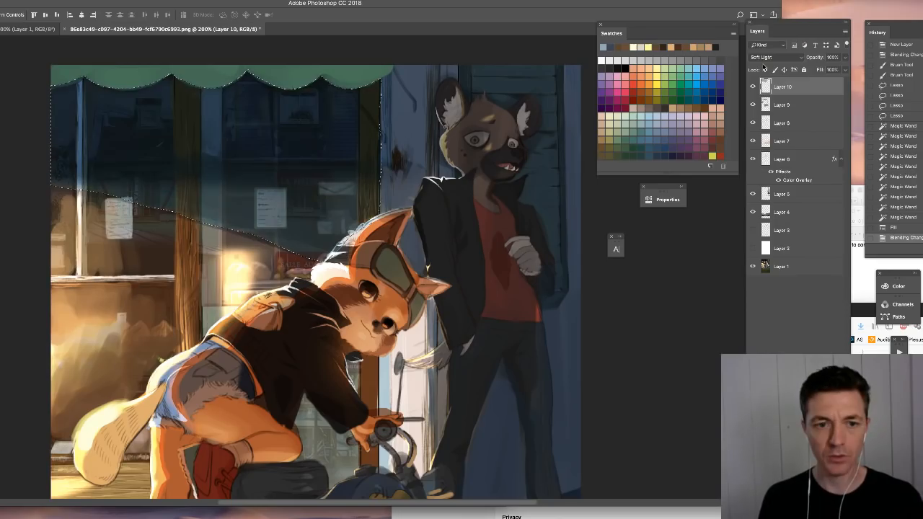
key("shift+plus")
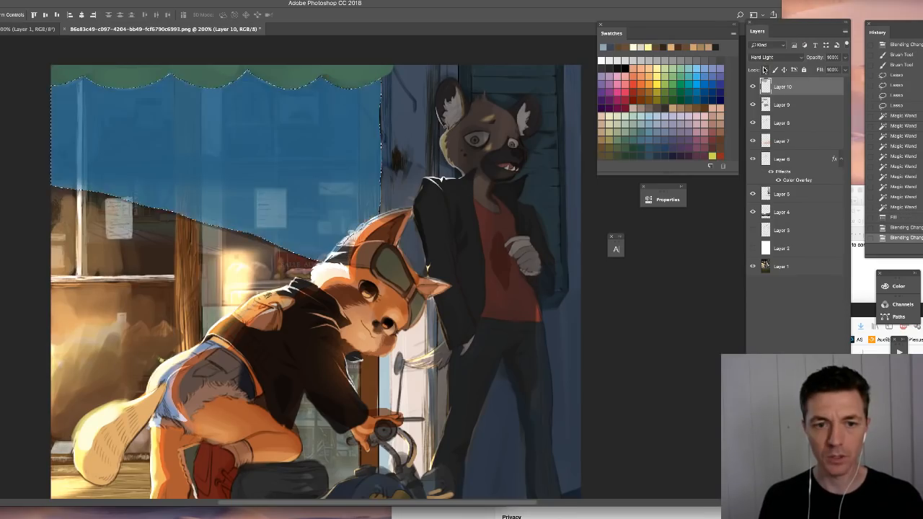
left_click(771, 57)
left_click(770, 51)
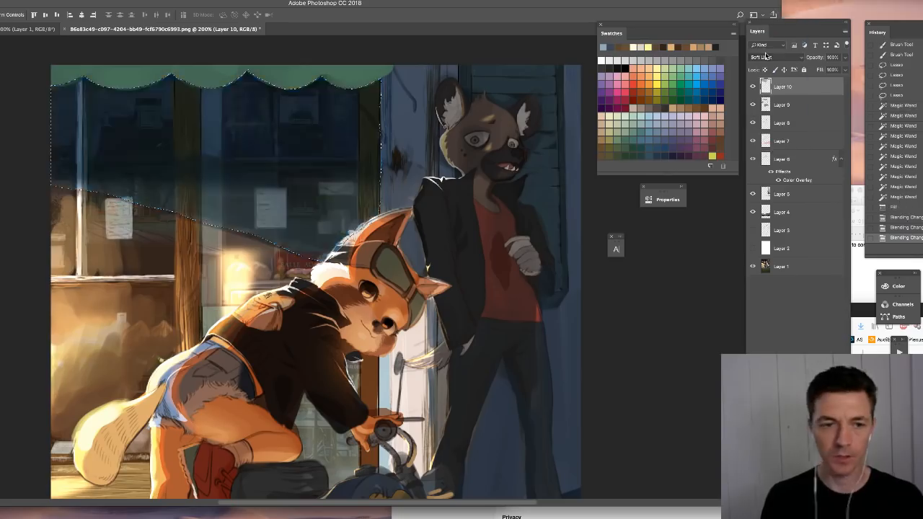
- Raise the saturation of the blue window reflection with Hue/Saturation
key("ctrl+u")
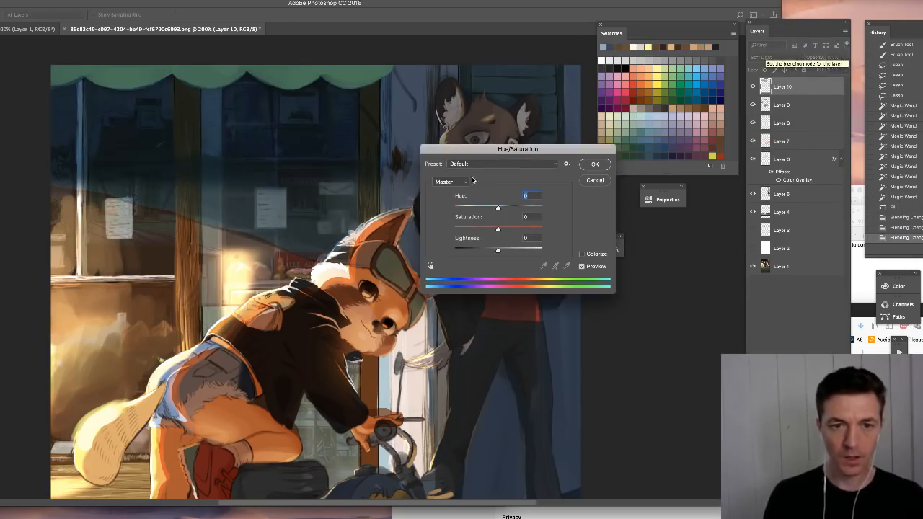
left_click_drag(498, 229, 527, 230)
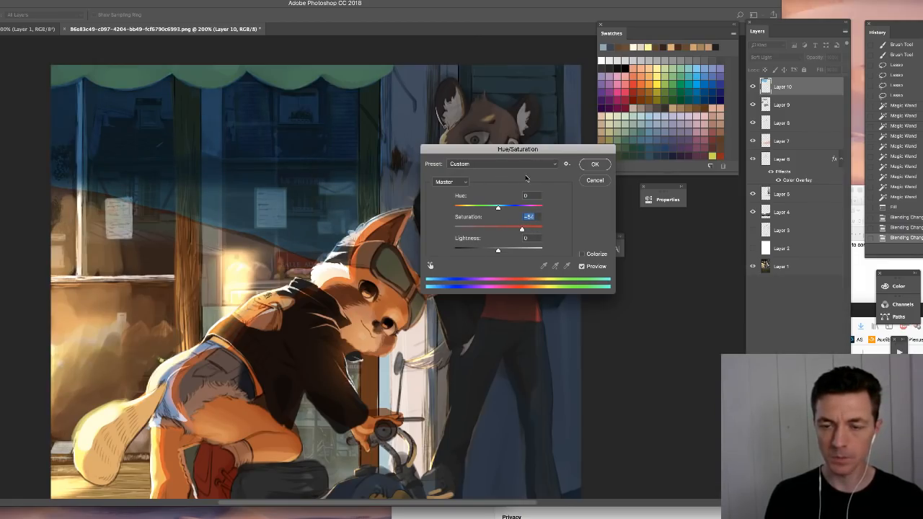
left_click(595, 163)
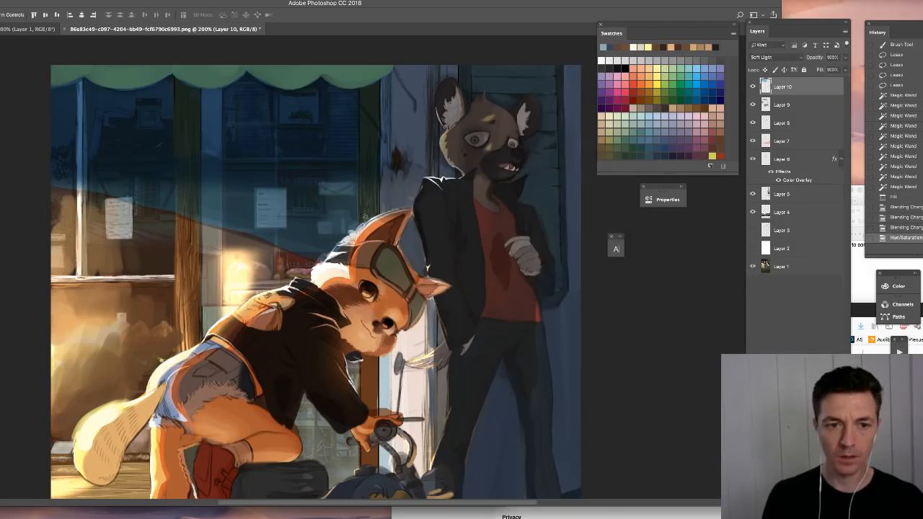
- Erase the blue tint from the wooden posts framing the shop window so they keep their brown color
key("e")
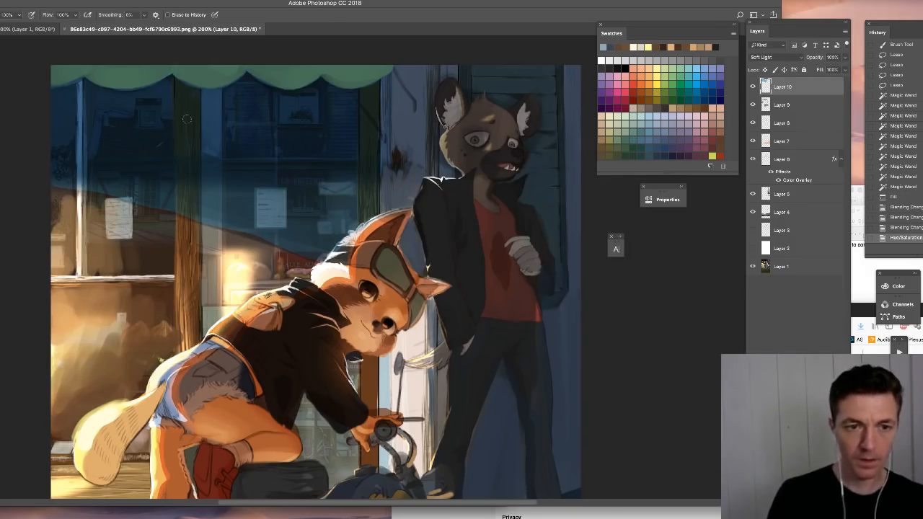
right_click(192, 129)
left_click(118, 124)
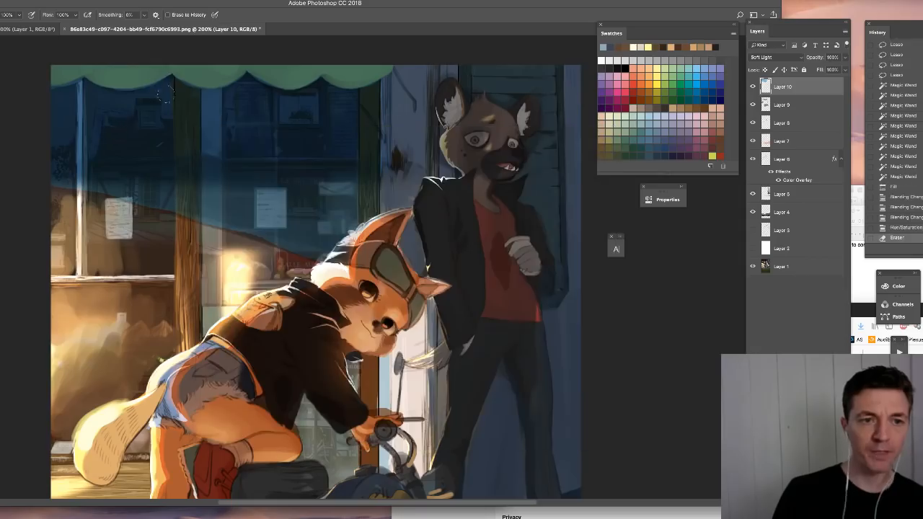
left_click_drag(185, 94, 186, 249)
left_click_drag(190, 84, 184, 219)
mouse_move(192, 124)
left_mouse_down()
mouse_move(191, 243)
mouse_move(186, 193)
left_mouse_up()
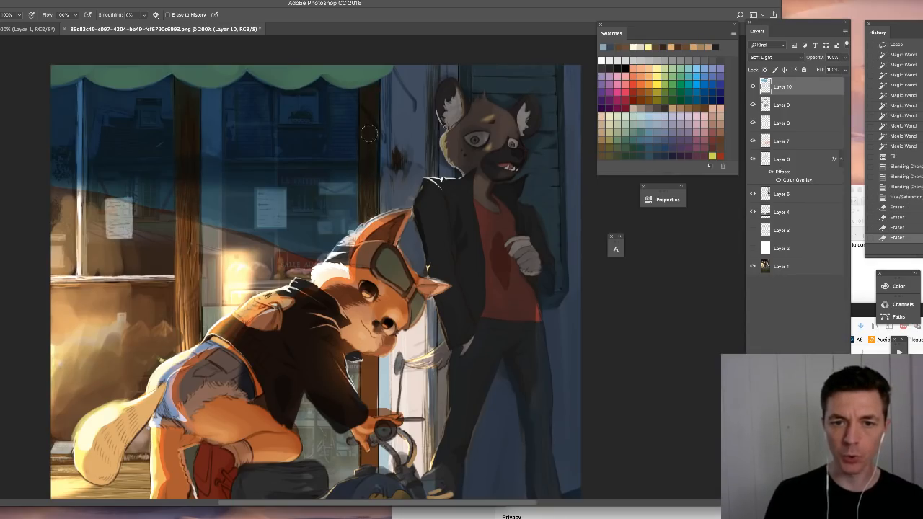
- Erase the blue tint from the thin window bar and around the paper notice in the narrow pane with a smaller eraser
right_click(163, 163)
left_click_drag(219, 187, 218, 187)
left_click(74, 90)
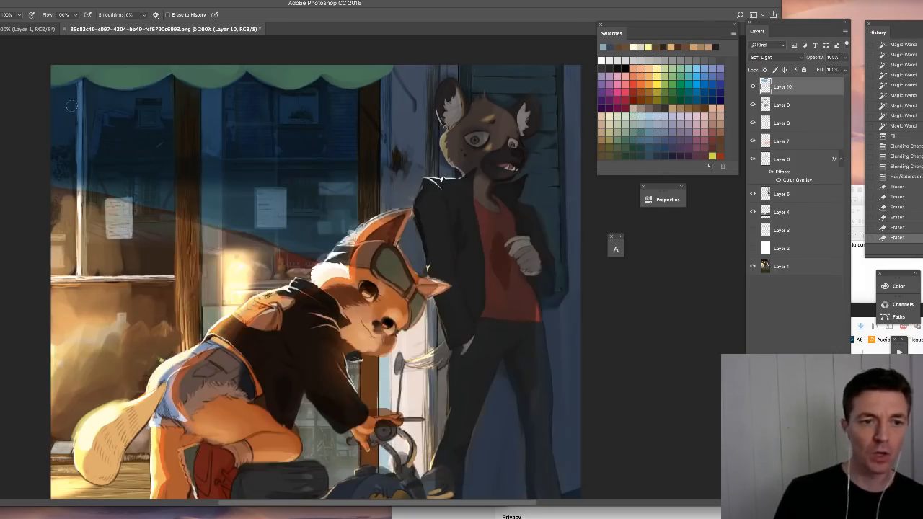
right_click(84, 103)
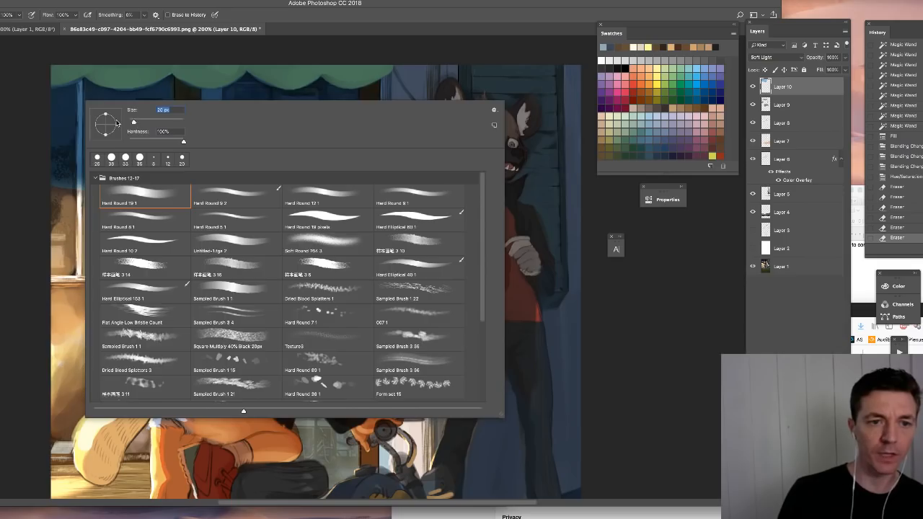
left_click(54, 121)
mouse_move(81, 105)
left_mouse_down()
mouse_move(80, 173)
mouse_move(81, 150)
mouse_move(121, 211)
left_mouse_up()
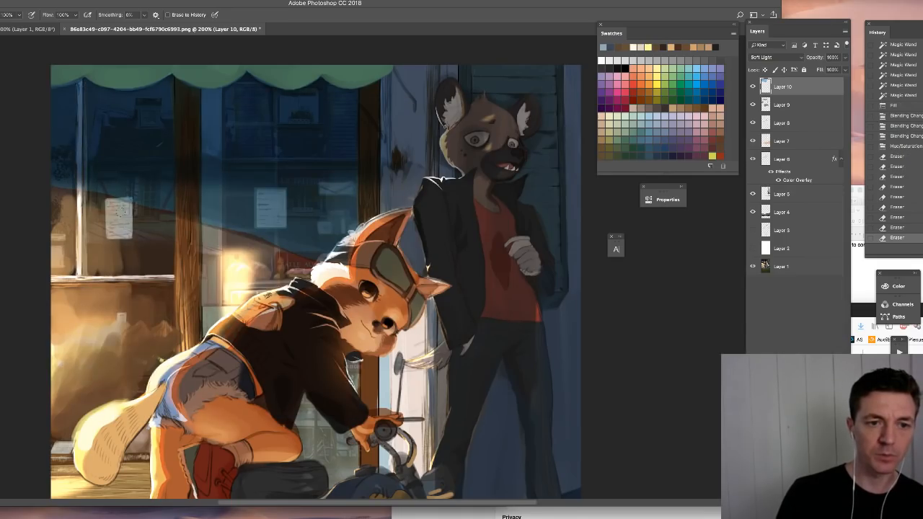
- Fade the lower diagonal edge and the awning edge of the blue reflection with a large soft round eraser
right_click(237, 263)
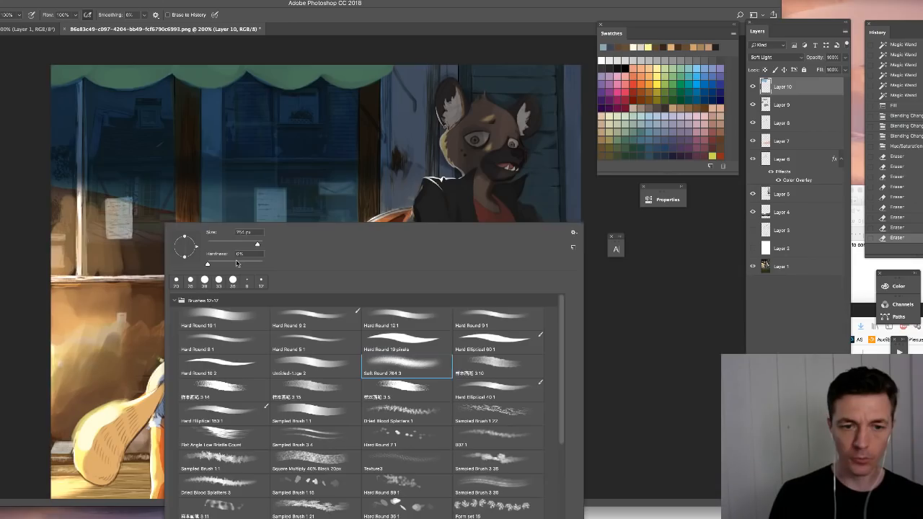
left_click_drag(90, 188, 143, 202)
left_click_drag(206, 220, 229, 227)
left_click_drag(157, 239, 174, 241)
mouse_move(292, 249)
left_mouse_down()
mouse_move(319, 253)
mouse_move(309, 261)
mouse_move(317, 265)
left_mouse_up()
left_click_drag(32, 79, 385, 71)
- Toggle the blue reflection layer's visibility to compare the whole painting with and without it
key("ctrl+minus")
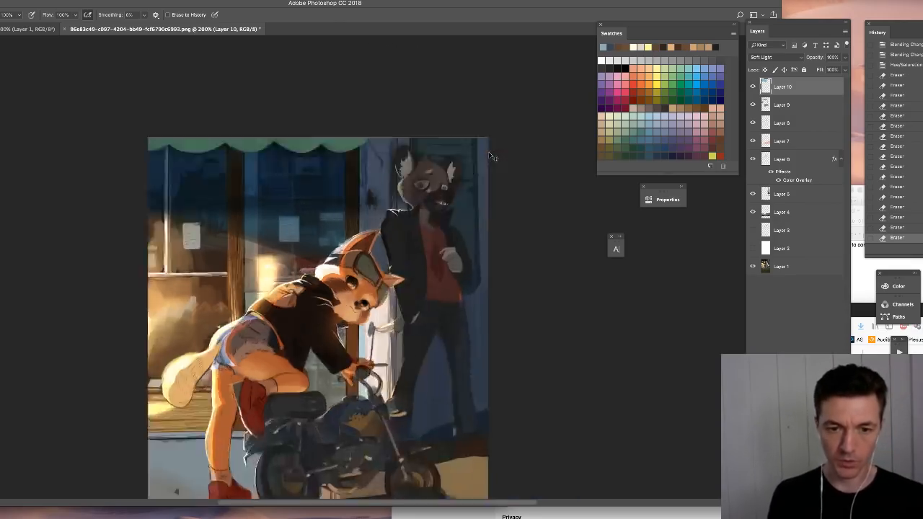
key("b")
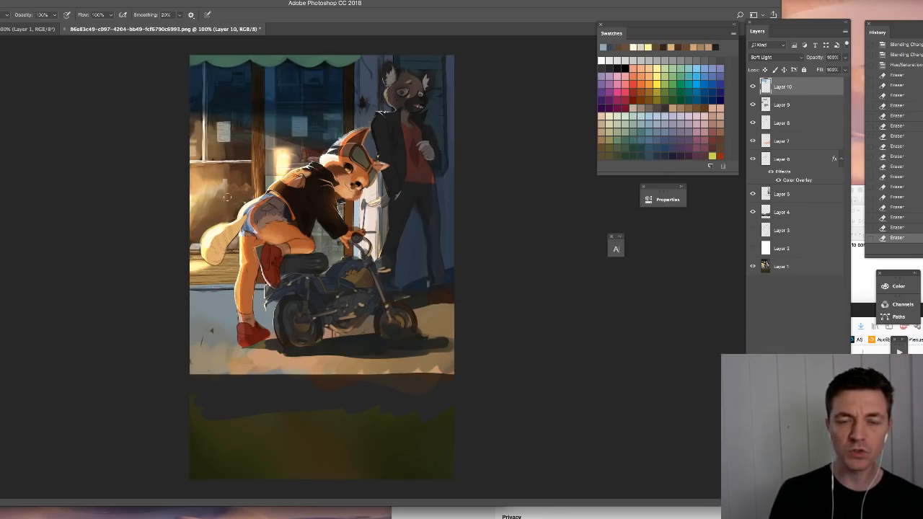
left_click(753, 87)
left_click(753, 92)
left_click(753, 94)
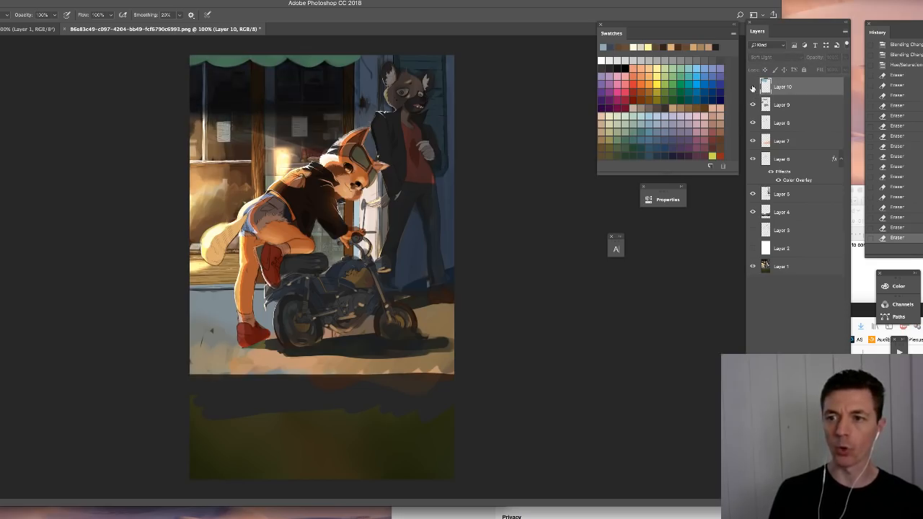
left_click(754, 88)
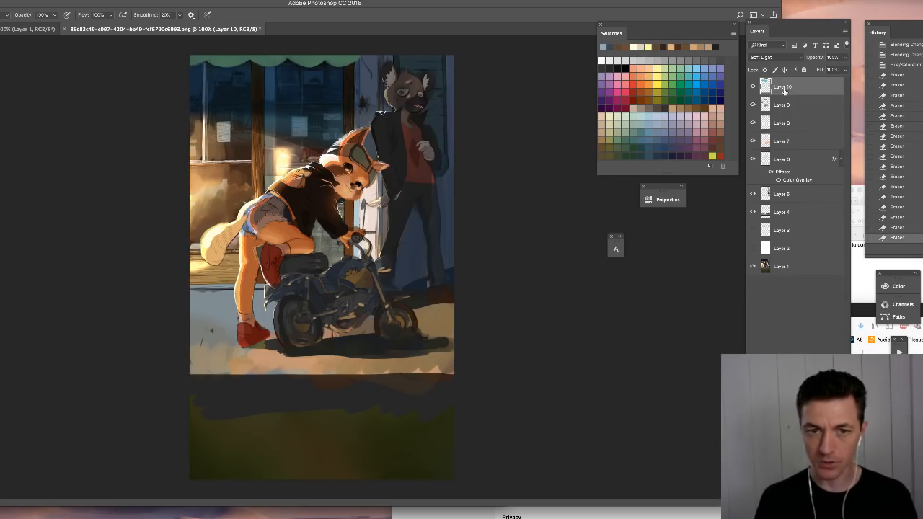
- Create a new top layer and start painting over the tip of the fox's raised ear with a small hard round brush
key("ctrl+plus")
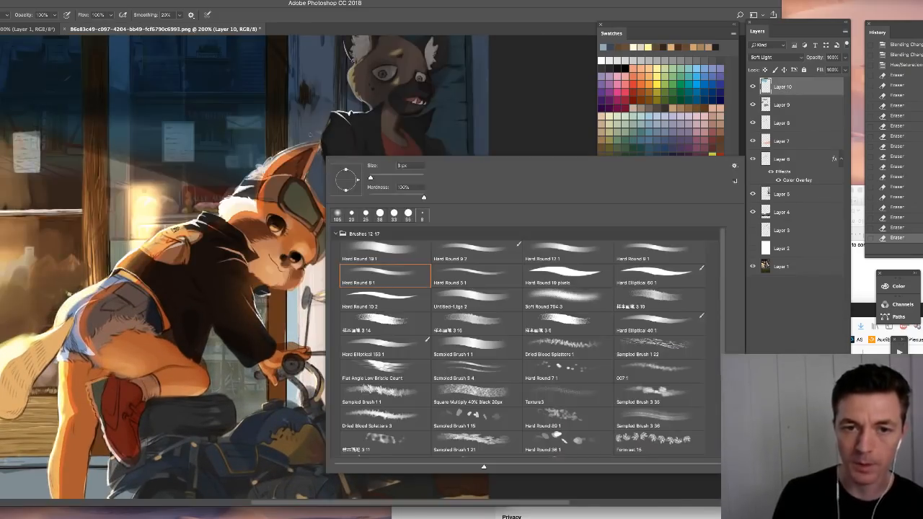
key("Return")
key("ctrl+shift+alt+n")
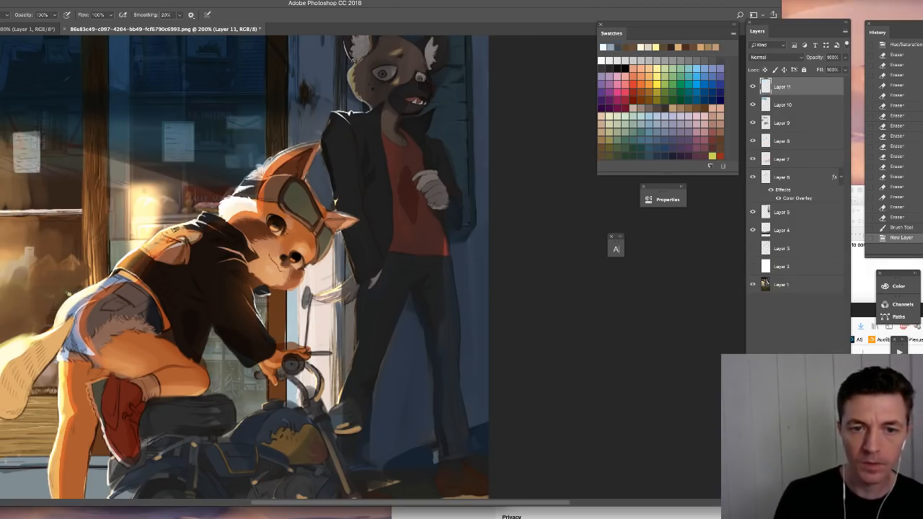
left_click(306, 155)
key("super+d")
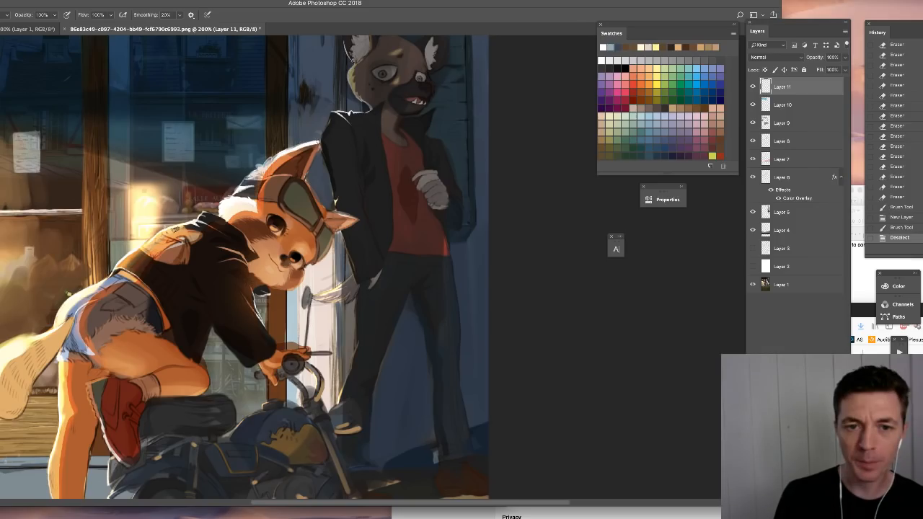
left_click_drag(319, 124, 330, 151)
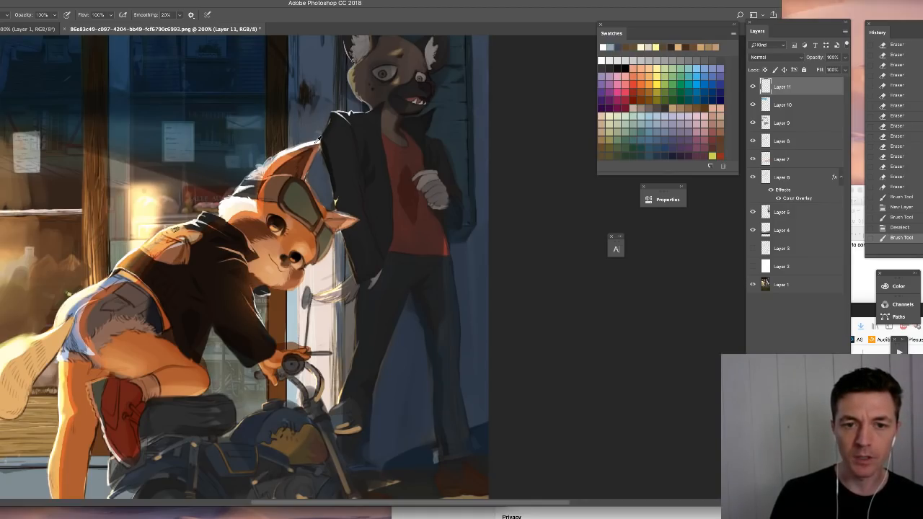
- Repaint the fox's raised ear with a taller, more upright pointed tip, using fur and background colors to clean up its edges
left_click(316, 142, "alt")
mouse_move(305, 135)
left_mouse_down()
mouse_move(304, 160)
mouse_move(308, 134)
mouse_move(305, 175)
mouse_move(300, 155)
mouse_move(289, 163)
mouse_move(310, 142)
left_mouse_up()
left_click(311, 160, "alt")
left_click(298, 163, "alt")
left_click(327, 144, "alt")
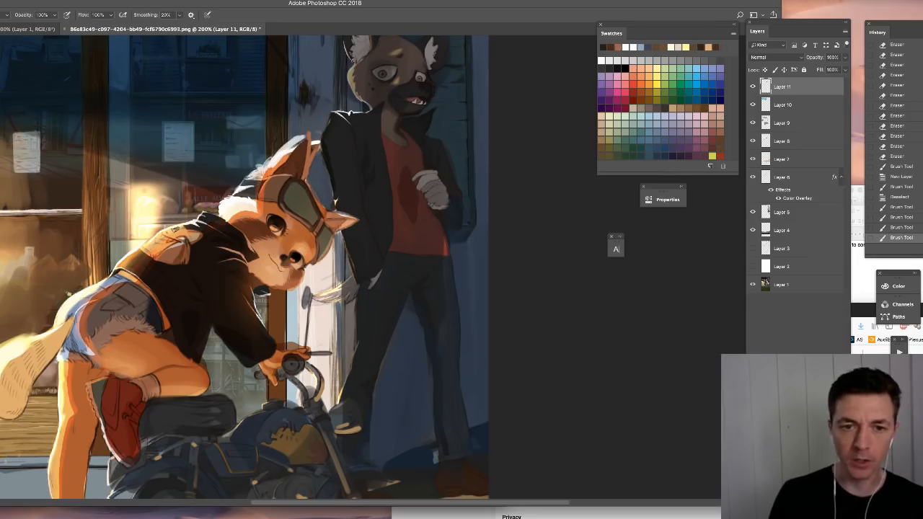
left_click(282, 163, "alt")
left_click_drag(306, 135, 274, 167)
left_click(320, 162, "alt")
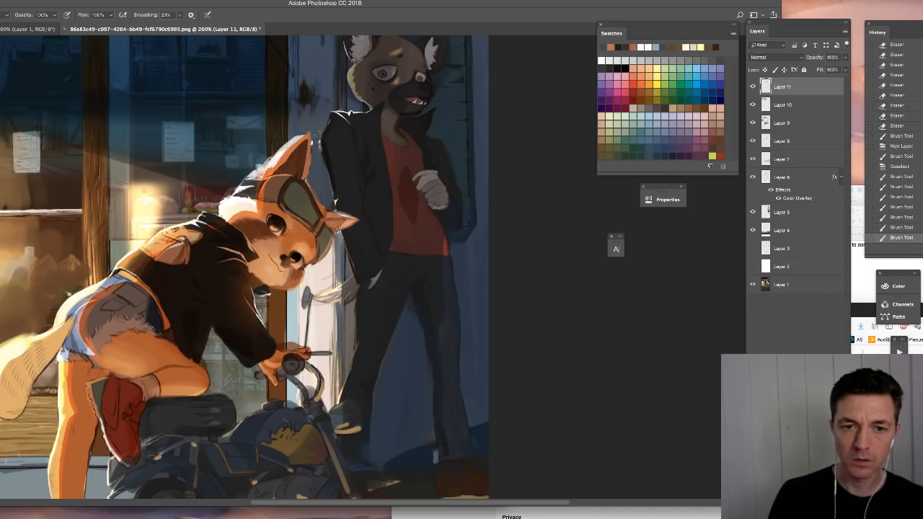
left_click_drag(320, 131, 320, 148)
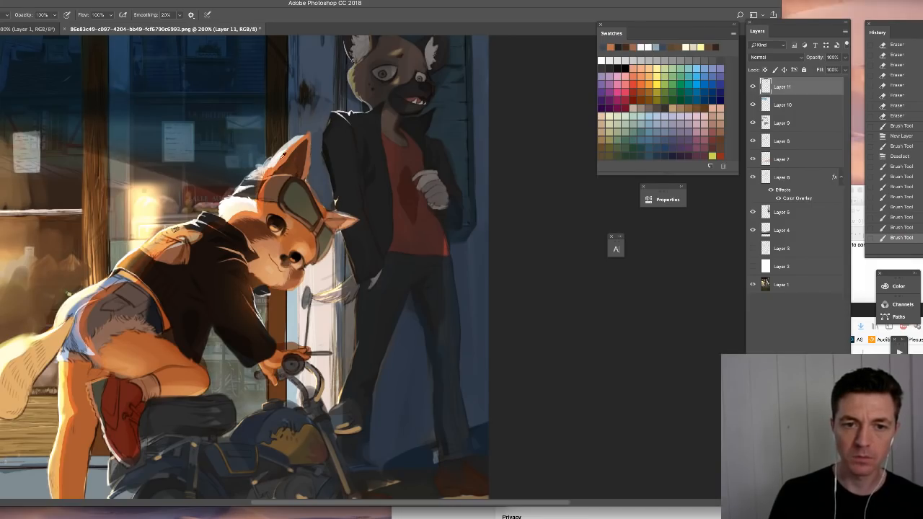
key("ctrl+minus")
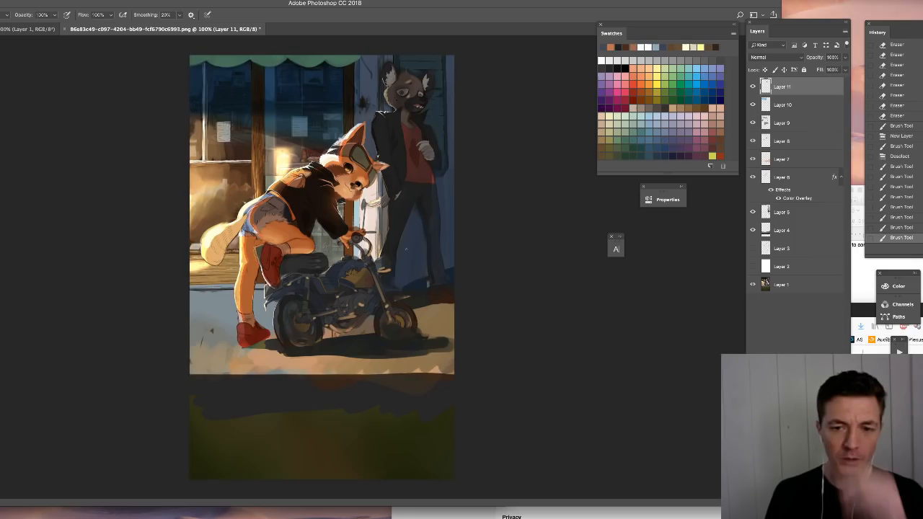
- Touch up the figures with small brush strokes, darkening the eyes and face of the standing character, and undo the last stroke
right_click(413, 198)
left_click_drag(462, 223, 465, 223)
left_click_drag(447, 145, 446, 153)
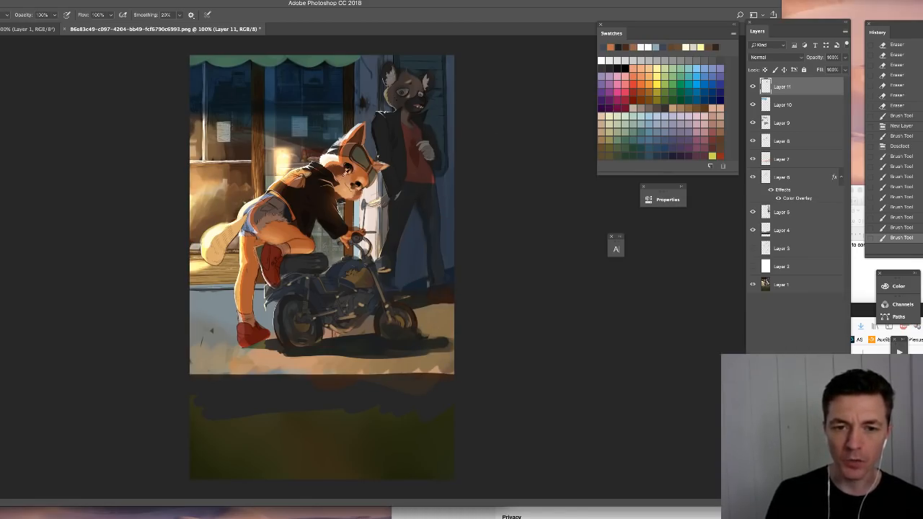
left_click(348, 182, "alt")
left_click(348, 182, "alt")
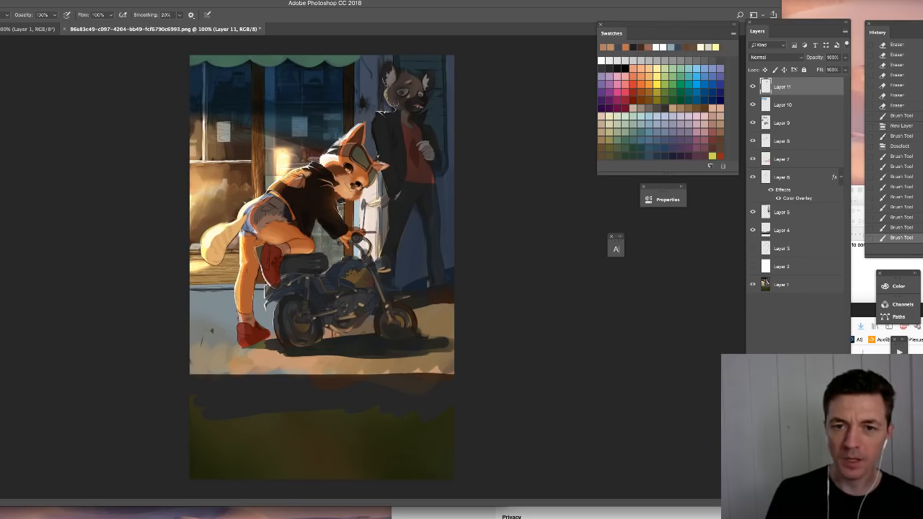
mouse_move(389, 110)
left_mouse_down()
mouse_move(415, 87)
mouse_move(419, 109)
left_mouse_up()
mouse_move(392, 228)
left_mouse_down()
mouse_move(397, 191)
mouse_move(385, 175)
left_mouse_up()
key("ctrl+z")
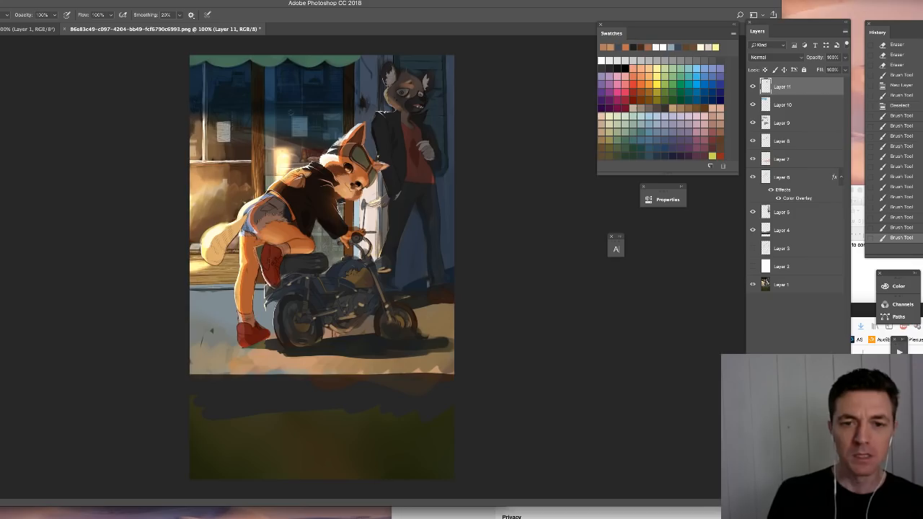
- Hide all the paintover layers, and toggle the pavement on Layer 4 to compare it with the original painting
left_click_drag(753, 87, 752, 214)
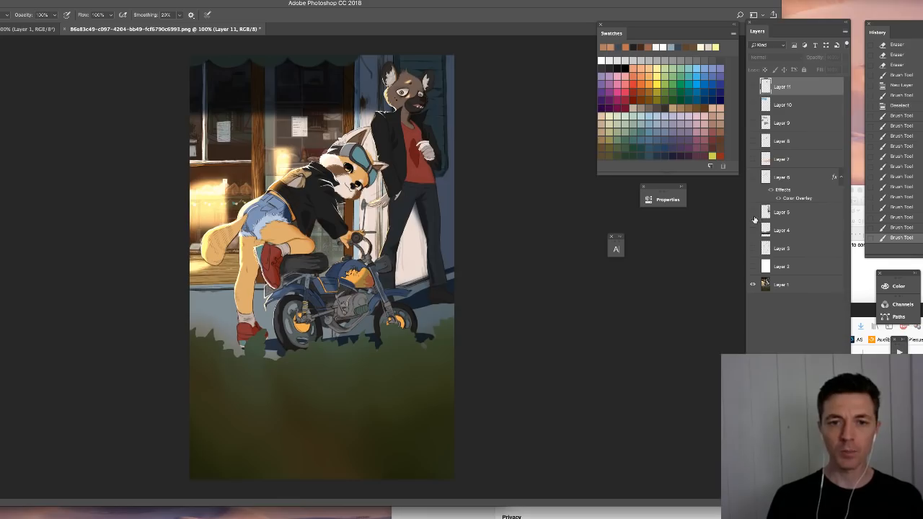
left_click(752, 232)
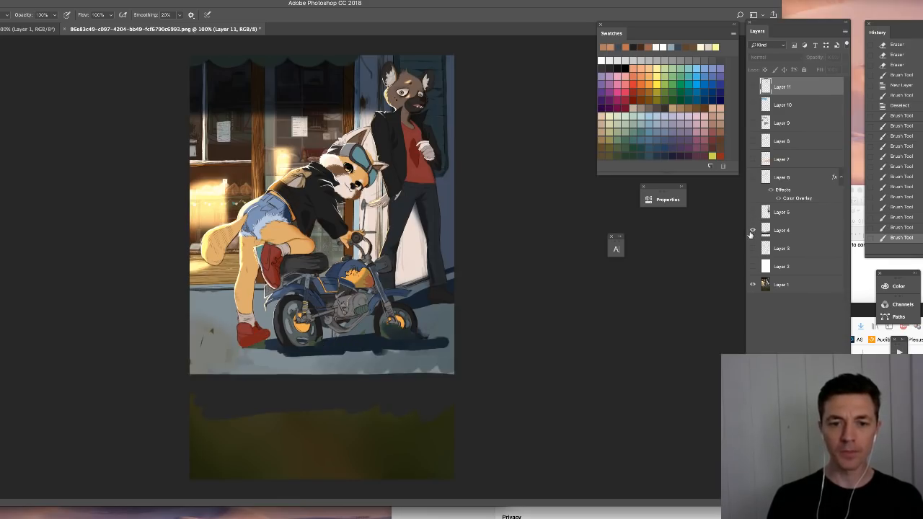
left_click(752, 231)
left_click(752, 231)
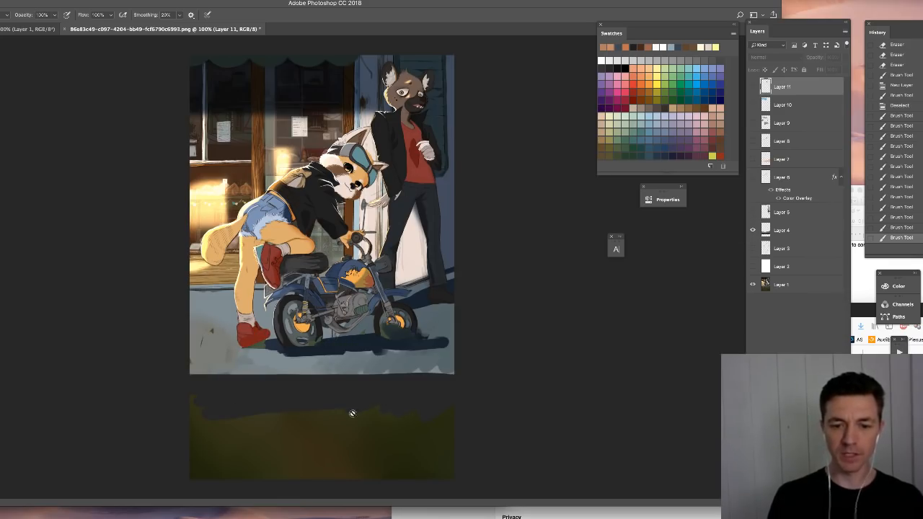
left_click(782, 234)
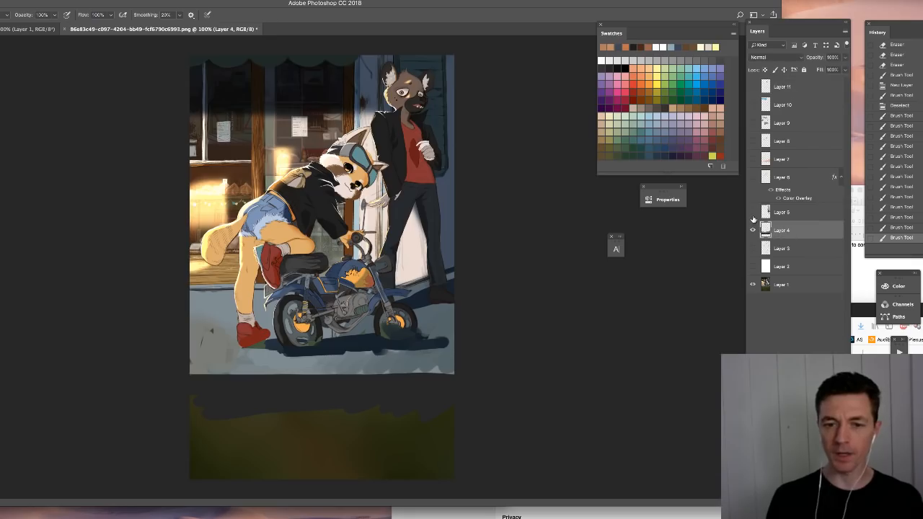
- Toggle Layer 5 to compare the standing character and doorway with and without the deep shadow
left_click(753, 214)
left_click(753, 214)
left_click(753, 215)
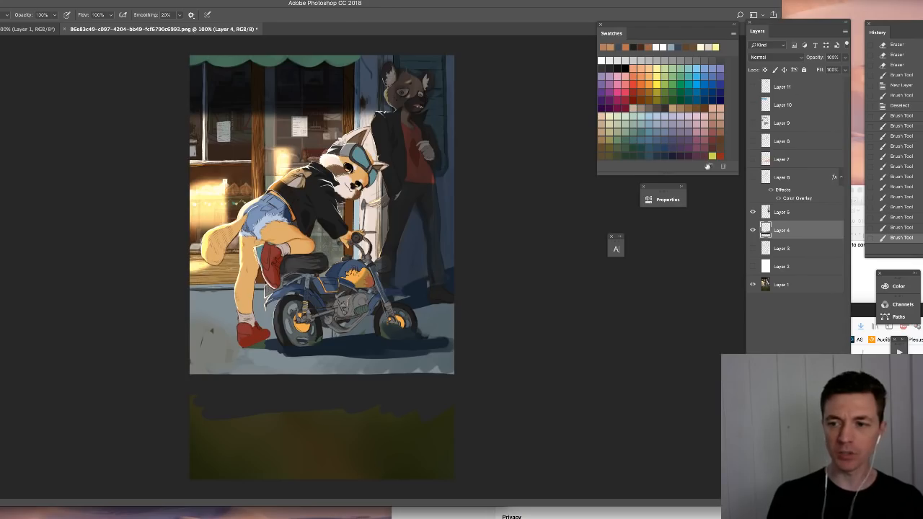
left_click(782, 212)
- Toggle the Multiply shadow on Layer 6 and its Color Overlay effect to compare the fox's shading
left_click(781, 178)
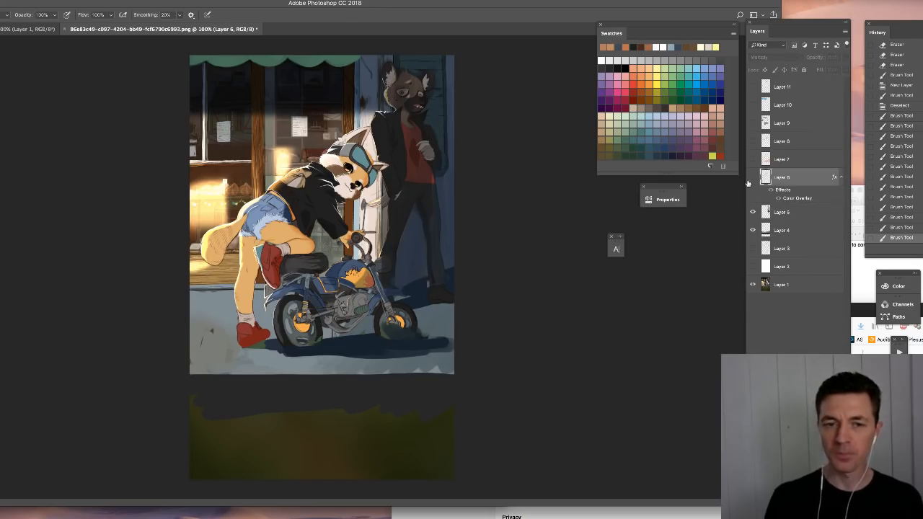
left_click(753, 177)
left_click(753, 178)
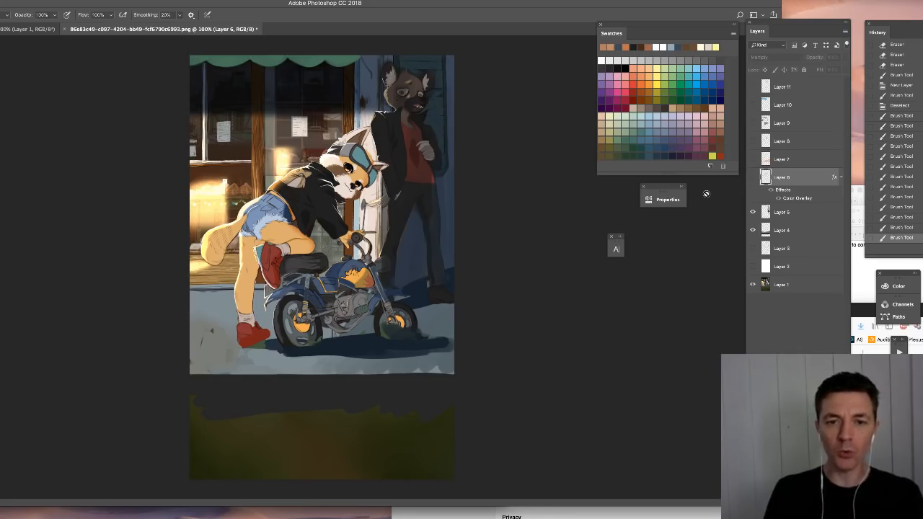
left_click(753, 177)
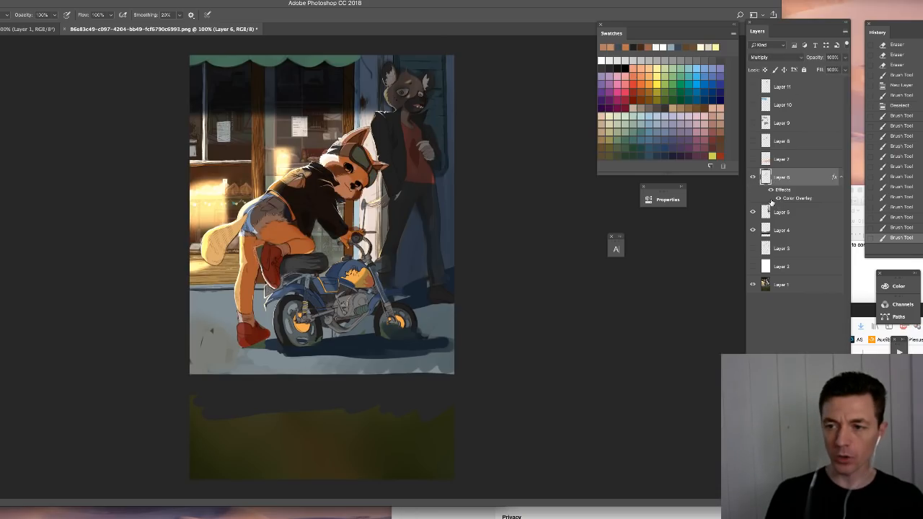
left_click(769, 189)
left_click(770, 189)
left_click(770, 189)
left_click(770, 190)
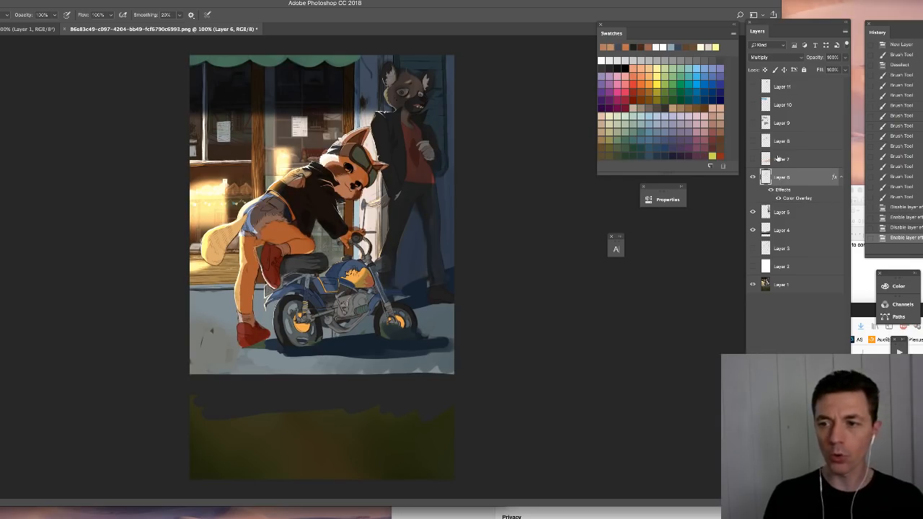
- Toggle the Overlay-mode Layer 7 to compare the warm light on the pavement
left_click(779, 160)
left_click(753, 160)
left_click(753, 161)
left_click(753, 161)
left_click(753, 160)
left_click(753, 160)
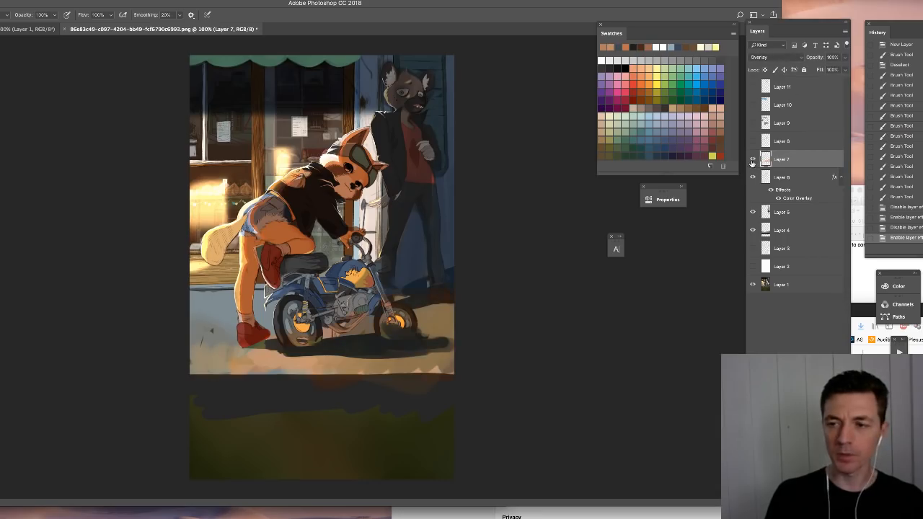
- Toggle the Linear Dodge (Add) Layer 8 to compare the painting with and without its added glow
left_click(752, 143)
left_click(752, 142)
left_click(752, 142)
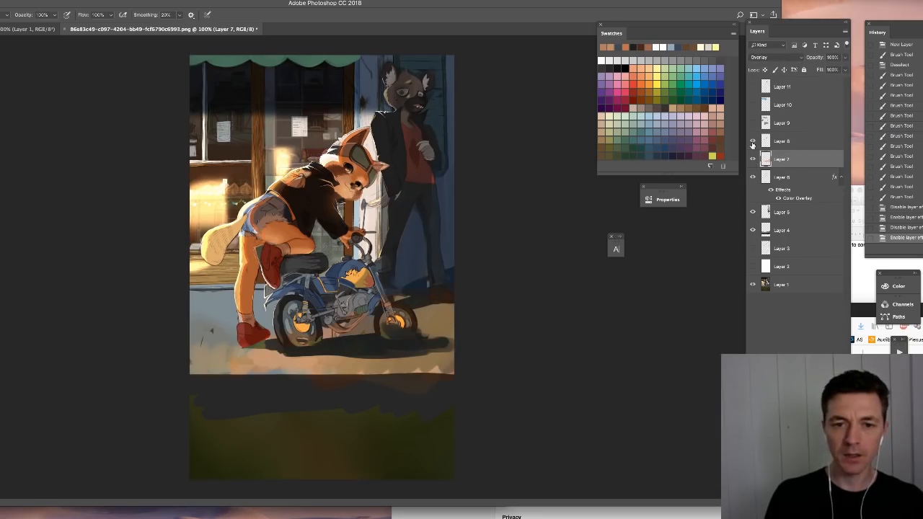
left_click(752, 142)
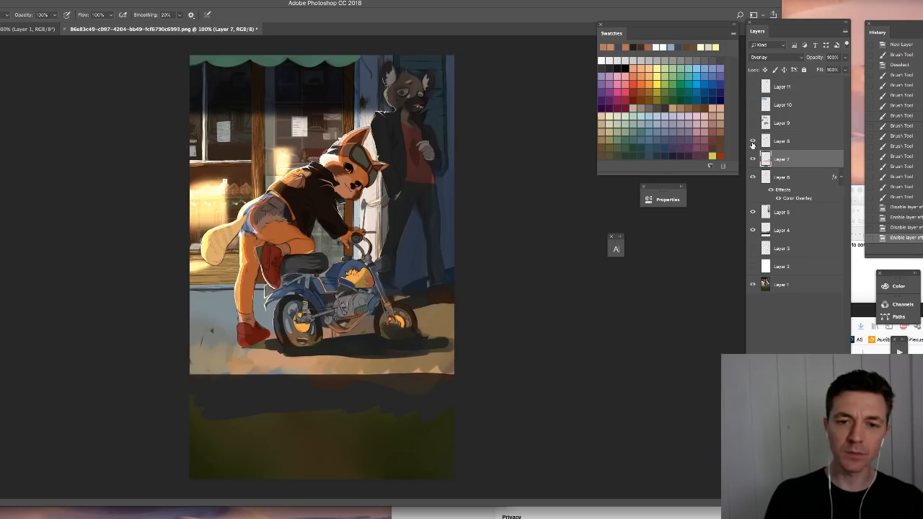
left_click(753, 142)
left_click(782, 141)
left_click(753, 140)
left_click(752, 141)
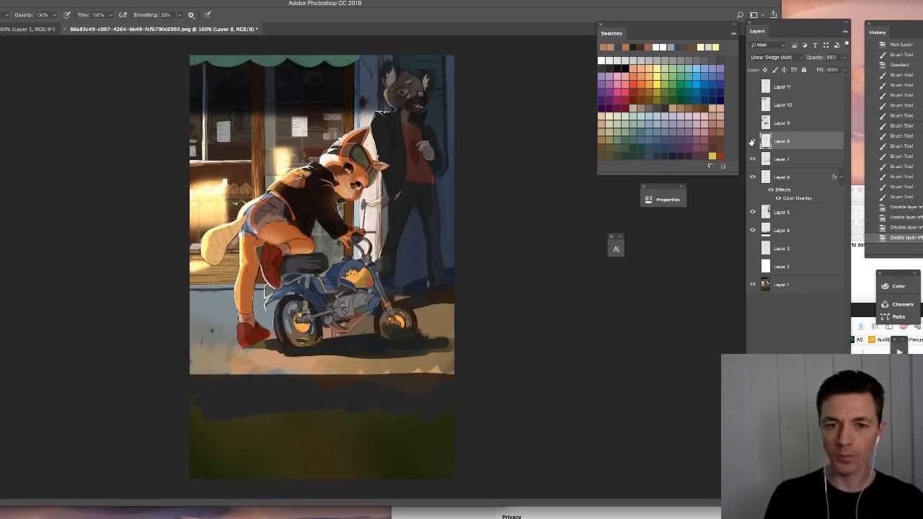
- Toggle Layer 9 to compare the simplified window and muted motorcycle with the more detailed versions
left_click(787, 128)
left_click(752, 124)
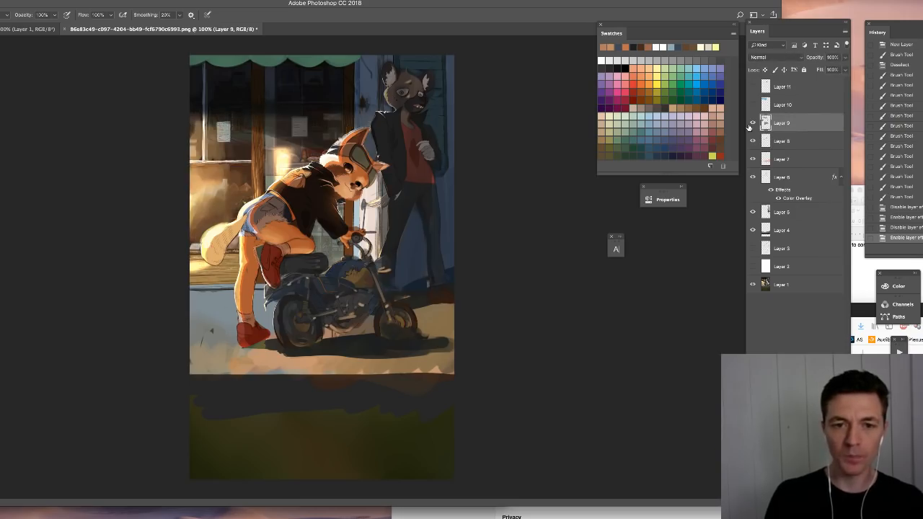
left_click(750, 125)
left_click(750, 125)
left_click(750, 125)
left_click(750, 125)
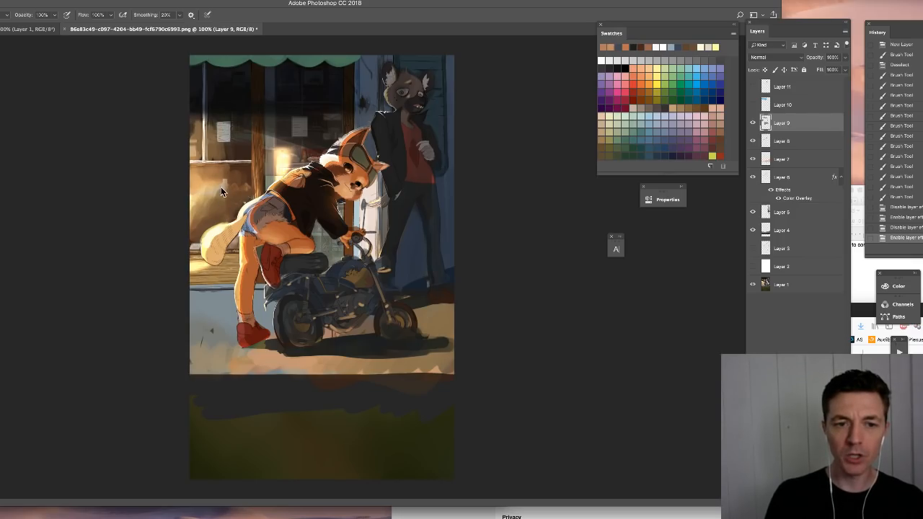
left_click(753, 123)
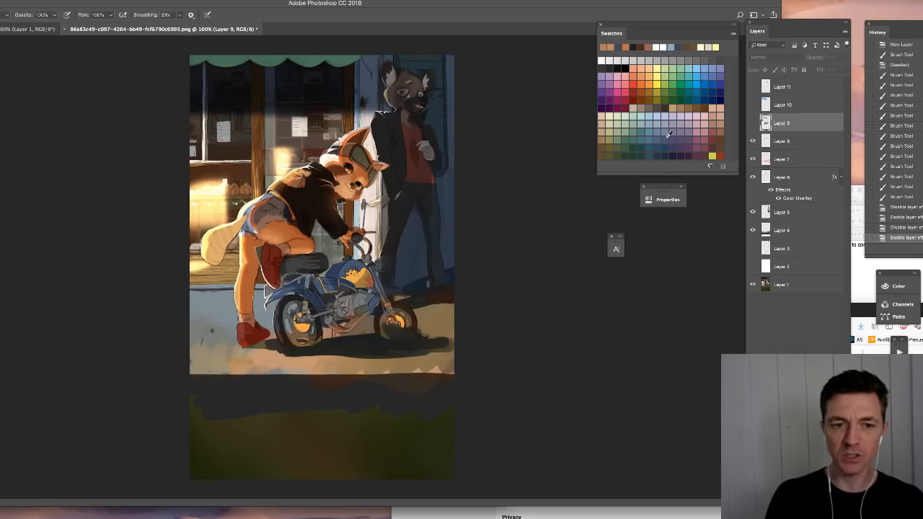
left_click(753, 123)
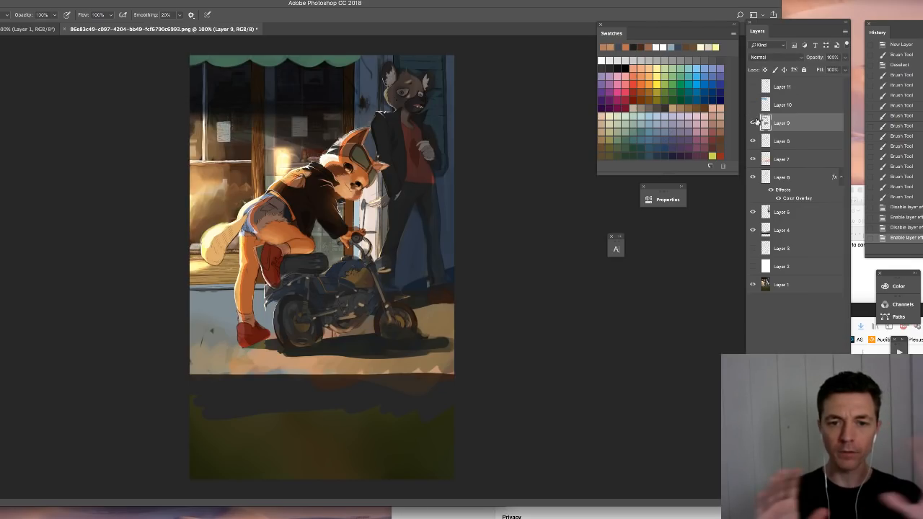
- Toggle the Soft Light Layer 10 to compare the shop window with and without the blue reflection
left_click(752, 106)
left_click(772, 106)
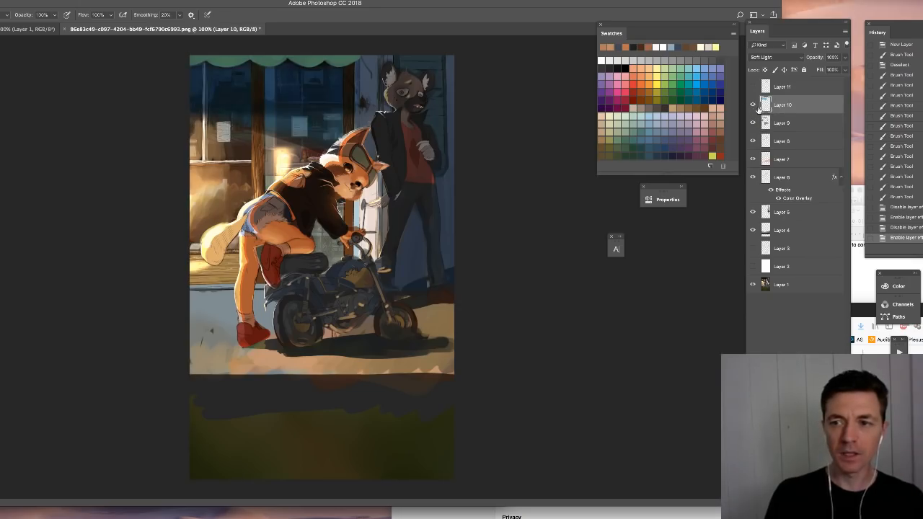
left_click(752, 106)
left_click(752, 106)
left_click(753, 106)
left_click(752, 106)
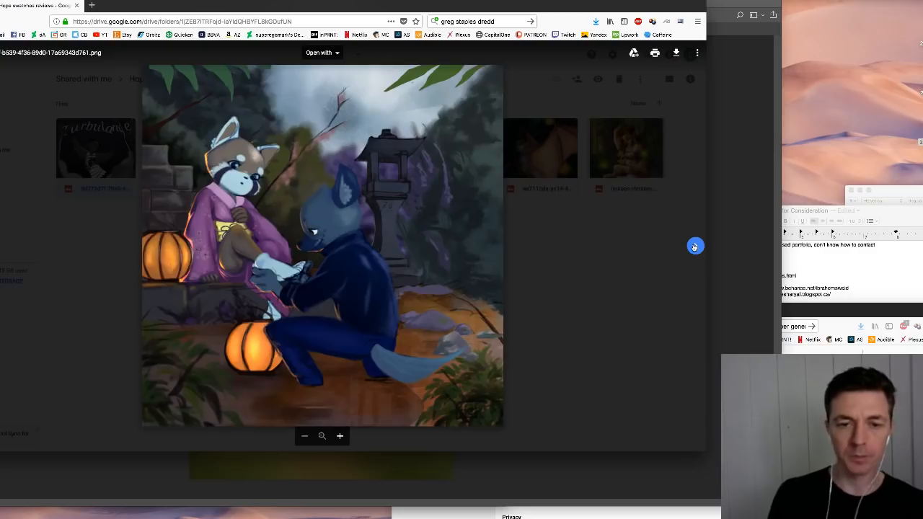
- Switch to the browser and review the student's winged girl, motorcycle and pumpkin lantern images in the Google Drive preview
left_click(695, 246)
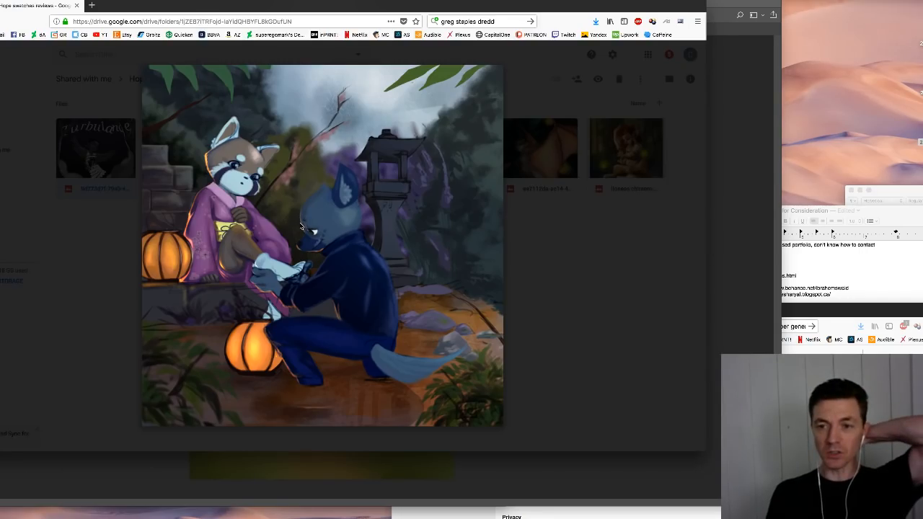
key("Left")
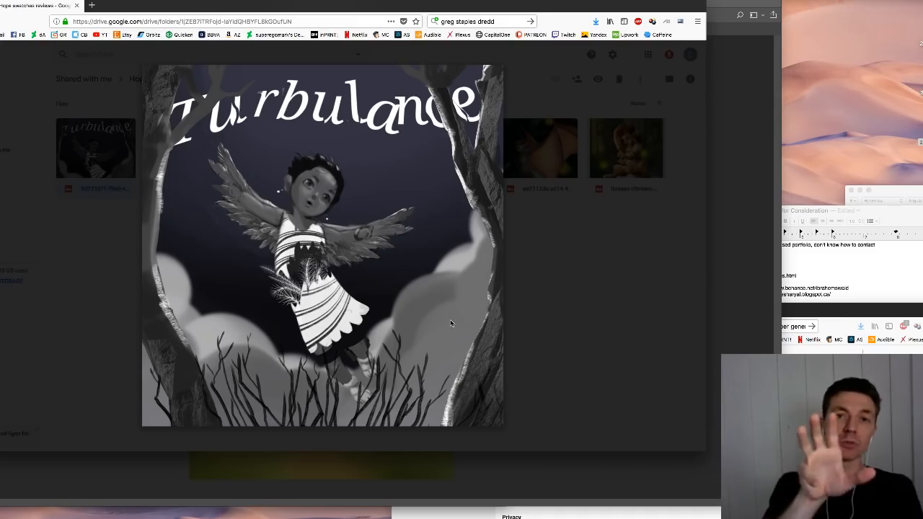
key("Right")
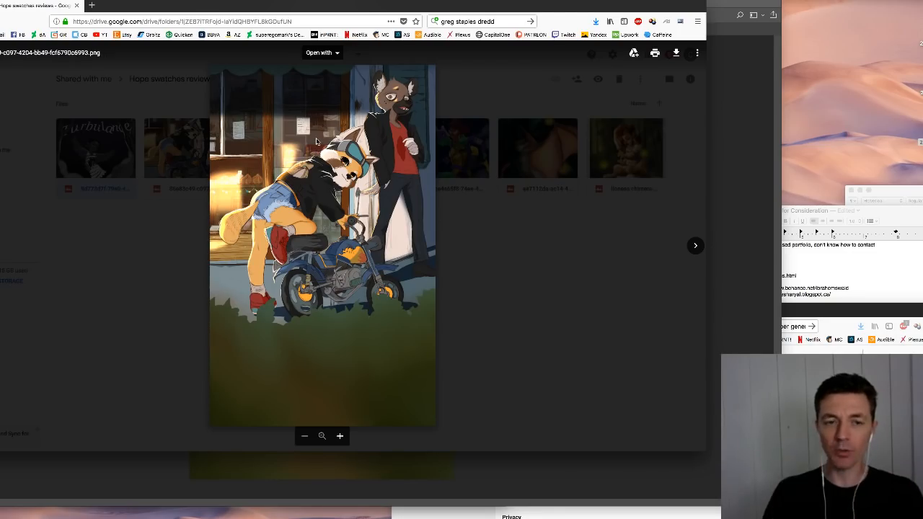
key("Right")
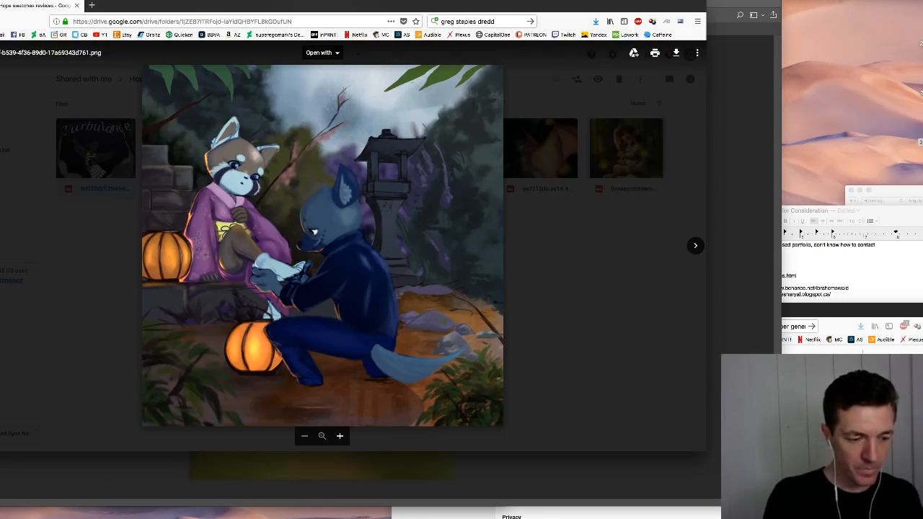
- Switch to OBS and change the live scene to Logitech Cam
key("super+Tab")
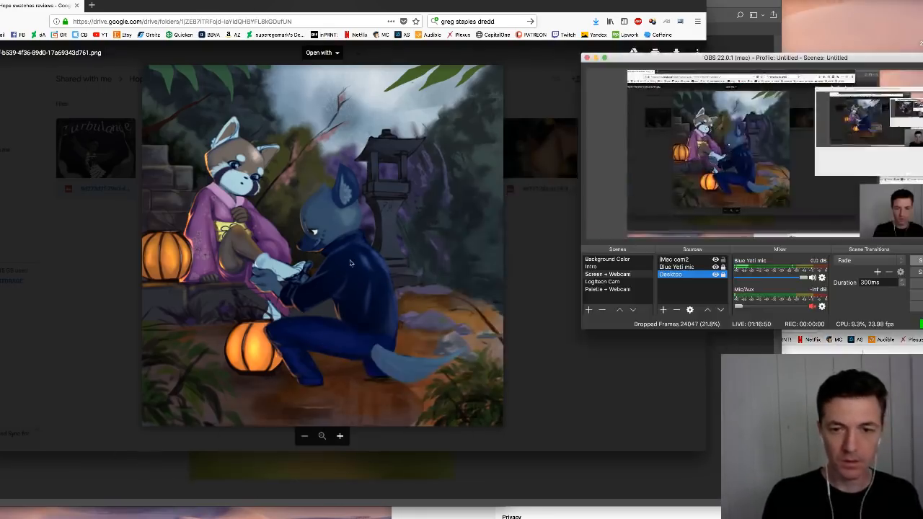
left_click(616, 281)
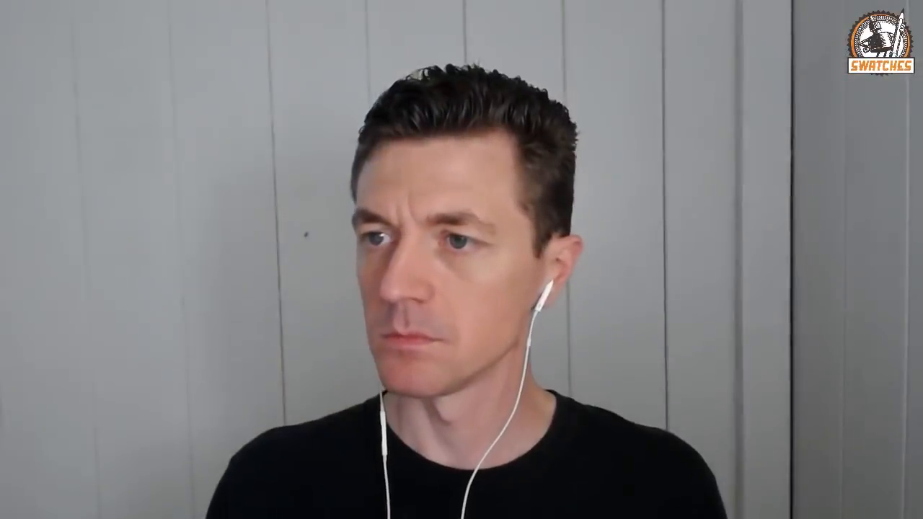
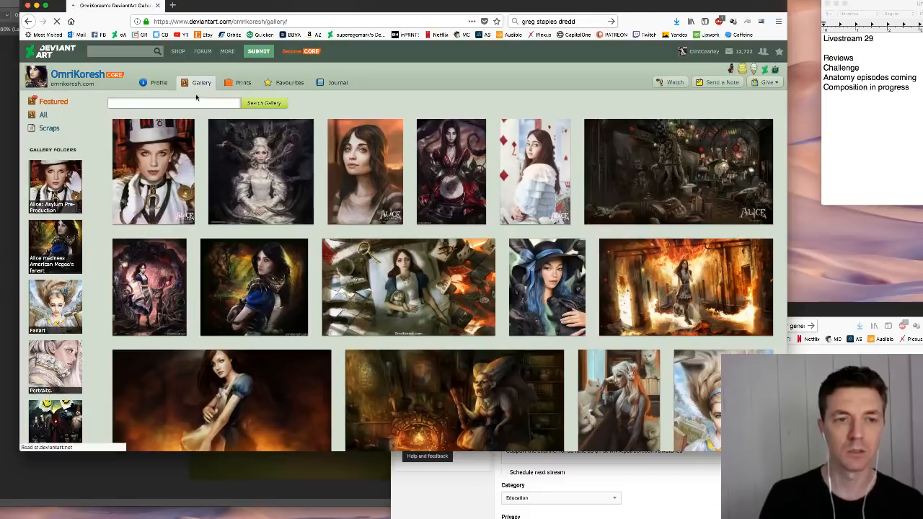
- Open the gallery artist's DeviantArt profile and make the browser window taller to show more of the Dark Wonderland painting
left_click(151, 87)
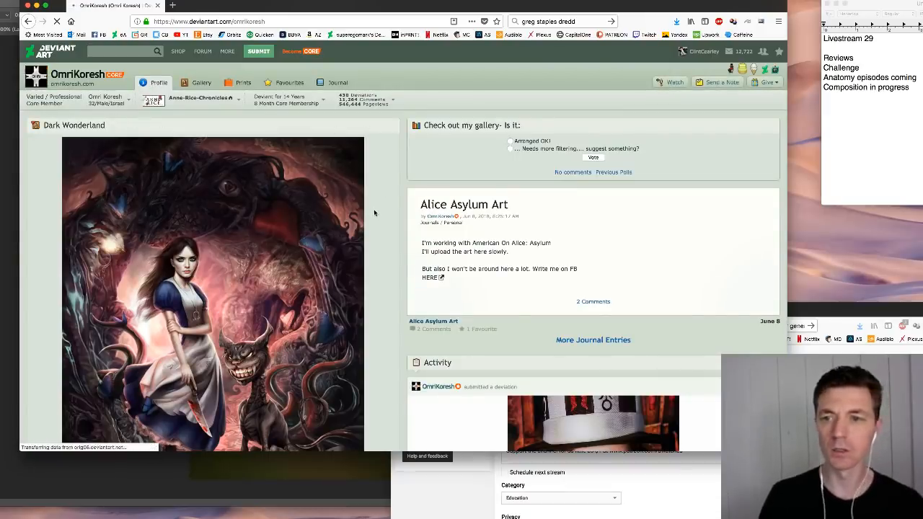
scroll(380, 210, "down", 4)
scroll(380, 213, "up", 3)
scroll(380, 213, "up", 1)
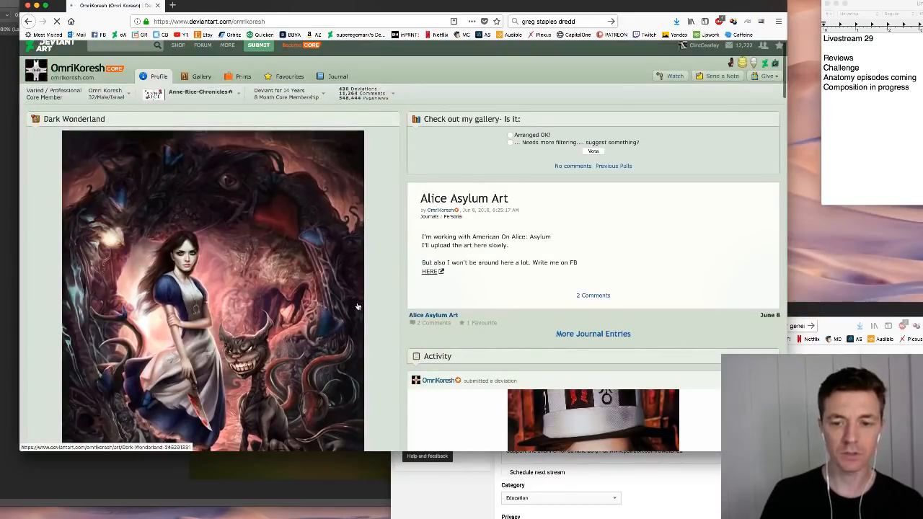
left_click_drag(787, 451, 785, 496)
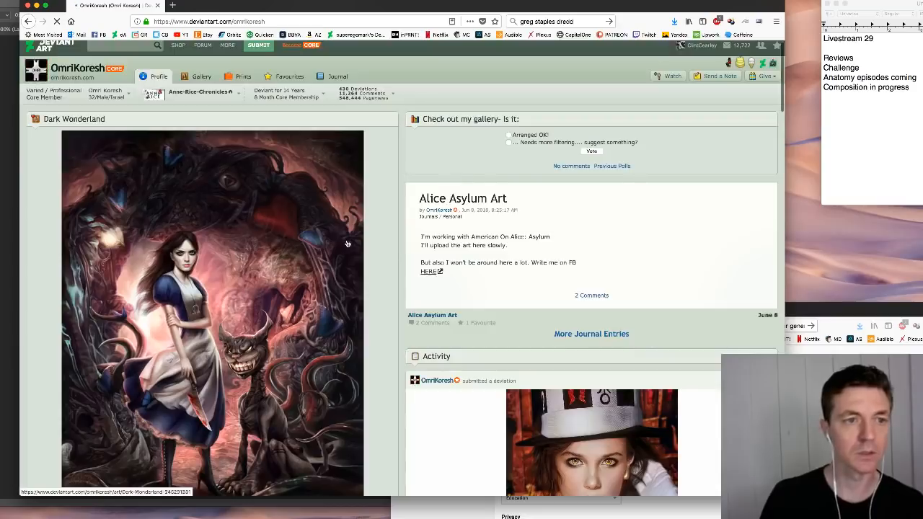
- Look through the profile's featured painting, Alice: Asylum Pre-Production folder, newest deviations and recent activity
scroll(346, 244, "down", 4)
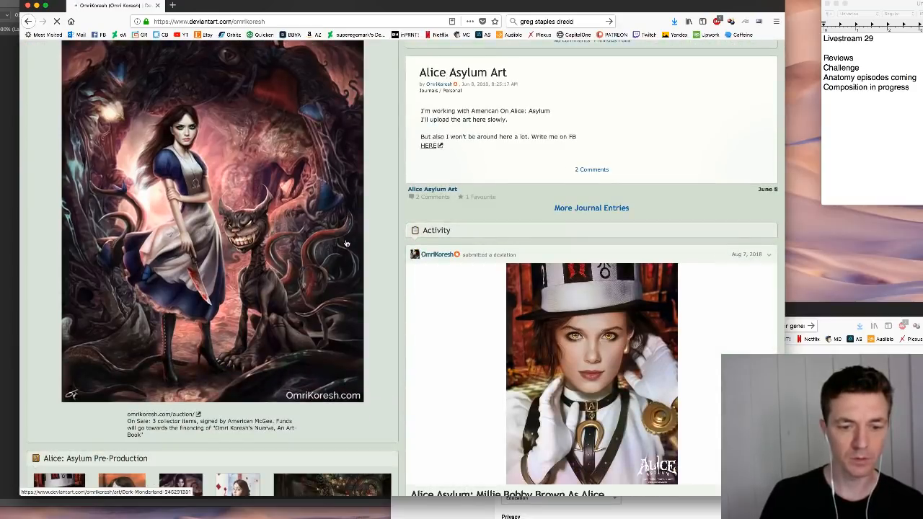
scroll(384, 417, "down", 3)
scroll(398, 409, "down", 3)
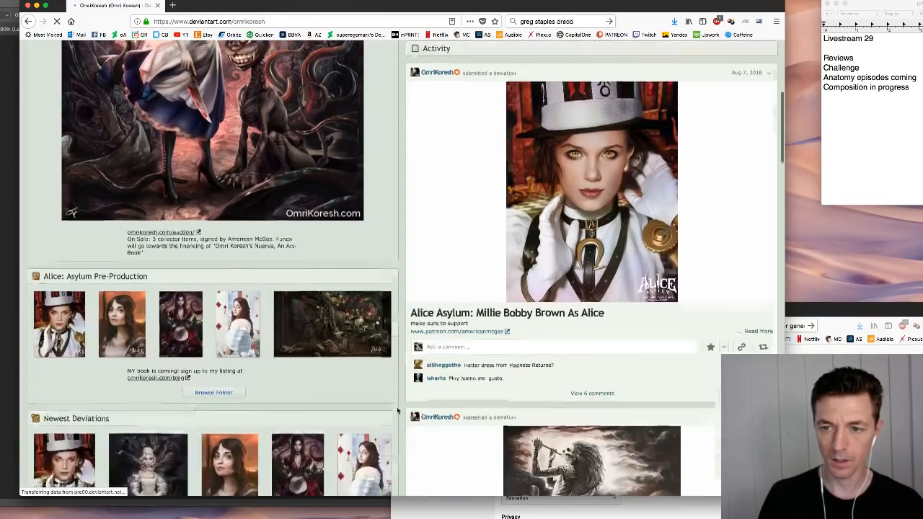
scroll(397, 409, "down", 1)
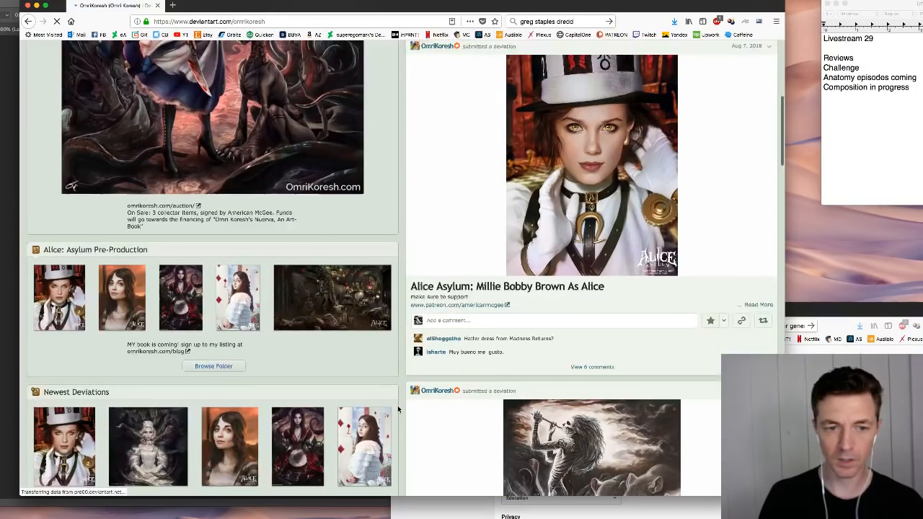
scroll(398, 409, "down", 10)
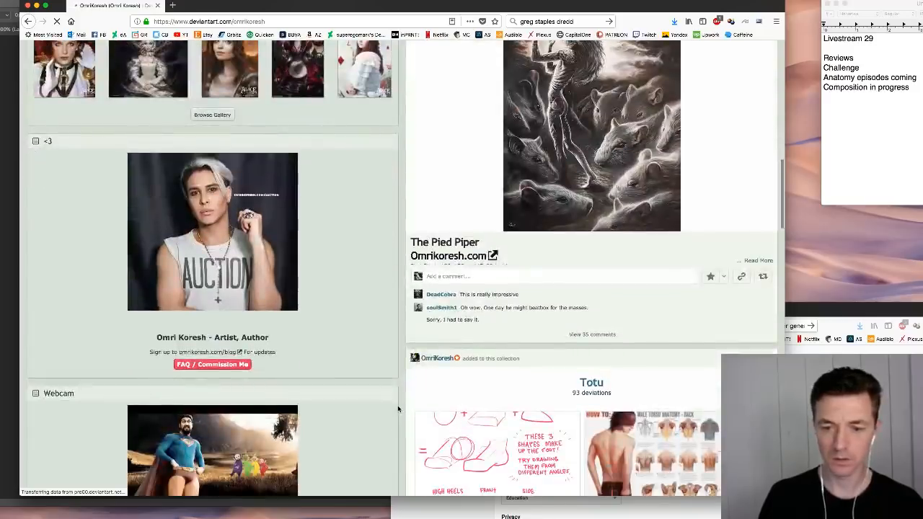
scroll(398, 409, "up", 15)
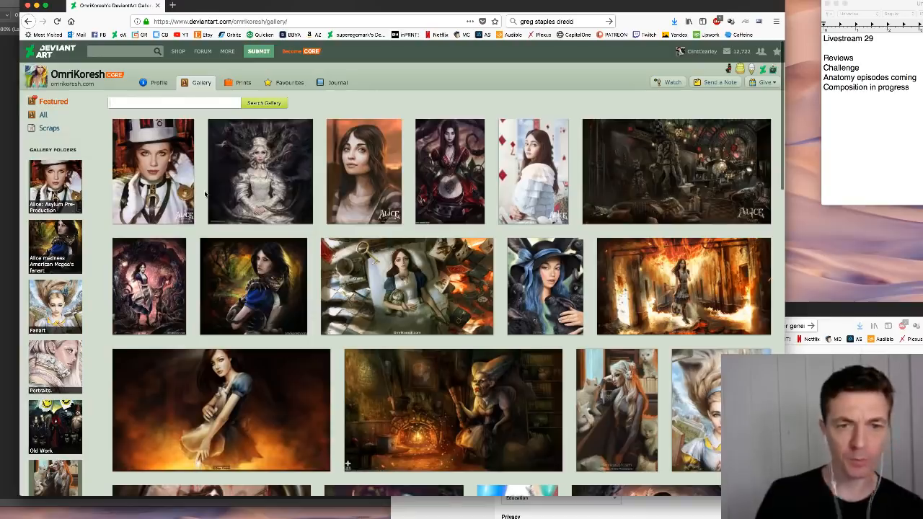
- Open "Alice Asylum: I'd like to forget what you did." from the gallery, check its page and return to the gallery
left_click(594, 172)
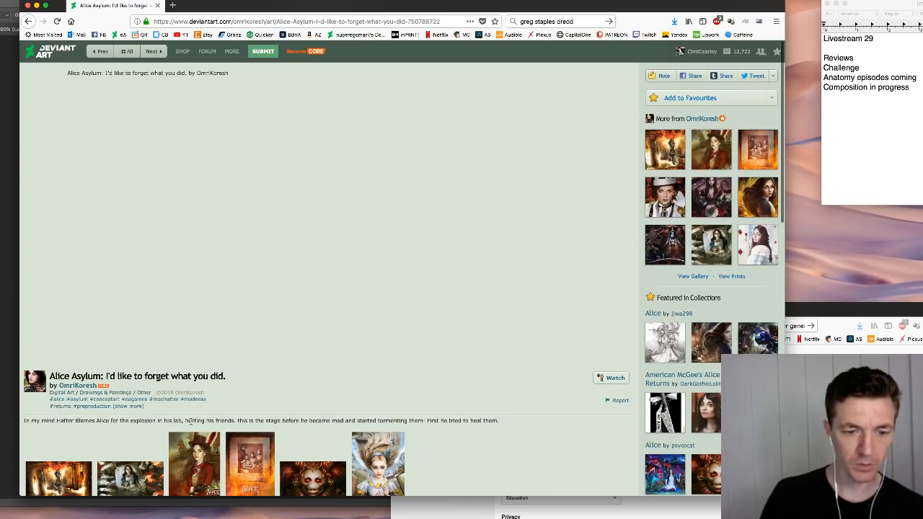
scroll(254, 422, "down", 1)
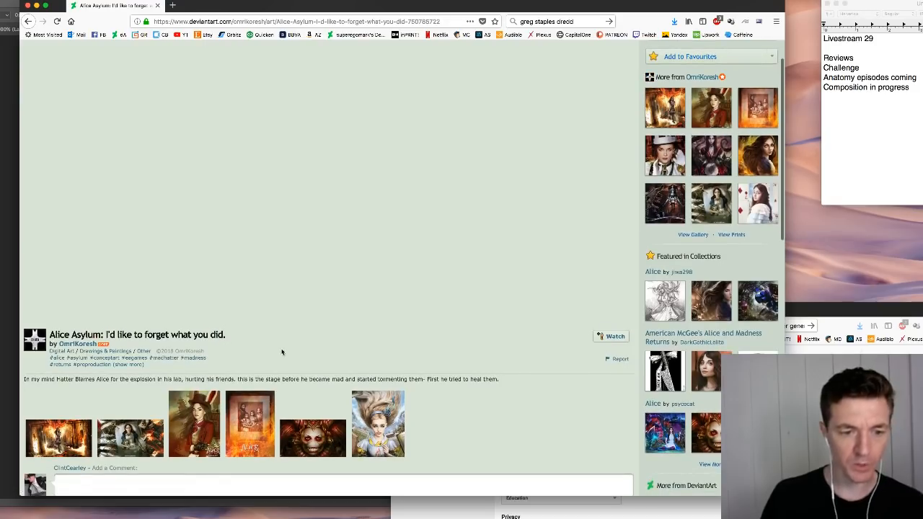
scroll(285, 348, "up", 1)
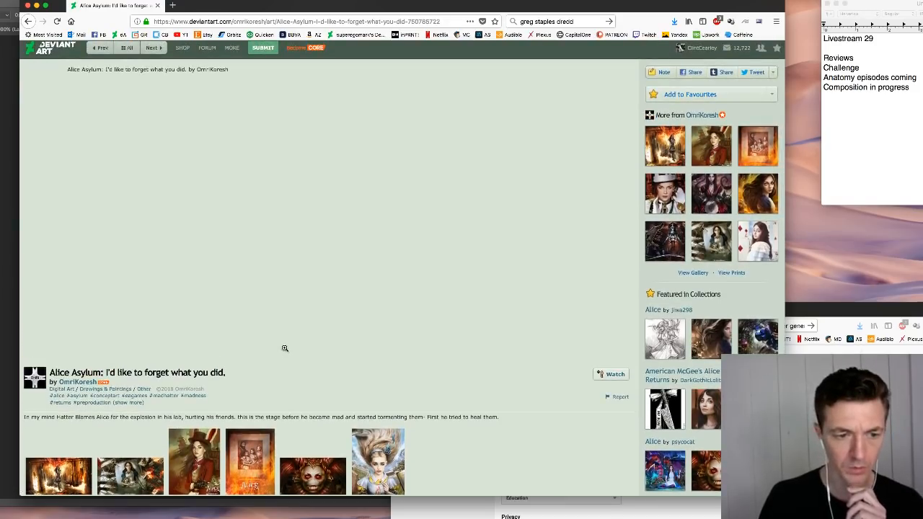
scroll(285, 348, "up", 1)
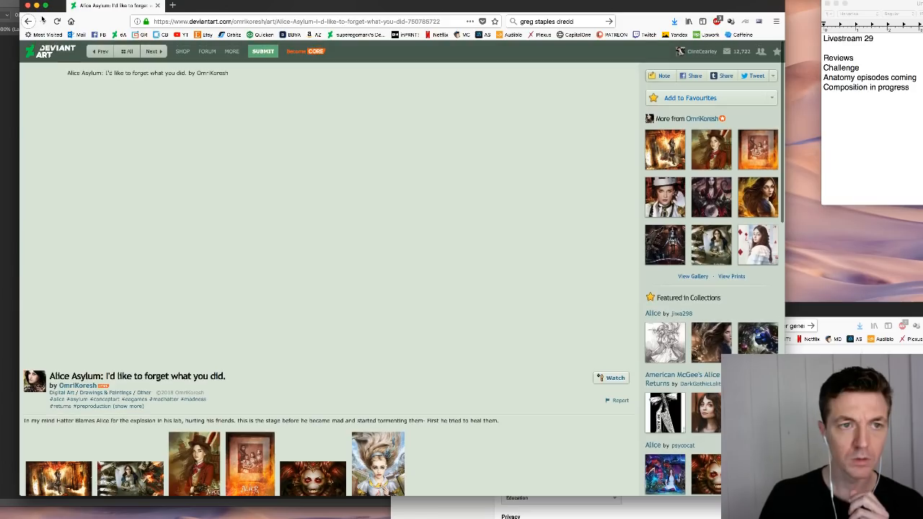
left_click(28, 21)
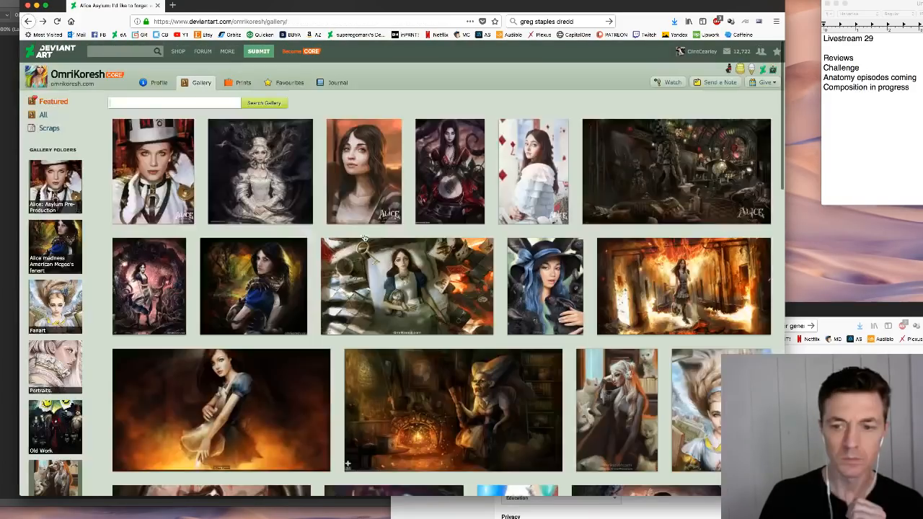
- Open "Alice Asylum: Millie Bobby Brown As Alice" from the gallery and look over the portrait, description and comments
left_click(164, 183)
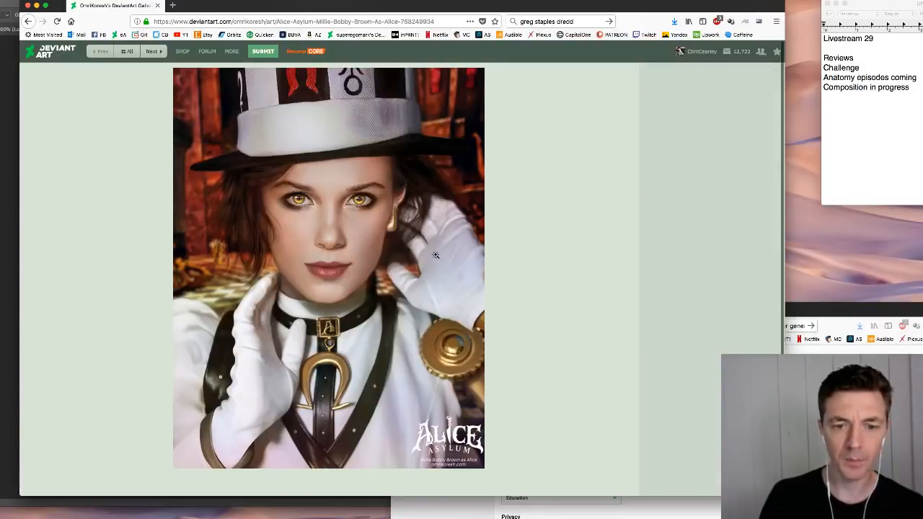
scroll(441, 253, "down", 2)
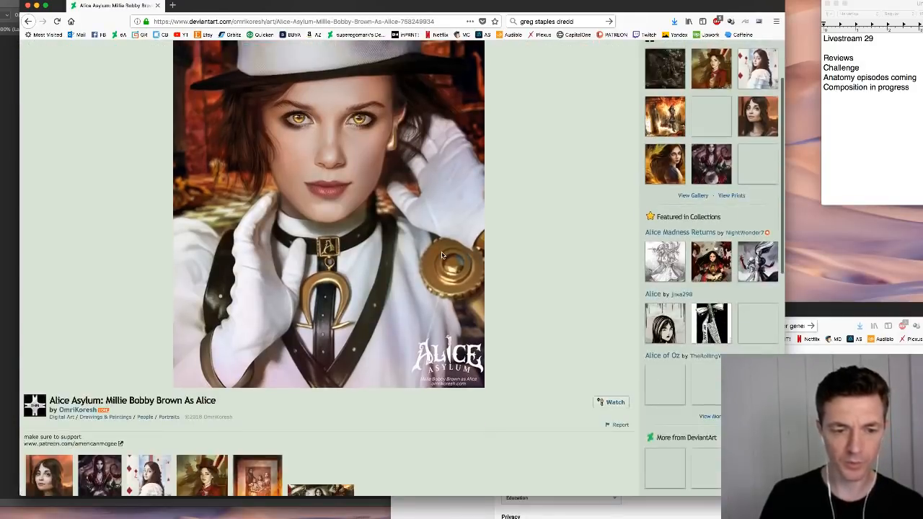
scroll(442, 255, "up", 2)
scroll(442, 255, "down", 5)
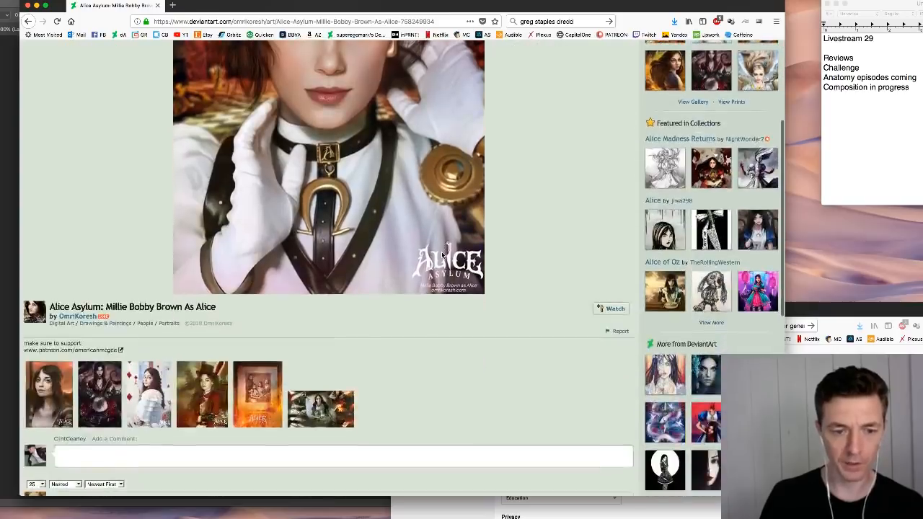
scroll(442, 255, "down", 4)
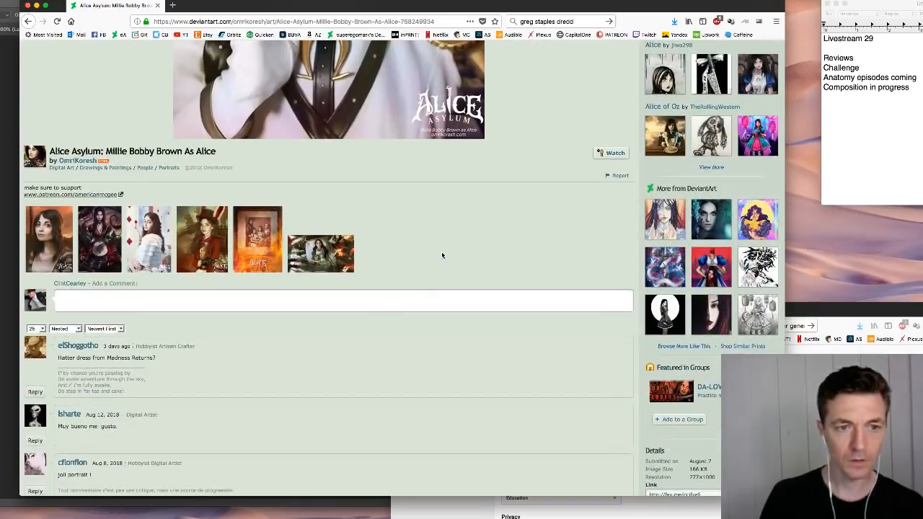
scroll(442, 255, "up", 8)
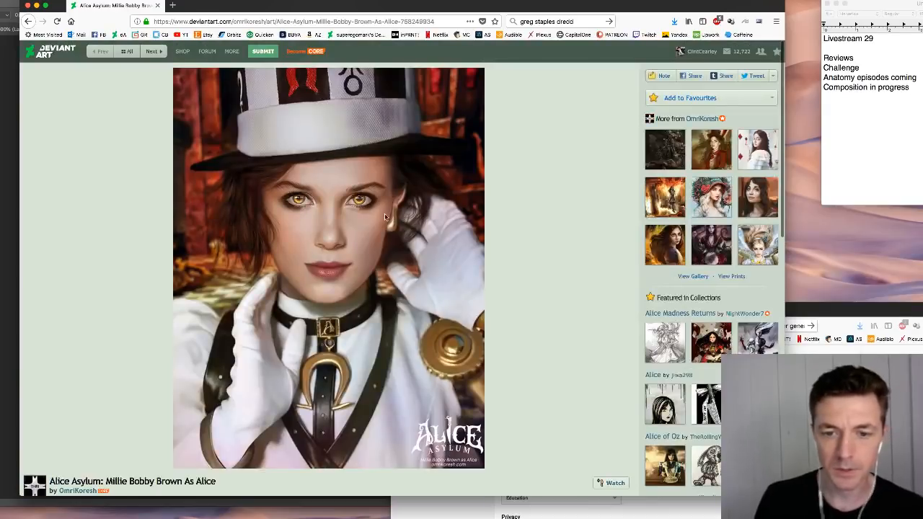
- Enlarge the top-hat portrait, examine its face, hat, gloves and costume details, and return to the artist's gallery
left_click(385, 216)
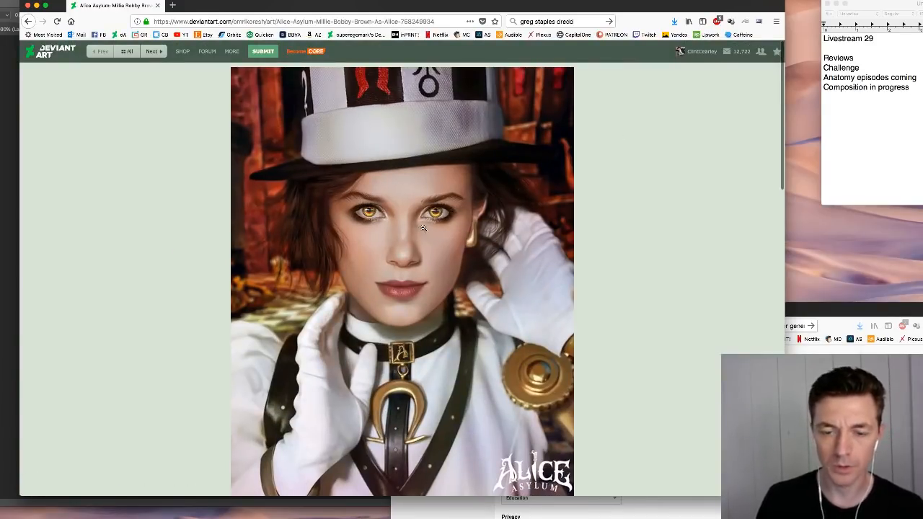
scroll(415, 231, "down", 1)
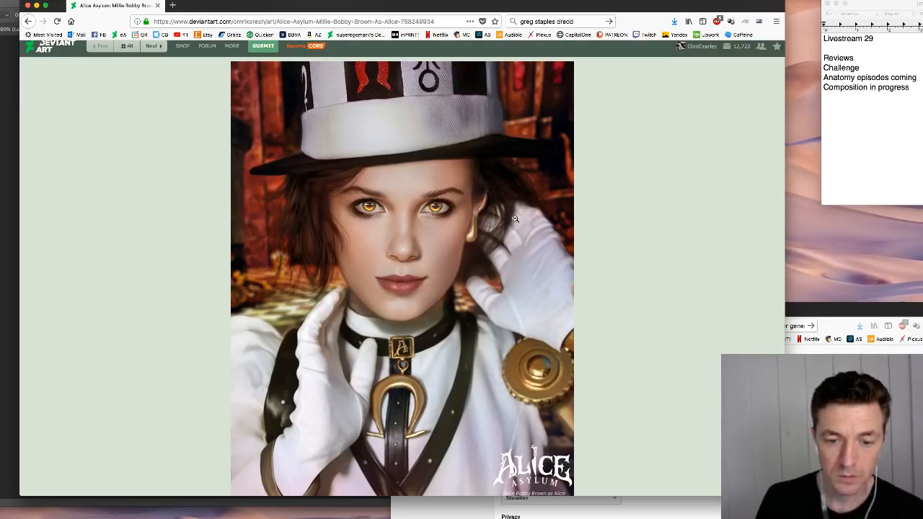
scroll(515, 218, "down", 3)
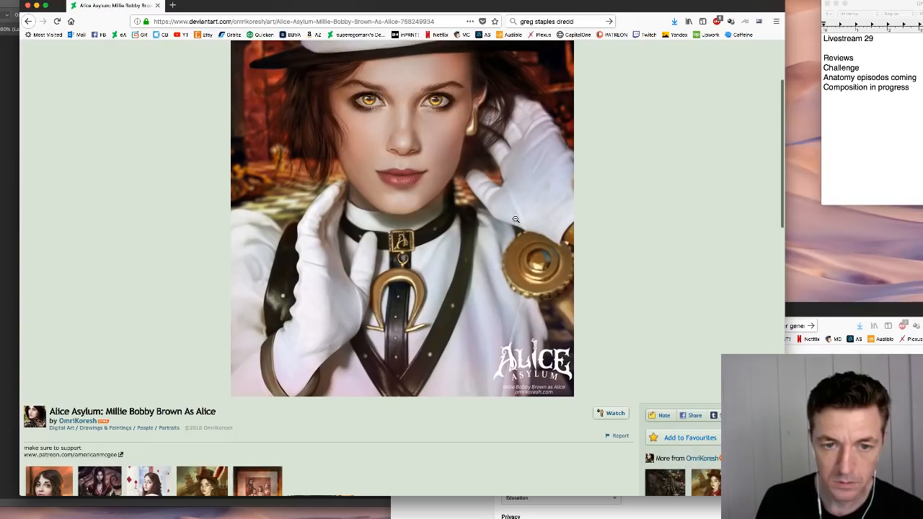
scroll(515, 219, "up", 3)
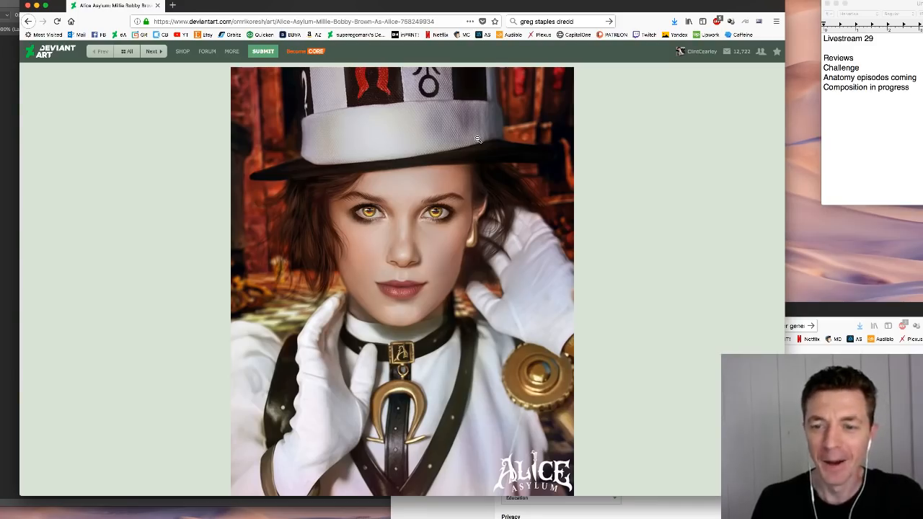
scroll(460, 208, "down", 2)
scroll(460, 208, "down", 2)
scroll(460, 208, "up", 4)
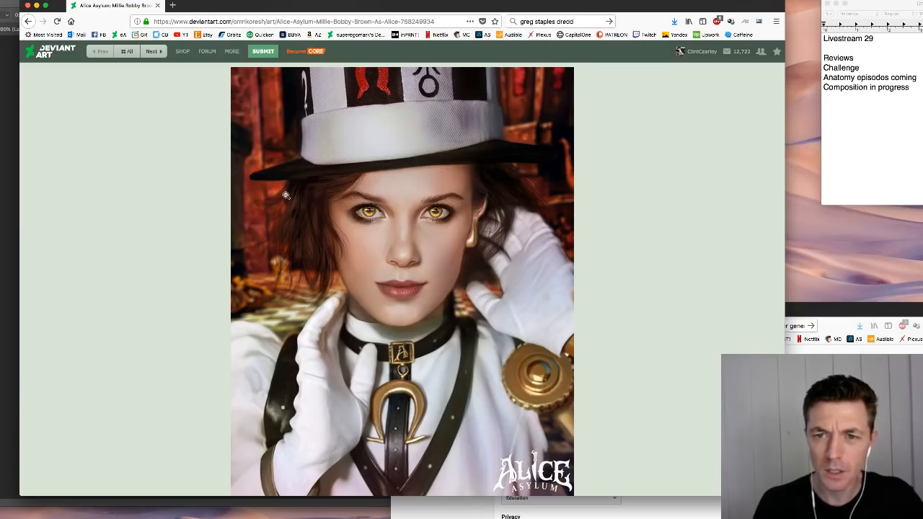
scroll(282, 194, "down", 3)
scroll(275, 192, "up", 3)
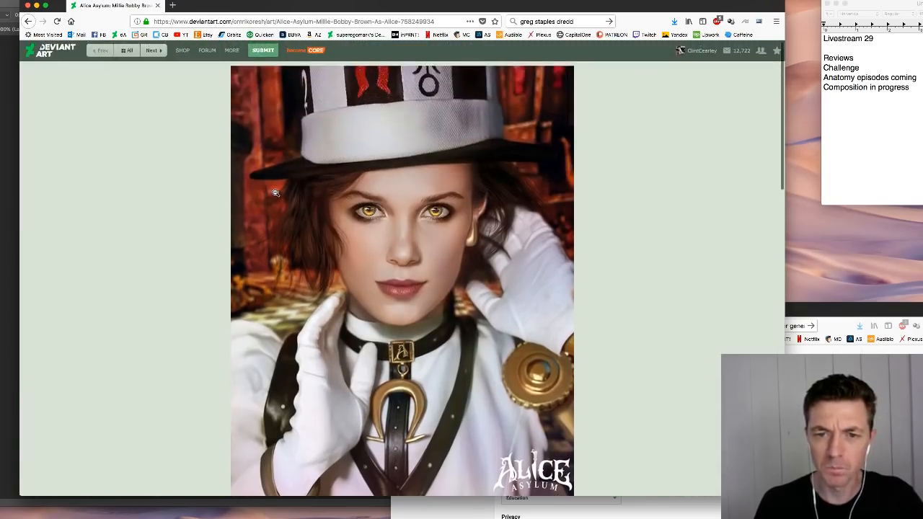
scroll(276, 193, "down", 2)
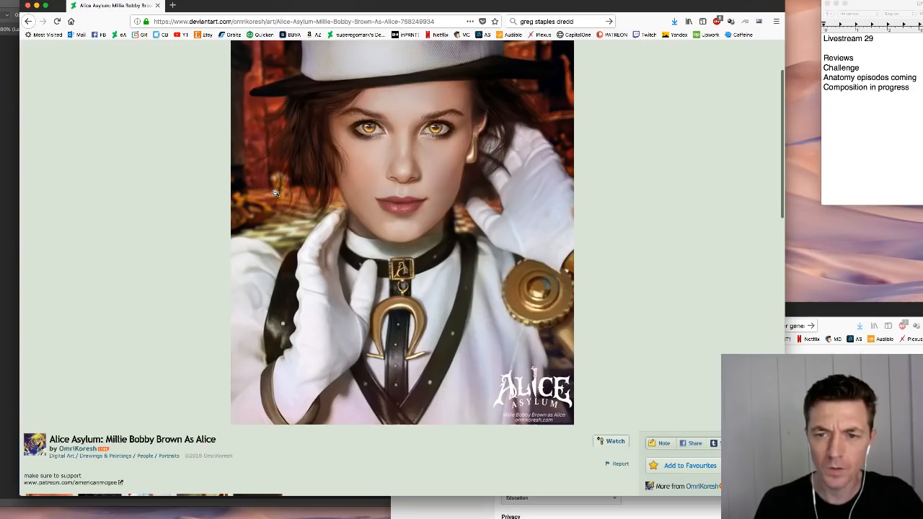
scroll(276, 193, "up", 2)
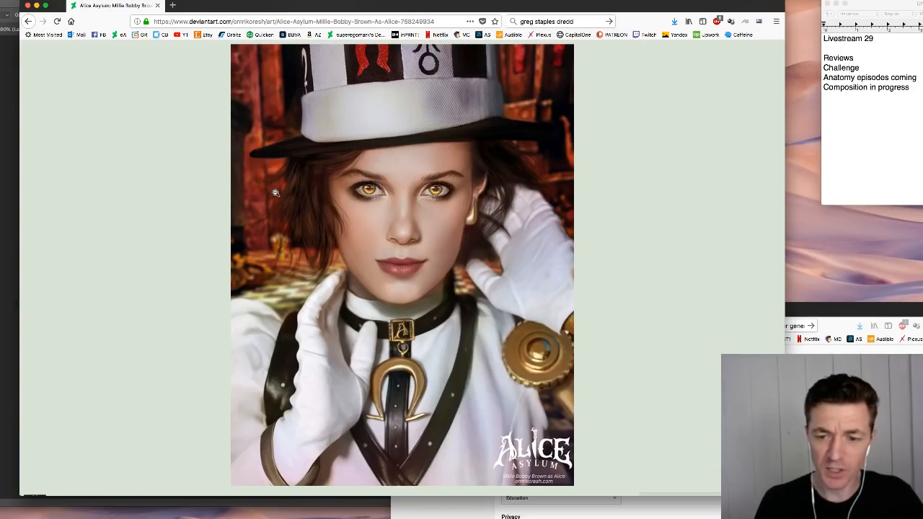
scroll(275, 193, "up", 1)
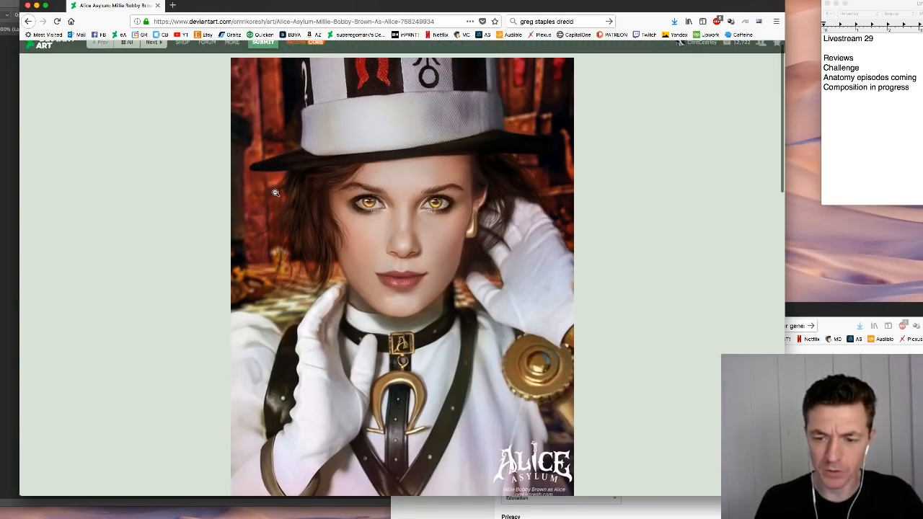
left_click(127, 43)
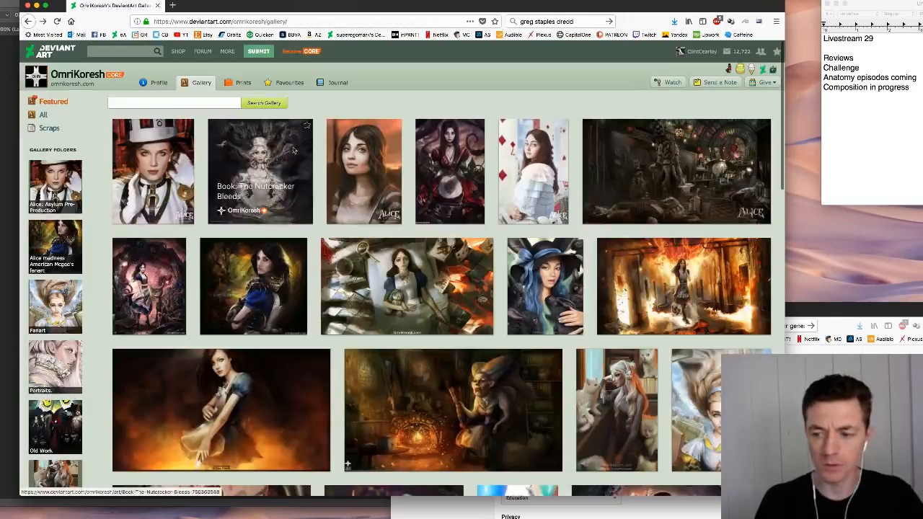
- Open "Book: The Nutcracker Bleeds" from the gallery and examine the whole painting with its description
left_click(270, 194)
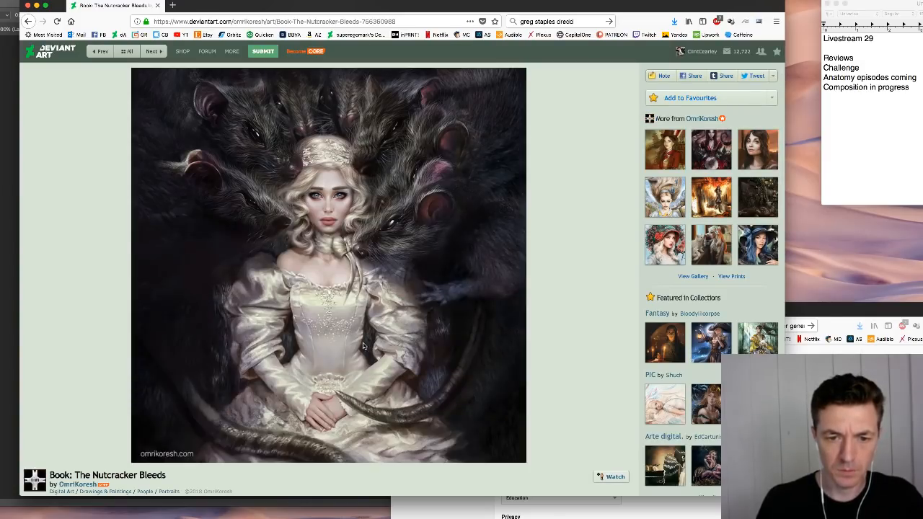
scroll(347, 321, "down", 1)
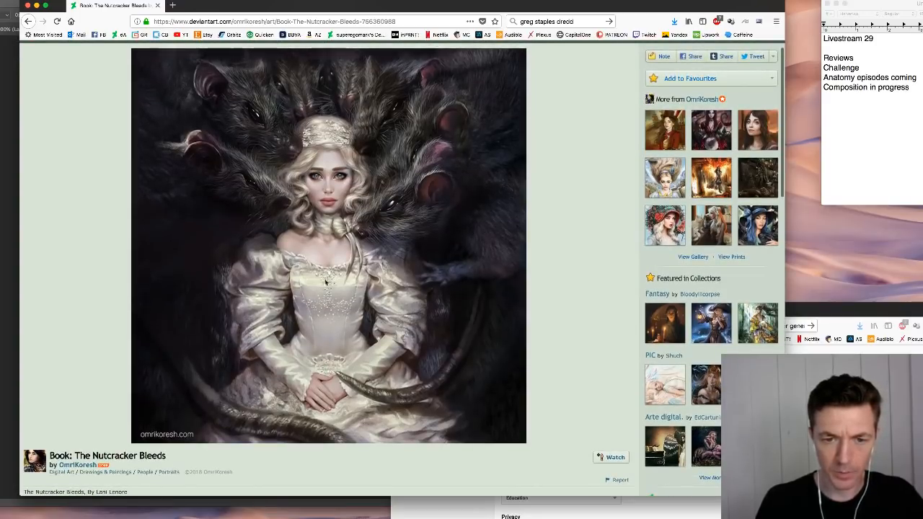
scroll(414, 300, "down", 4)
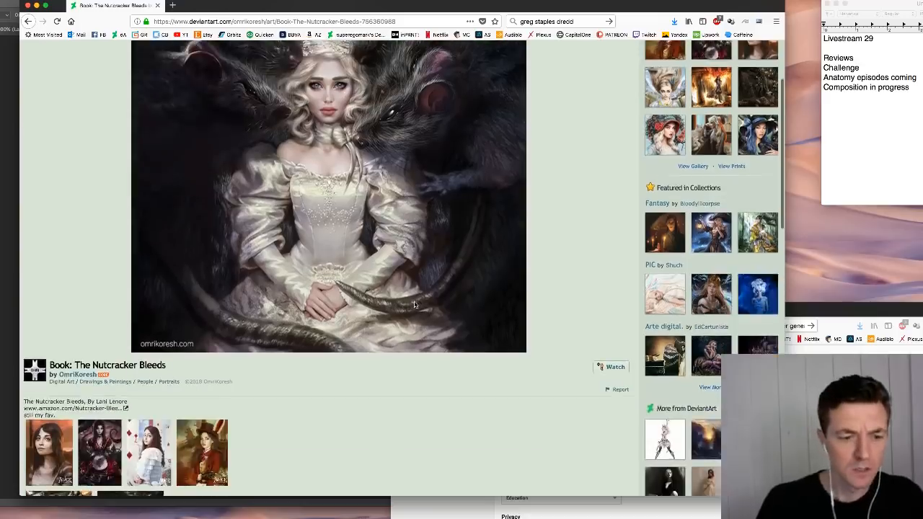
scroll(414, 305, "up", 5)
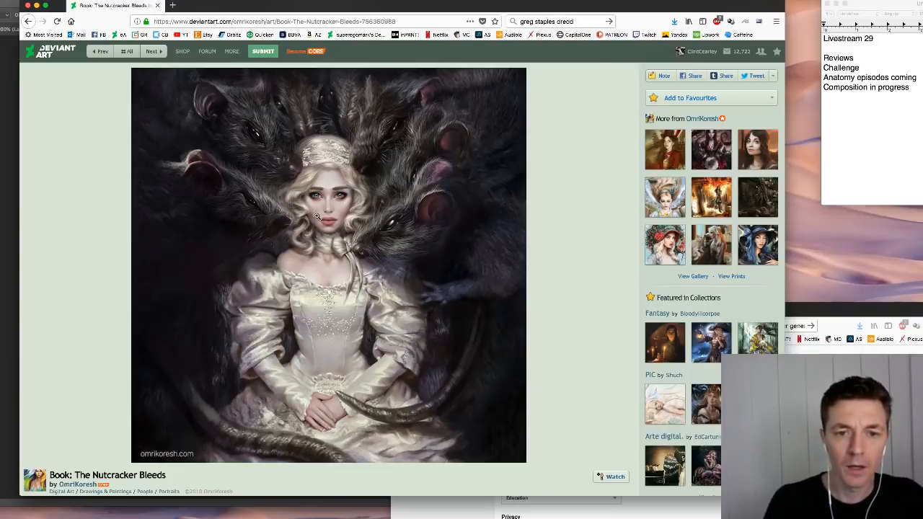
- Open the Nutcracker painting as a full image, zoom to 150% and inspect the woman, rats and satin dress
left_click(316, 216)
right_click(401, 239)
key("Escape")
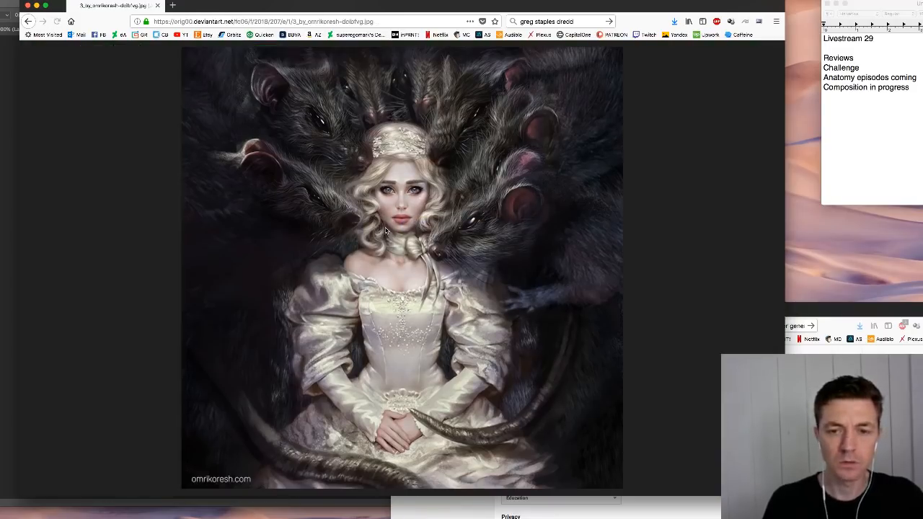
key("ctrl+plus")
key("ctrl+plus")
key("ctrl+plus")
key("ctrl+plus")
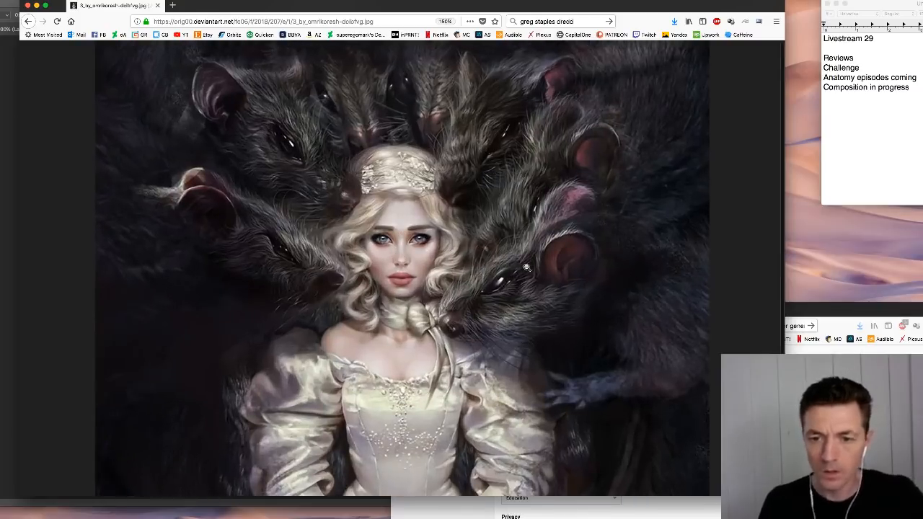
scroll(526, 267, "down", 5)
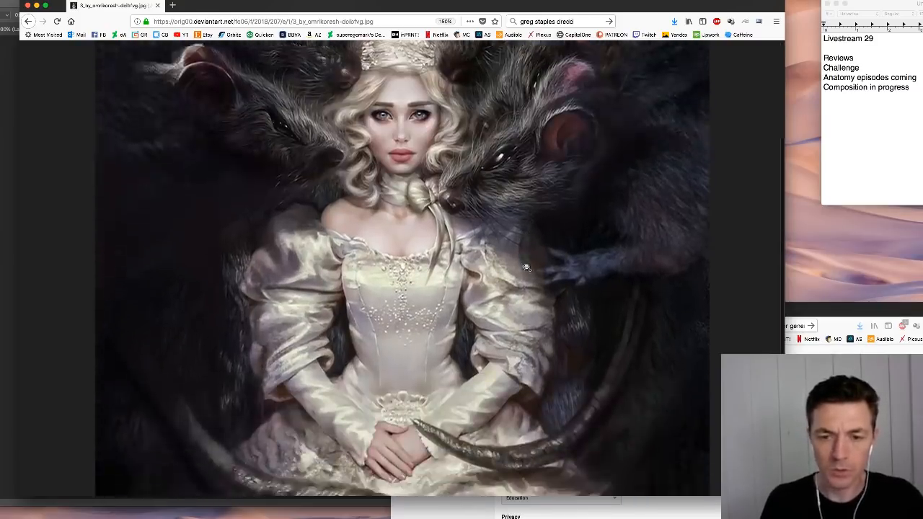
- View the whole Nutcracker painting at normal size, enlarge it to 170%, and examine the face, rats and satin dress
scroll(526, 268, "up", 5)
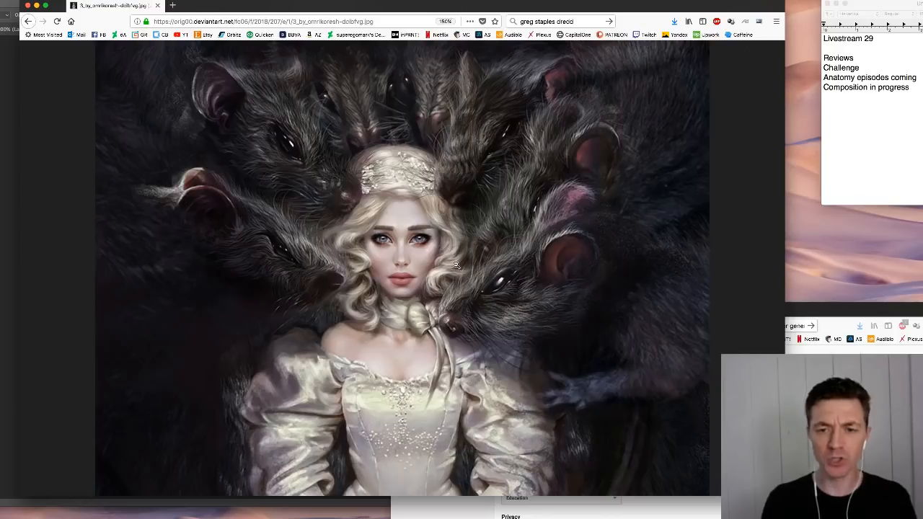
key("super+0")
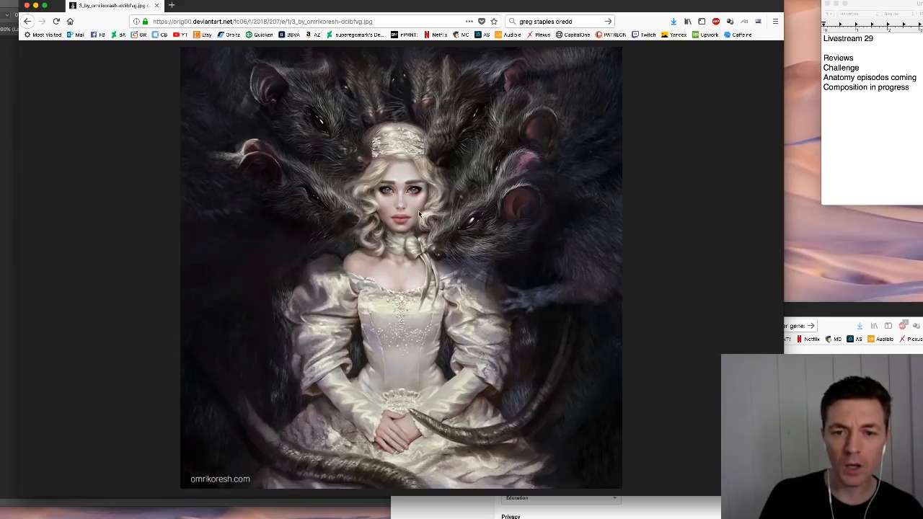
key("super+plus")
key("super+plus")
key("super+plus")
key("super+plus")
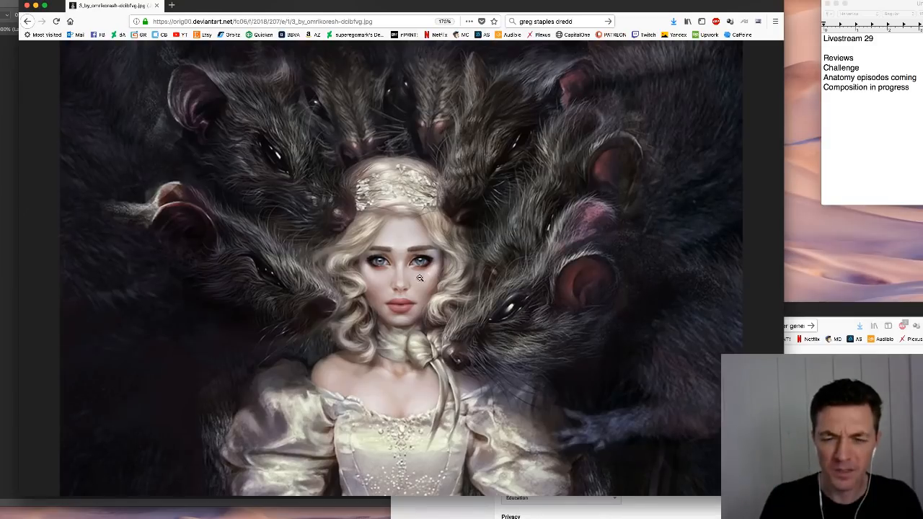
scroll(419, 278, "down", 2)
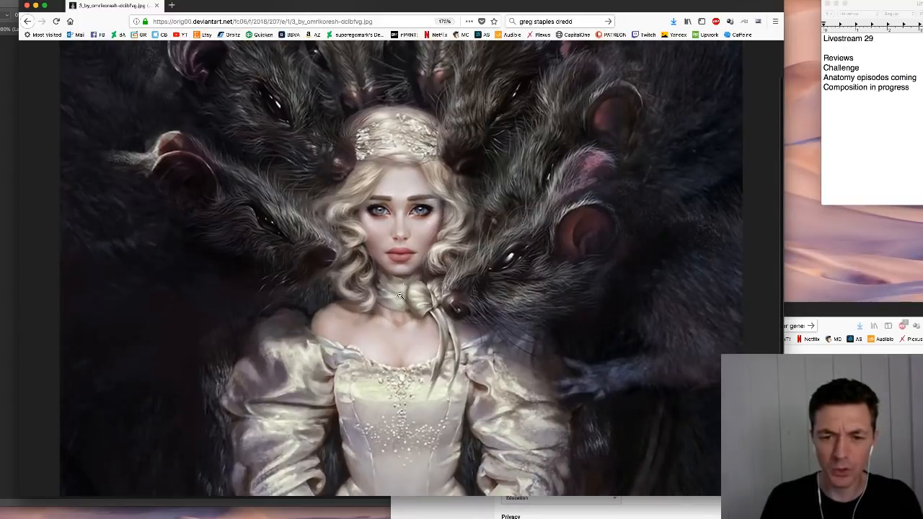
scroll(453, 339, "down", 3)
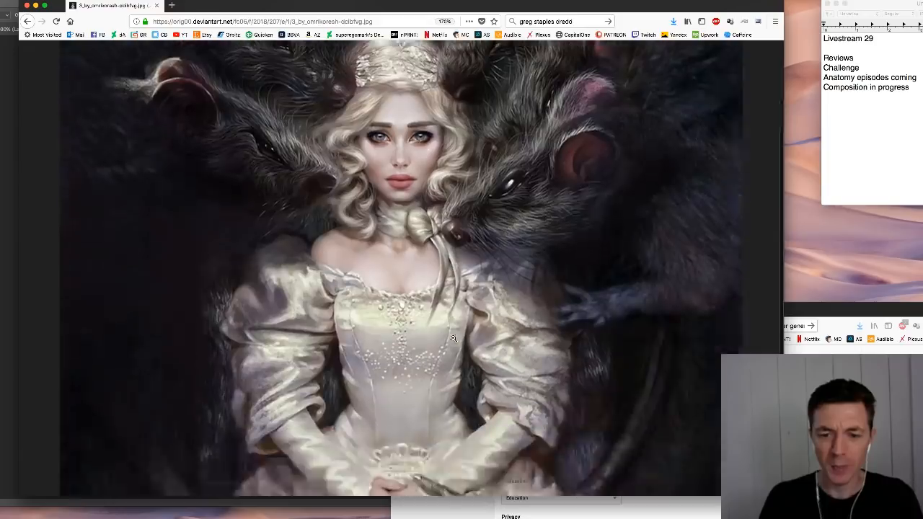
scroll(451, 339, "up", 5)
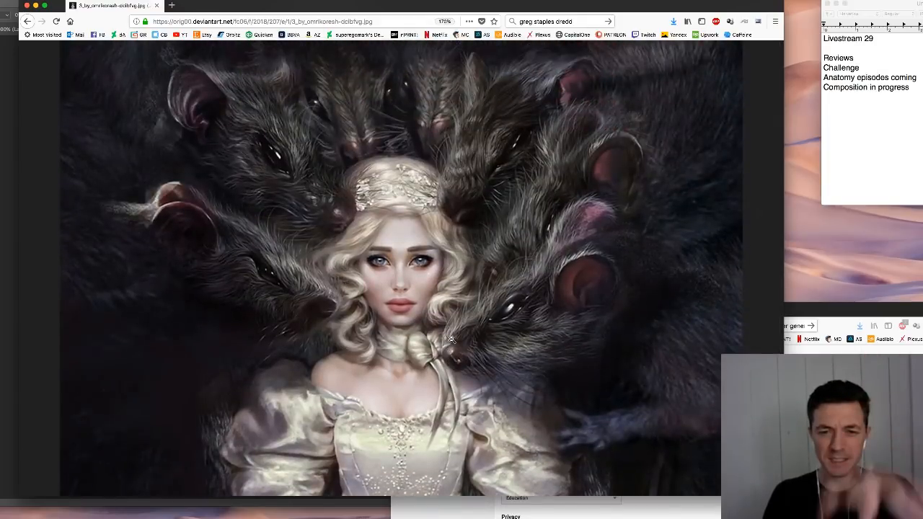
- Switch to Photoshop and create a new document 1500 pixels wide and 2000 pixels high
left_click(347, 214)
key("super+Tab")
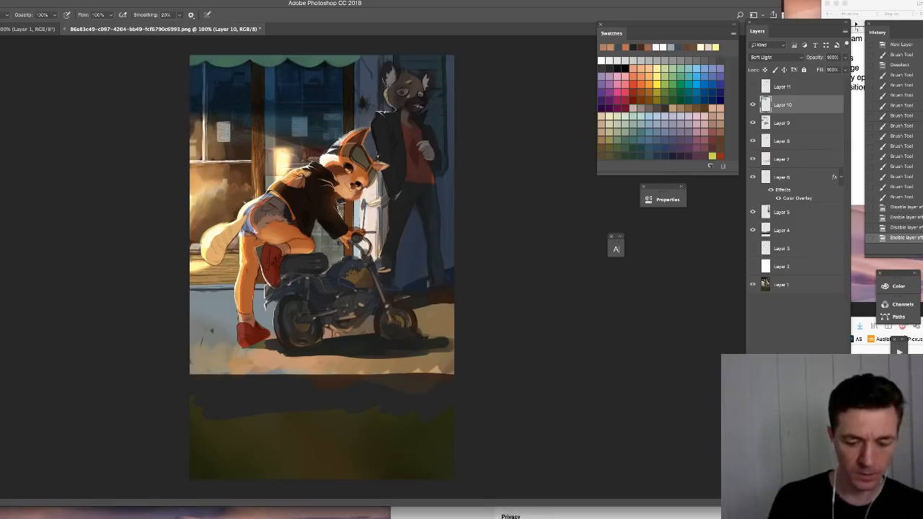
key("super+n")
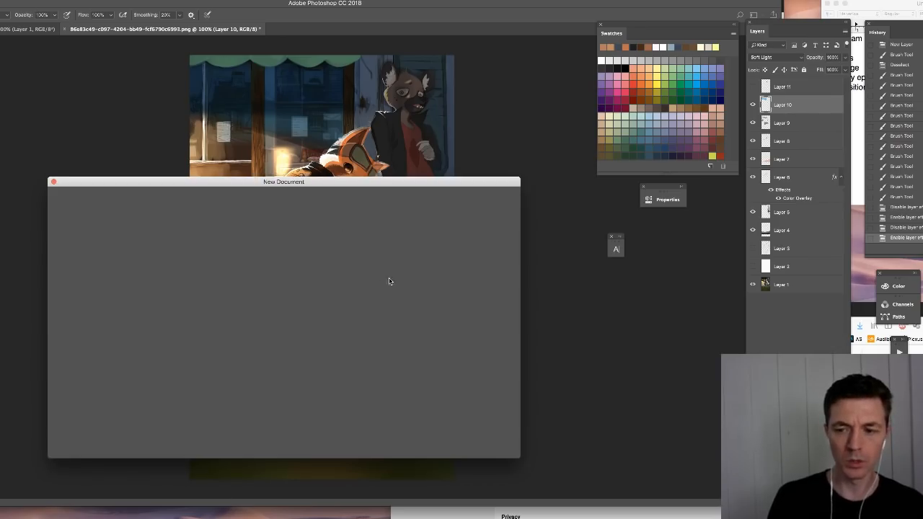
left_click_drag(411, 288, 382, 285)
type("2000")
key("shift+Tab")
type("15")
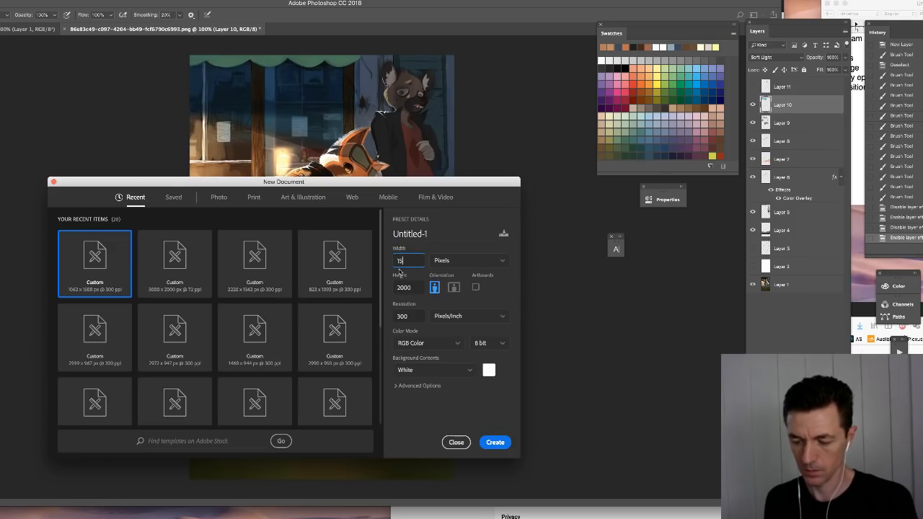
type("00")
key("Return")
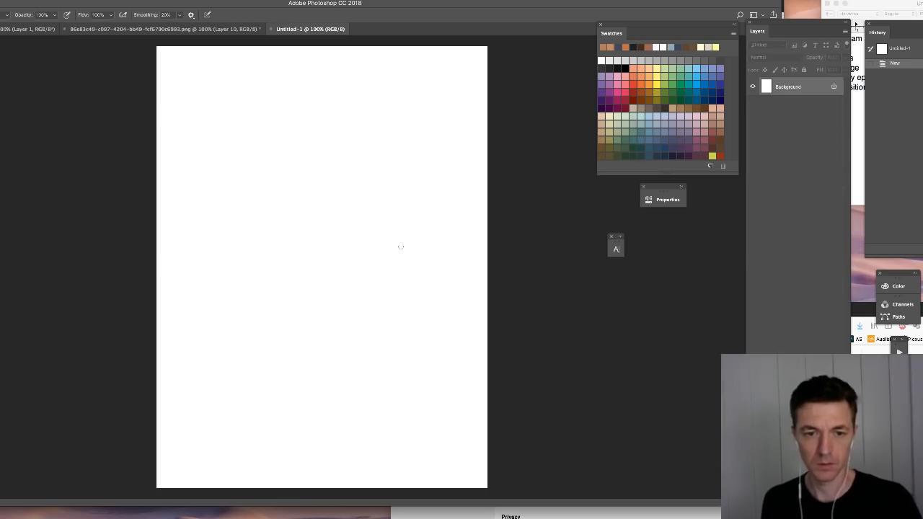
- Switch to the browser, place its window beside the blank canvas, show the whole Nutcracker painting at normal size, and return to Photoshop
key("super+Tab")
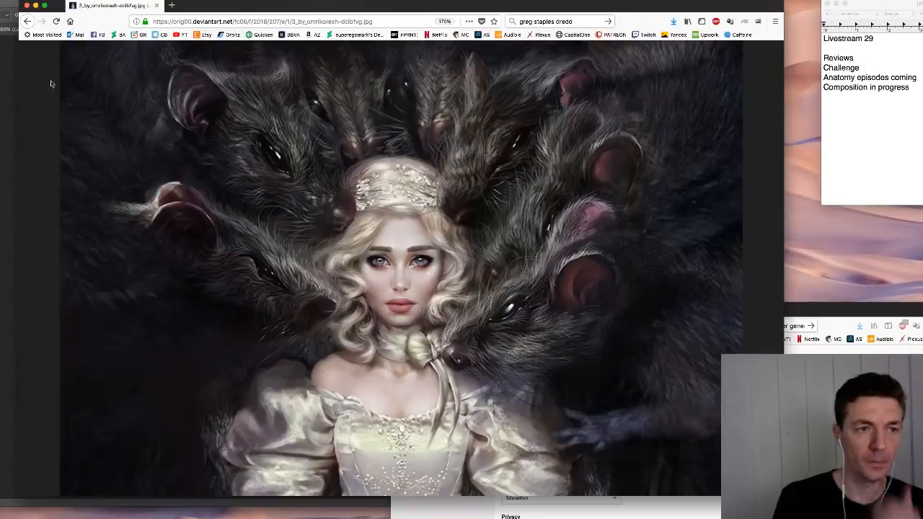
left_click_drag(291, 9, 532, 8)
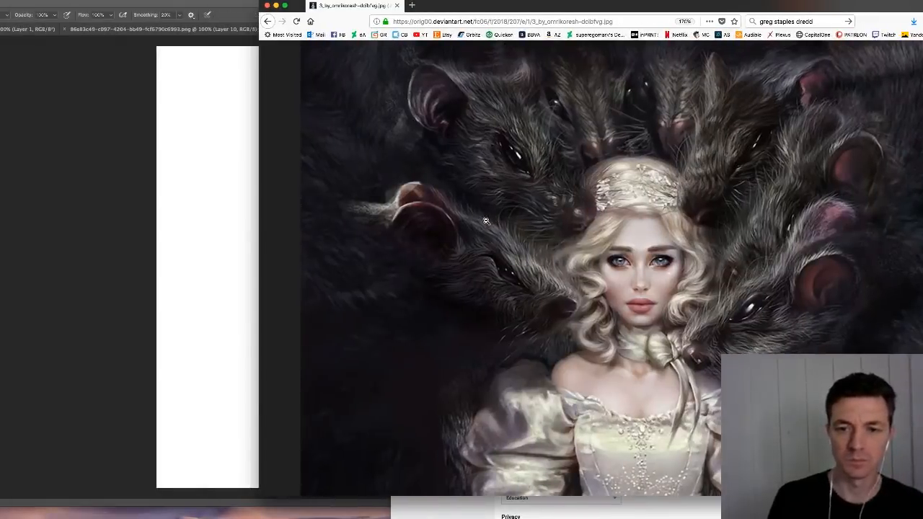
left_click(228, 215)
left_click(859, 323)
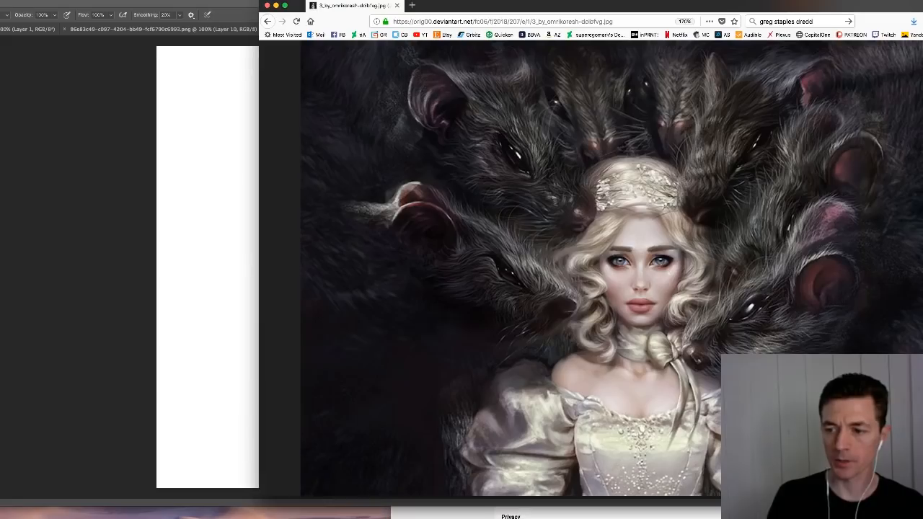
left_click(452, 259)
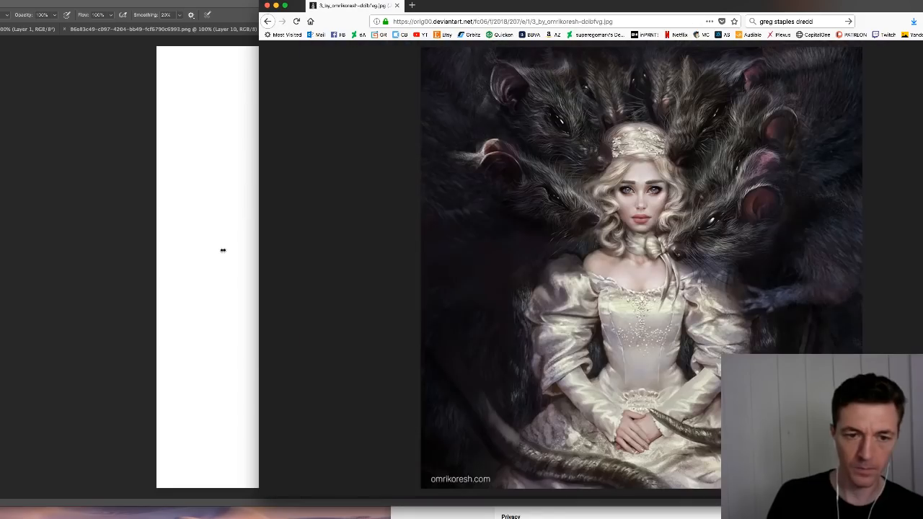
right_click(534, 225)
left_click(470, 210)
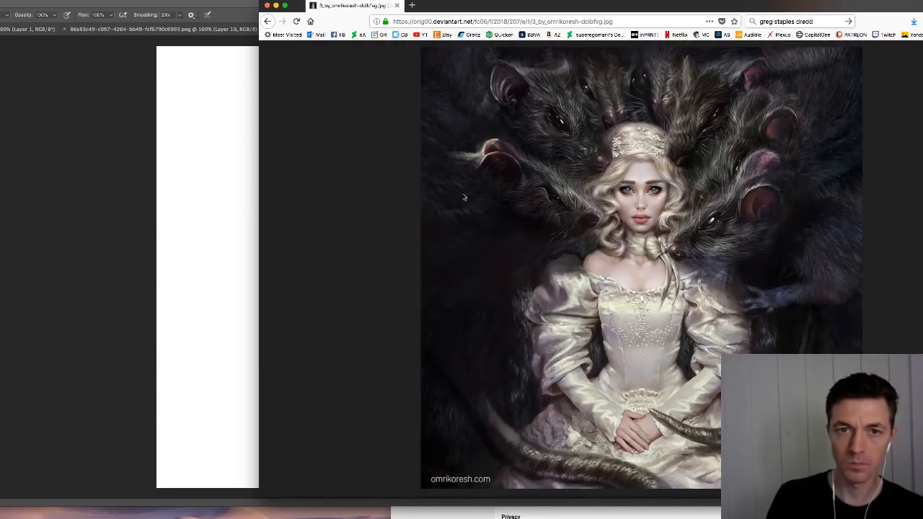
left_click(216, 181)
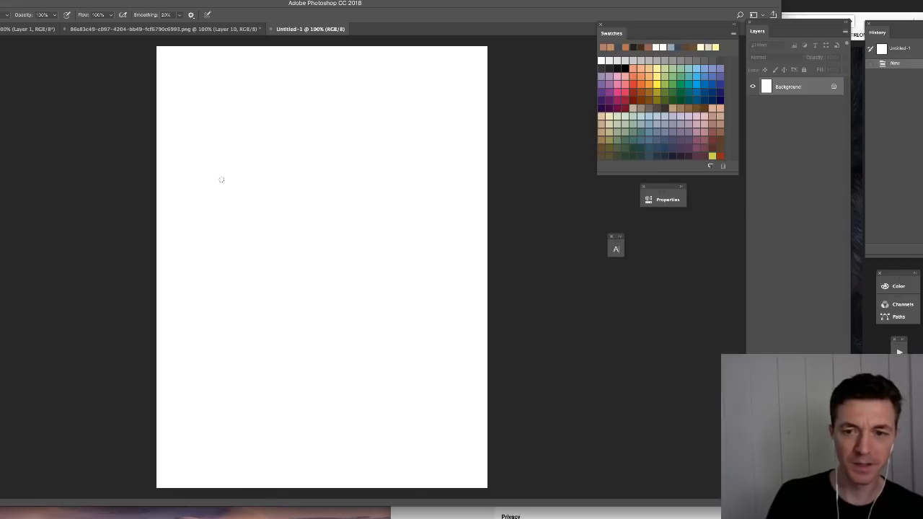
- Reopen the full Nutcracker image from its artwork page beside the blank Photoshop canvas and move the browser back over the canvas
left_click(687, 211)
left_click(268, 21)
mouse_move(465, 5)
left_mouse_down()
mouse_move(377, 6)
mouse_move(452, 5)
left_mouse_up()
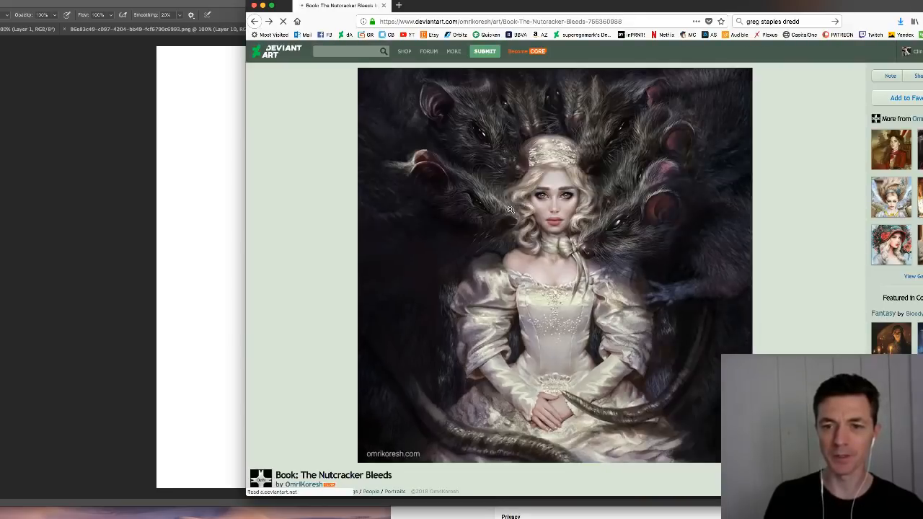
left_click_drag(473, 213, 577, 267)
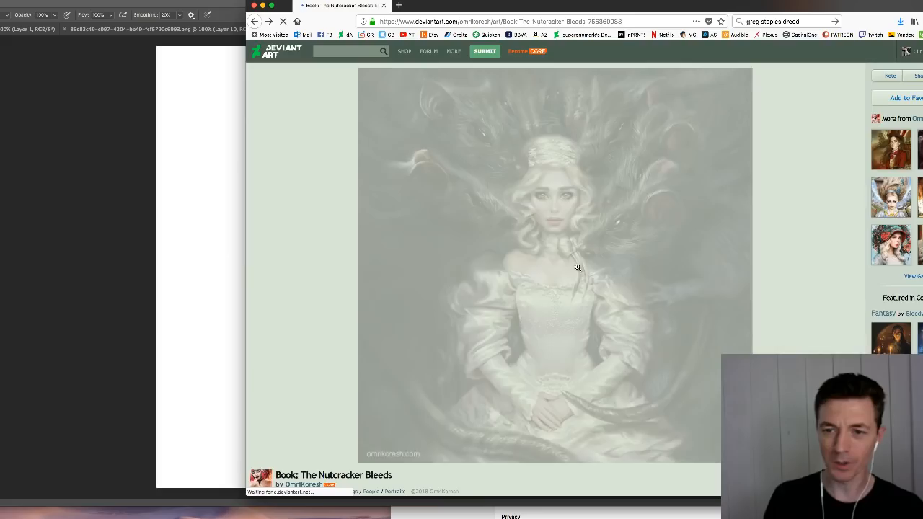
right_click(566, 255)
left_click(588, 258)
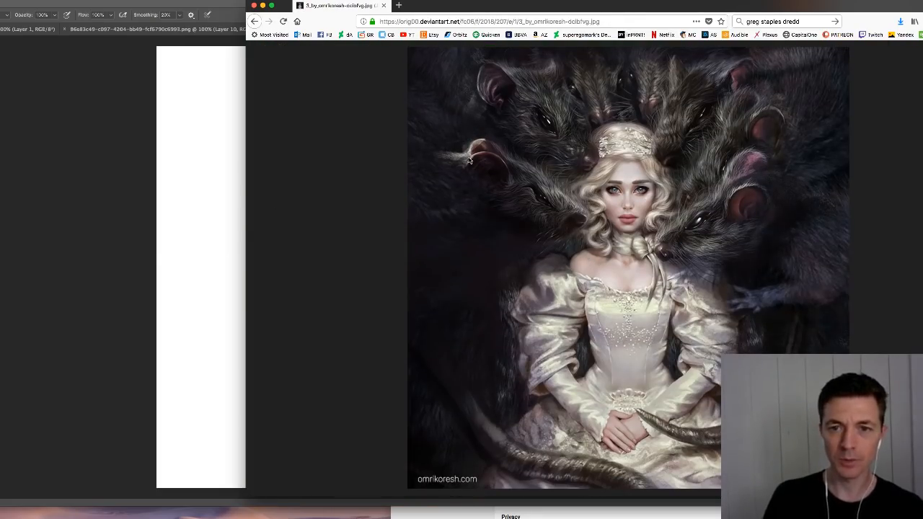
left_click(200, 238)
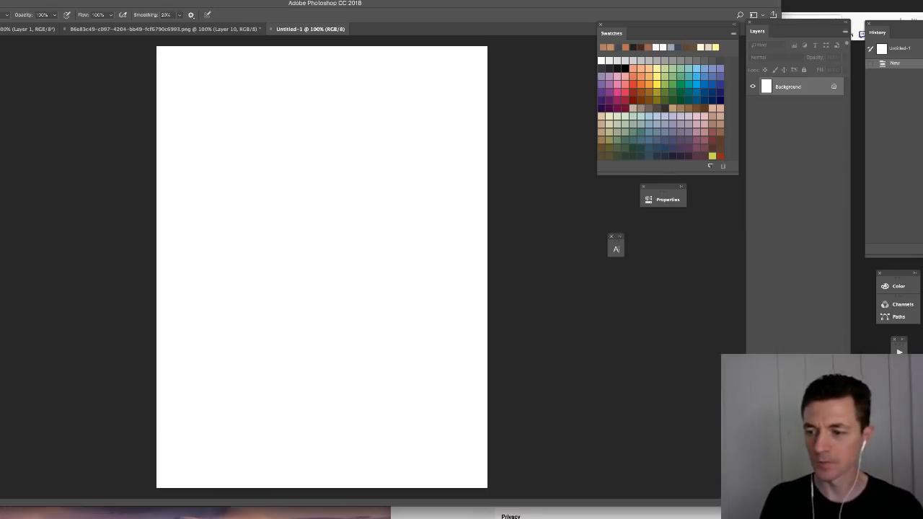
key("super+Tab")
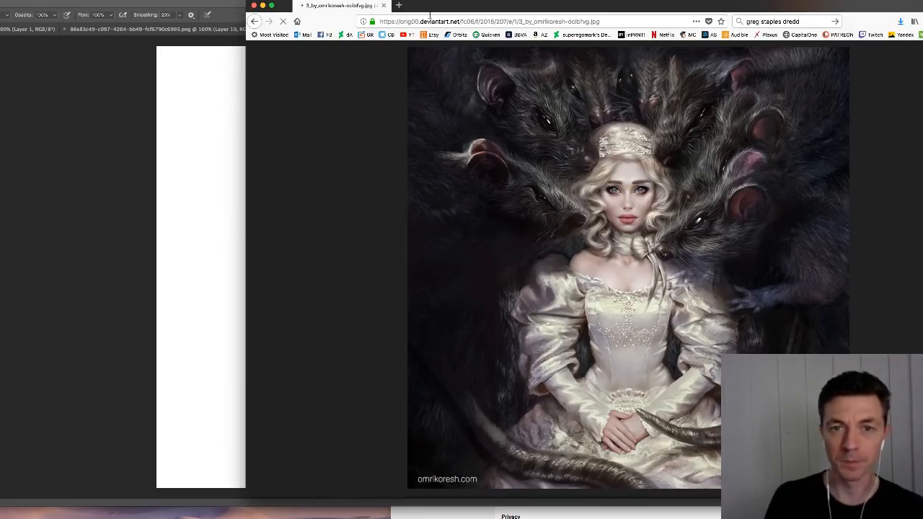
left_click_drag(429, 13, 241, 13)
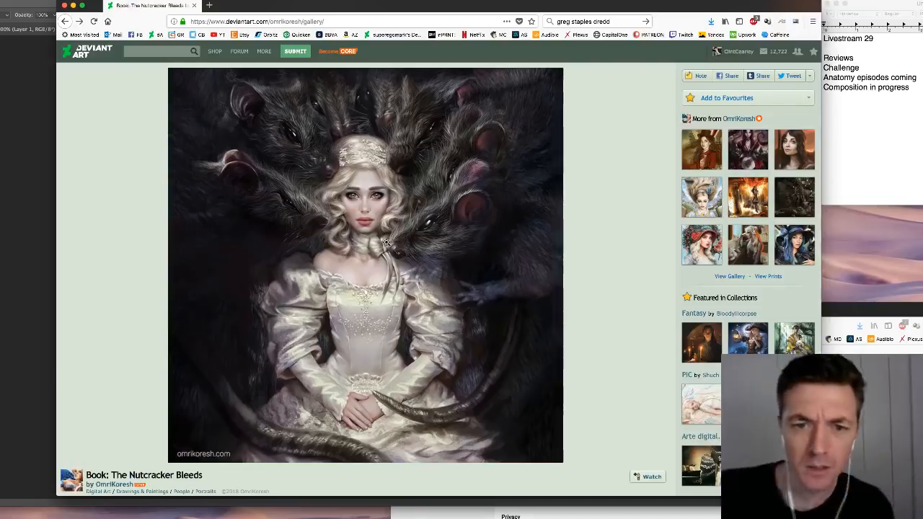
- Open "Alice Asylum: Emily browning as Alice" from the artist's gallery, capture the portrait as a screenshot, and return to the gallery
scroll(223, 75, "down", 2)
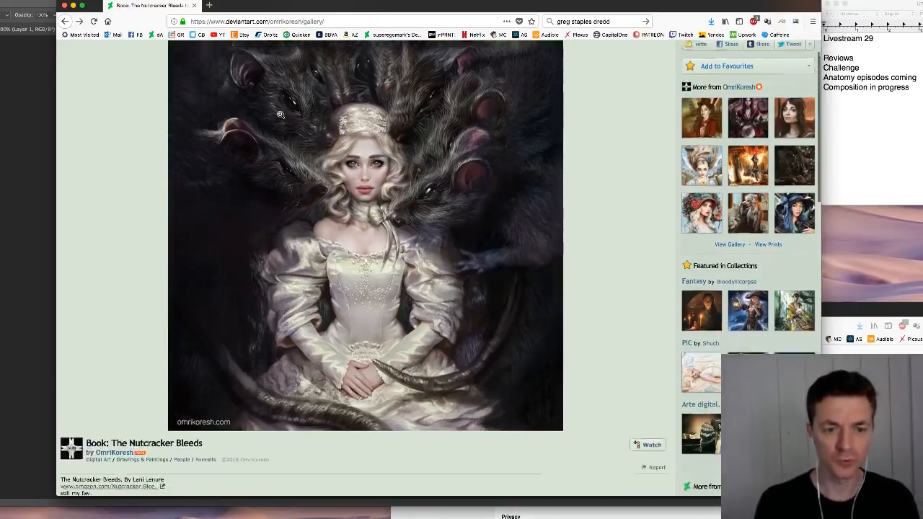
left_click(733, 192)
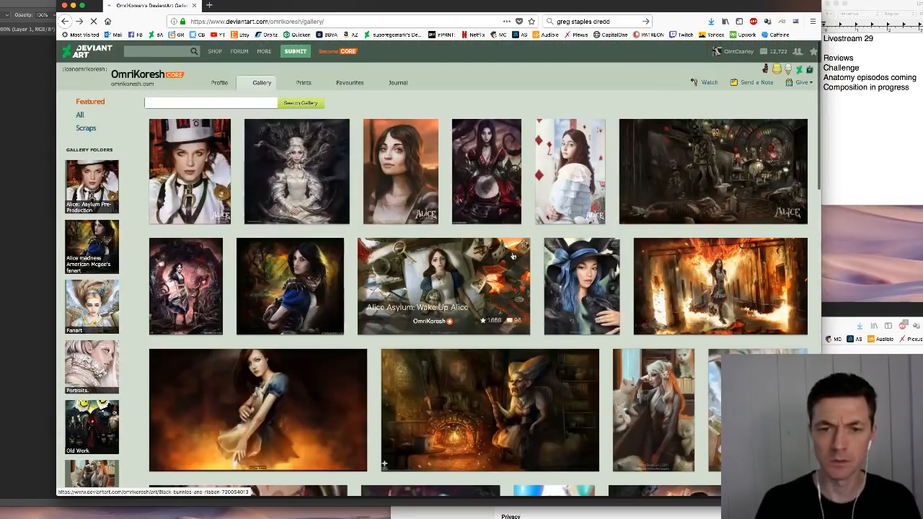
left_click(404, 166)
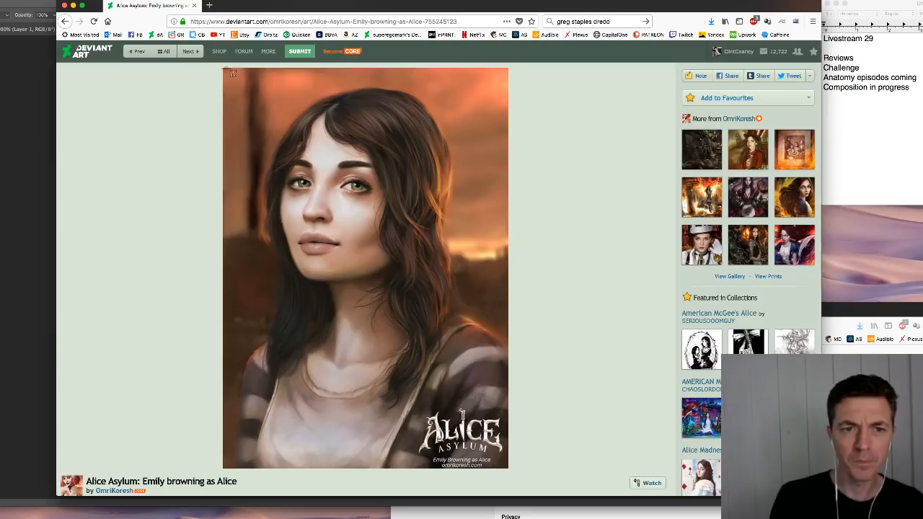
left_click_drag(224, 68, 512, 467)
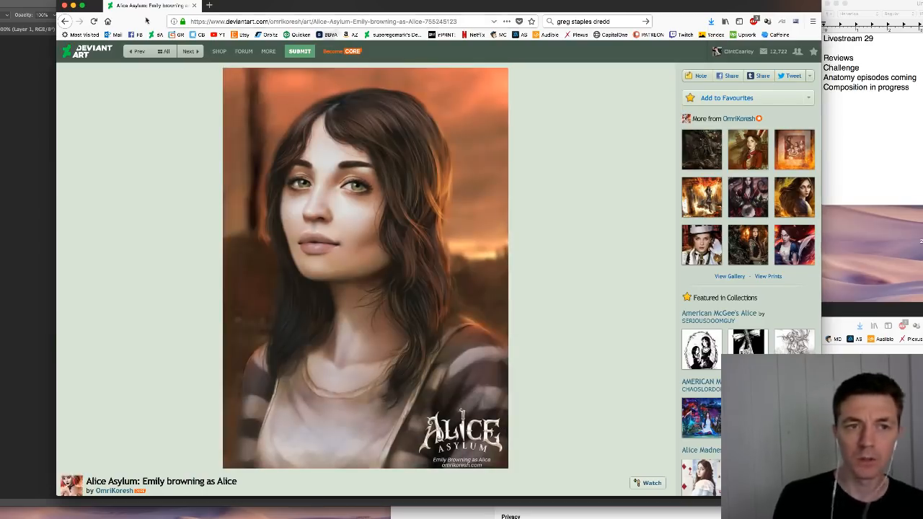
left_click(64, 21)
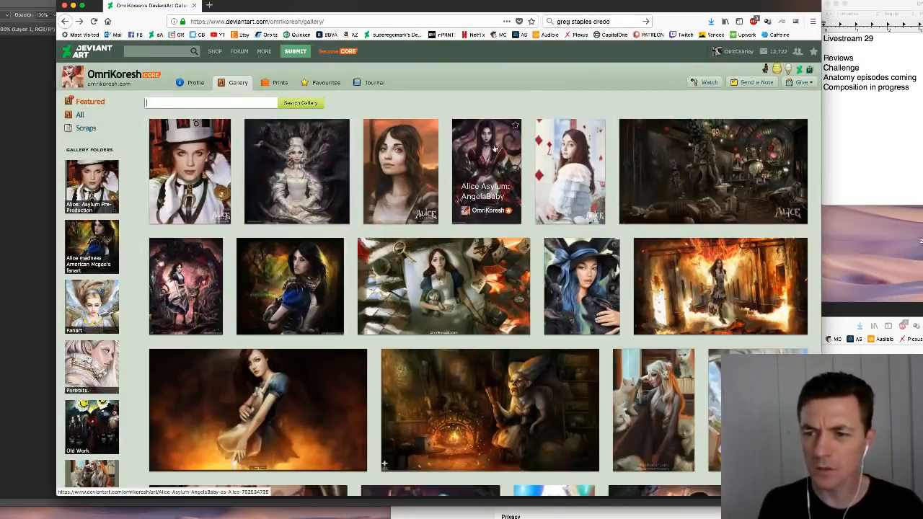
- Open "Alice Asylum: AngelaBaby as Alice" from the gallery, enlarge the painting and capture it as a screenshot
left_click(561, 197)
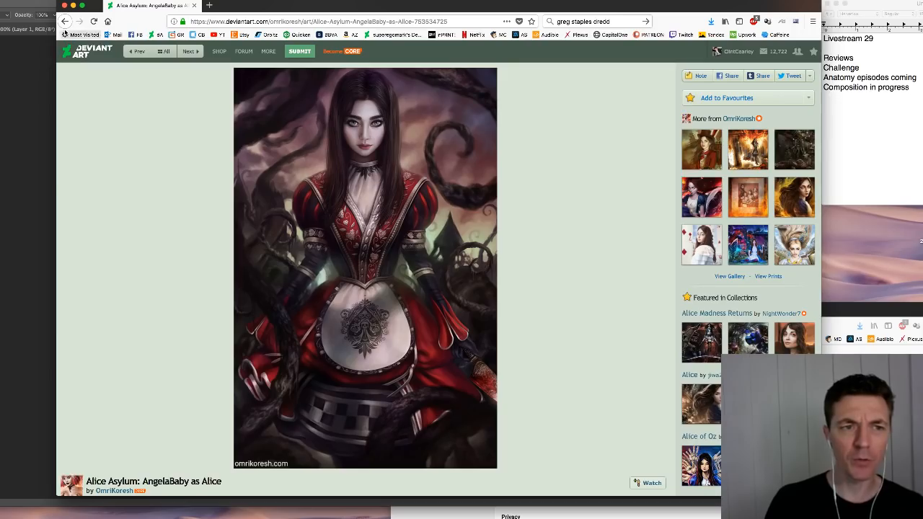
left_click(394, 148)
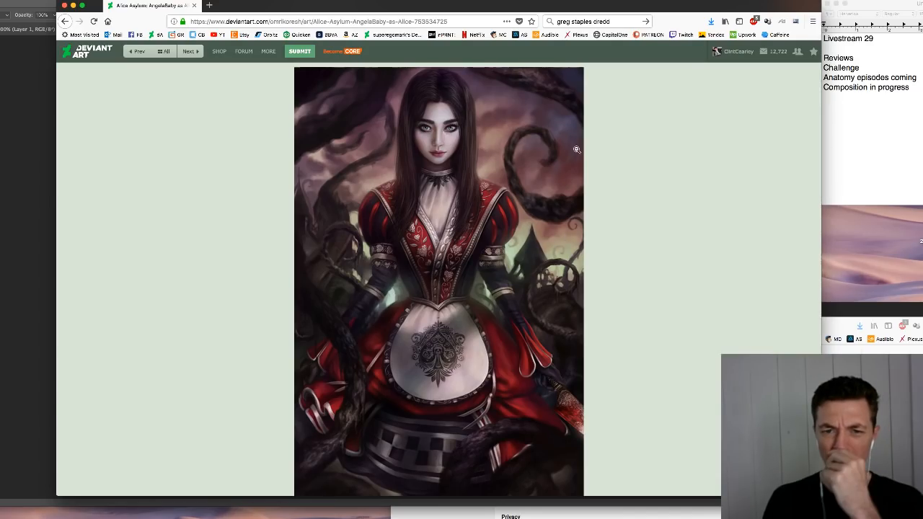
left_click_drag(511, 6, 426, 5)
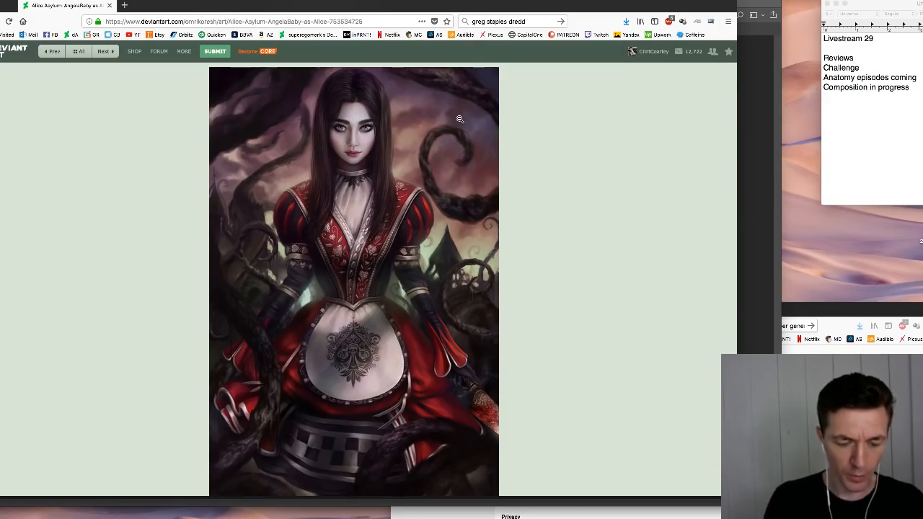
left_click_drag(210, 66, 503, 291)
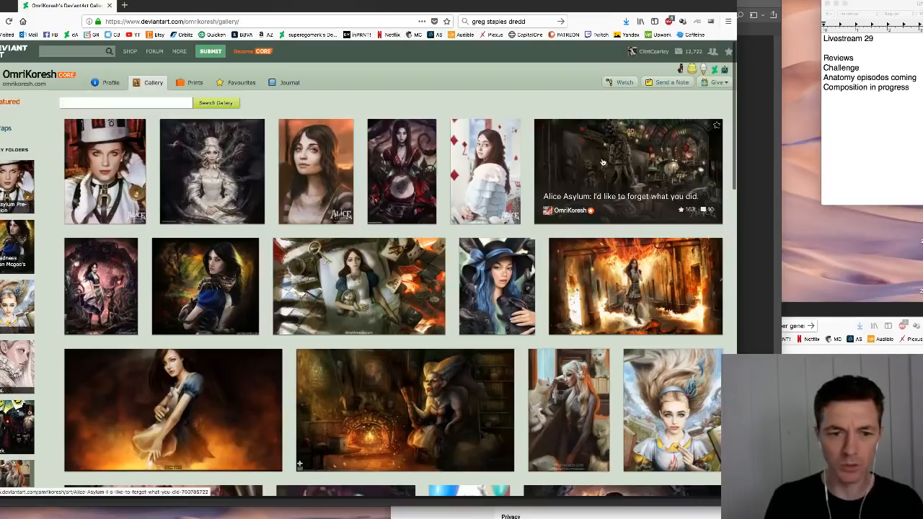
- Open "Alice + Cheshire" from the gallery and capture the painting as a screenshot
left_click(211, 265)
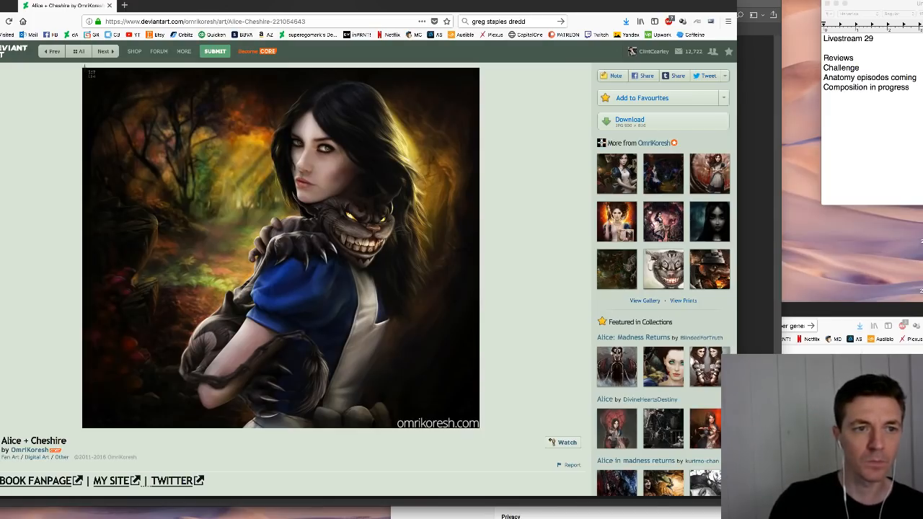
left_click_drag(85, 69, 420, 337)
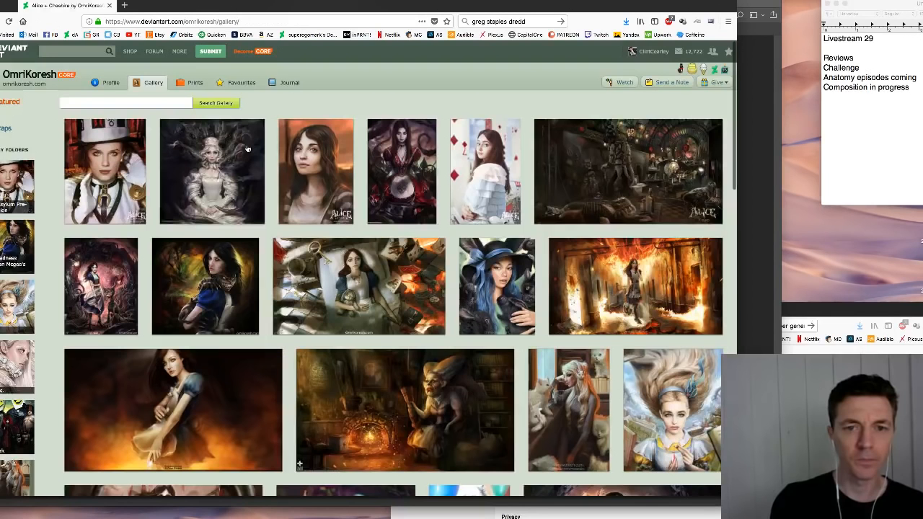
- Open "Black bunnies and ribbon" from the gallery and look over the whole painting
scroll(247, 149, "down", 3)
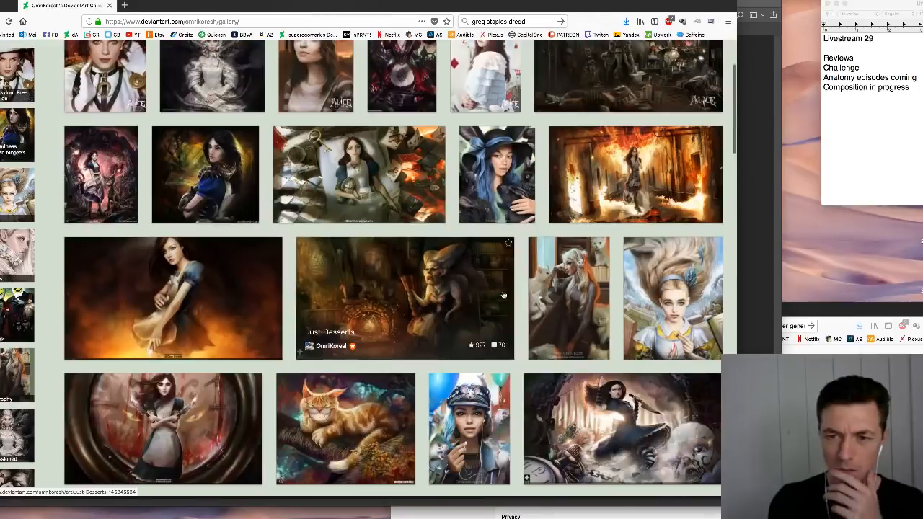
left_click(498, 195)
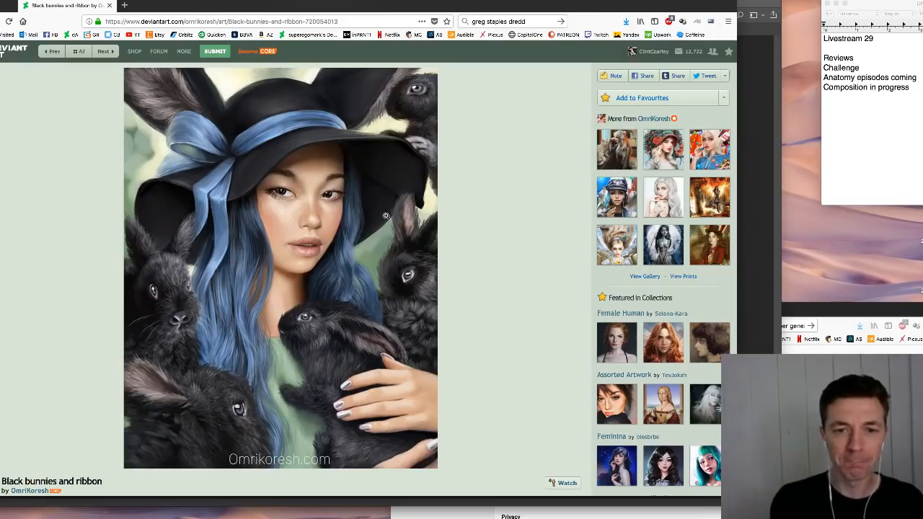
- Enlarge the "Black bunnies and ribbon" painting for a closer look and return to the artist's gallery
left_click(316, 215)
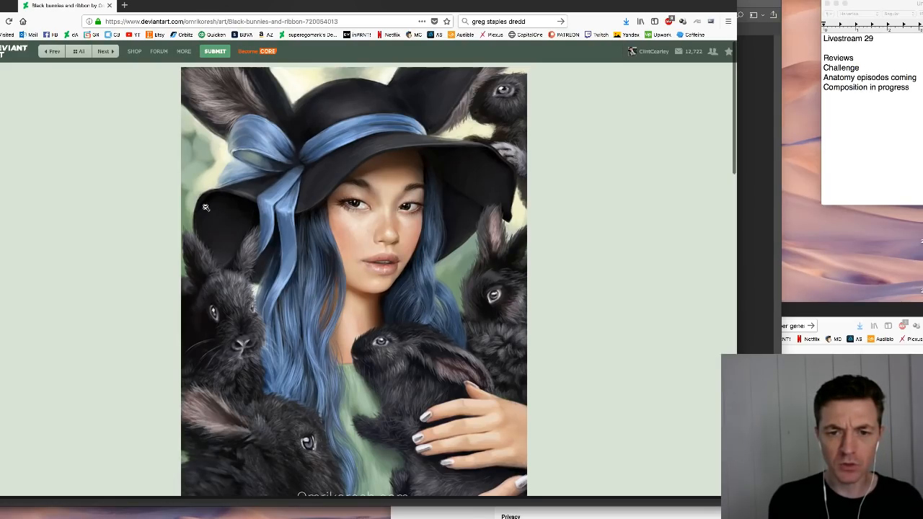
left_click(4, 21)
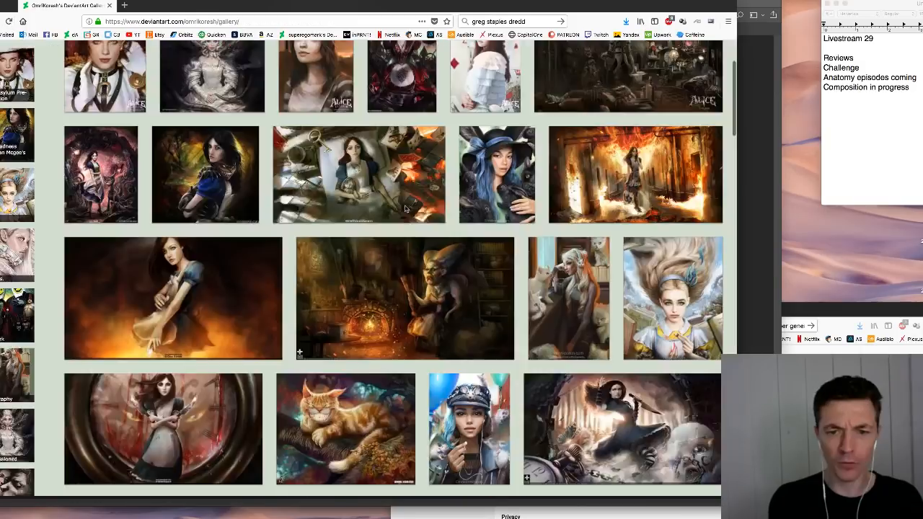
- Open "Alice Asylum: I'd like to forget what you did." from the gallery and capture the painting as a screenshot
scroll(425, 288, "down", 2)
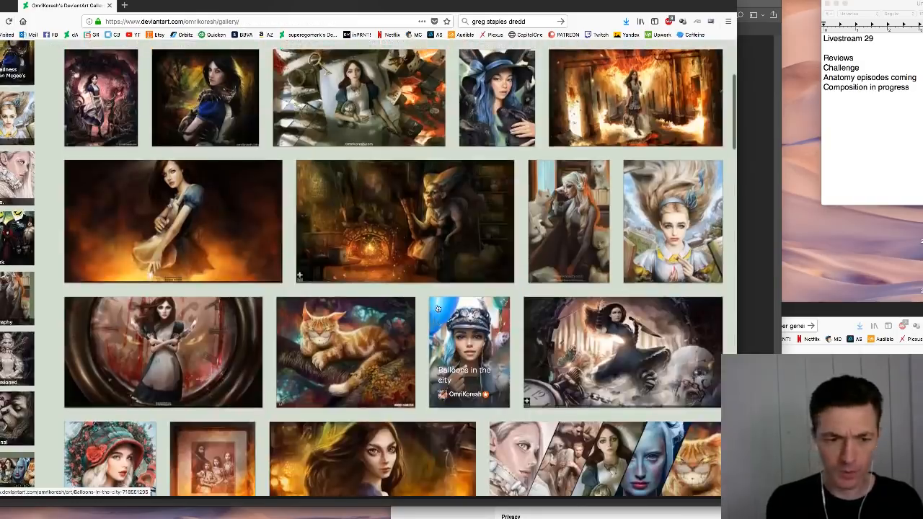
scroll(436, 308, "down", 2)
scroll(321, 270, "down", 1)
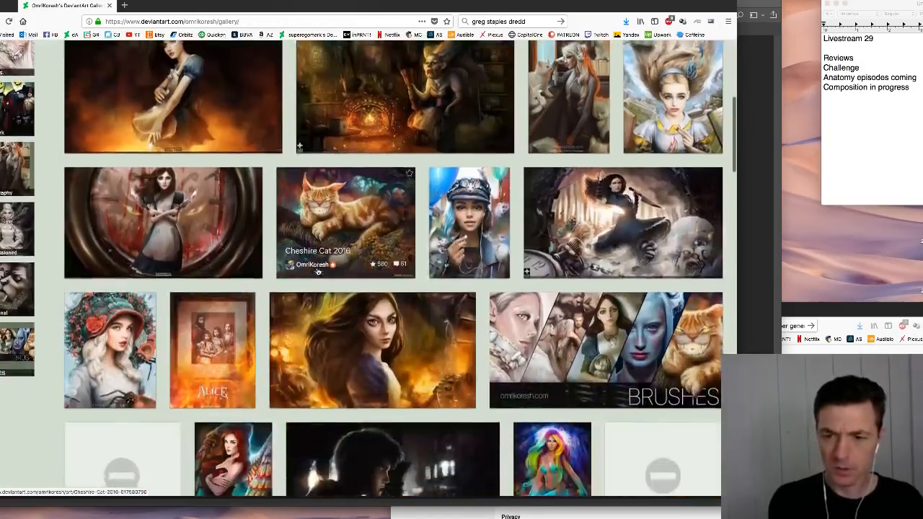
scroll(321, 270, "up", 1)
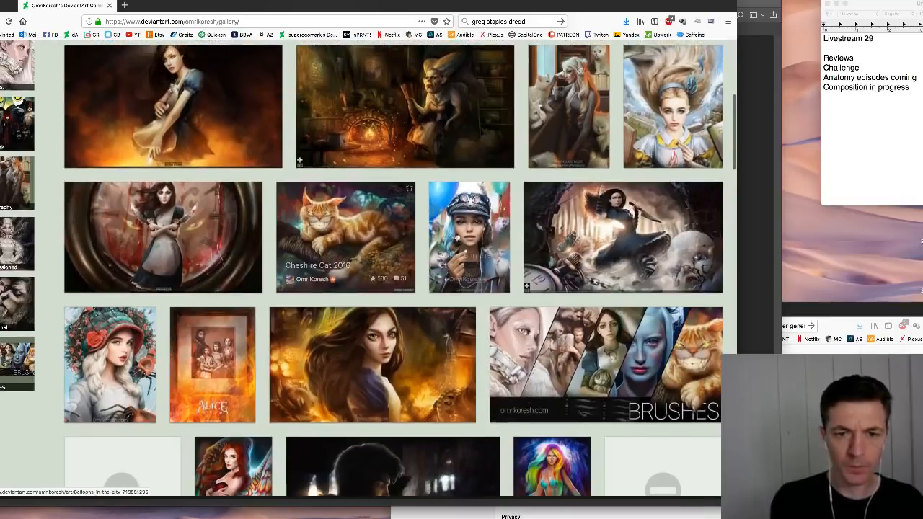
scroll(470, 234, "up", 1)
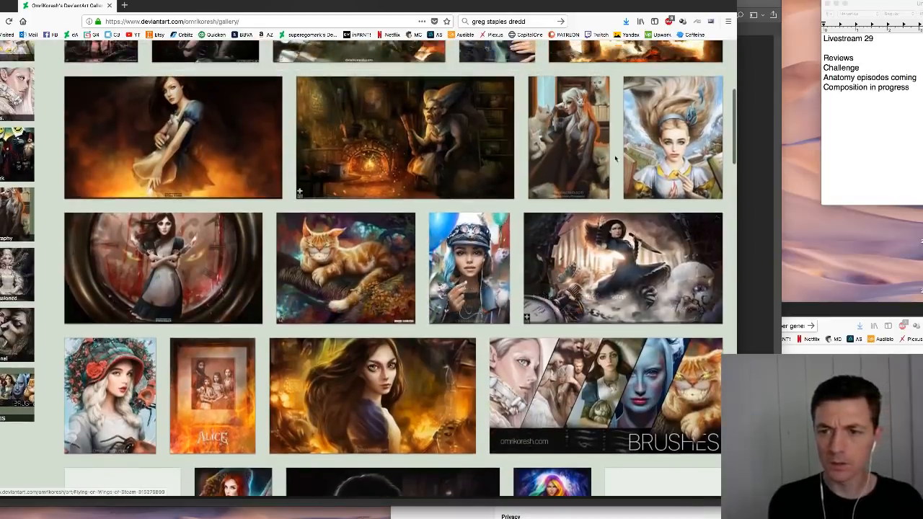
scroll(540, 276, "up", 3)
scroll(542, 279, "up", 1)
left_click(627, 116)
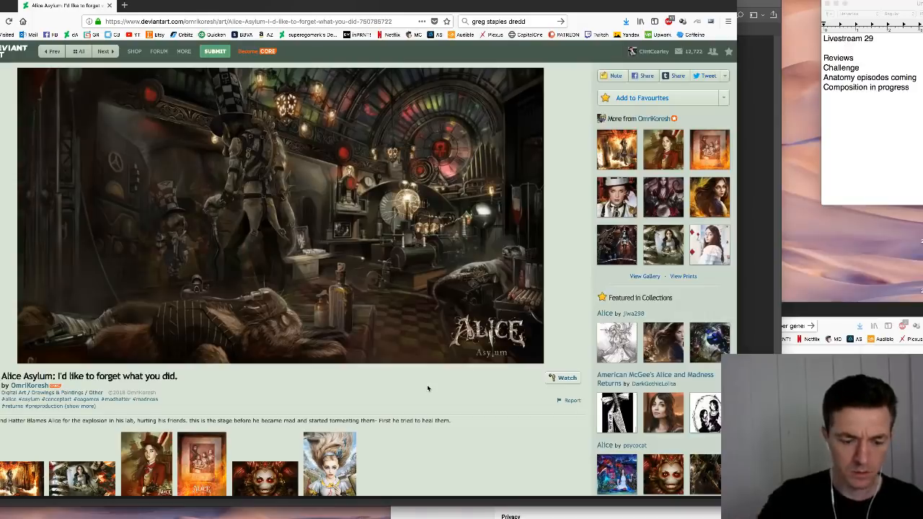
key("super+shift+4")
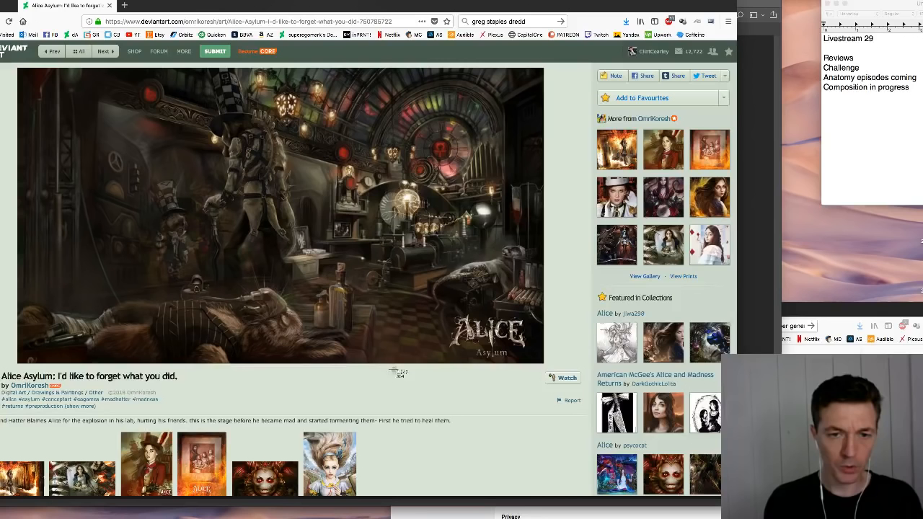
left_click_drag(17, 69, 542, 362)
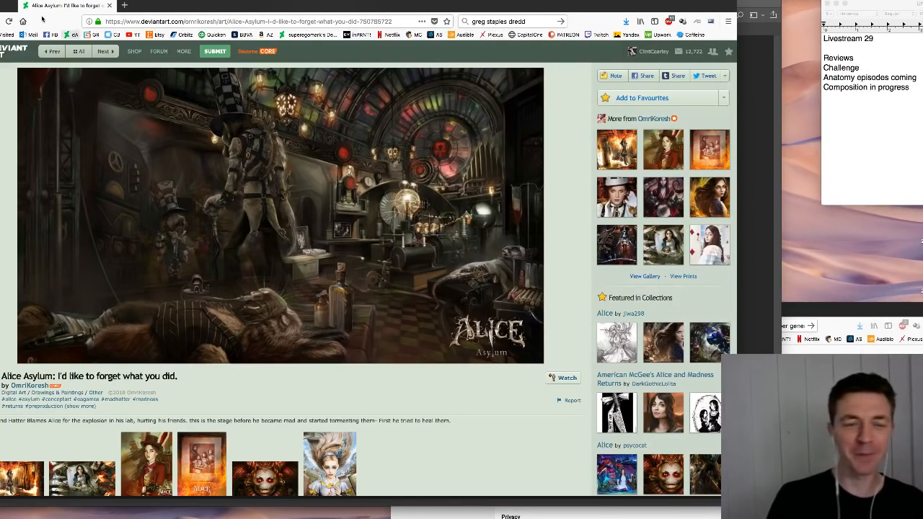
- Minimize the gallery browser and open the desktop image "Screen Shot 2018-08-24 at 3.40.18 PM" in Photoshop
key("super+m")
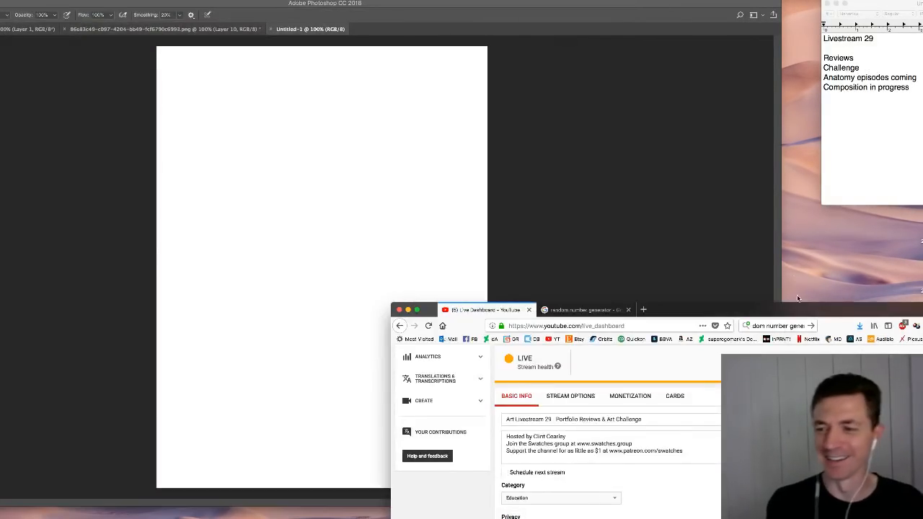
left_click(825, 280)
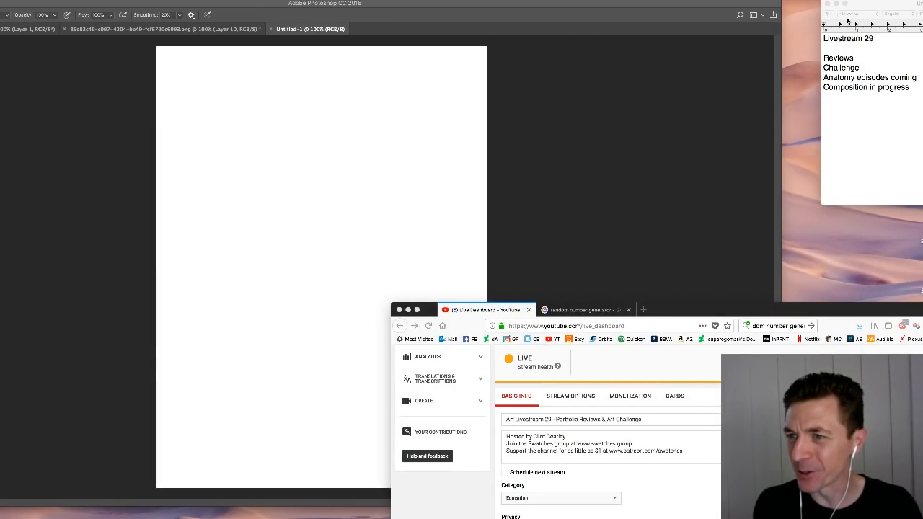
right_click(915, 163)
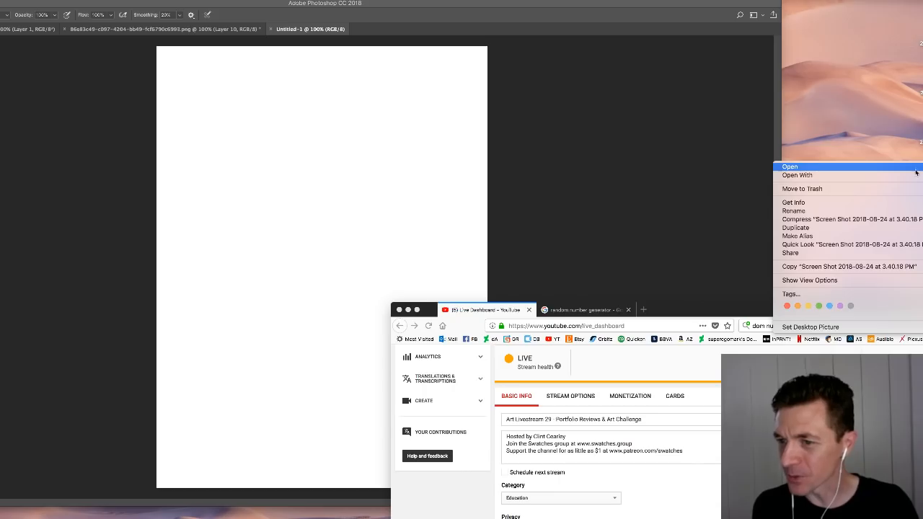
mouse_move(913, 176)
left_click(725, 190)
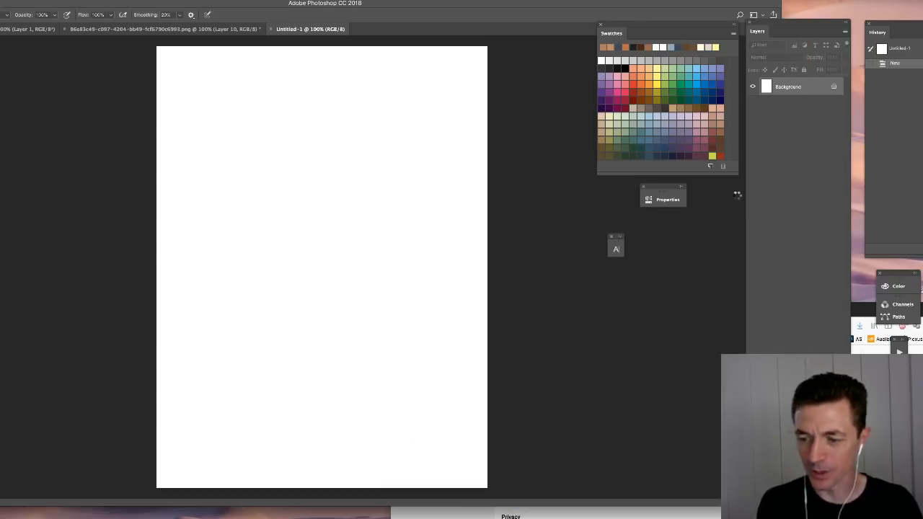
mouse_move(781, 505)
left_mouse_down()
mouse_move(777, 518)
mouse_move(781, 483)
mouse_move(781, 494)
left_mouse_up()
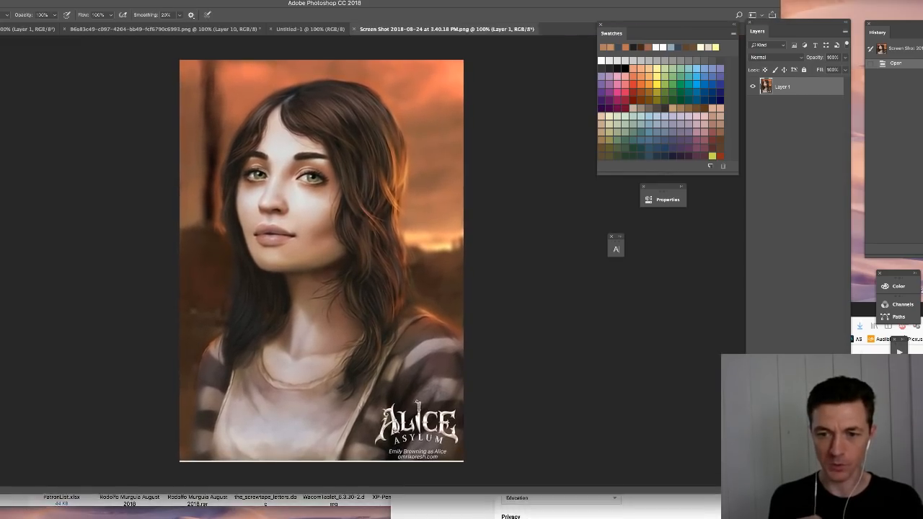
- Add a new layer above the portrait, set it to Darken blending at 38% opacity, and keep it selected
key("super+alt+shift+n")
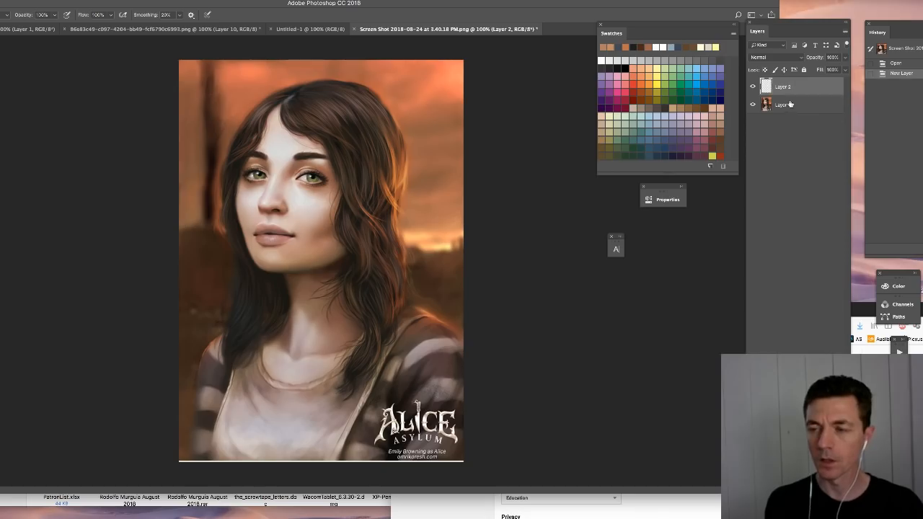
left_click(776, 57)
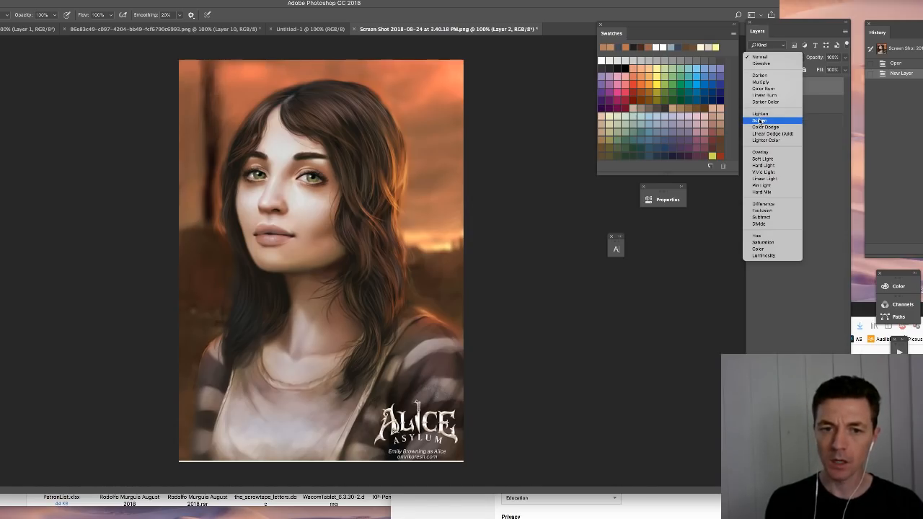
left_click(760, 76)
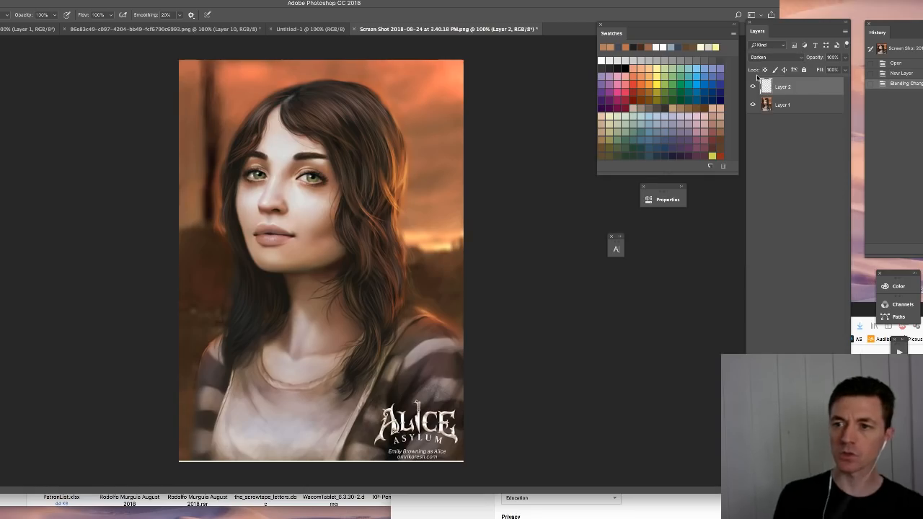
left_click(846, 59)
left_click(821, 70)
left_click(845, 69)
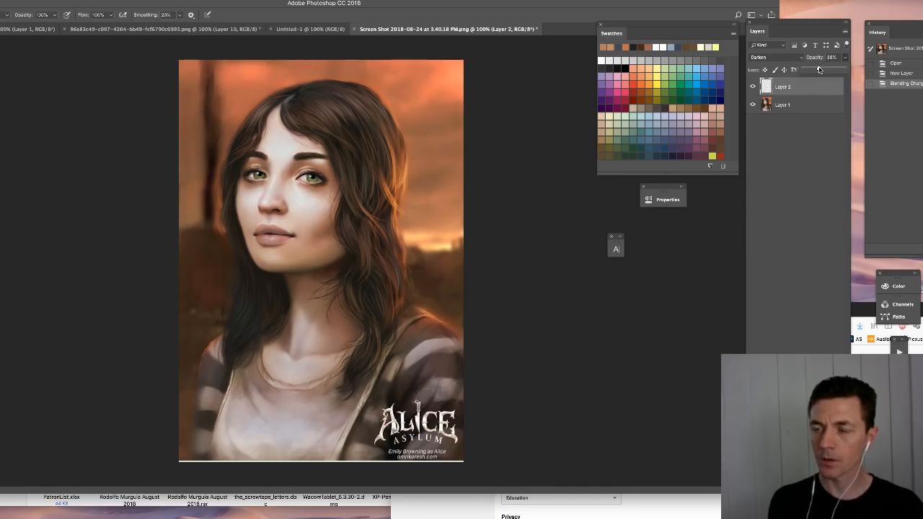
left_click_drag(818, 69, 819, 70)
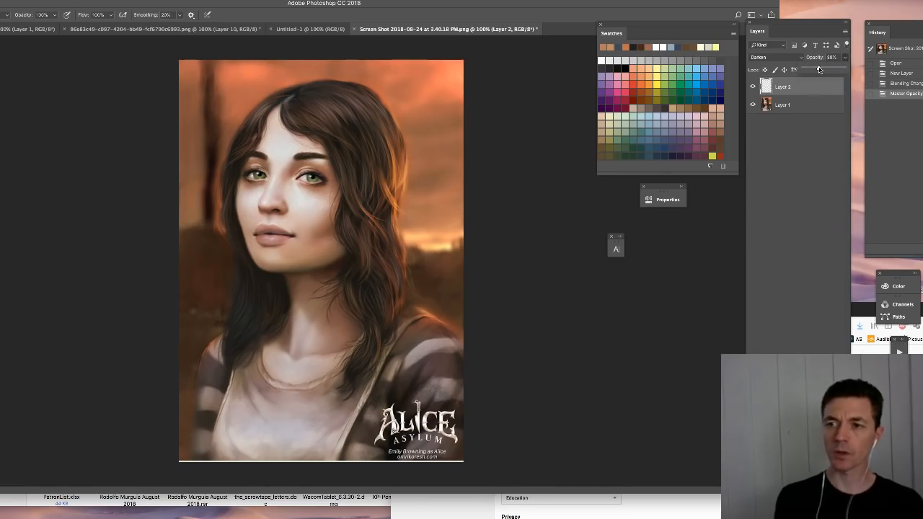
left_click(824, 160)
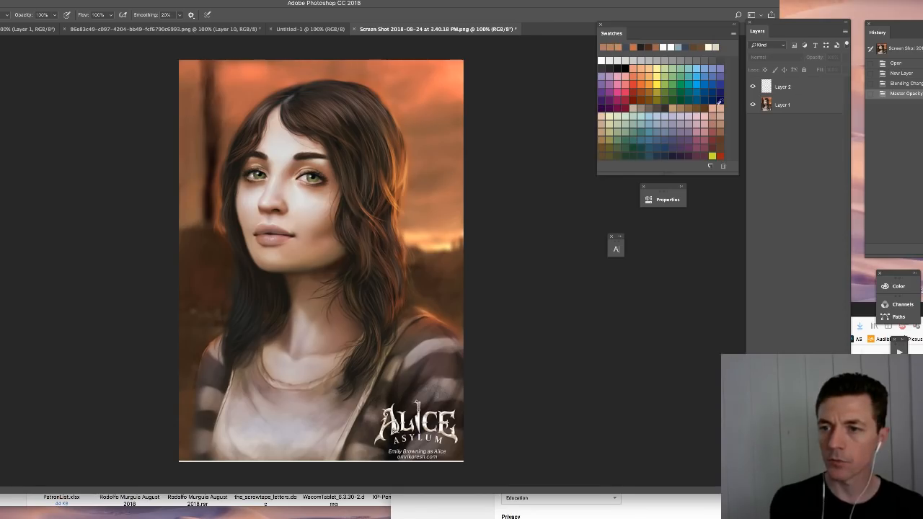
left_click(793, 85)
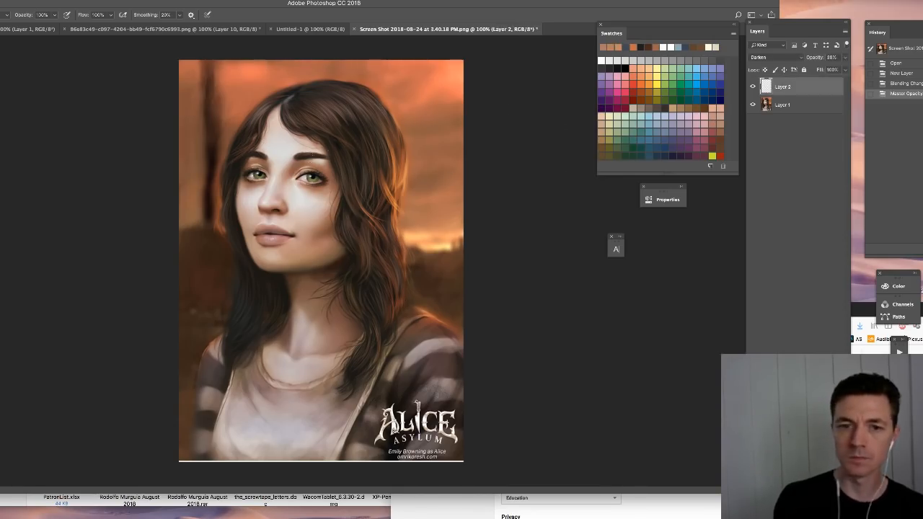
- Brush a skin tone over the bright highlights on the portrait's forehead, cheeks, chin and neck on the Darken layer
right_click(349, 182)
left_click(355, 176)
left_click(270, 130)
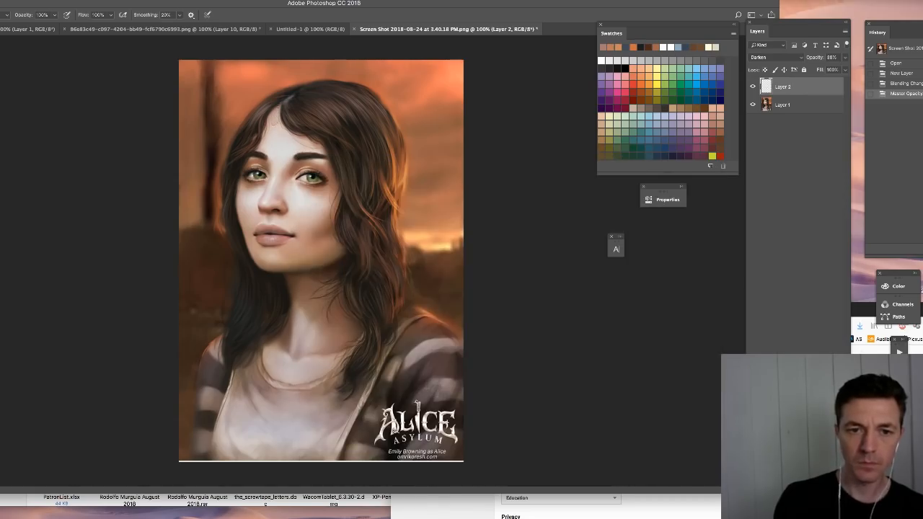
mouse_move(272, 146)
left_mouse_down()
mouse_move(315, 152)
mouse_move(288, 155)
mouse_move(289, 146)
mouse_move(264, 147)
left_mouse_up()
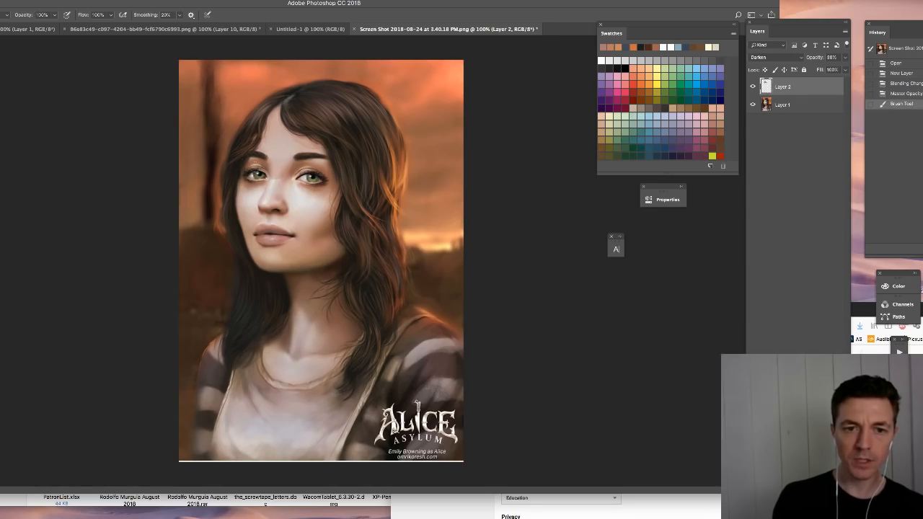
mouse_move(245, 194)
left_mouse_down()
mouse_move(296, 171)
mouse_move(322, 172)
mouse_move(315, 224)
mouse_move(306, 203)
left_mouse_up()
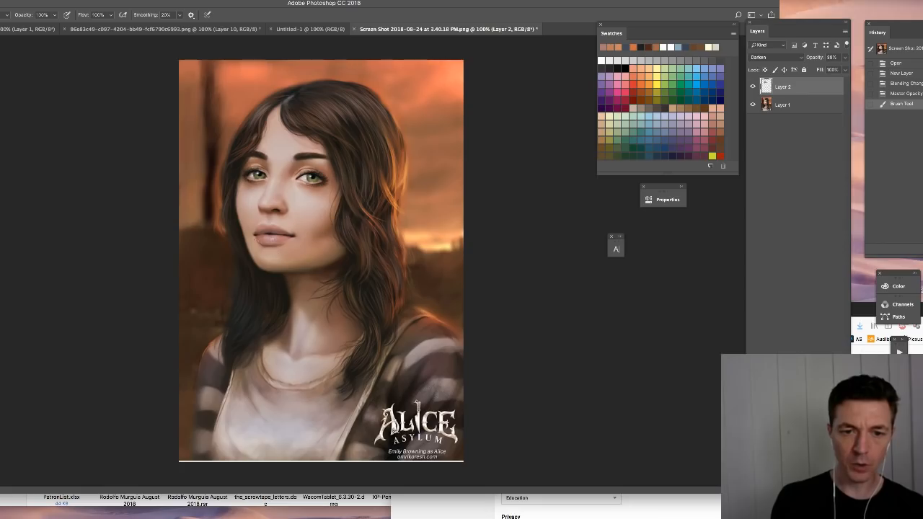
left_click(289, 266)
left_click(289, 267)
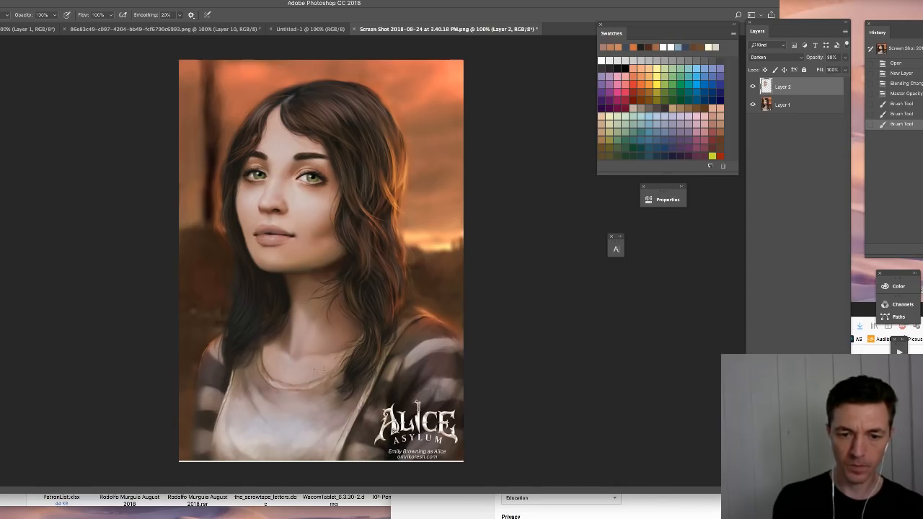
left_click_drag(316, 235, 322, 227)
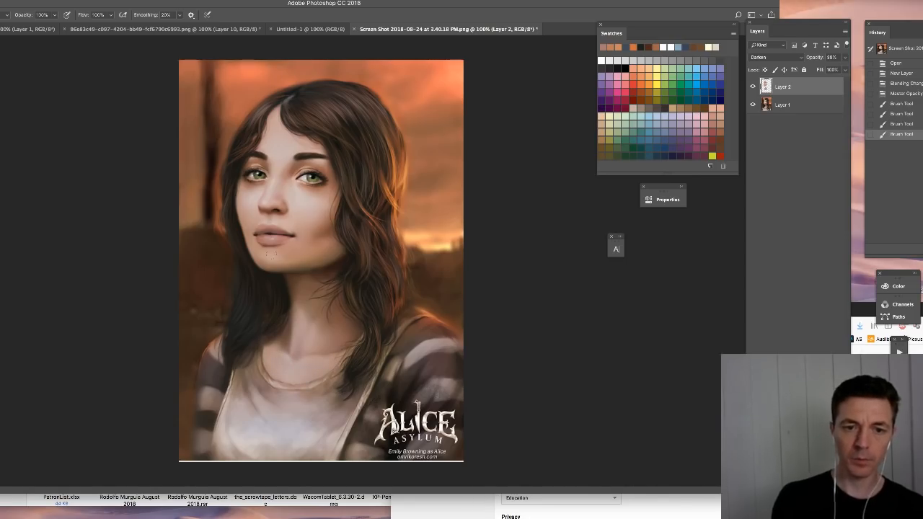
left_click_drag(271, 253, 279, 254)
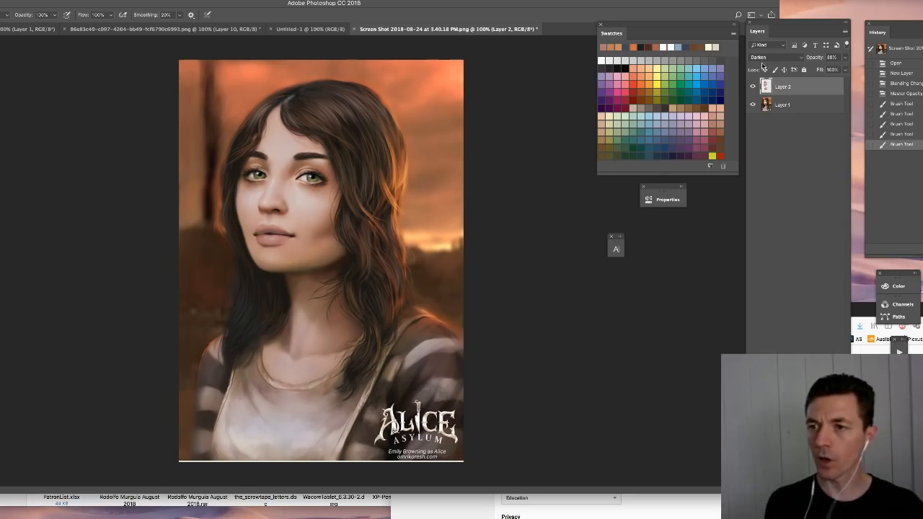
- Raise the painted skin-tone layer's opacity to 100%
left_click(845, 57)
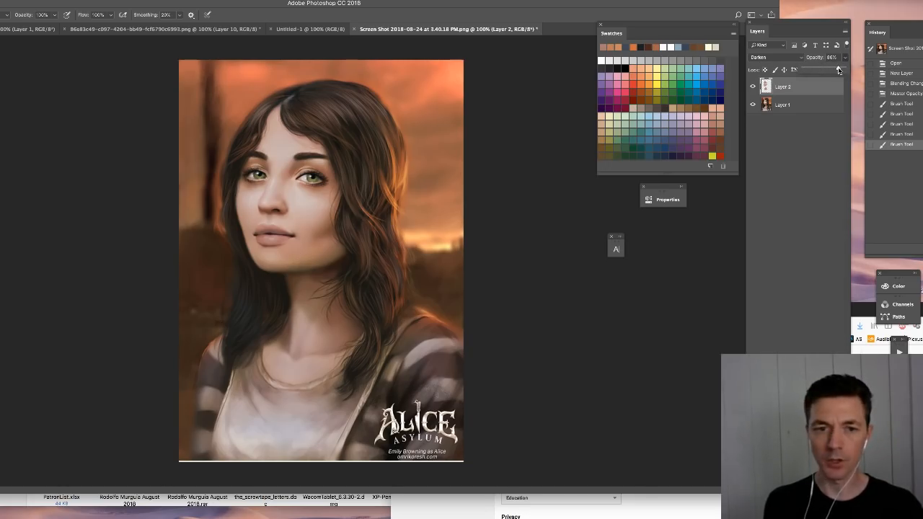
left_click_drag(839, 70, 840, 70)
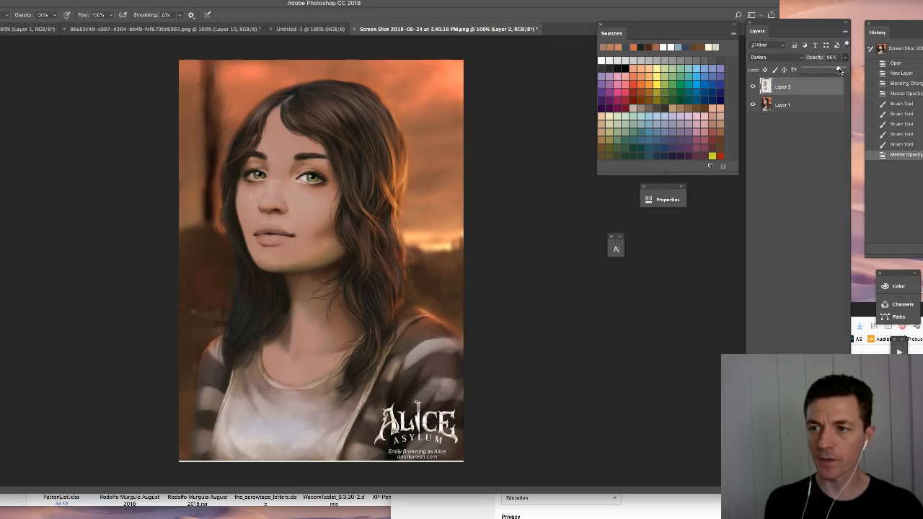
left_click_drag(840, 70, 845, 70)
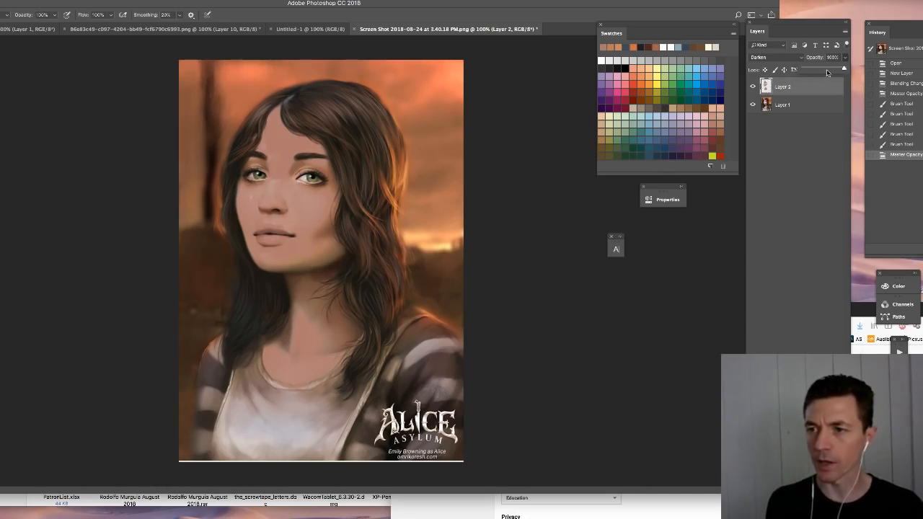
left_click_drag(821, 70, 848, 69)
- Try the Multiply blend mode on the skin-tone layer and switch it back to Darken
left_click(773, 58)
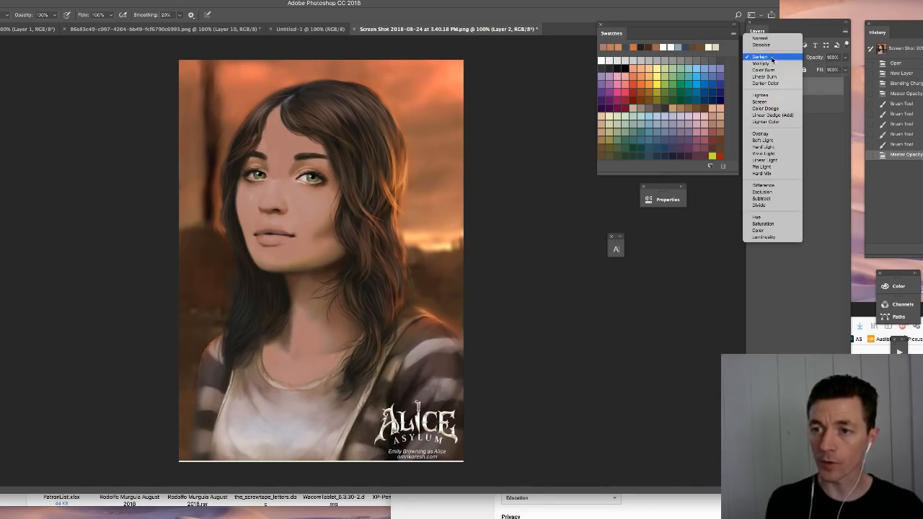
left_click(769, 64)
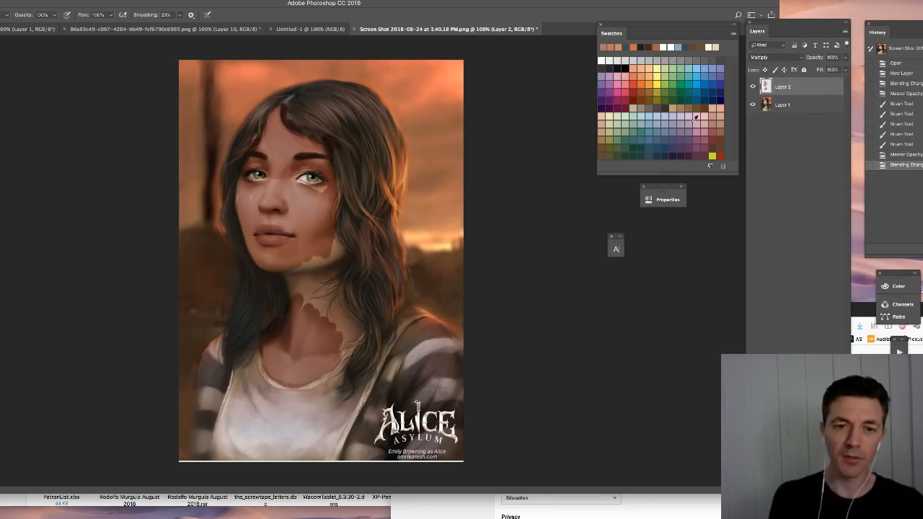
left_click(773, 57)
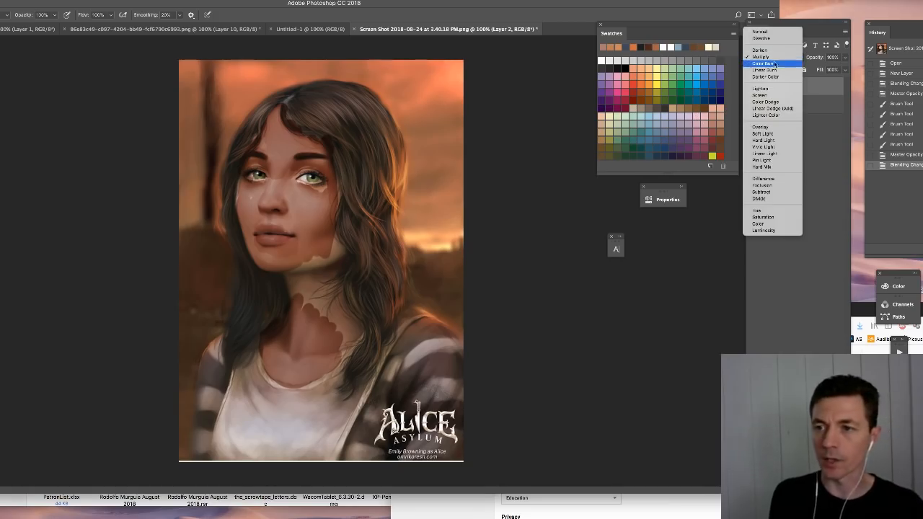
left_click(775, 48)
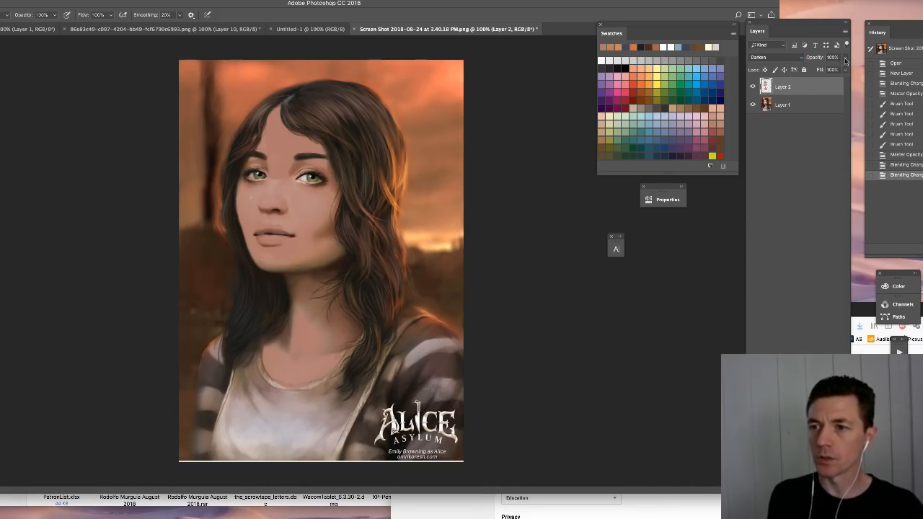
- Lower the skin-tone layer's opacity to 40%
left_click(825, 70)
left_click(845, 57)
left_click_drag(844, 70, 820, 70)
left_click(812, 91)
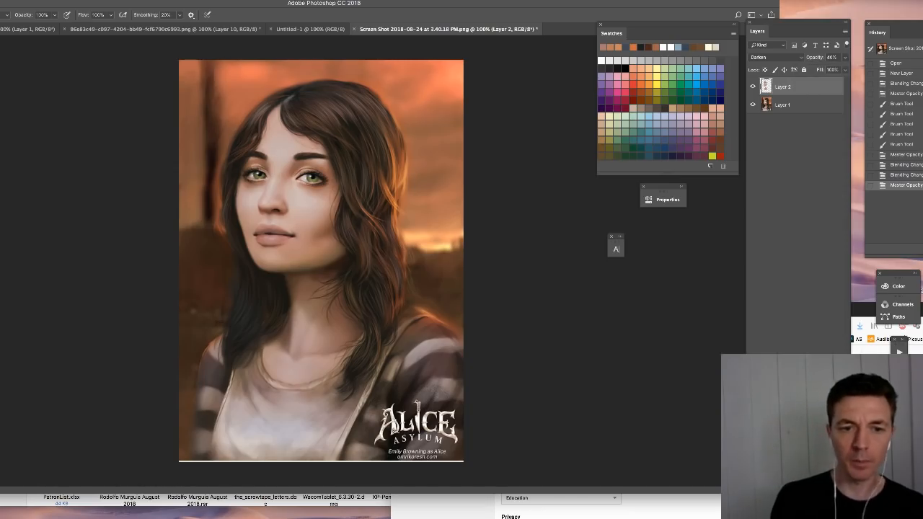
- Brush more skin tone across the face and adjust the Darken layer's Hue/Saturation to hue +7, saturation +28 and lightness -9
mouse_move(246, 200)
left_mouse_down()
mouse_move(275, 215)
mouse_move(301, 199)
left_mouse_up()
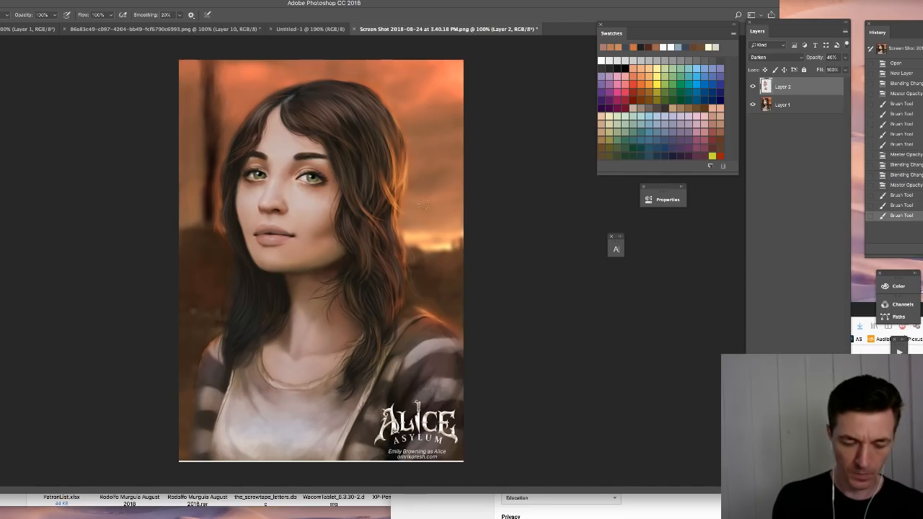
key("v")
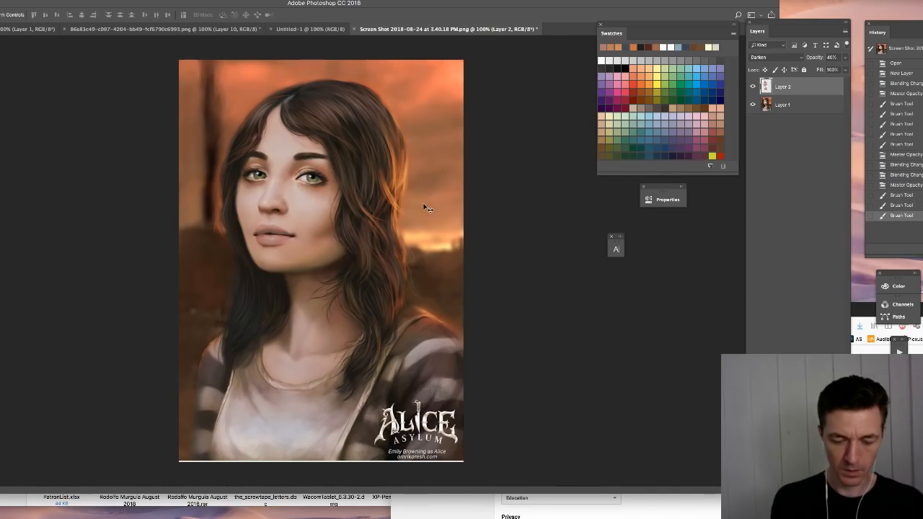
key("ctrl+u")
left_click_drag(490, 252, 492, 252)
mouse_move(498, 228)
left_mouse_down()
mouse_move(509, 228)
mouse_move(490, 211)
mouse_move(502, 212)
left_mouse_up()
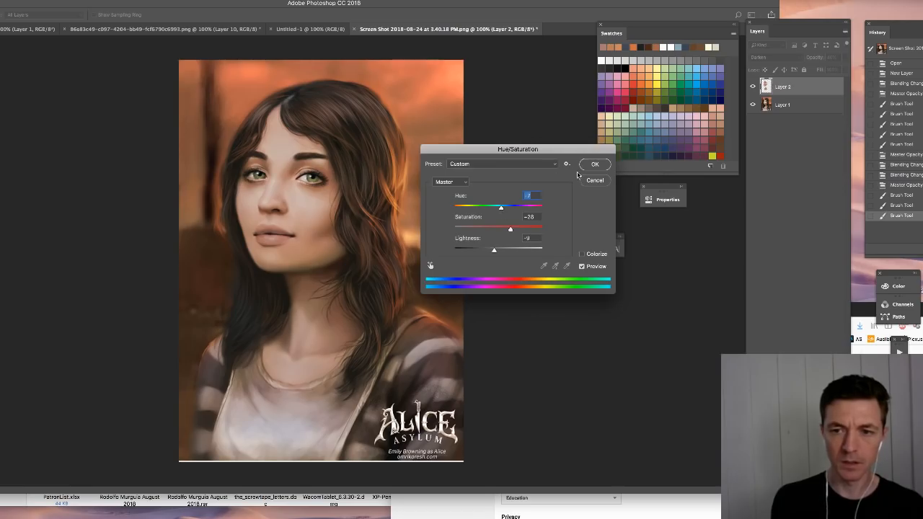
key("Return")
key("b")
- Compare the portrait with and without the painted skin-tone layer by toggling that layer's visibility
left_click(753, 88)
left_click(754, 88)
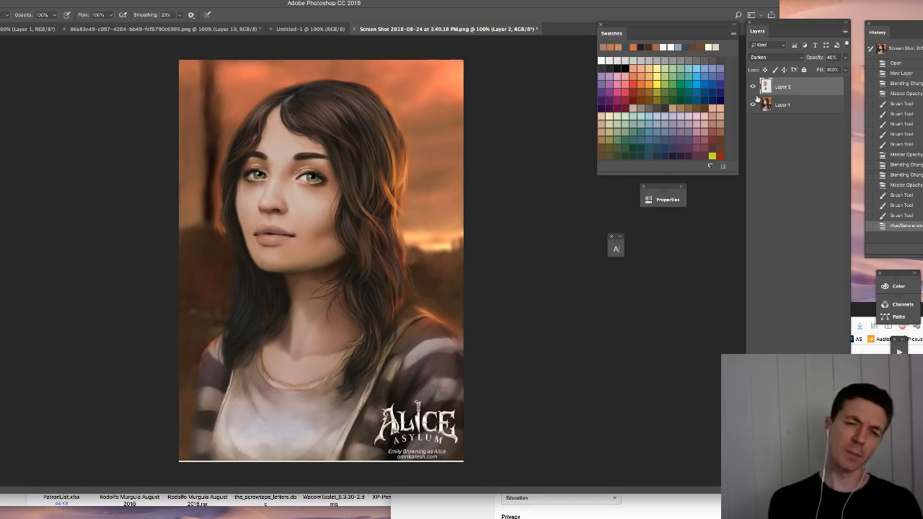
left_click(753, 87)
left_click(753, 88)
left_click(752, 92)
left_click(753, 93)
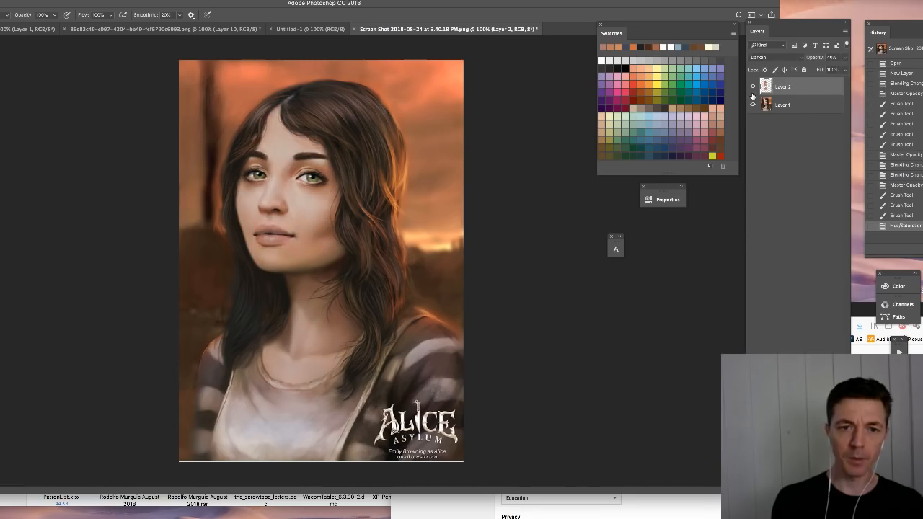
left_click(753, 94)
left_click(753, 94)
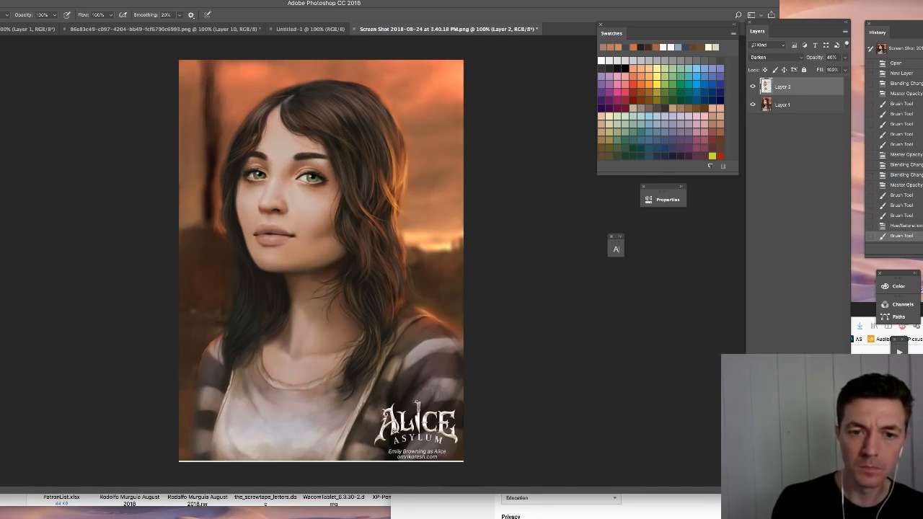
- Brush a muted brown swatch colour around the upper eyelid beneath the eyebrow nearest the cheek hair, adjusting the brush size
left_click(719, 137)
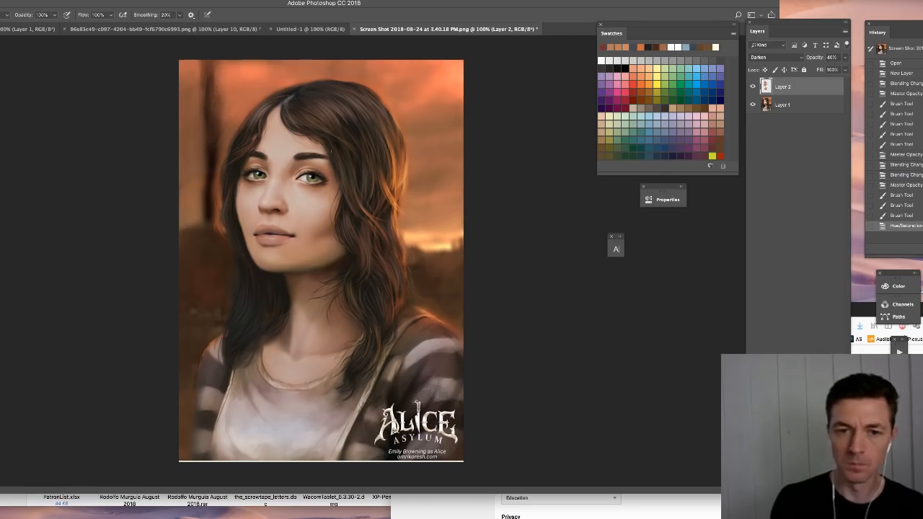
left_click_drag(318, 159, 326, 165)
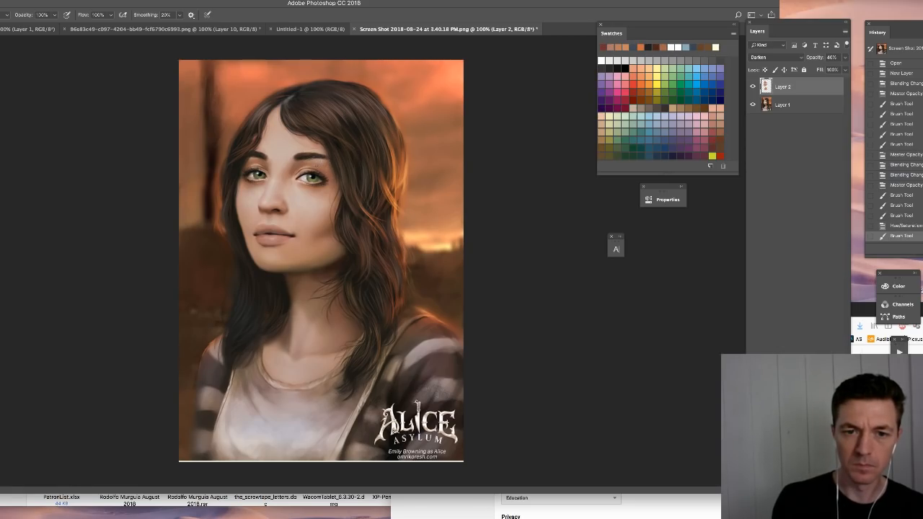
left_click_drag(318, 154, 324, 159)
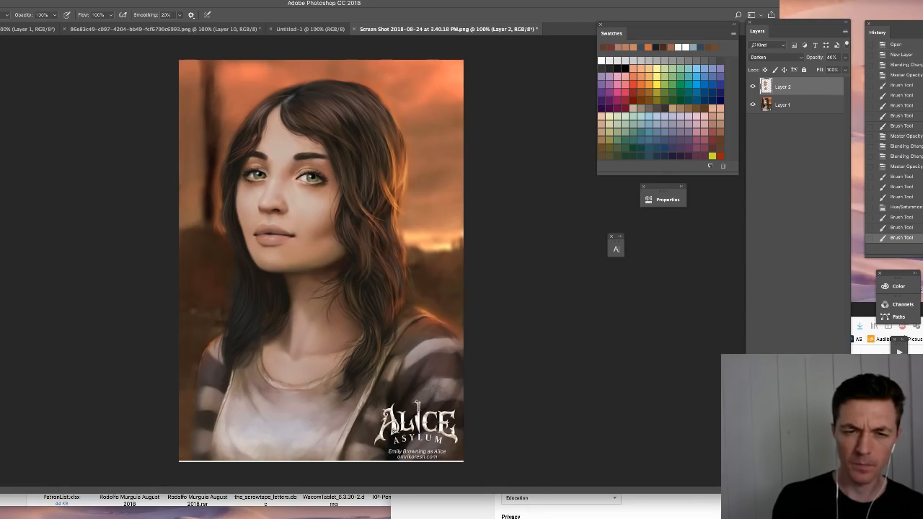
right_click(321, 169)
left_click_drag(375, 189, 371, 189)
left_click(150, 251)
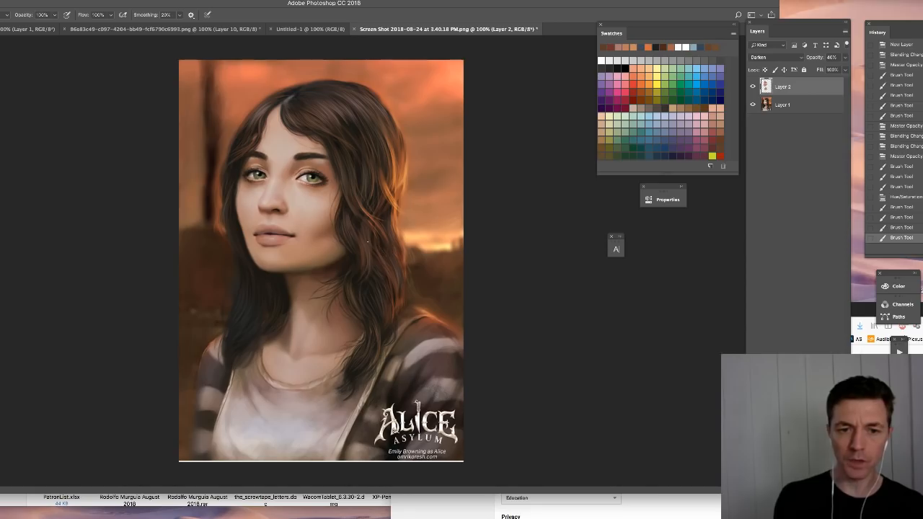
- Add a new layer above the skin-tone layer and set its blend mode to Overlay
key("super+shift+alt+n")
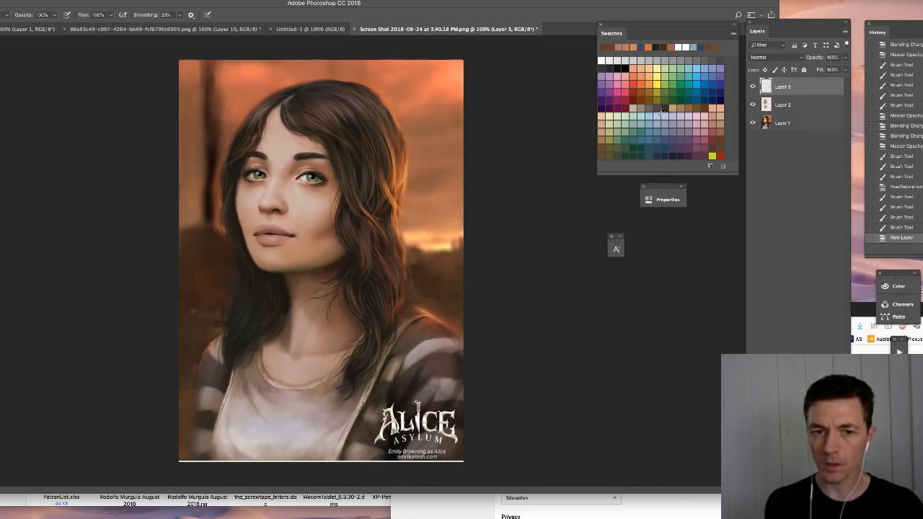
left_click(766, 58)
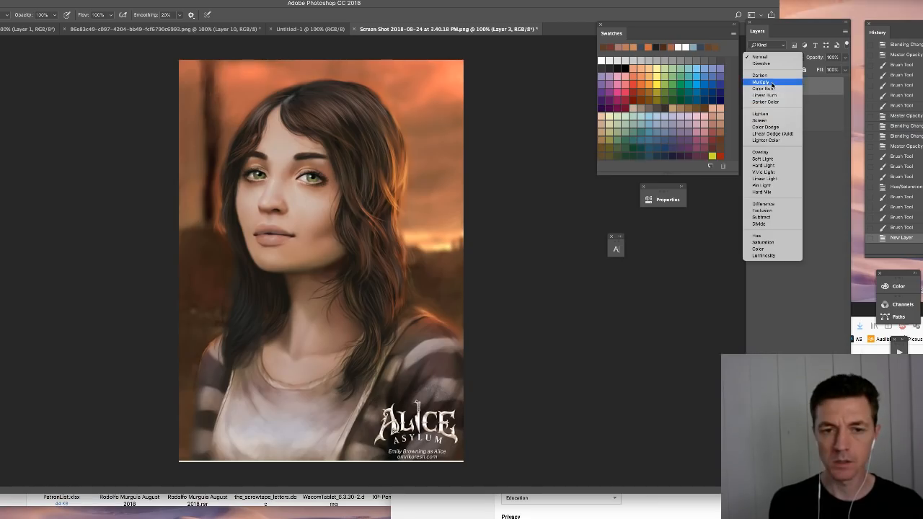
left_click(761, 152)
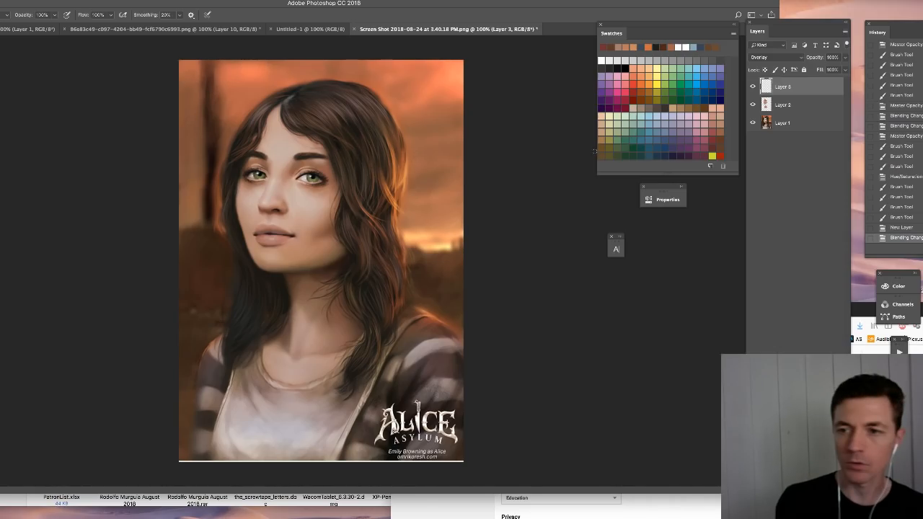
- Try reddish-brown swatch colours on the Overlay layer and brush over the lips to deepen their colour
left_click(705, 131)
mouse_move(408, 80)
left_mouse_down()
mouse_move(375, 87)
mouse_move(425, 94)
left_mouse_up()
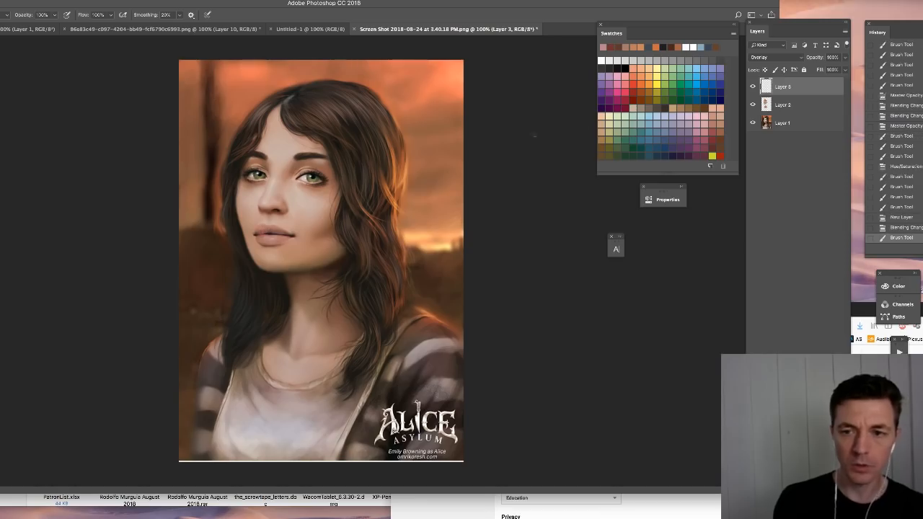
key("super+z")
left_click(710, 142)
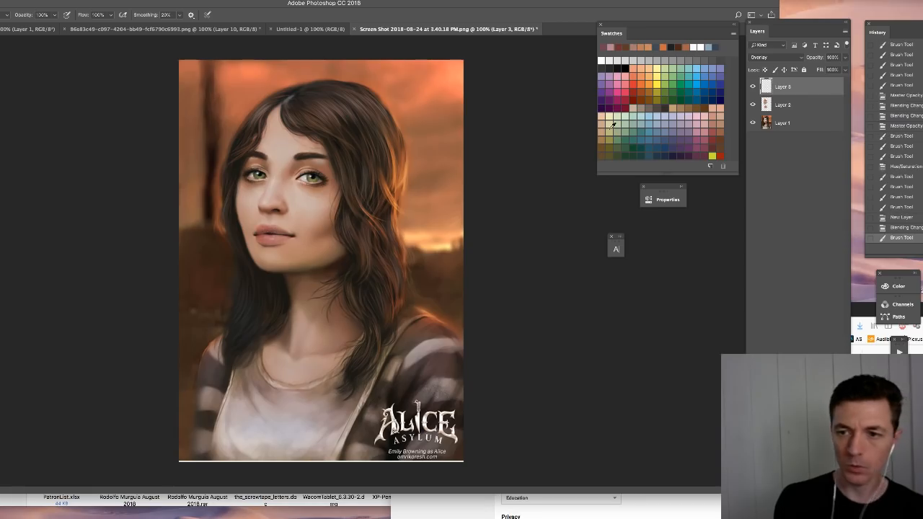
left_click(712, 139)
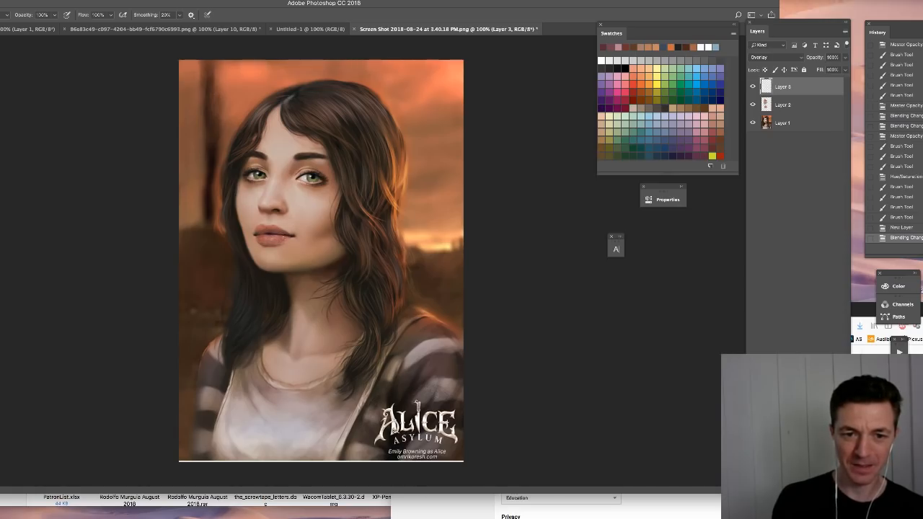
left_click_drag(290, 236, 288, 238)
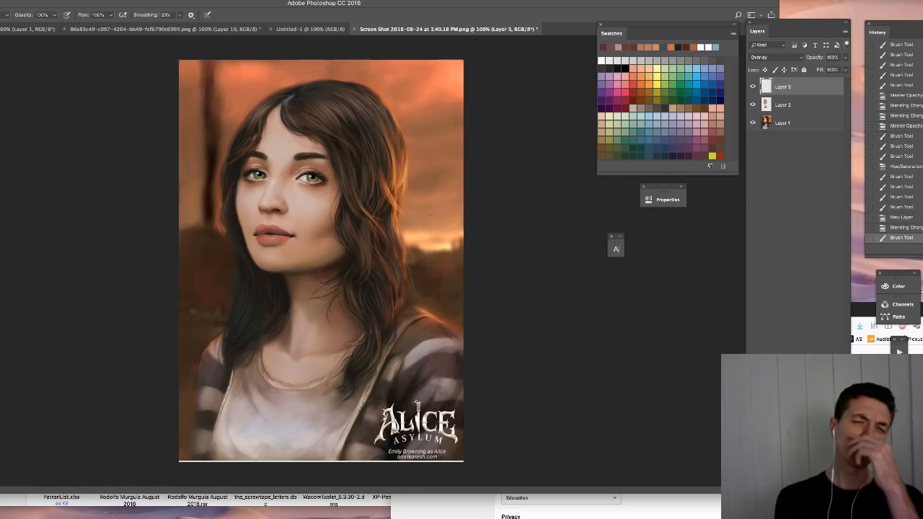
- Inspect the face up close and select the first Hard Round brush preset in the Brushes 12 17 set
key("super+plus")
left_click_drag(368, 209, 387, 266)
right_click(373, 206)
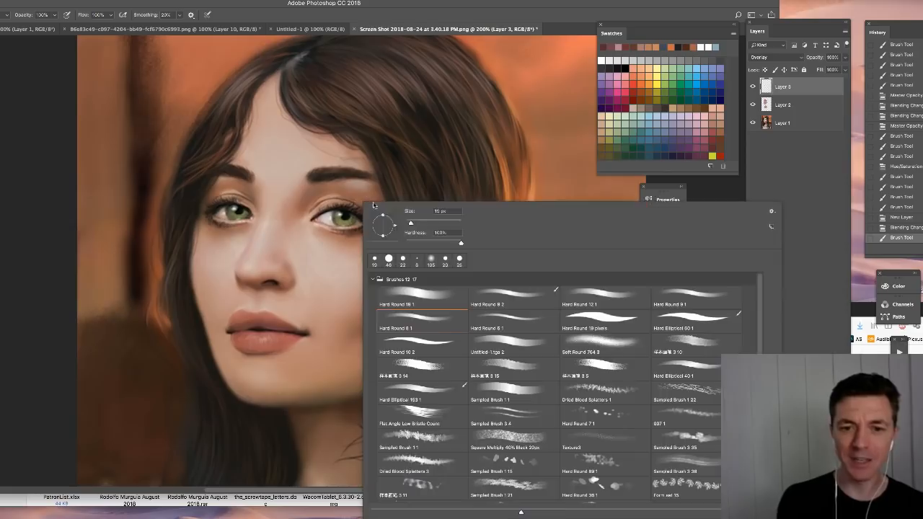
left_click(422, 297)
key("Return")
key("super+minus")
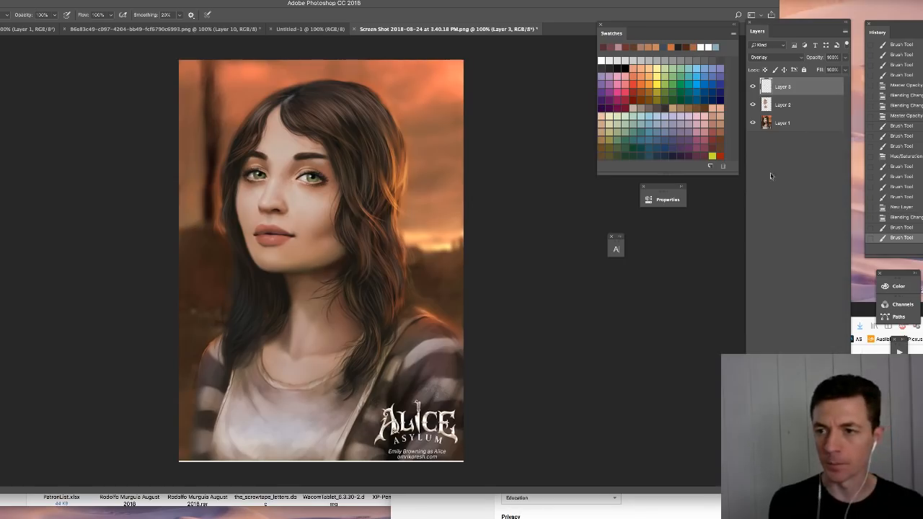
- Add a new Normal layer on top of the stack and give it a green colour label
key("super+shift+alt+n")
right_click(753, 87)
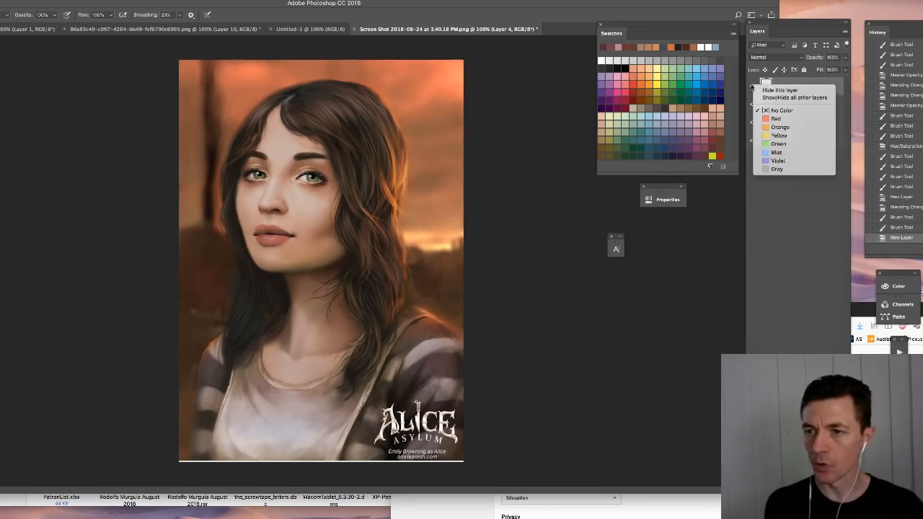
left_click(780, 145)
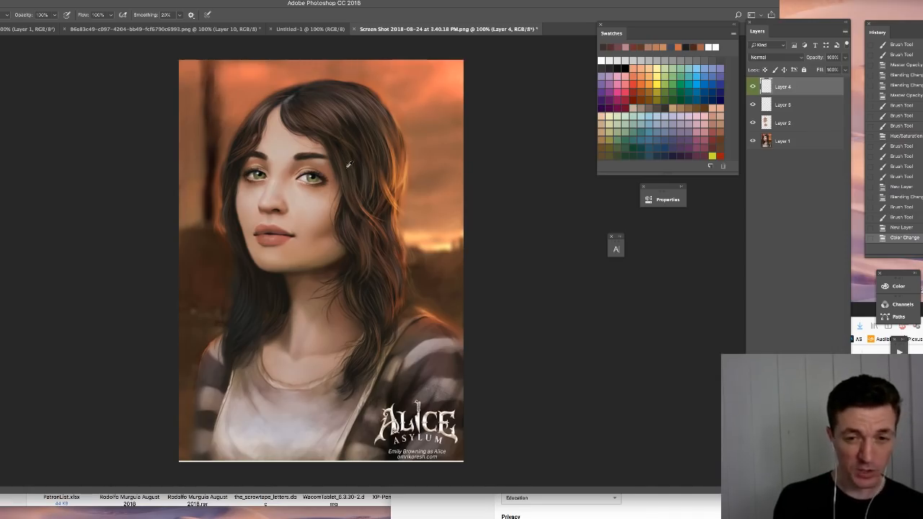
- Brush sampled dark brown hair tones along the crown's outline to give the top of the hair more volume
left_click(367, 233, "alt")
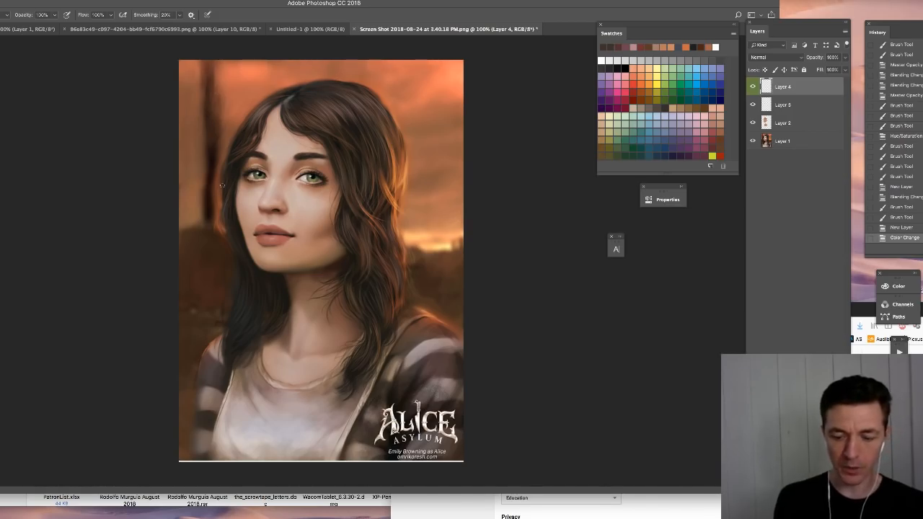
key("super+plus")
left_click_drag(308, 223, 308, 425)
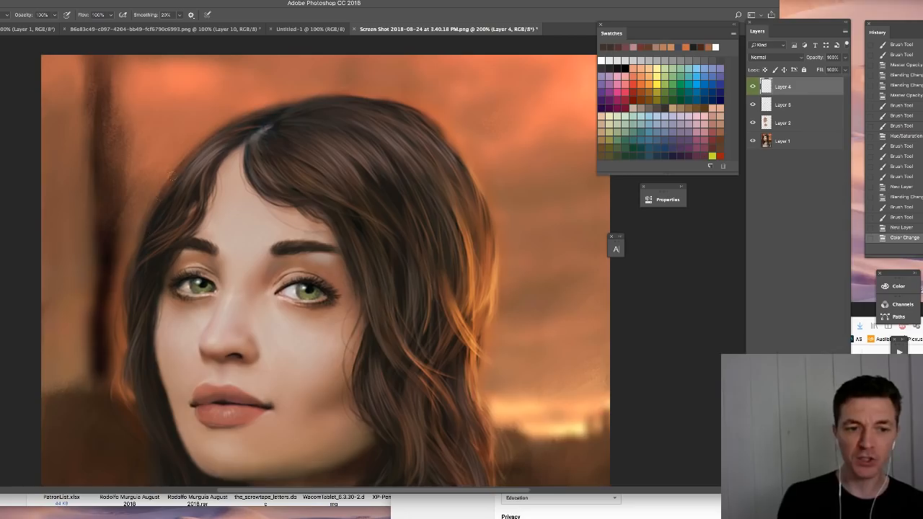
left_click_drag(169, 189, 149, 214)
left_click(151, 226, "alt")
mouse_move(170, 177)
left_mouse_down()
mouse_move(147, 217)
mouse_move(201, 140)
mouse_move(167, 168)
mouse_move(222, 133)
mouse_move(196, 138)
mouse_move(290, 98)
left_mouse_up()
left_click_drag(241, 117, 248, 110)
left_click(351, 94, "alt")
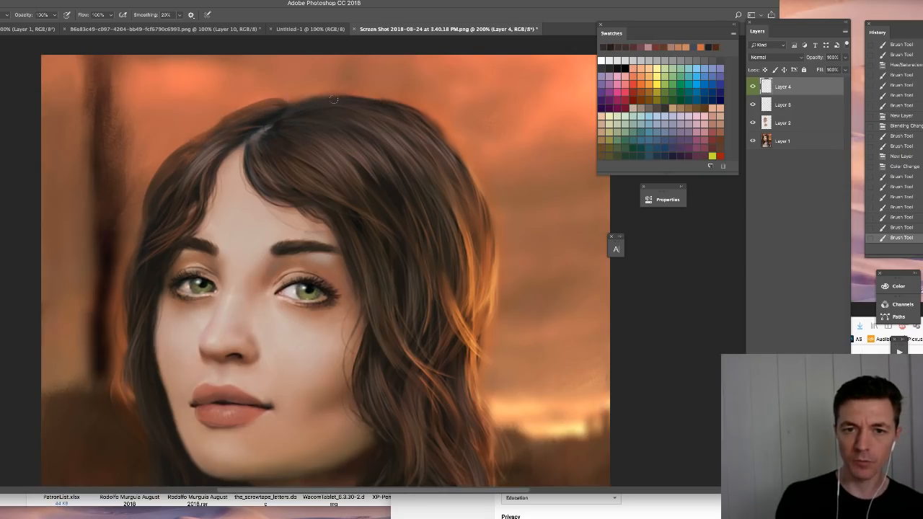
mouse_move(310, 99)
left_mouse_down()
mouse_move(409, 103)
mouse_move(437, 121)
mouse_move(457, 173)
left_mouse_up()
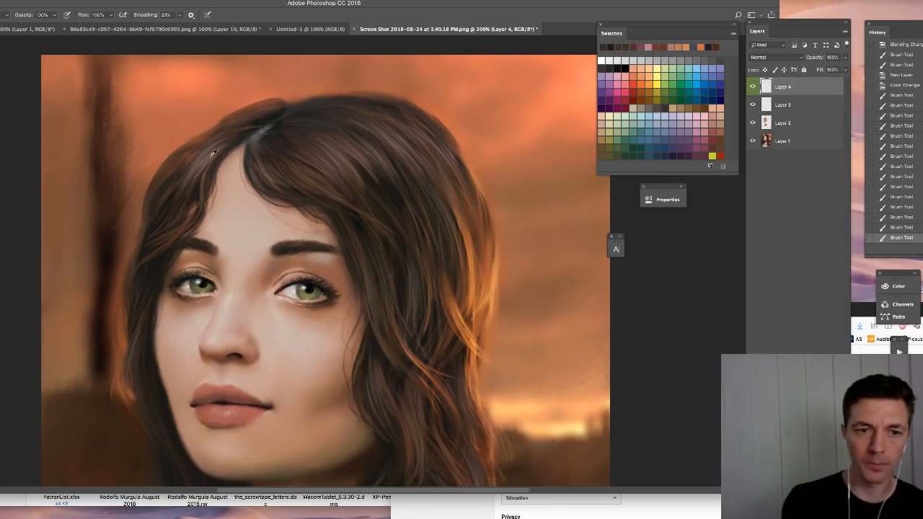
- Paint sampled hair tones beside the parting and along the crown, and compare the hair with the new layer hidden and shown
left_click(213, 152, "alt")
mouse_move(193, 158)
left_mouse_down()
mouse_move(229, 138)
mouse_move(194, 149)
mouse_move(165, 208)
left_mouse_up()
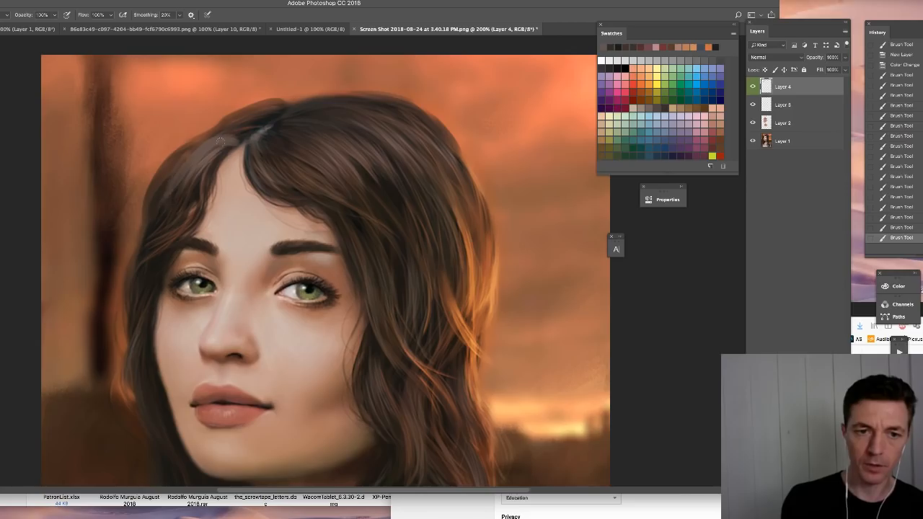
left_click_drag(194, 147, 152, 183)
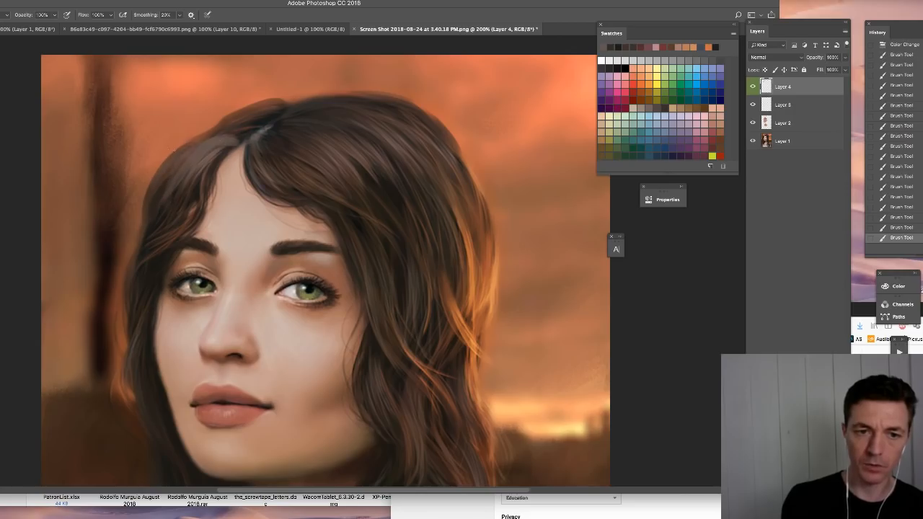
left_click(206, 162, "alt")
mouse_move(189, 185)
left_mouse_down()
mouse_move(229, 147)
mouse_move(212, 143)
mouse_move(218, 133)
mouse_move(308, 96)
left_mouse_up()
left_click_drag(259, 111, 298, 98)
left_click(194, 157, "alt")
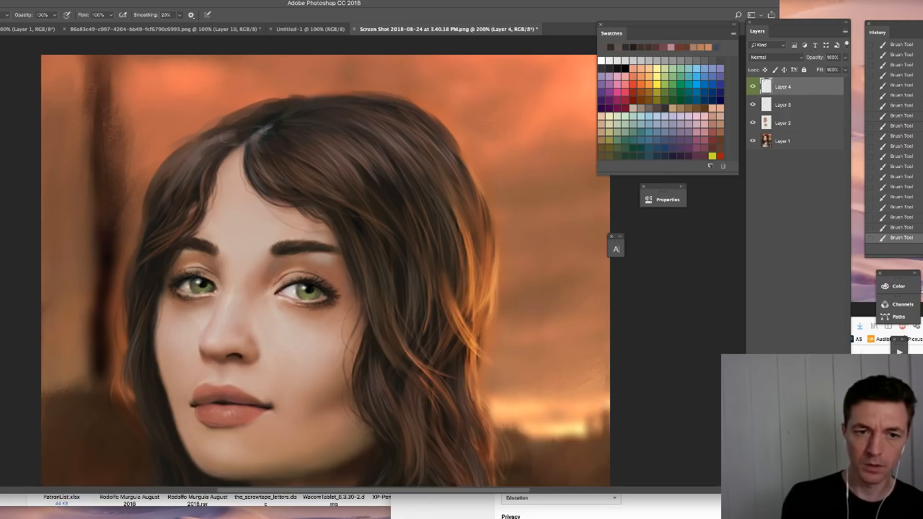
key("ctrl+minus")
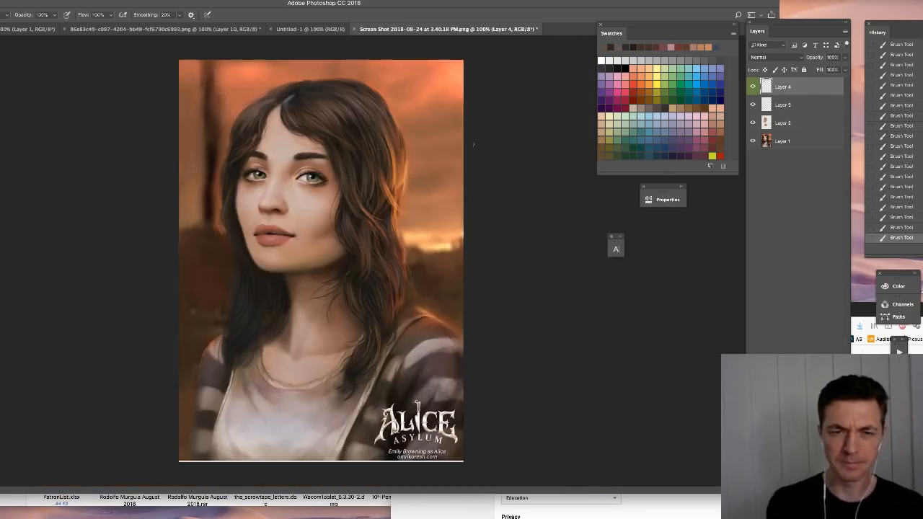
left_click(753, 87)
left_click(753, 87)
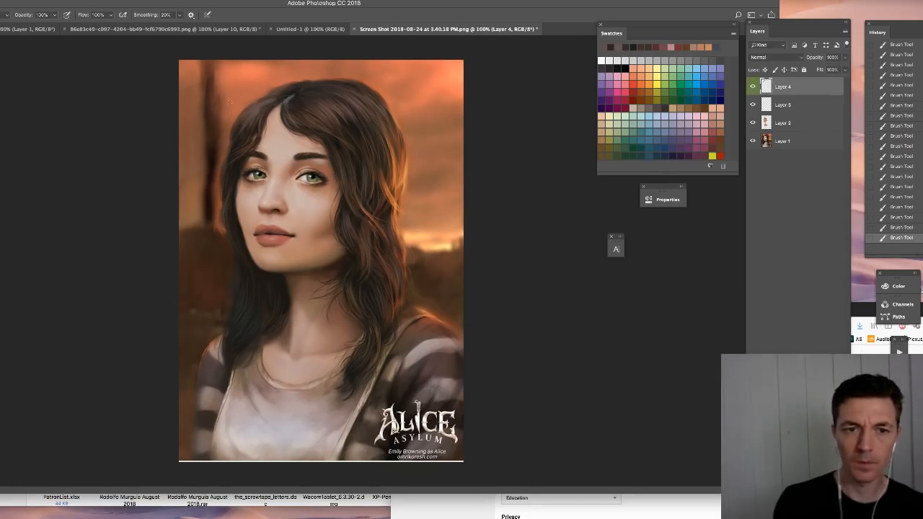
- Extend the hair outward beside the temple and cheek, brushing sampled brown strands over the background edge
left_click(238, 144, "alt")
left_click_drag(236, 132, 229, 146)
left_click_drag(240, 114, 231, 128)
left_click(242, 152, "alt")
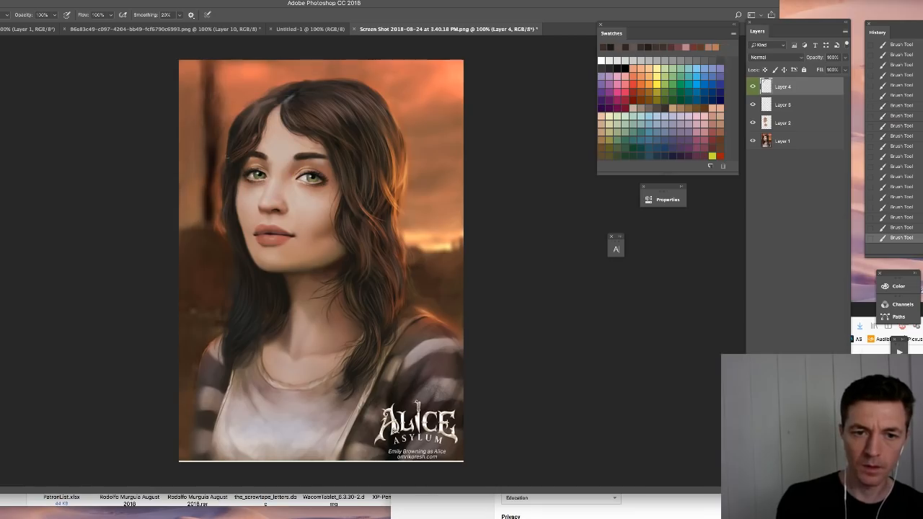
left_click(230, 172, "alt")
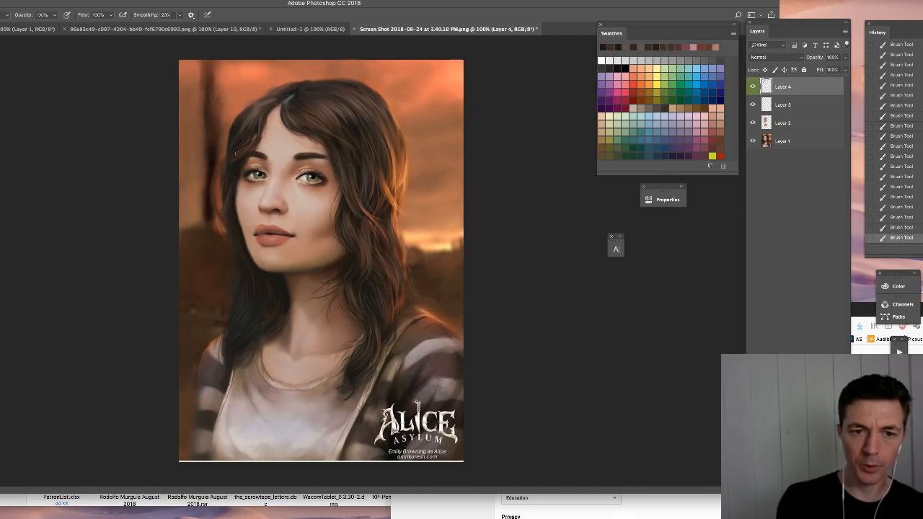
left_click_drag(229, 160, 214, 217)
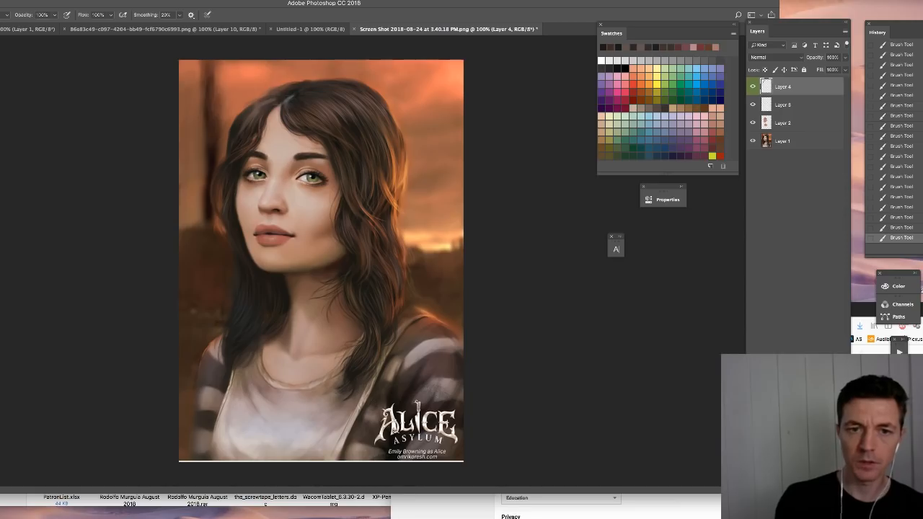
- Sample a dark hair colour and draw a guideline from the chin through the nose to above the parting
left_click(280, 95, "alt")
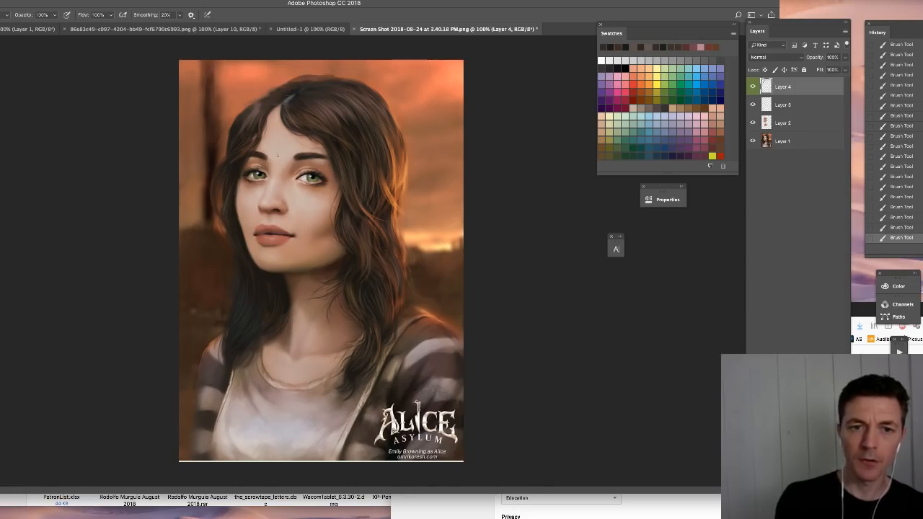
left_click_drag(267, 259, 294, 73)
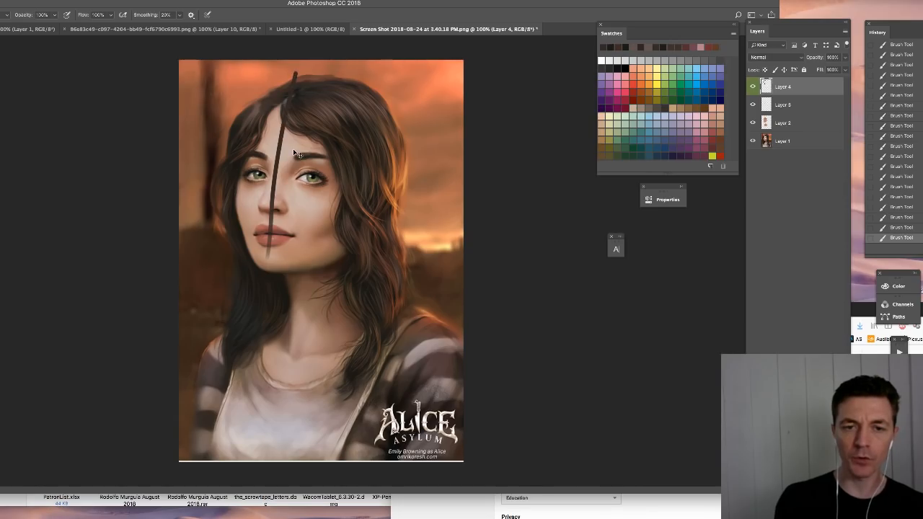
- Undo the guideline drawn over the face and choose a smaller hard round brush preset
key("ctrl+z")
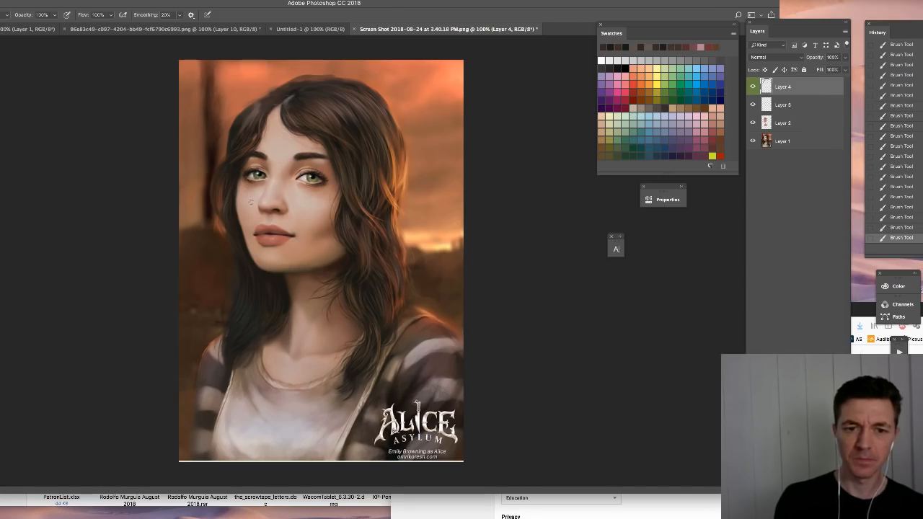
key("super+plus")
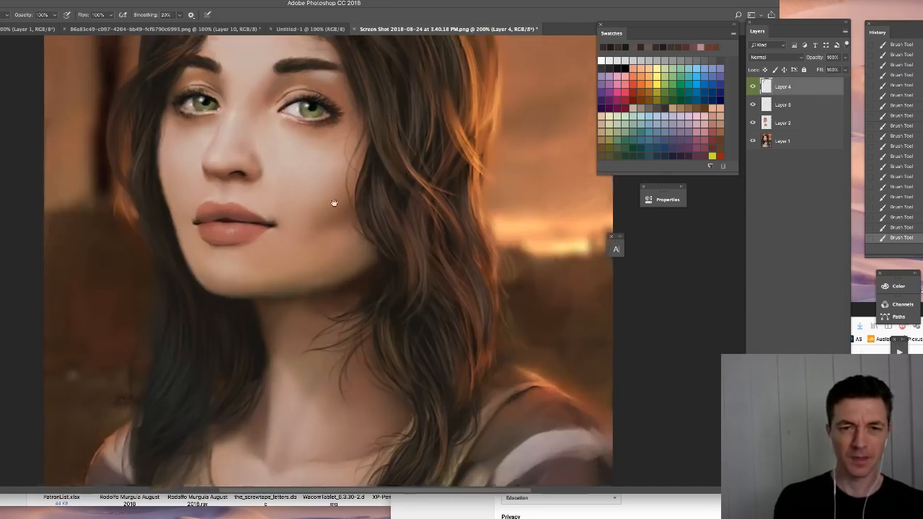
left_click_drag(334, 202, 374, 332)
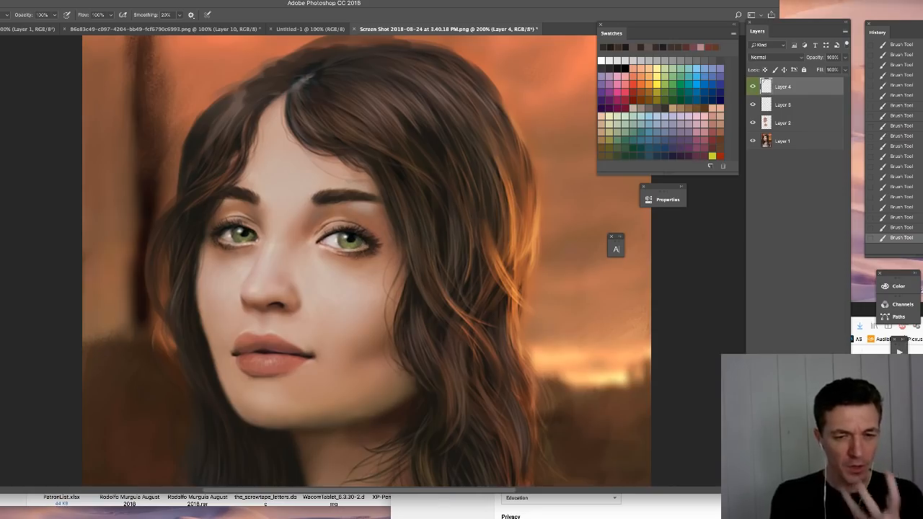
right_click(328, 303)
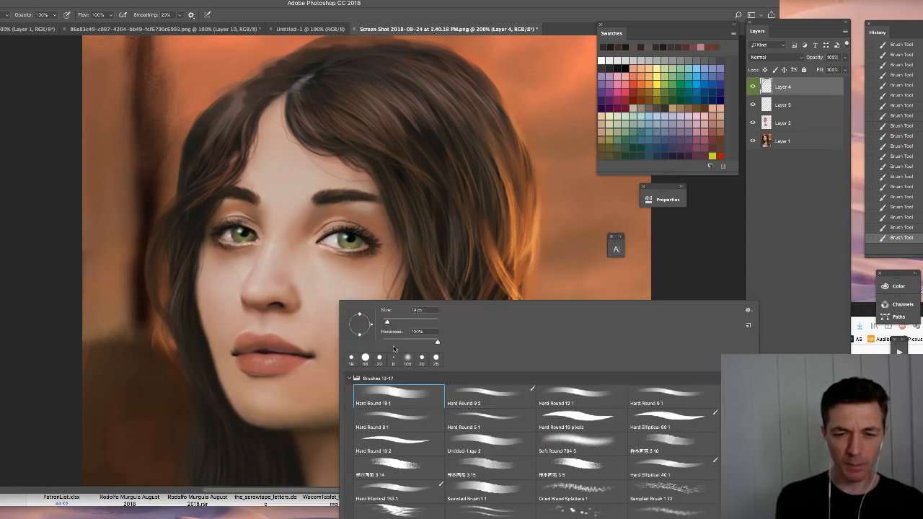
left_click(398, 423)
left_click(232, 334)
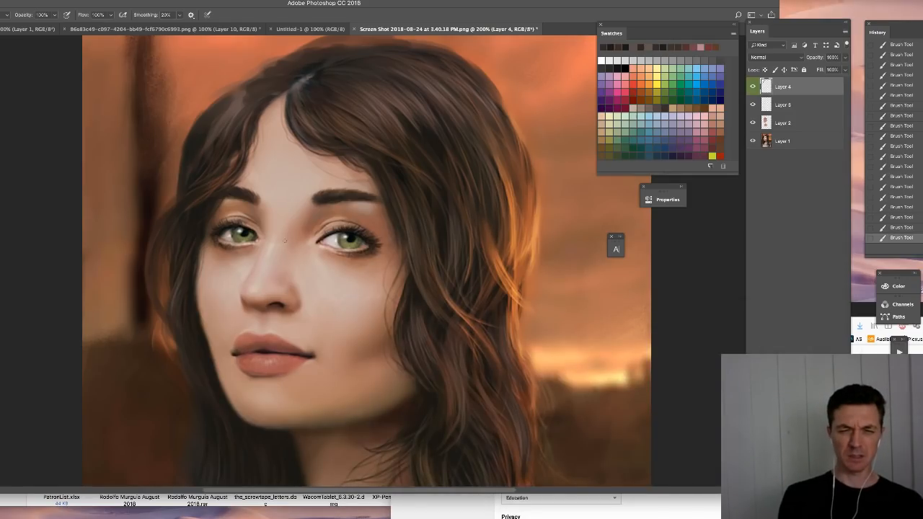
- Lasso the lower face from the cheeks to the chin, copy it onto a new layer, and transform it slightly shorter at the chin
key("l")
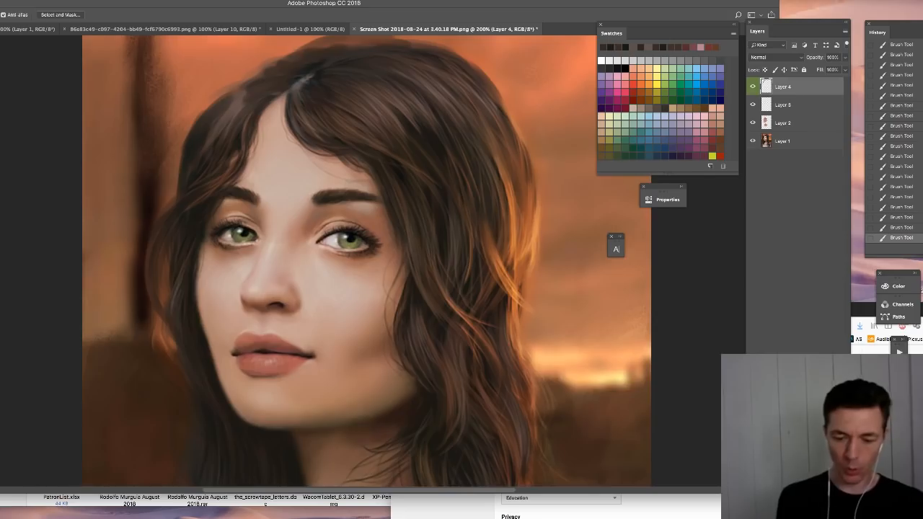
key("ctrl+minus")
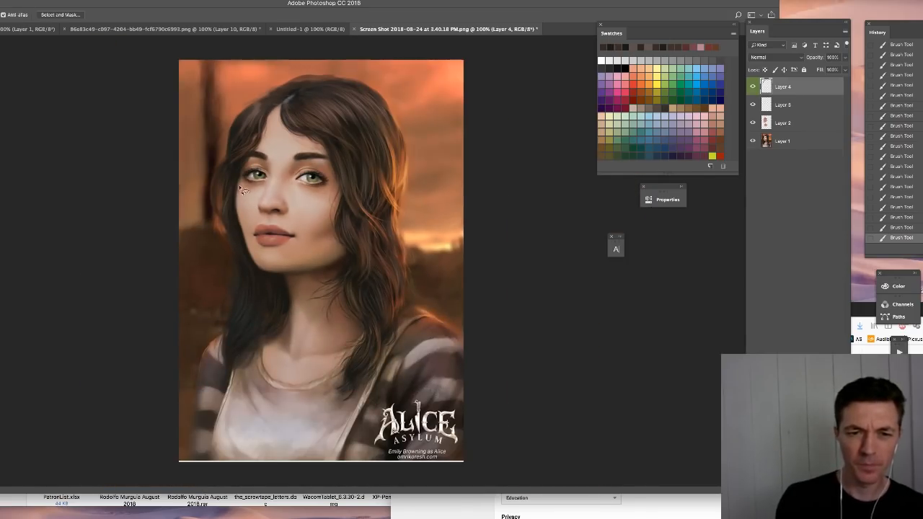
mouse_move(257, 213)
left_mouse_down()
mouse_move(335, 230)
mouse_move(339, 268)
mouse_move(265, 277)
mouse_move(235, 228)
mouse_move(234, 196)
left_mouse_up()
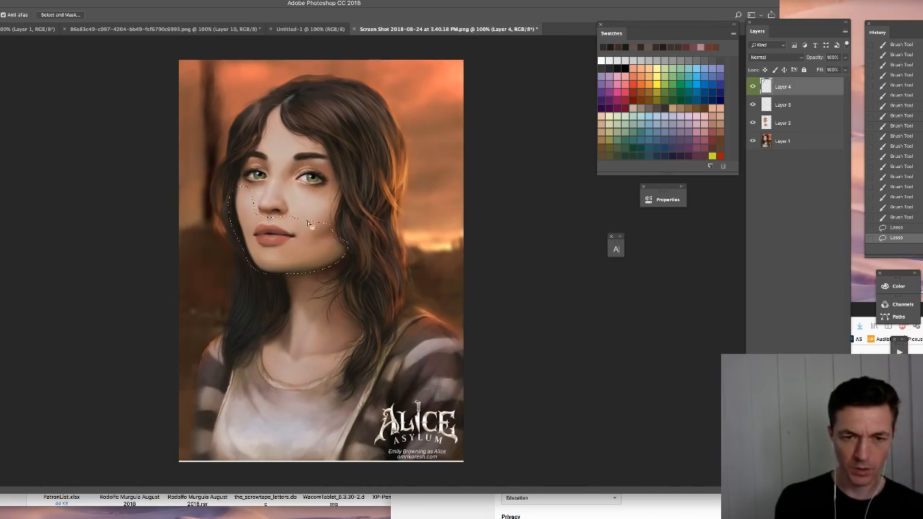
key("ctrl+c")
key("ctrl+v")
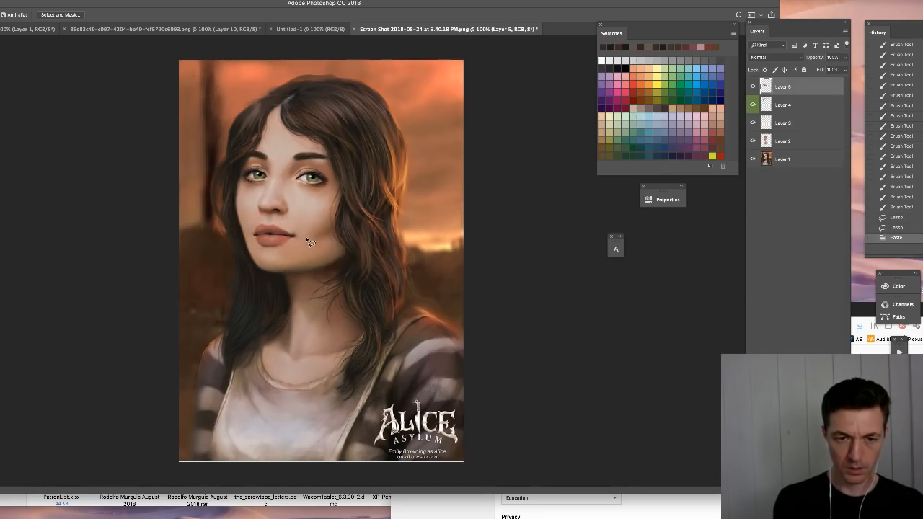
key("ctrl+t")
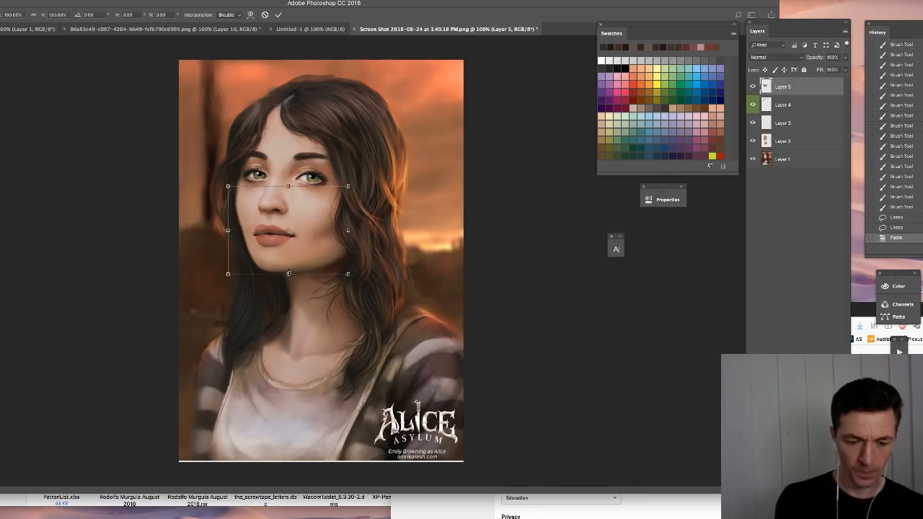
left_click_drag(290, 272, 290, 272)
key("Return")
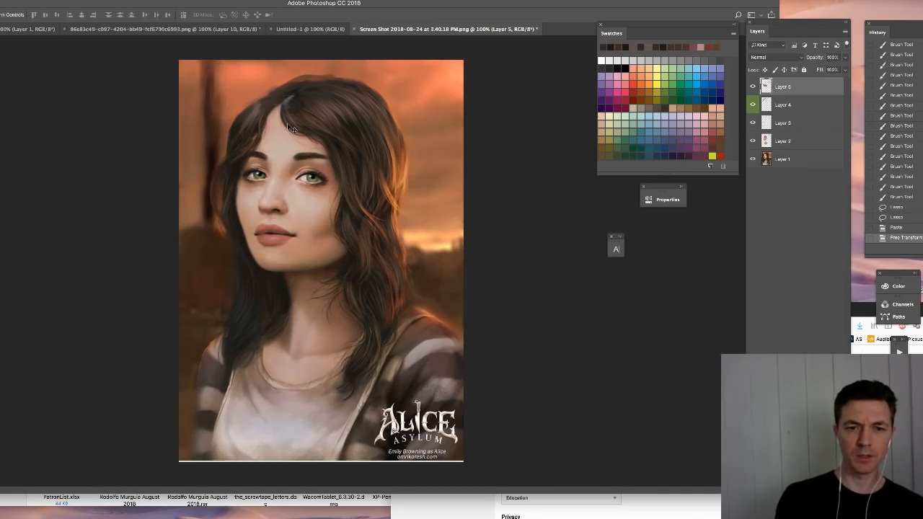
- Compare the portrait with the copied lower face and hair layers hidden and shown, leave the face copy hidden, and select Layer 4
left_click(753, 87)
left_click(753, 91)
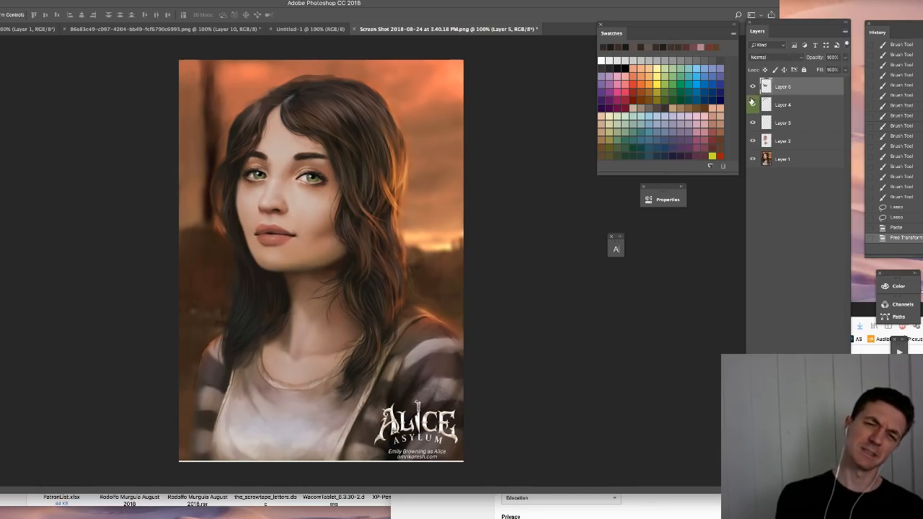
left_click(752, 101)
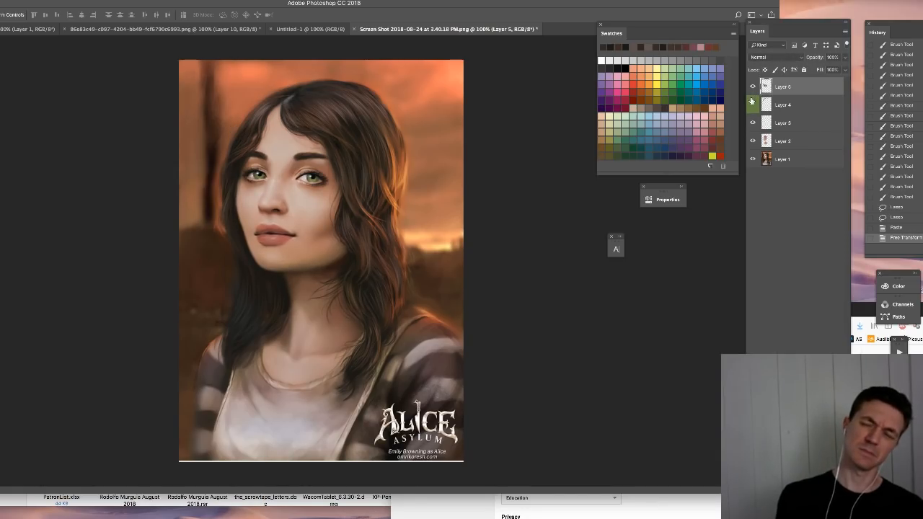
left_click(782, 104)
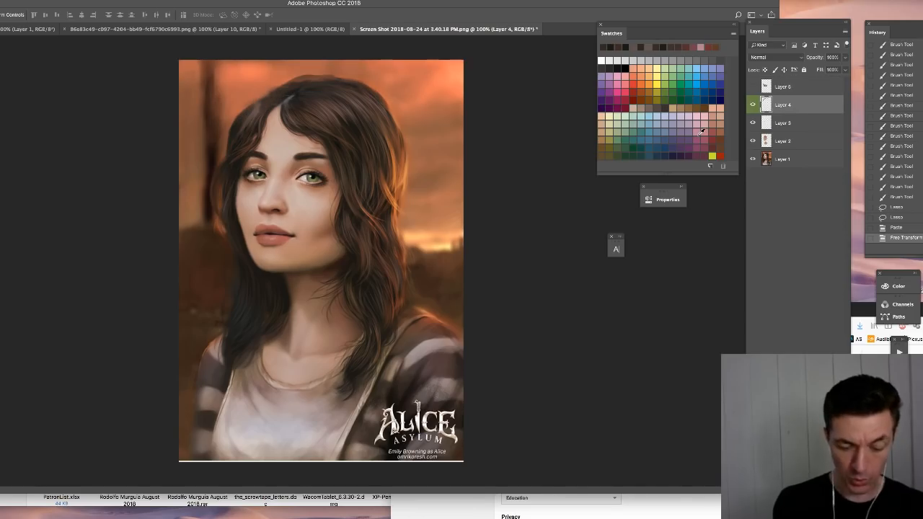
- Sample dark tones and brush them around the pupil and iris of the subject's left eye
scroll(307, 175, "up", 4)
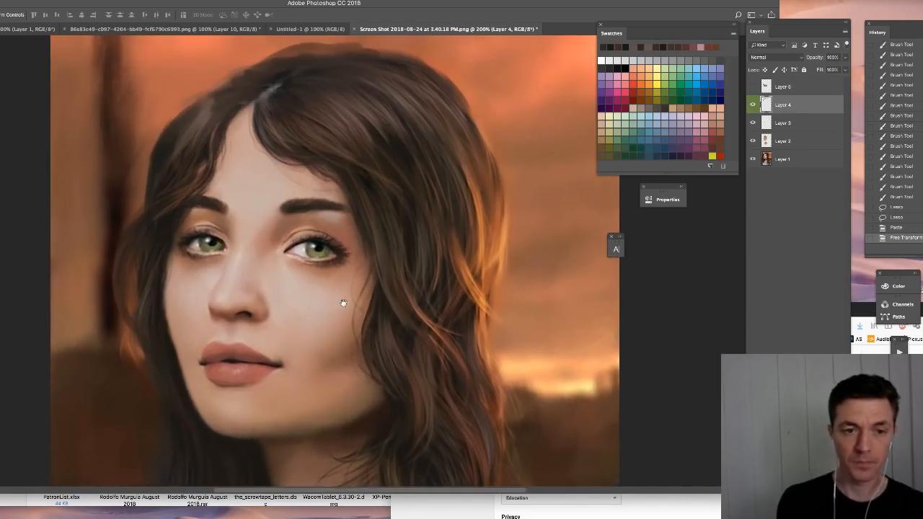
key("b")
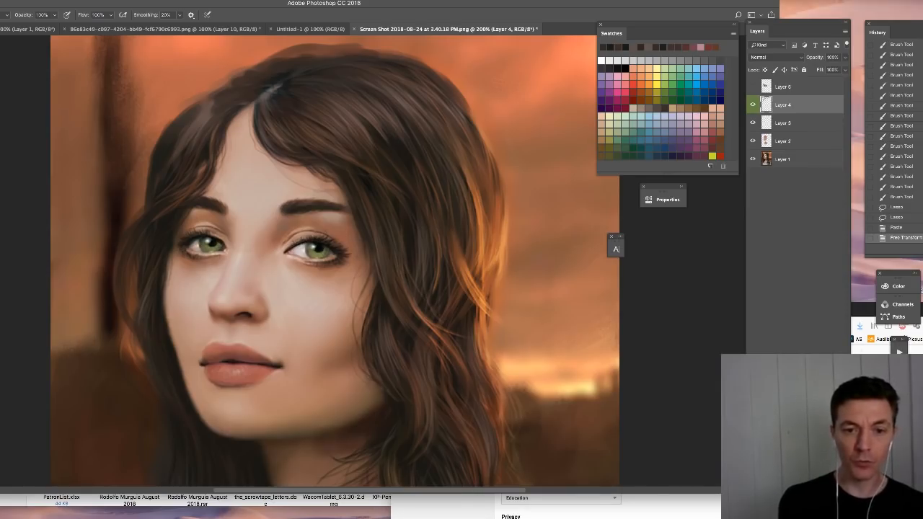
left_click(309, 241, "alt")
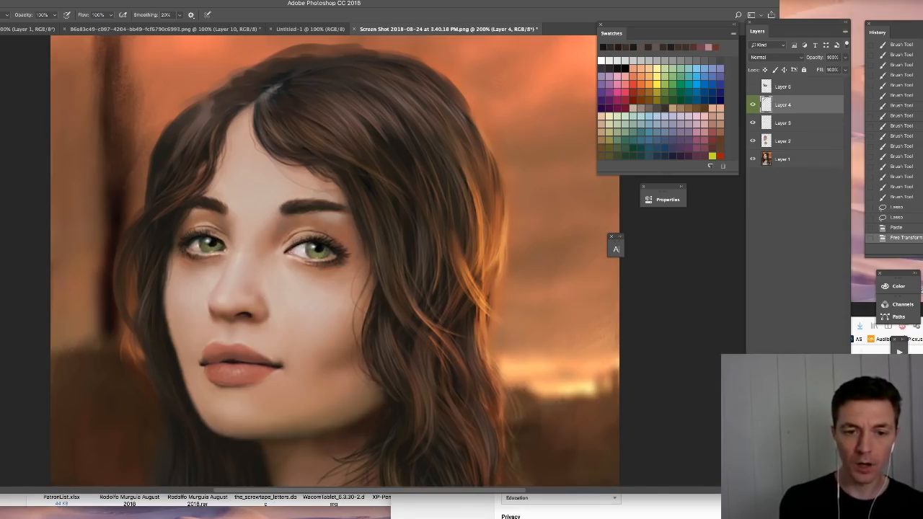
left_click_drag(329, 248, 335, 251)
left_click(336, 251, "alt")
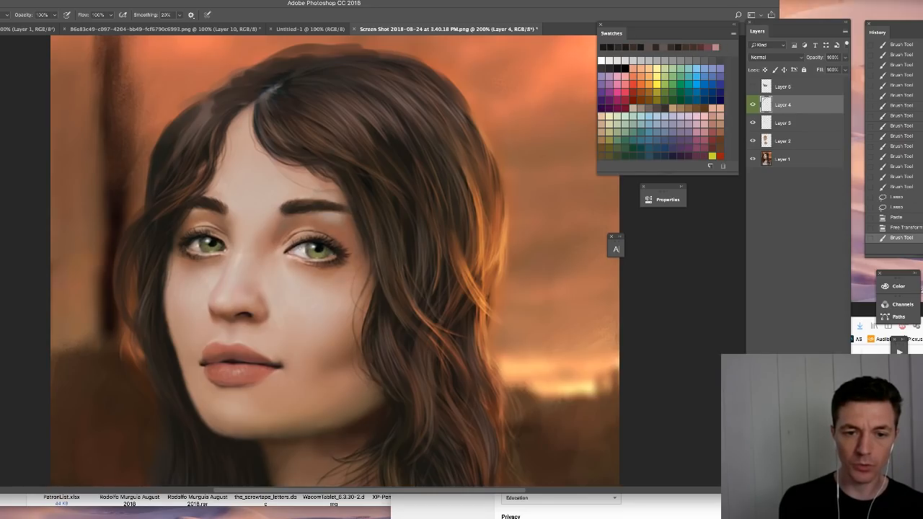
left_click_drag(291, 246, 304, 252)
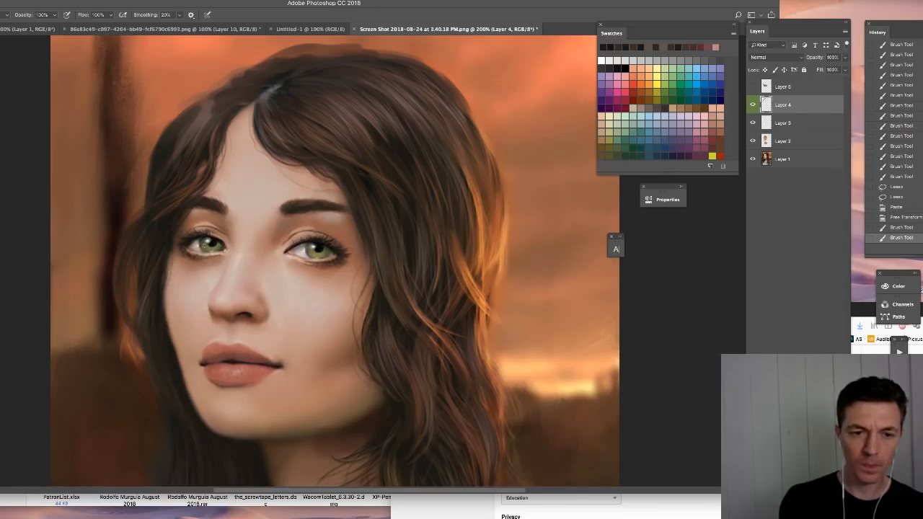
- Brush dark tones over the pupil and iris of the subject's right eye to match
left_click_drag(205, 246, 192, 247)
left_click(220, 239, "alt")
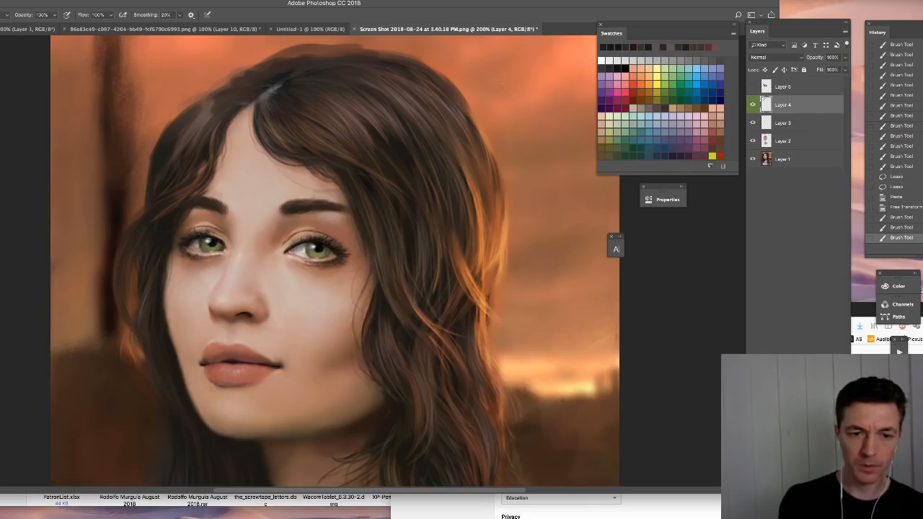
left_click(206, 241)
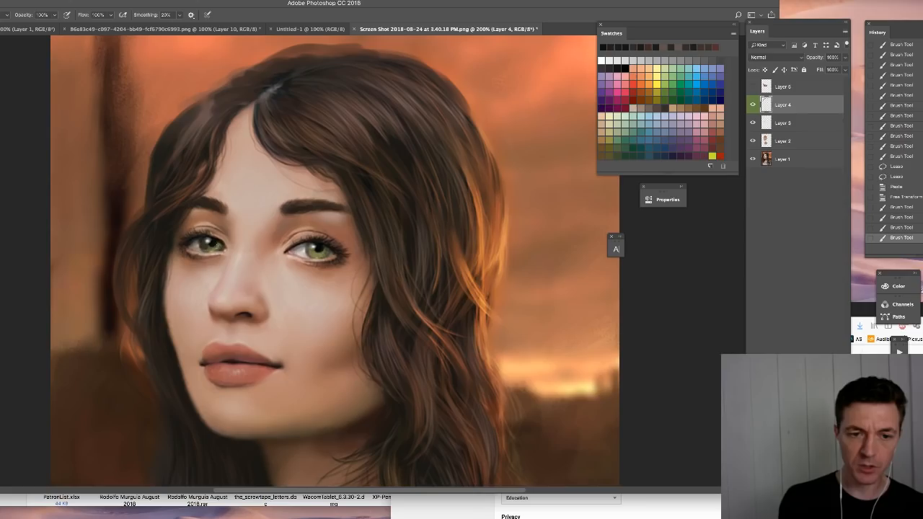
left_click_drag(207, 249, 221, 248)
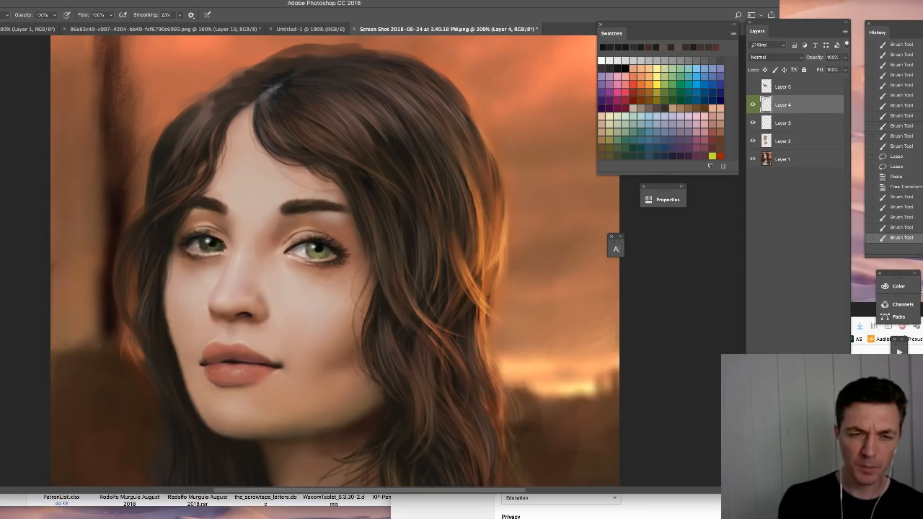
- Deepen the subject's left iris and paint a green swatch colour into its lower part beneath the pupil
left_click_drag(312, 250, 319, 255)
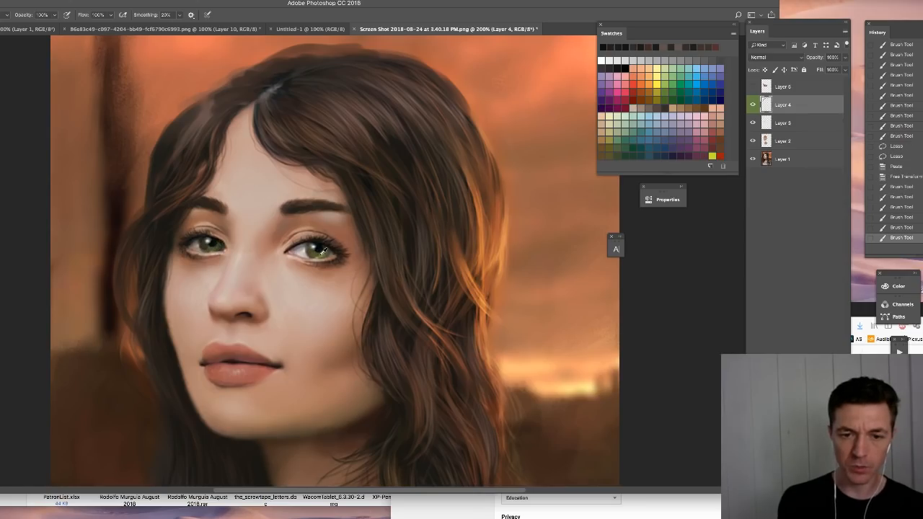
left_click(610, 141)
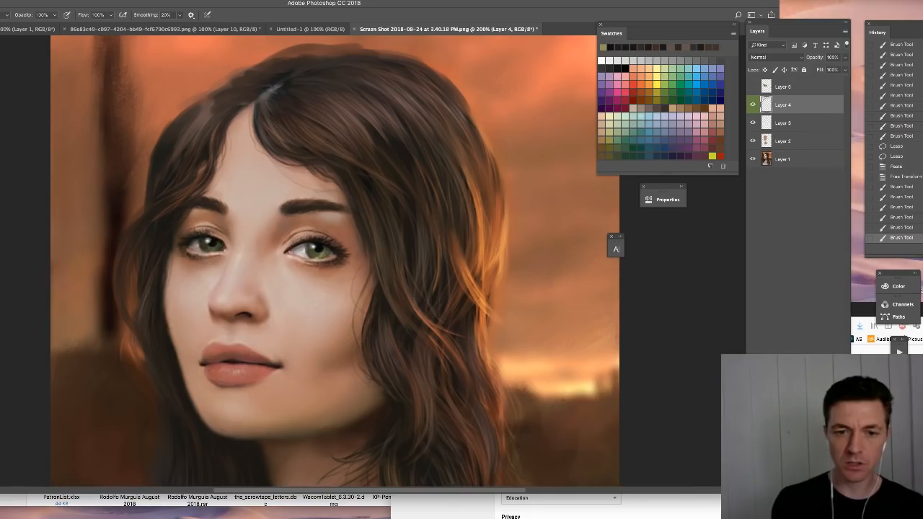
left_click_drag(313, 249, 320, 255)
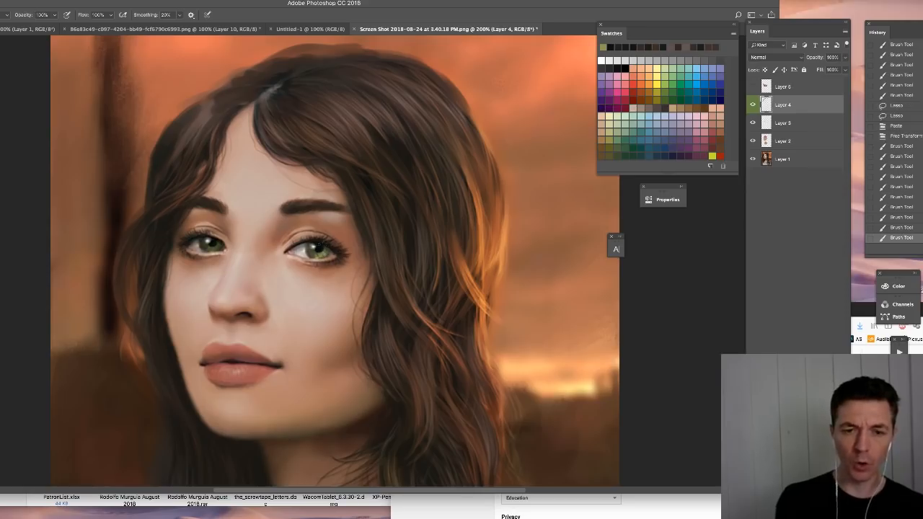
left_click(320, 249, "alt")
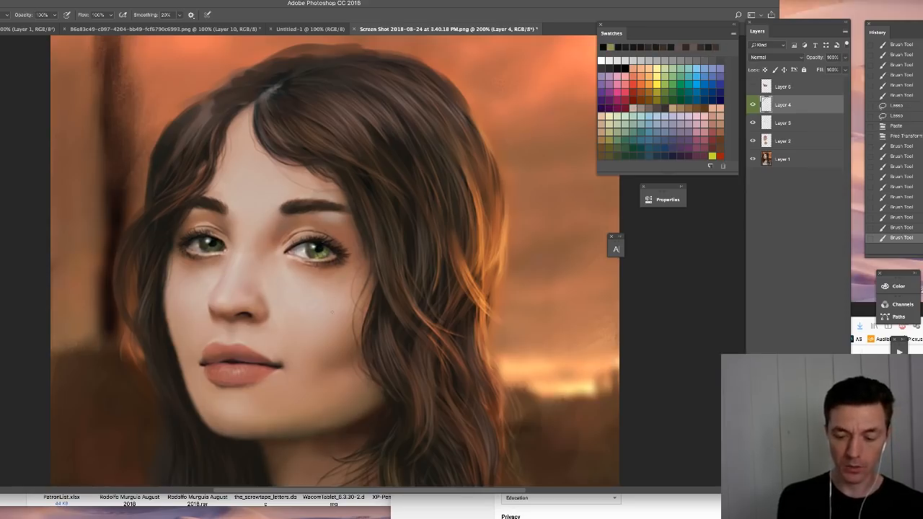
- Examine the subject's left eye at 700% and compare it with the painted Layer 4 shown and hidden
key("super+plus")
key("super+plus")
key("super+plus")
key("super+plus")
key("super+plus")
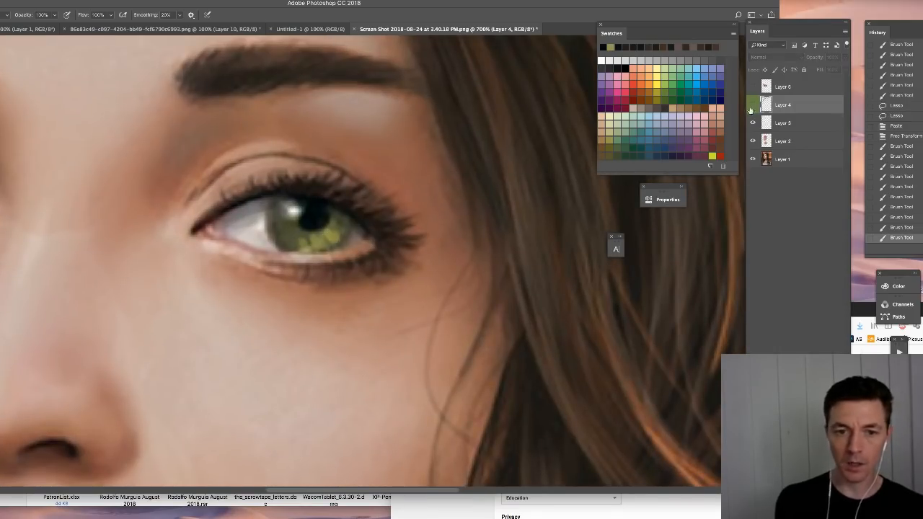
left_click(753, 105)
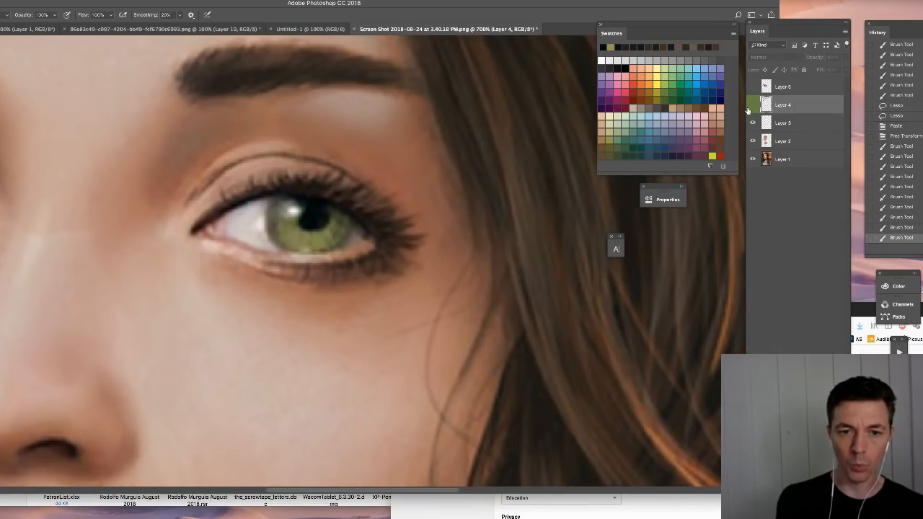
- Add a new layer above the Overlay layer and draw a pale yellow circle beside the eye to represent the eyeball
left_click(784, 123)
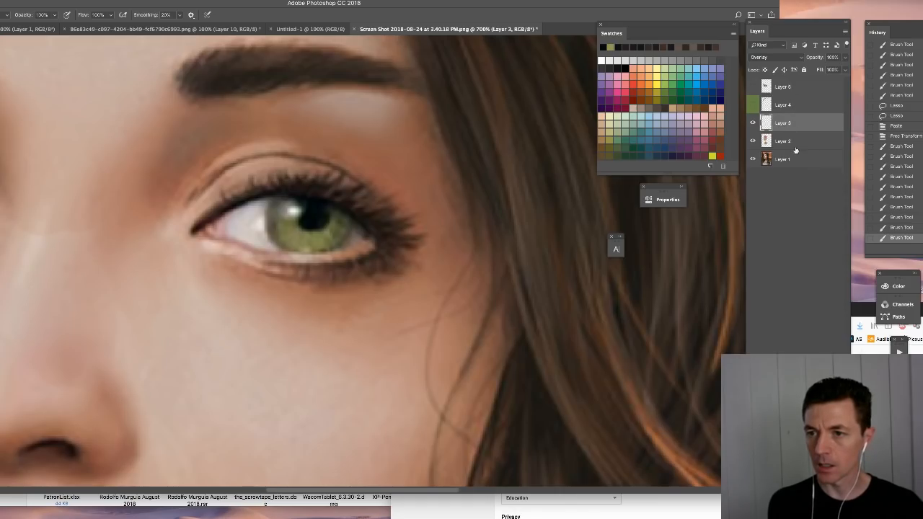
key("alt+shift+super+n")
left_click(657, 69)
mouse_move(496, 200)
left_mouse_down()
mouse_move(506, 296)
mouse_move(555, 236)
mouse_move(515, 194)
left_mouse_up()
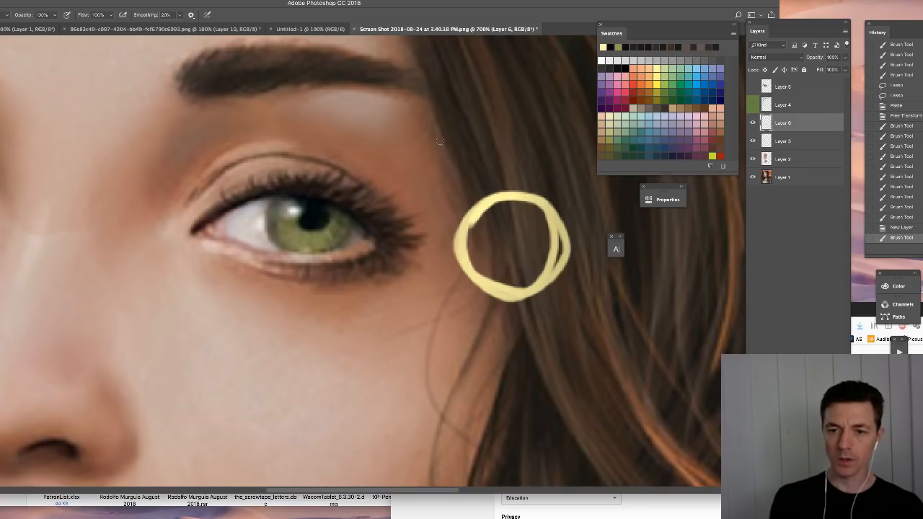
- Draw light rays to the circle and the real eye, mark the circle's highlight, and continue the light path faintly through the circle
left_click_drag(438, 131, 488, 216)
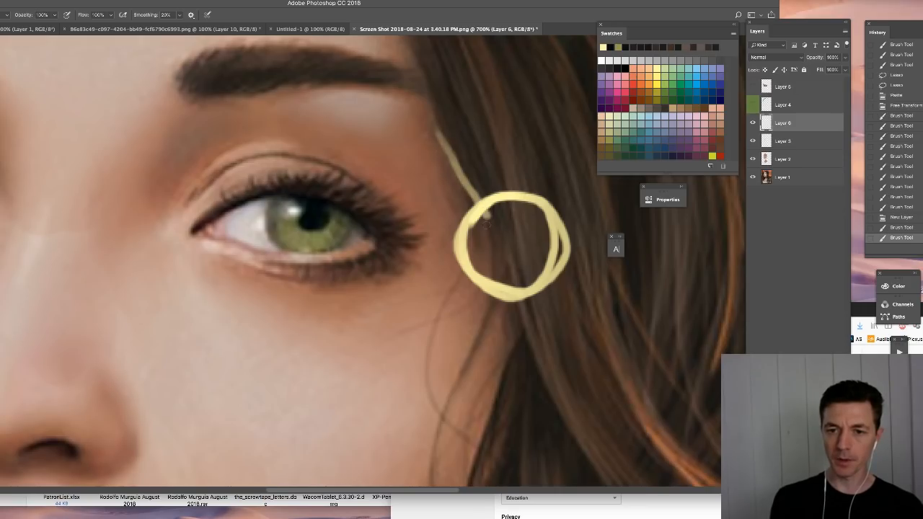
left_click(489, 225)
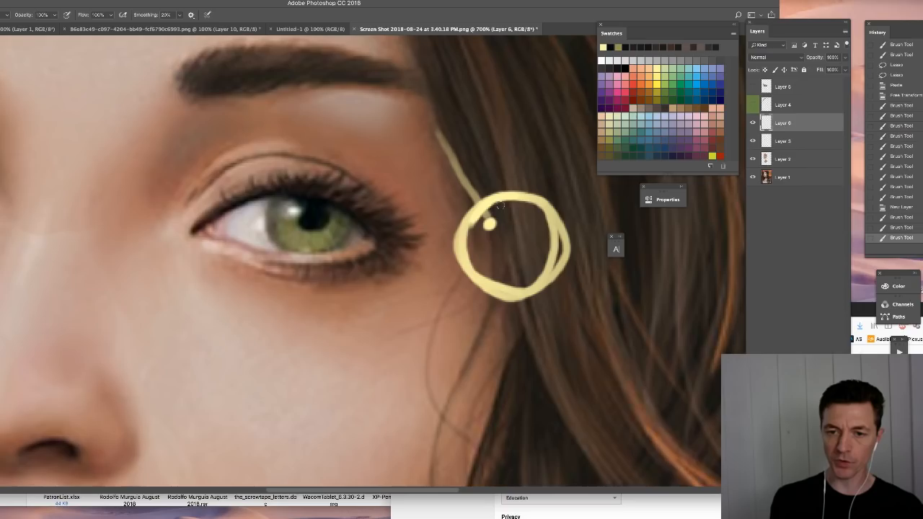
left_click_drag(500, 207, 485, 235)
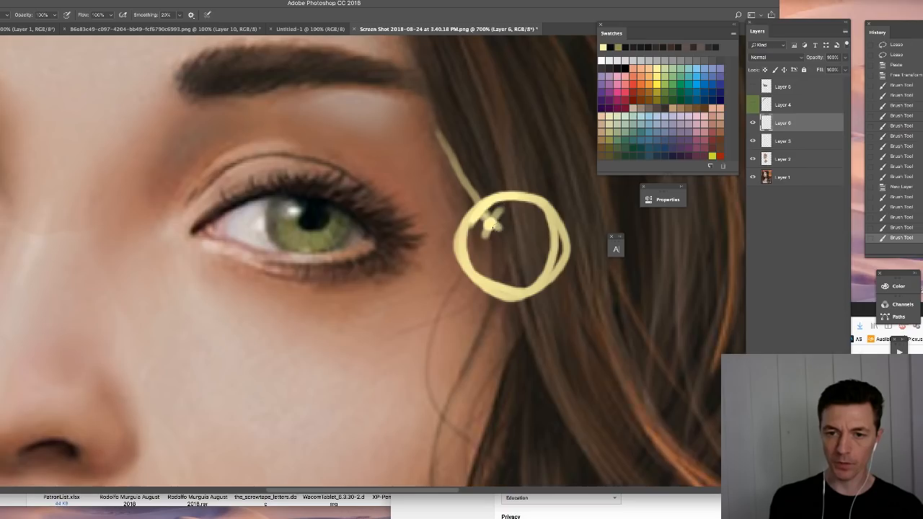
mouse_move(289, 207)
left_mouse_down()
mouse_move(267, 160)
mouse_move(290, 206)
left_mouse_up()
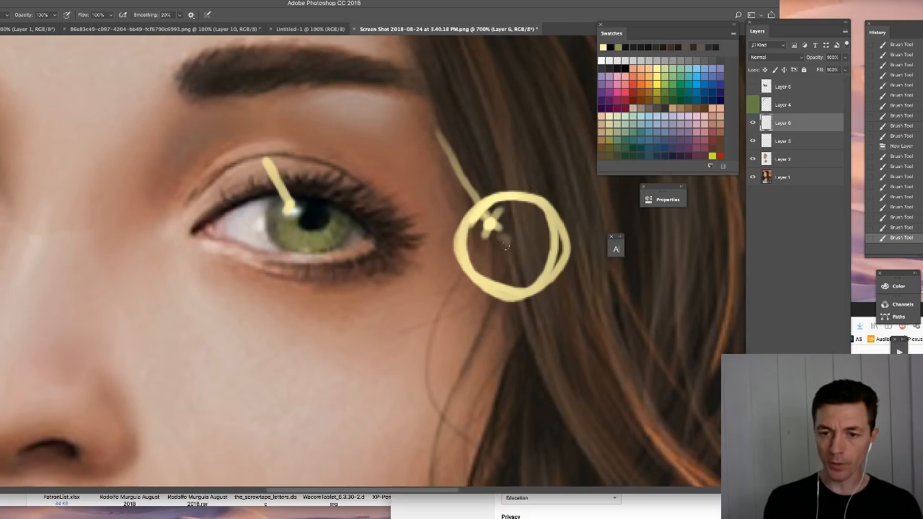
left_click_drag(506, 246, 529, 271)
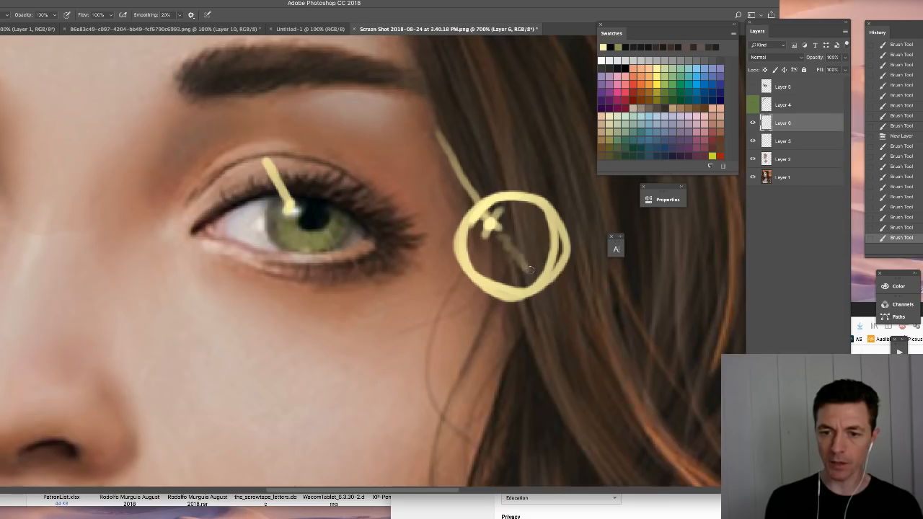
- Paint a pale yellow glow inside the circle where the light exits, opposite the highlight, and hide the diagram layer
left_click_drag(529, 270, 529, 272)
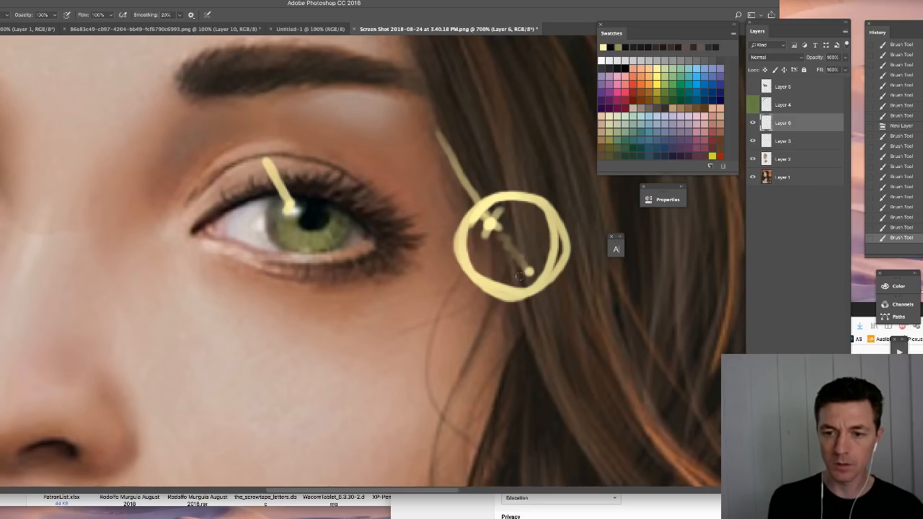
left_click_drag(519, 277, 541, 249)
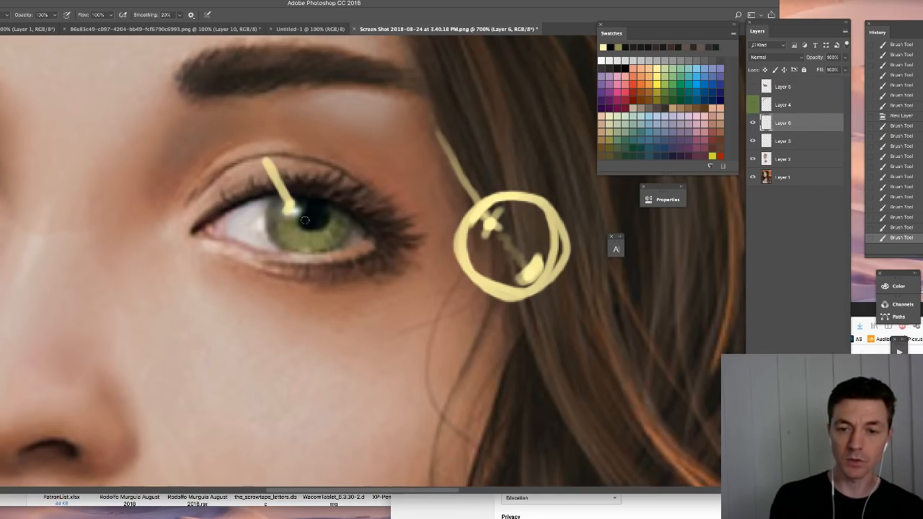
left_click(753, 122)
- Show Layer 4 and retouch the subject's left iris around and below the pupil with sampled colours
left_click(760, 107)
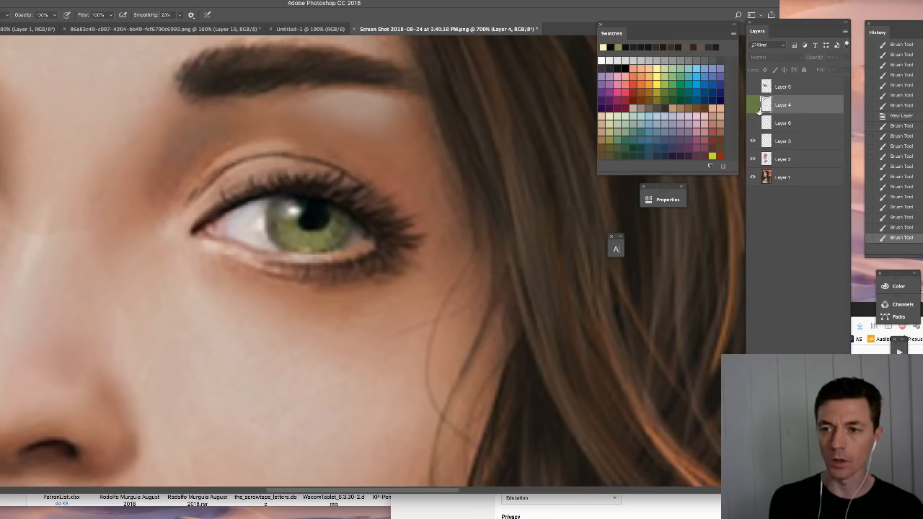
left_click(752, 106)
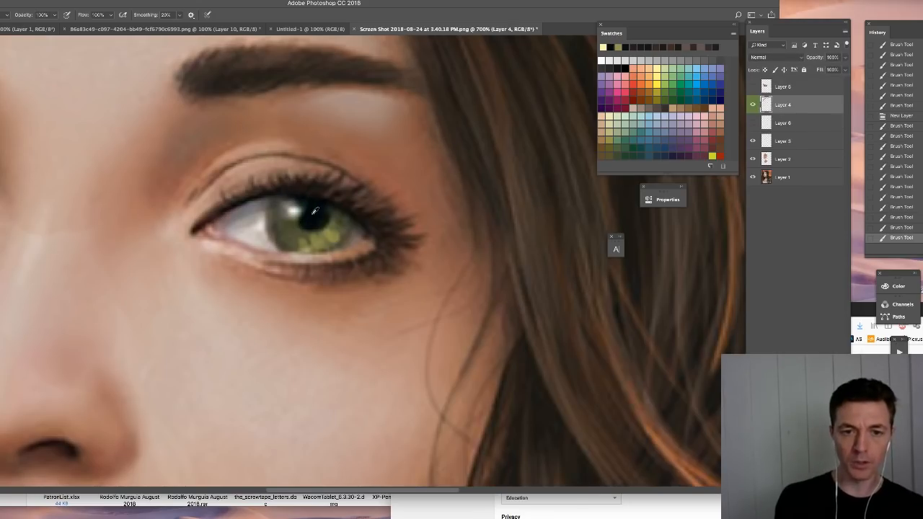
left_click_drag(286, 229, 297, 222)
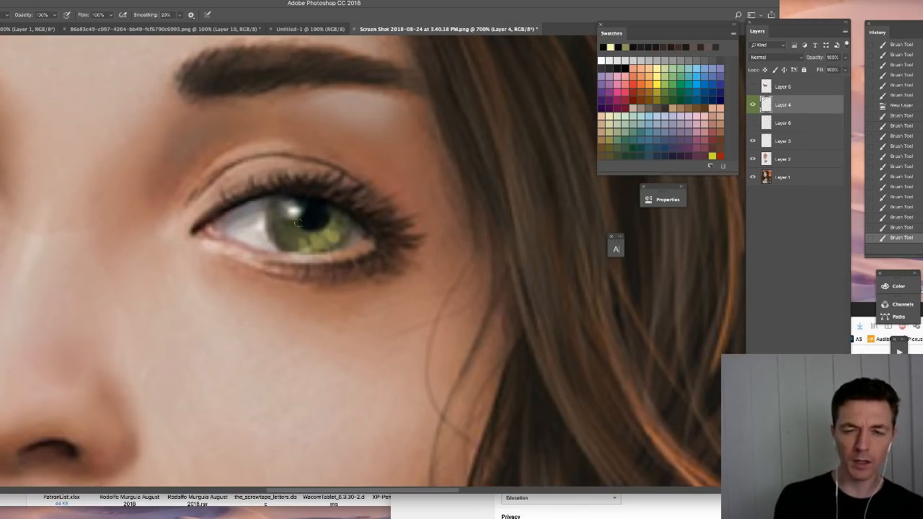
left_click(331, 236, "alt")
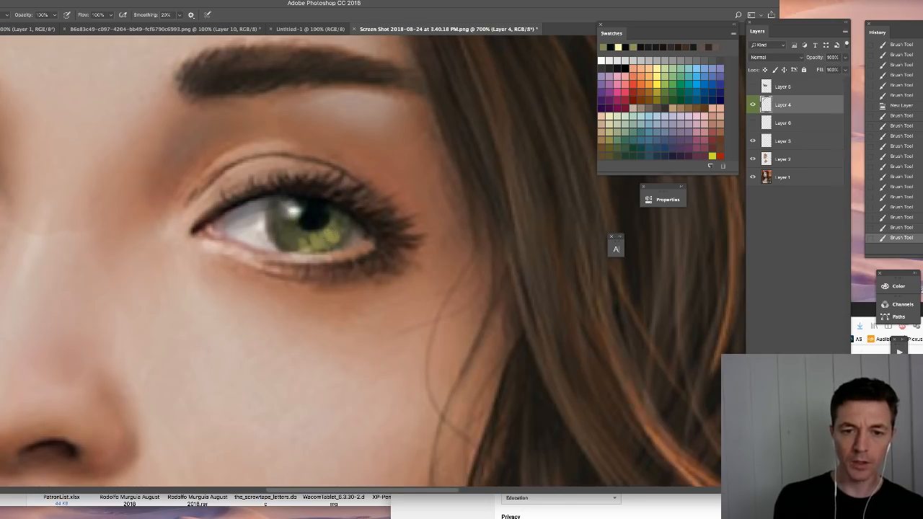
mouse_move(333, 231)
left_mouse_down()
mouse_move(354, 238)
mouse_move(295, 240)
left_mouse_up()
- Shade the white of the subject's left eye and retouch its outer corner using muted pinkish-brown and sampled tones
left_click_drag(182, 199, 517, 290)
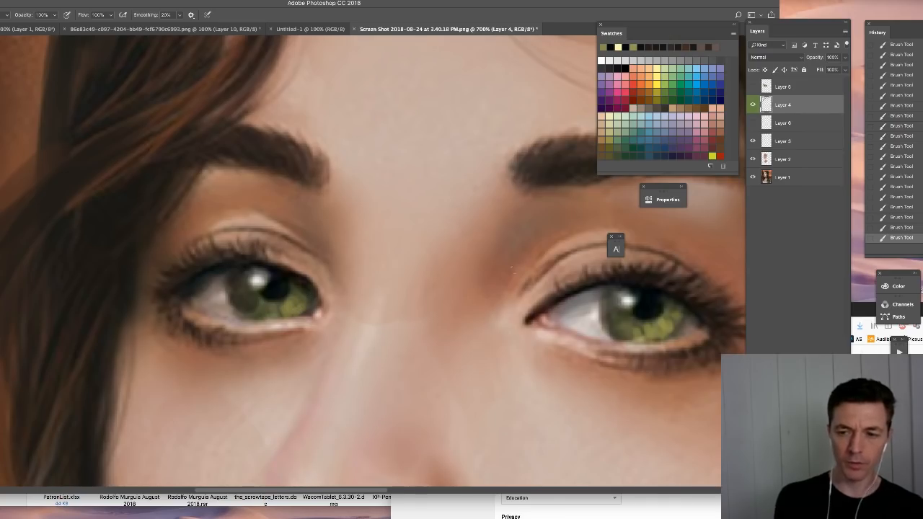
left_click_drag(546, 258, 367, 210)
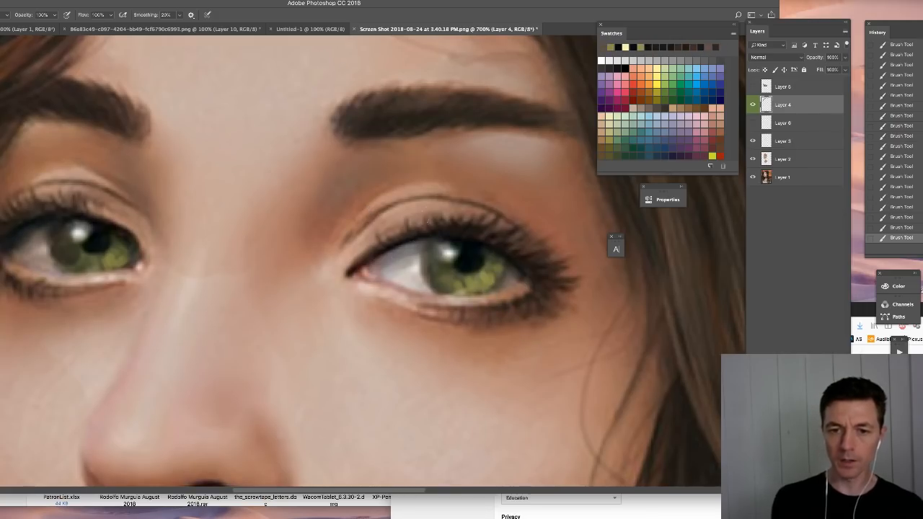
left_click(713, 140)
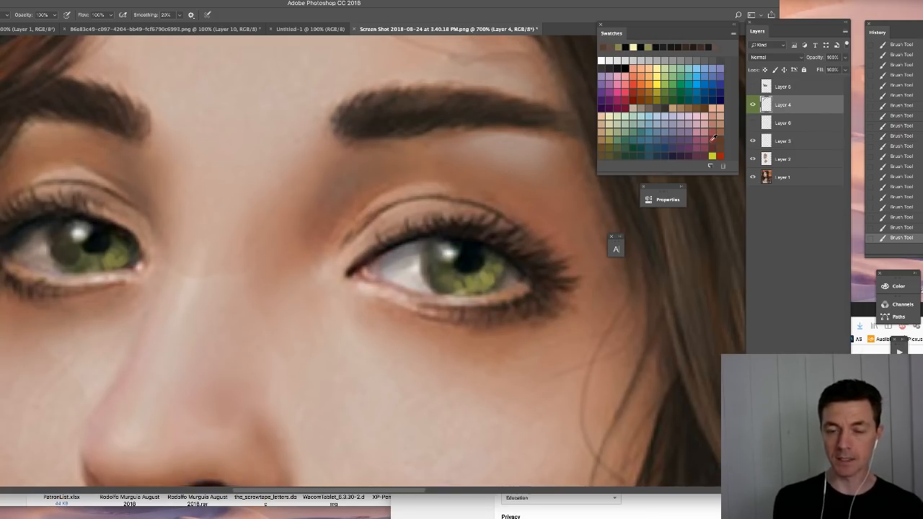
mouse_move(414, 254)
left_mouse_down()
mouse_move(395, 270)
mouse_move(400, 277)
left_mouse_up()
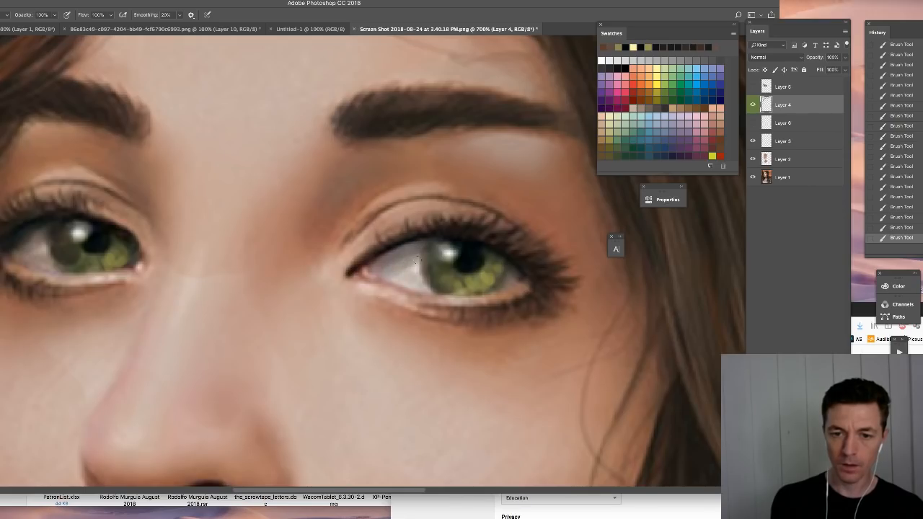
left_click_drag(424, 281, 406, 282)
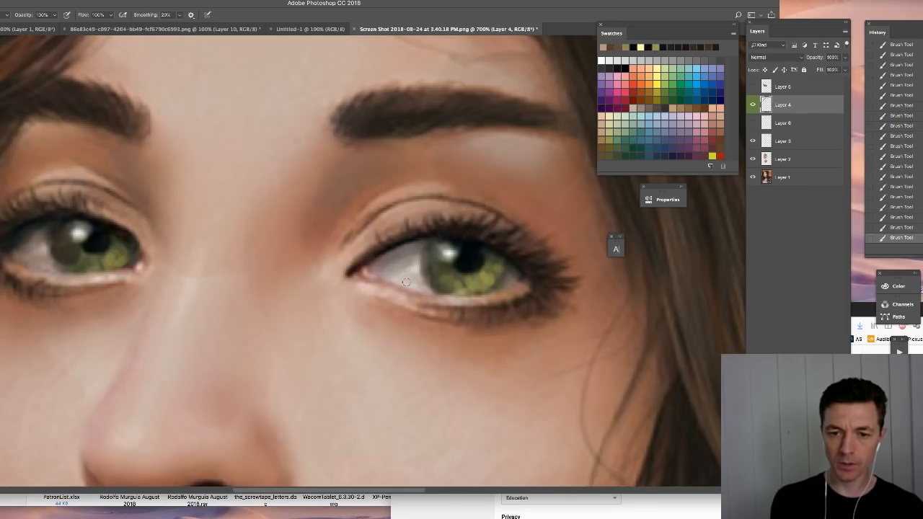
left_click_drag(417, 246, 388, 263)
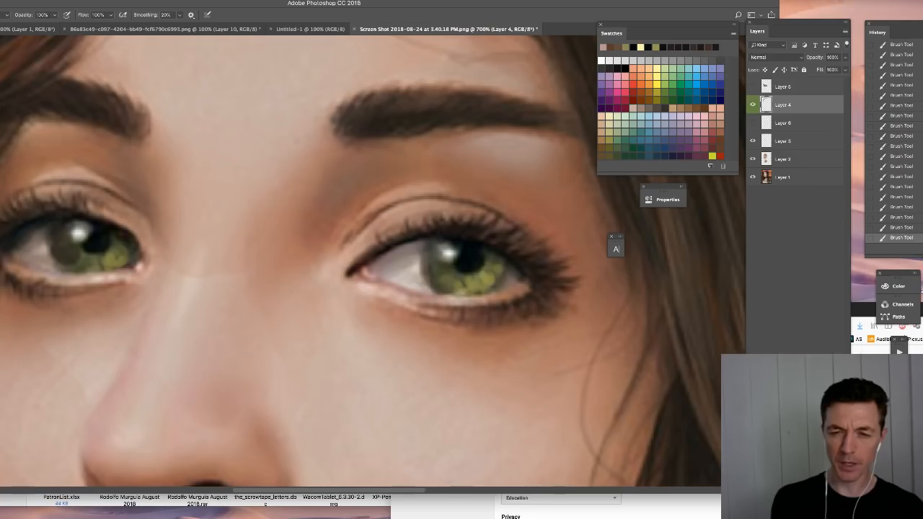
left_click(524, 282, "alt")
left_click_drag(519, 279, 512, 278)
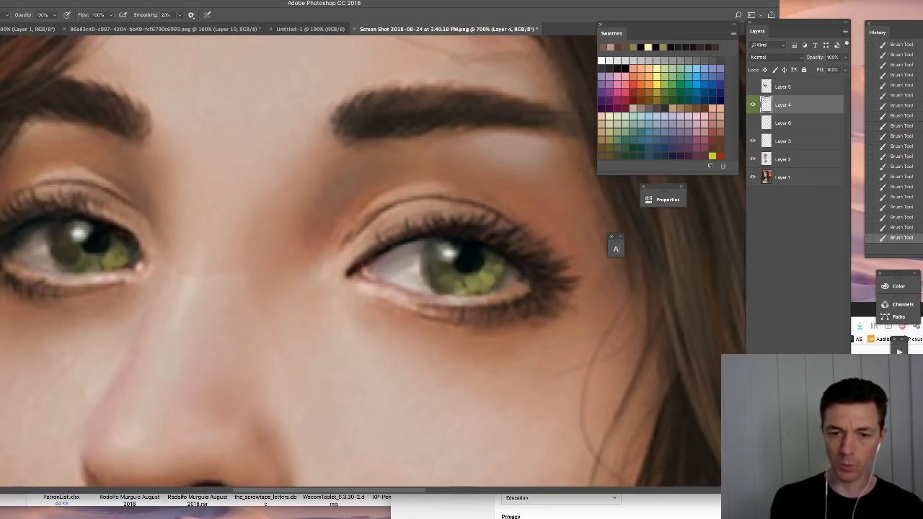
left_click(709, 138)
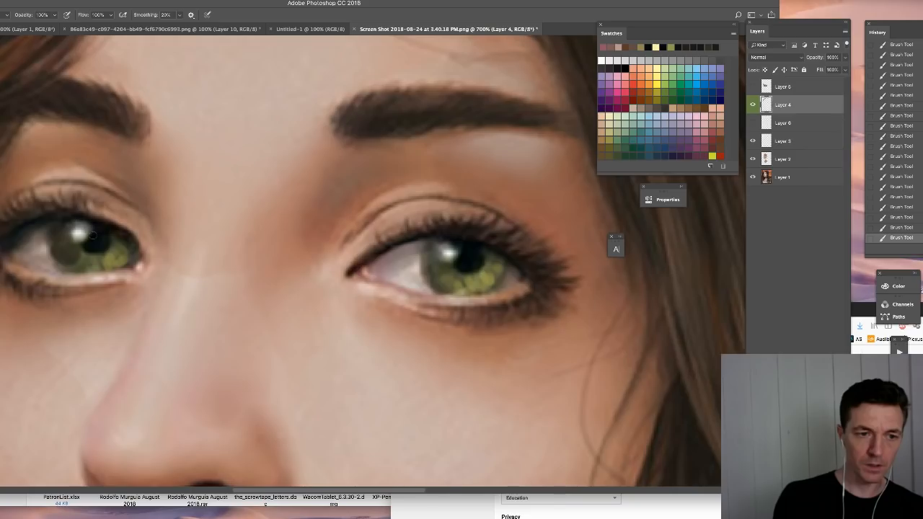
- Examine the full portrait and compare the face at 200% with Layer 4 hidden and shown
key("super+minus")
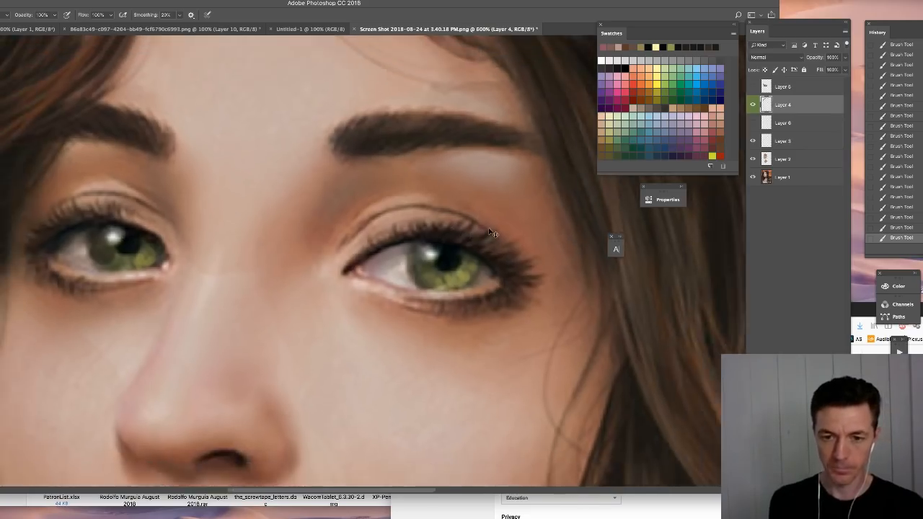
key("super+minus")
key("super+minus")
key("super+minus")
key("super+minus")
key("super+minus")
key("super+minus")
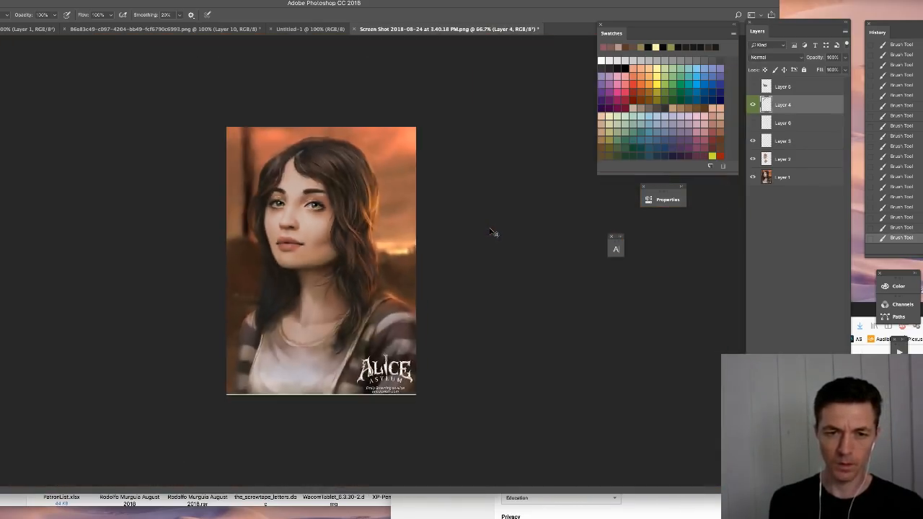
key("super+plus")
key("super+plus")
left_click_drag(331, 128, 387, 230)
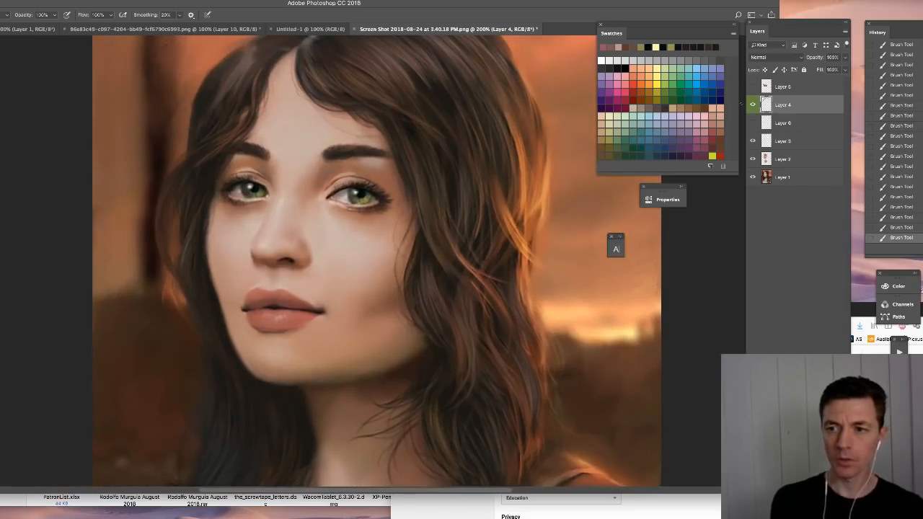
left_click(753, 106)
left_click(753, 105)
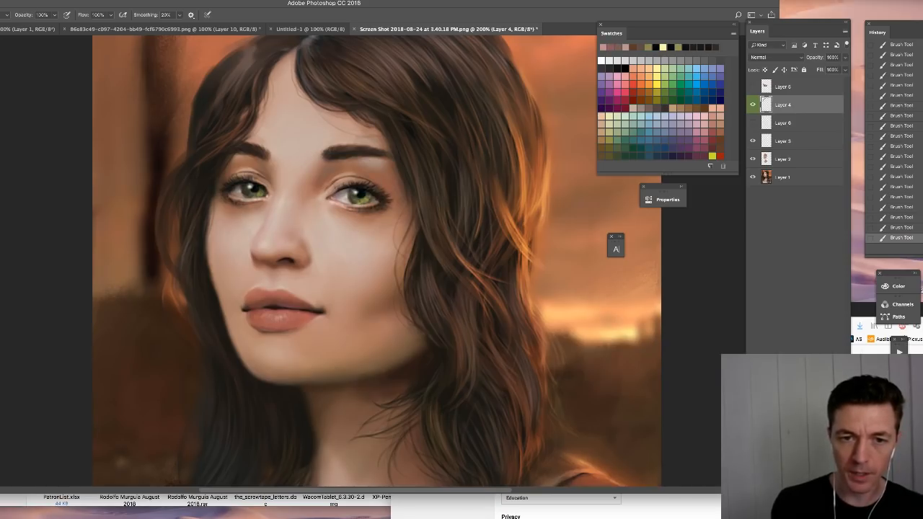
- Touch up the corners and irises of both eyes at 200% with colours sampled from the surrounding areas
left_click(282, 200)
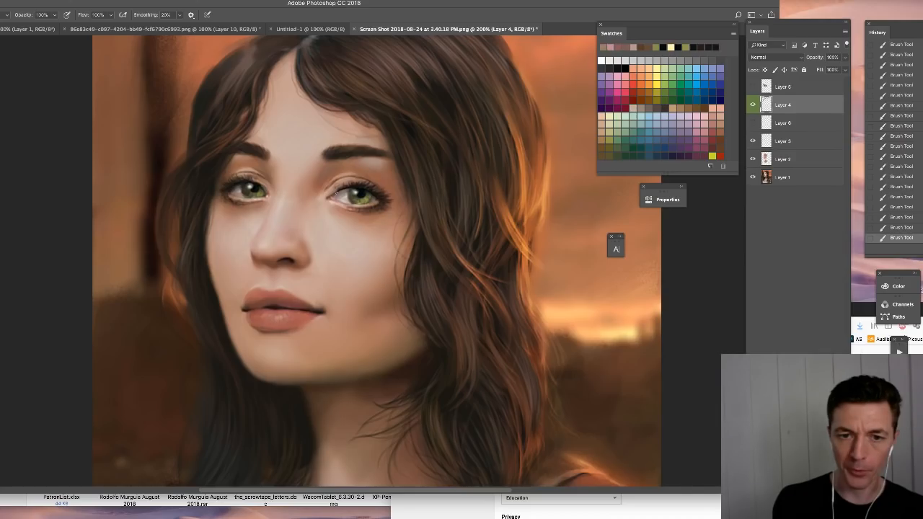
left_click(334, 195)
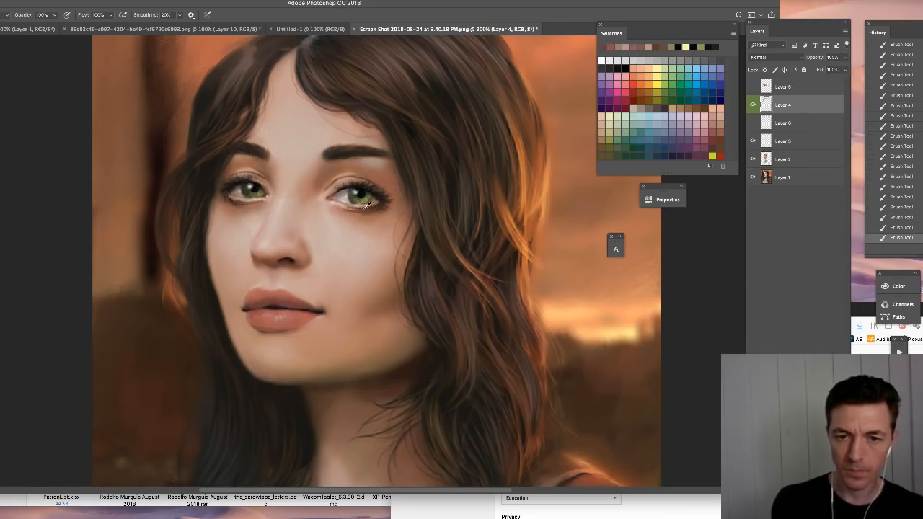
left_click(366, 205, "alt")
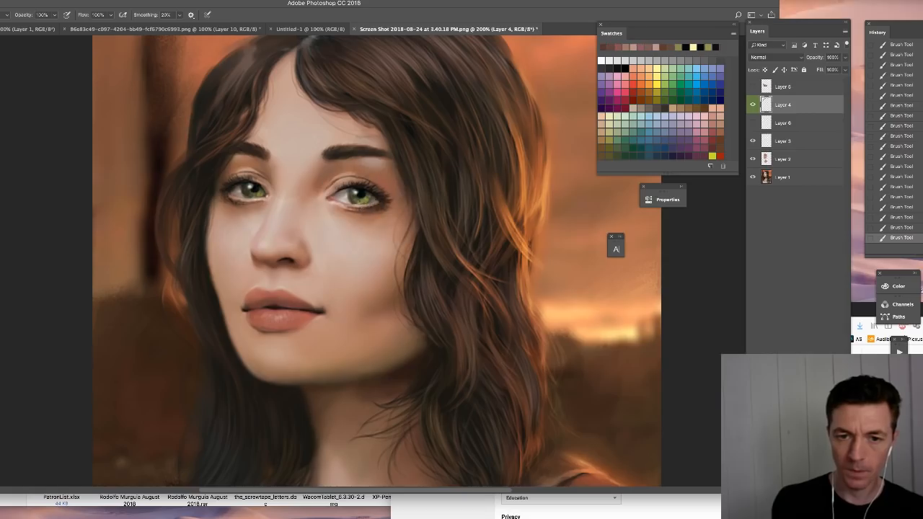
left_click(376, 193, "alt")
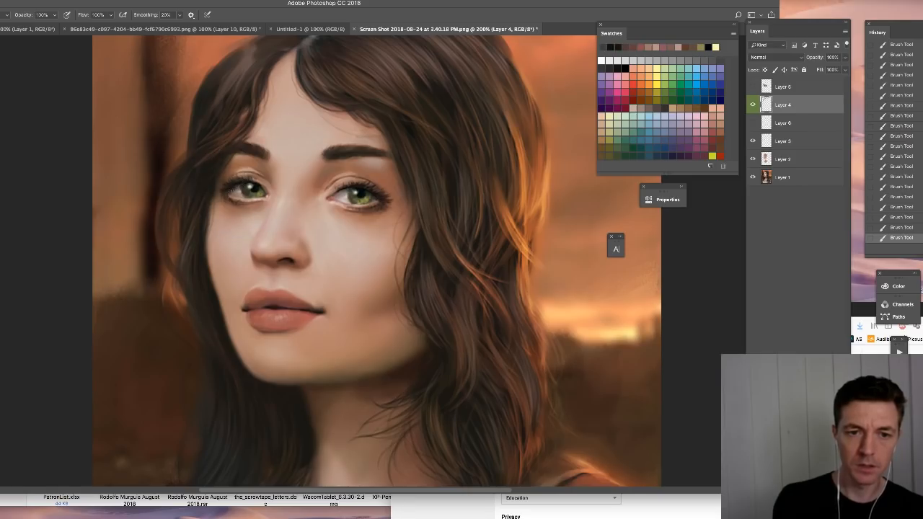
left_click(260, 185, "alt")
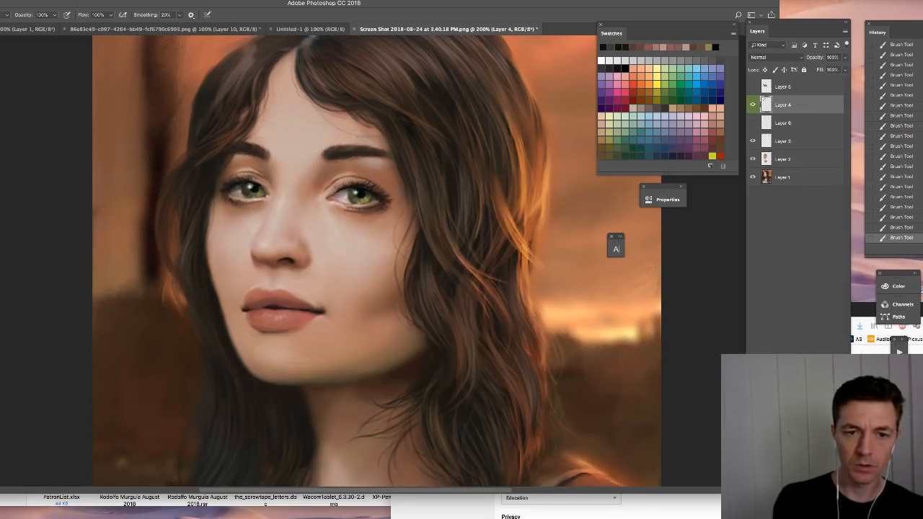
- Choose the Hard Round 8 1 brush preset for drawing guide lines
right_click(368, 200)
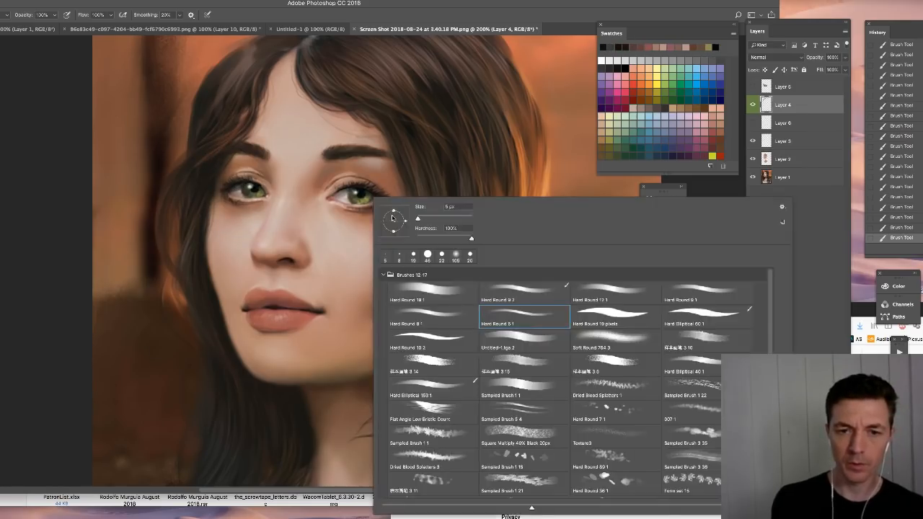
left_click(292, 285)
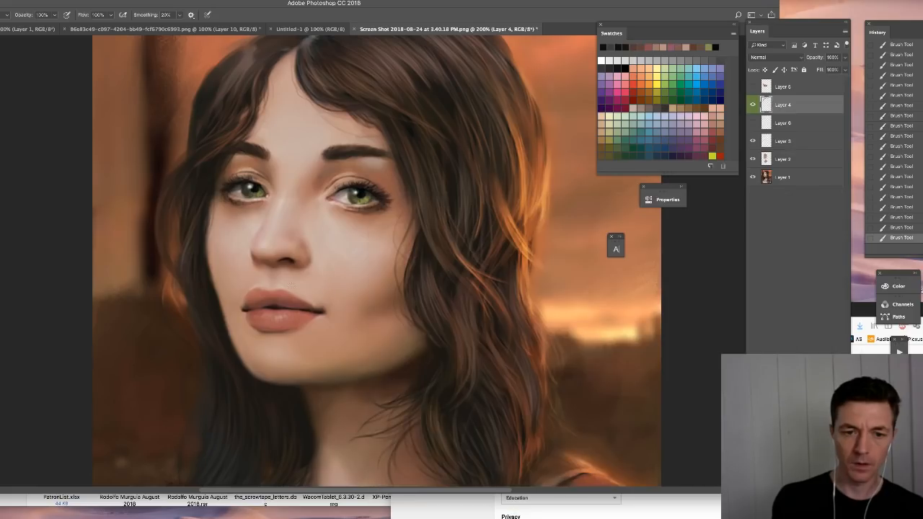
right_click(305, 280)
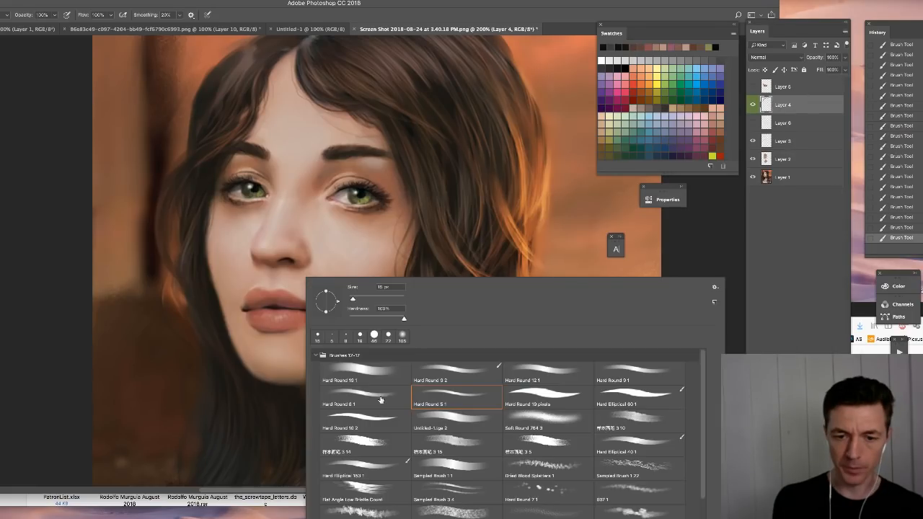
double_click(381, 400)
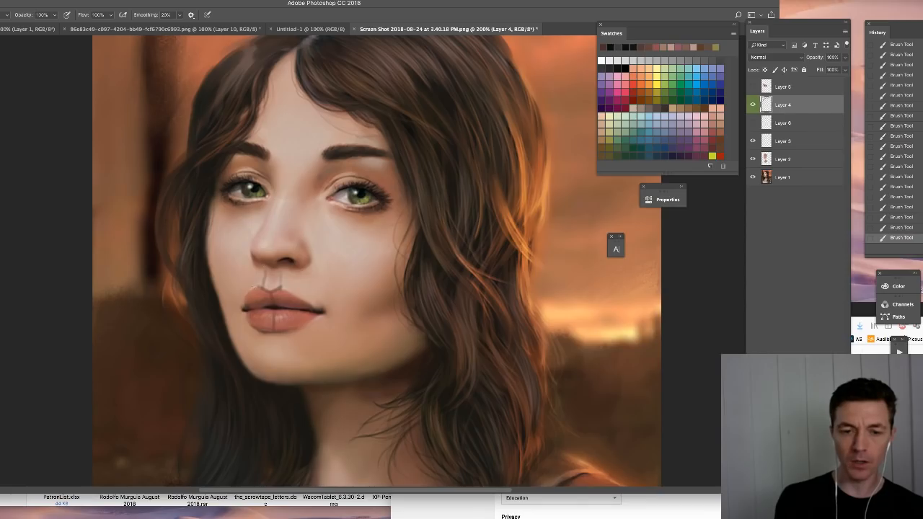
- Draw guide marks down the philtrum and the centre of the lips, and undo them
left_click_drag(255, 271, 262, 288)
left_click_drag(278, 272, 273, 289)
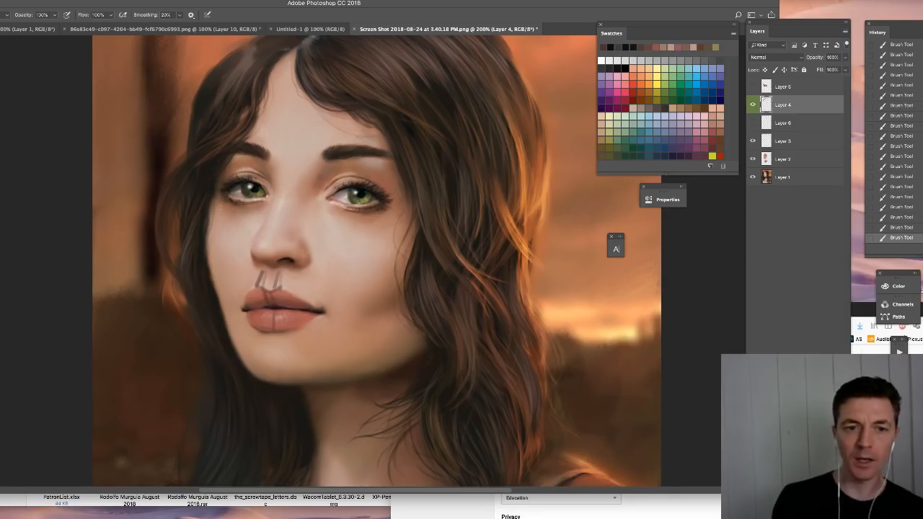
left_click_drag(892, 203, 898, 115)
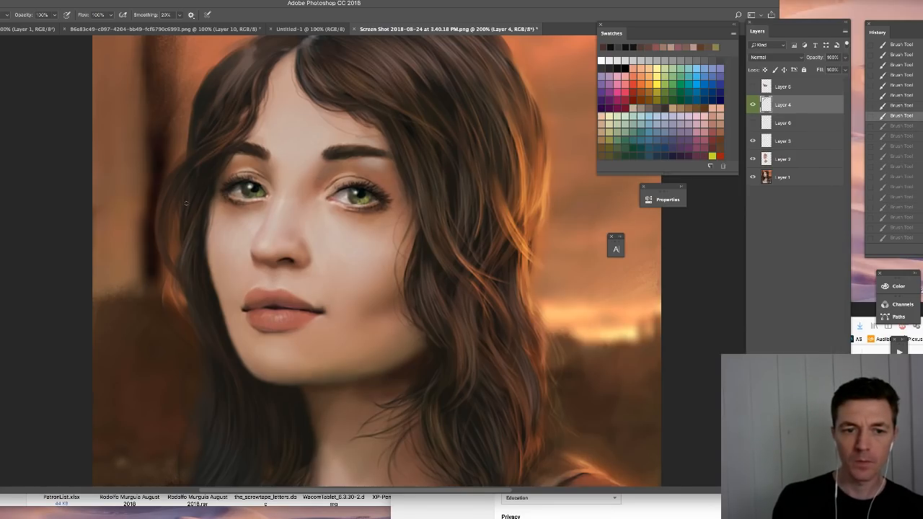
key("ctrl+z")
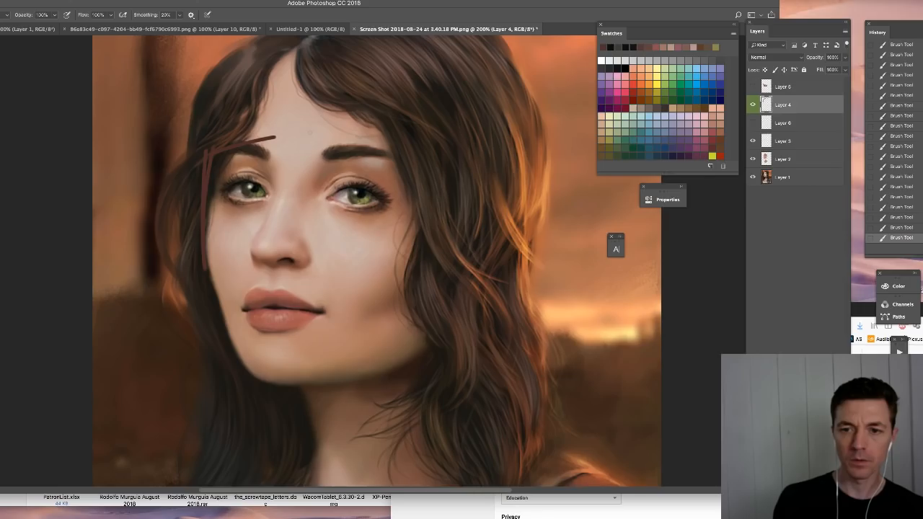
- Draw dark red perspective guides around the head: a line across the brows, side edges, a forehead centre mark and a parallel upper line
left_click_drag(275, 137, 523, 150)
left_click_drag(516, 120, 519, 194)
left_click_drag(290, 118, 290, 168)
mouse_move(216, 95)
left_mouse_down()
mouse_move(282, 104)
mouse_move(295, 83)
mouse_move(518, 92)
mouse_move(518, 128)
left_mouse_up()
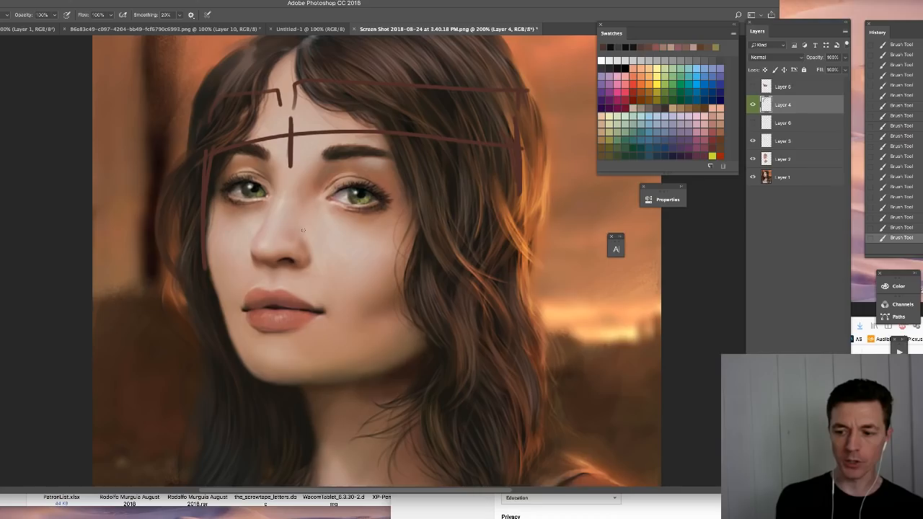
- Bracket the near and far halves of the upper lip, and mark the far eyebrow and the lip's centre with short vertical strokes
left_click_drag(243, 293, 274, 285)
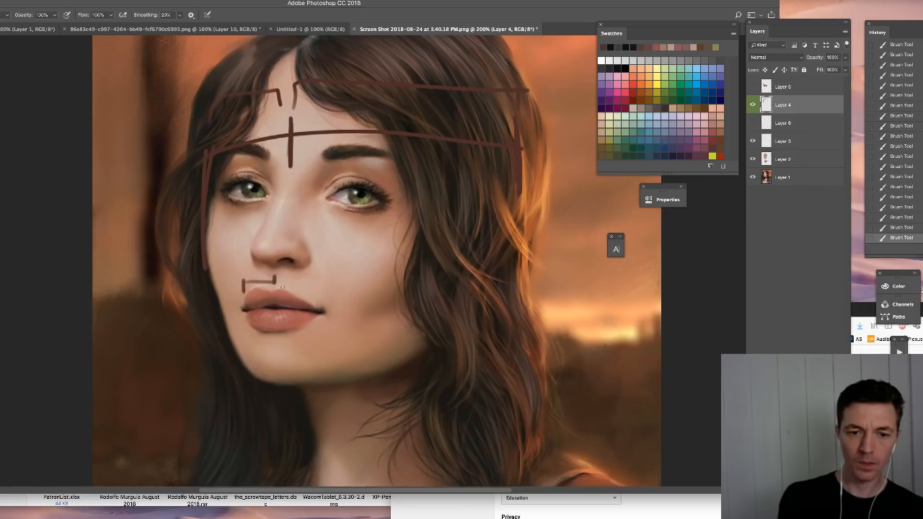
left_click_drag(277, 281, 315, 294)
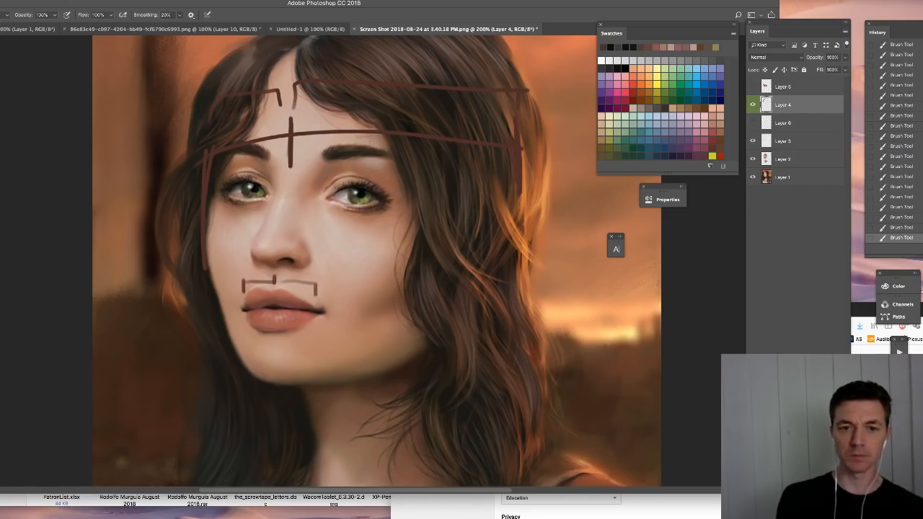
left_click_drag(372, 144, 372, 162)
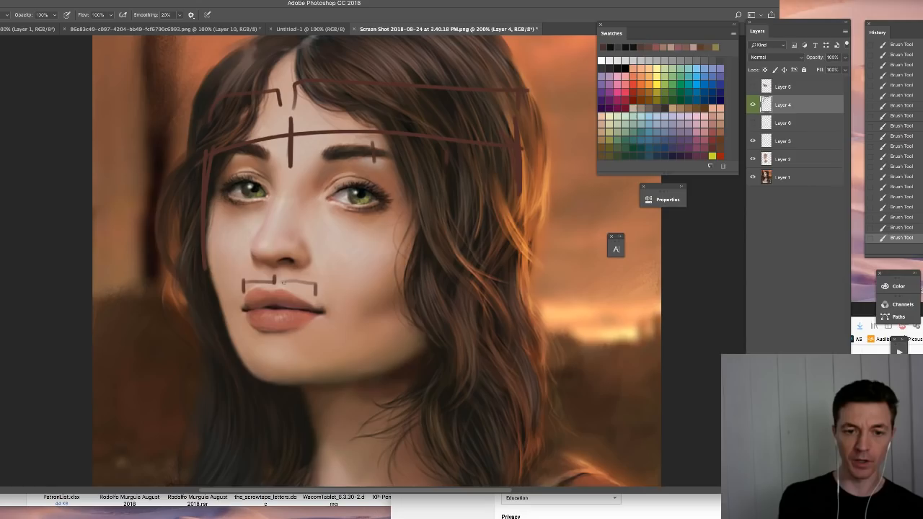
left_click_drag(279, 276, 264, 301)
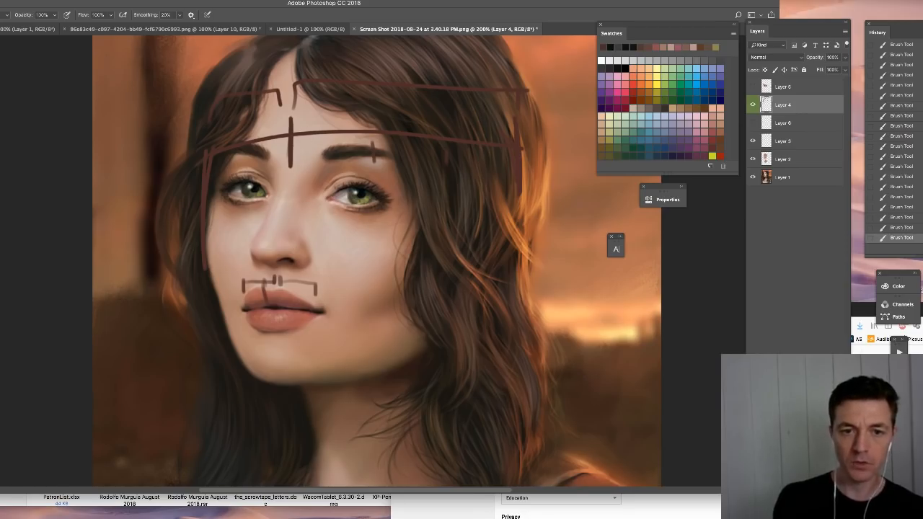
- Revert the portrait to the history state from before the dark red perspective guides were drawn around the head and lips
key("e")
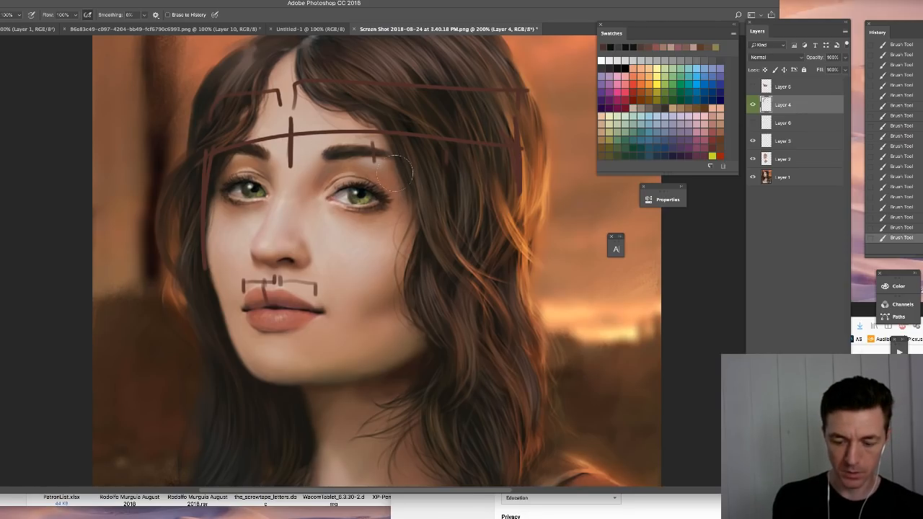
key("l")
left_click_drag(180, 237, 231, 196)
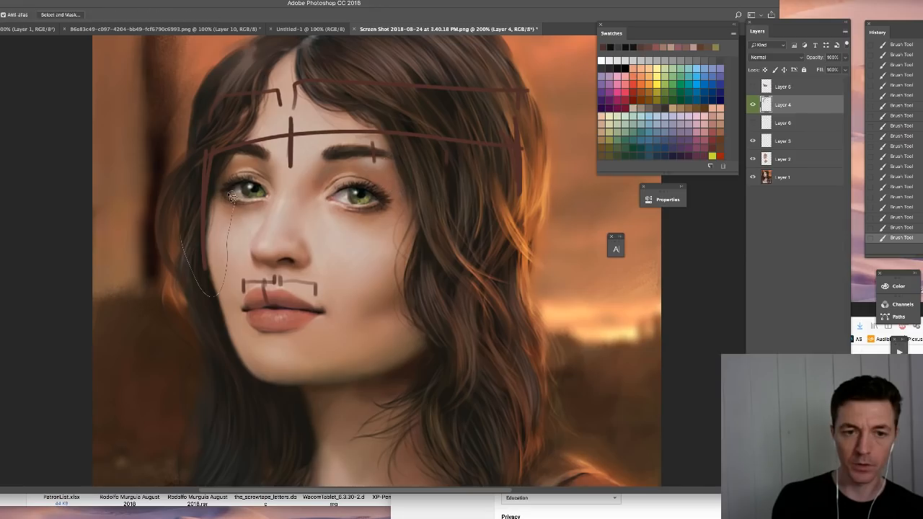
left_click(899, 85)
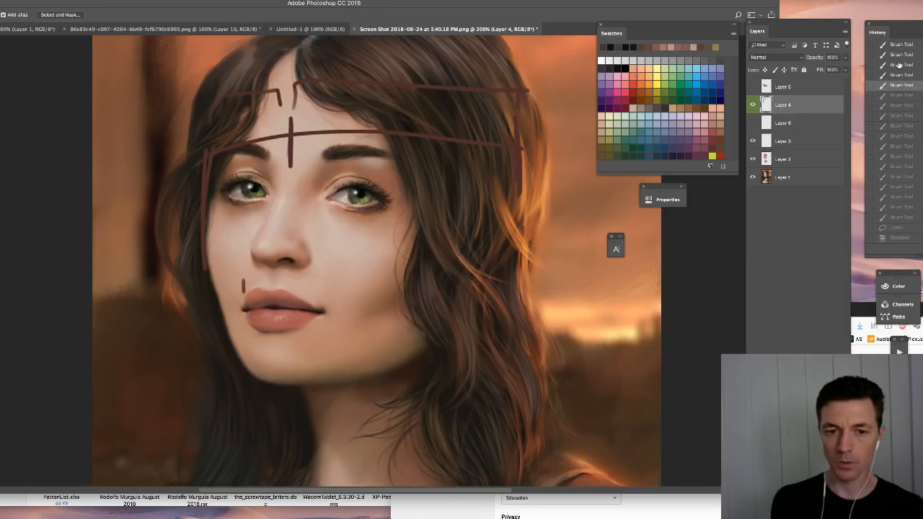
left_click(899, 64)
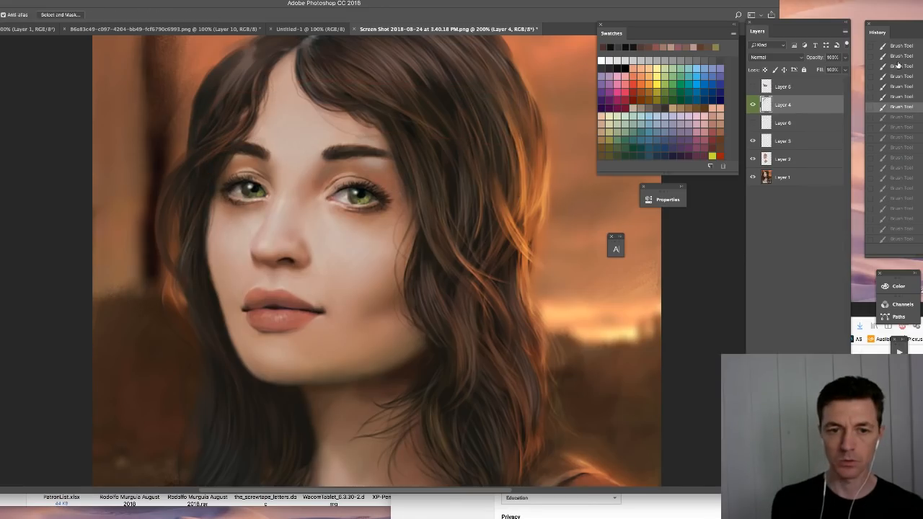
- Brush sampled skin tones over the philtrum and the skin between the nose and the upper lip on Layer 4
key("v")
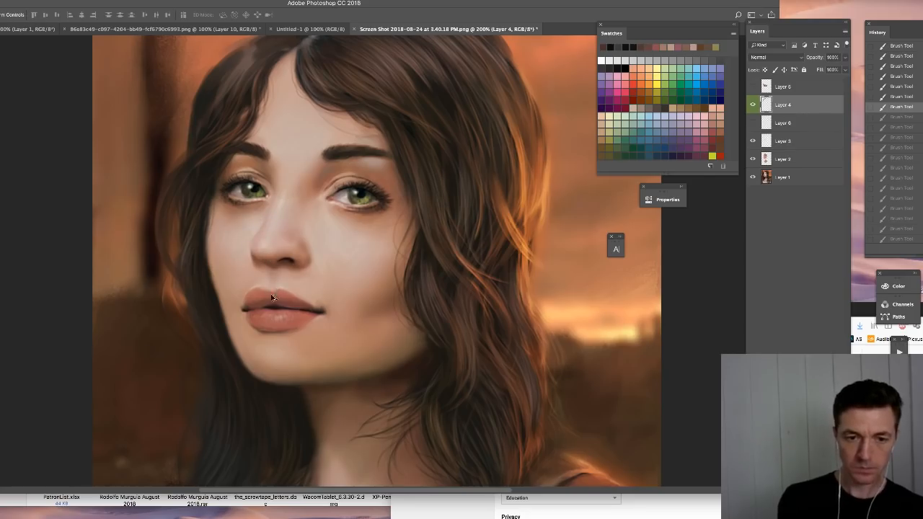
key("b")
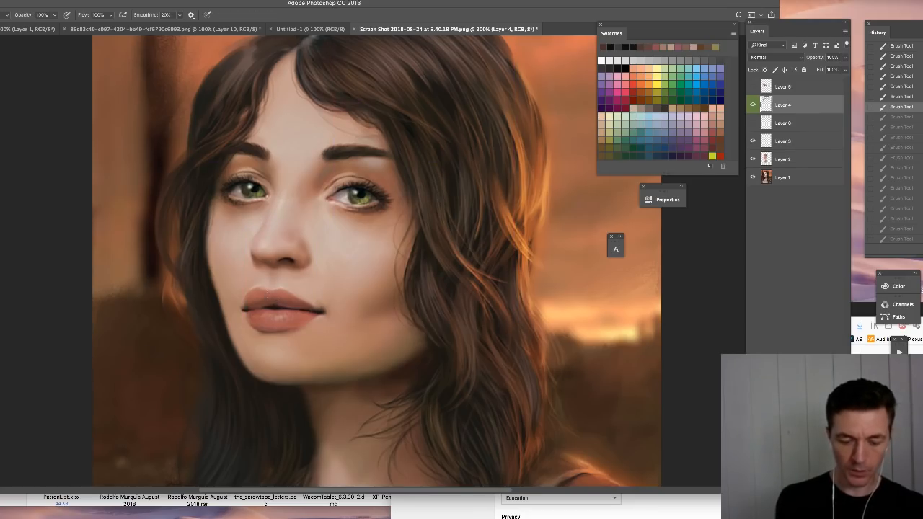
left_click_drag(273, 301, 276, 303)
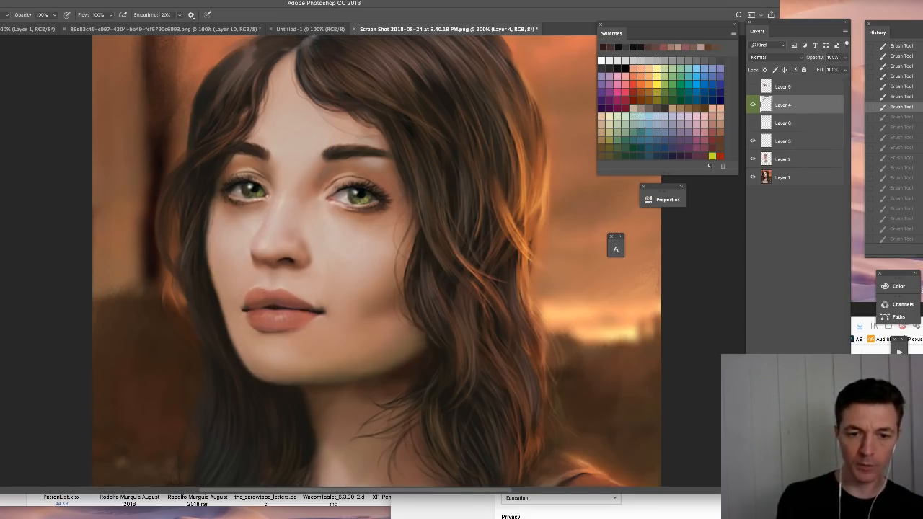
left_click(270, 271, "alt")
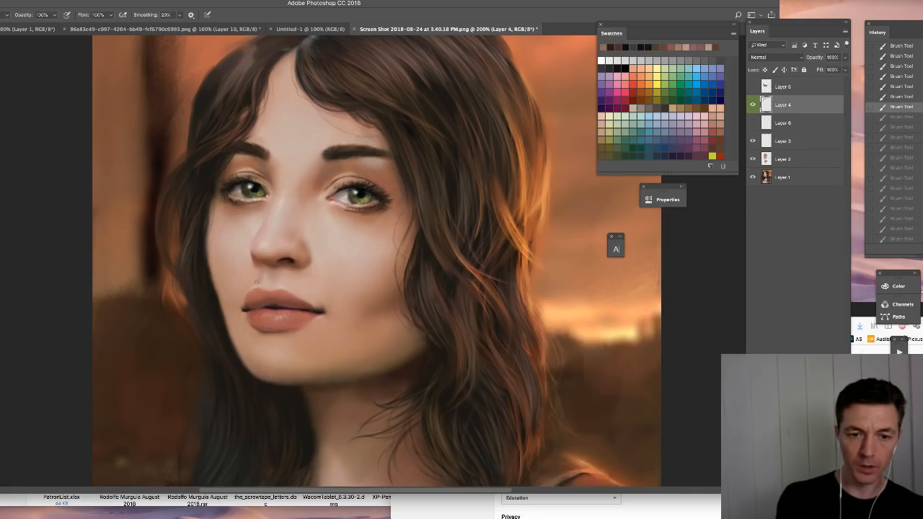
left_click(257, 282)
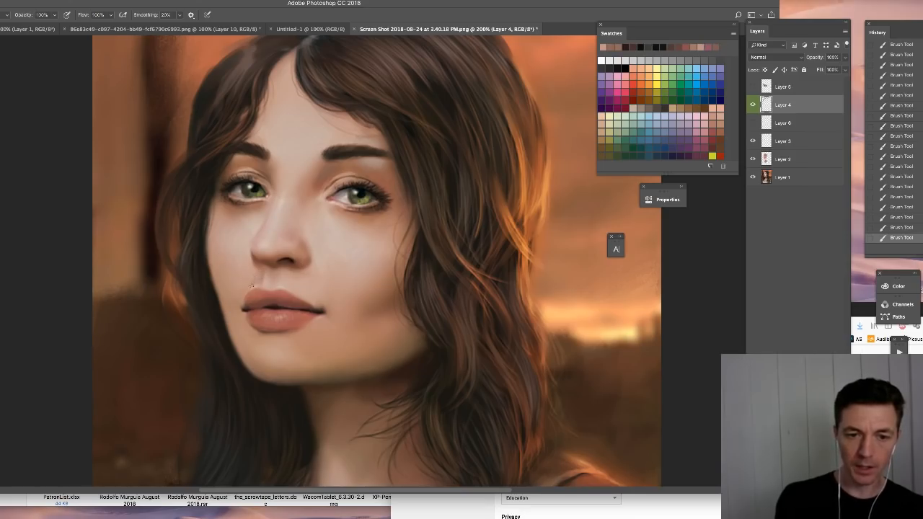
left_click(268, 280, "alt")
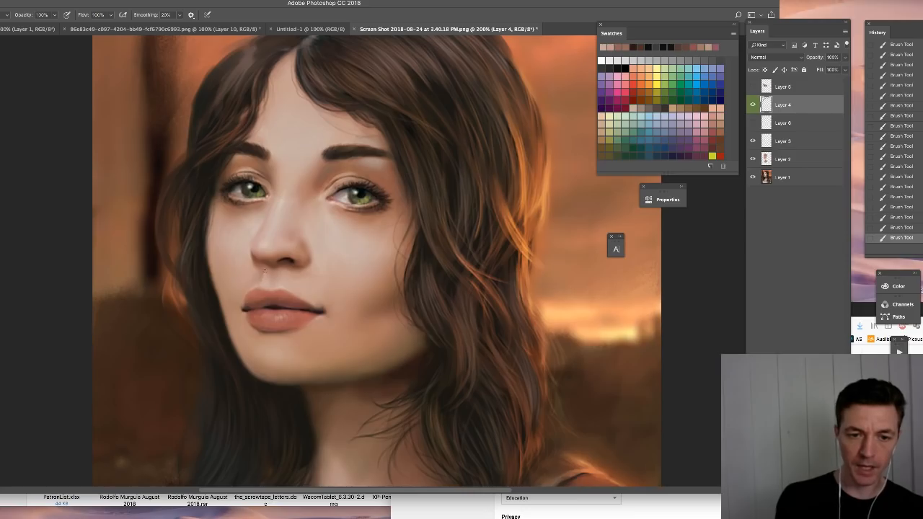
left_click(262, 275, "alt")
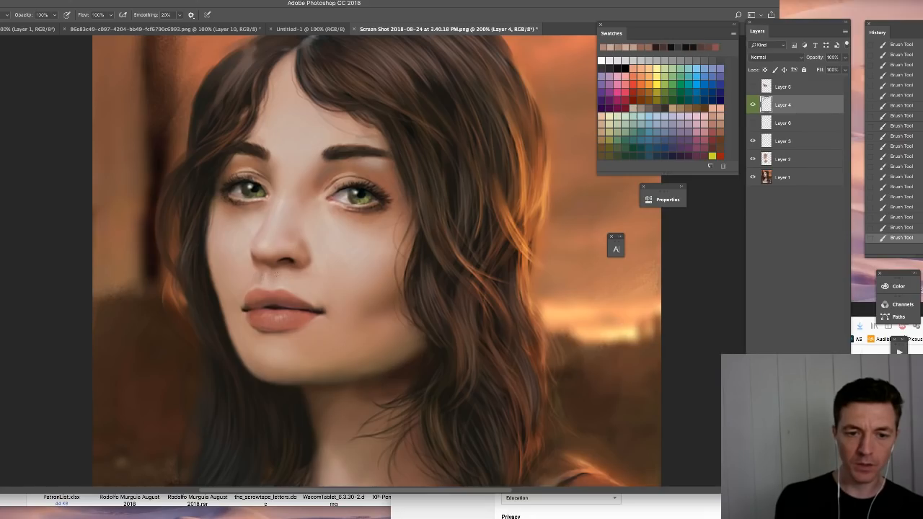
left_click(275, 274, "alt")
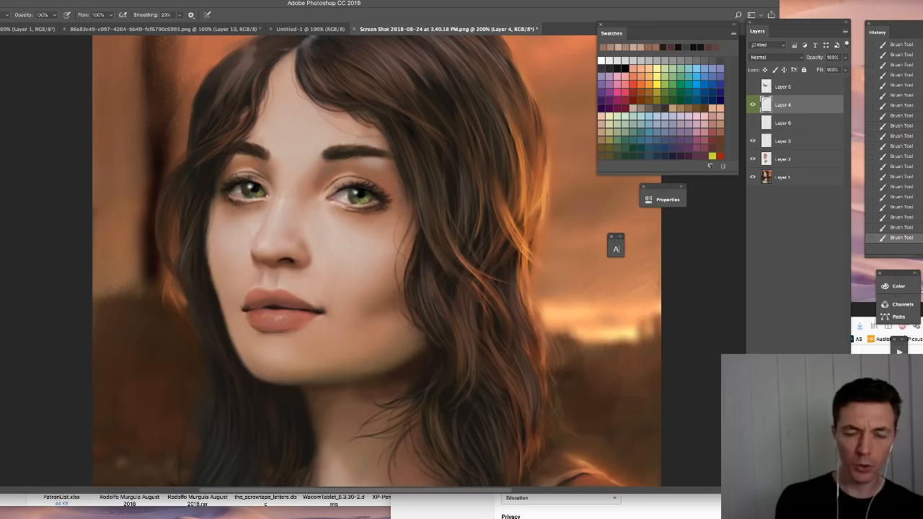
left_click(292, 280, "alt")
left_click(276, 266, "alt")
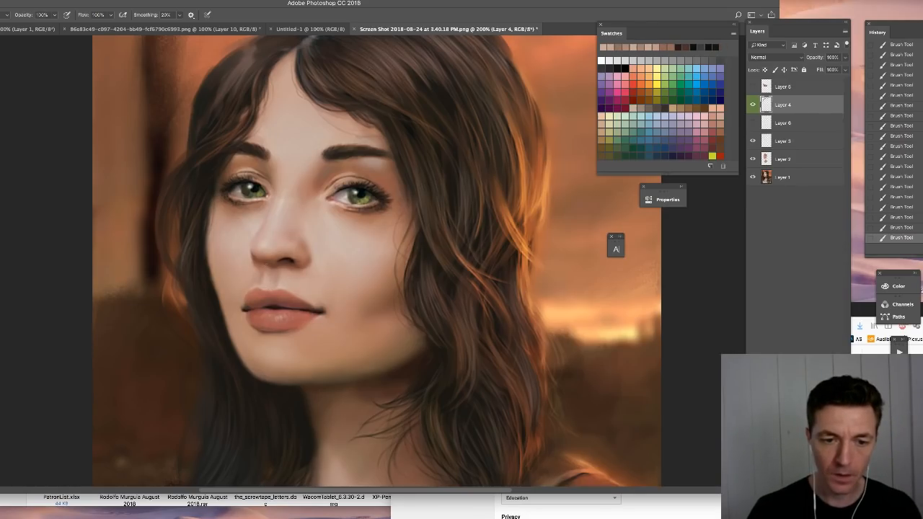
- Refine the upper lip's peaks and far edge with small brush strokes, and touch up the line between the lips
left_click_drag(266, 291, 279, 291)
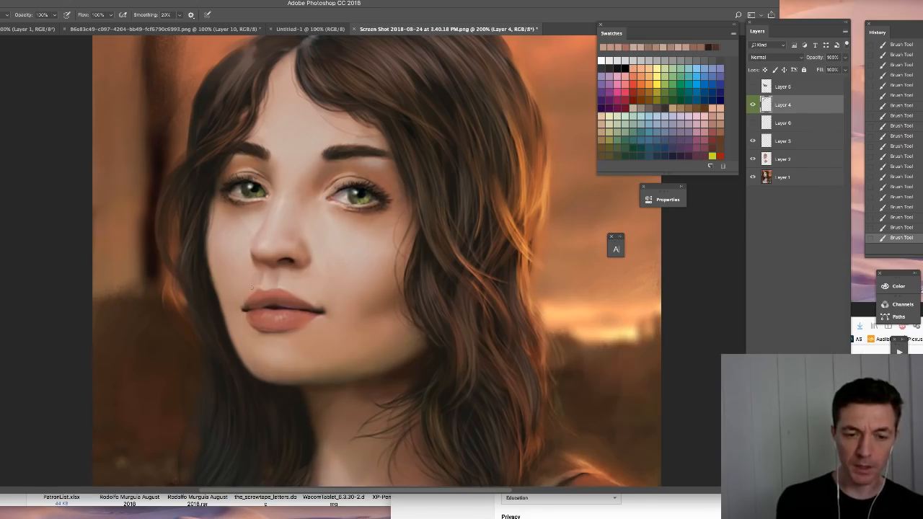
left_click_drag(259, 292, 255, 297)
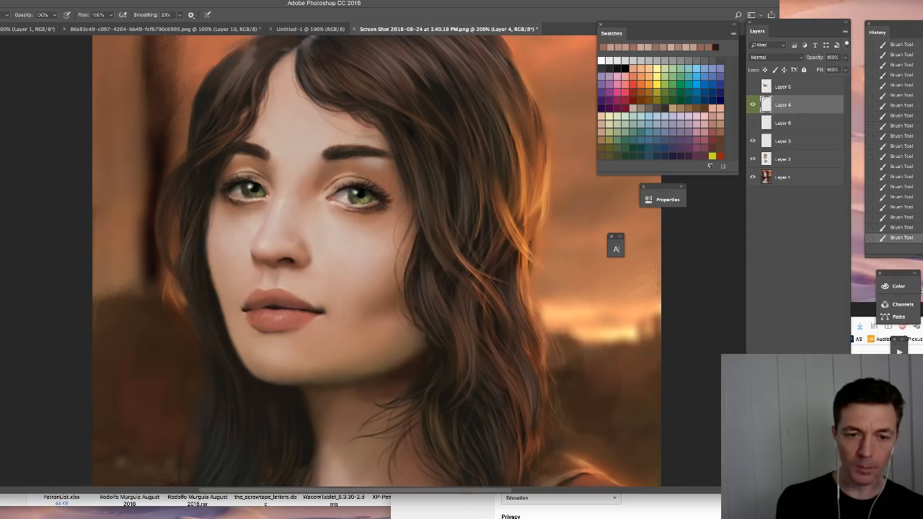
left_click(240, 296, "alt")
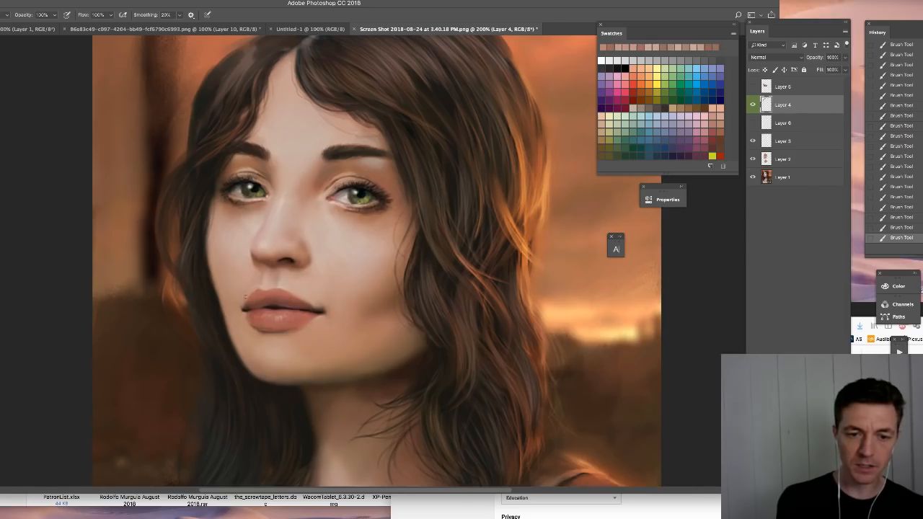
left_click_drag(245, 297, 246, 307)
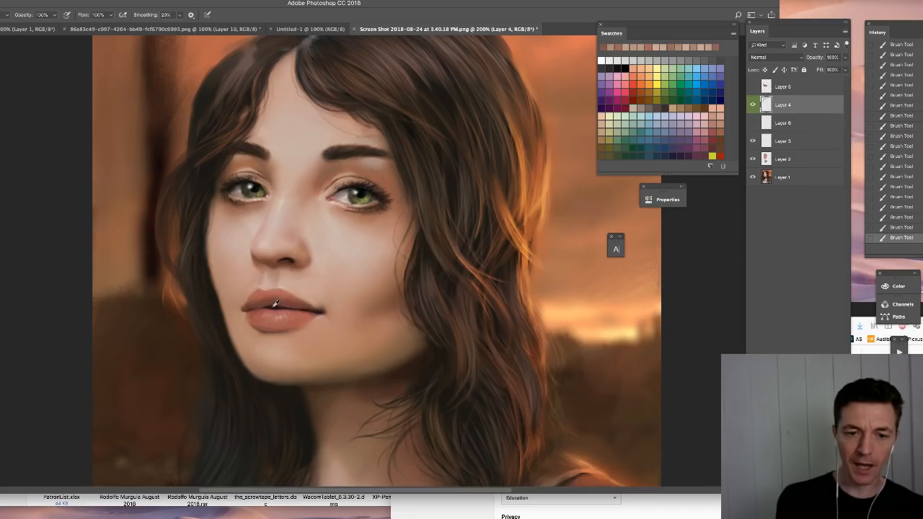
left_click(274, 306, "alt")
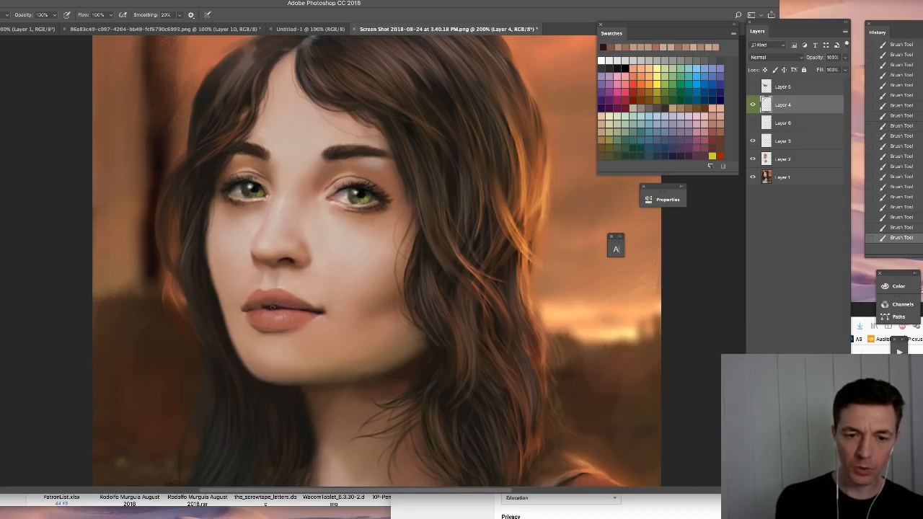
left_click(272, 301, "alt")
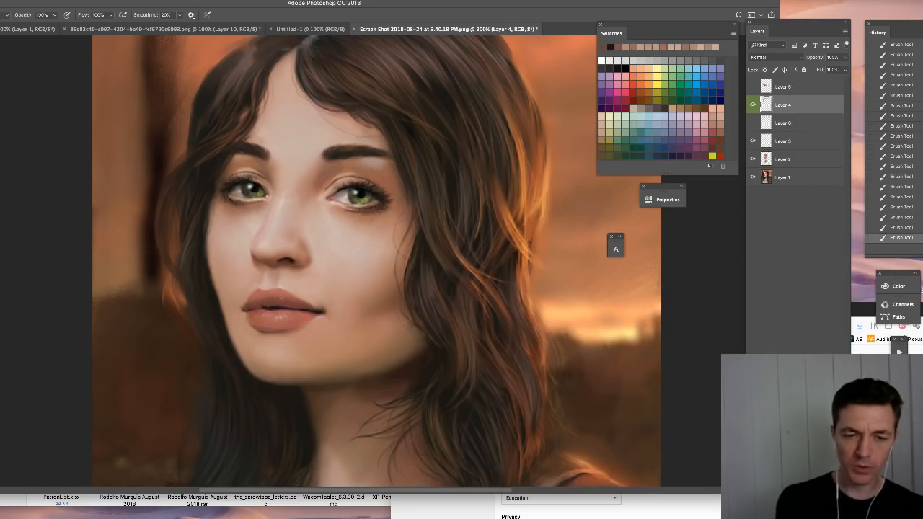
left_click(258, 308, "alt")
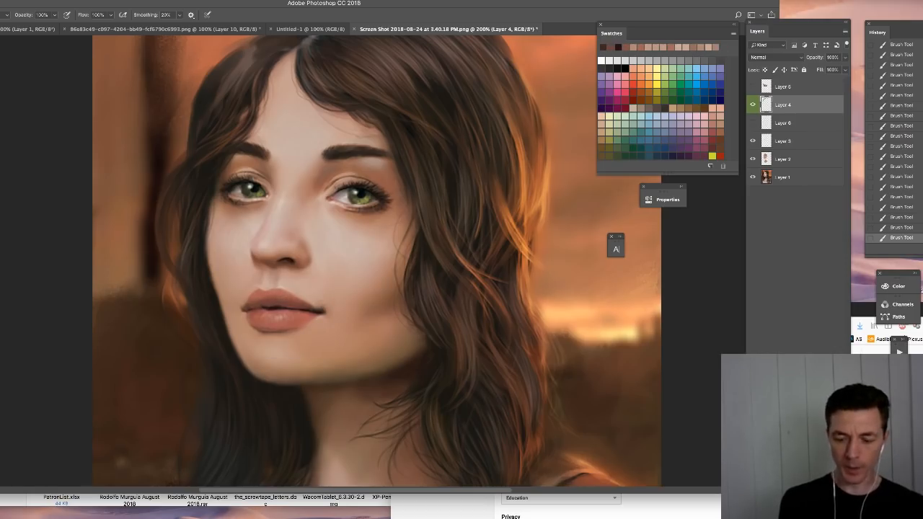
- Sketch a dark zigzag outline of the two peaks across the upper lip at 300% magnification, and undo it
key("super+plus")
left_click_drag(250, 308, 342, 226)
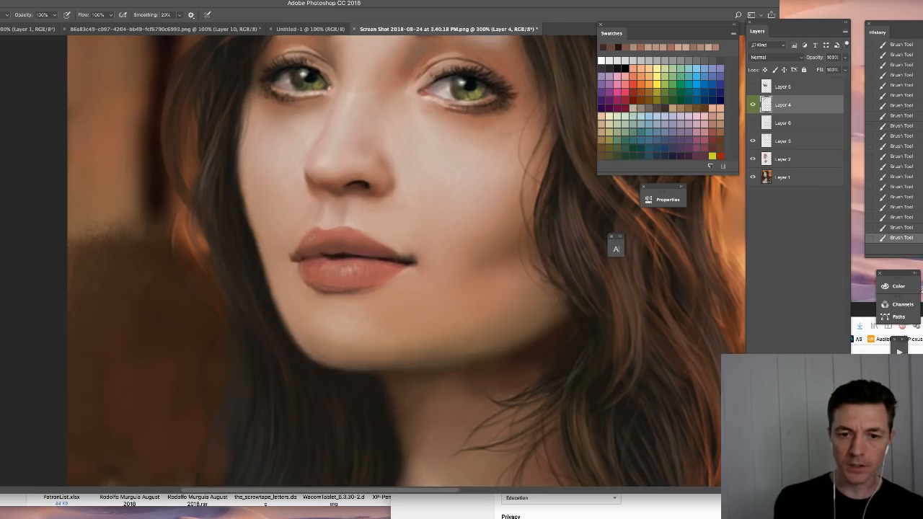
mouse_move(305, 261)
left_mouse_down()
mouse_move(313, 239)
mouse_move(337, 251)
mouse_move(352, 236)
mouse_move(383, 257)
left_mouse_up()
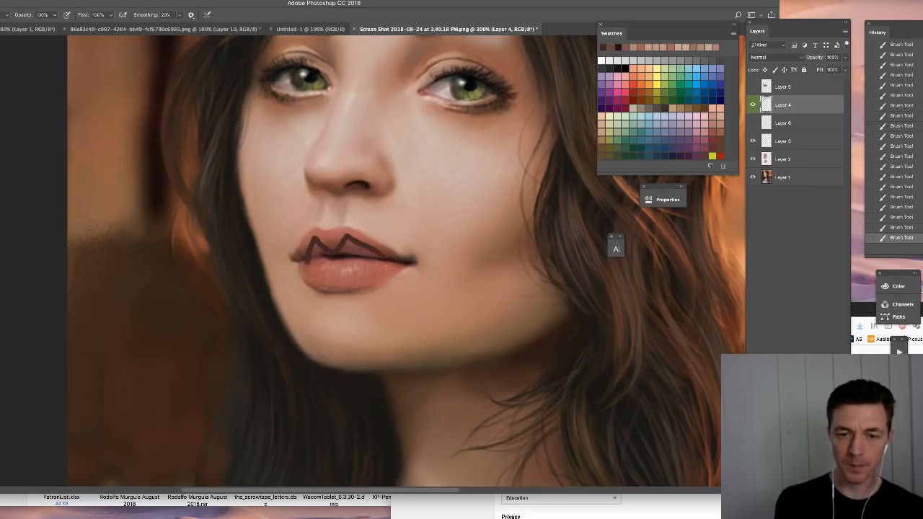
key("ctrl+z")
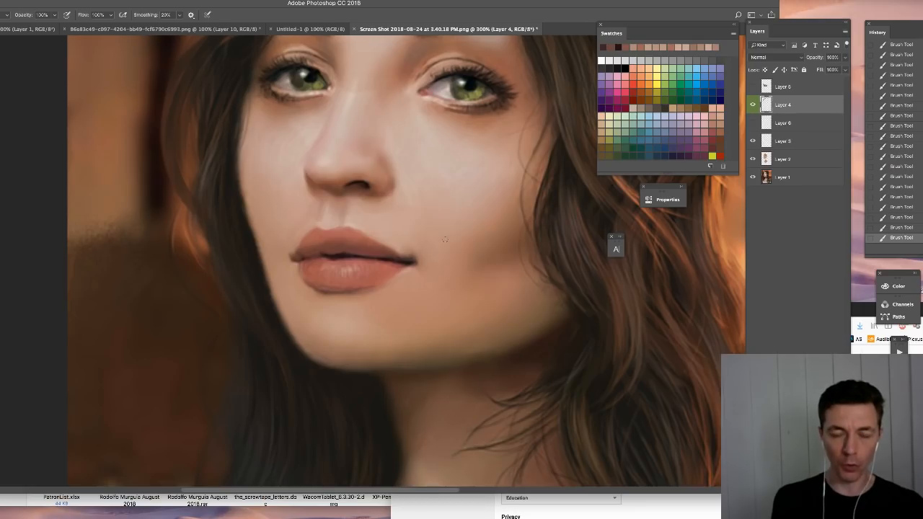
- Toggle Layer 4's visibility to compare the lips with and without the repaint, and add a new layer above it
left_click(753, 106)
left_click(753, 107)
left_click(823, 477)
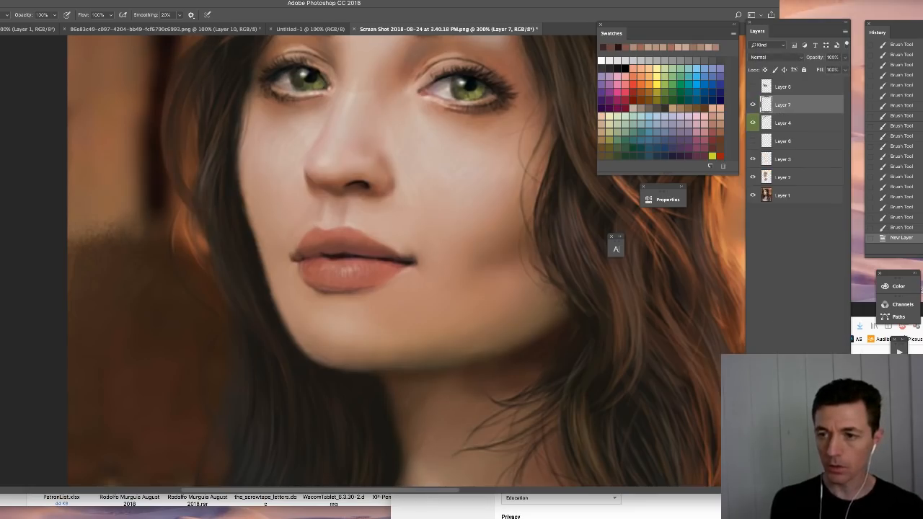
- Sketch the upper lip's contour with a direction arrow and a second contour across the lower lip on the new layer, and undo all the marks
mouse_move(289, 252)
left_mouse_down()
mouse_move(289, 231)
mouse_move(315, 211)
mouse_move(344, 213)
mouse_move(403, 252)
mouse_move(383, 230)
mouse_move(347, 214)
left_mouse_up()
mouse_move(285, 224)
left_mouse_down()
mouse_move(272, 210)
mouse_move(286, 211)
left_mouse_up()
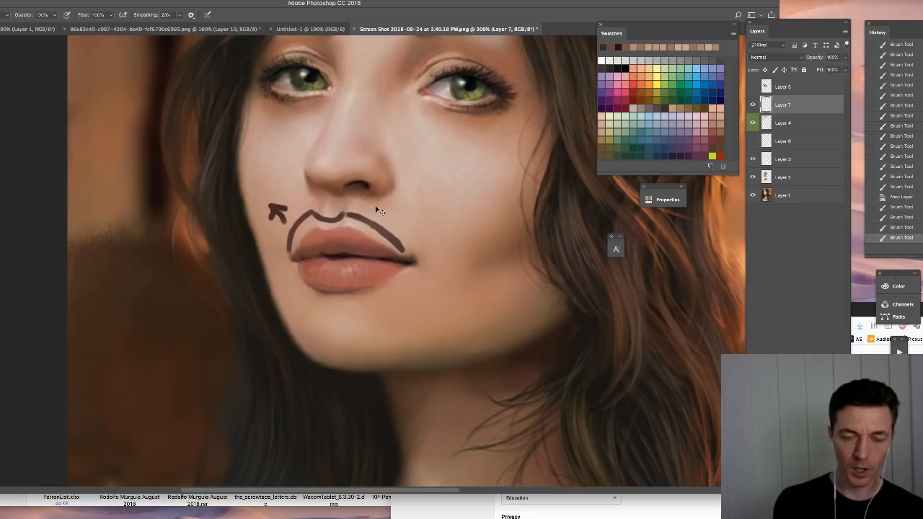
key("super+z")
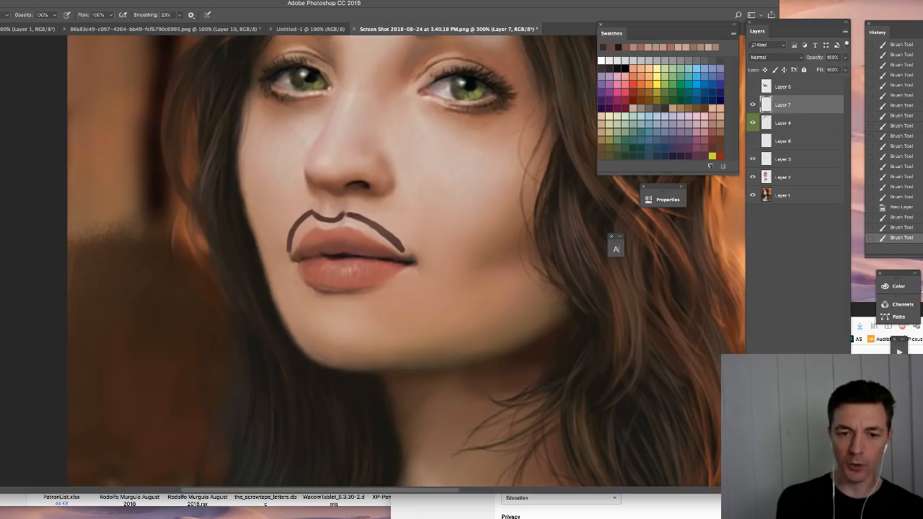
mouse_move(288, 292)
left_mouse_down()
mouse_move(318, 273)
mouse_move(331, 289)
mouse_move(343, 282)
mouse_move(418, 288)
left_mouse_up()
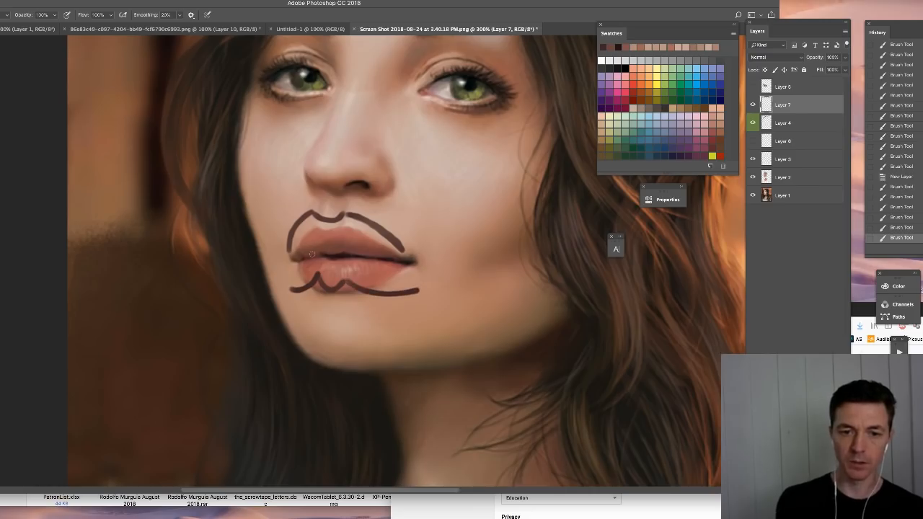
key("ctrl+z")
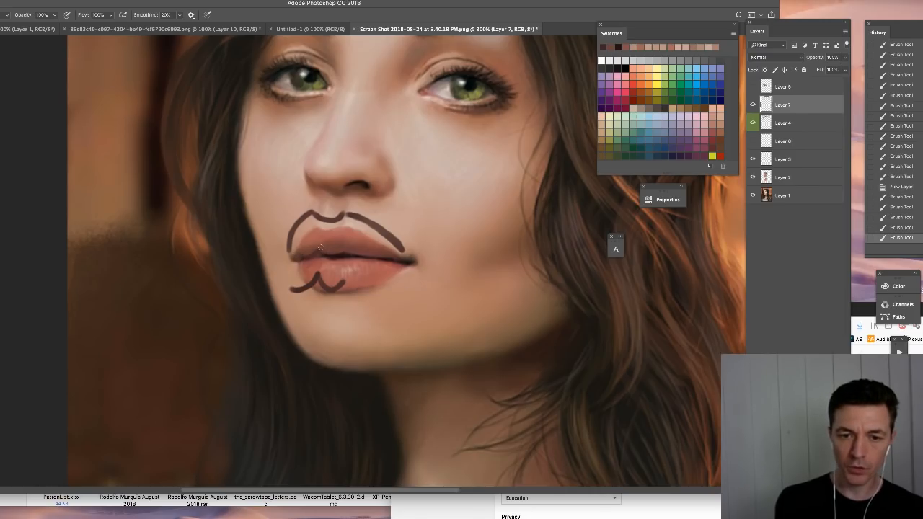
left_click_drag(321, 248, 346, 244)
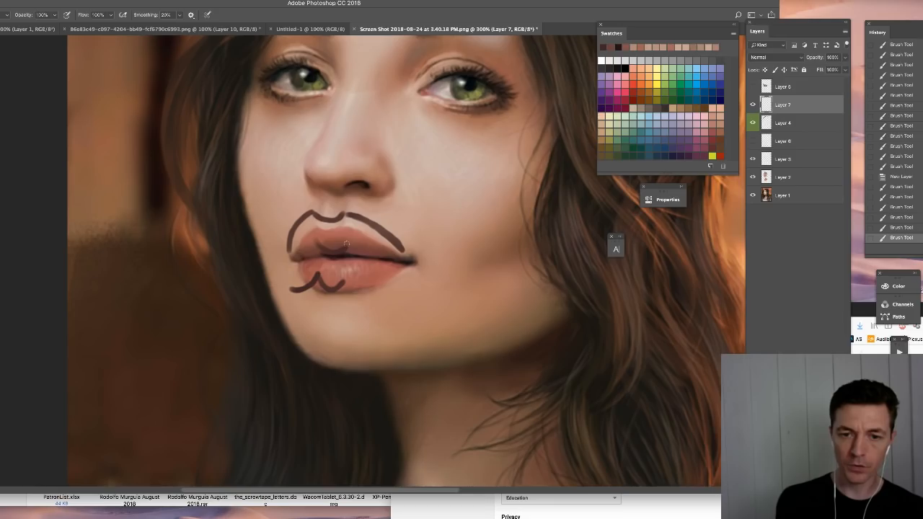
key("super+z")
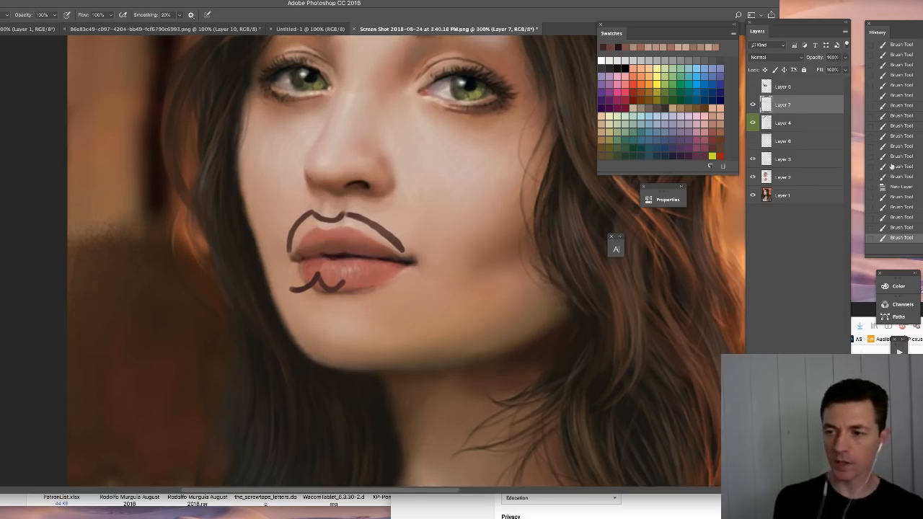
left_click(900, 188)
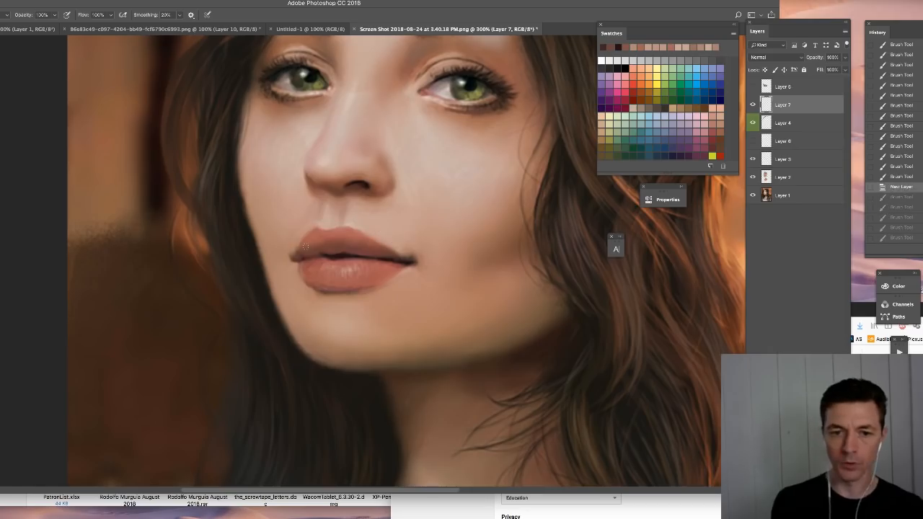
- Draw two short dark vertical strokes down the upper lip on Layer 4 to mark the two sides of its central dip
left_click(784, 124)
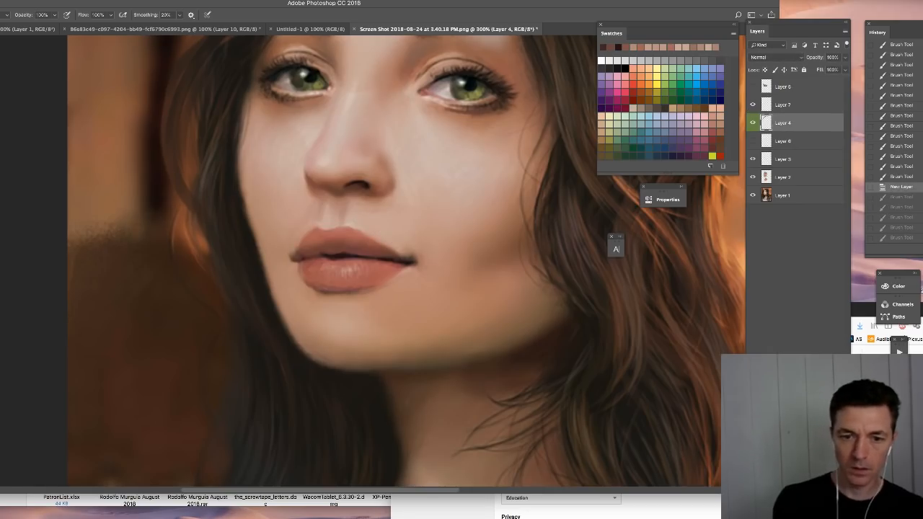
mouse_move(323, 254)
left_mouse_down()
mouse_move(326, 237)
mouse_move(331, 254)
left_mouse_up()
key("super+z")
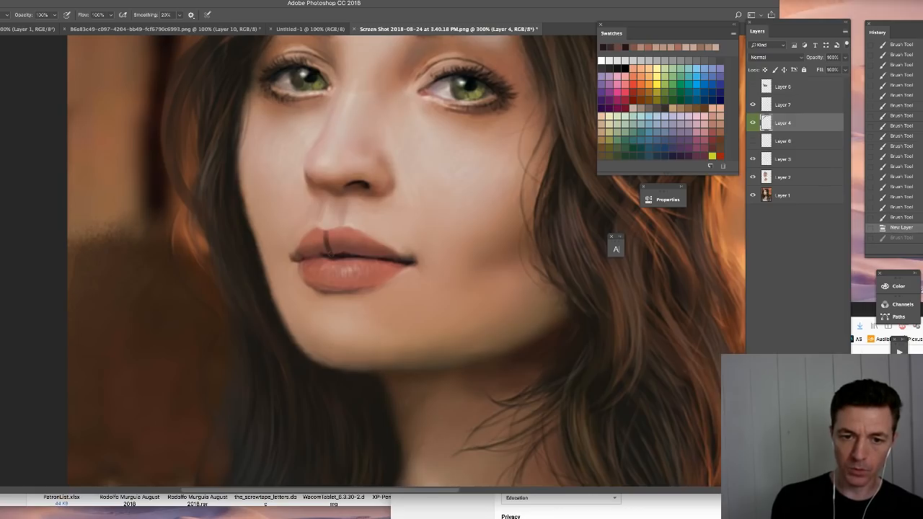
key("super+z")
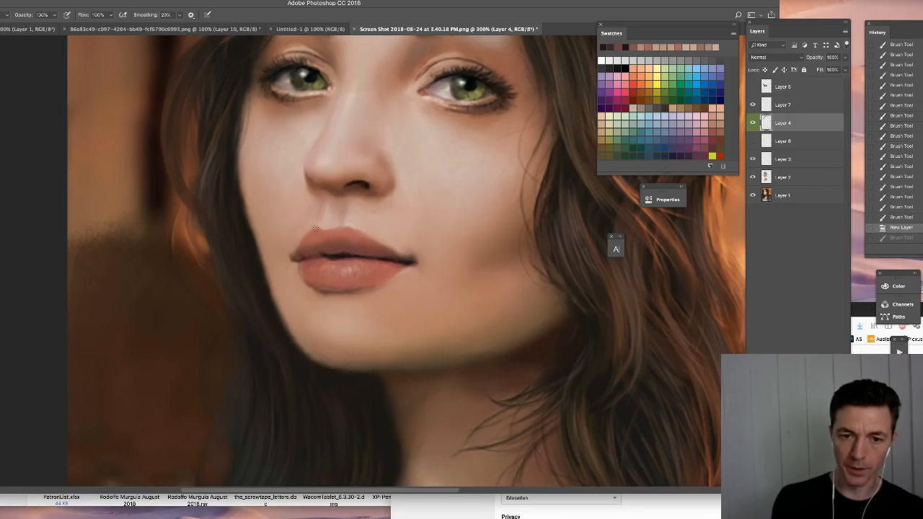
left_click_drag(318, 231, 319, 253)
left_click_drag(345, 222, 345, 255)
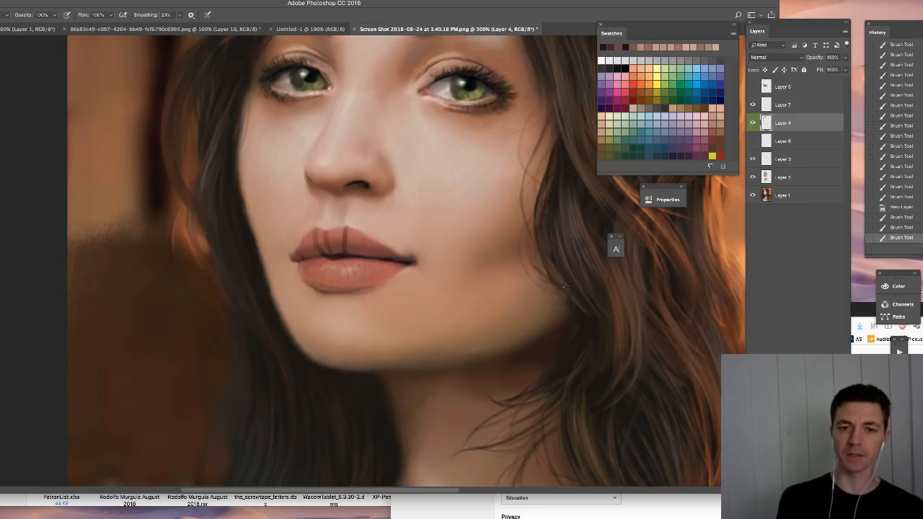
- Undo the upper-lip strokes, sketch dark contour lines around and across the lower lip on Layer 7, and undo those marks
left_click(901, 207)
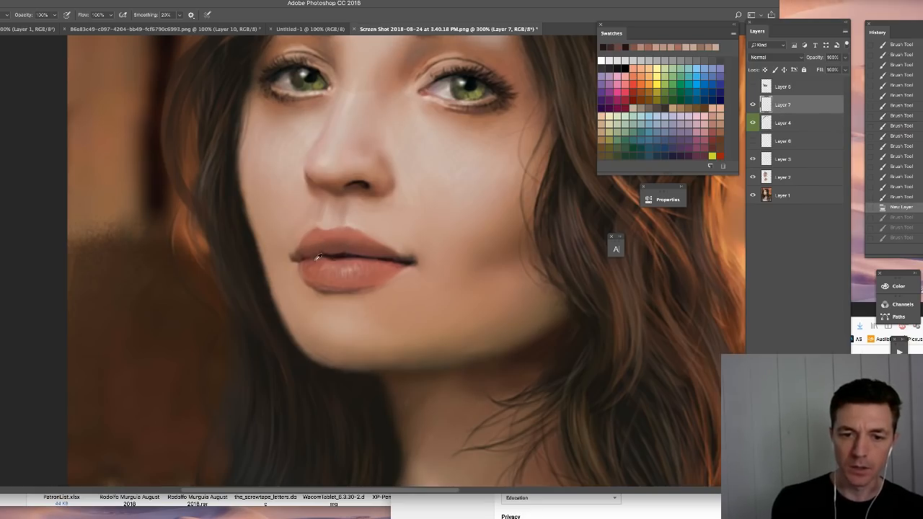
left_click(402, 257, "alt")
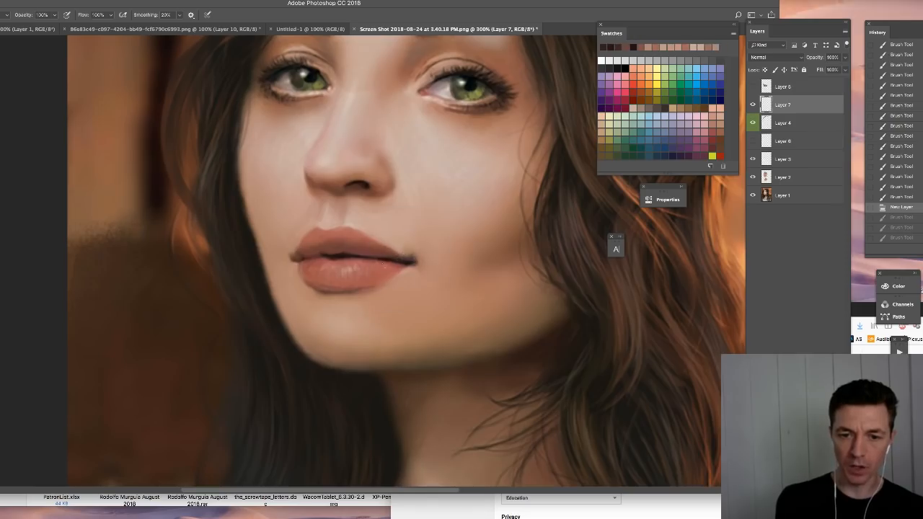
mouse_move(364, 258)
left_mouse_down()
mouse_move(334, 266)
mouse_move(339, 286)
mouse_move(391, 274)
mouse_move(370, 253)
mouse_move(317, 267)
left_mouse_up()
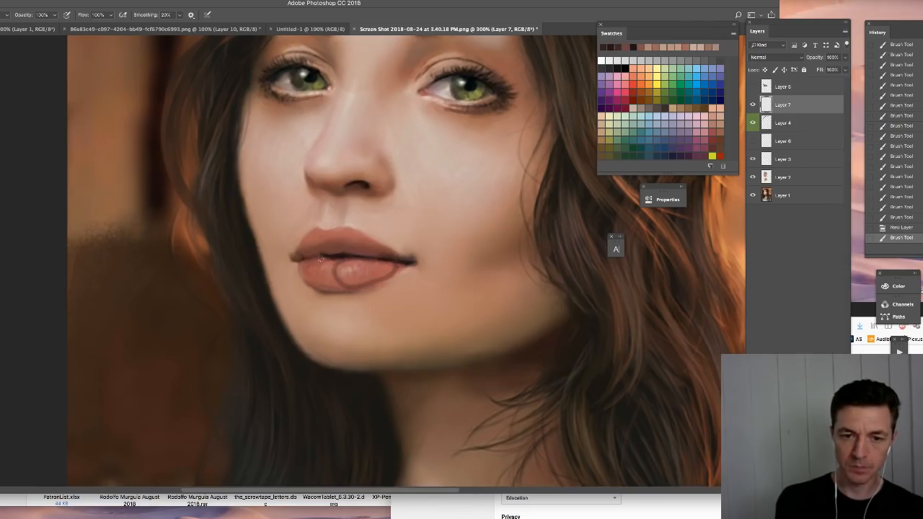
mouse_move(320, 258)
left_mouse_down()
mouse_move(333, 286)
mouse_move(330, 268)
mouse_move(329, 284)
mouse_move(350, 288)
mouse_move(389, 272)
left_mouse_up()
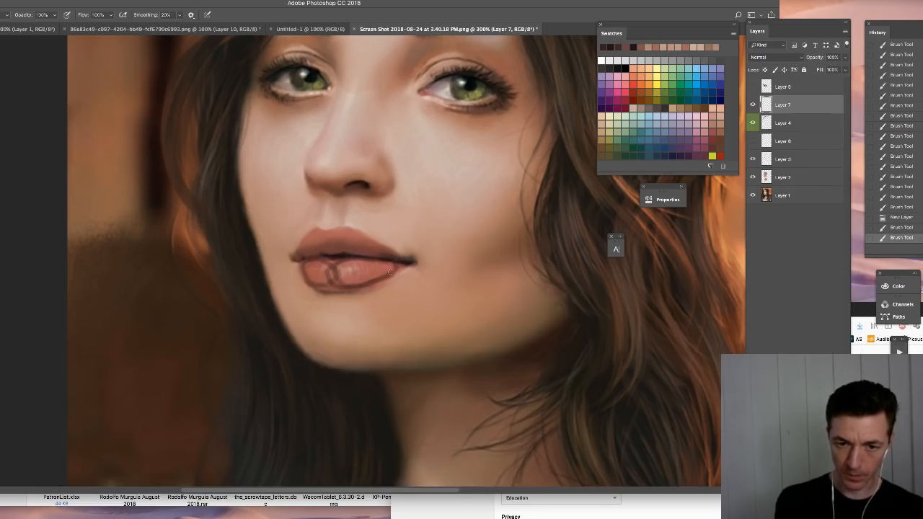
left_click_drag(314, 286, 353, 290)
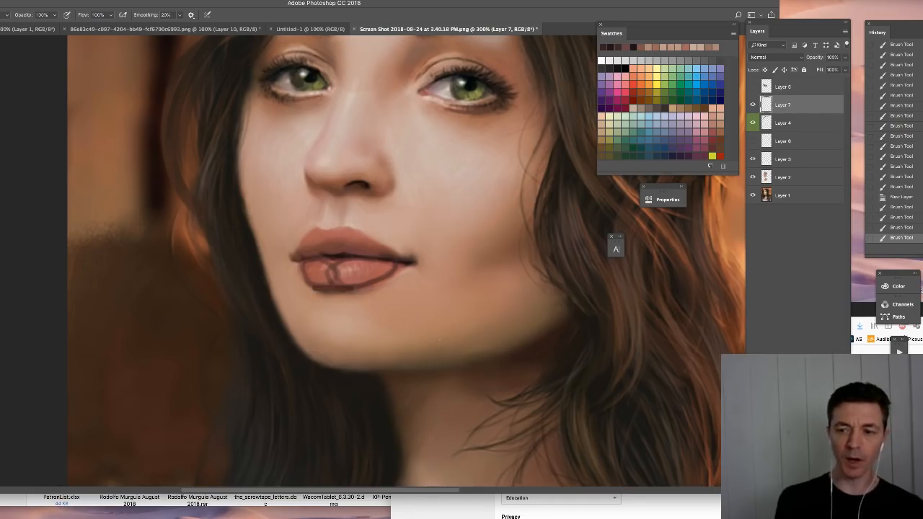
left_click(912, 197)
- Retouch the lips on Layer 7 with short strokes along the mouth line and across the upper lip in colours sampled nearby
left_click(319, 260, "alt")
mouse_move(319, 259)
left_mouse_down()
mouse_move(304, 261)
mouse_move(319, 262)
left_mouse_up()
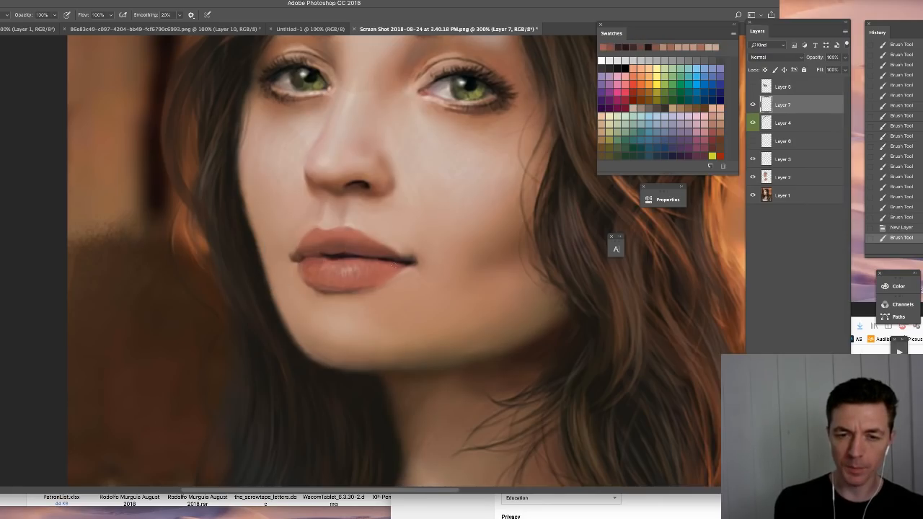
left_click(397, 263, "alt")
left_click_drag(308, 254, 326, 256)
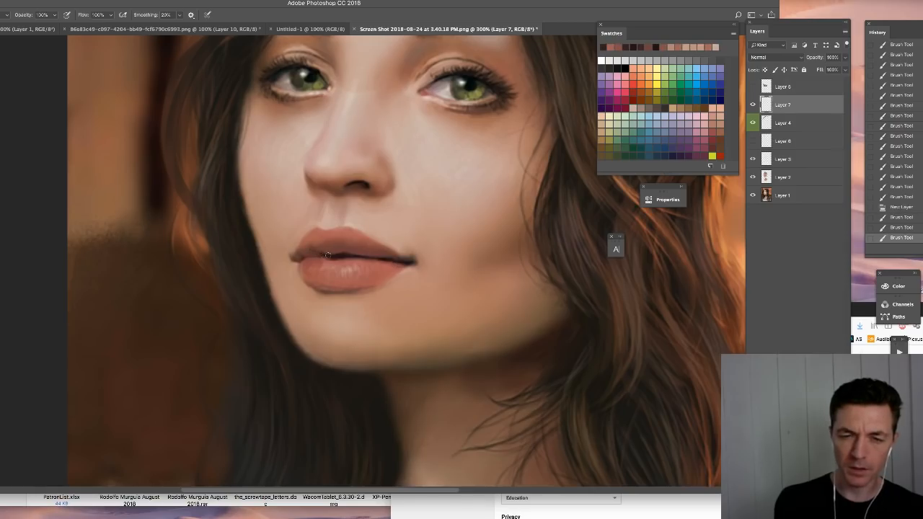
left_click(316, 240, "alt")
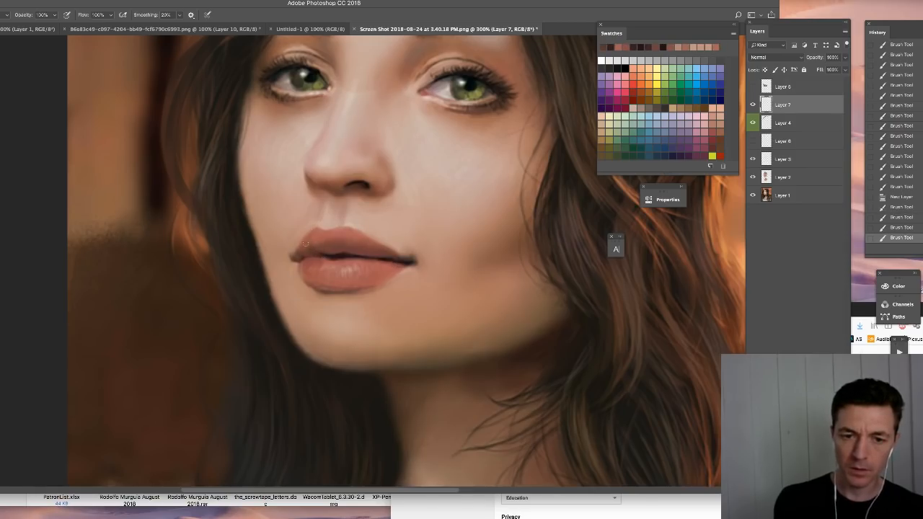
mouse_move(317, 251)
left_mouse_down()
mouse_move(332, 248)
mouse_move(322, 238)
mouse_move(349, 242)
left_mouse_up()
left_click(352, 230, "alt")
left_click_drag(342, 240, 355, 243)
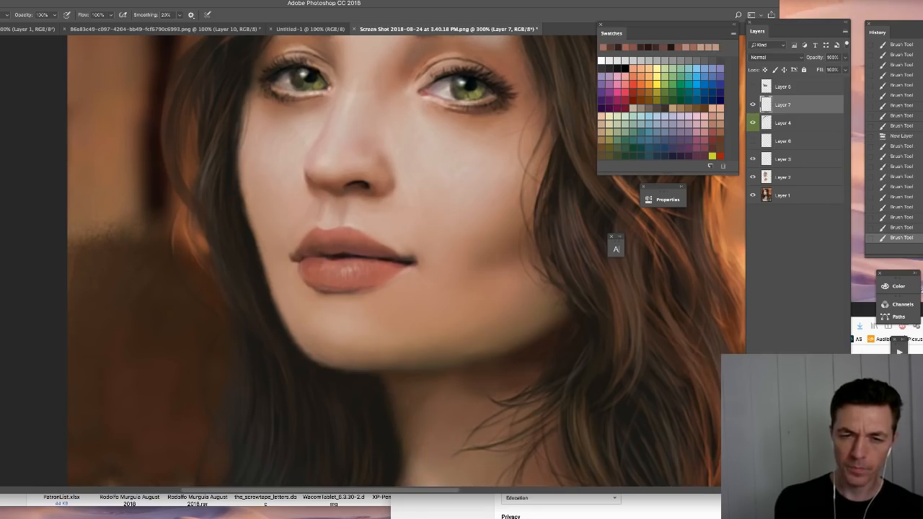
- Merge Layer 7 down into Layer 4
key("super+minus")
key("super+minus")
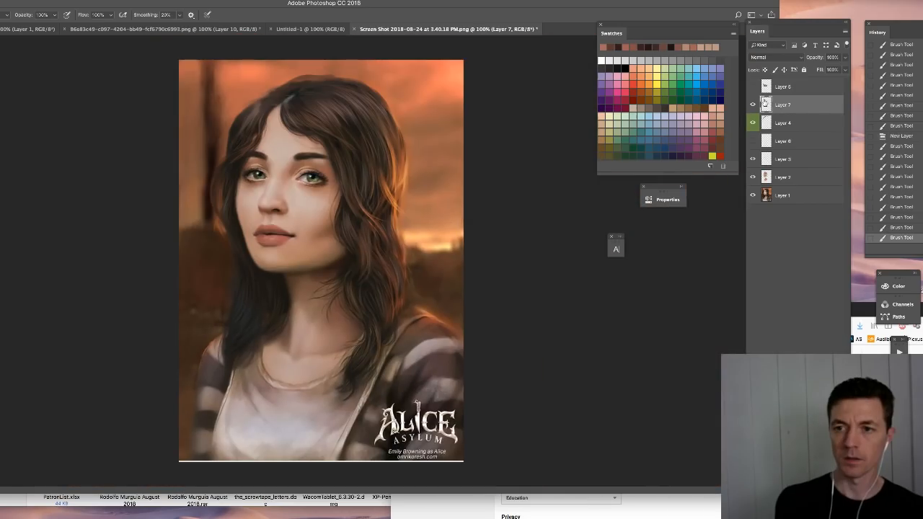
key("super+e")
- Toggle Layer 4's visibility to compare the portrait with and without the repaint, and examine the face at 200% magnification
left_click(754, 107)
left_click(754, 107)
left_click(754, 107)
left_click(754, 107)
left_click(754, 107)
left_click(754, 107)
left_click(753, 107)
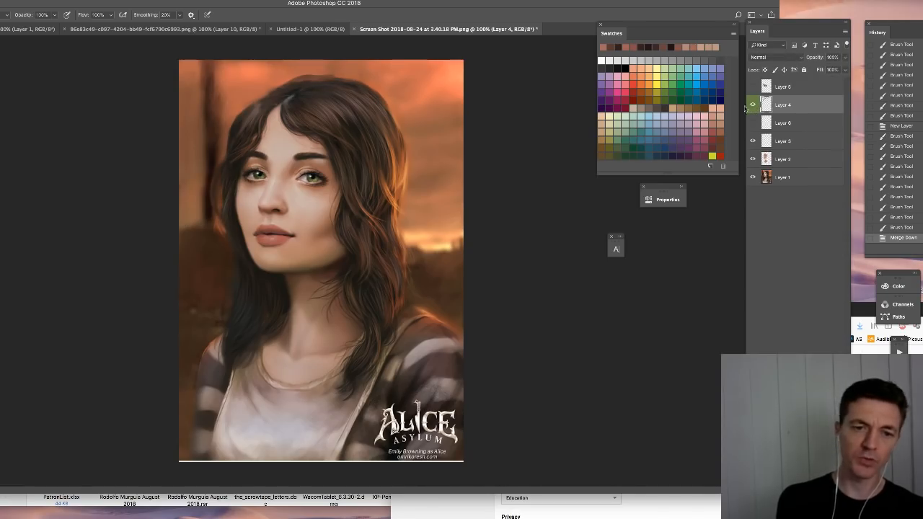
scroll(289, 247, "up", 3)
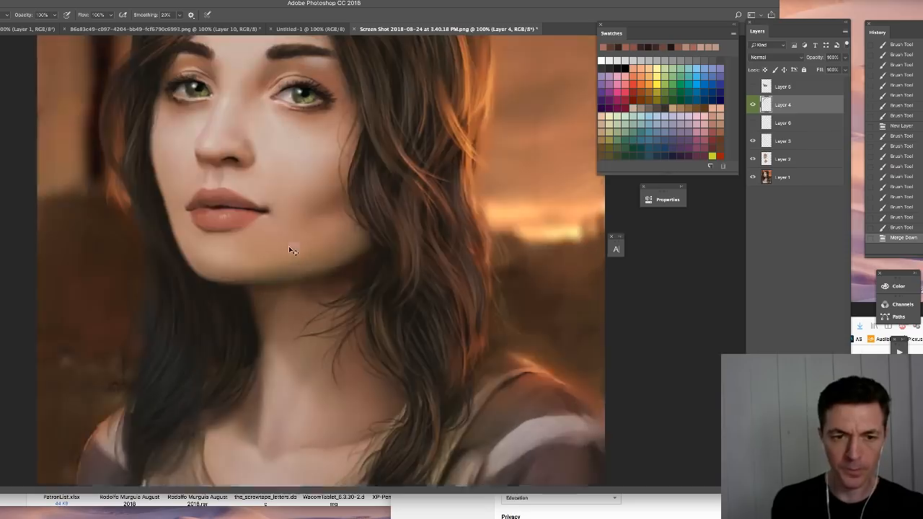
left_click_drag(286, 163, 332, 255)
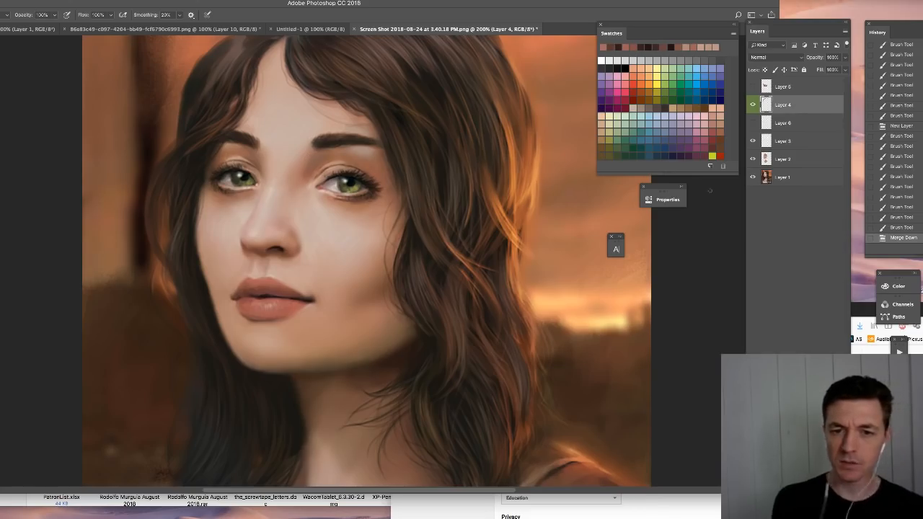
key("ctrl+minus")
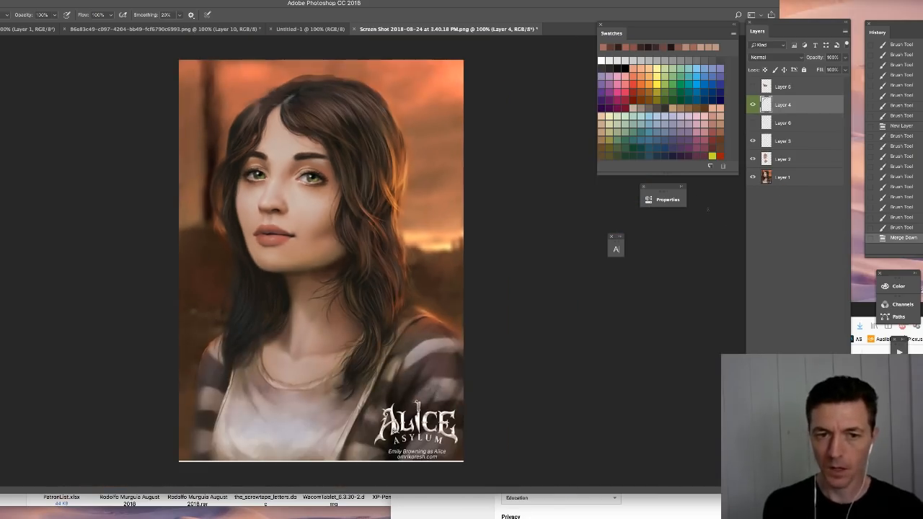
- Add a new layer above Layer 4 in Multiply blend mode, and choose the Soft Round brush for shading on it
key("ctrl+shift+alt+n")
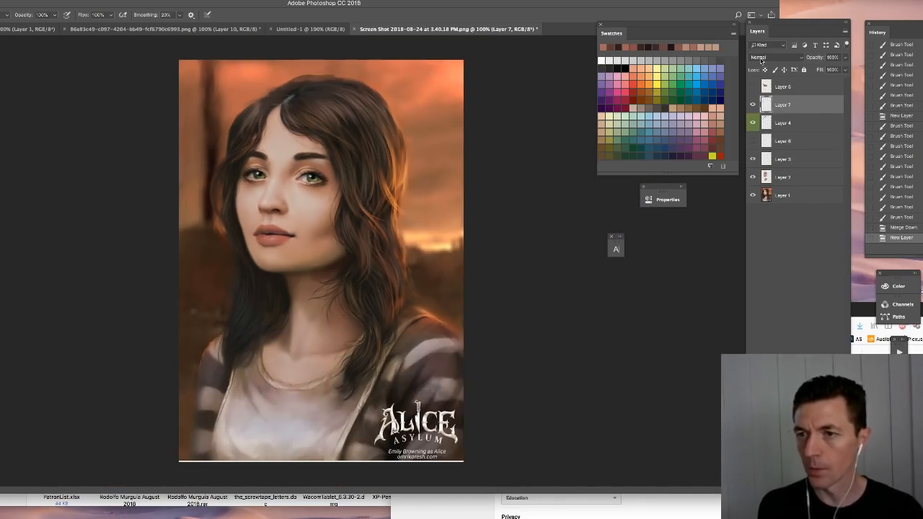
left_click(776, 57)
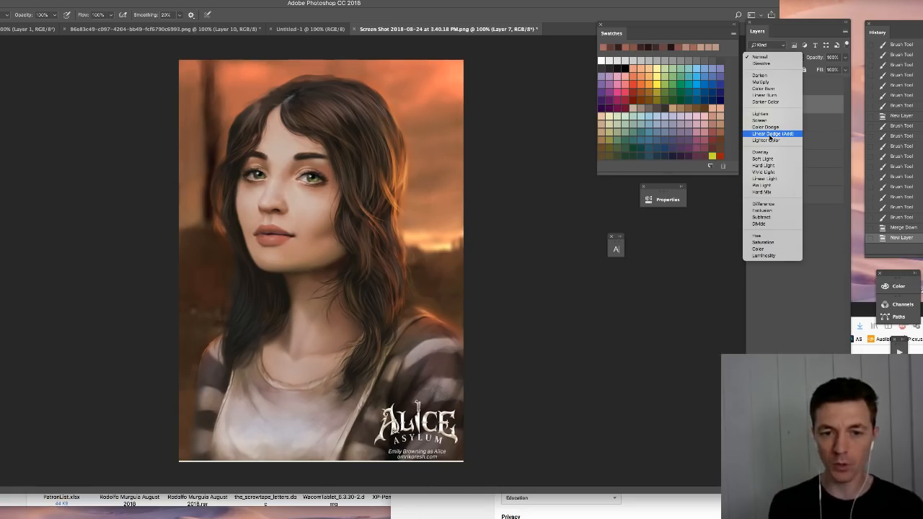
left_click(764, 82)
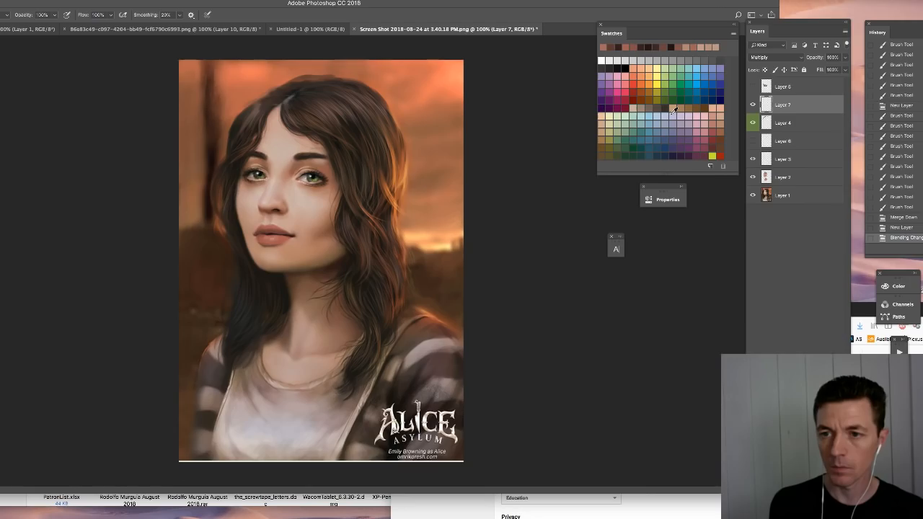
right_click(562, 350)
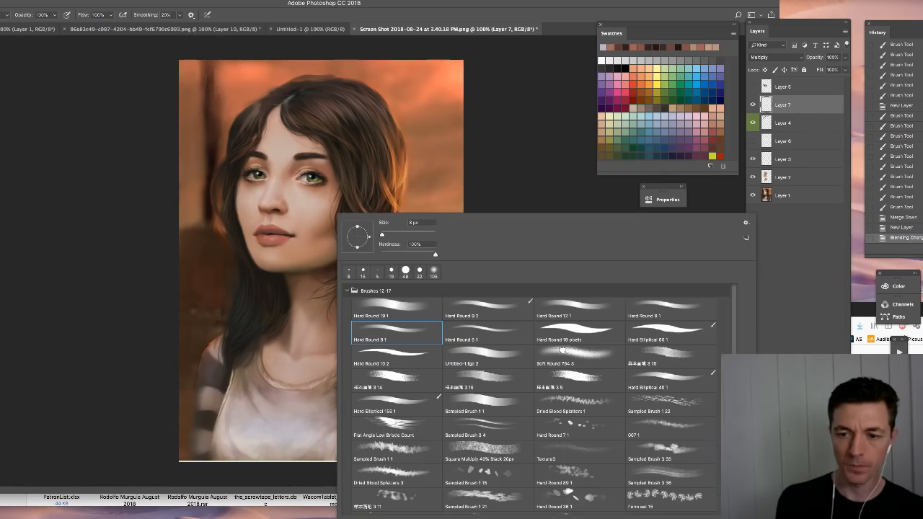
left_click(562, 350)
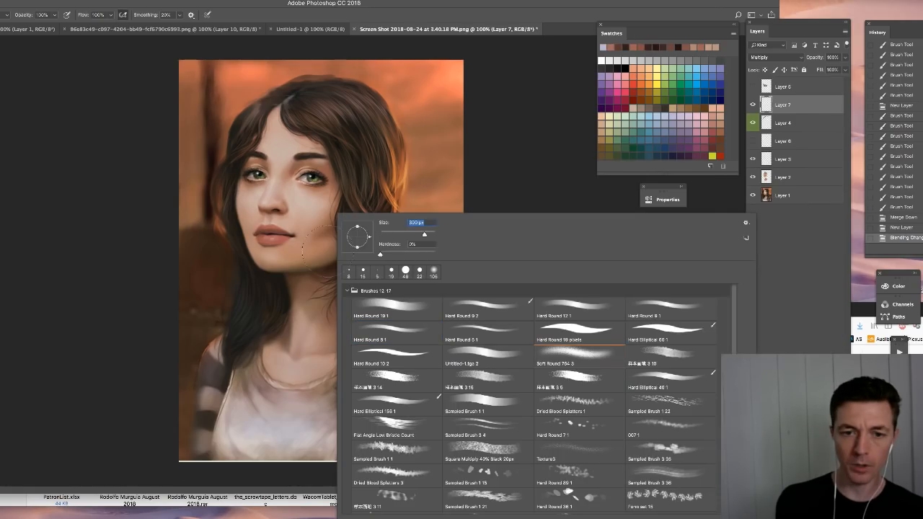
- Shade the cheek and jaw beside the hair with broad soft strokes on the Multiply layer
left_click_drag(329, 253, 289, 269)
mouse_move(317, 262)
left_mouse_down()
mouse_move(264, 264)
mouse_move(314, 228)
left_mouse_up()
left_click_drag(346, 187, 330, 261)
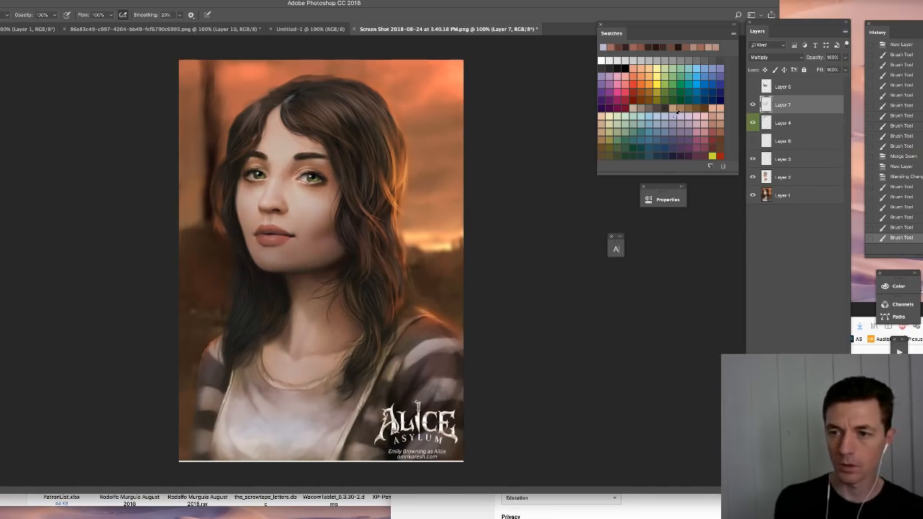
- Choose a pale lavender swatch as the brush colour, and clear all the shading from the Multiply layer
left_click(689, 117)
key("ctrl+a")
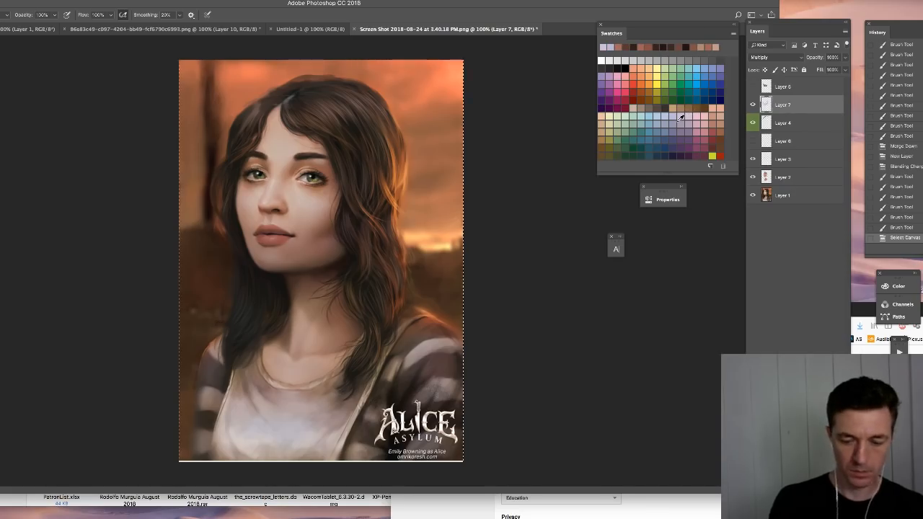
key("Delete")
key("ctrl+d")
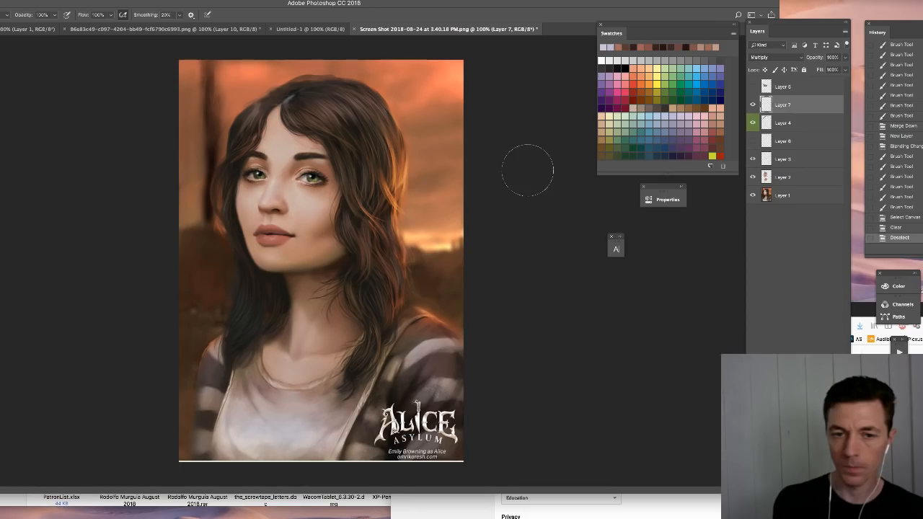
- Shade the cheek, jaw and chin on the hair-shadowed side of the face with broad soft lavender strokes on the Multiply layer
left_click_drag(329, 225, 297, 260)
left_click_drag(326, 229, 285, 263)
left_click_drag(318, 244, 265, 259)
left_click_drag(323, 182, 326, 217)
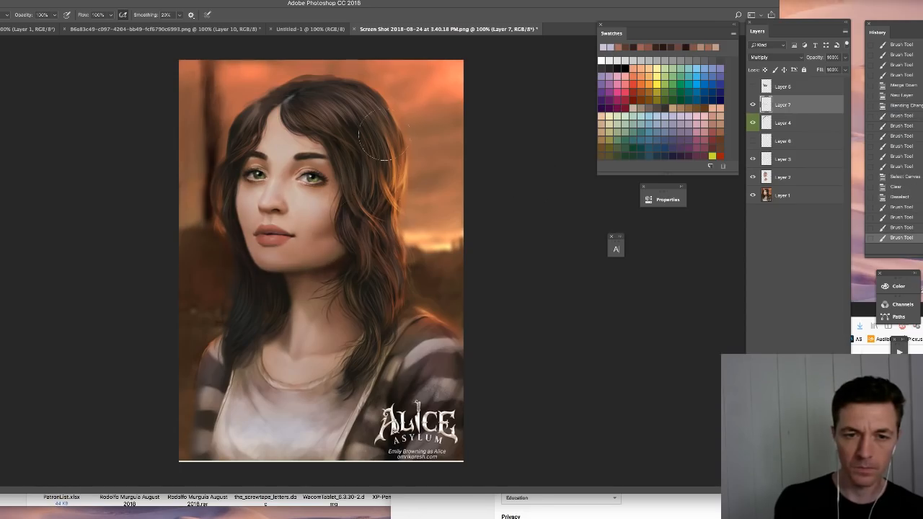
- Reduce the soft brush size and darken the areas around both eyes and brows on the Multiply layer
right_click(342, 194)
left_click_drag(394, 217, 388, 217)
key("Return")
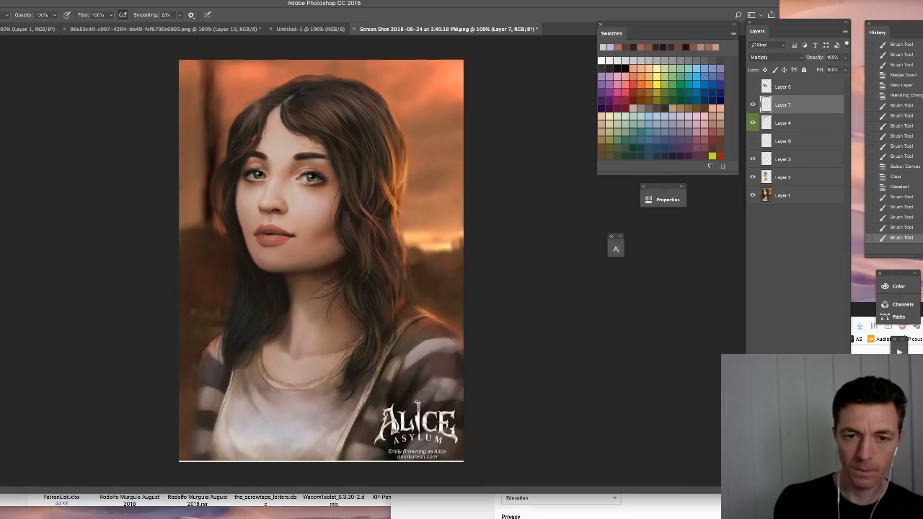
mouse_move(332, 161)
left_mouse_down()
mouse_move(321, 137)
mouse_move(349, 211)
mouse_move(337, 173)
left_mouse_up()
left_click_drag(254, 142, 255, 158)
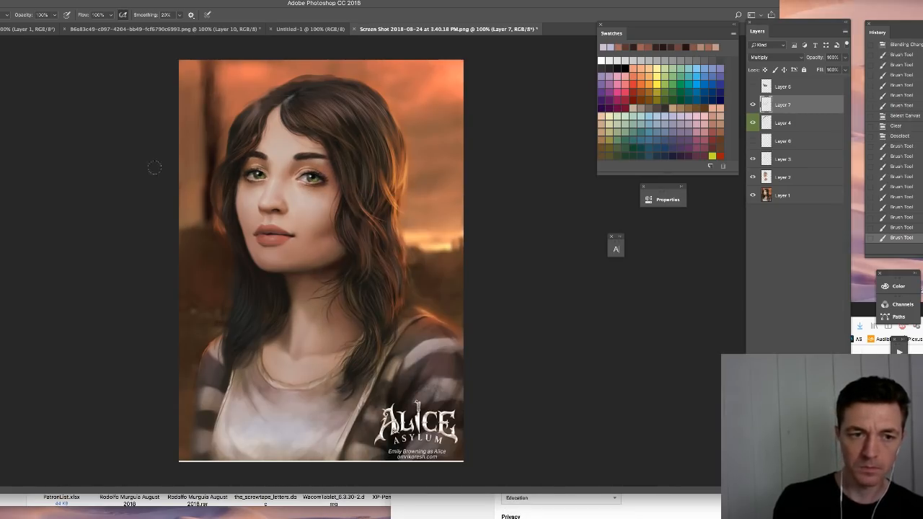
- Adjust the brush colour and shade the outer edge of the far cheek down to the chin on the Multiply layer
key("n")
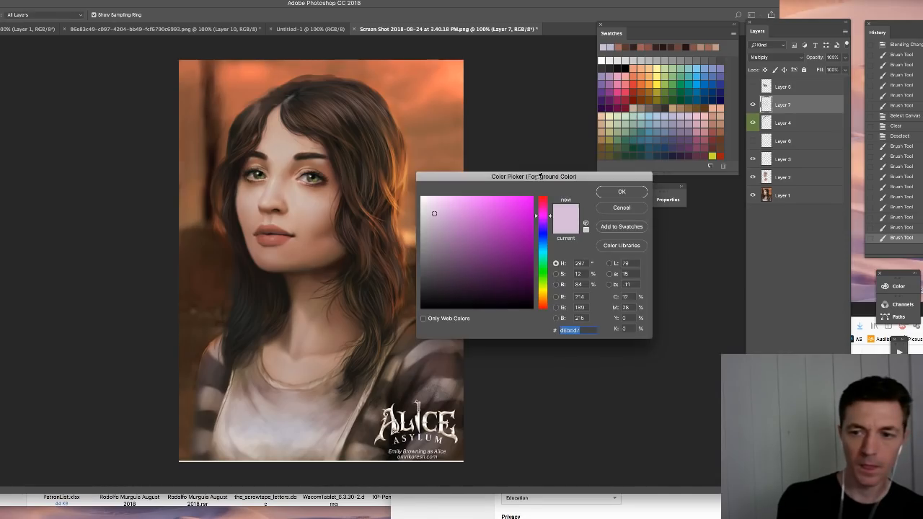
key("Return")
left_click_drag(233, 190, 246, 248)
left_click_drag(242, 233, 250, 259)
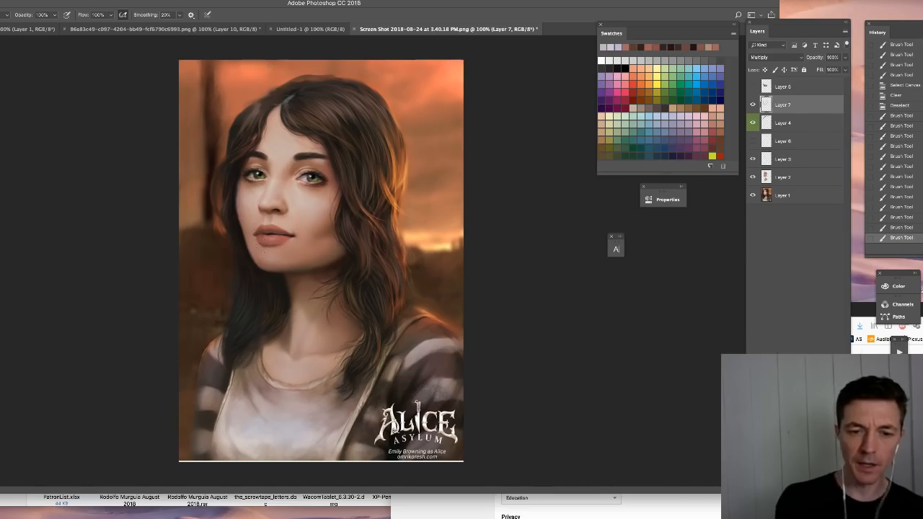
mouse_move(238, 220)
left_mouse_down()
mouse_move(263, 274)
mouse_move(290, 271)
left_mouse_up()
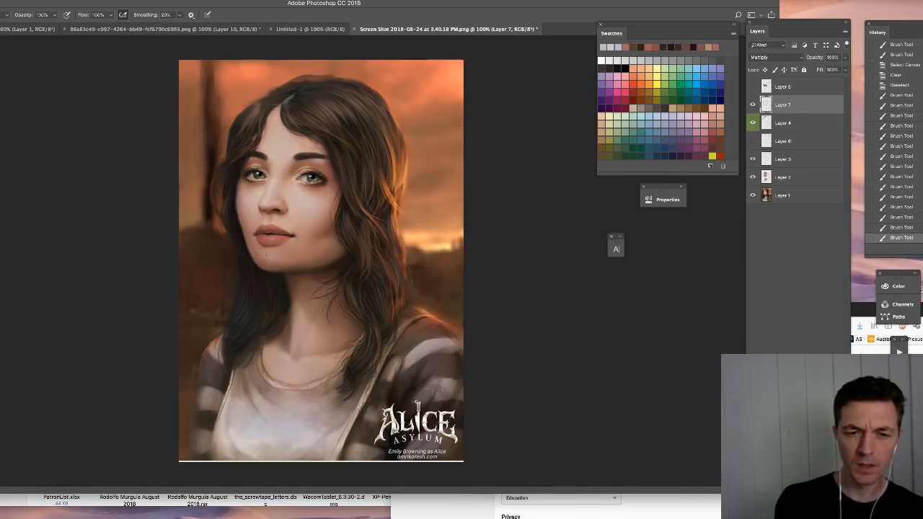
- Resize the soft brush and shade the underside of the nose on the Multiply layer
right_click(295, 238)
left_click(348, 258)
key("Return")
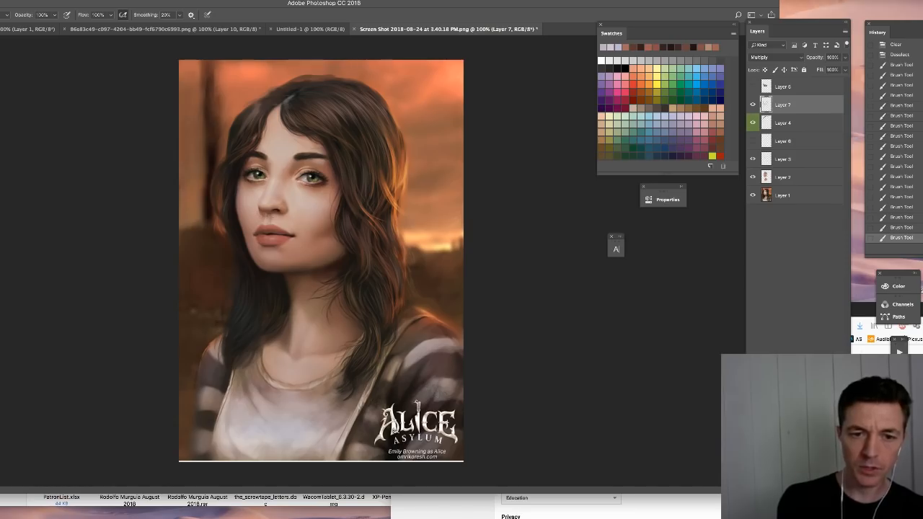
left_click_drag(266, 217, 274, 220)
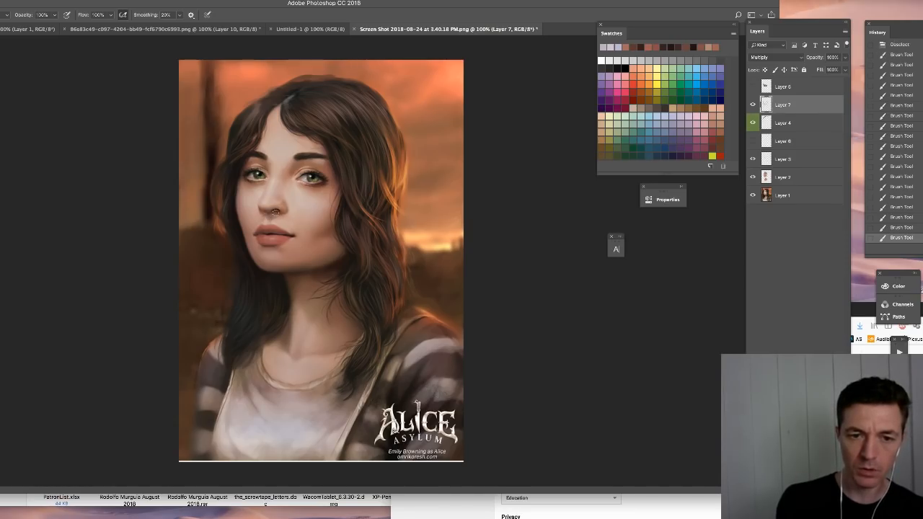
left_click(275, 211)
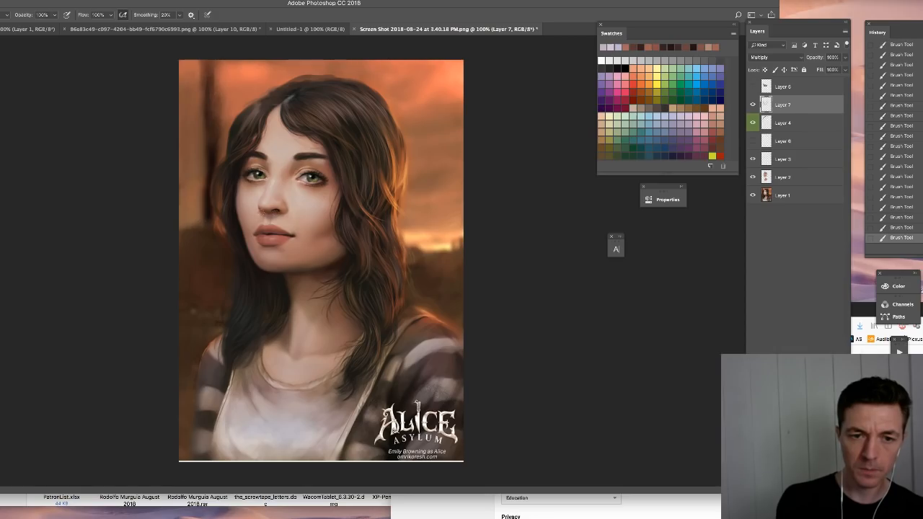
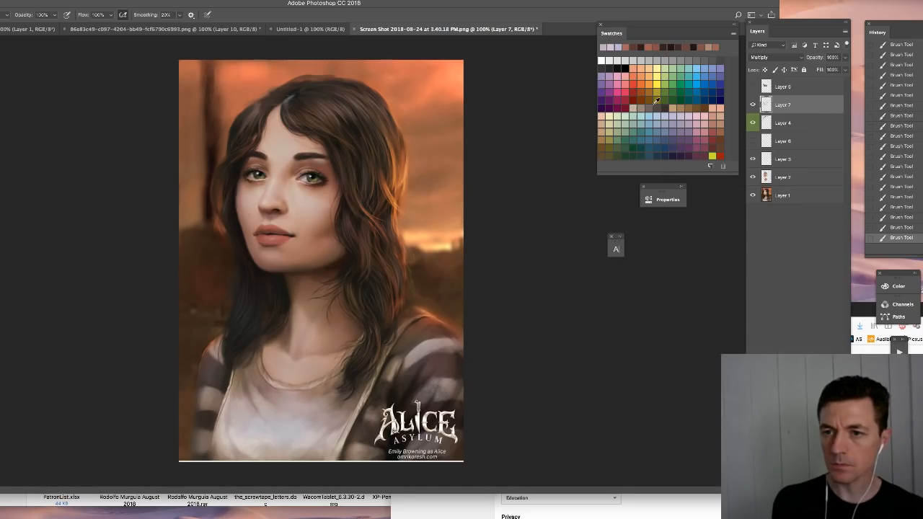
- Resize the soft brush to 100 px, then 87 px, and shade the edge of the far cheek and the jaw on the Multiply layer
right_click(239, 211)
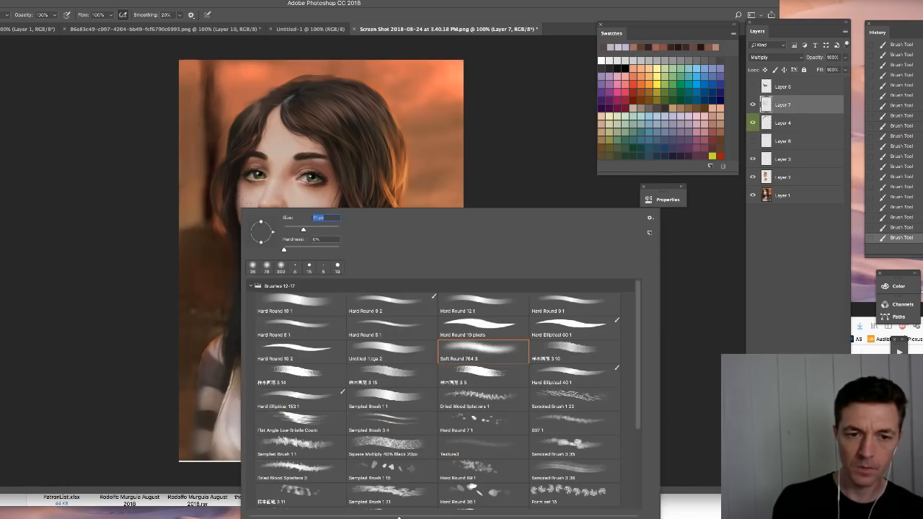
left_click(213, 196)
right_click(265, 217)
left_click_drag(329, 237, 337, 237)
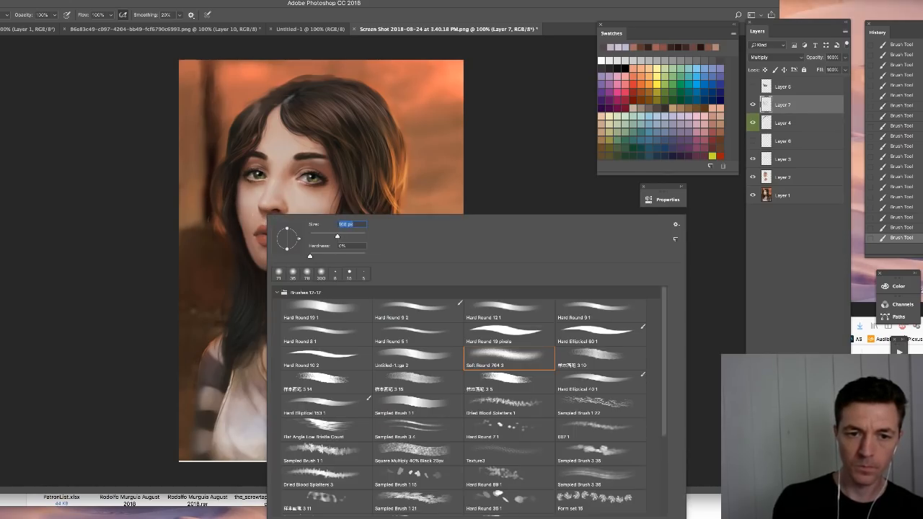
left_click(191, 222)
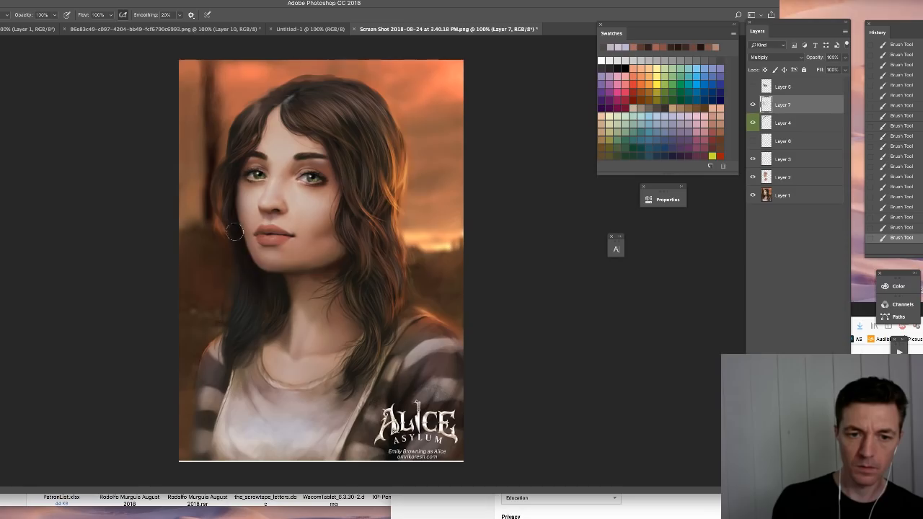
right_click(316, 287)
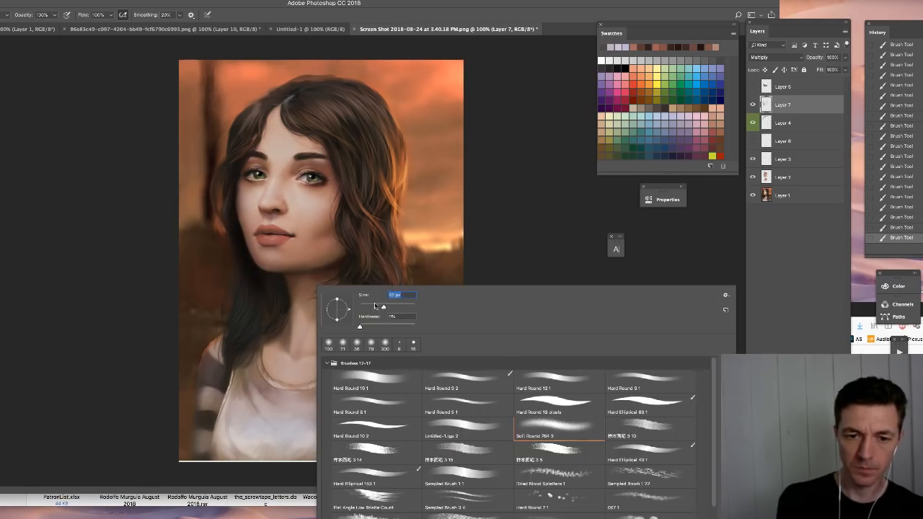
left_click(283, 307)
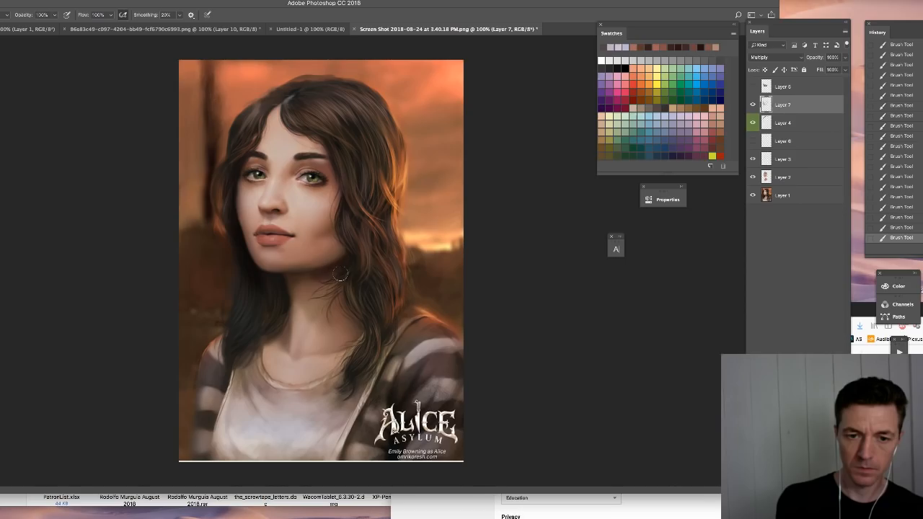
- Enlarge the soft brush to 198 px and shade the hair-shadowed cheek and jaw on the Multiply layer
right_click(340, 274)
left_click_drag(397, 270, 435, 280)
left_click_drag(443, 293, 460, 293)
left_click(271, 290)
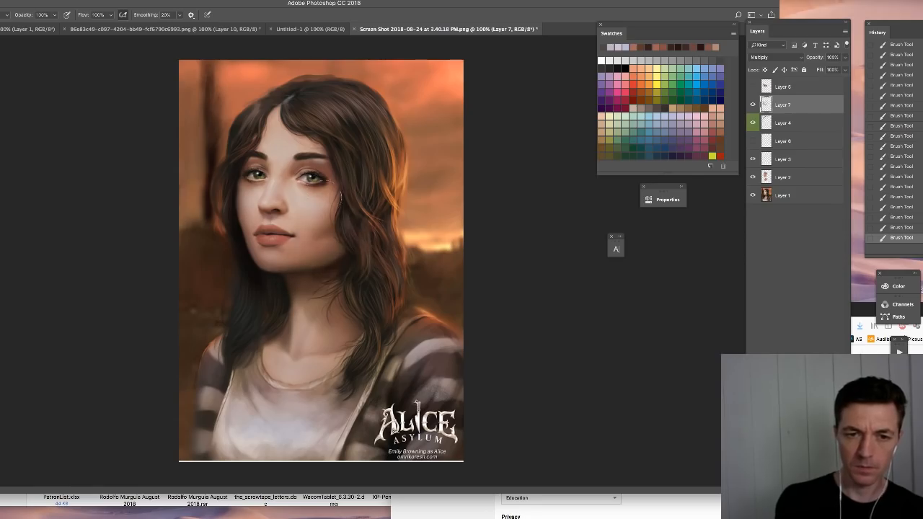
right_click(331, 201)
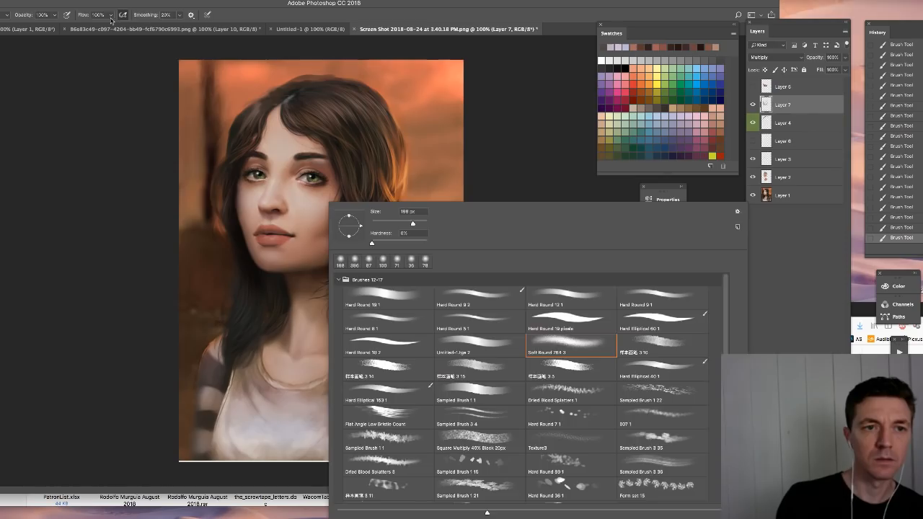
key("Escape")
left_click(73, 29)
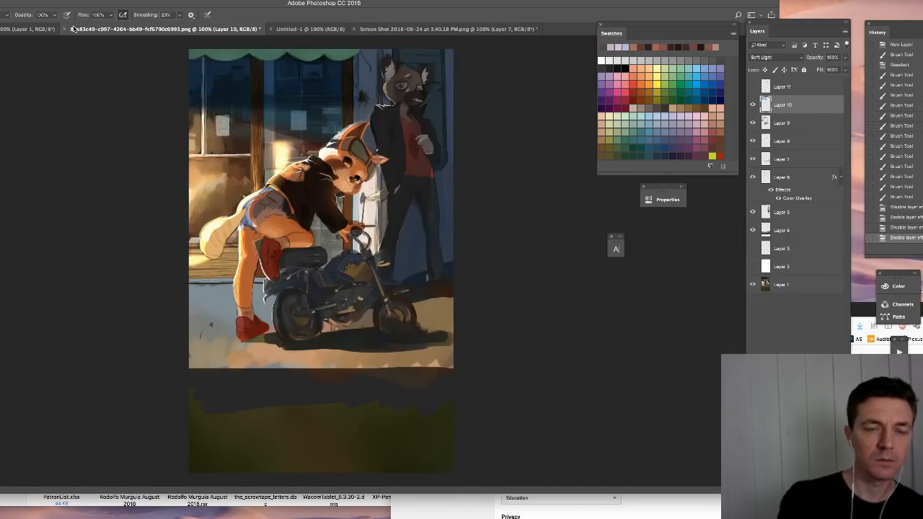
left_click(401, 30)
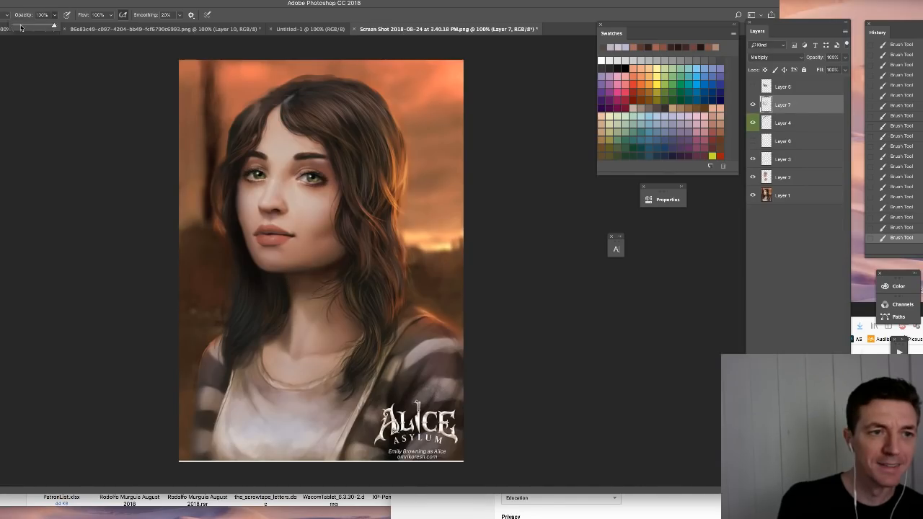
left_click(26, 29)
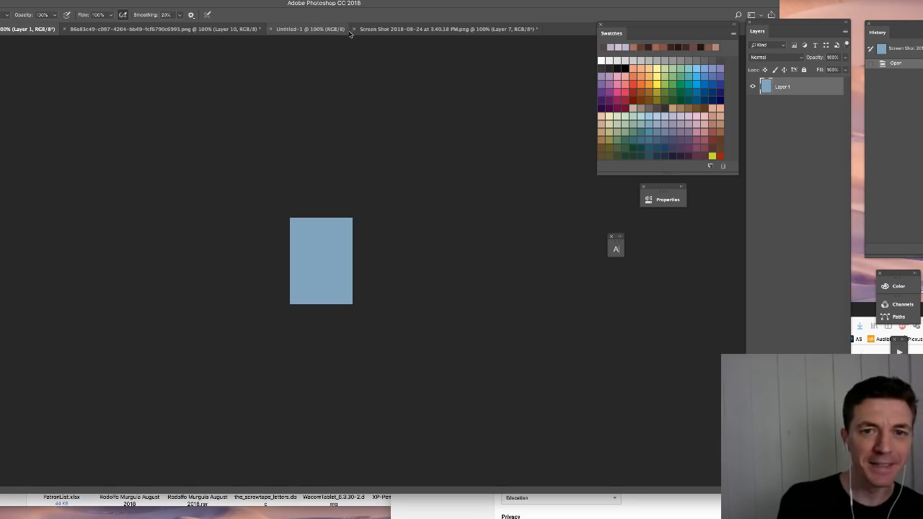
left_click(404, 29)
- Lower the brush opacity to 21% and softly shade the cheek below the eye on the hair-shadowed side
left_click(56, 16)
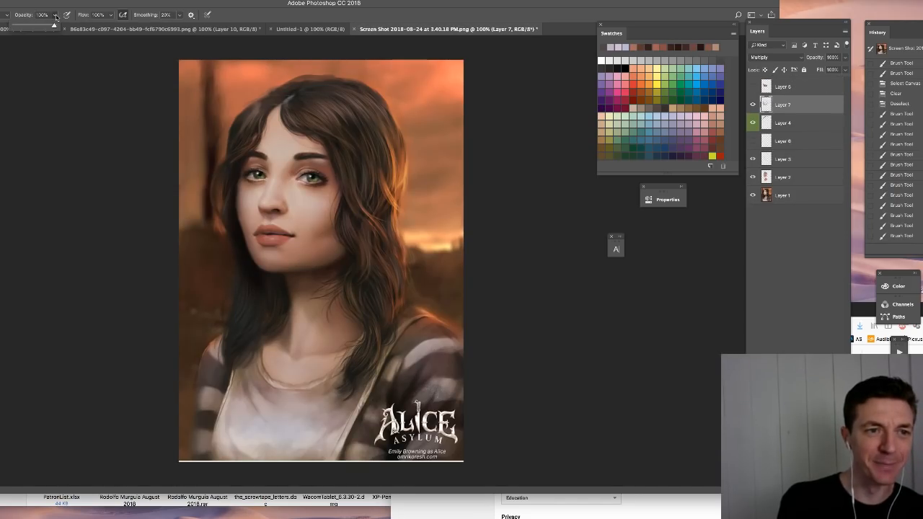
left_click(21, 26)
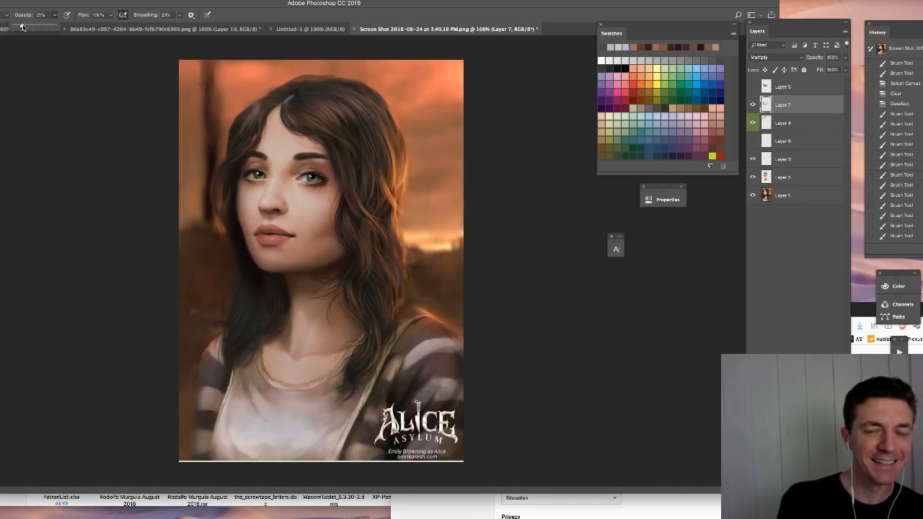
left_click_drag(311, 216, 330, 203)
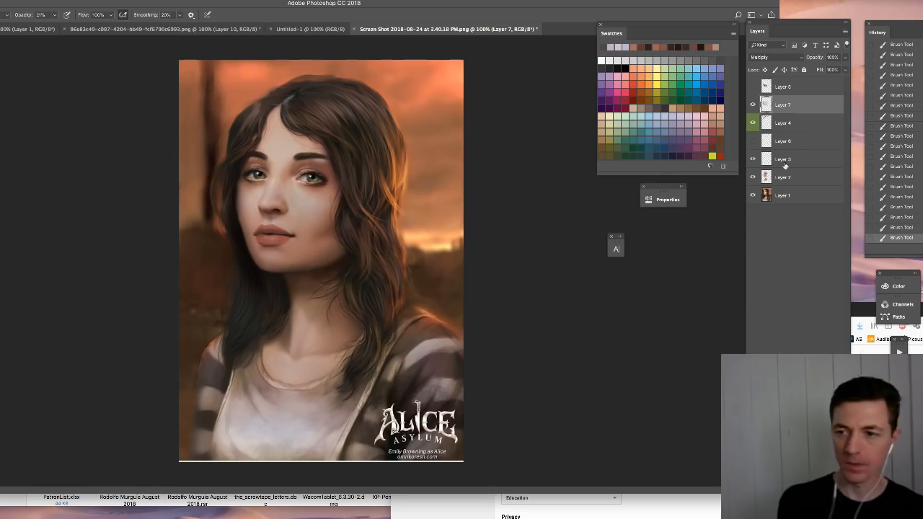
- Try different swatch colours for soft shading on the hair-shadowed cheek and reduce the brush size to 62 px
left_click(712, 116)
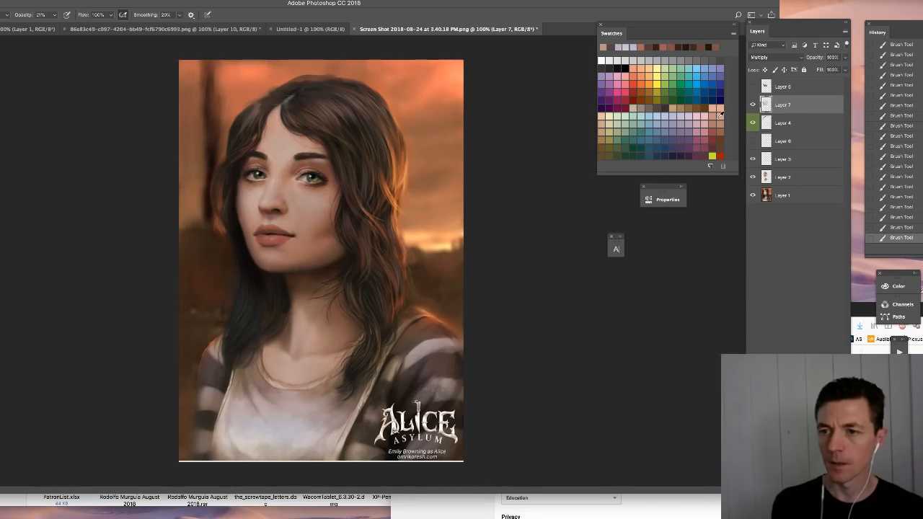
left_click(720, 113)
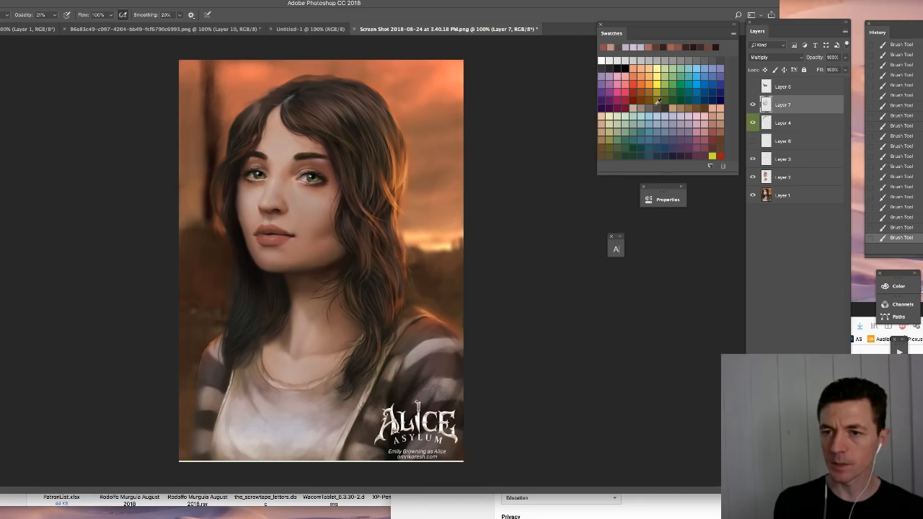
left_click(658, 101)
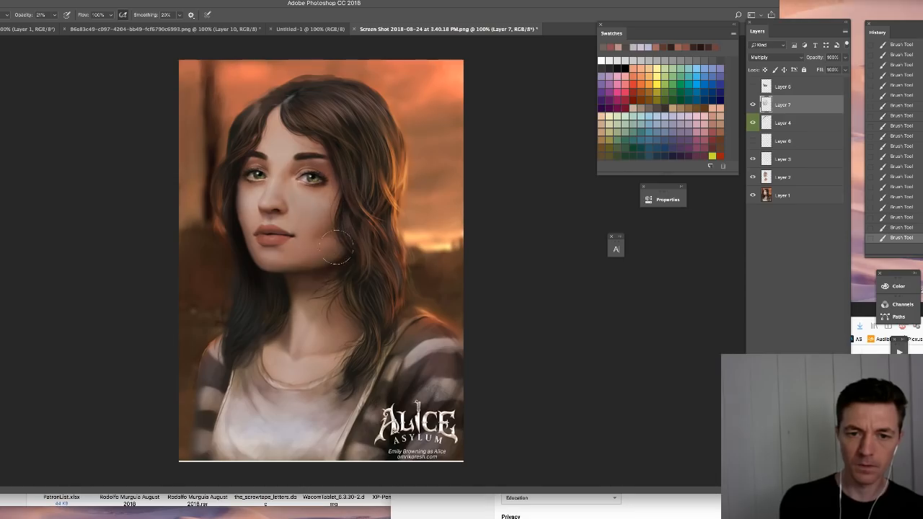
right_click(317, 228)
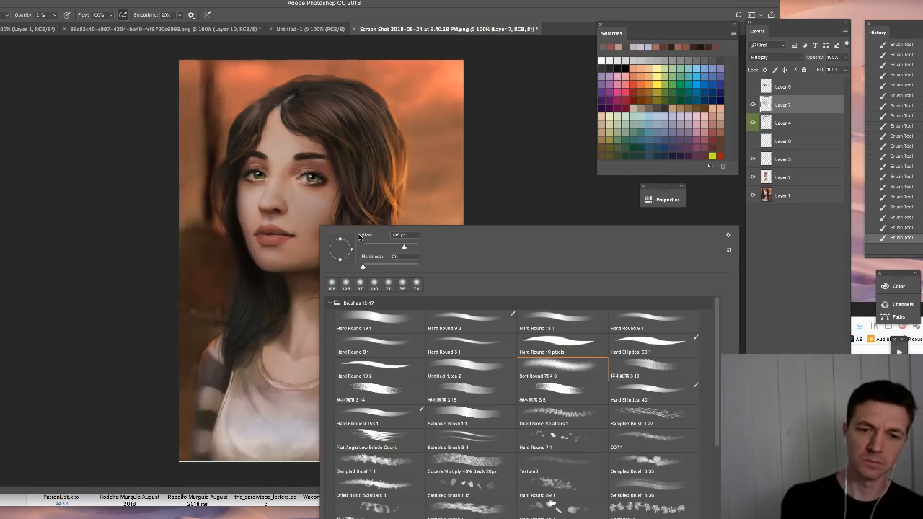
left_click_drag(389, 248, 375, 247)
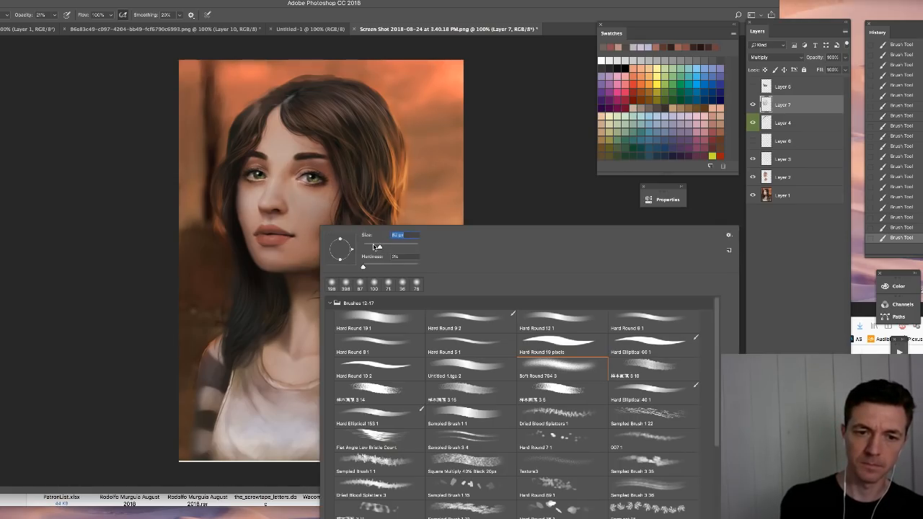
key("Return")
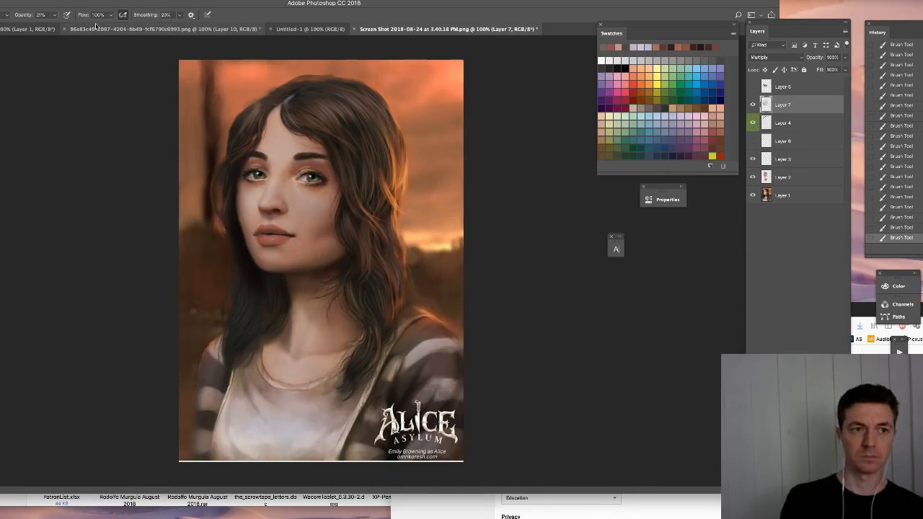
- Toggle the visibility of the Multiply shading layer, Layer 7, to compare the face with and without the shading
left_click(753, 105)
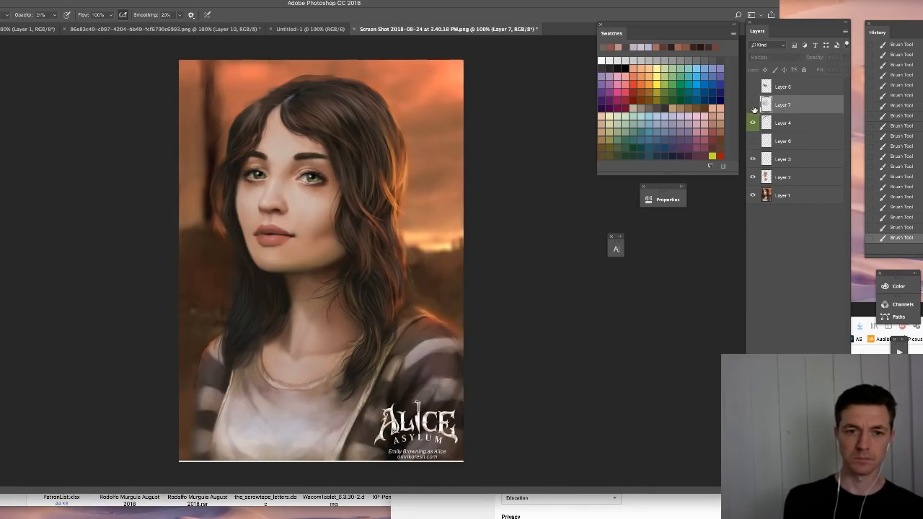
left_click(753, 106)
left_click(753, 105)
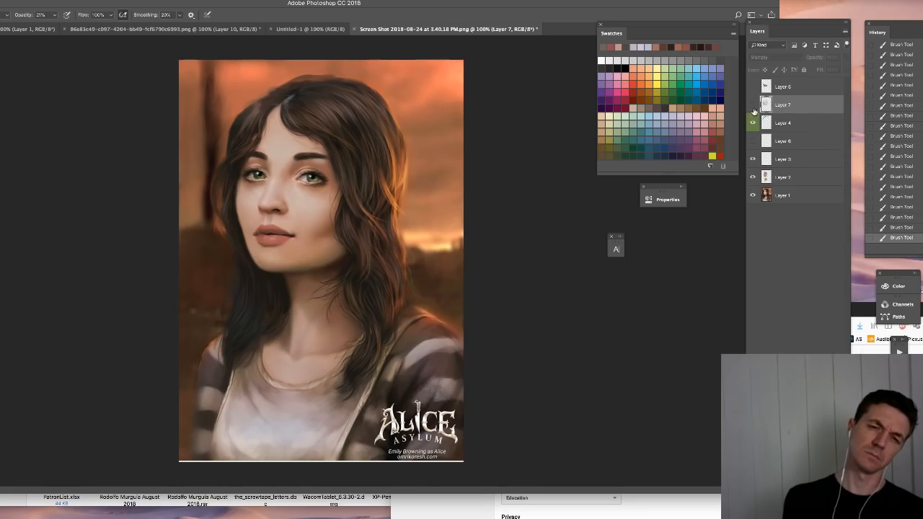
left_click(753, 107)
left_click(752, 107)
left_click(753, 107)
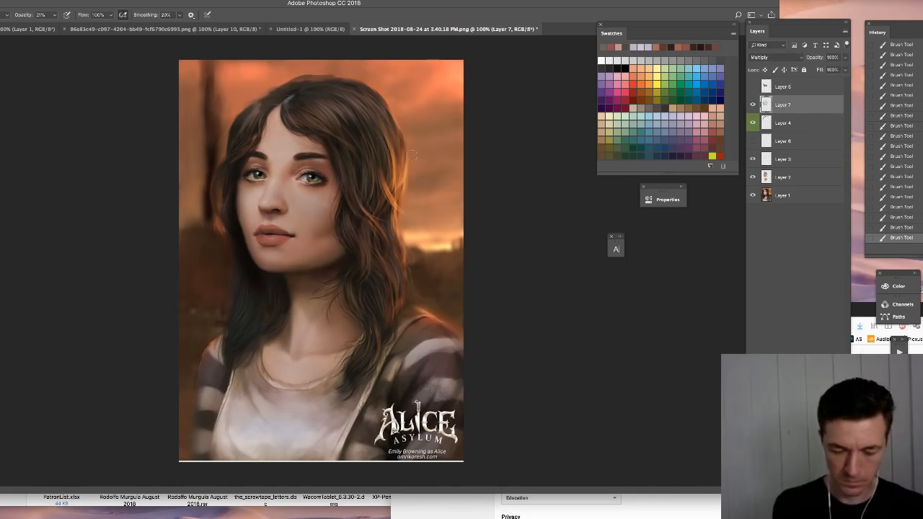
- Apply a Photo Filter with Warming Filter (81) to the Multiply shading layer
key("super+shift+p")
left_click(455, 254)
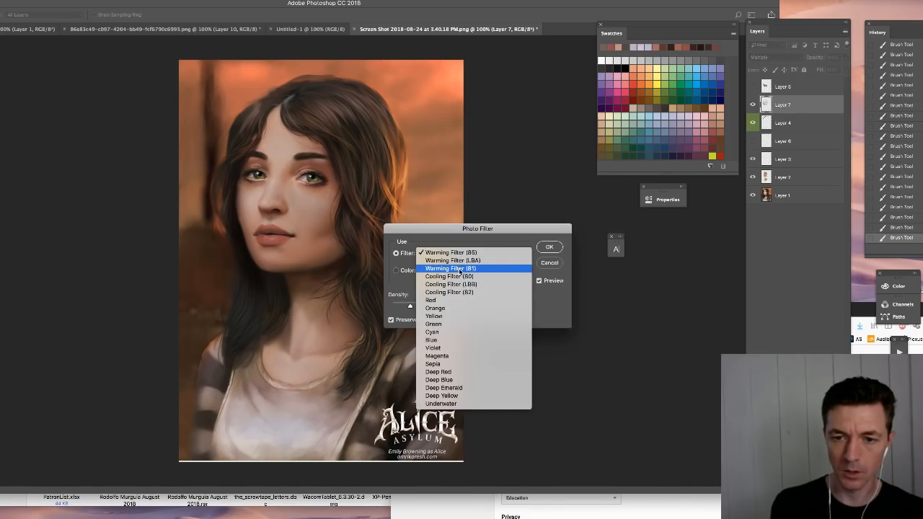
left_click(459, 270)
key("Return")
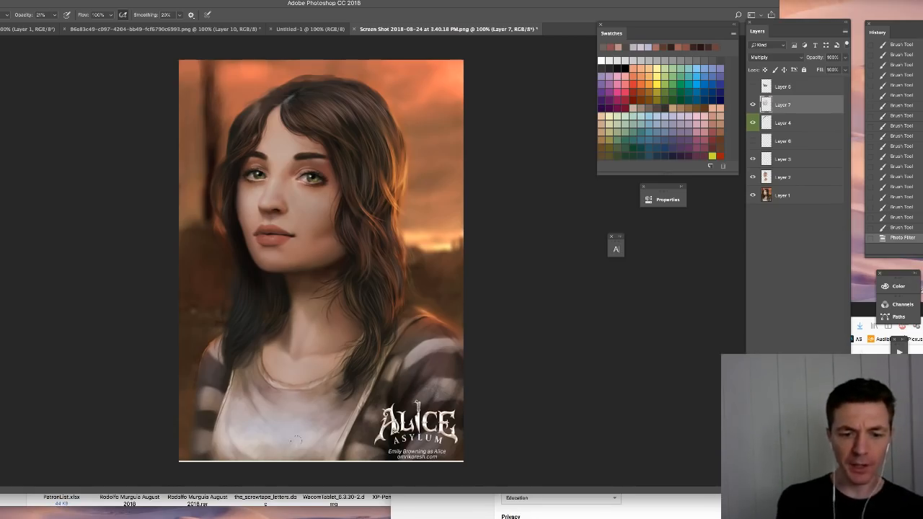
- Undo a test stroke on the shirt and raise the brush opacity to 100%
mouse_move(267, 422)
left_mouse_down()
mouse_move(332, 443)
mouse_move(231, 430)
mouse_move(303, 440)
left_mouse_up()
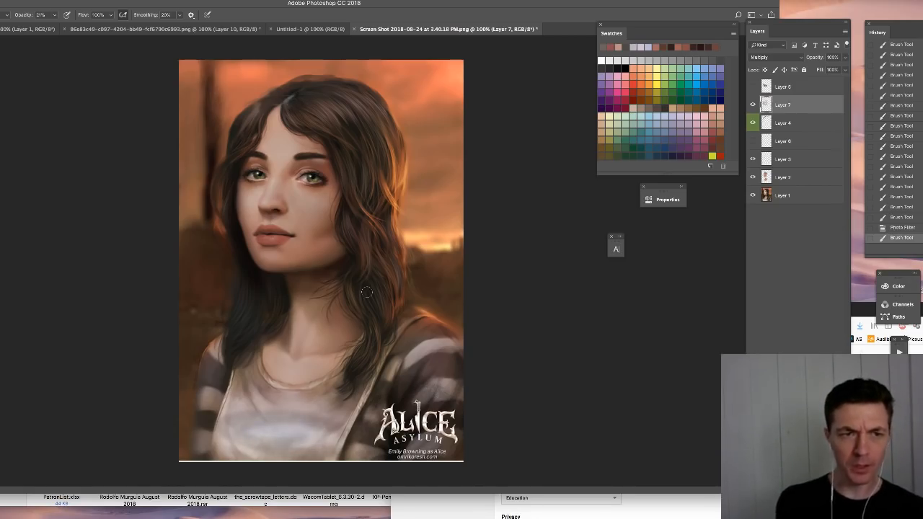
key("ctrl+z")
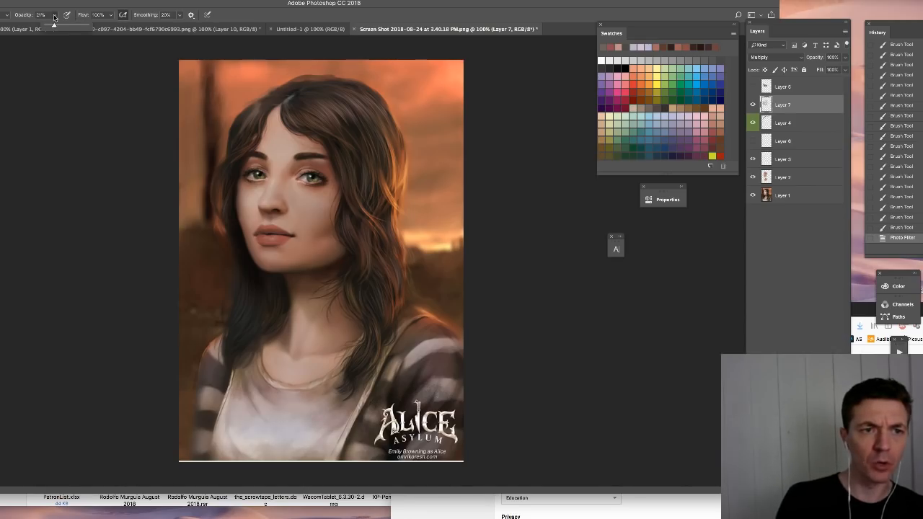
key("0")
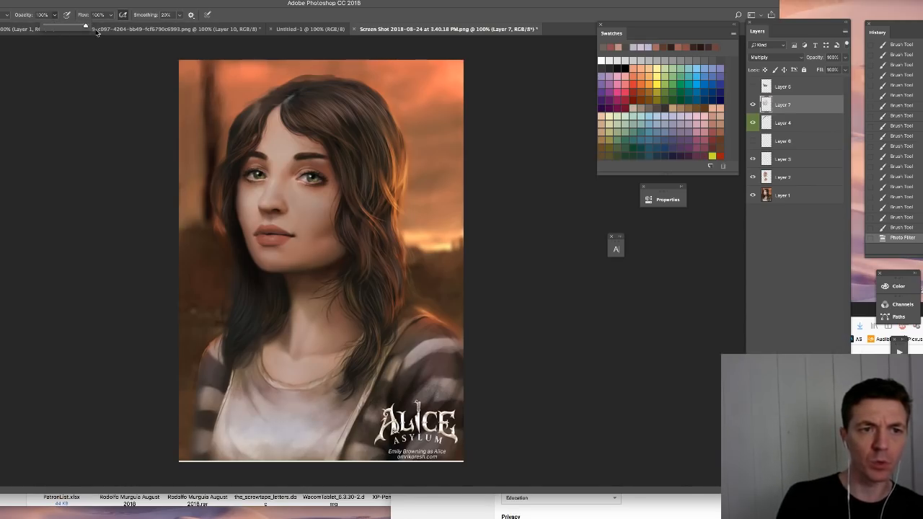
left_click(98, 327)
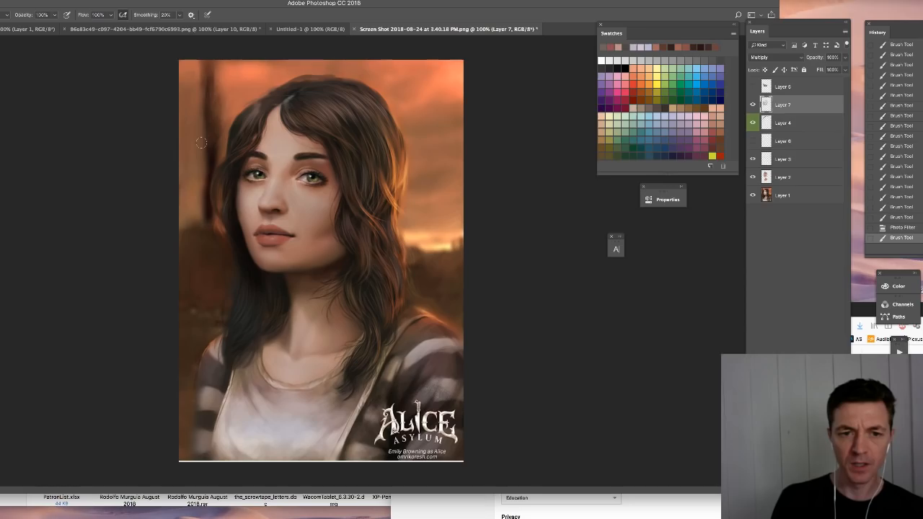
- Try darker shading on the forehead, nose, far eye and chin, and revert to the Photo Filter history state
left_click_drag(266, 126, 285, 158)
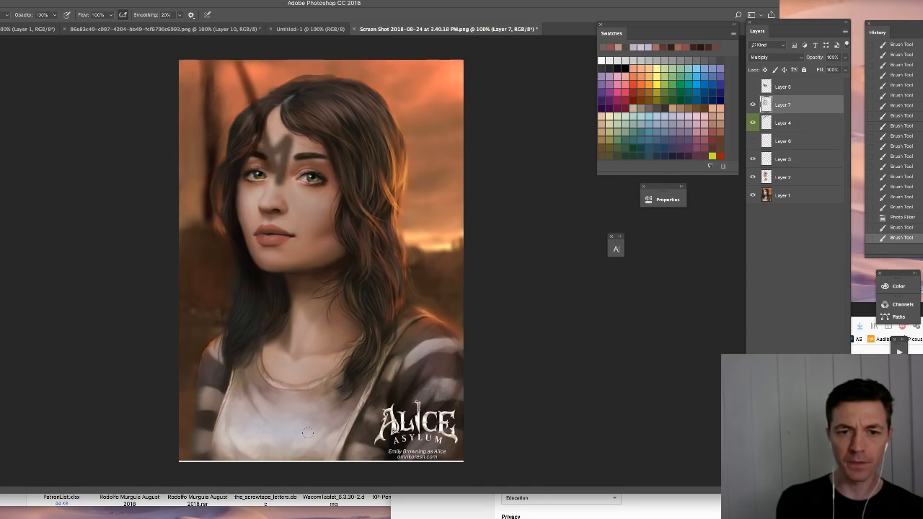
key("ctrl+z")
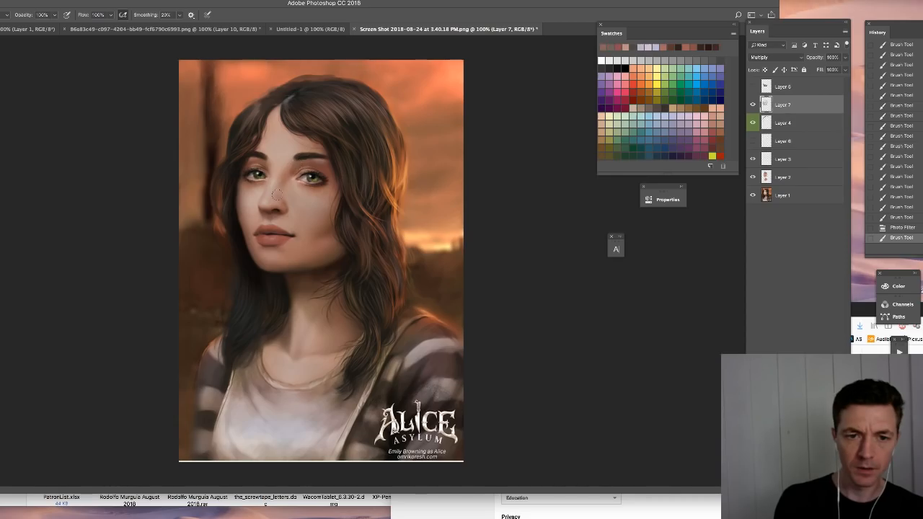
left_click_drag(277, 193, 272, 185)
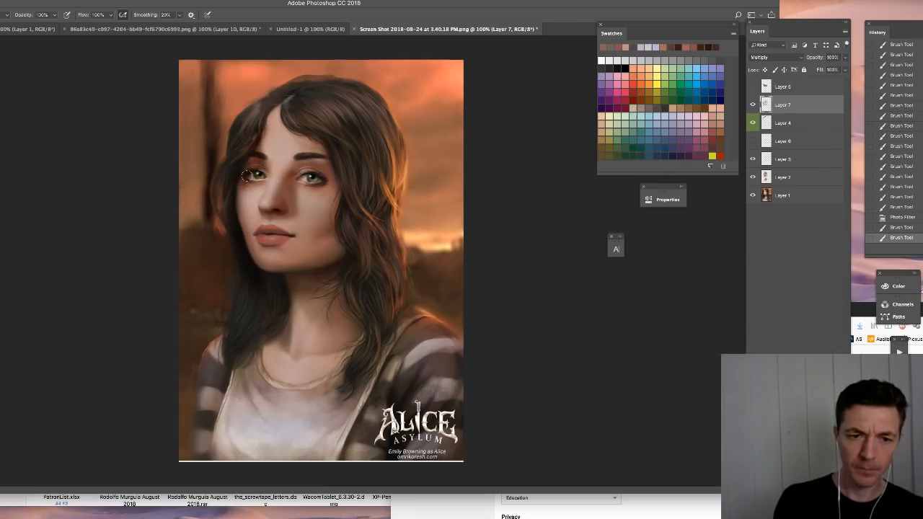
left_click_drag(247, 176, 255, 180)
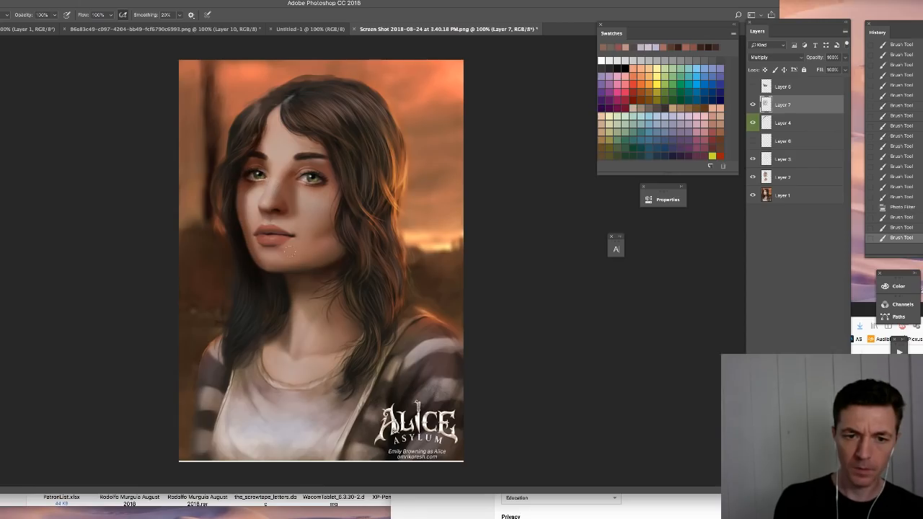
left_click_drag(291, 250, 285, 242)
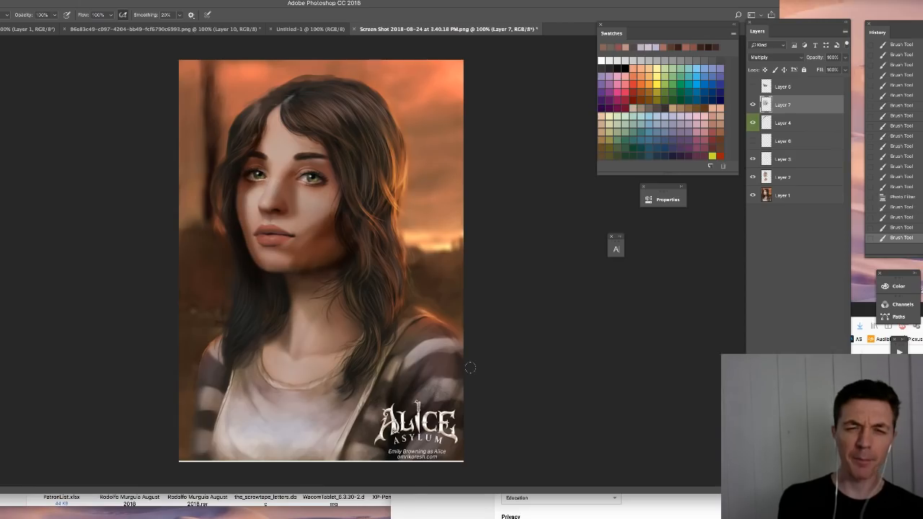
left_click(902, 200)
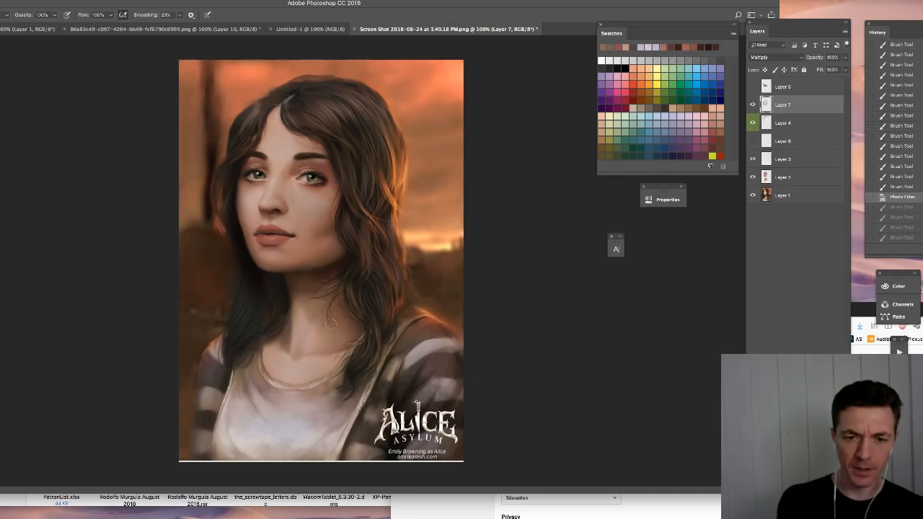
- Darken the shirt and lower sleeve on the Multiply shading layer with the Soft Round 764 brush at 764 px
right_click(207, 342)
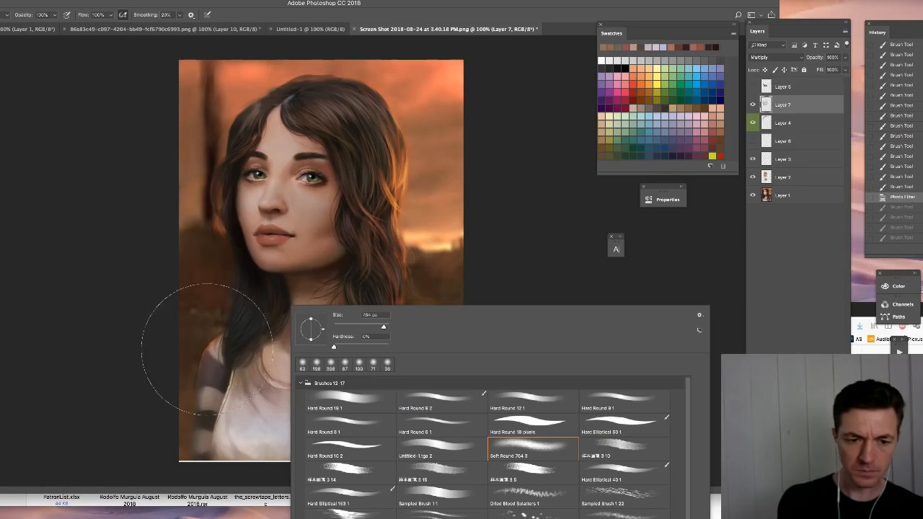
left_click(209, 382)
left_click(292, 404)
left_click(353, 418)
left_click(248, 463)
left_click(262, 435)
left_click(215, 380)
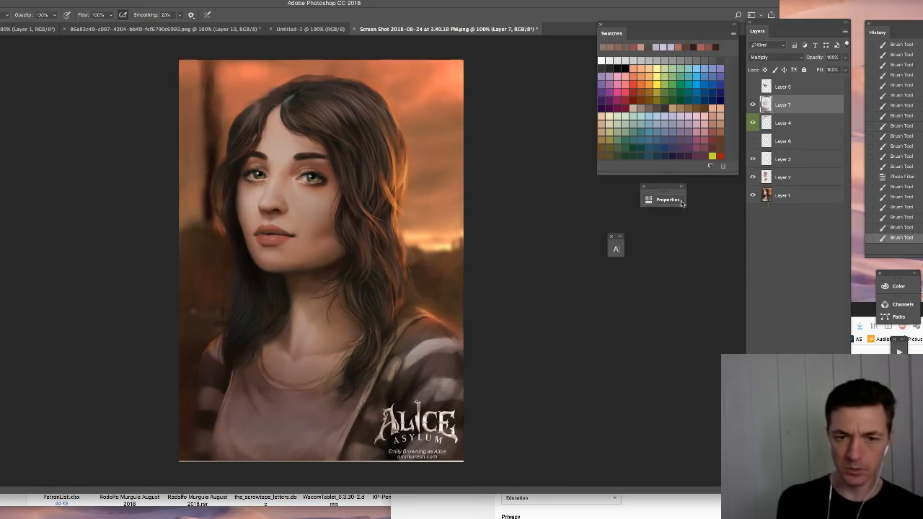
- Sample a warm orange from the sky and tint the shirt, the near sleeve and the far shoulder with broad Multiply strokes
left_click(442, 167, "alt")
left_click_drag(223, 377, 243, 470)
left_click_drag(252, 404, 381, 516)
left_click_drag(323, 453, 238, 403)
left_click_drag(166, 360, 258, 418)
left_click_drag(196, 341, 227, 378)
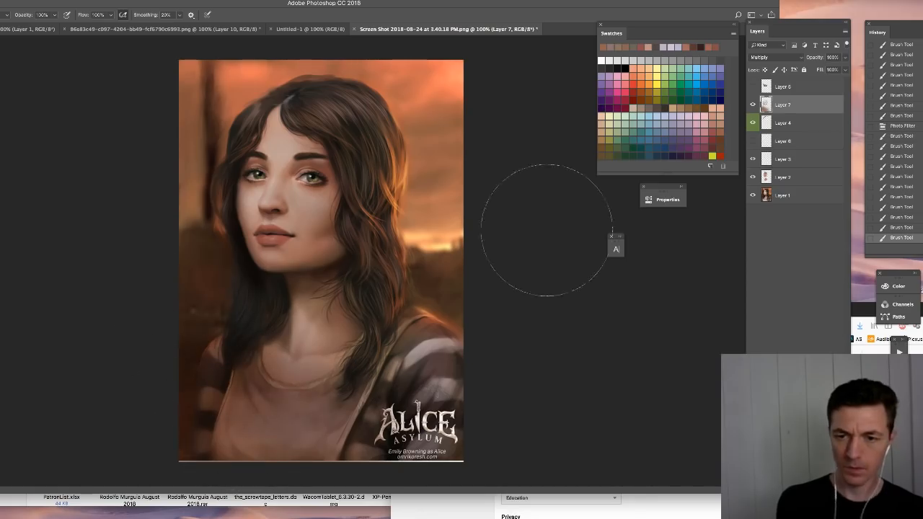
left_click(433, 366, "alt")
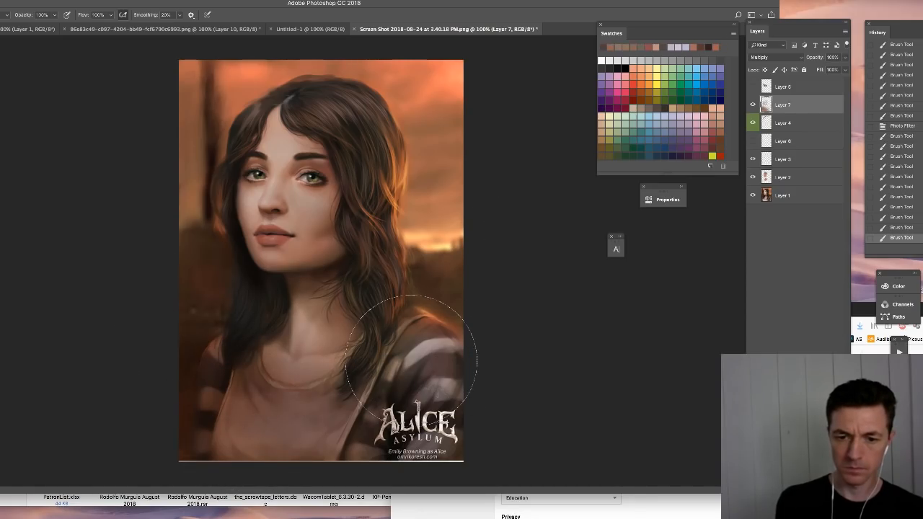
left_click_drag(411, 361, 426, 379)
left_click_drag(411, 361, 378, 346)
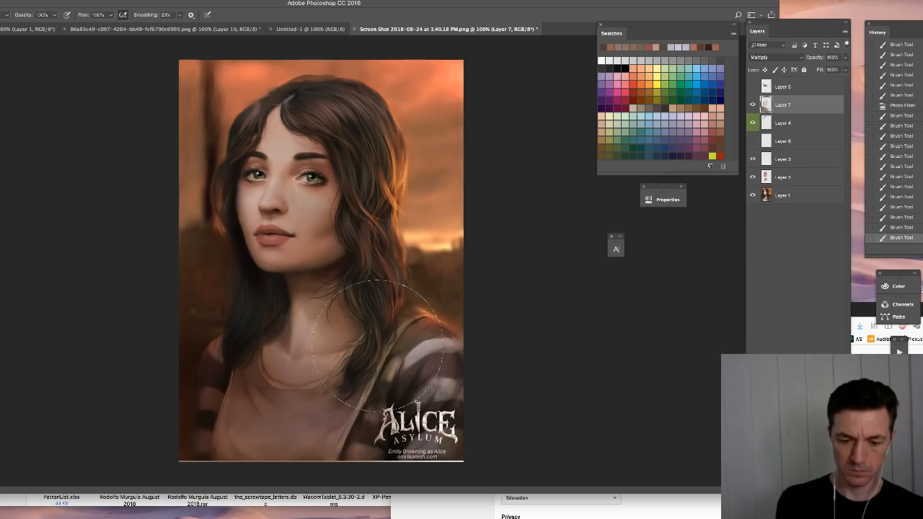
- Erase part of the shading from the upper chest and shirt centre with a soft 288 px eraser
key("e")
right_click(326, 306)
mouse_move(415, 328)
left_mouse_down()
mouse_move(404, 330)
mouse_move(413, 336)
mouse_move(412, 327)
left_mouse_up()
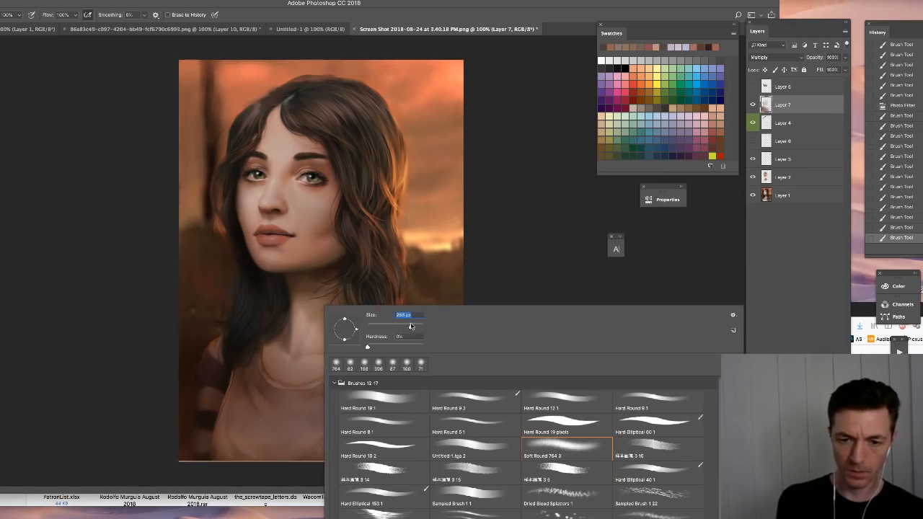
left_click_drag(272, 403, 342, 422)
left_click_drag(334, 389, 367, 431)
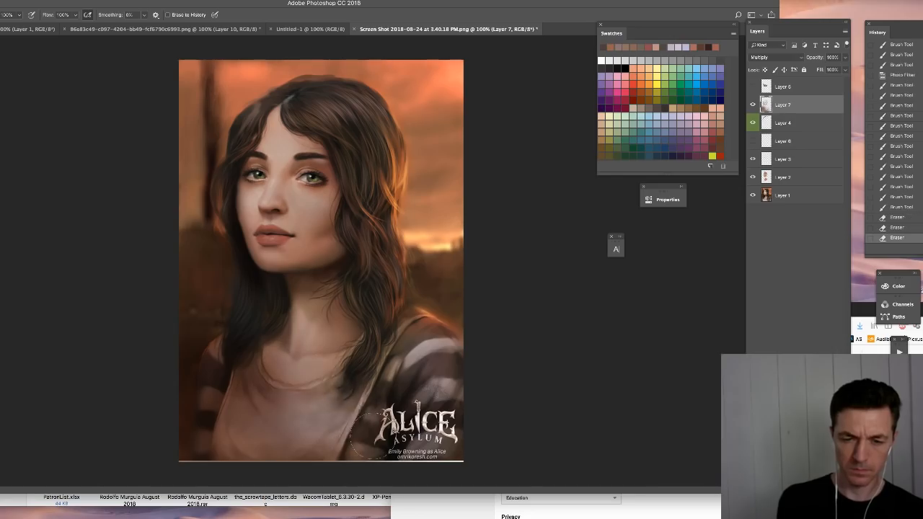
mouse_move(261, 378)
left_mouse_down()
mouse_move(349, 442)
mouse_move(289, 374)
mouse_move(339, 428)
left_mouse_up()
left_click_drag(310, 380, 348, 411)
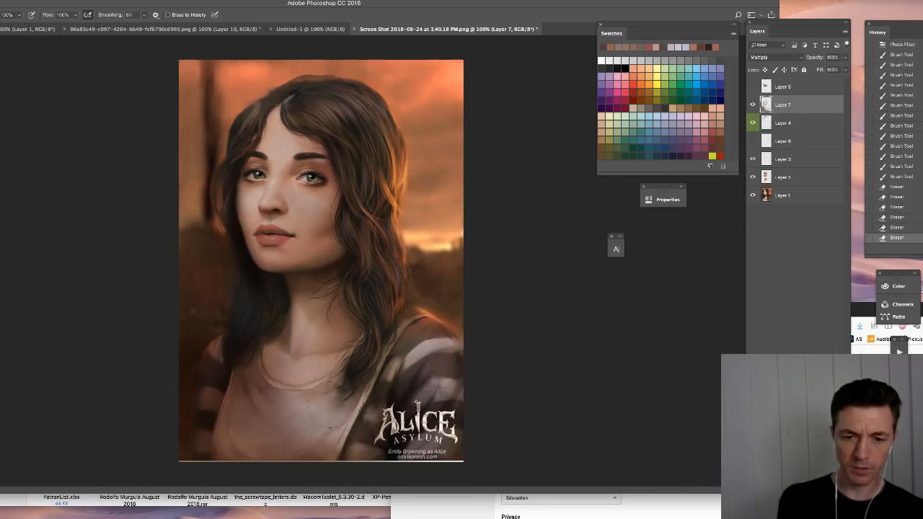
left_click_drag(256, 373, 267, 401)
- Reduce the soft brush to 111 px and paint warm shading over the neck
key("b")
right_click(287, 307)
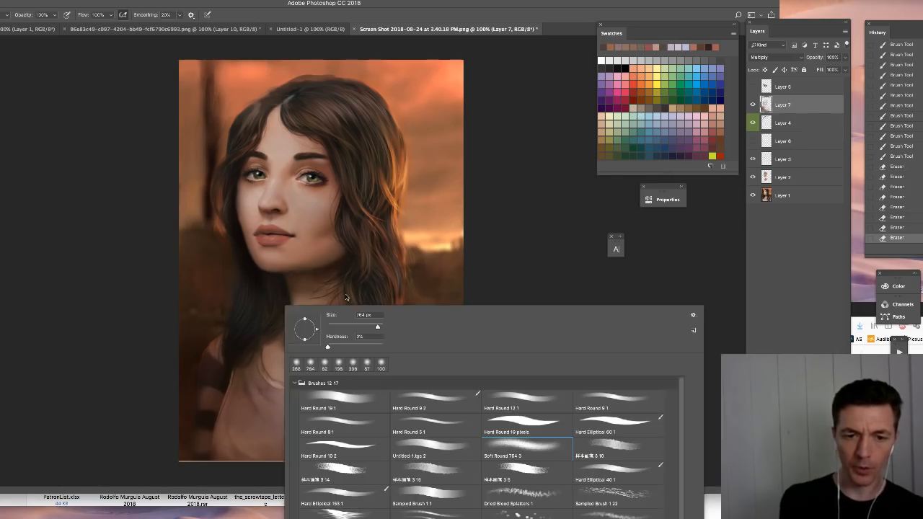
left_click(355, 324)
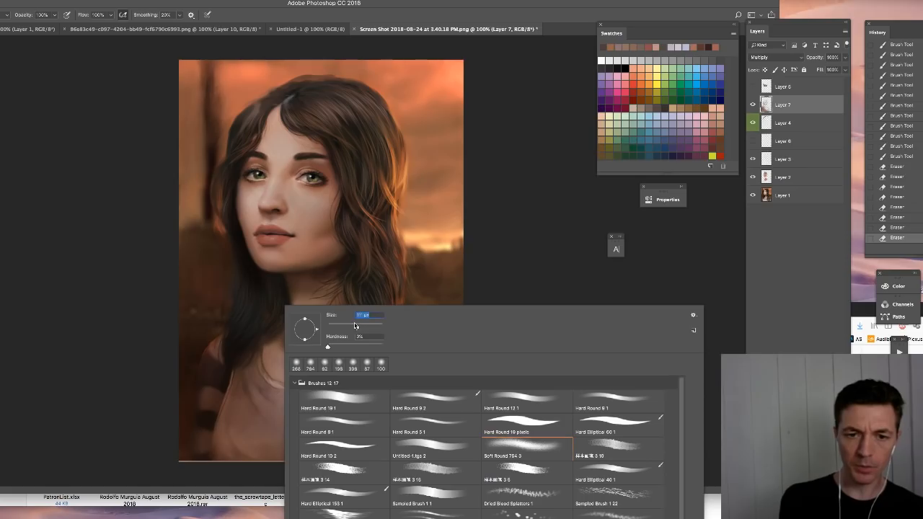
left_click(240, 85)
mouse_move(273, 316)
left_mouse_down()
mouse_move(294, 337)
mouse_move(312, 332)
left_mouse_up()
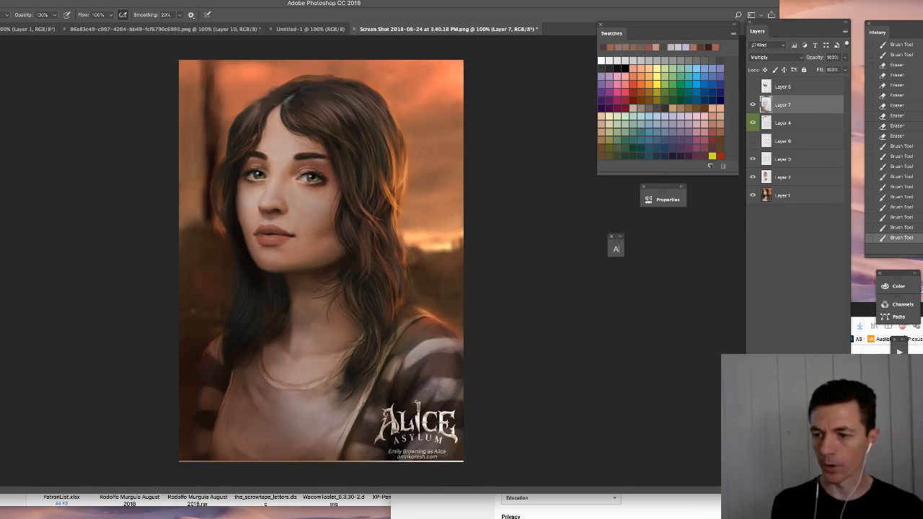
- Create a new Normal layer above the shading and paint sampled skin tones over the neck and collarbone
key("alt+shift+super+n")
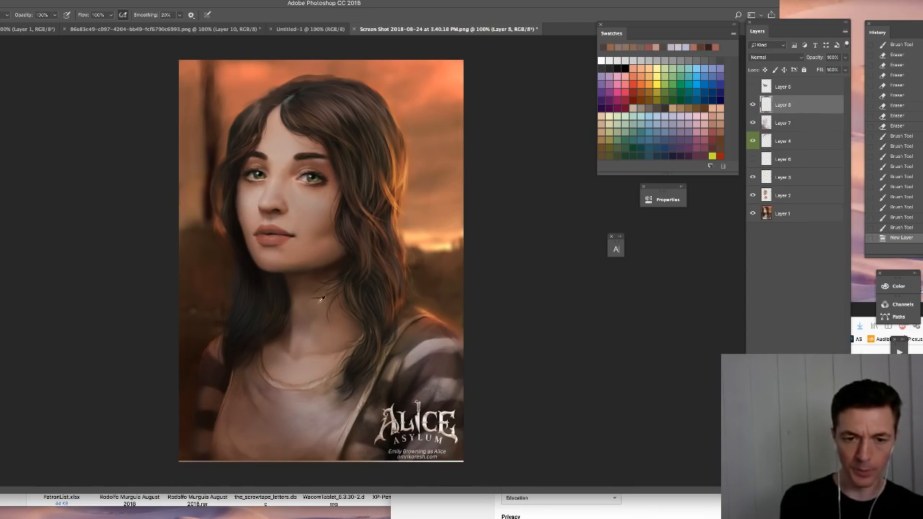
left_click(311, 300)
left_click(304, 330)
left_click(283, 339)
left_click(300, 334)
left_click(320, 337, "alt")
left_click_drag(318, 326, 316, 311)
left_click_drag(316, 320, 316, 309)
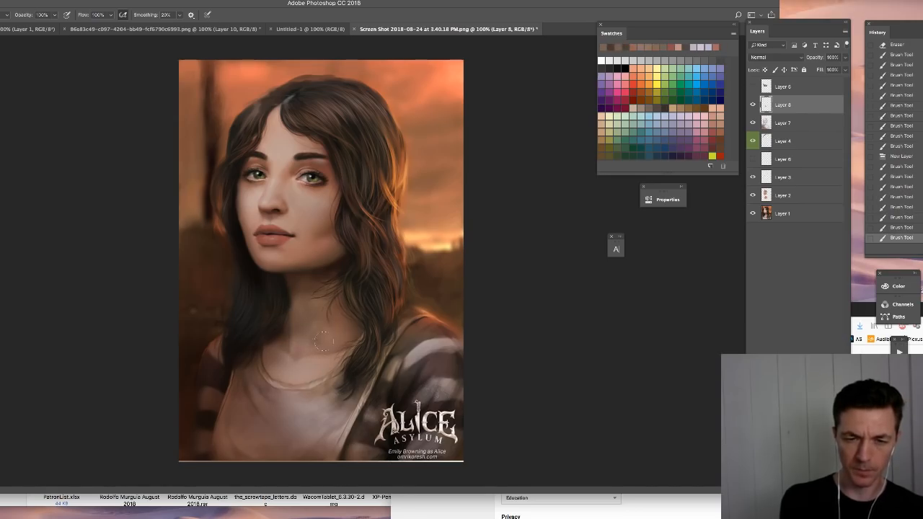
- Smooth the neck and the shadow beneath the jaw with soft strokes of sampled skin colours
left_click(315, 305, "alt")
left_click_drag(314, 303, 310, 294)
left_click_drag(313, 301, 309, 292)
mouse_move(311, 300)
left_mouse_down()
mouse_move(307, 292)
mouse_move(326, 278)
left_mouse_up()
left_click(309, 291, "alt")
left_click_drag(314, 286, 329, 275)
left_click_drag(317, 289, 330, 280)
left_click(331, 324, "alt")
mouse_move(329, 321)
left_mouse_down()
mouse_move(321, 311)
mouse_move(317, 321)
left_mouse_up()
mouse_move(321, 313)
left_mouse_down()
mouse_move(337, 335)
mouse_move(294, 339)
left_mouse_up()
left_click(314, 331, "alt")
left_click_drag(298, 331, 295, 345)
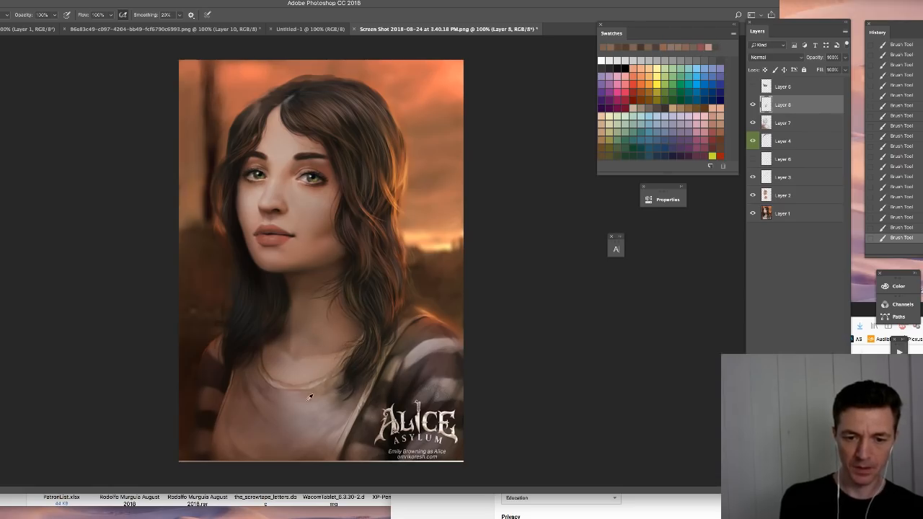
- Choose the Untitled-1.tga 2 brush at 23 px and repaint the shirt's neckline with colours sampled from the clothing
right_click(352, 396)
left_click(491, 444)
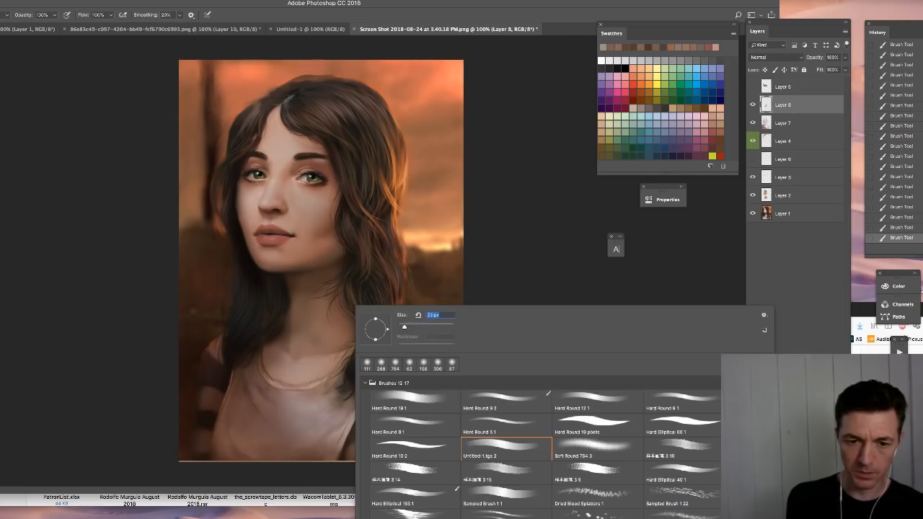
key("Return")
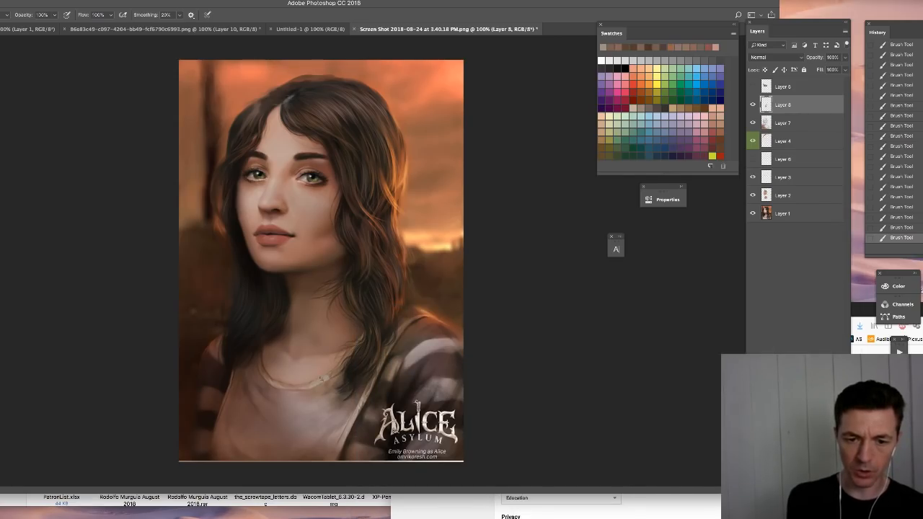
left_click(421, 354, "alt")
left_click(362, 408, "alt")
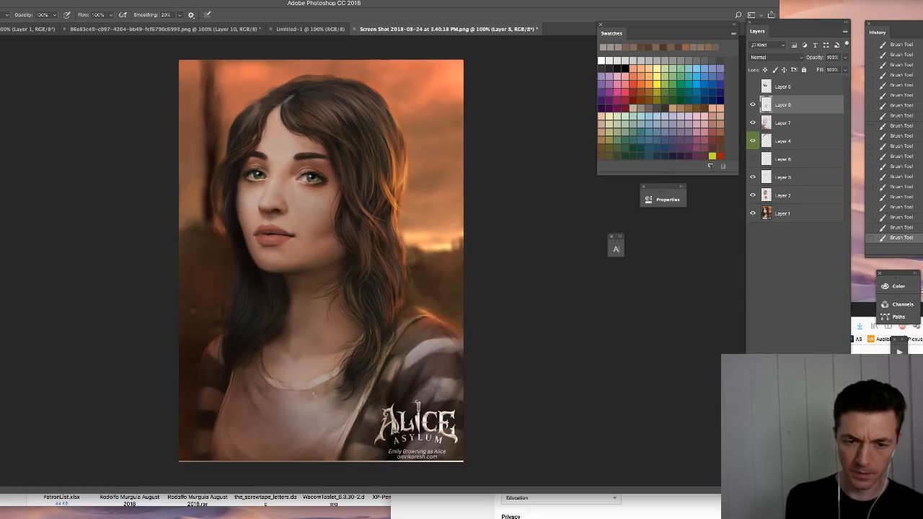
mouse_move(331, 380)
left_mouse_down()
mouse_move(291, 394)
mouse_move(319, 413)
left_mouse_up()
left_click_drag(325, 395, 333, 383)
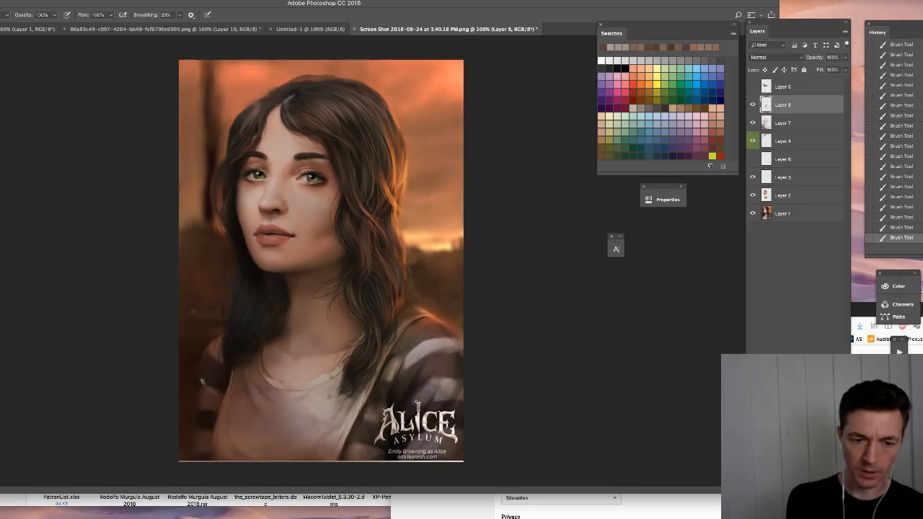
- Toggle the visibility of Layer 8 and Layer 7 to compare the portrait with and without the repainting
left_click(753, 105)
left_click(753, 122)
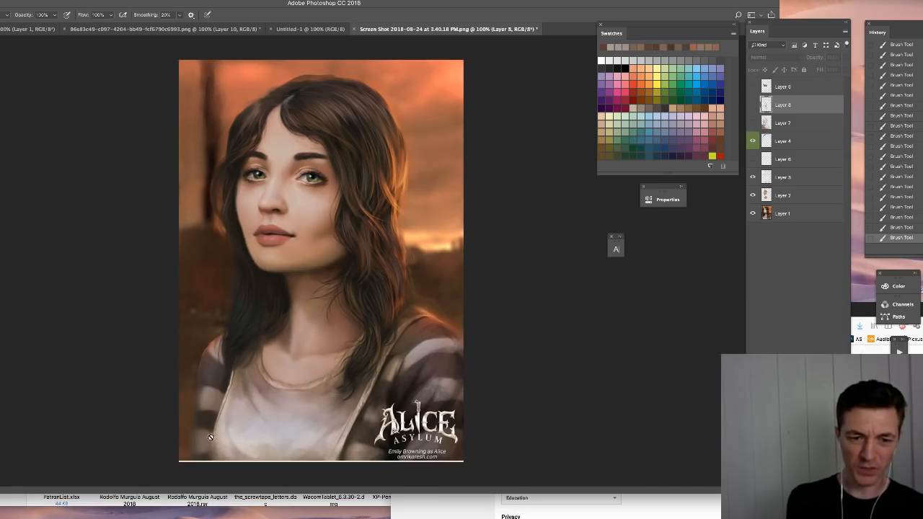
left_click(753, 105)
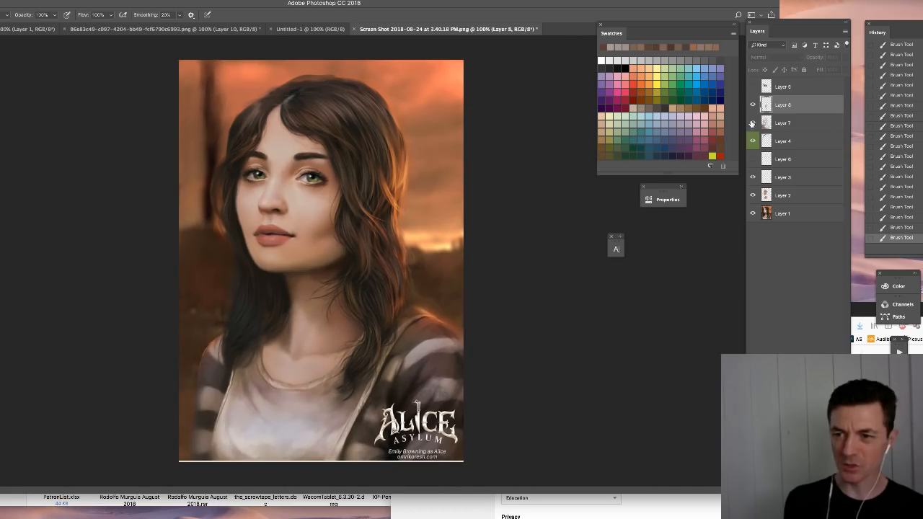
left_click(753, 123)
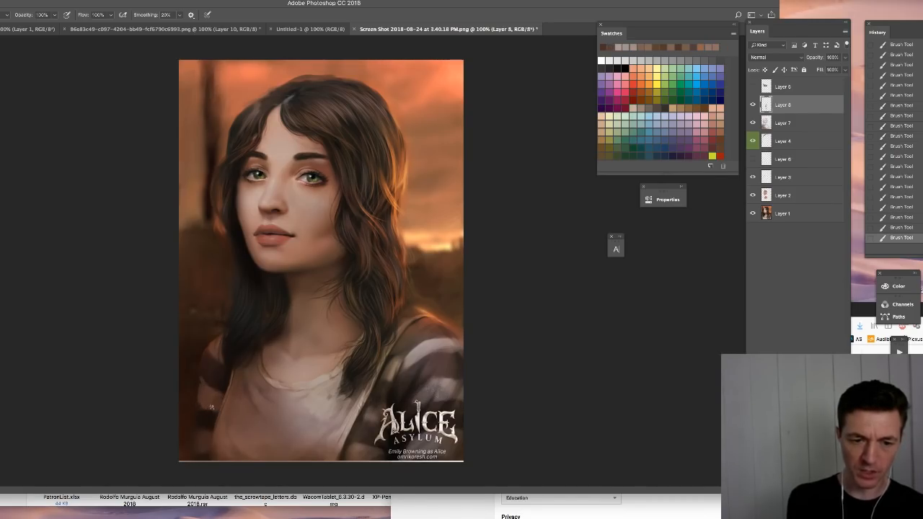
- Repaint the shoulder edge and stripes of the shaded sleeve and set the brush size to 27 px
key("v")
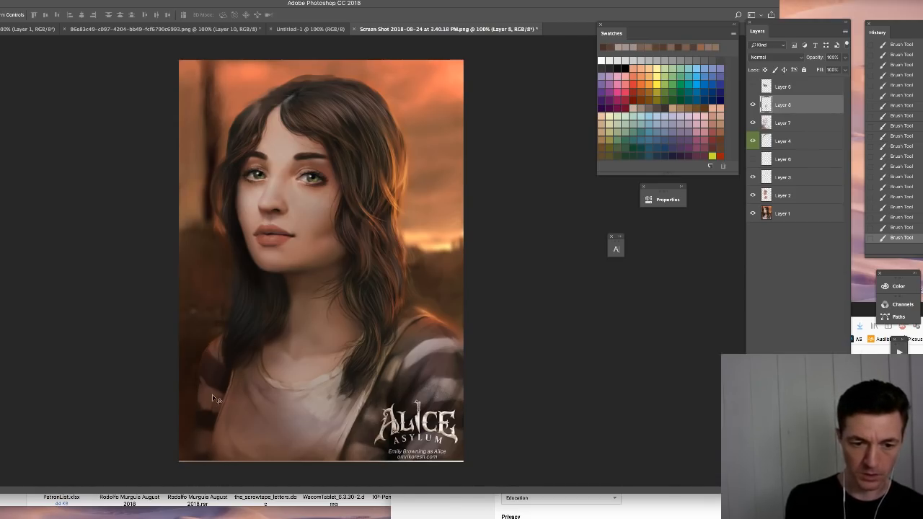
key("b")
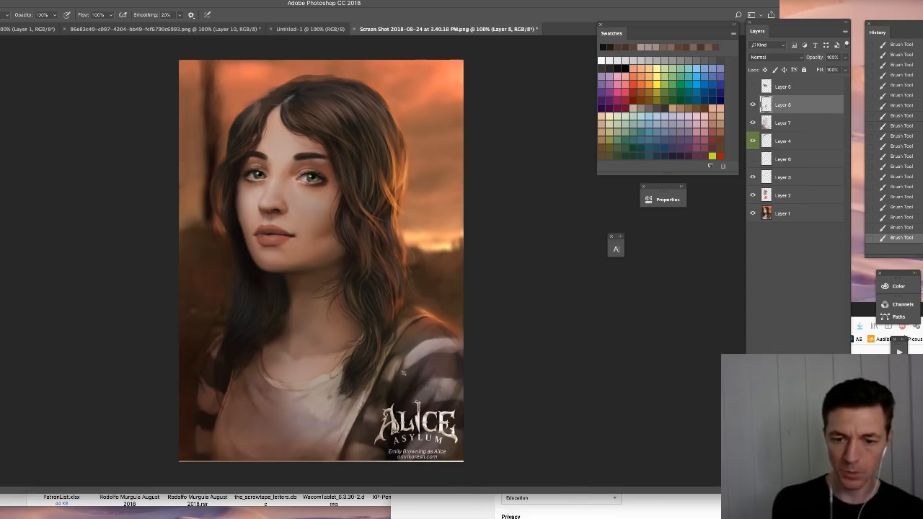
right_click(407, 345)
left_click(492, 264)
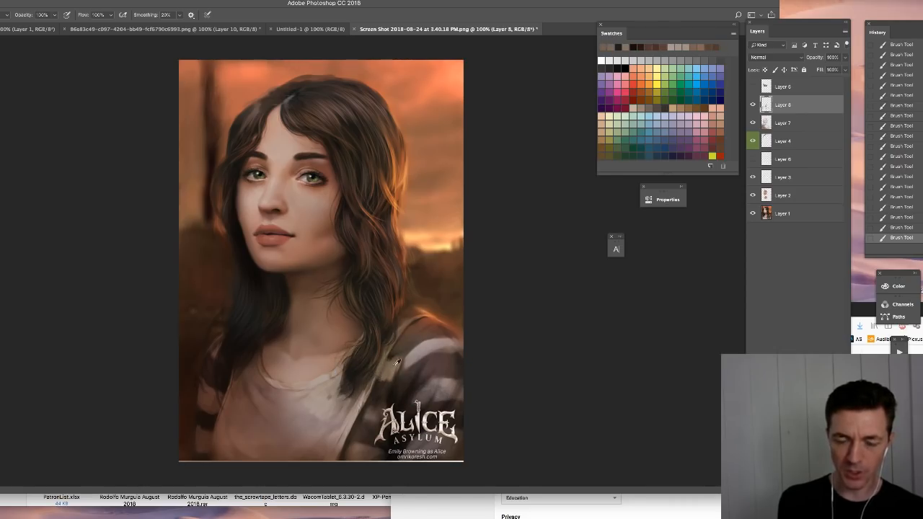
- Refine the edge of the open garment beside the shirt at 17 px, then enlarge the brush slightly for the sleeve stripes
right_click(397, 374)
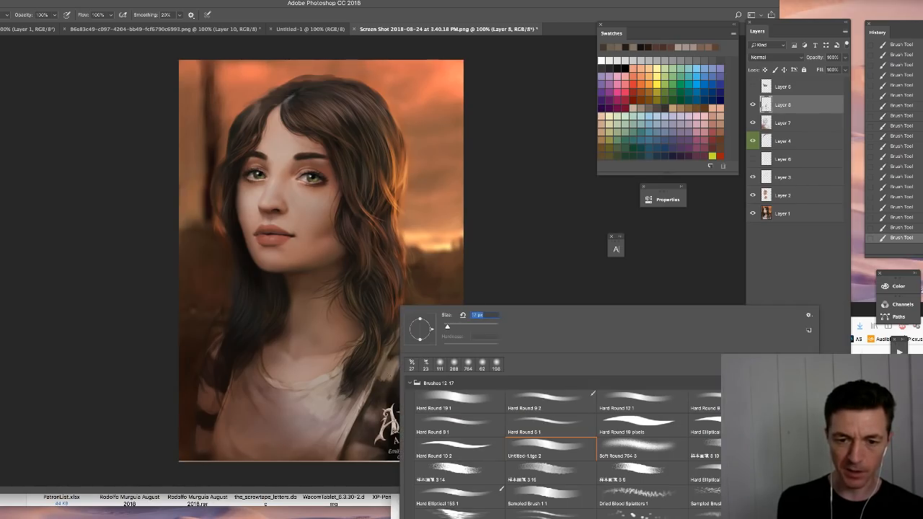
left_click(364, 442)
left_click(350, 449, "alt")
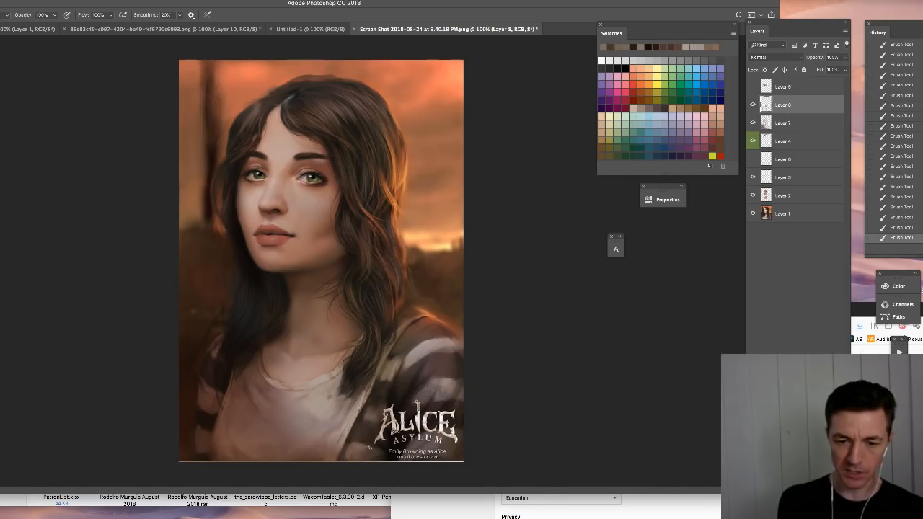
right_click(373, 423)
left_click_drag(425, 329, 429, 329)
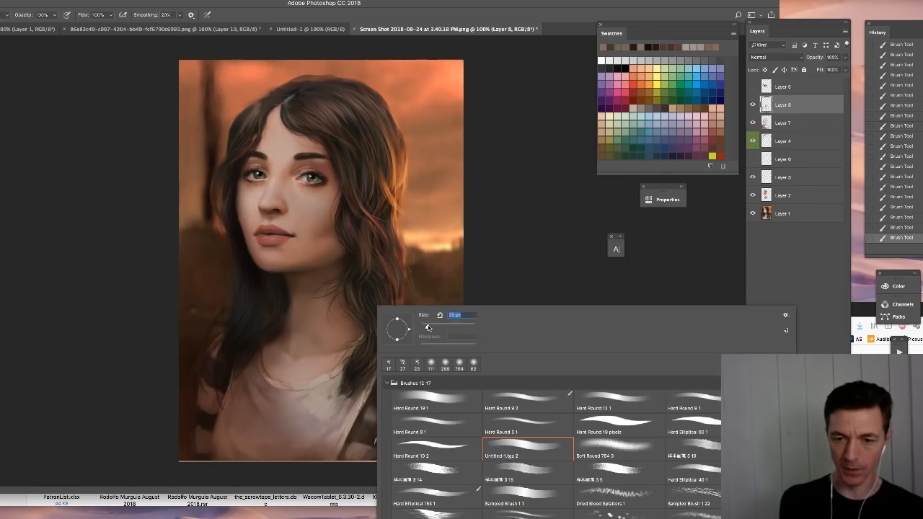
left_click(510, 222)
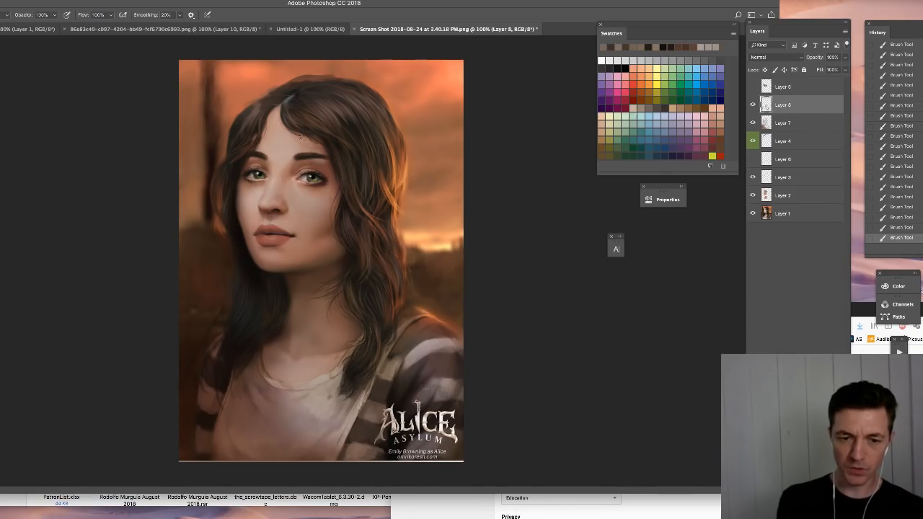
- Adjust the brush size and paint the light and dark stripes on the sleeve above the Alice logo
right_click(410, 308)
left_click(398, 386, "alt")
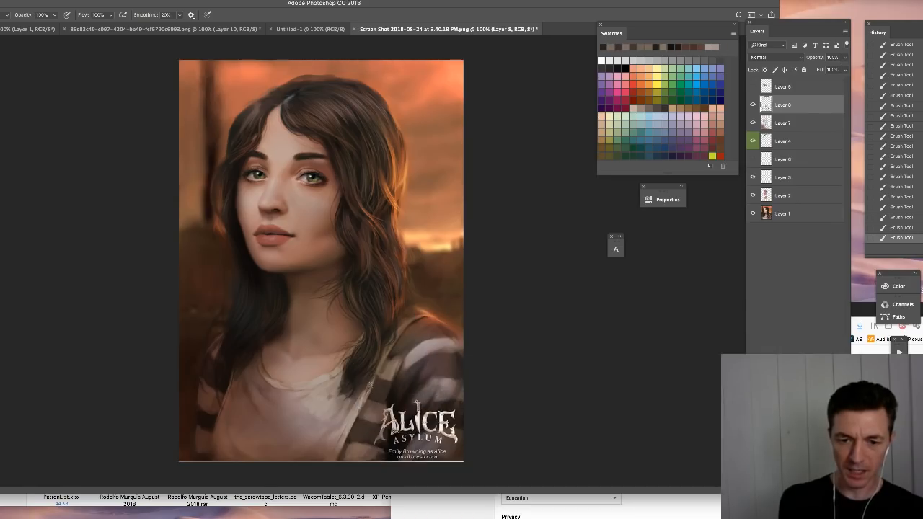
left_click_drag(416, 359, 425, 388)
left_click(435, 379, "alt")
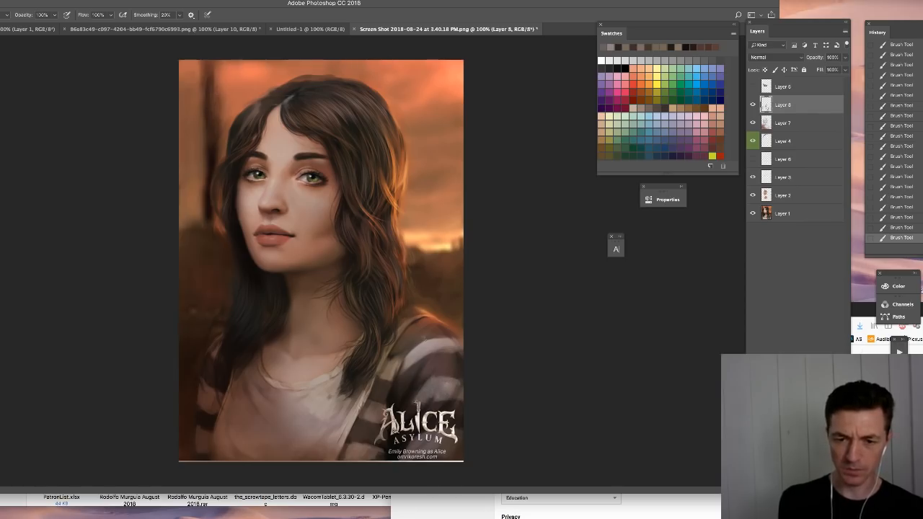
- Blend the stripe edges above the logo and touch up the top of the adjacent shoulder
left_click(409, 383, "alt")
mouse_move(407, 383)
left_mouse_down()
mouse_move(390, 400)
mouse_move(420, 381)
left_mouse_up()
left_click(413, 373, "alt")
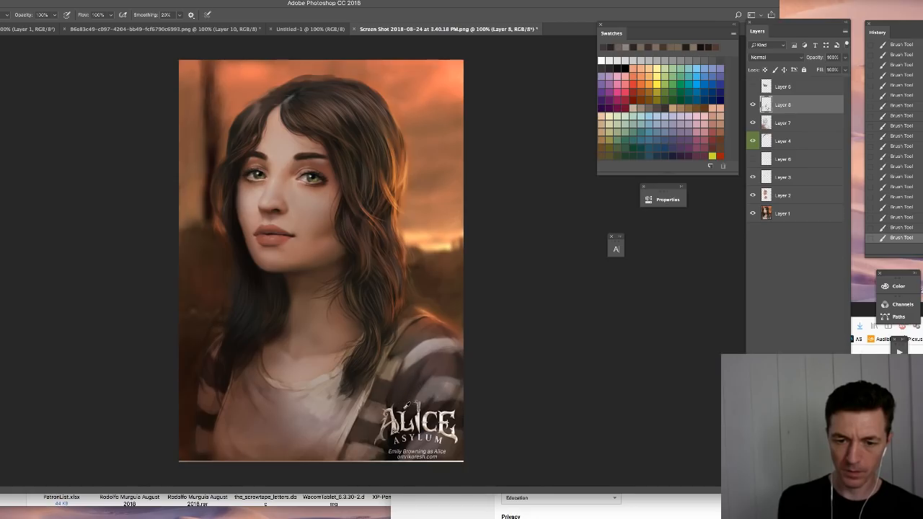
left_click(427, 314, "alt")
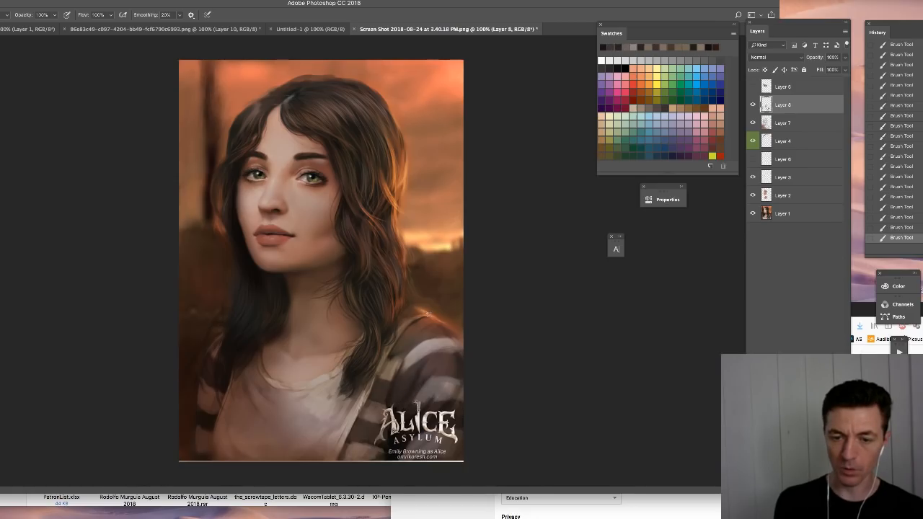
- Toggle Layer 8 and Layer 7 off and on to compare the changes, and select Layer 7
left_click(753, 104)
left_click(752, 104)
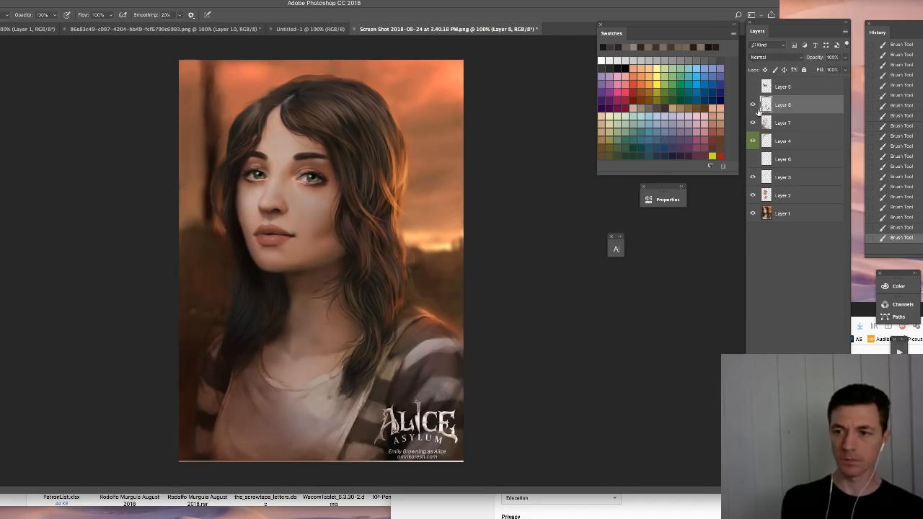
left_click(753, 124)
left_click(753, 121)
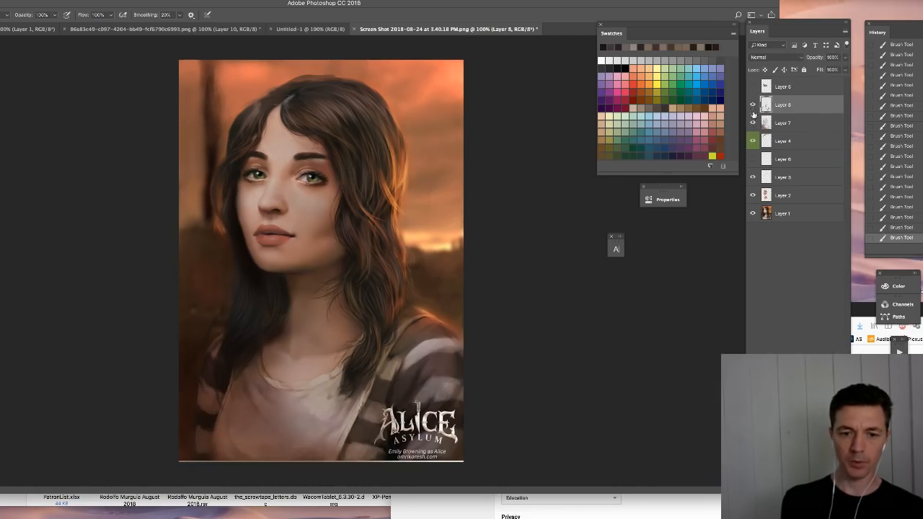
left_click(780, 123)
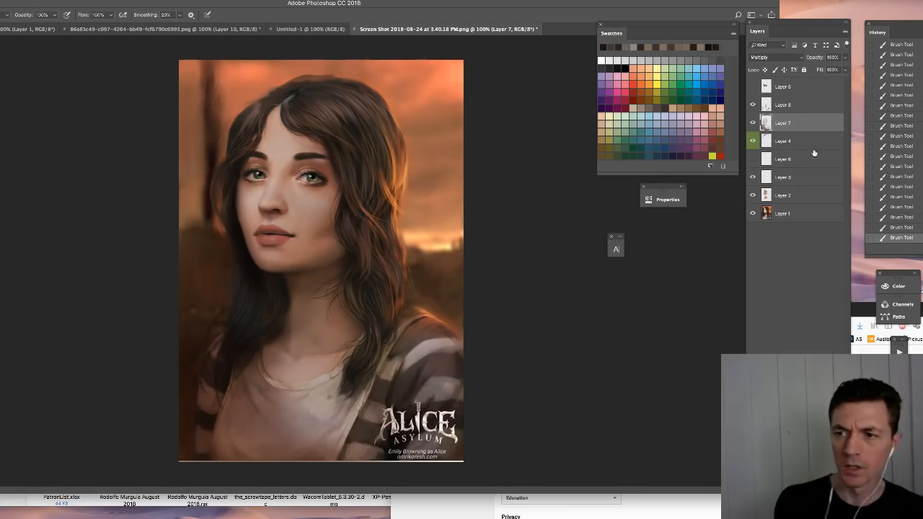
- Add a new layer directly above Layer 8 and sample a colour from the picture for painting the hair with the current brush
left_click(786, 106)
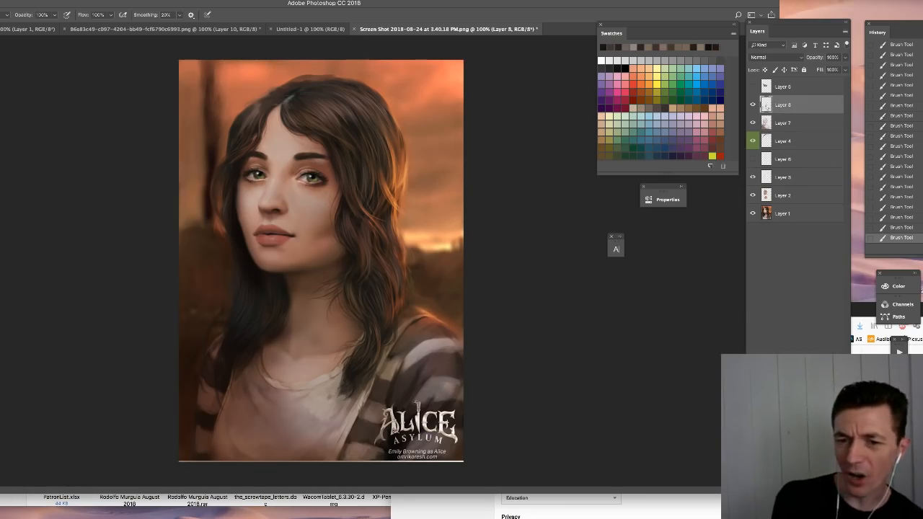
key("ctrl+shift+alt+n")
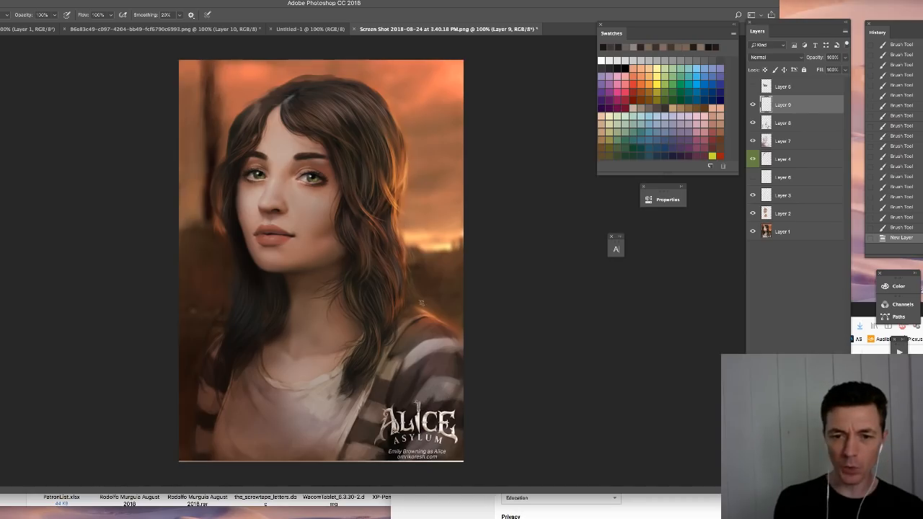
left_click(426, 310, "alt")
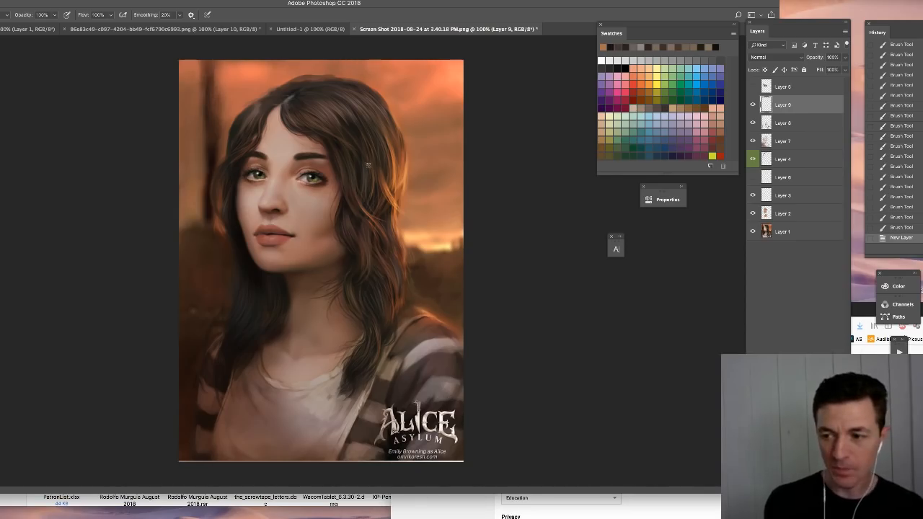
key("super+Tab")
key("super+Tab")
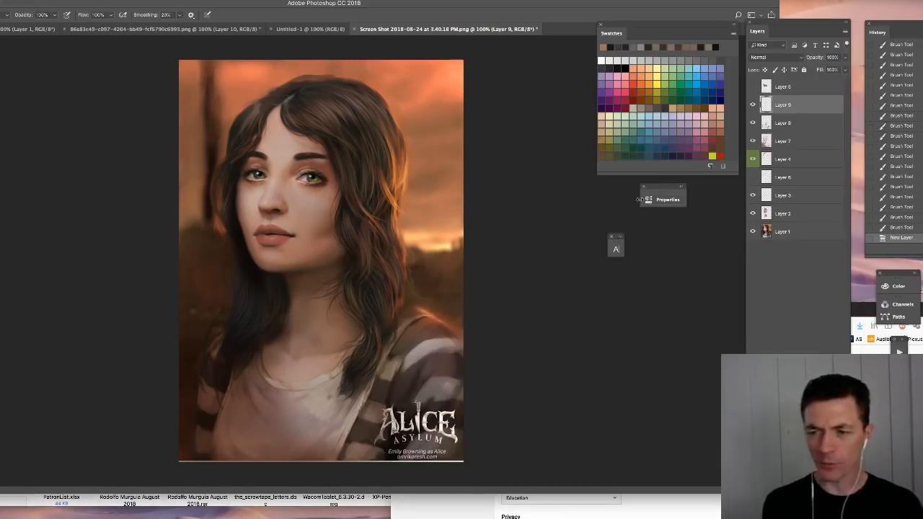
right_click(396, 153)
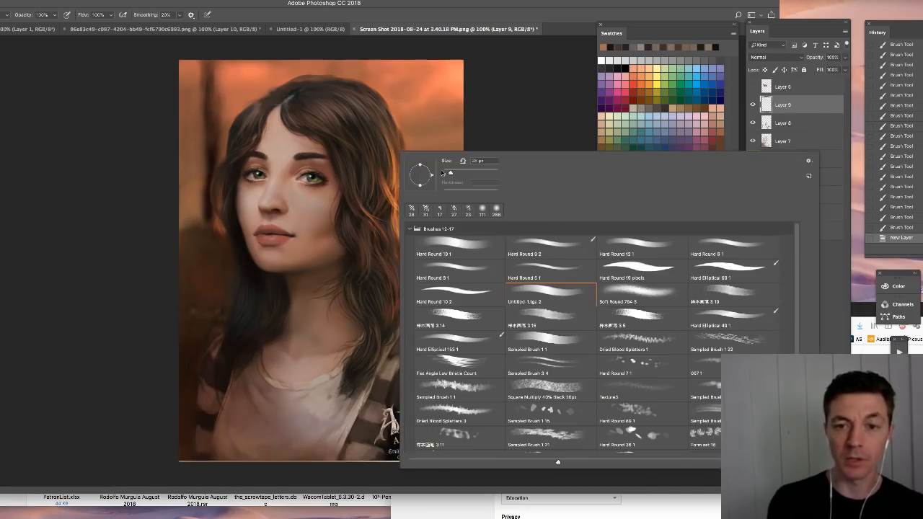
left_click(377, 143)
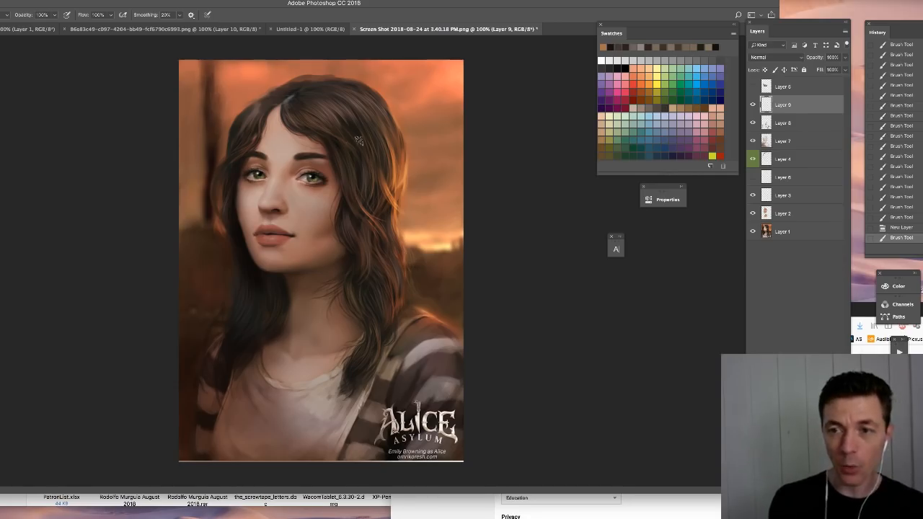
- Paint dark brown over the orange rim light on the outer hair between the crown and chin level
left_click(391, 153, "alt")
left_click_drag(399, 137, 393, 186)
left_click(382, 148, "alt")
mouse_move(380, 118)
left_mouse_down()
mouse_move(379, 134)
mouse_move(396, 145)
mouse_move(400, 207)
left_mouse_up()
left_click(375, 168, "alt")
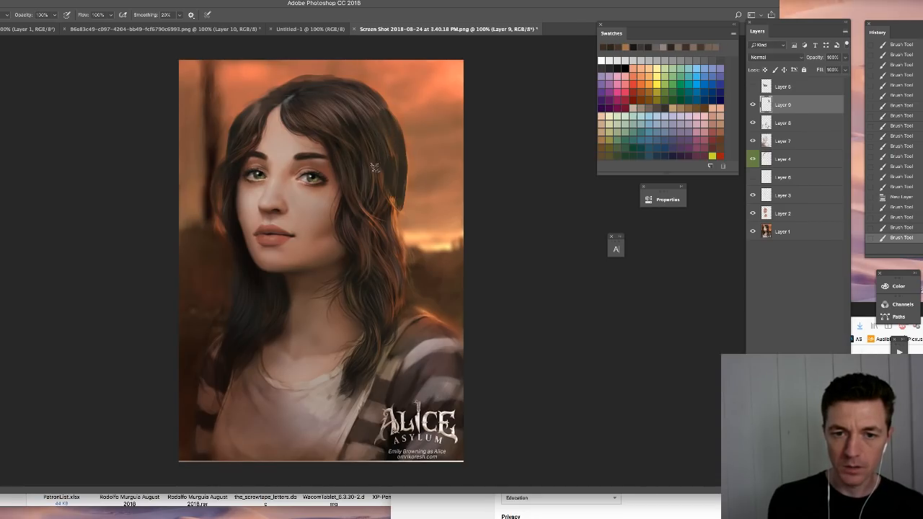
left_click(387, 216, "alt")
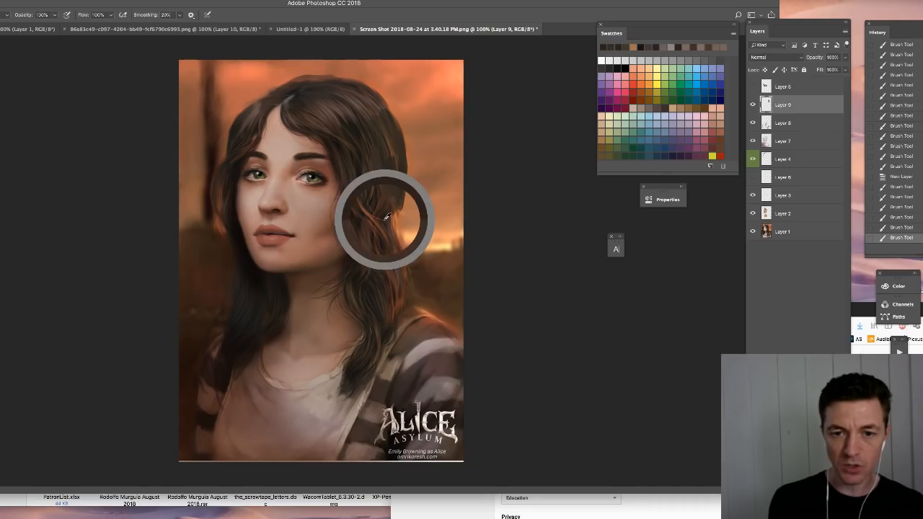
left_click_drag(391, 153, 397, 202)
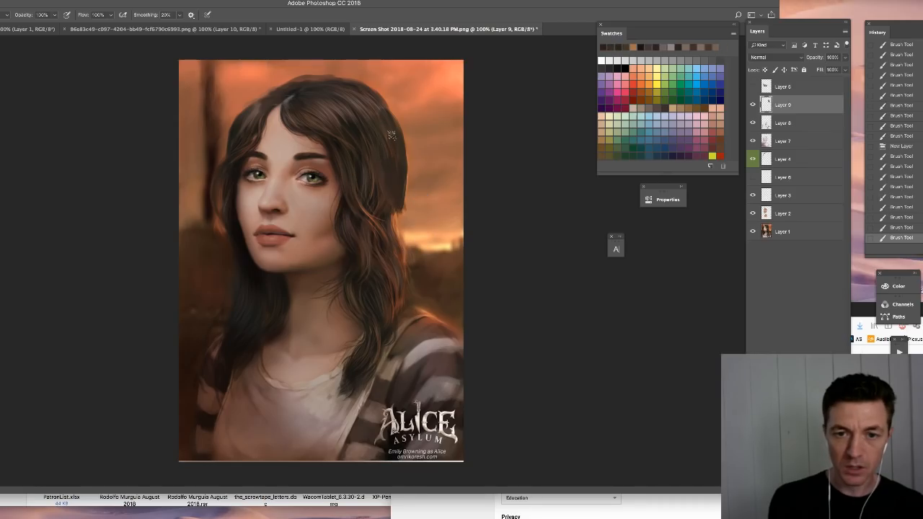
- Round out the hair's outer contour against the sky and clean its edge with sampled hair and sky colours
mouse_move(403, 132)
left_mouse_down()
mouse_move(408, 155)
mouse_move(402, 113)
mouse_move(408, 189)
mouse_move(402, 140)
mouse_move(402, 199)
left_mouse_up()
left_click(396, 164, "alt")
mouse_move(404, 153)
left_mouse_down()
mouse_move(399, 193)
mouse_move(402, 183)
left_mouse_up()
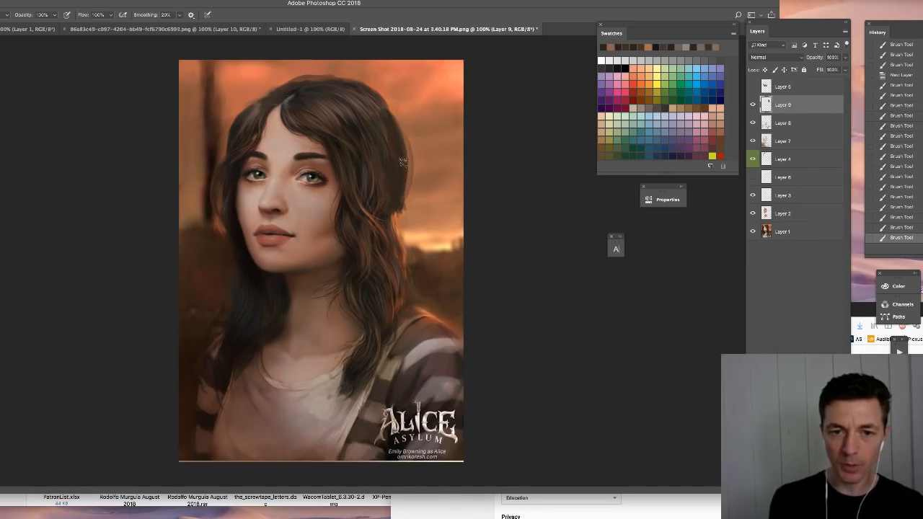
left_click(421, 163, "alt")
left_click_drag(405, 133, 412, 180)
left_click_drag(412, 174, 407, 204)
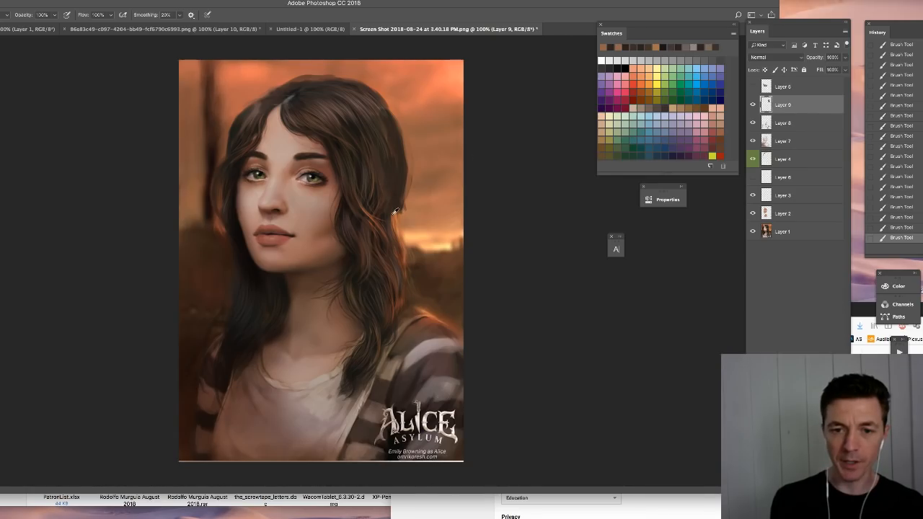
- Extend the hair mass from chin level down past the horizon and darken the glowing edge on top of the shoulder
left_click_drag(394, 212, 408, 251)
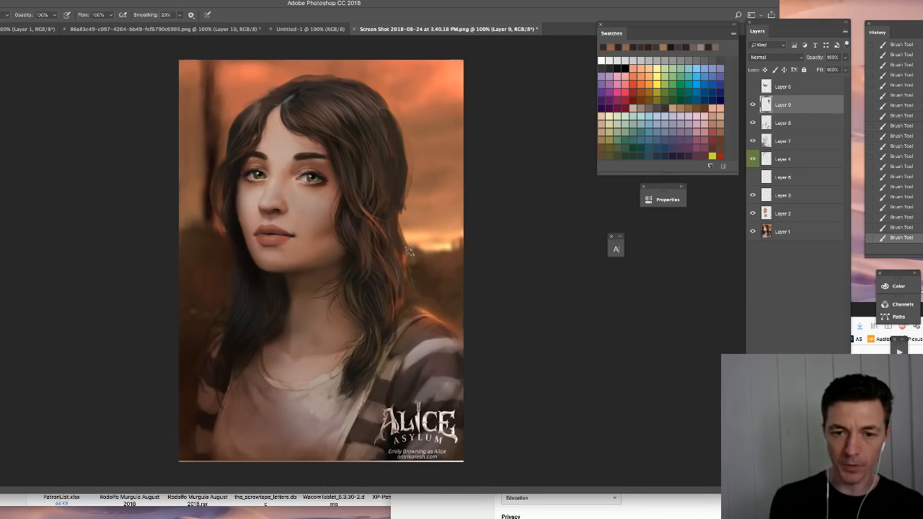
left_click_drag(394, 203, 394, 247)
left_click(366, 278, "alt")
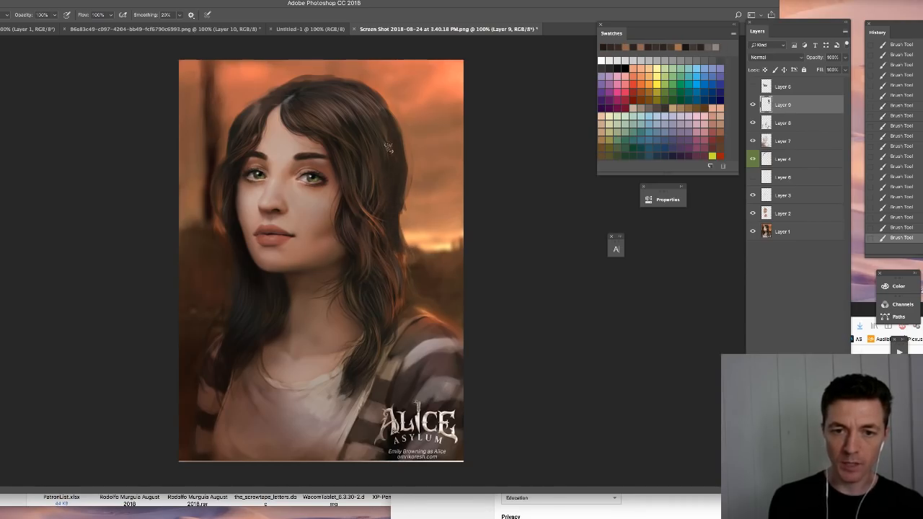
left_click(395, 269, "alt")
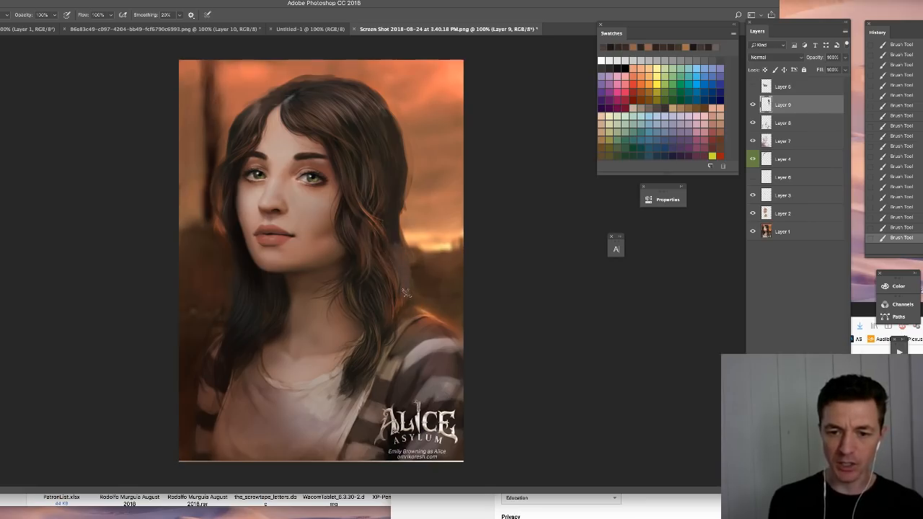
mouse_move(400, 249)
left_mouse_down()
mouse_move(401, 310)
mouse_move(446, 326)
left_mouse_up()
left_click(438, 322, "alt")
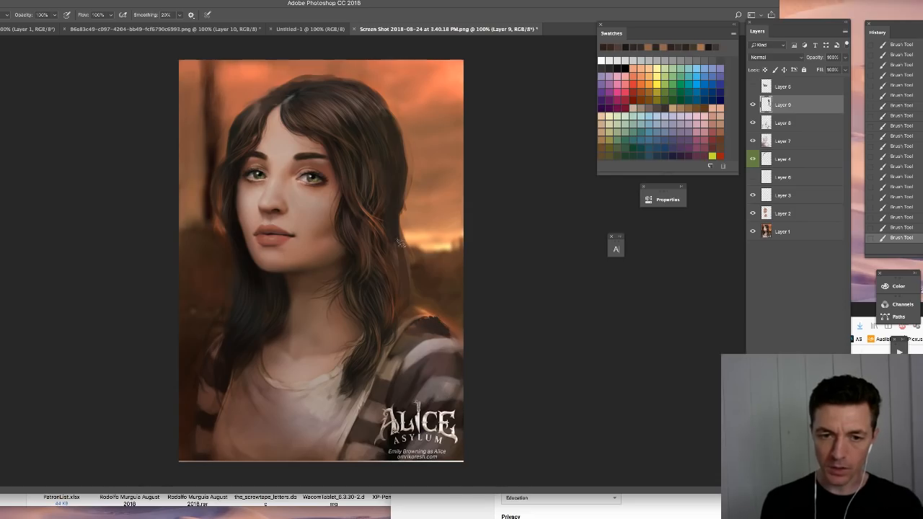
- Fill the lower hair above the striped shoulder with dark brown and blend its outer edge into the background
left_click(366, 290, "alt")
mouse_move(392, 246)
left_mouse_down()
mouse_move(400, 309)
mouse_move(405, 298)
mouse_move(386, 334)
mouse_move(445, 318)
mouse_move(458, 339)
left_mouse_up()
left_click(434, 305, "alt")
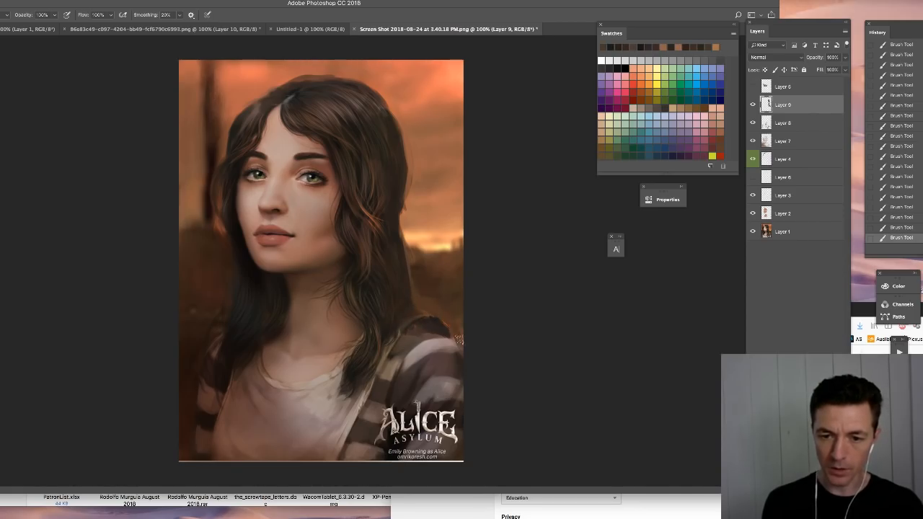
left_click(404, 275, "alt")
left_click_drag(402, 270, 413, 299)
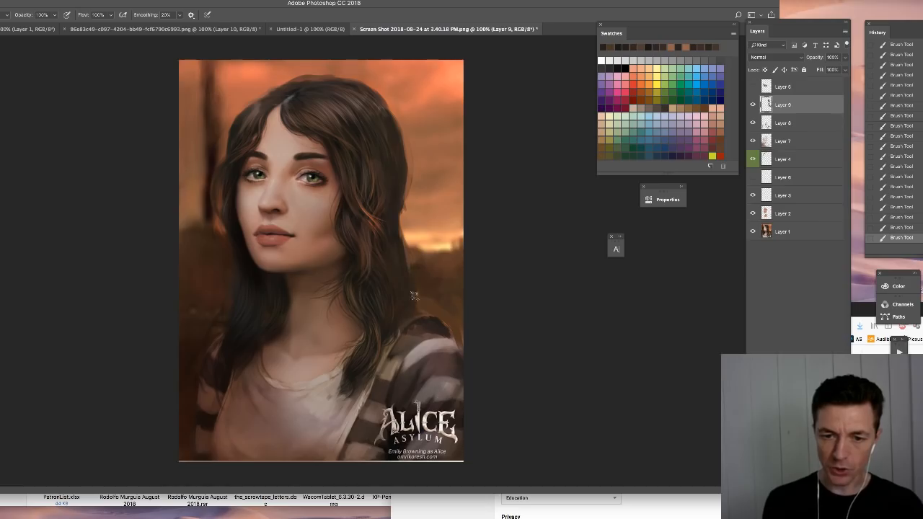
left_click(410, 254, "alt")
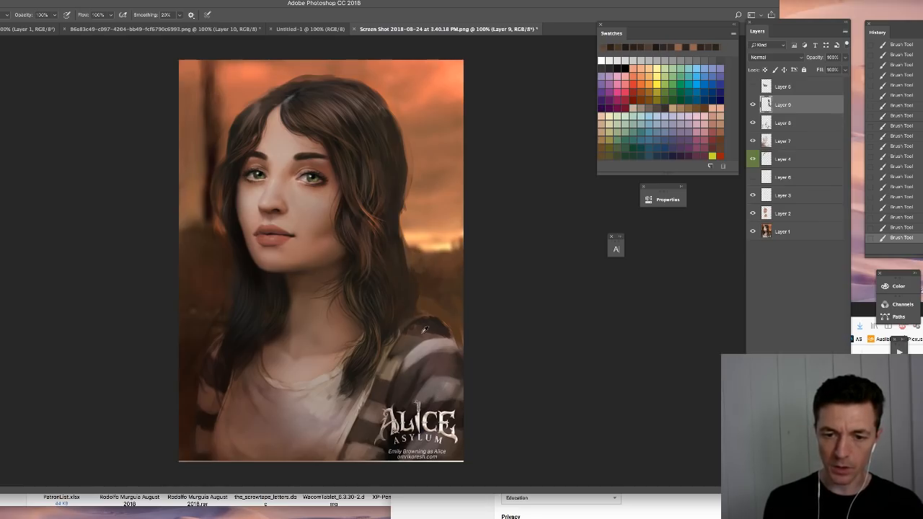
- Repaint the light and dark stripes on the shoulder and sleeve above the Alice logo with more muted, even tones
mouse_move(424, 330)
left_mouse_down()
mouse_move(412, 342)
mouse_move(427, 375)
mouse_move(449, 370)
left_mouse_up()
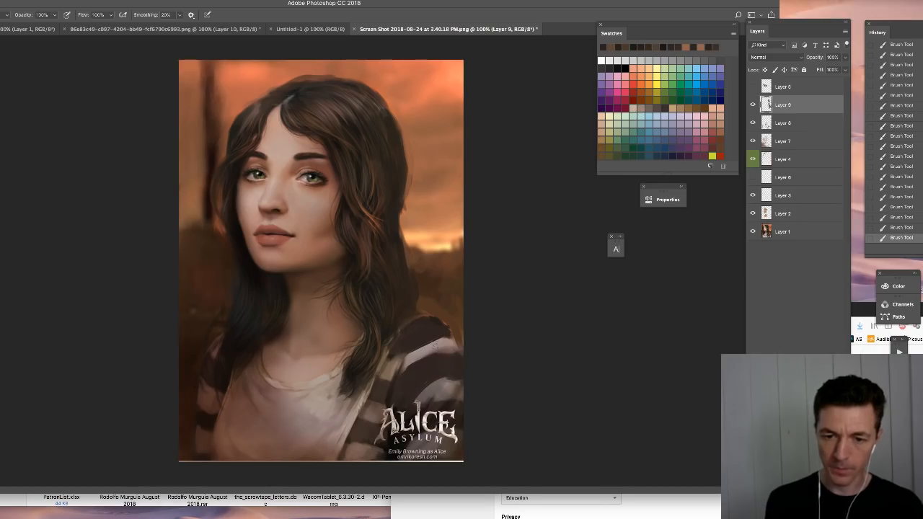
left_click(432, 391, "alt")
mouse_move(416, 347)
left_mouse_down()
mouse_move(407, 368)
mouse_move(458, 386)
mouse_move(404, 358)
mouse_move(455, 347)
left_mouse_up()
left_click(457, 388, "alt")
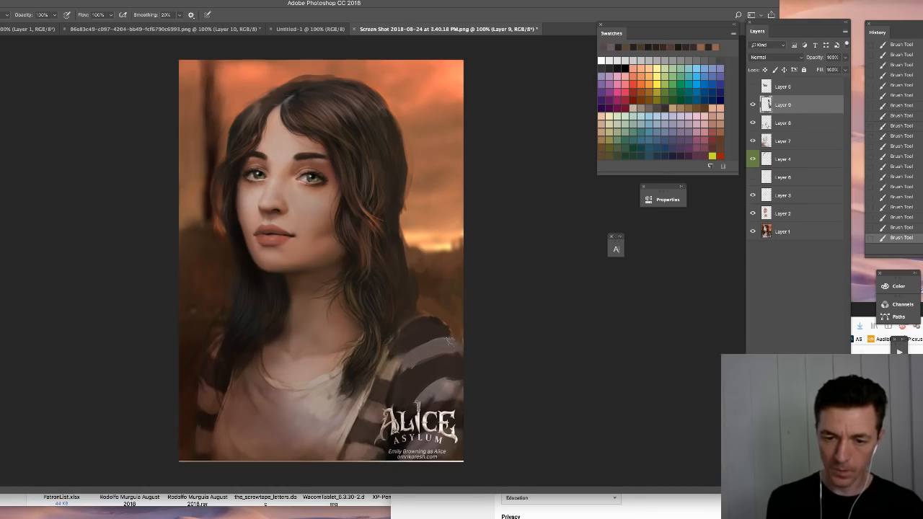
left_click_drag(456, 384, 421, 393)
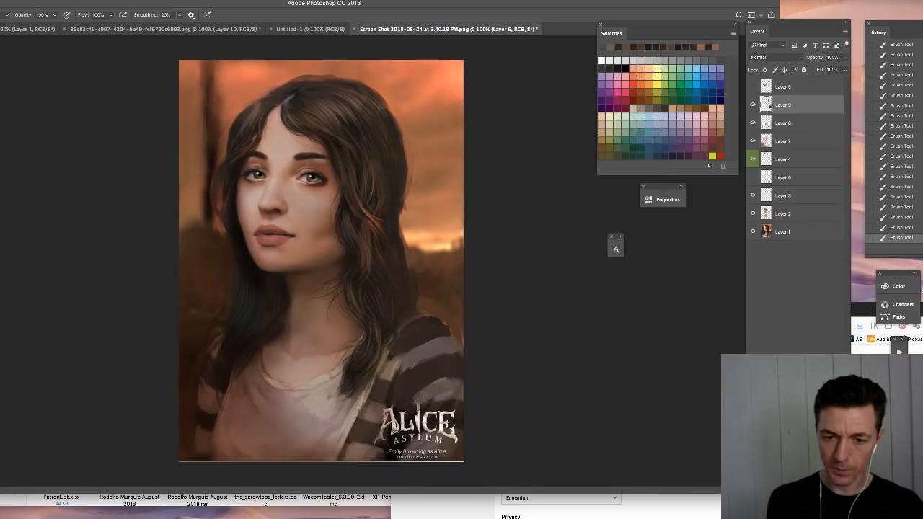
left_click_drag(396, 351, 378, 381)
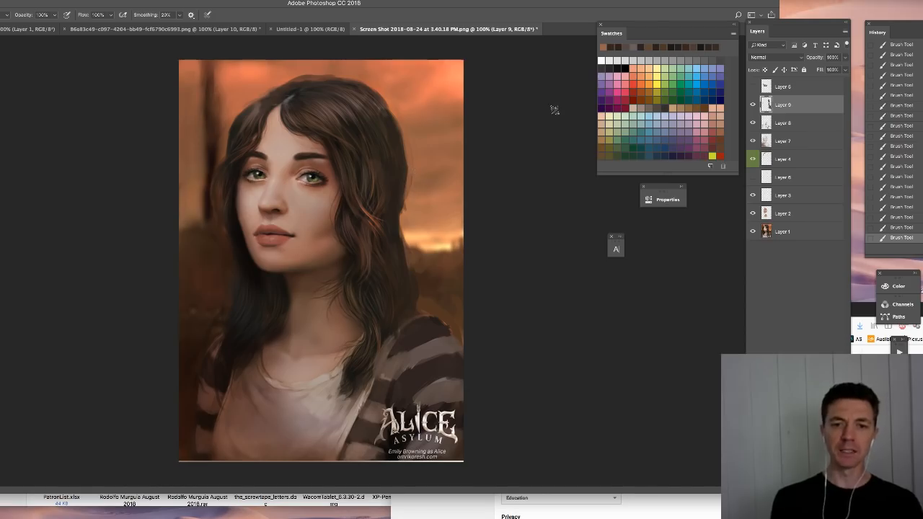
- Toggle Layer 9 off and on to compare the hair and sleeve repaint, leaving it visible
left_click(753, 106)
left_click(752, 108)
left_click(752, 109)
left_click(752, 109)
left_click(752, 111)
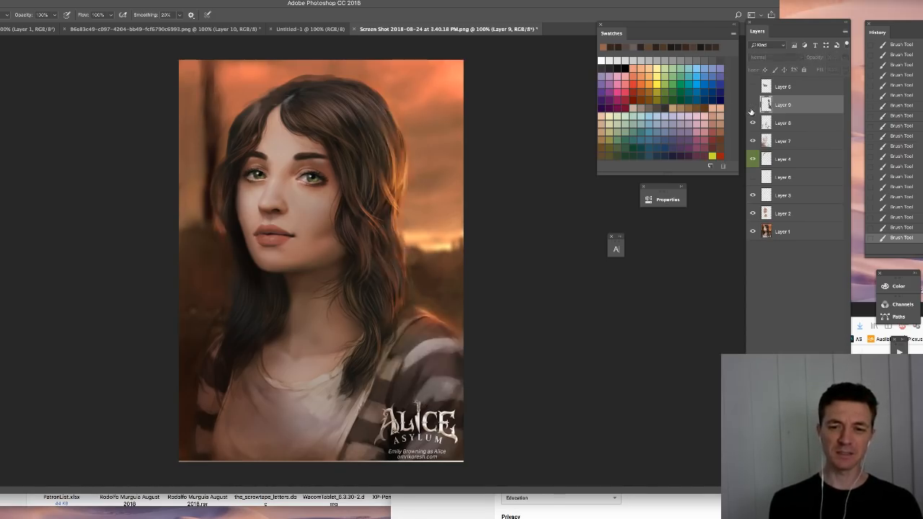
left_click(752, 107)
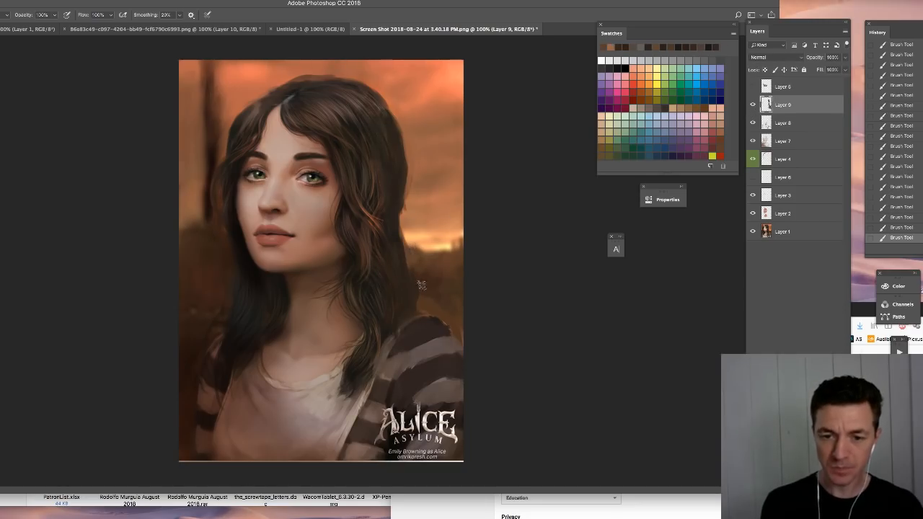
- Sample a brown near the horizon and paint the lower background lighter and flatter on both sides of the hair
left_click(437, 238, "alt")
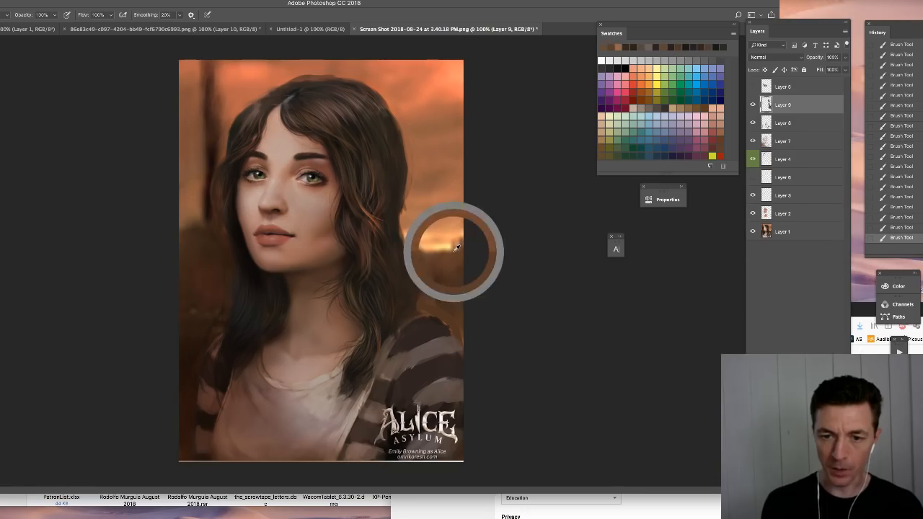
left_click_drag(436, 260, 444, 308)
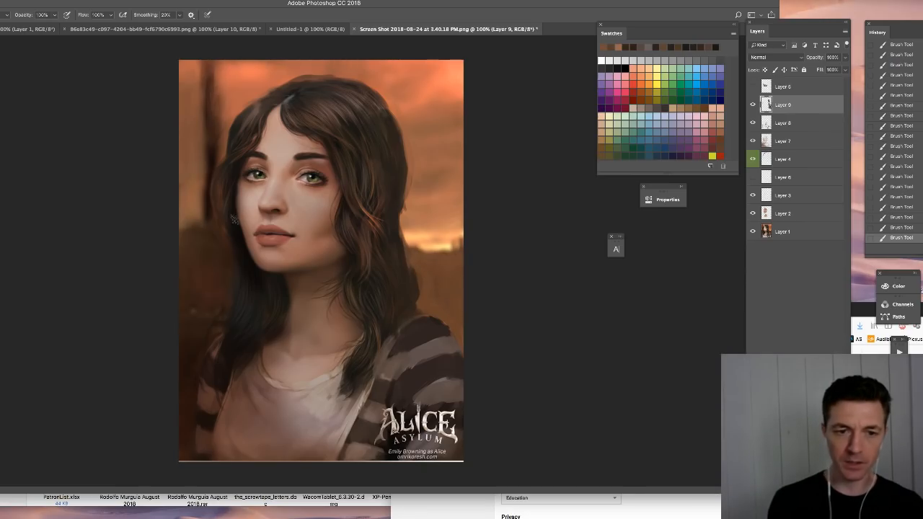
mouse_move(229, 239)
left_mouse_down()
mouse_move(227, 276)
mouse_move(218, 251)
mouse_move(201, 284)
mouse_move(214, 234)
mouse_move(193, 233)
mouse_move(181, 252)
mouse_move(192, 236)
mouse_move(197, 319)
mouse_move(219, 318)
left_mouse_up()
left_click(215, 280, "alt")
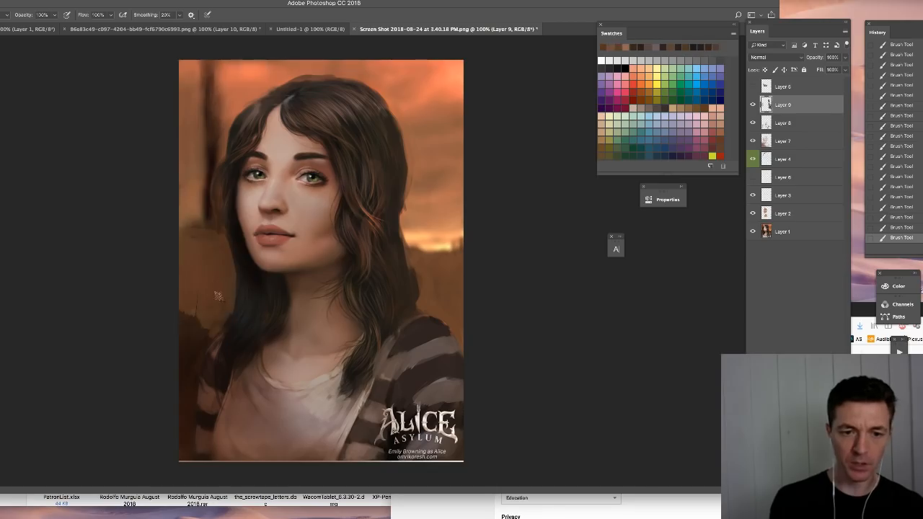
left_click(206, 244, "alt")
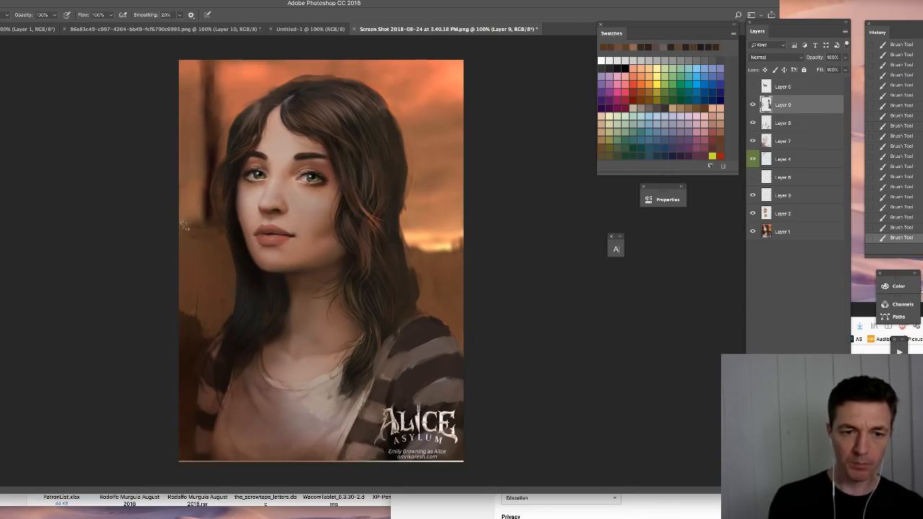
- Paint the base of the vertical post behind the hair and lighten the post with sampled background browns
left_click(212, 212, "alt")
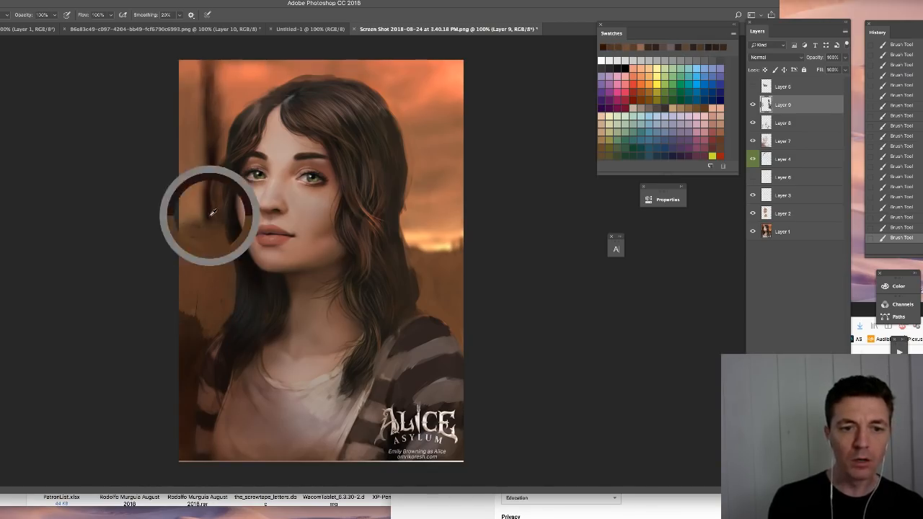
mouse_move(184, 236)
left_mouse_down()
mouse_move(206, 207)
mouse_move(213, 238)
mouse_move(207, 208)
left_mouse_up()
left_click(212, 231, "alt")
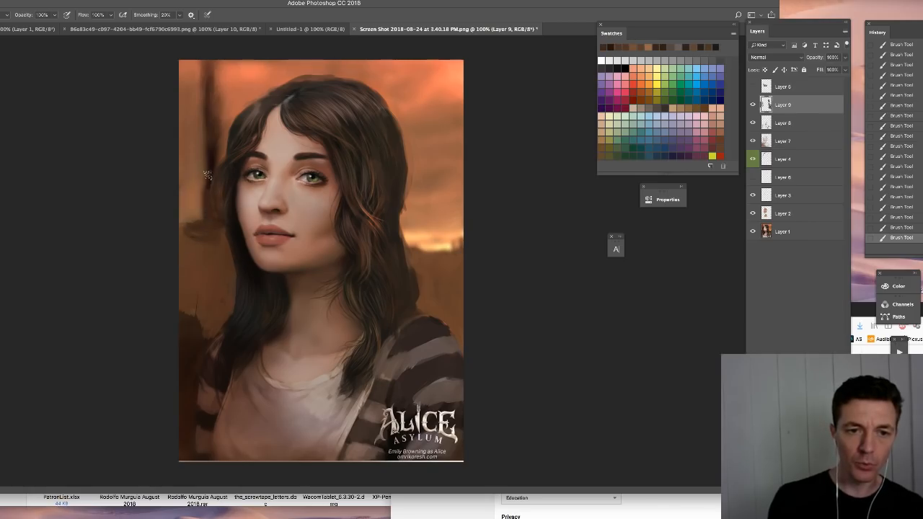
left_click_drag(207, 174, 209, 119)
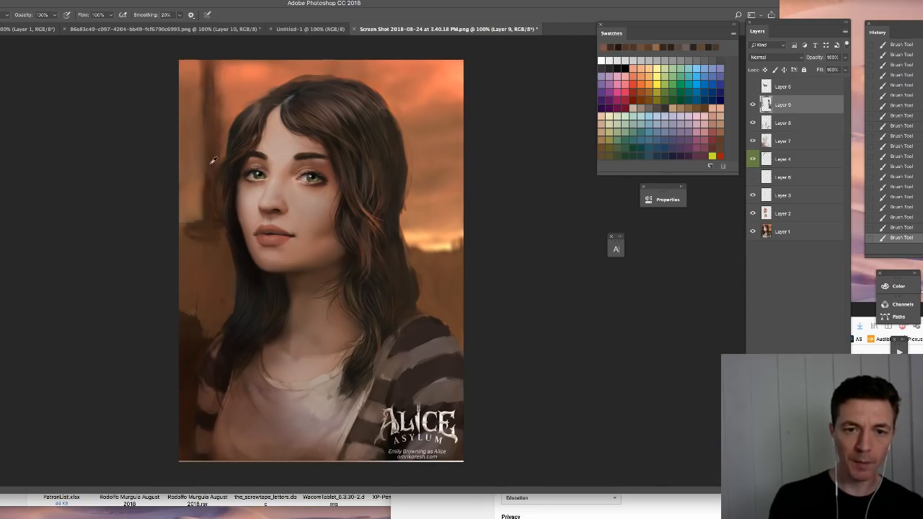
left_click(212, 153, "alt")
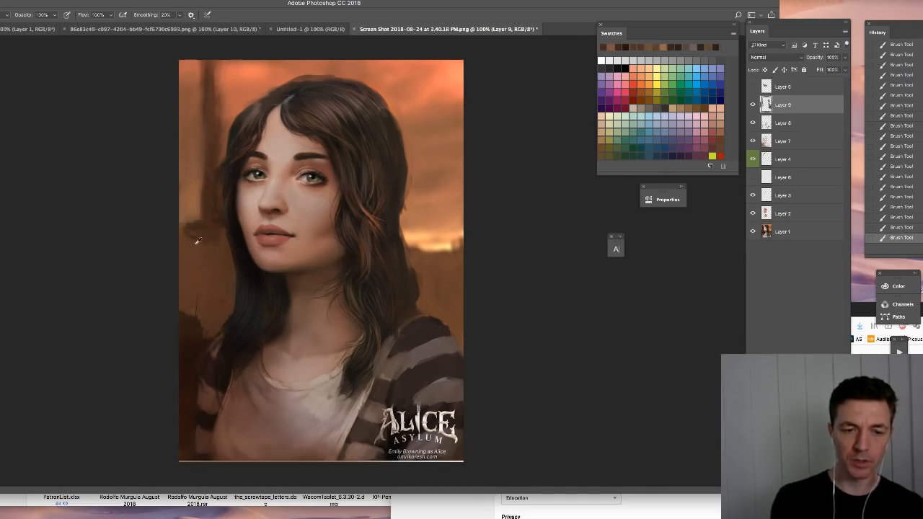
- Restore darker brown on the vertical post, then soften the dark background patch above the shoulder below it
left_click(196, 330, "alt")
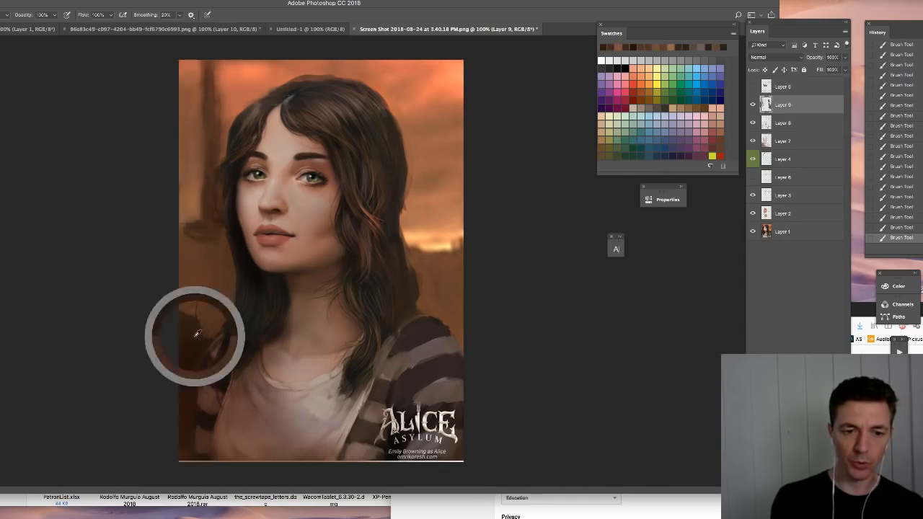
left_click_drag(207, 180, 206, 158)
left_click(209, 232, "alt")
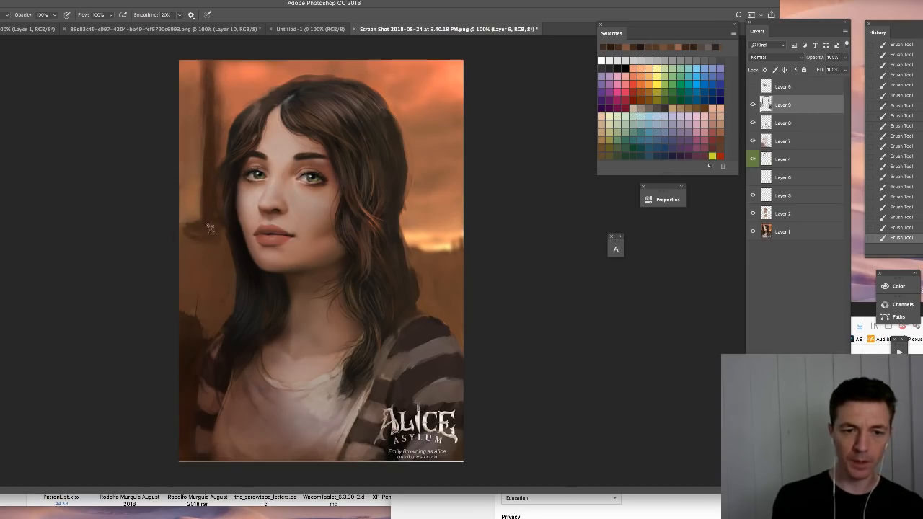
left_click(196, 334, "alt")
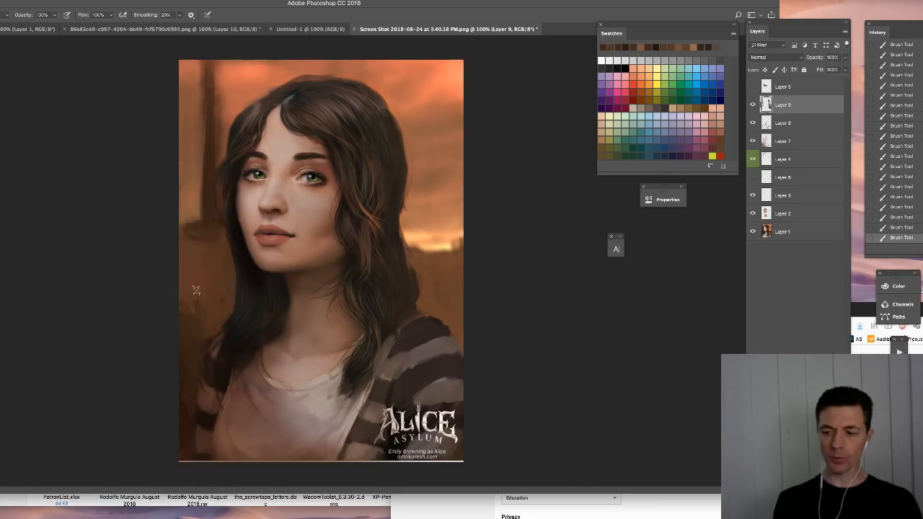
- Hide Layer 9 and add a new layer directly above Layer 8
left_click(753, 104)
left_click(792, 124)
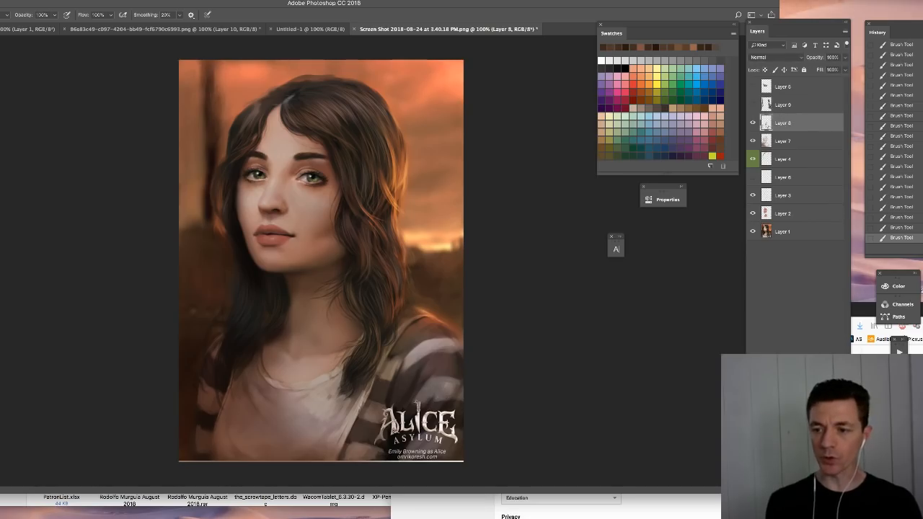
key("ctrl+shift+alt+n")
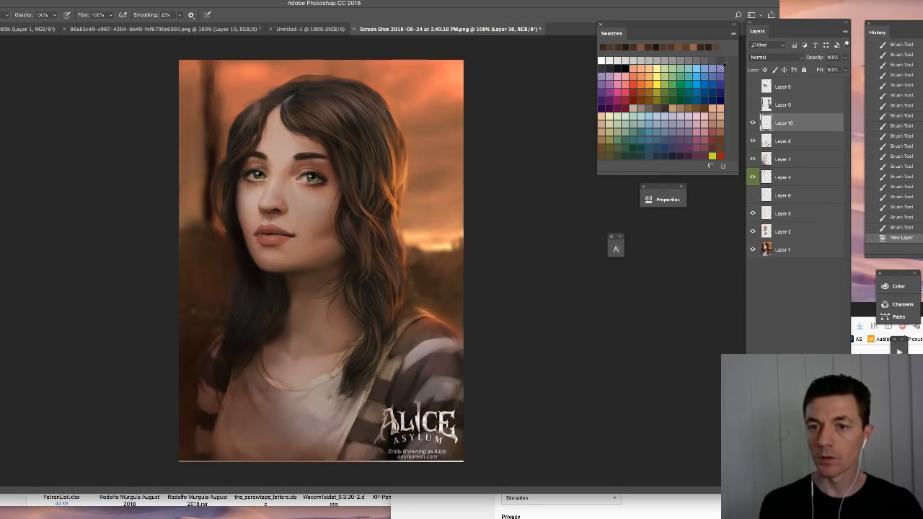
- Sample orange from the hair highlight and paint a thin rim light along the crown with a smaller brush
left_click(408, 170, "alt")
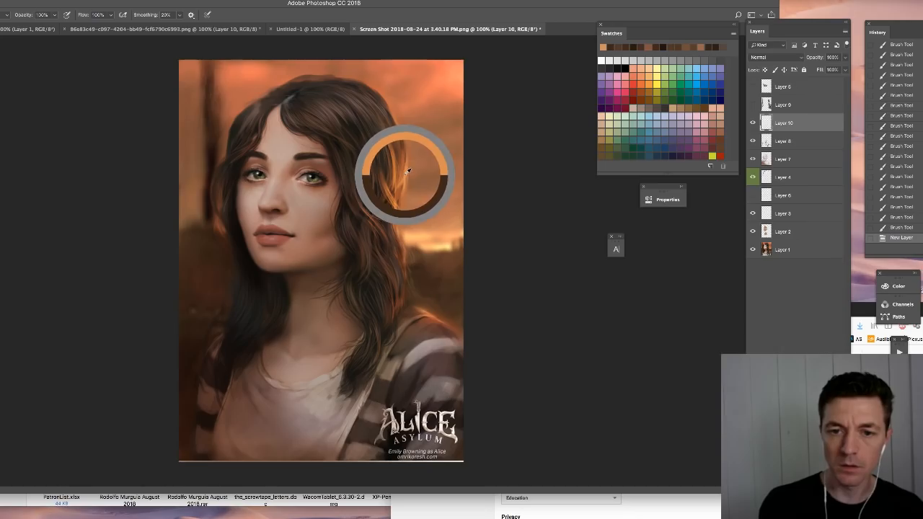
right_click(401, 171)
left_click_drag(453, 193, 448, 193)
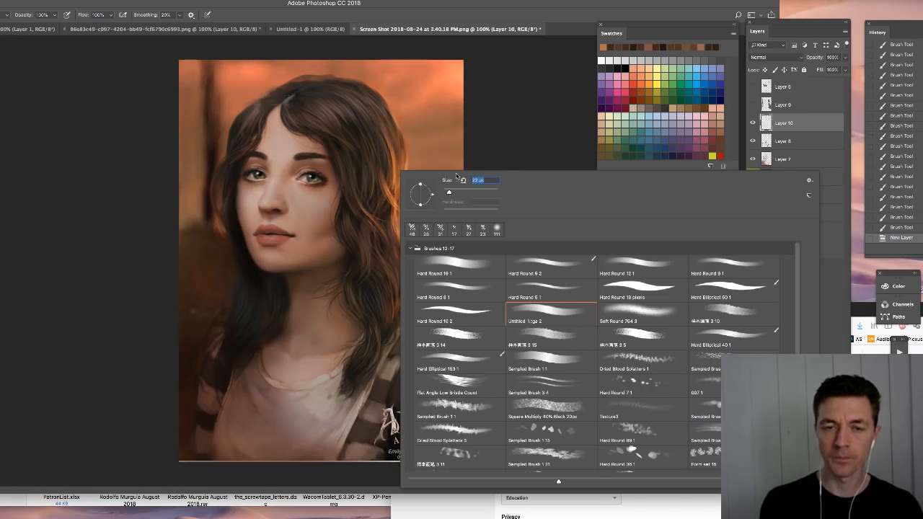
left_click(515, 99)
left_click_drag(309, 76, 352, 78)
left_click_drag(352, 78, 370, 88)
left_click_drag(370, 85, 385, 102)
left_click_drag(382, 99, 395, 121)
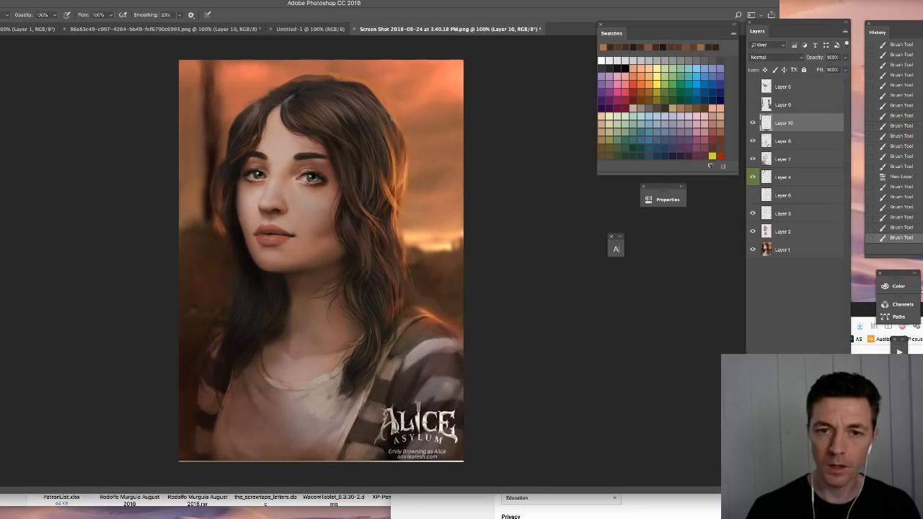
- Resample the brighter orange highlight and extend the rim light down the hair's right edge to ear level
left_click(404, 176, "alt")
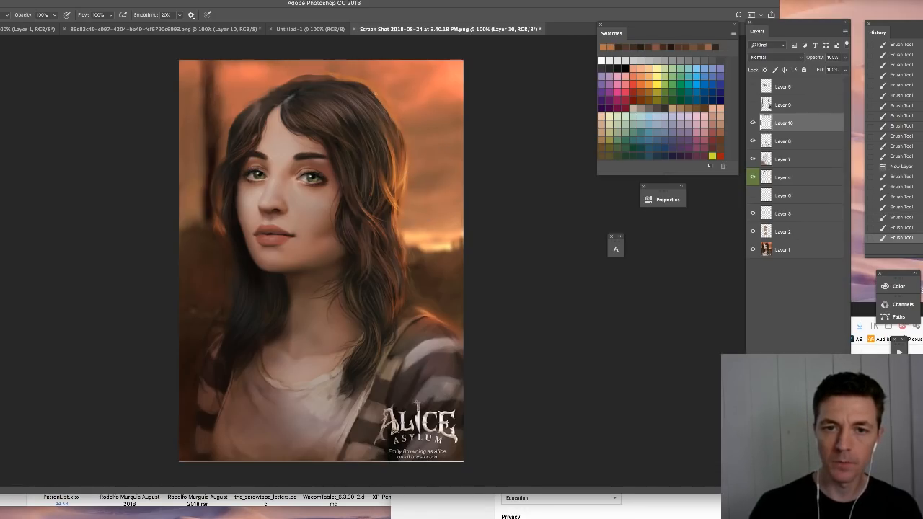
left_click_drag(393, 116, 401, 133)
left_click_drag(396, 120, 404, 154)
left_click(404, 178, "alt")
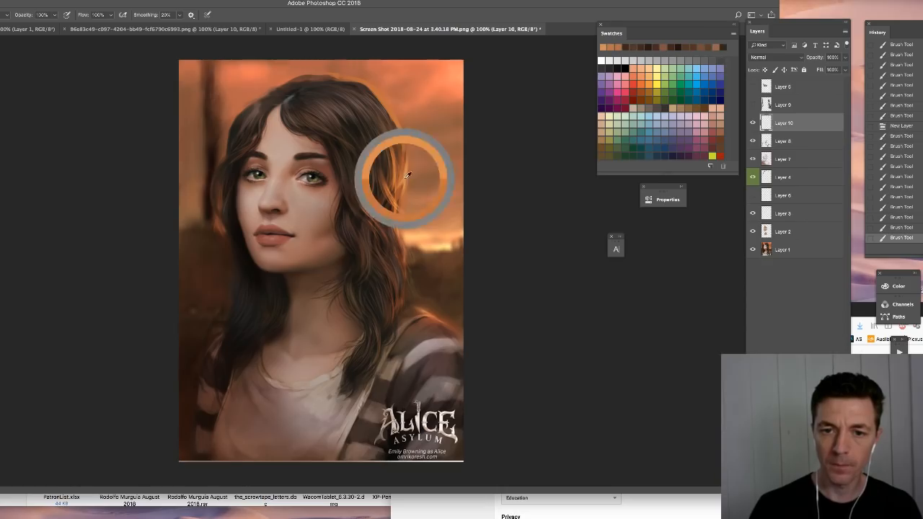
left_click_drag(393, 101, 402, 171)
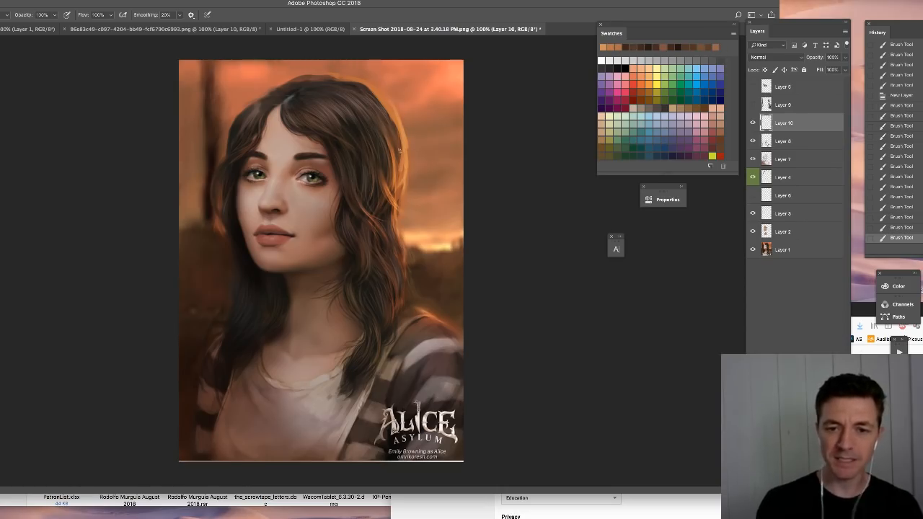
- Paint warm orange strands inward from the rim light across the upper right side of the hair
left_click_drag(344, 100, 376, 89)
mouse_move(363, 90)
left_mouse_down()
mouse_move(387, 117)
mouse_move(399, 179)
mouse_move(387, 164)
mouse_move(382, 121)
mouse_move(395, 166)
left_mouse_up()
left_click(386, 189, "alt")
left_click_drag(391, 123, 399, 164)
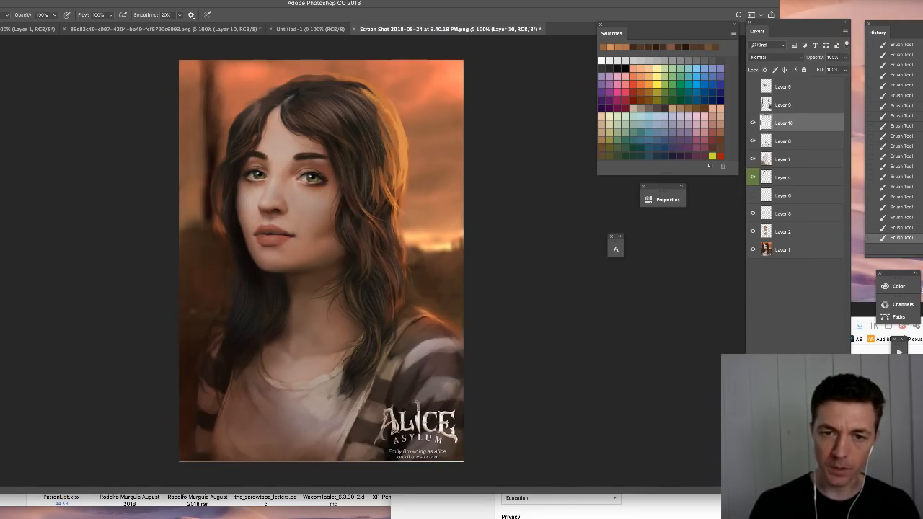
left_click_drag(385, 147, 369, 195)
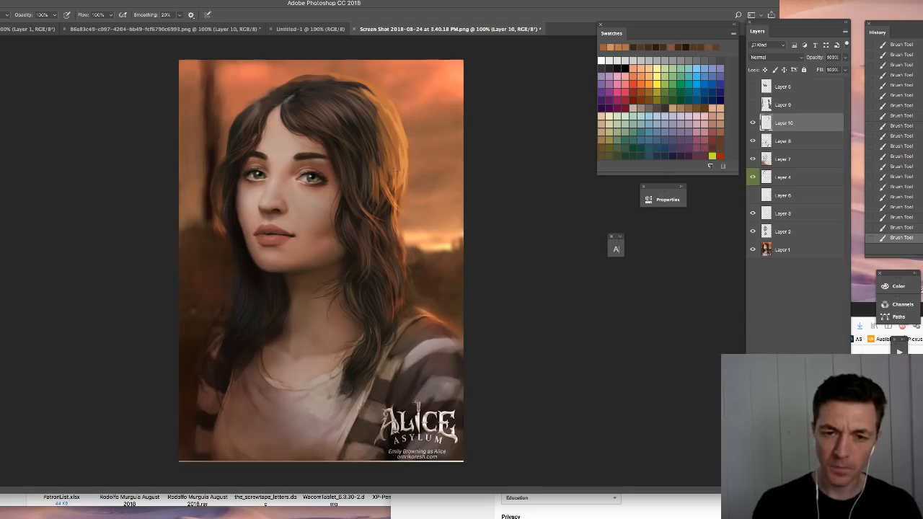
- Sample a lighter orange, widen the rim light and paint bright strands through the lower right hair
left_click(408, 156, "alt")
left_click_drag(394, 138, 396, 169)
left_click(406, 173, "alt")
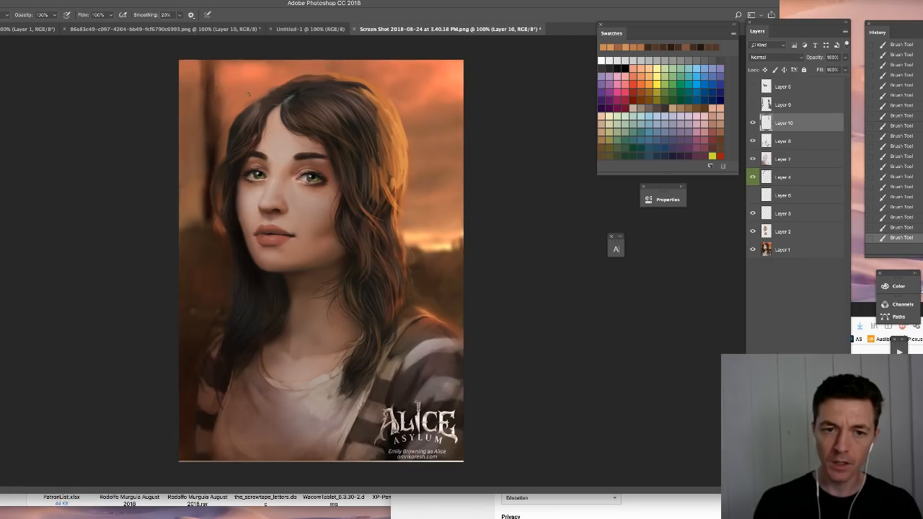
left_click_drag(394, 192, 361, 264)
mouse_move(354, 173)
left_mouse_down()
mouse_move(345, 216)
mouse_move(381, 245)
left_mouse_up()
- Paint an orange rim light from the lower hair over the right shoulder, brightened with pale yellow sampled from the horizon
mouse_move(399, 244)
left_mouse_down()
mouse_move(400, 308)
mouse_move(435, 317)
mouse_move(462, 350)
left_mouse_up()
left_click(424, 238, "alt")
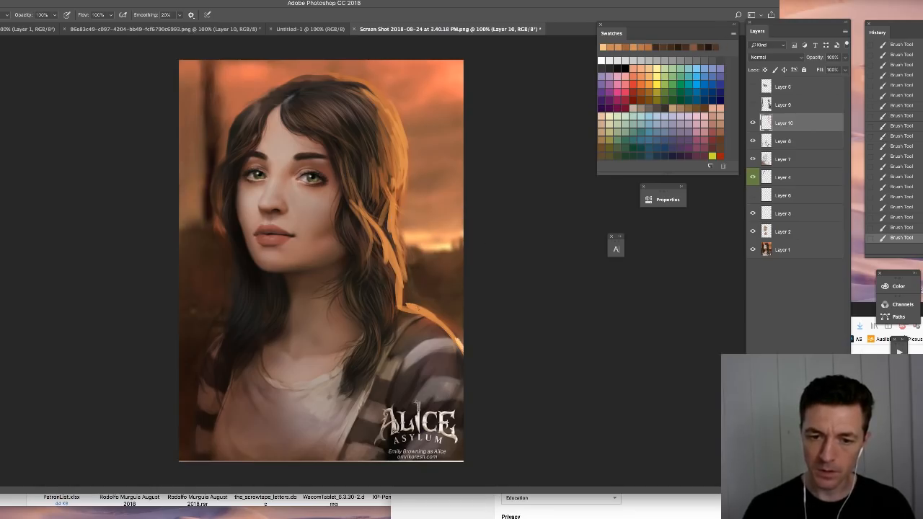
left_click_drag(406, 306, 425, 314)
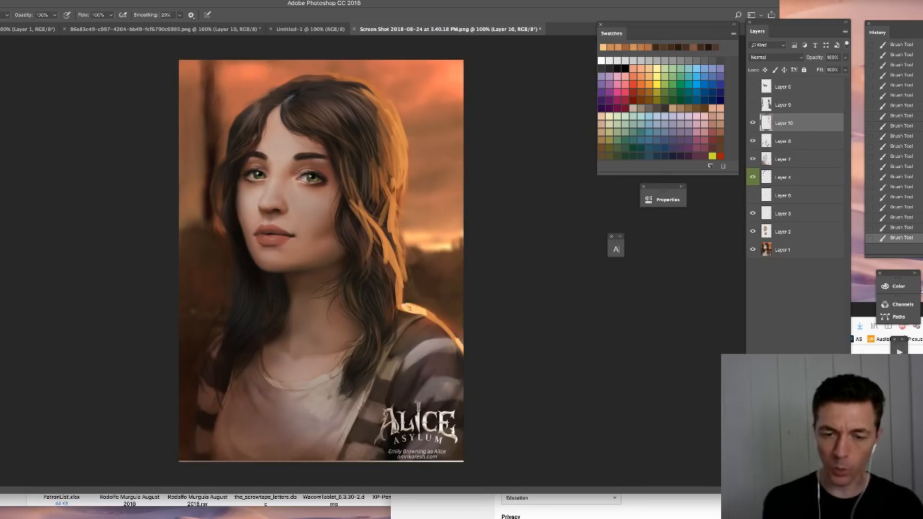
left_click(442, 229, "alt")
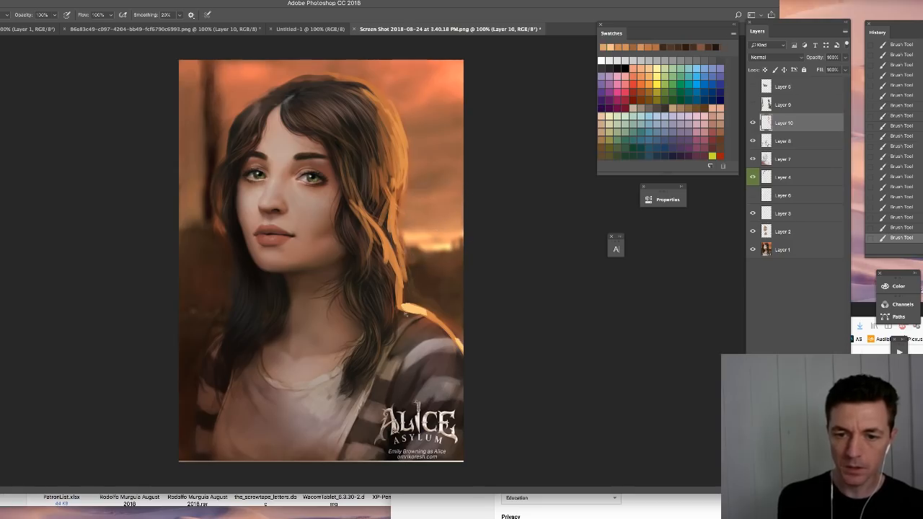
left_click_drag(405, 310, 418, 315)
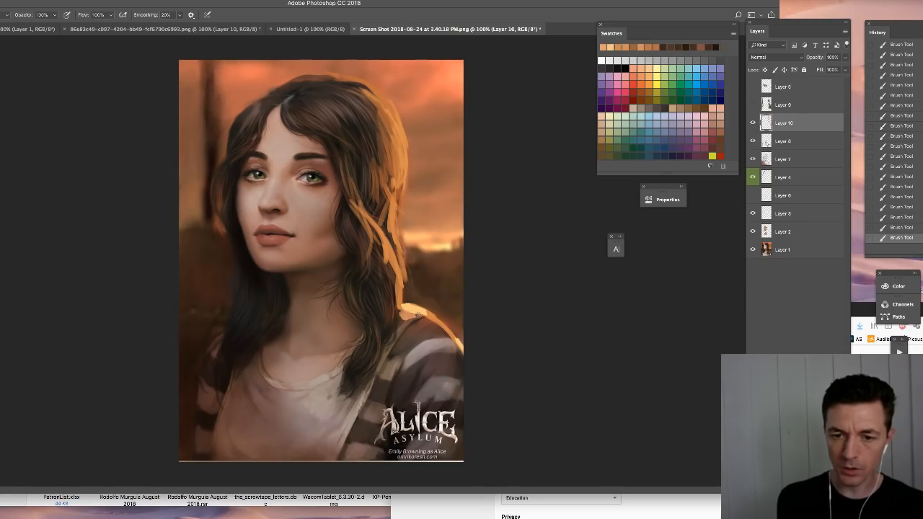
- Undo the last shoulder highlight, then rework the lit shoulder and sleeve fold with sampled sky and sleeve colors
key("super+z")
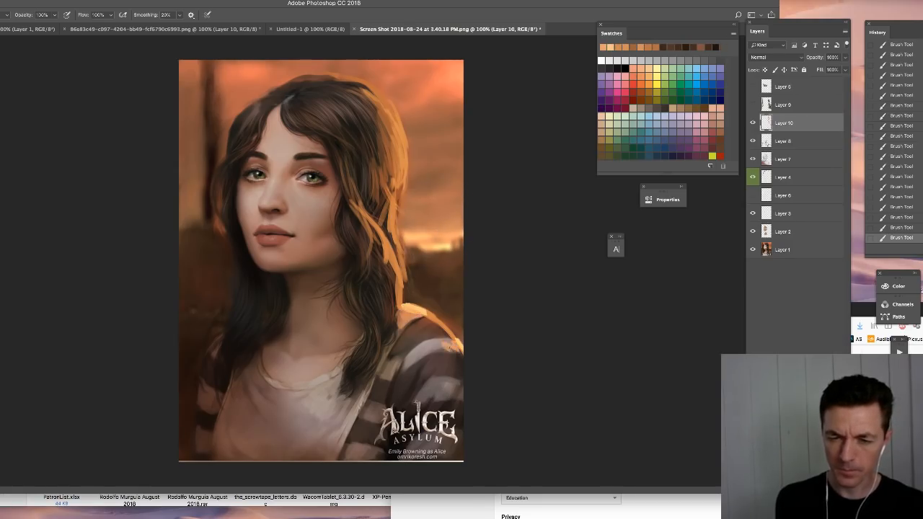
left_click(441, 221, "alt")
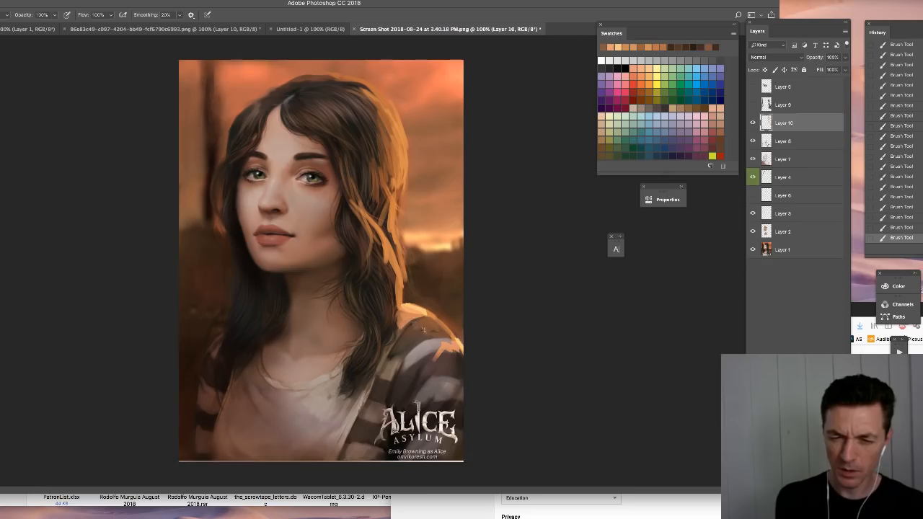
left_click(424, 368, "alt")
left_click(409, 382, "alt")
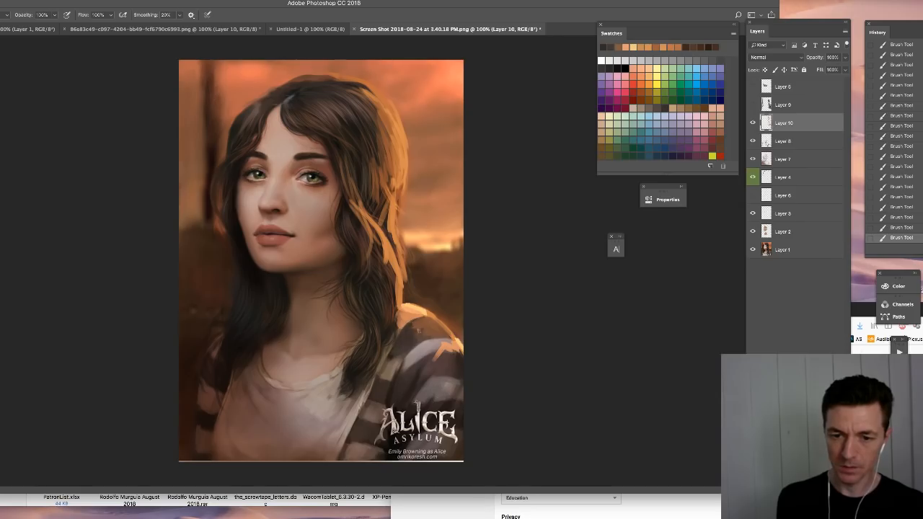
left_click(404, 319, "alt")
left_click(419, 78, "alt")
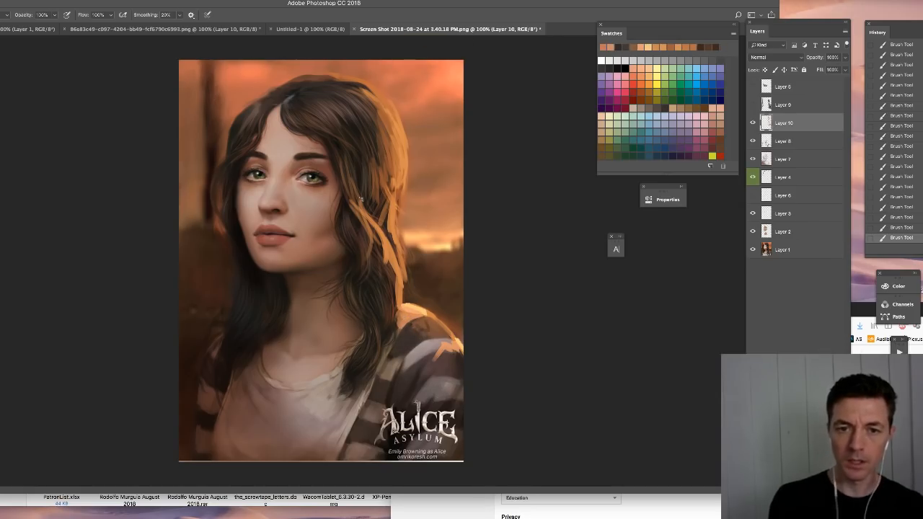
- Adjust the brush size and paint reddish-orange strokes among the highlights in the lower right hair
right_click(374, 149)
left_click_drag(425, 167, 431, 167)
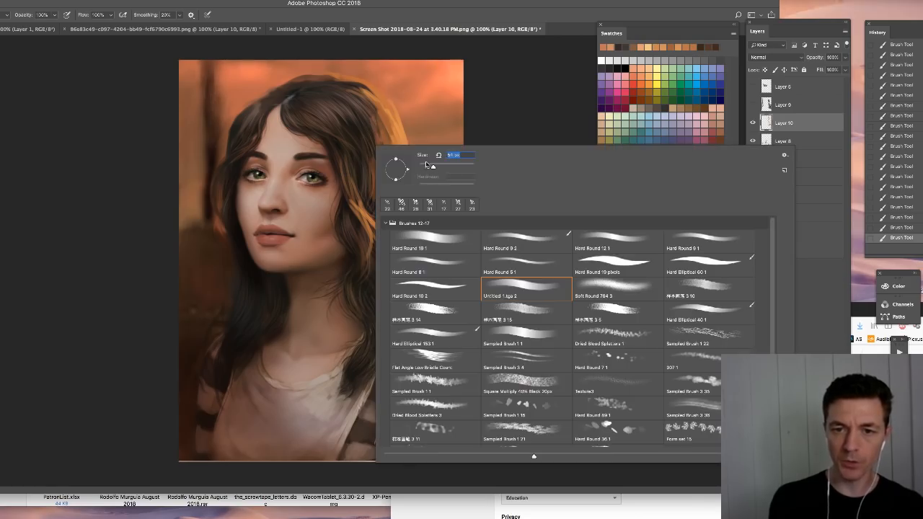
left_click(356, 155)
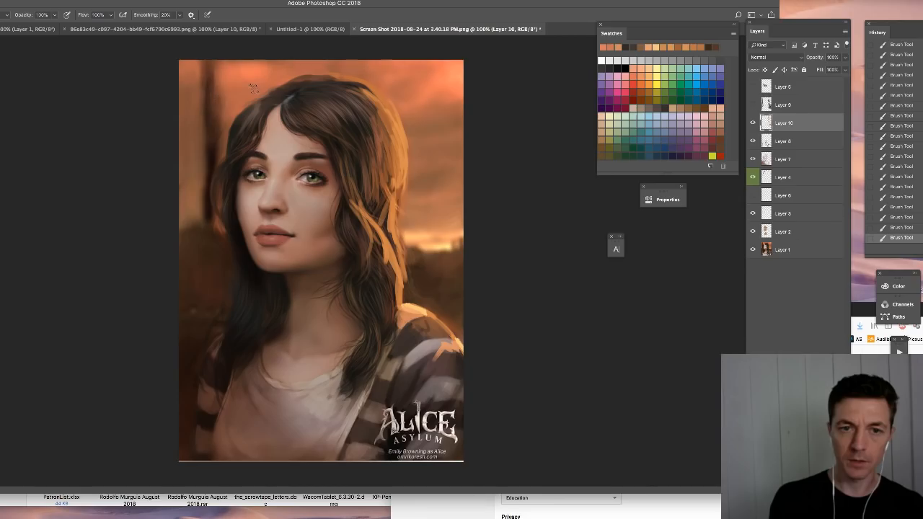
left_click_drag(382, 193, 394, 283)
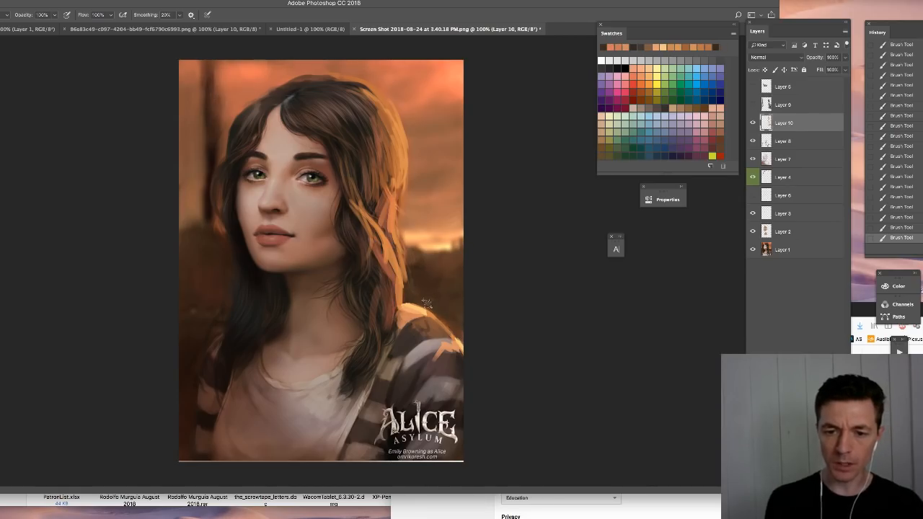
- Brighten the hair's right edge with pale yellow sampled from the horizon and add small orange accents with an adjusted brush
right_click(433, 259)
left_click(519, 182)
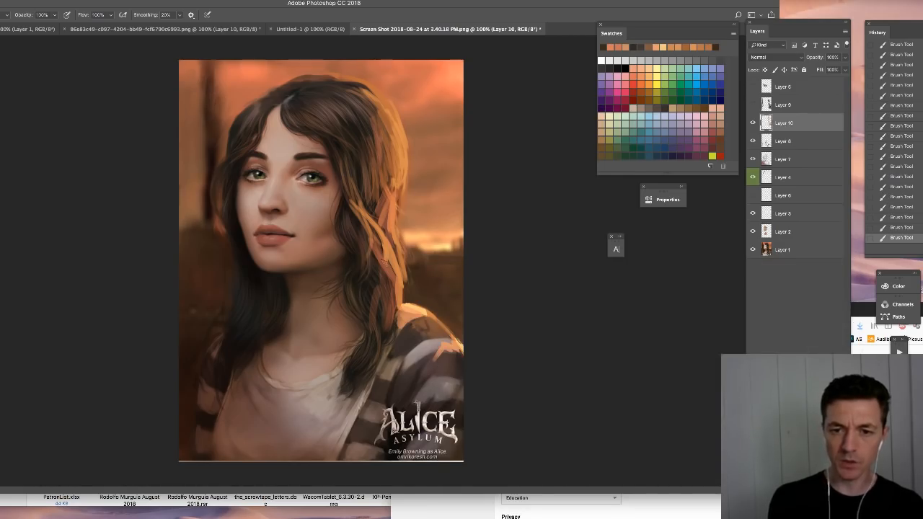
left_click(425, 220, "alt")
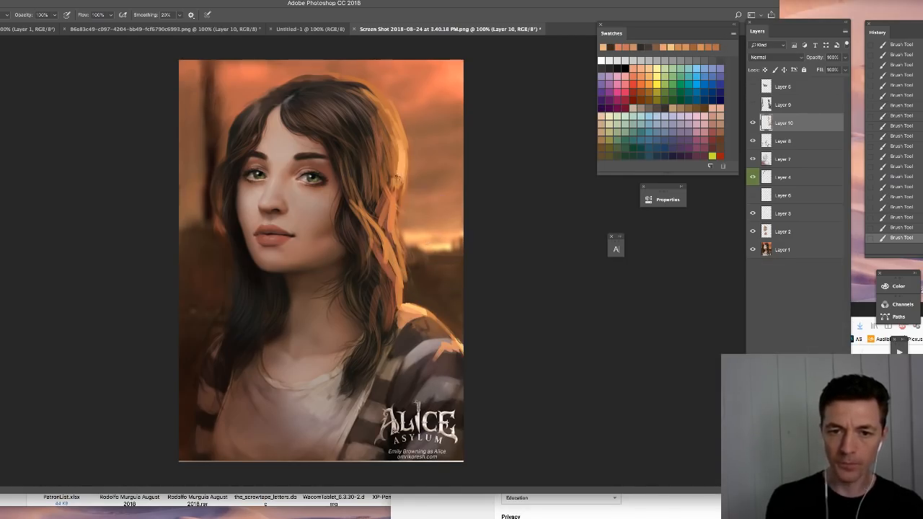
mouse_move(395, 124)
left_mouse_down()
mouse_move(405, 159)
mouse_move(395, 181)
mouse_move(380, 184)
mouse_move(413, 295)
left_mouse_up()
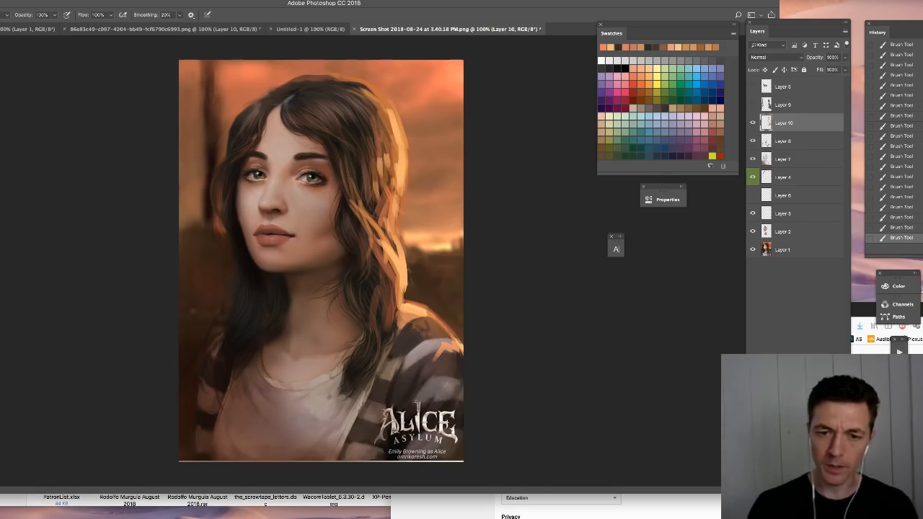
right_click(286, 209)
left_click_drag(287, 209, 281, 211)
key("Return")
right_click(312, 302)
key("Return")
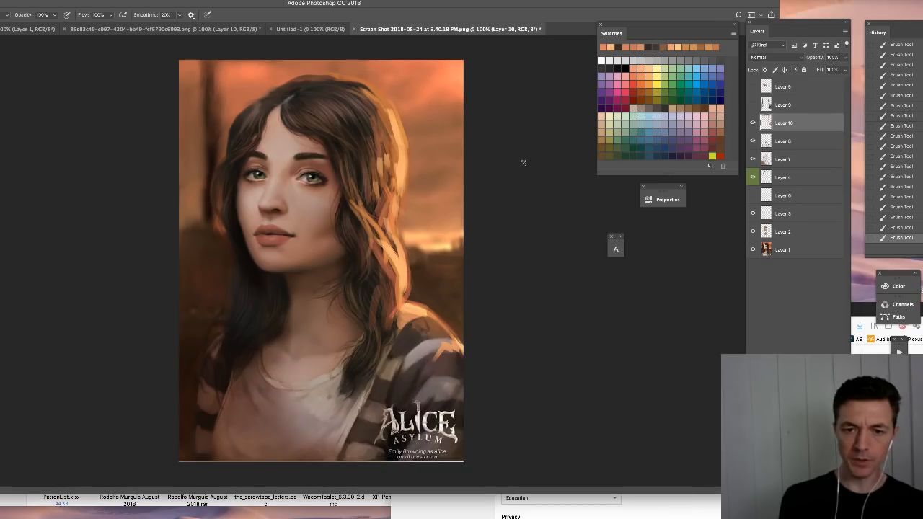
- Try orange strokes over the dark background left of the hair, then step back in the history to remove them
left_click(401, 68, "alt")
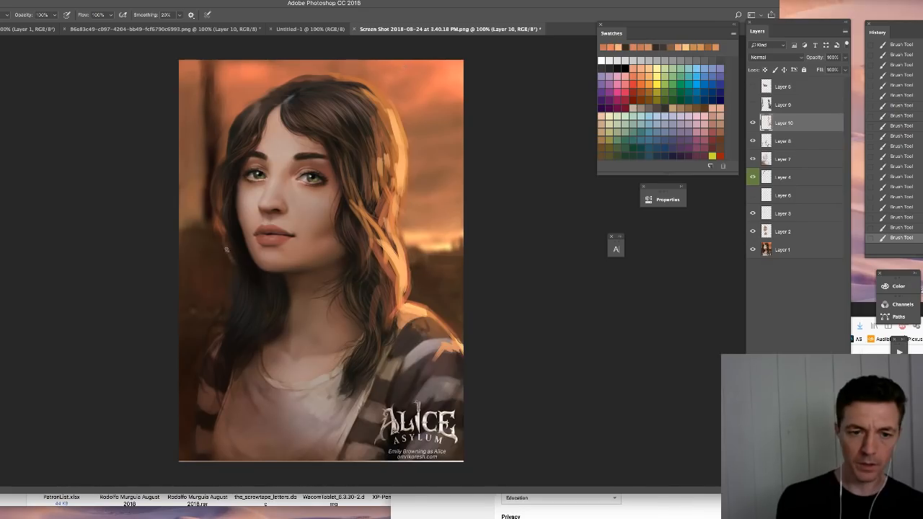
mouse_move(220, 240)
left_mouse_down()
mouse_move(198, 254)
mouse_move(194, 242)
mouse_move(212, 261)
left_mouse_up()
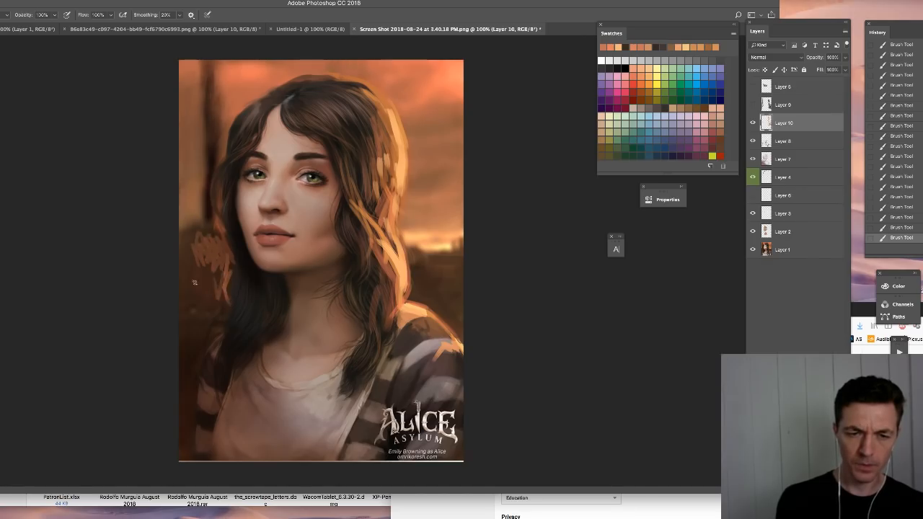
right_click(240, 298)
left_click(247, 367)
left_click(254, 301)
mouse_move(172, 239)
left_mouse_down()
mouse_move(199, 291)
mouse_move(206, 259)
mouse_move(223, 283)
left_mouse_up()
mouse_move(213, 241)
left_mouse_down()
mouse_move(217, 284)
mouse_move(228, 299)
mouse_move(223, 261)
left_mouse_up()
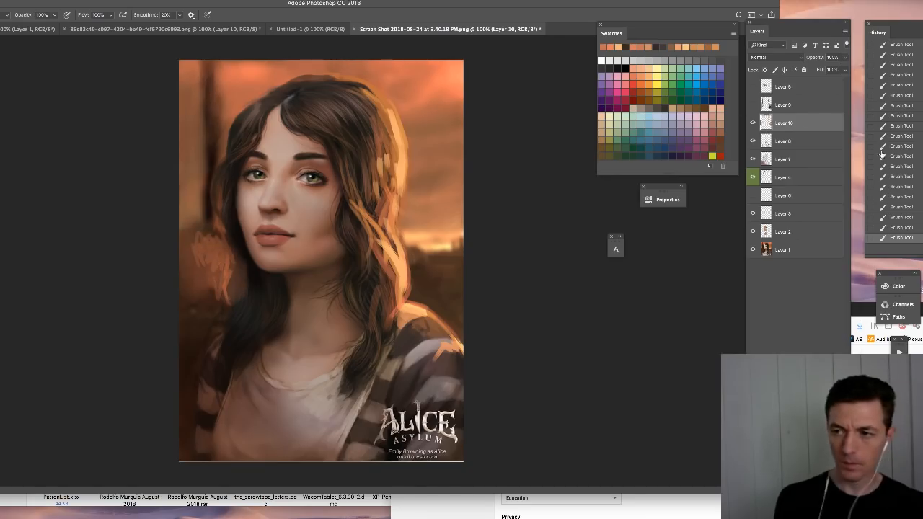
left_click(900, 137)
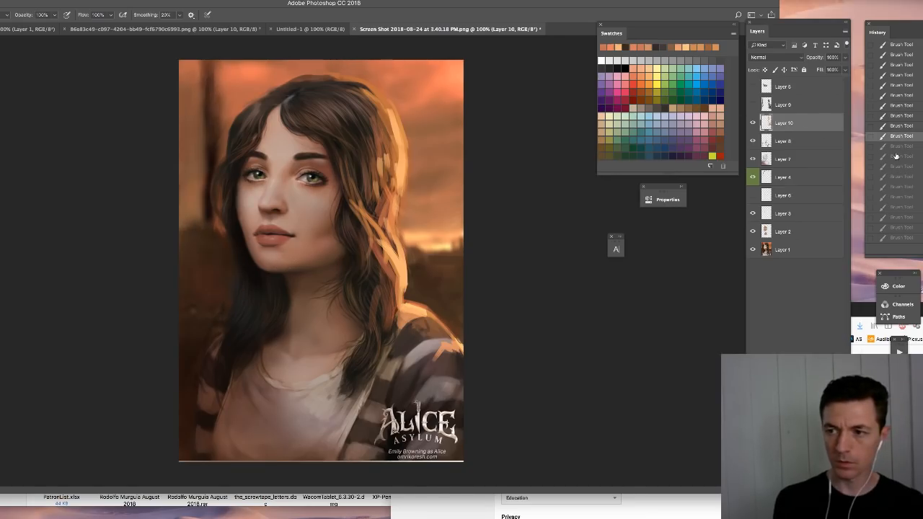
left_click(896, 155)
- Paint a soft orange glow over the background left of the hair with the Soft Round brush, redoing it at a smaller size
right_click(347, 258)
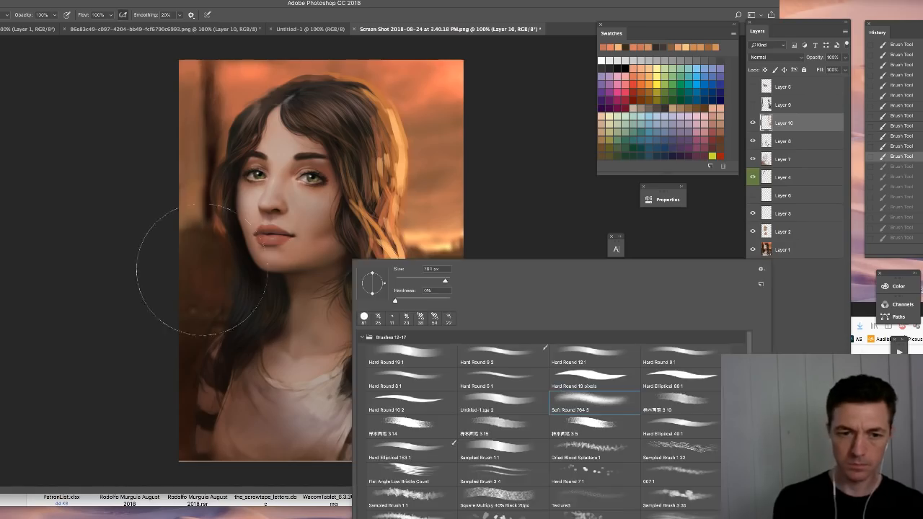
left_click(201, 257)
left_click_drag(206, 258, 256, 272)
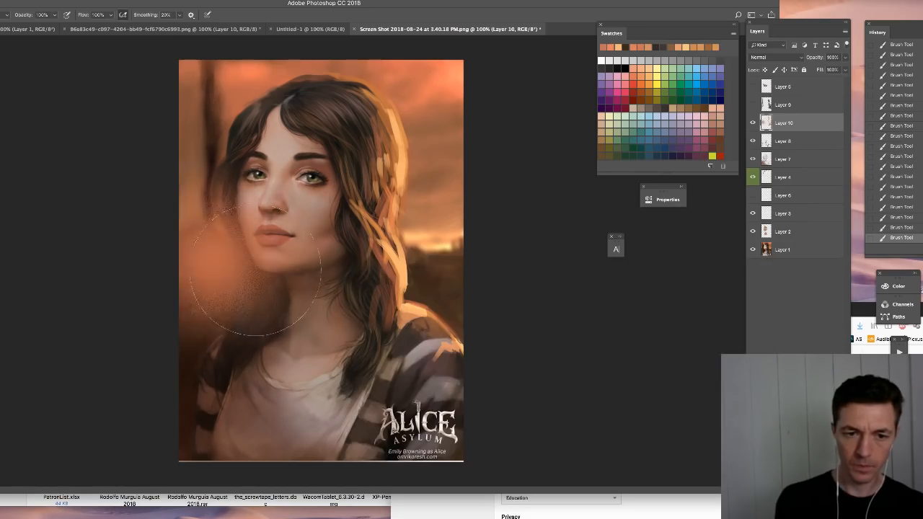
key("super+z")
mouse_move(432, 103)
left_mouse_down()
mouse_move(425, 296)
mouse_move(383, 200)
mouse_move(386, 214)
left_mouse_up()
right_click(224, 258)
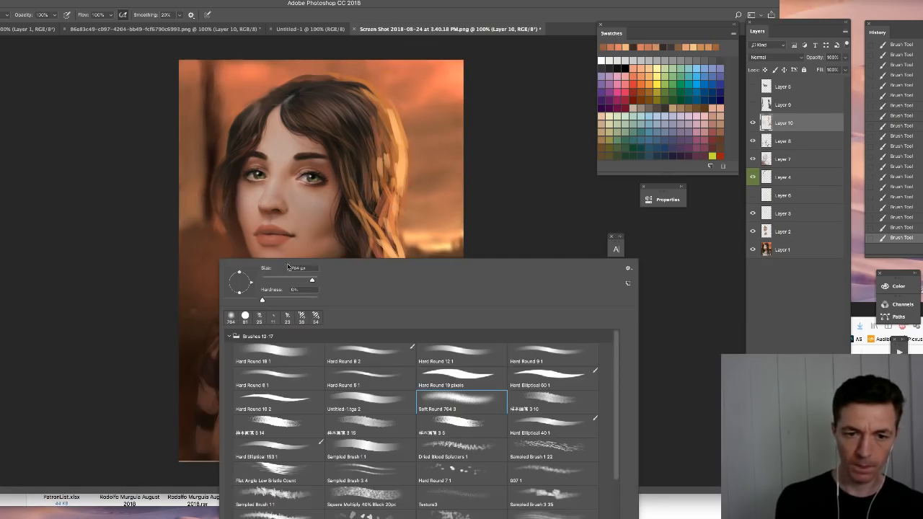
left_click(308, 281)
left_click_drag(209, 248, 256, 257)
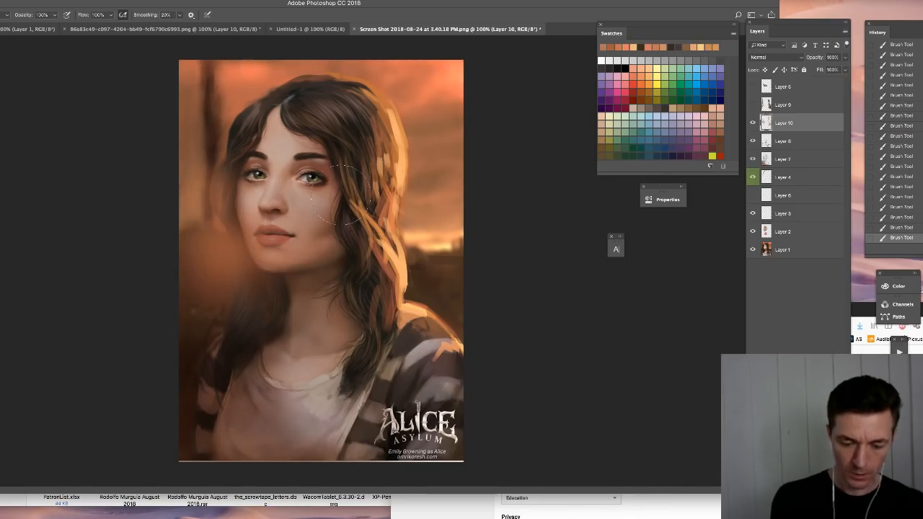
- Erase the orange glow where it overlaps the left side of the hair, restoring the dark hair edge
key("e")
right_click(252, 212)
left_click(311, 303)
left_click_drag(301, 235, 310, 236)
left_click_drag(226, 200, 245, 257)
left_click_drag(234, 218, 251, 287)
mouse_move(253, 258)
left_mouse_down()
mouse_move(250, 300)
mouse_move(239, 306)
mouse_move(250, 300)
mouse_move(265, 322)
mouse_move(289, 285)
left_mouse_up()
mouse_move(238, 202)
left_mouse_down()
mouse_move(249, 254)
mouse_move(229, 174)
left_mouse_up()
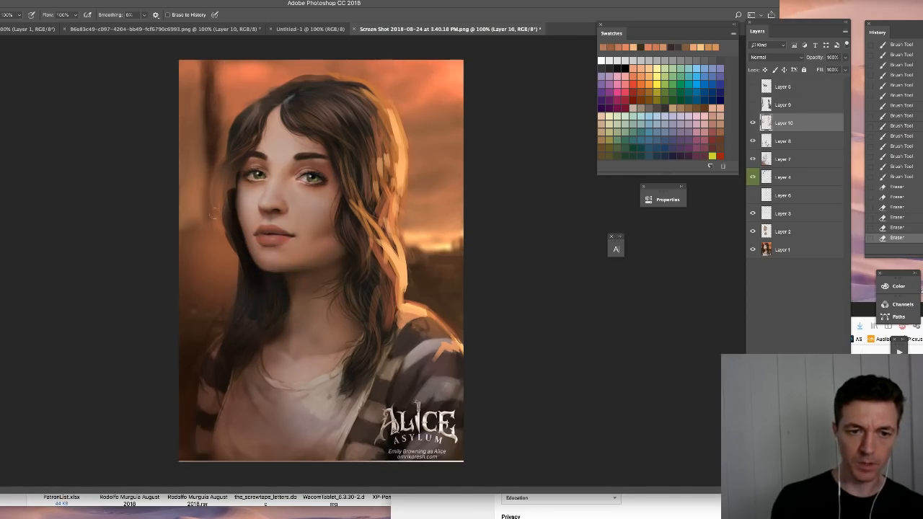
- Resize the hard round eraser and clean the leftover orange glow off the hair's outer strands beside the face and neck
right_click(269, 242)
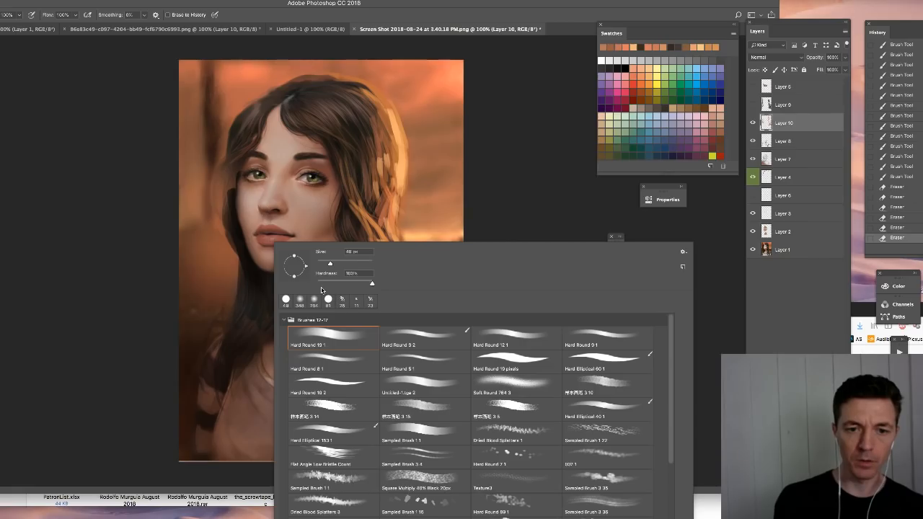
left_click_drag(235, 269, 236, 293)
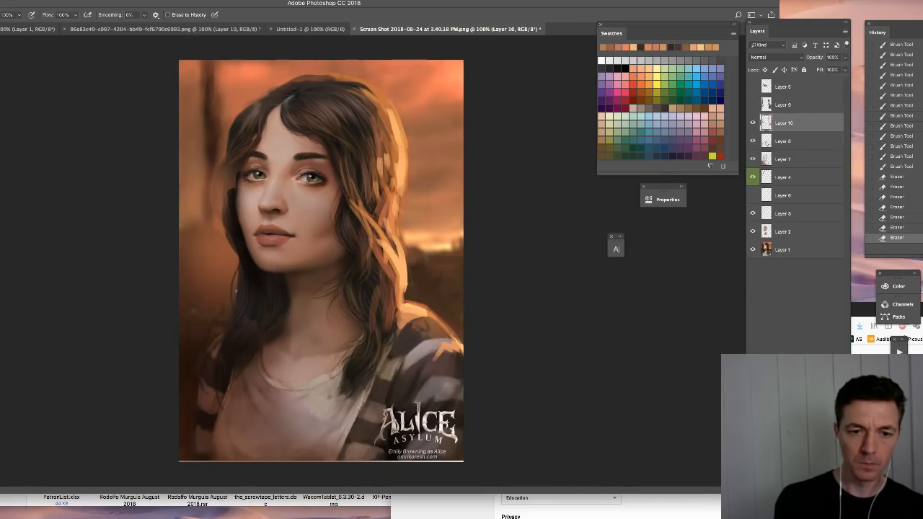
left_click_drag(216, 176, 220, 215)
mouse_move(221, 176)
left_mouse_down()
mouse_move(223, 208)
mouse_move(231, 169)
mouse_move(235, 189)
left_mouse_up()
right_click(249, 192)
left_click_drag(293, 213, 300, 213)
key("Return")
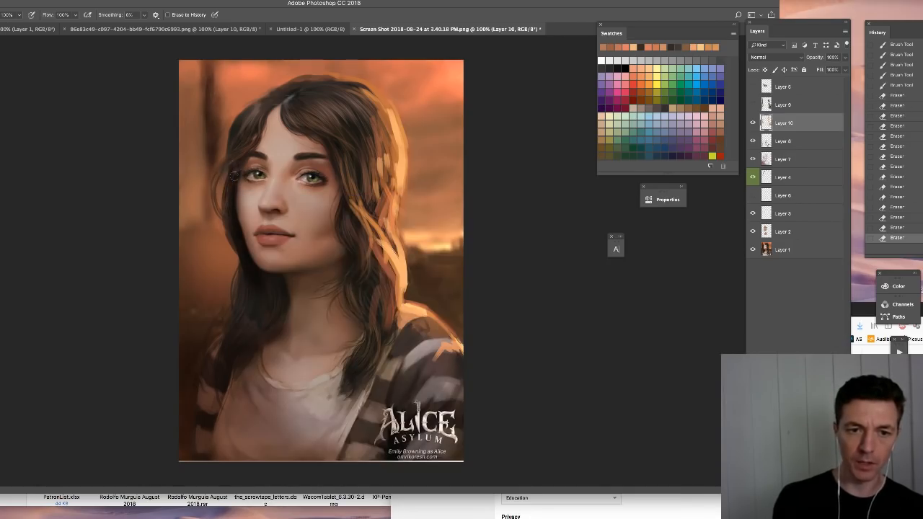
left_click_drag(225, 205, 222, 212)
mouse_move(221, 187)
left_mouse_down()
mouse_move(225, 214)
mouse_move(244, 273)
left_mouse_up()
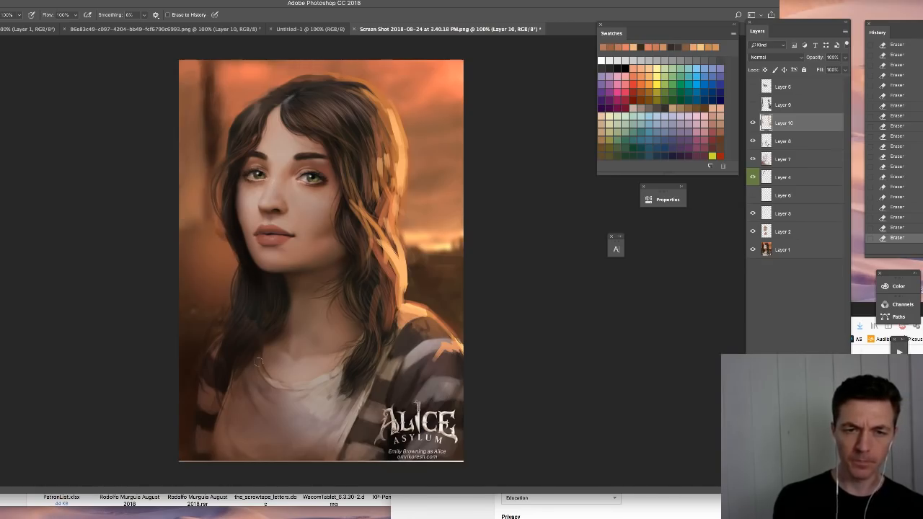
- Try Soft Round 764 3 as the eraser tip and return to Hard Round 19 1
right_click(242, 246)
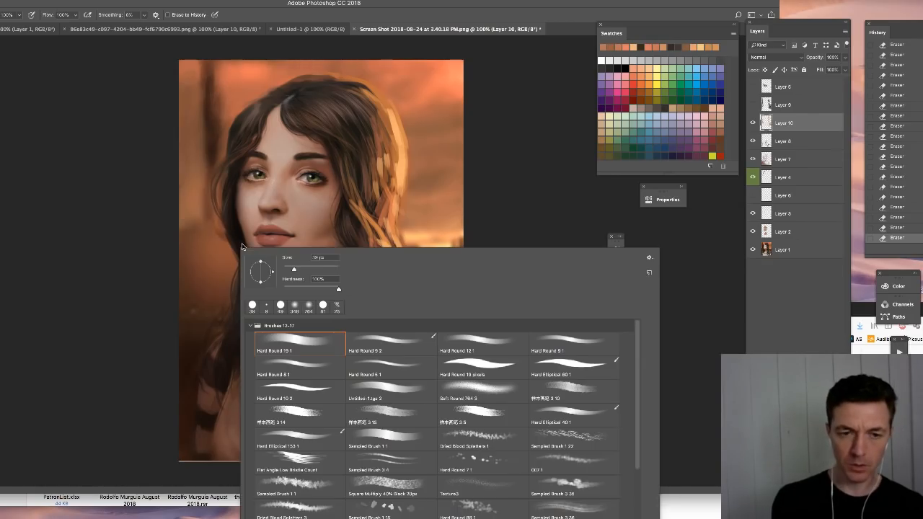
left_click(309, 307)
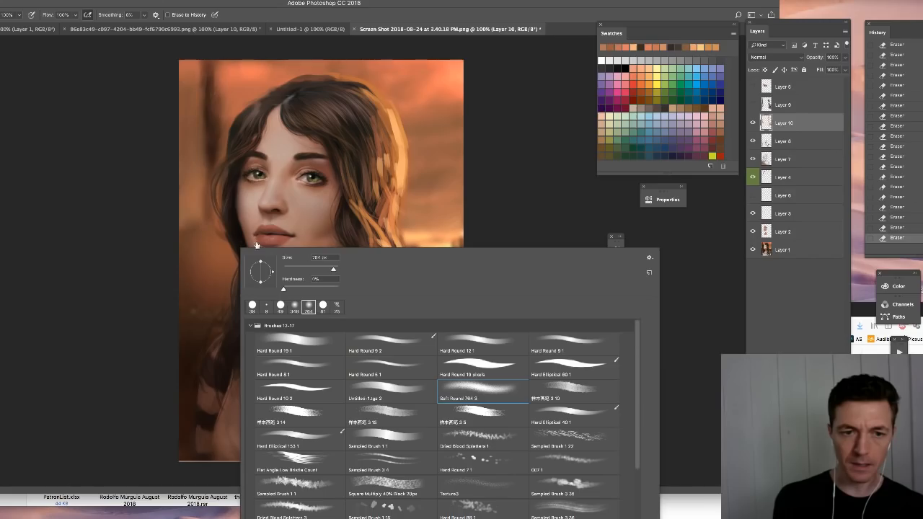
left_click(247, 240)
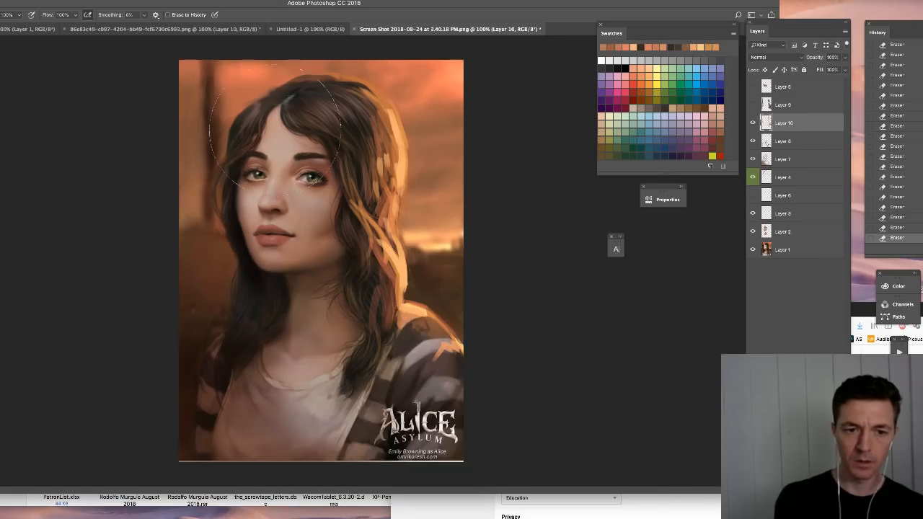
right_click(373, 306)
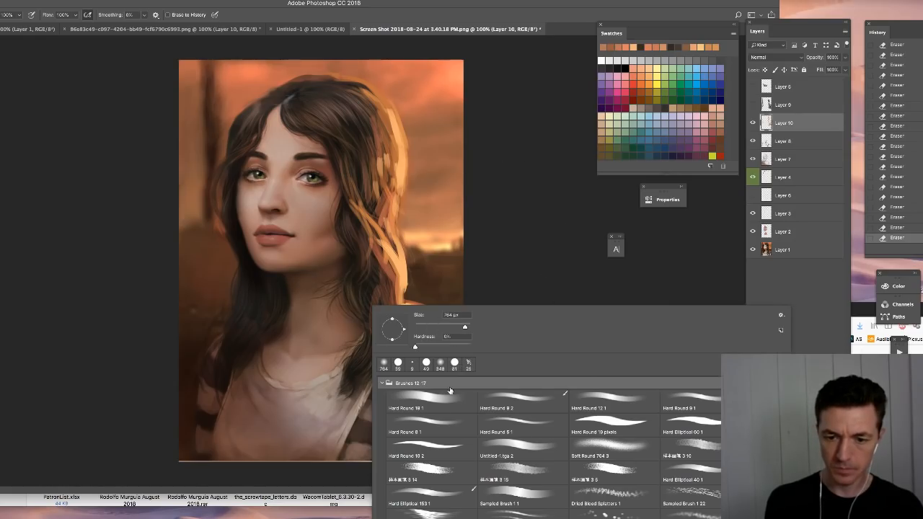
left_click(436, 399)
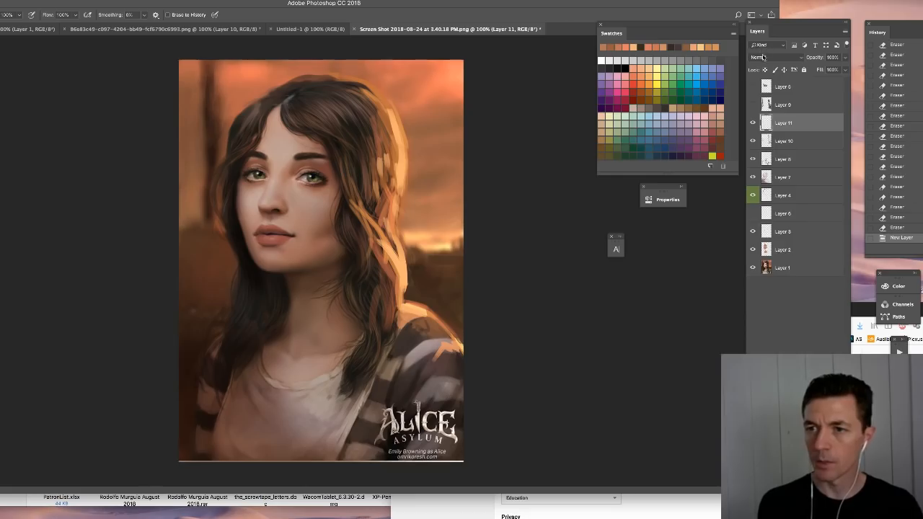
- Add a new layer above Layer 10 with Darken blending at 47% opacity
left_click(763, 56)
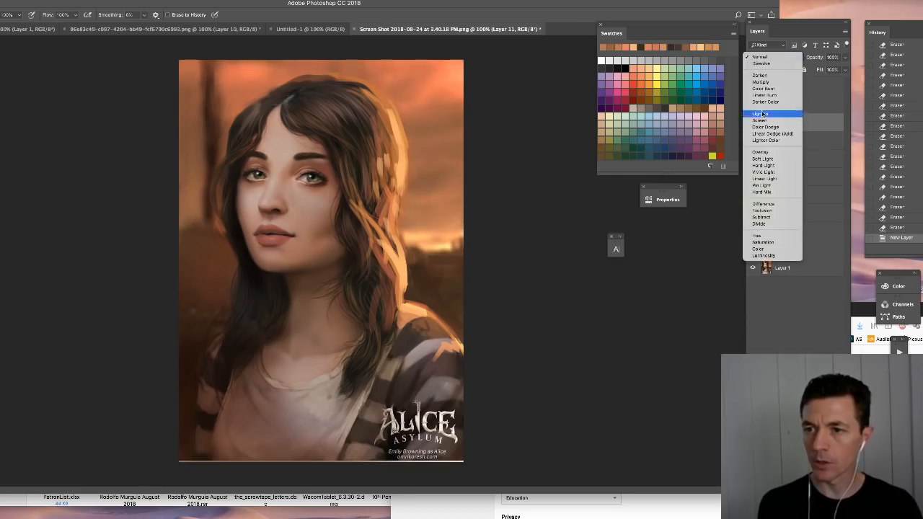
left_click(759, 75)
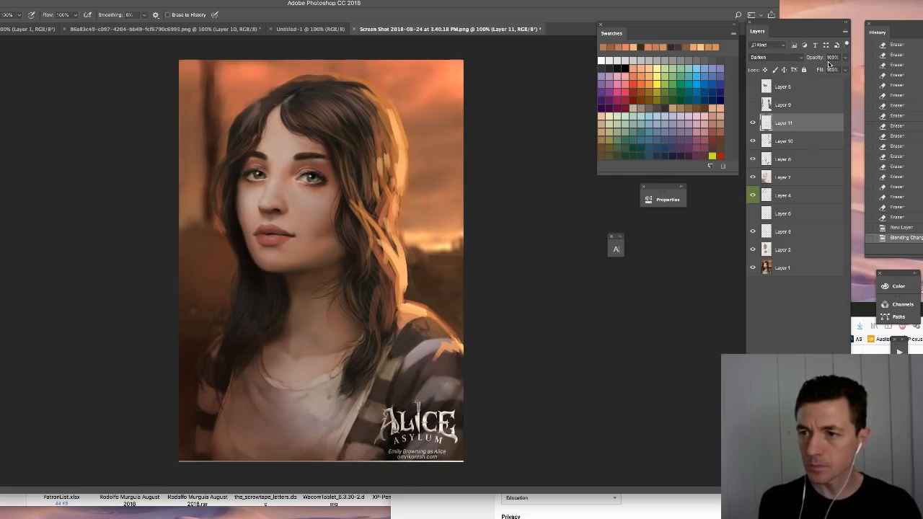
left_click(843, 61)
left_click(822, 69)
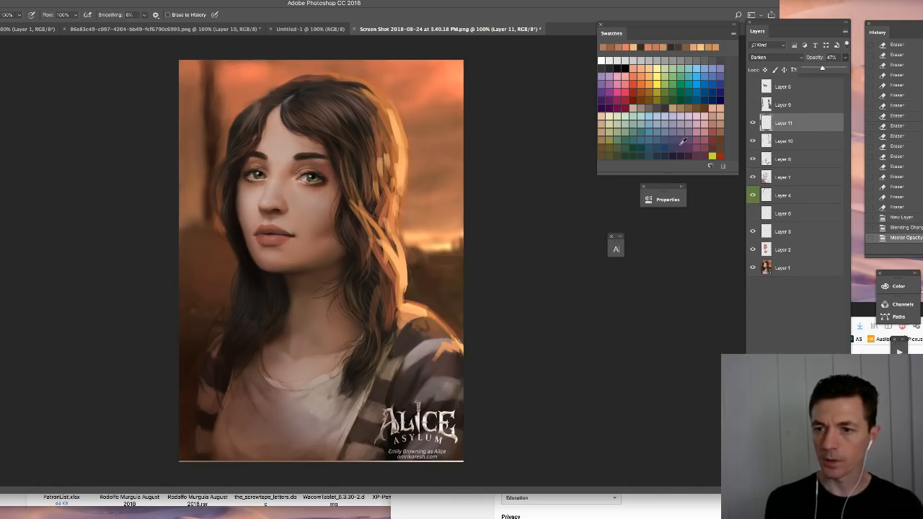
- Choose a dark purple swatch and lasso around the woman's hair, shoulders and body down to the canvas edge
left_click(684, 143)
key("l")
mouse_move(198, 465)
left_mouse_down()
mouse_move(222, 344)
mouse_move(233, 144)
mouse_move(274, 90)
mouse_move(347, 77)
left_mouse_up()
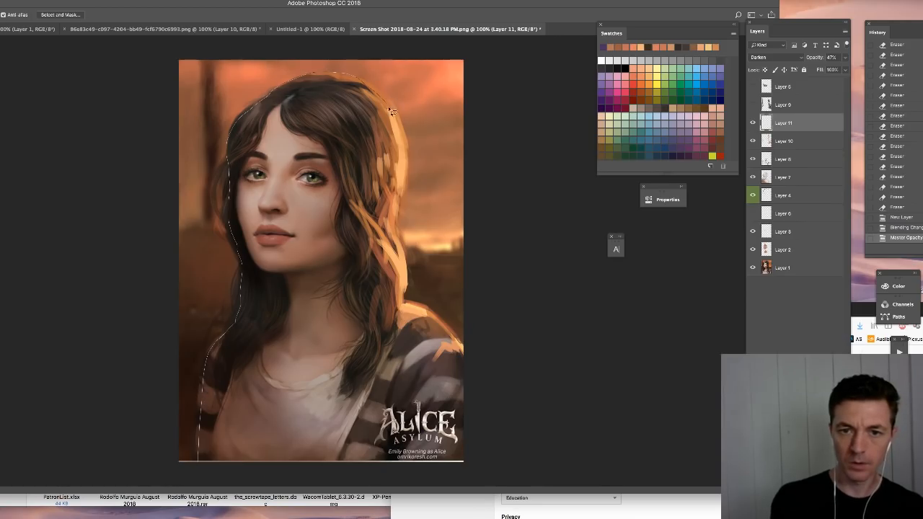
mouse_move(403, 178)
left_mouse_down()
mouse_move(395, 240)
mouse_move(405, 303)
mouse_move(430, 326)
mouse_move(473, 452)
mouse_move(465, 462)
left_mouse_up()
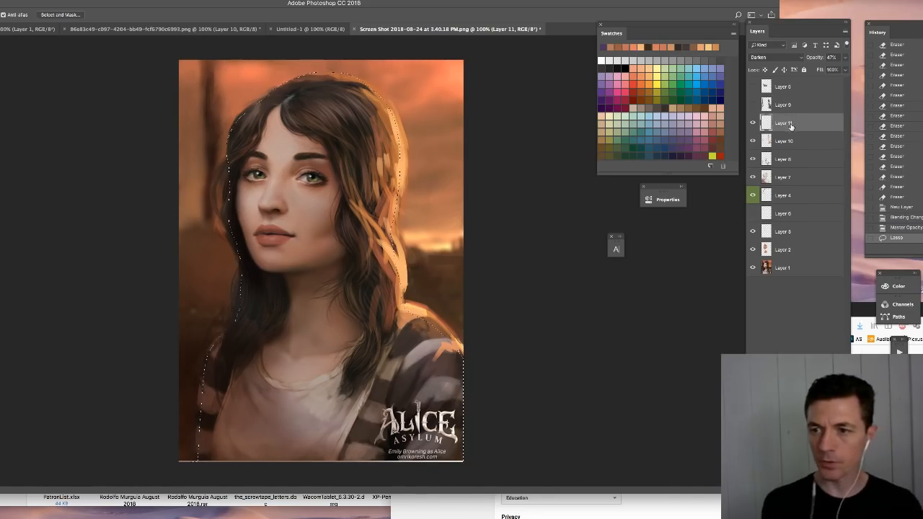
- Place the Darken layer below Layer 10, fill the lassoed figure with dark purple and hide the selection outline
left_click(753, 141)
left_click_drag(790, 122, 783, 149)
left_click(753, 122)
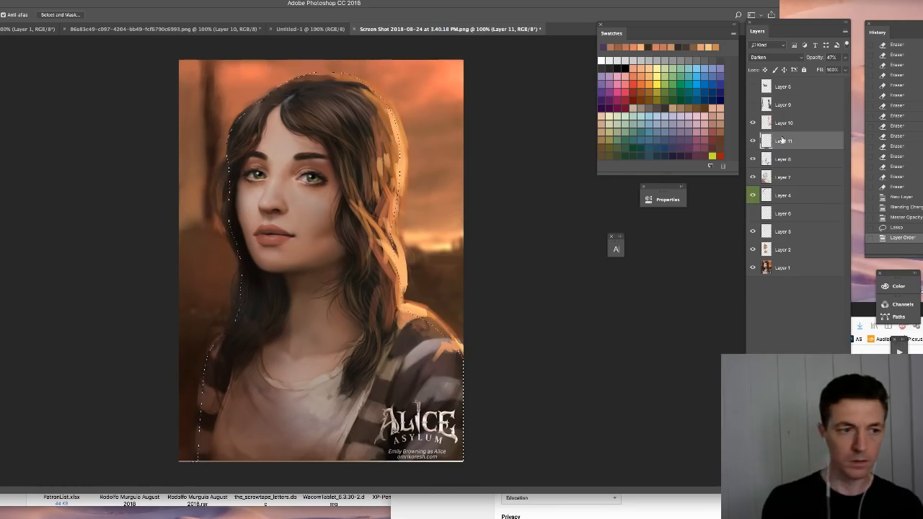
key("alt+BackSpace")
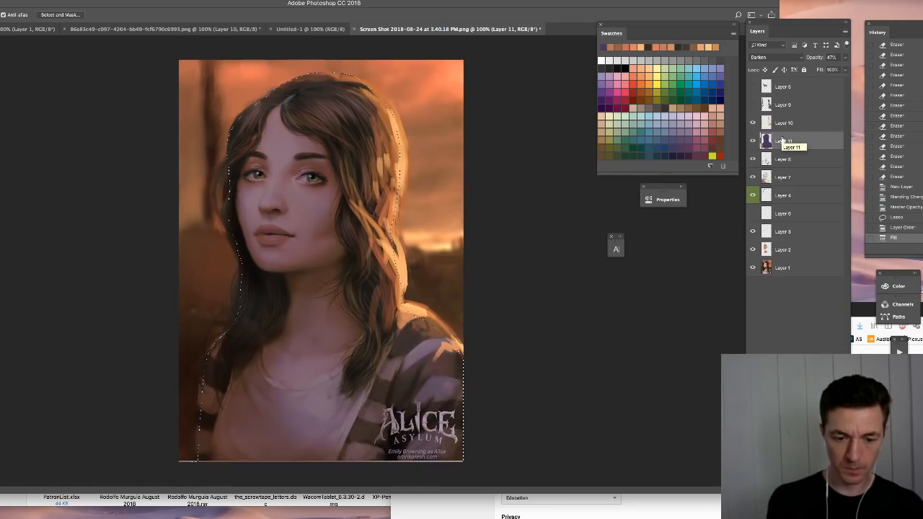
key("ctrl+d")
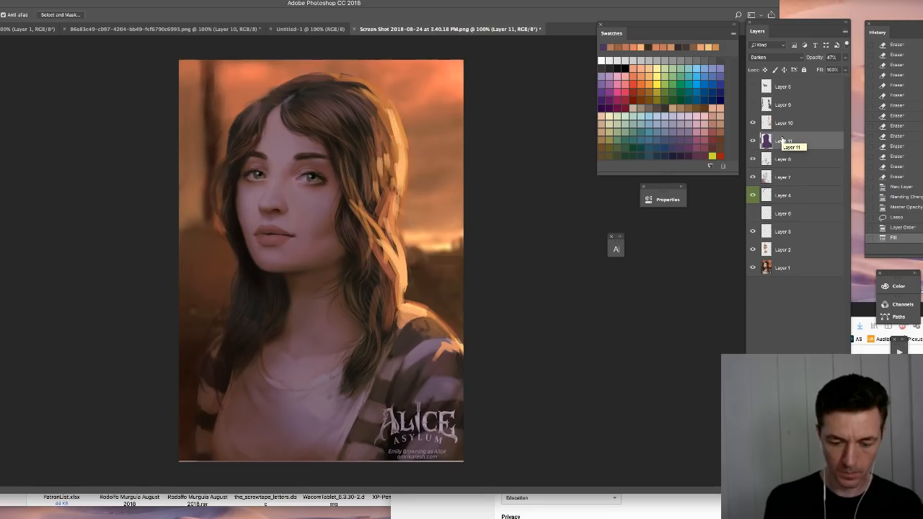
- Apply Hue/Saturation to the figure fill, shifting its hue toward blue and setting lightness to -51, and compare the portrait with and without it
key("ctrl+u")
left_click_drag(497, 249, 476, 251)
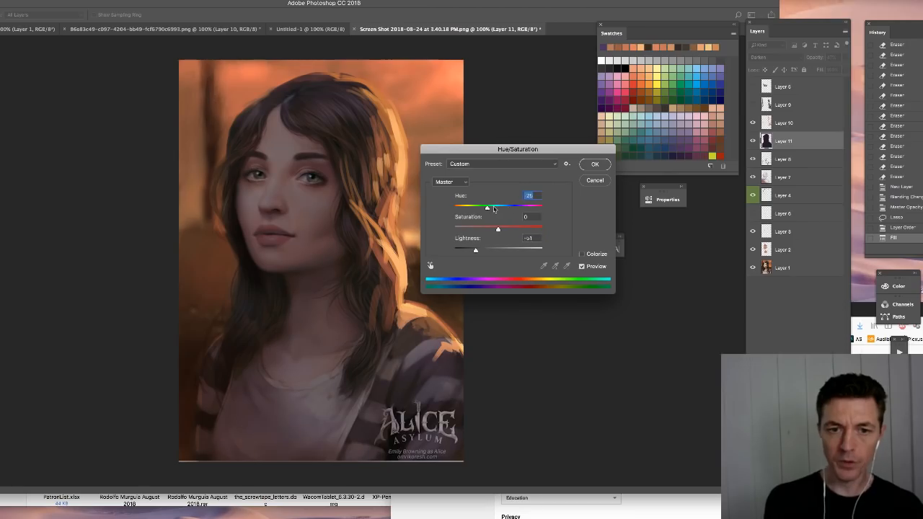
left_click(595, 165)
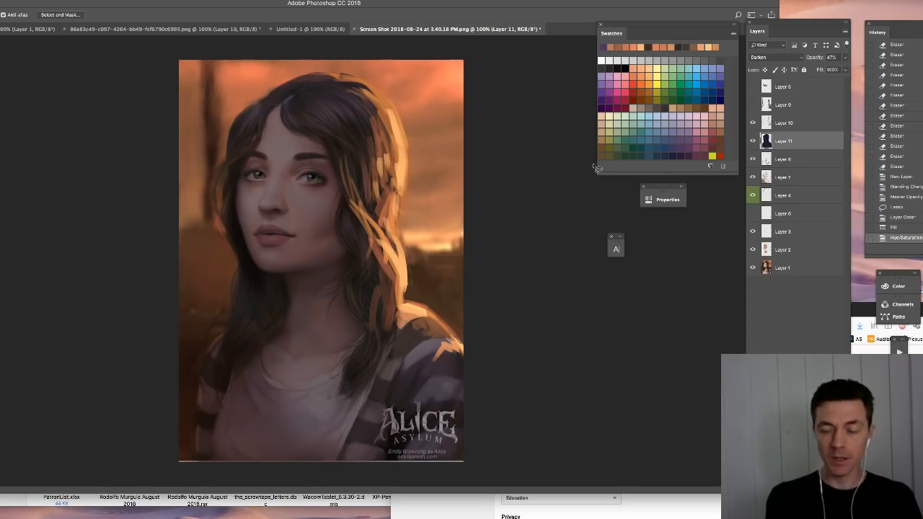
left_click(752, 141)
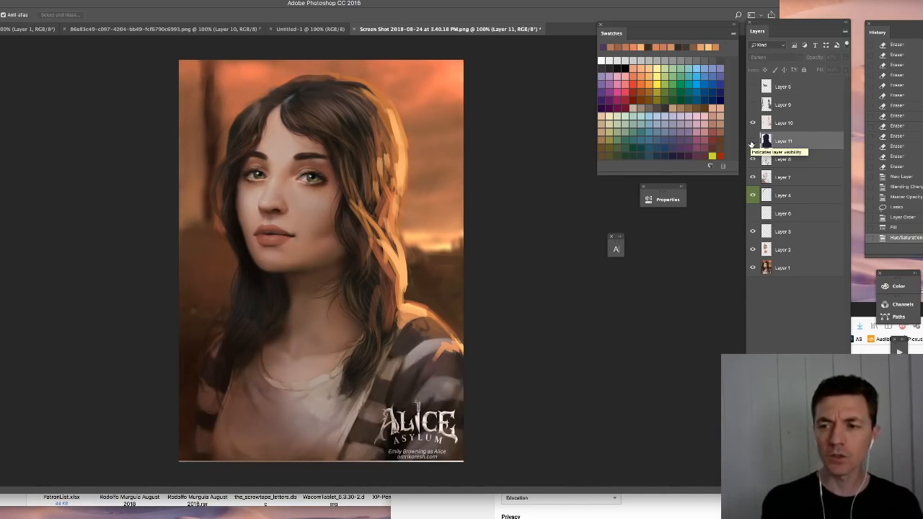
left_click(752, 142)
- Deselect the figure and adjust its fill with Hue/Saturation to hue +146 and saturation -55
key("ctrl+d")
key("ctrl+v")
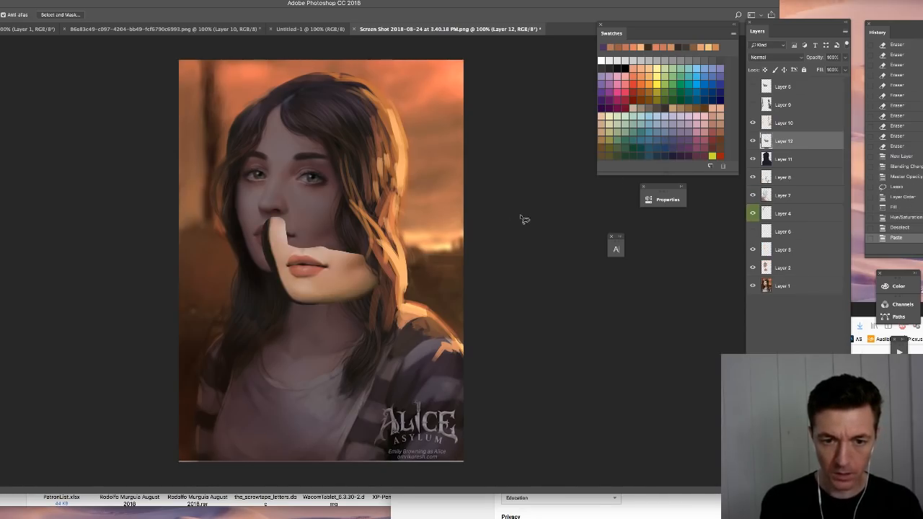
key("ctrl+z")
key("ctrl+u")
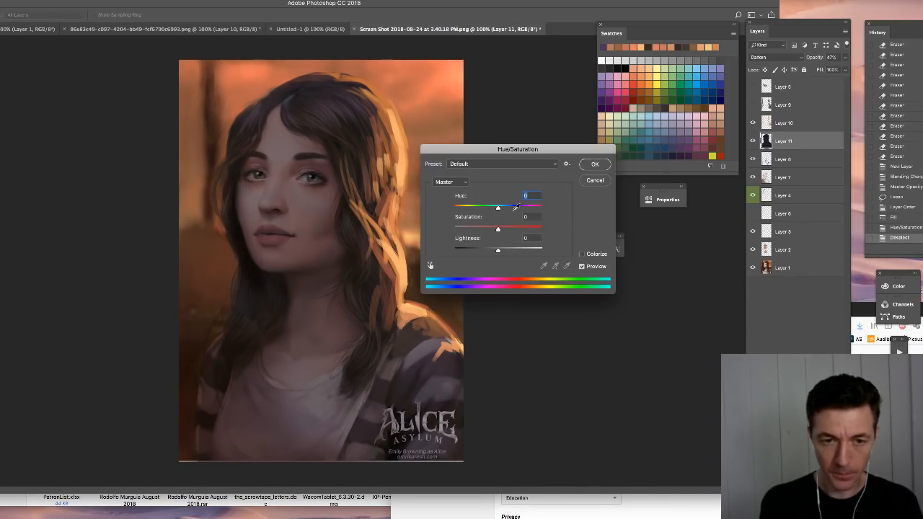
left_click_drag(517, 207, 541, 207)
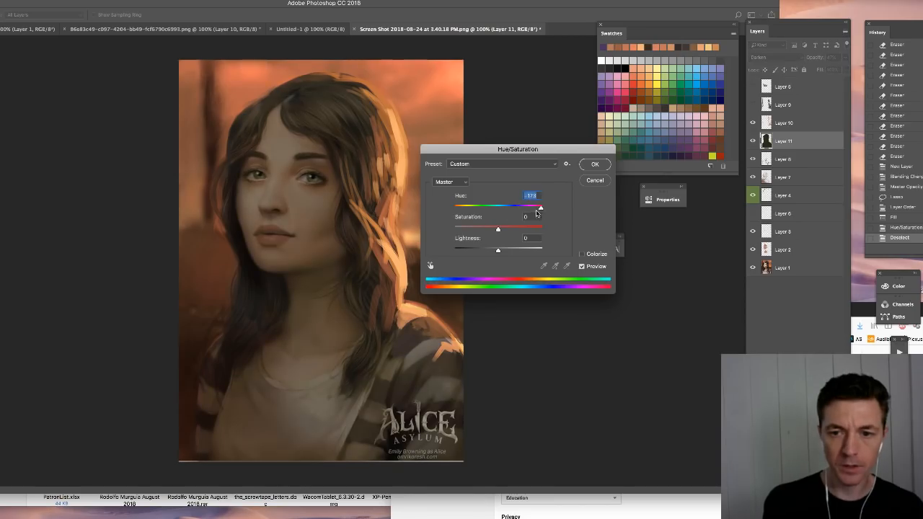
left_click(532, 208)
left_click(472, 230)
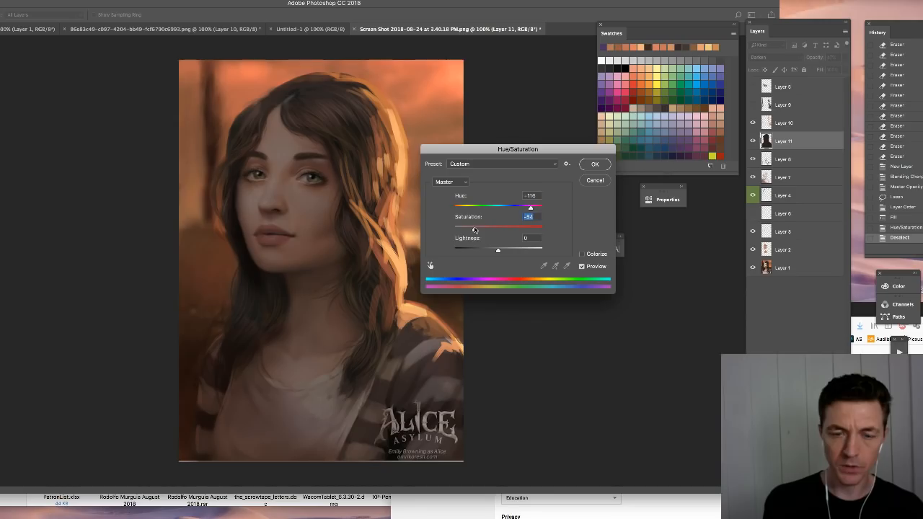
left_click(463, 209)
left_click_drag(463, 209, 534, 209)
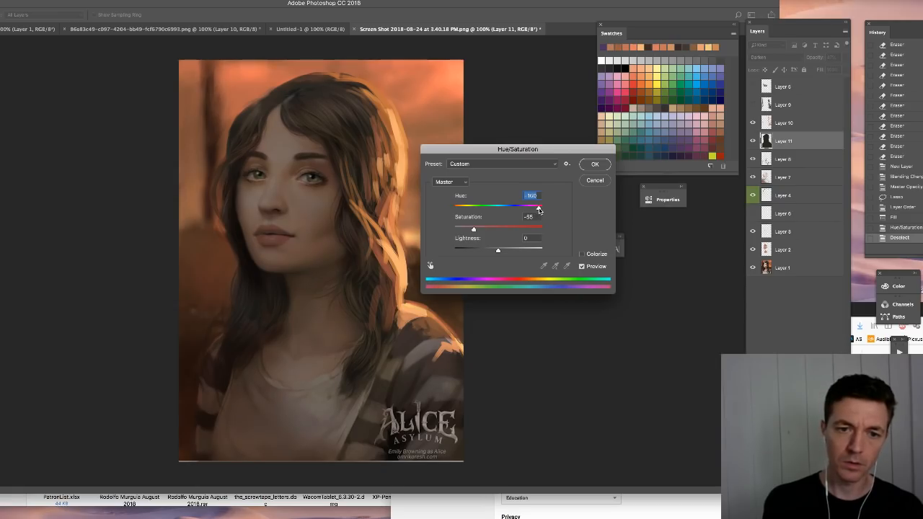
left_click_drag(540, 210, 536, 208)
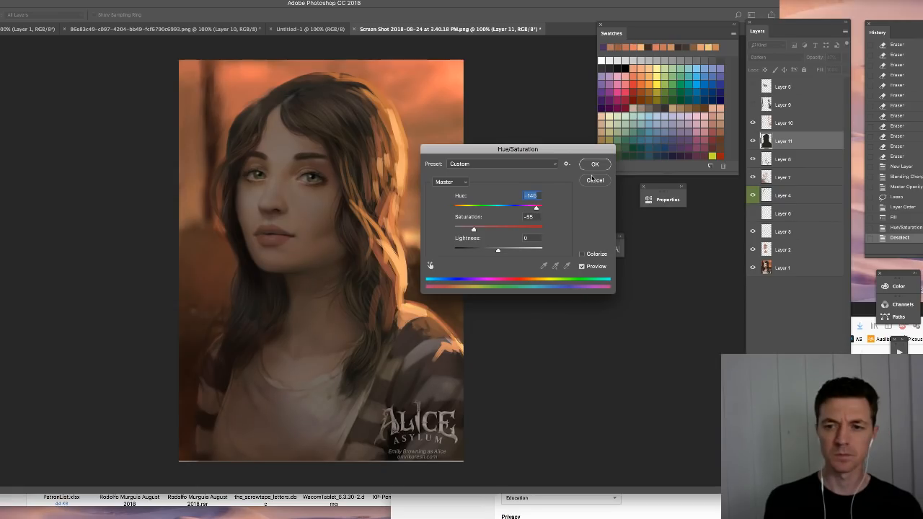
left_click(594, 166)
- Compare the portrait with and without the figure's darkening layer and set that layer's opacity to 36%
left_click(753, 142)
left_click(753, 142)
left_click(846, 57)
left_click_drag(815, 70, 818, 69)
left_click(787, 147)
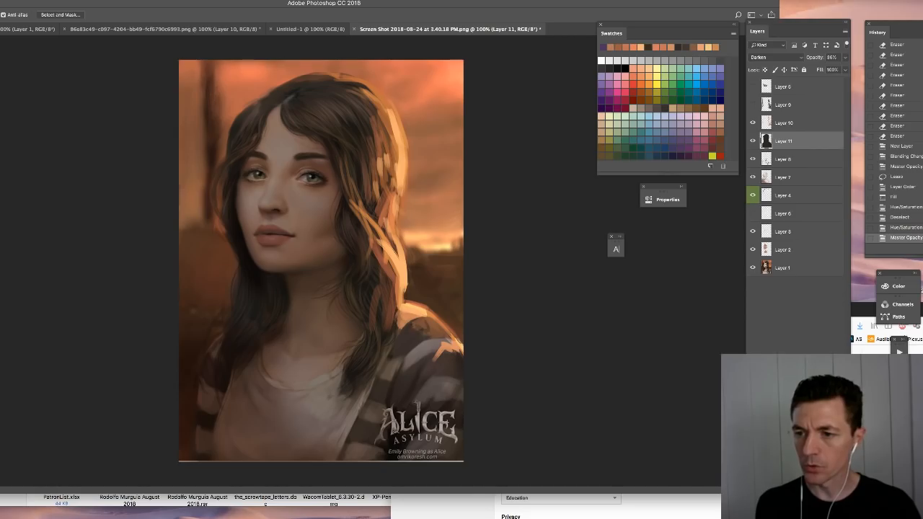
- Select the background by inverting the outline of Layer 11, and add a Linear Dodge (Add) layer at 36% opacity
left_click(764, 143, "super")
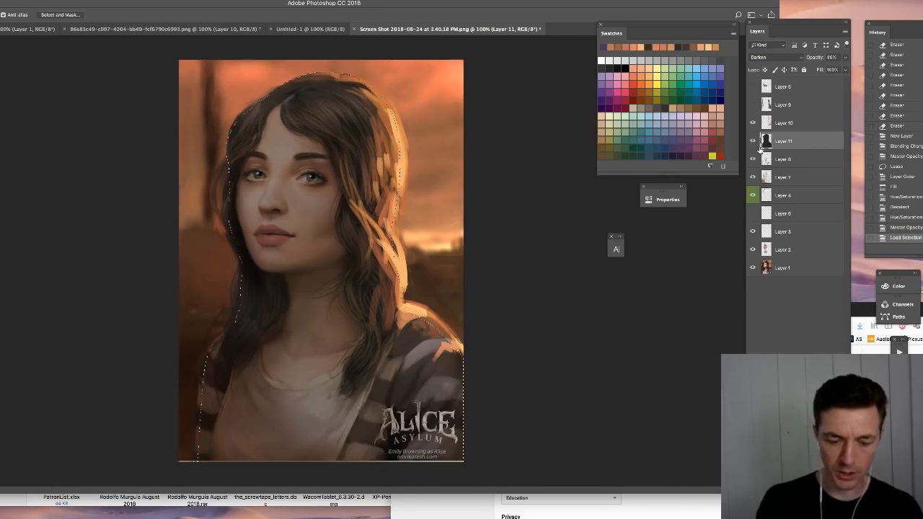
key("super+shift+i")
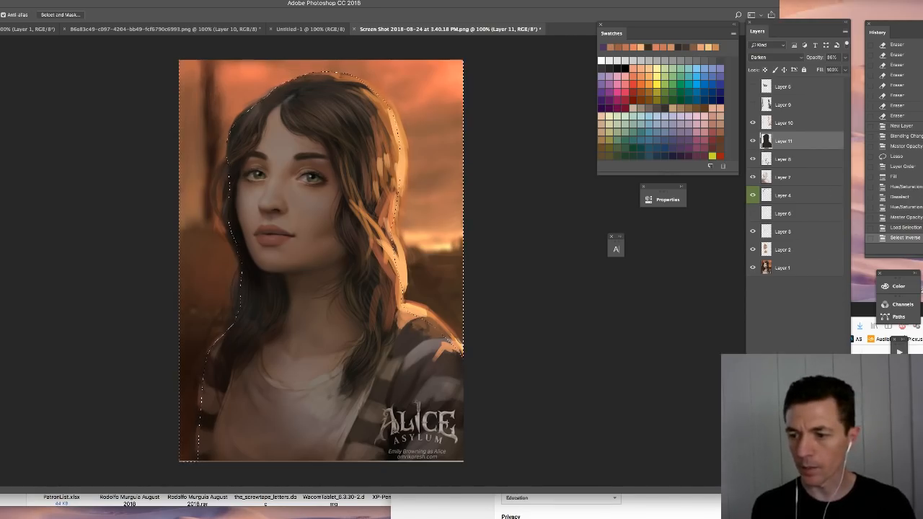
key("super+shift+alt+n")
left_click(763, 57)
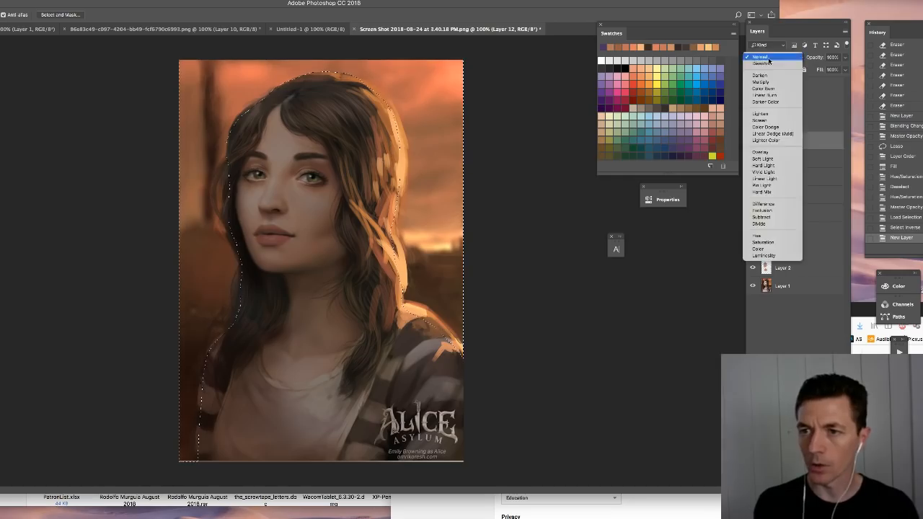
left_click(773, 134)
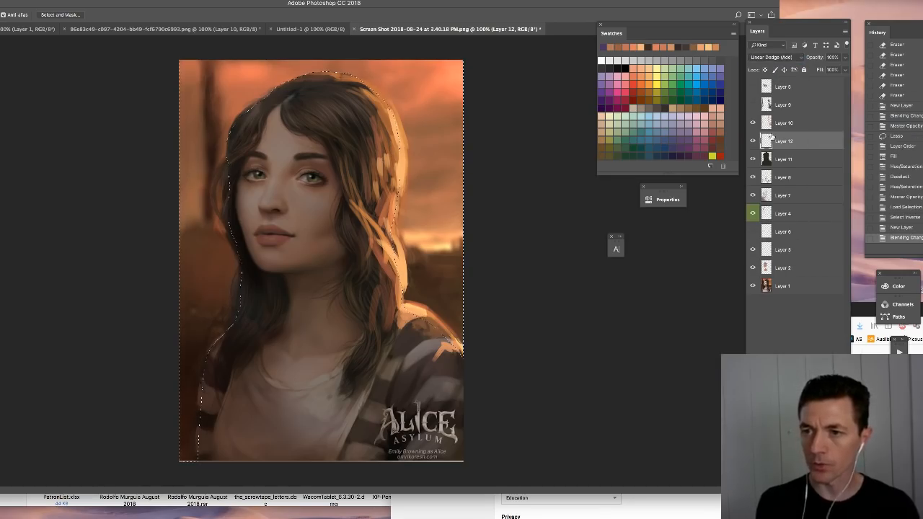
left_click(844, 57)
left_click(819, 69)
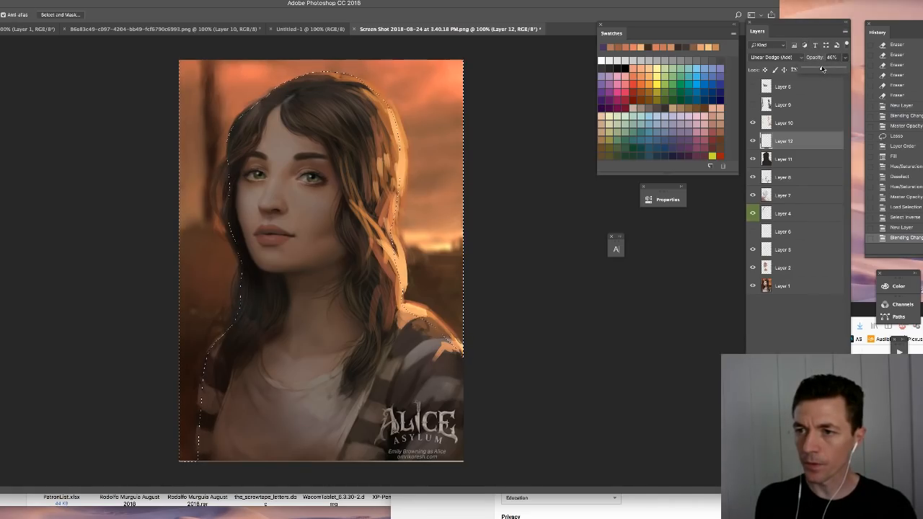
left_click_drag(822, 70, 817, 70)
- Brush a soft warm glow over the background right of the hair and shoulder, and move the glow layer above Layer 10
key("super+h")
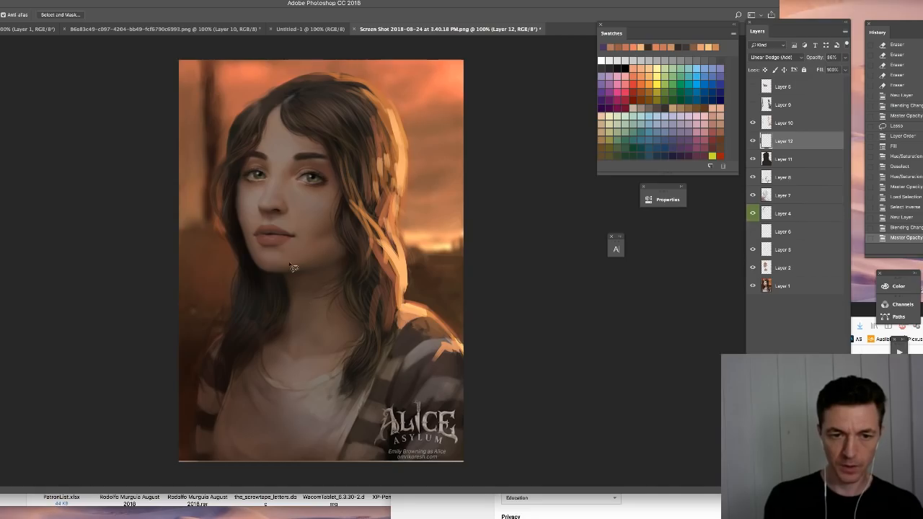
key("b")
right_click(292, 270)
left_click(514, 186)
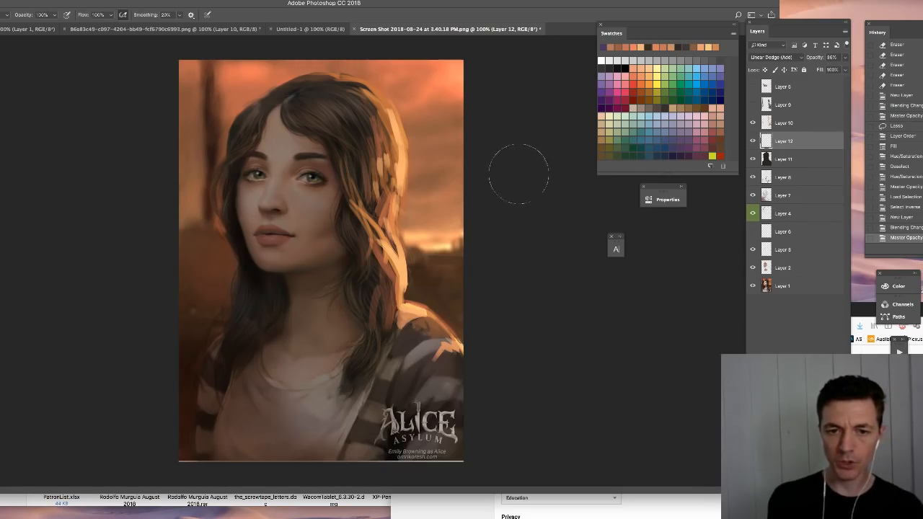
left_click(412, 214, "alt")
mouse_move(424, 235)
left_mouse_down()
mouse_move(425, 277)
mouse_move(459, 348)
left_mouse_up()
key("ctrl+bracketright")
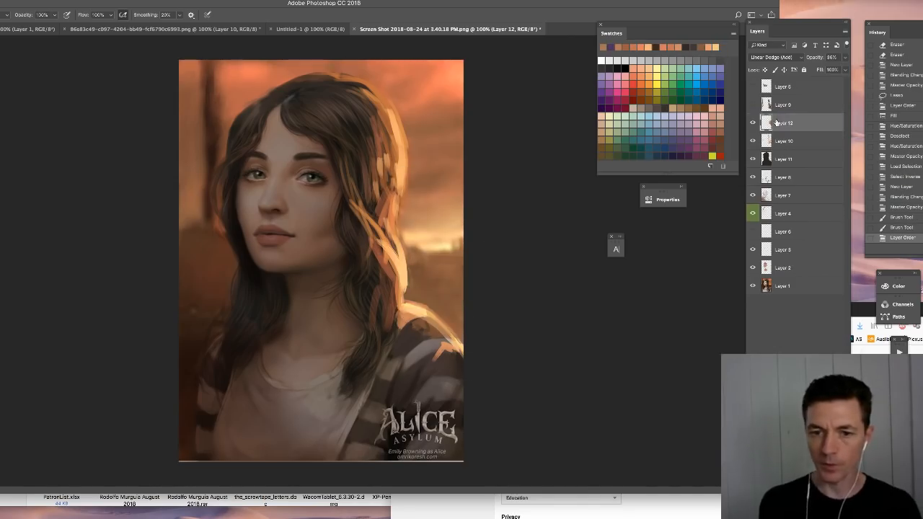
- Brush more warm glow on Layer 12 along the background left of the figure and over the sky right of the hair
left_click_drag(165, 245, 163, 450)
mouse_move(203, 287)
left_mouse_down()
mouse_move(204, 166)
mouse_move(209, 323)
left_mouse_up()
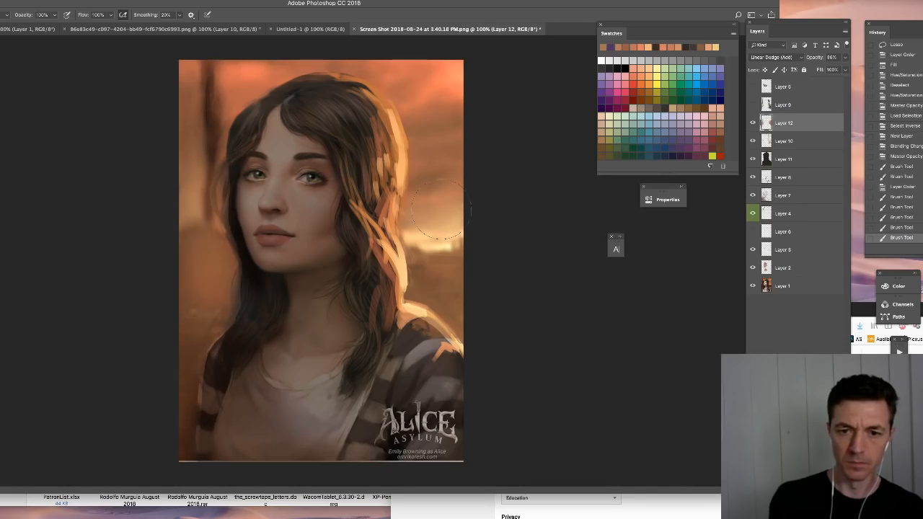
mouse_move(425, 253)
left_mouse_down()
mouse_move(423, 162)
mouse_move(427, 216)
left_mouse_up()
left_click_drag(429, 216, 429, 162)
left_click_drag(431, 163, 434, 220)
mouse_move(436, 216)
left_mouse_down()
mouse_move(437, 166)
mouse_move(443, 231)
left_mouse_up()
mouse_move(447, 188)
left_mouse_down()
mouse_move(462, 238)
mouse_move(449, 274)
left_mouse_up()
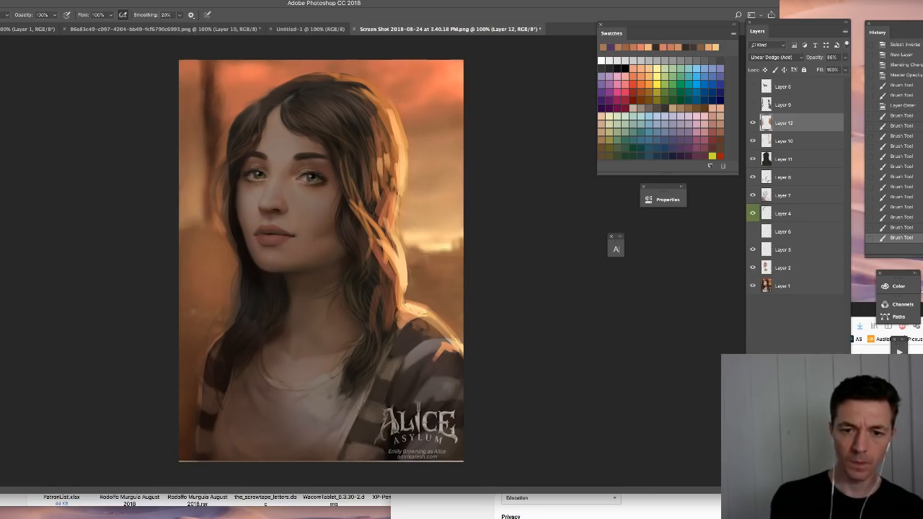
- Erase the Layer 12 glow along the shoulder and hair on the figure's left-hand edge with the Hard Round 19 1 eraser
key("e")
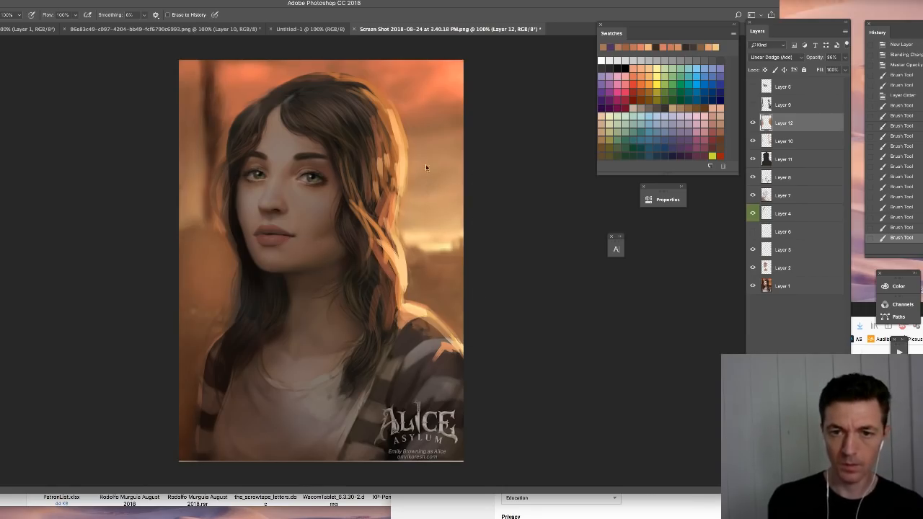
right_click(426, 165)
left_click(654, 307)
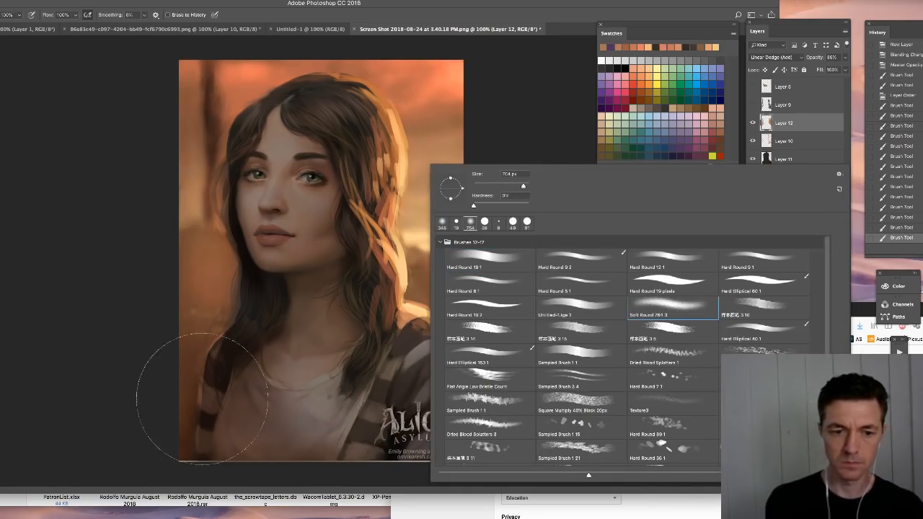
left_click_drag(509, 187, 489, 188)
left_click(478, 264)
left_click(258, 377)
mouse_move(228, 334)
left_mouse_down()
mouse_move(208, 360)
mouse_move(199, 418)
left_mouse_up()
left_click_drag(223, 353, 229, 331)
mouse_move(226, 330)
left_mouse_down()
mouse_move(238, 299)
mouse_move(231, 185)
left_mouse_up()
left_click_drag(230, 194, 221, 165)
- Erase glow along the hair's right edge, undo the last stroke, and switch the eraser to Soft Round 764 3
left_click_drag(411, 209, 398, 140)
left_click_drag(395, 196, 390, 189)
key("super+z")
left_click(907, 227)
right_click(366, 181)
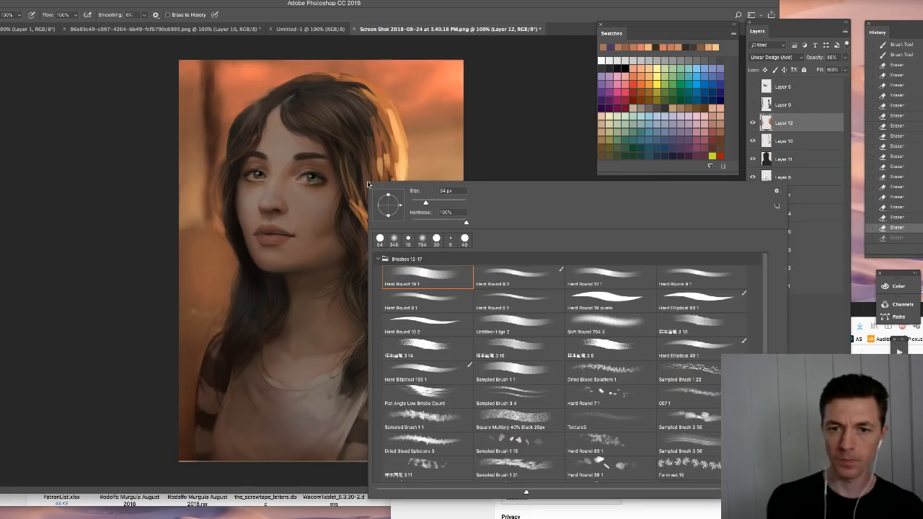
left_click(621, 318)
left_click(527, 106)
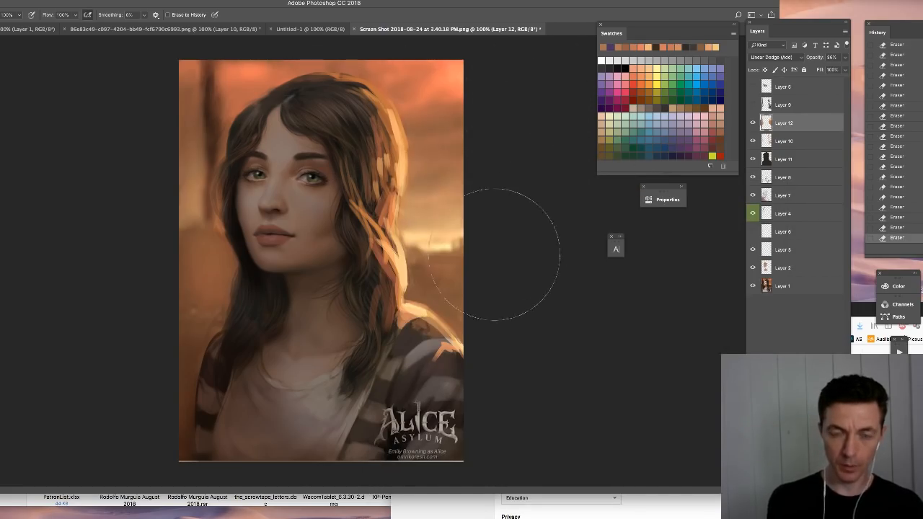
key("m")
left_click_drag(166, 51, 505, 189)
key("ctrl+d")
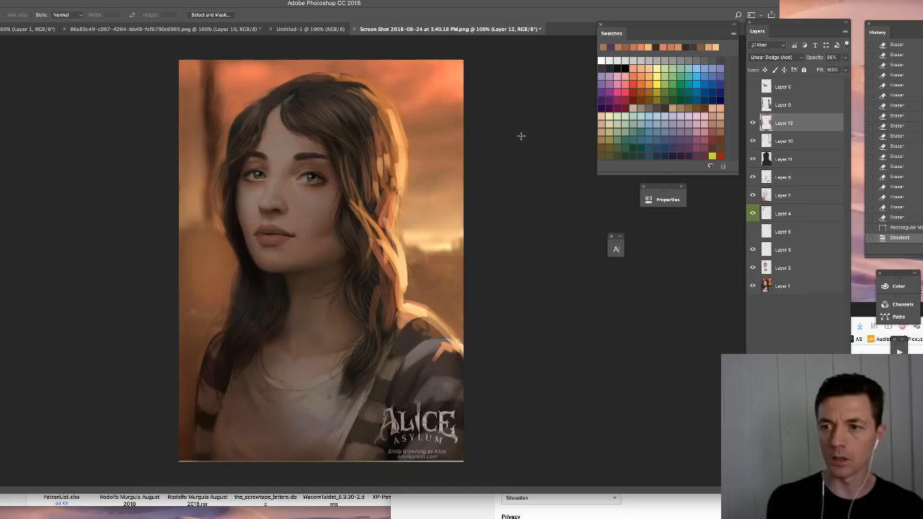
left_click(901, 228)
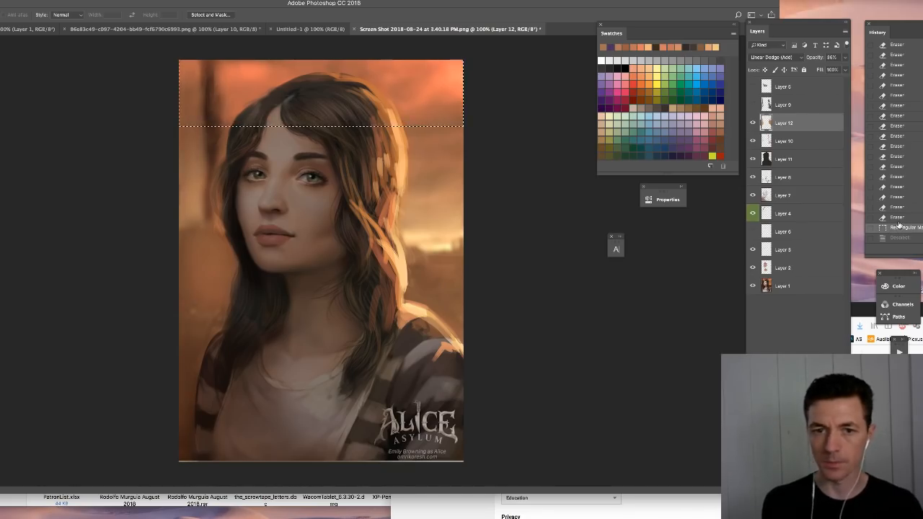
left_click(896, 217)
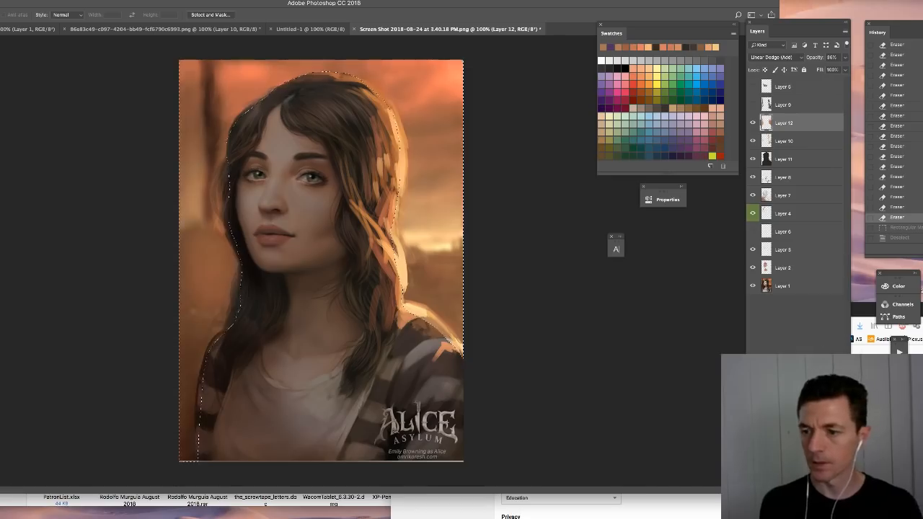
- Add a new layer above Layer 12, set its blending mode to Multiply, and hide the selection outline
key("ctrl+shift+alt+n")
left_click(783, 165)
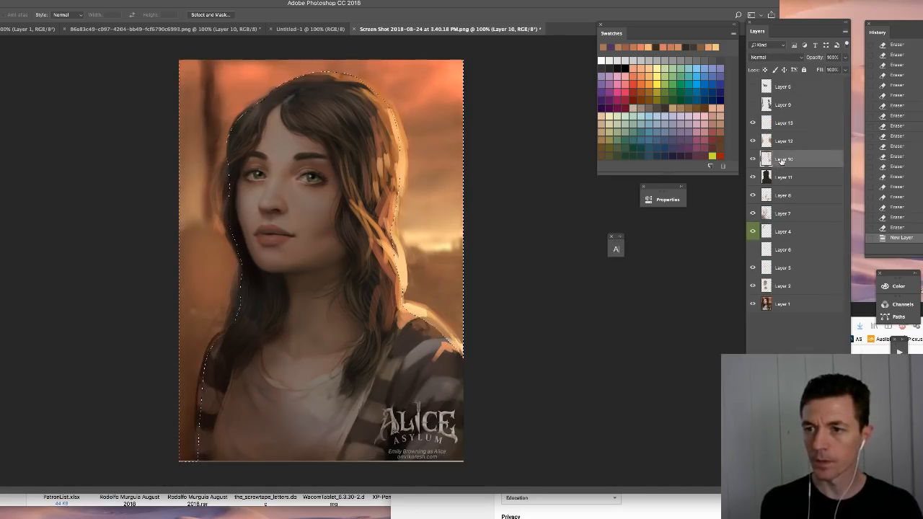
left_click(784, 148)
left_click(782, 182)
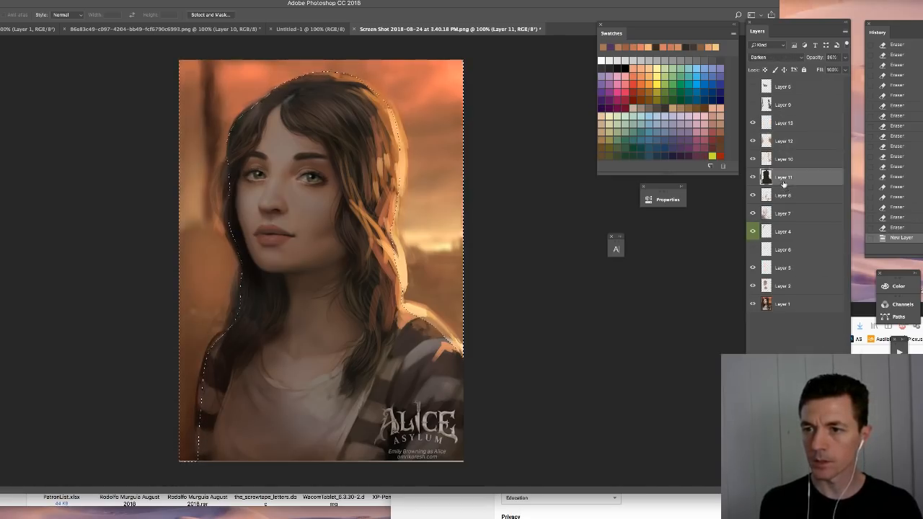
left_click(780, 123)
left_click(760, 58)
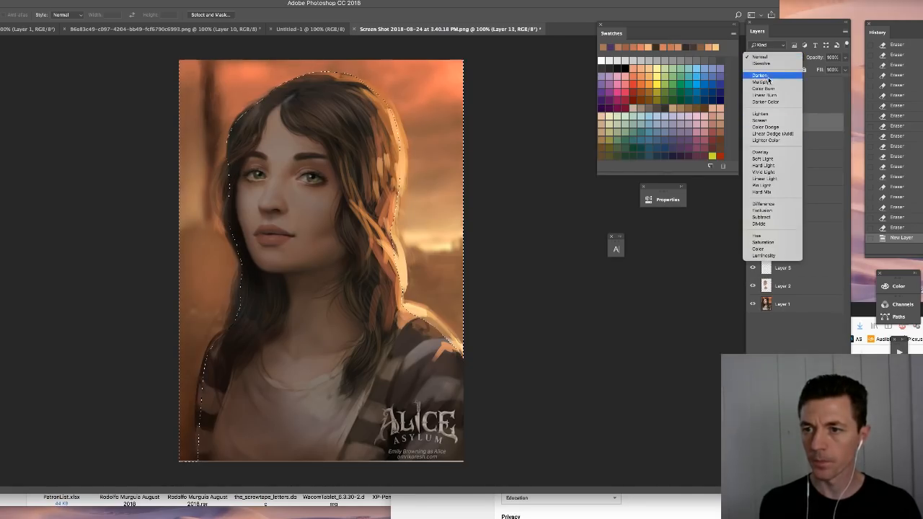
left_click(761, 81)
key("ctrl+d")
- Pick a dark purple swatch and darken the upper background on the Multiply layer with broad horizontal brush strokes
key("b")
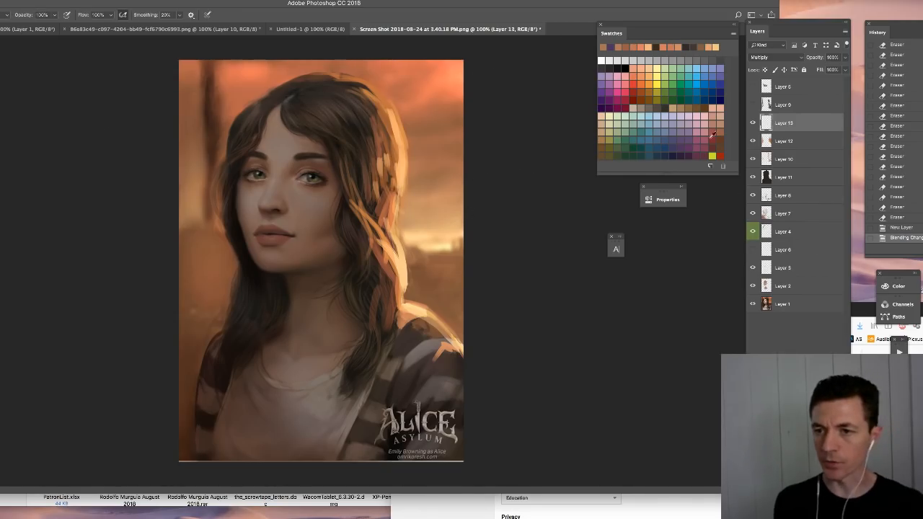
left_click(678, 153)
mouse_move(136, 65)
left_mouse_down()
mouse_move(502, 58)
mouse_move(442, 63)
mouse_move(457, 63)
left_mouse_up()
left_click_drag(90, 92, 466, 94)
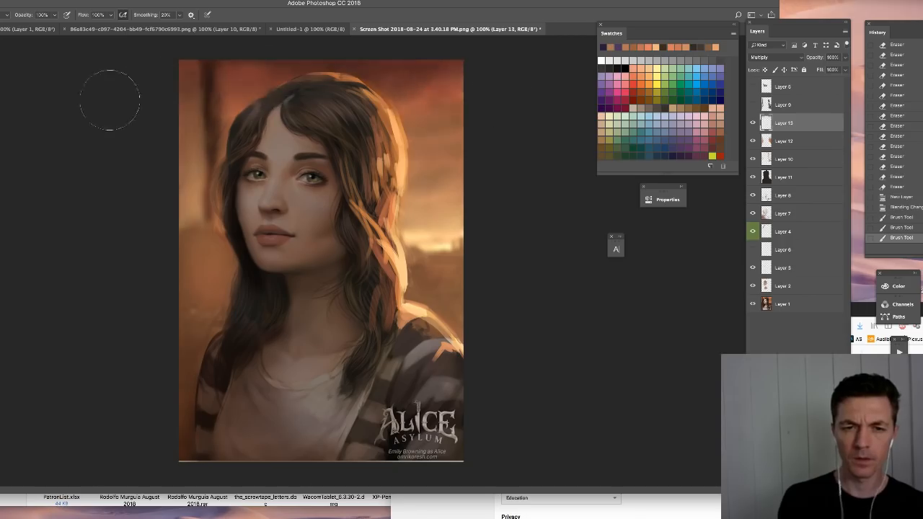
left_click_drag(151, 89, 466, 113)
left_click_drag(155, 115, 458, 126)
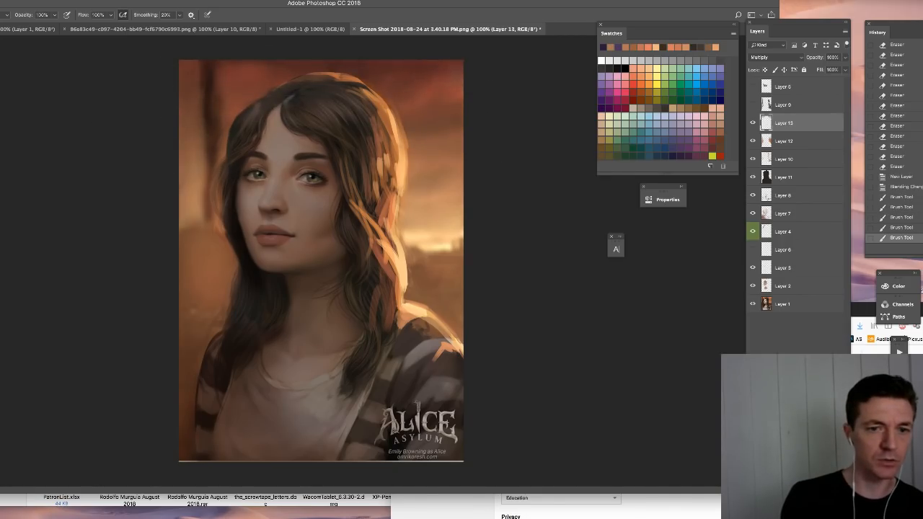
- Set the foreground color to grayish purple 3f3544 and deepen the upper background with more wide horizontal strokes
key("n")
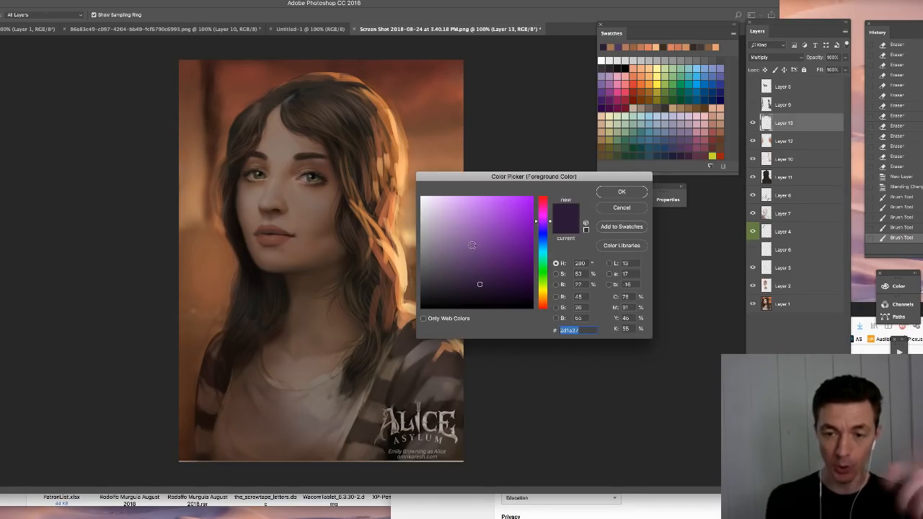
left_click(446, 279)
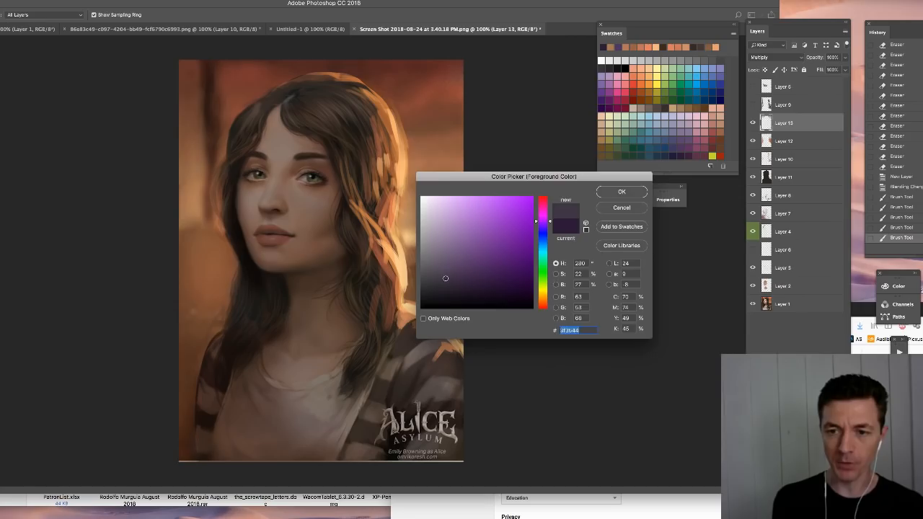
left_click(616, 193)
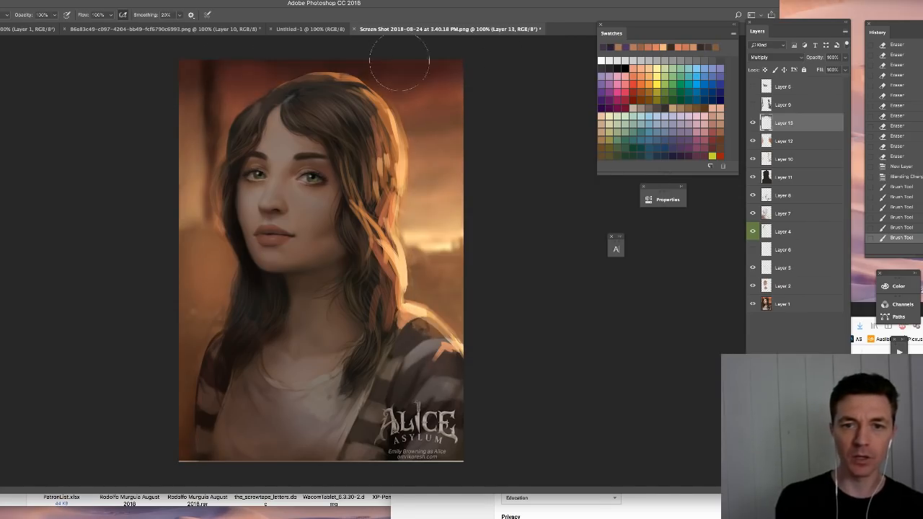
left_click_drag(130, 72, 546, 91)
mouse_move(134, 93)
left_mouse_down()
mouse_move(381, 70)
mouse_move(516, 108)
left_mouse_up()
left_click_drag(140, 118, 489, 119)
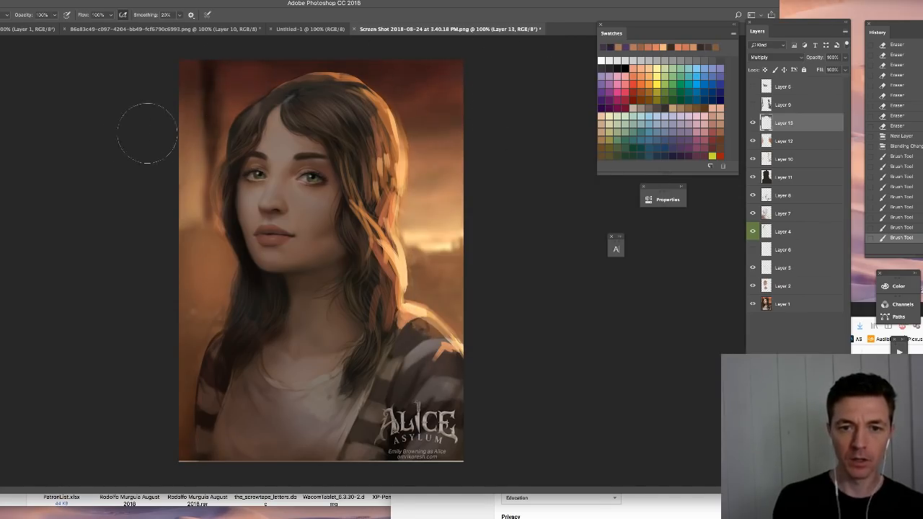
left_click_drag(147, 133, 491, 153)
left_click_drag(162, 147, 541, 146)
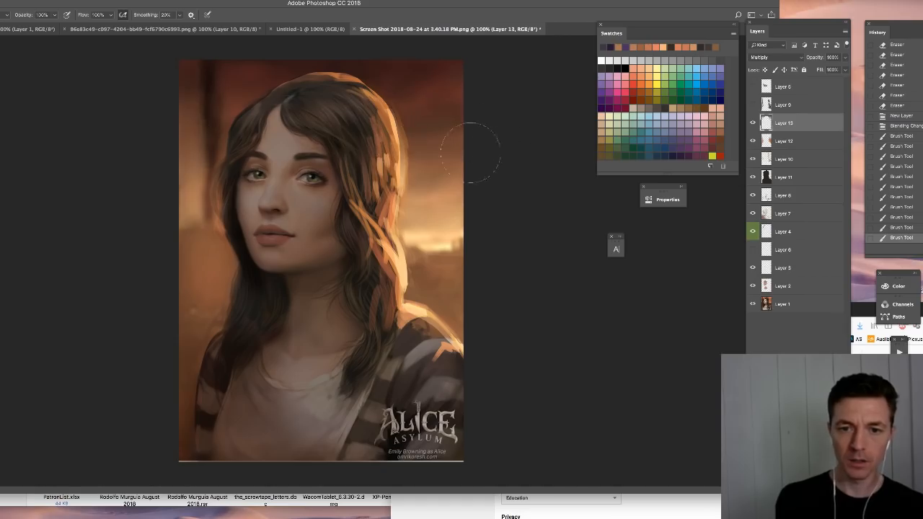
mouse_move(197, 100)
left_mouse_down()
mouse_move(495, 121)
mouse_move(475, 85)
left_mouse_up()
left_click_drag(209, 78, 583, 61)
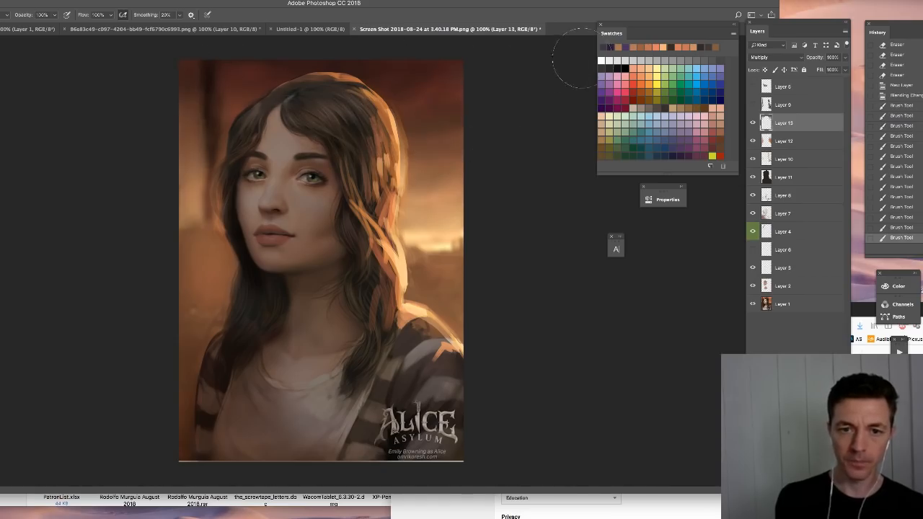
- Soften the lower edge of the darkened sky with the eraser, including the area right of the hair
key("e")
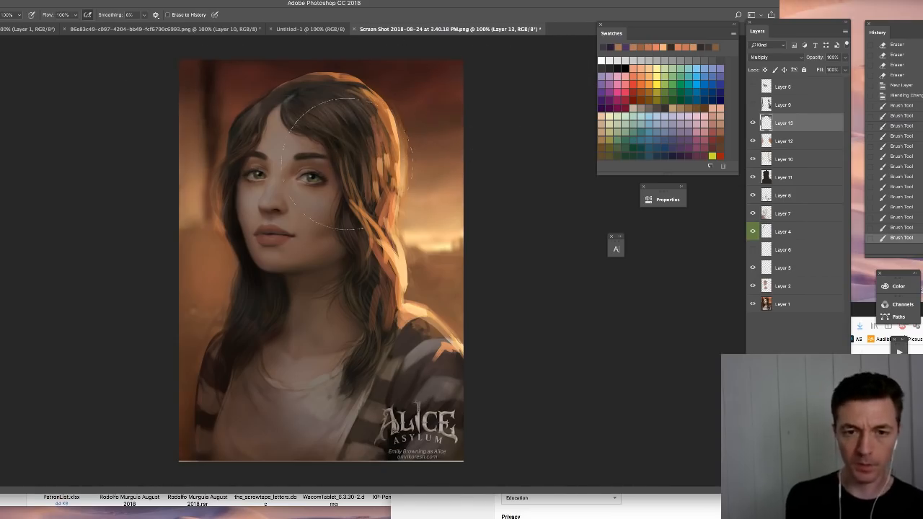
left_click_drag(166, 144, 505, 148)
left_click_drag(415, 133, 426, 101)
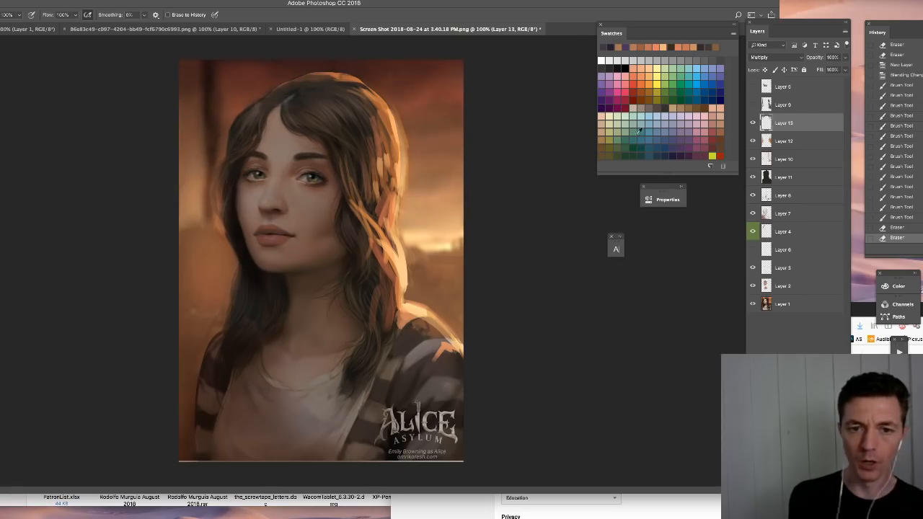
- Prepare Layer 12 for glow touch-ups with an orange color and the Hard Round 19 1 brush, undoing the last stroke
key("b")
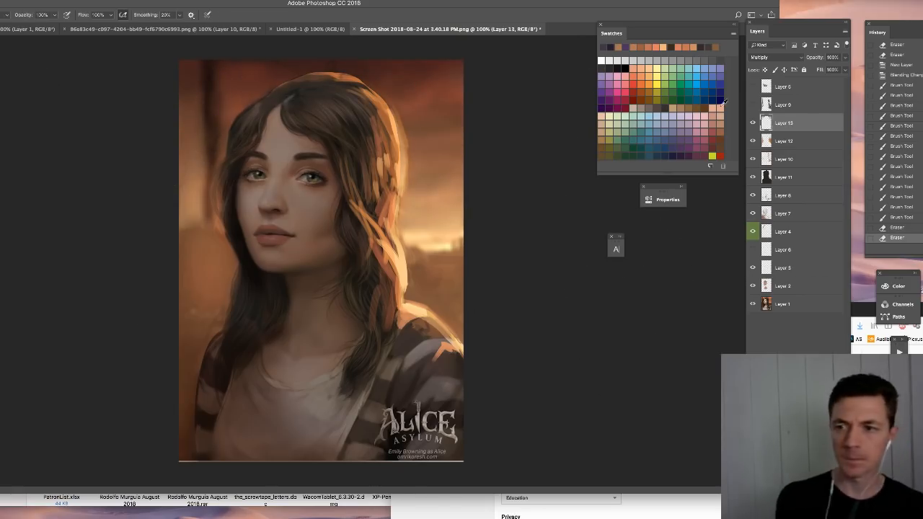
left_click(771, 143)
left_click(753, 142)
left_click(753, 142)
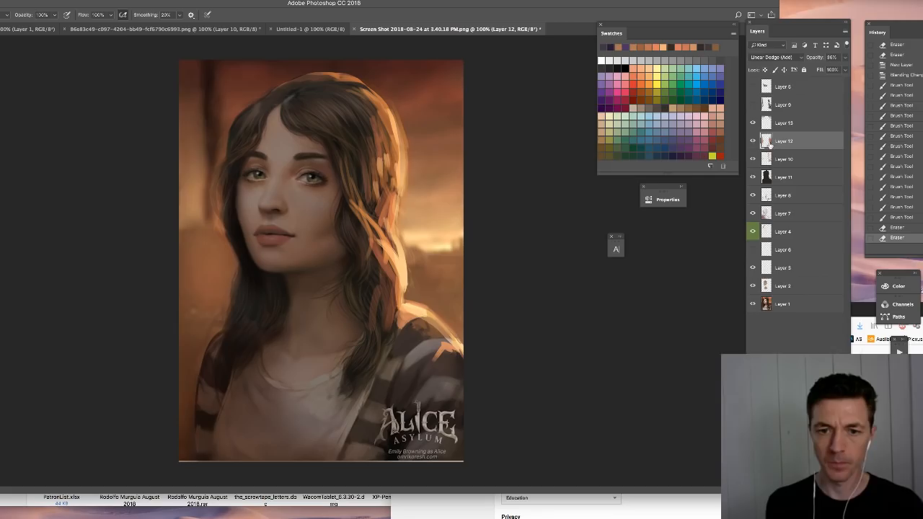
left_click(644, 80)
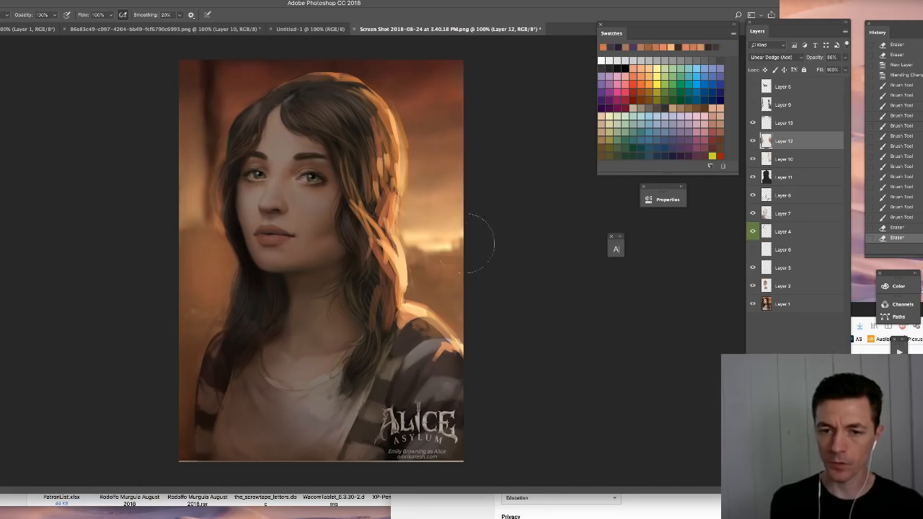
right_click(496, 308)
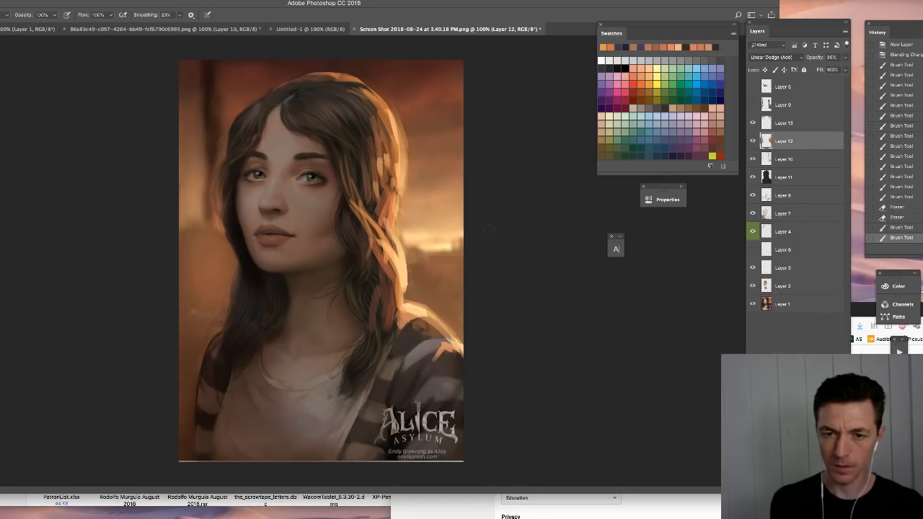
left_click_drag(436, 357, 453, 343)
key("super+z")
- Add a new layer above Layer 13 and paint bright cloud highlights at the horizon right of the hair
left_click(781, 126)
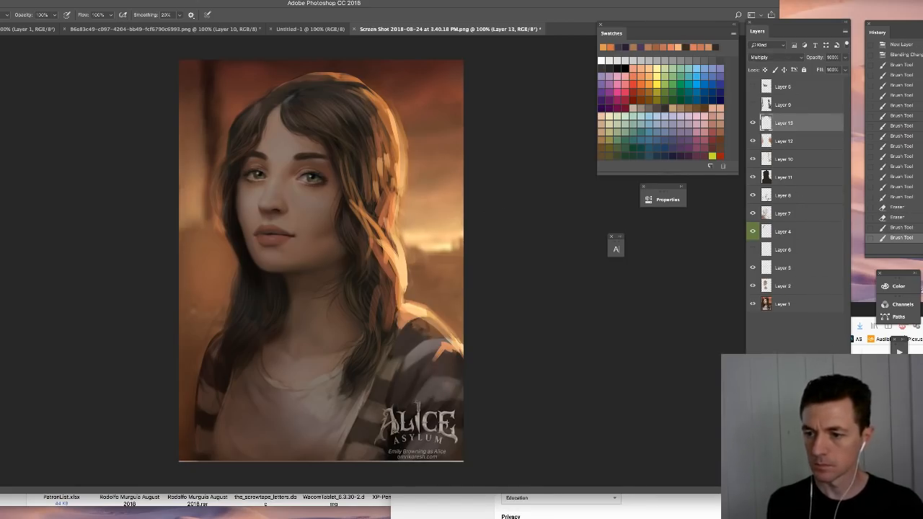
key("super+shift+alt+n")
left_click_drag(417, 242, 450, 245)
mouse_move(447, 247)
left_mouse_down()
mouse_move(419, 245)
mouse_move(436, 228)
mouse_move(410, 244)
left_mouse_up()
left_click_drag(408, 239, 402, 224)
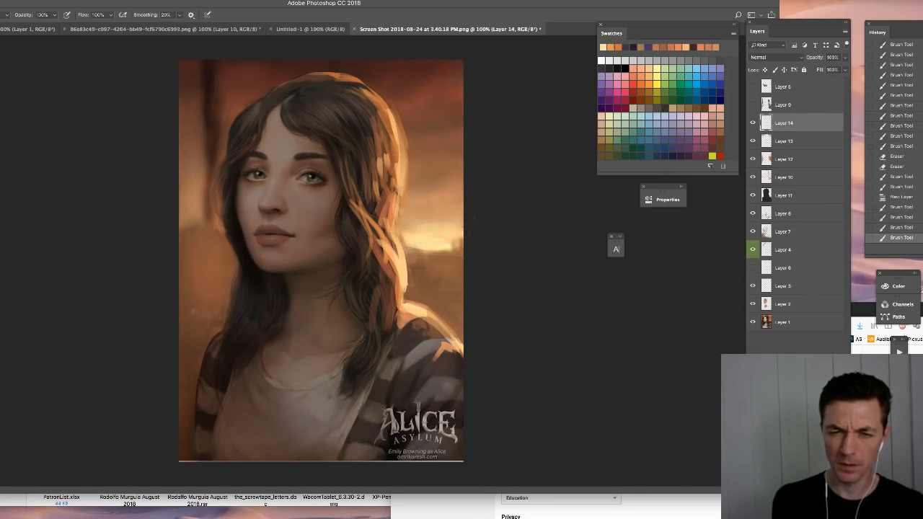
- Adjust the brush size and paint small bright highlights on the horizon left of the hair on Layer 14
right_click(214, 230)
left_click_drag(264, 251, 268, 250)
left_click(434, 217, "alt")
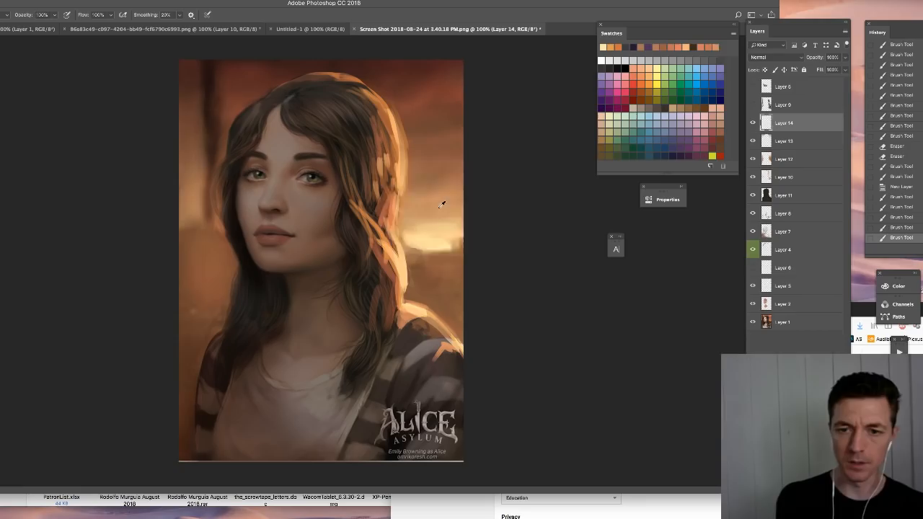
left_click_drag(184, 218, 205, 233)
left_click_drag(193, 232, 218, 237)
mouse_move(199, 235)
left_mouse_down()
mouse_move(221, 230)
mouse_move(184, 224)
left_mouse_up()
mouse_move(190, 222)
left_mouse_down()
mouse_move(180, 209)
mouse_move(183, 216)
left_mouse_up()
left_click_drag(186, 218, 180, 210)
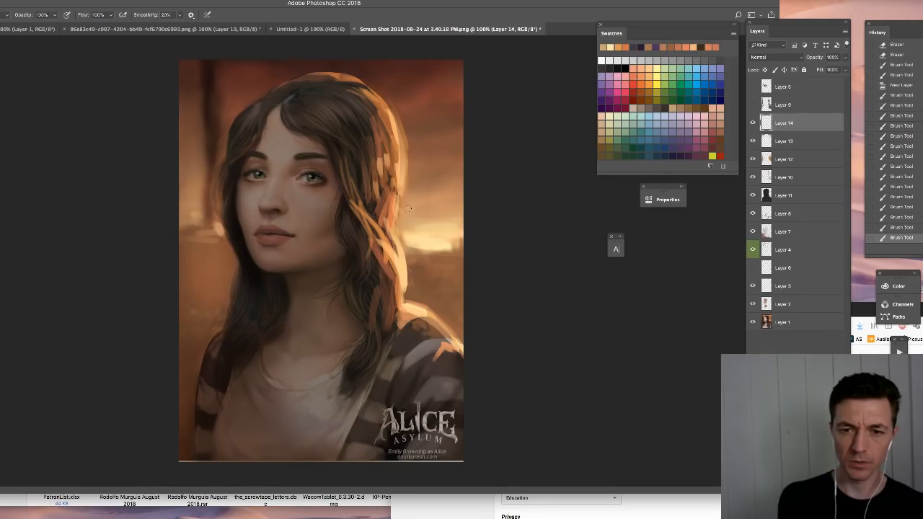
- Paint short touch-up strokes along the hair's glowing right edge and color-label Layer 14 green
left_click_drag(398, 189, 394, 205)
left_click_drag(396, 194, 391, 213)
left_click_drag(396, 199, 393, 219)
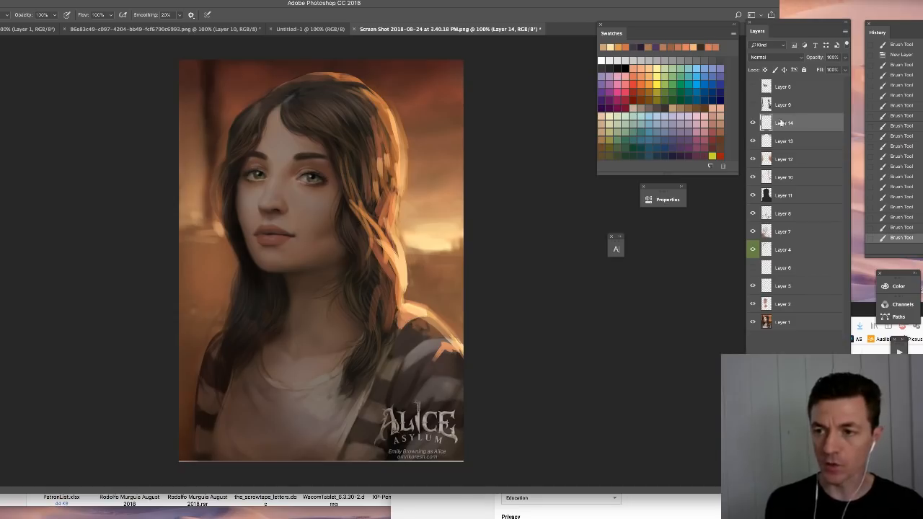
right_click(752, 123)
left_click(783, 183)
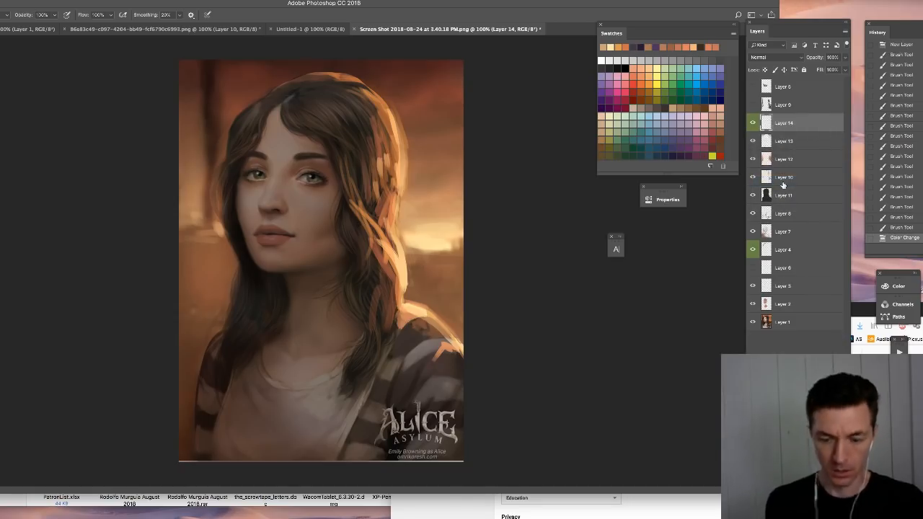
- Pick a small Hard Round brush and dab dark touch-ups on the pupil of the viewer's right eye on Layer 14
key("ctrl+plus")
key("ctrl+plus")
left_click_drag(230, 111, 368, 385)
key("ctrl+plus")
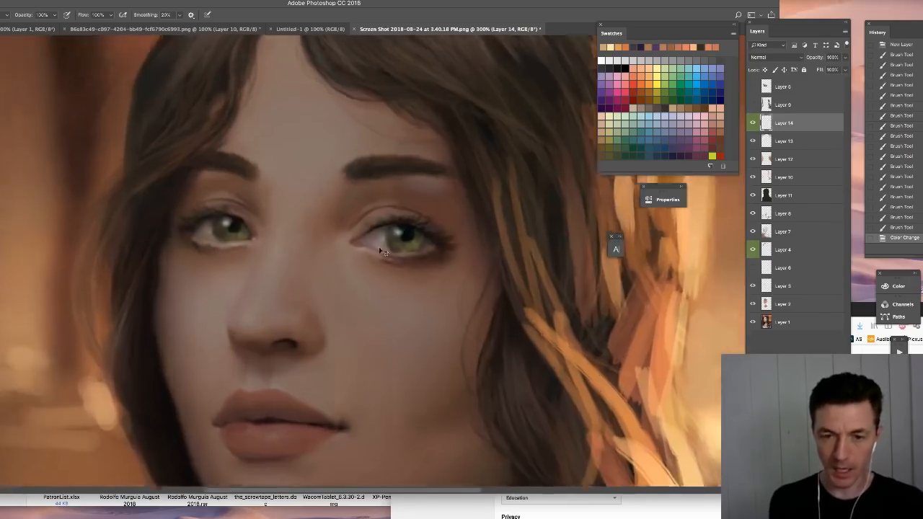
right_click(396, 235)
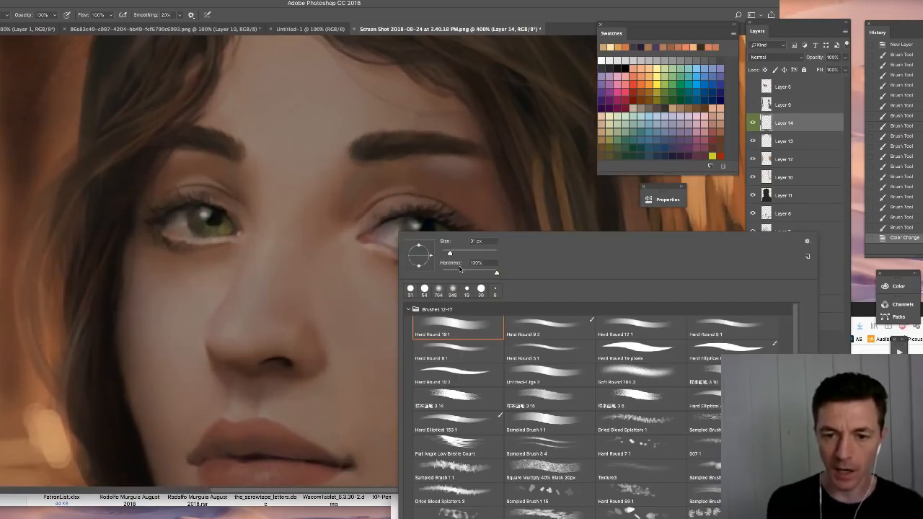
double_click(523, 349)
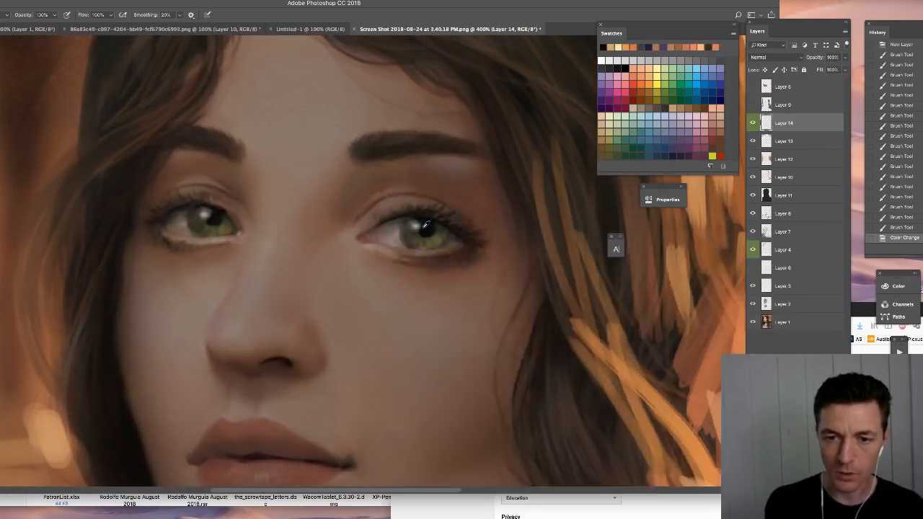
left_click(420, 224)
left_click(421, 225)
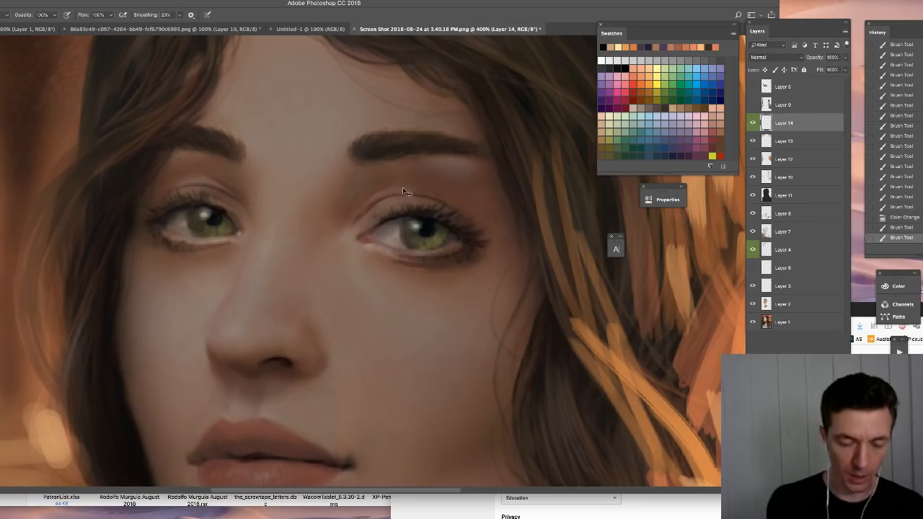
key("super+d")
left_click(421, 225)
left_click(422, 227)
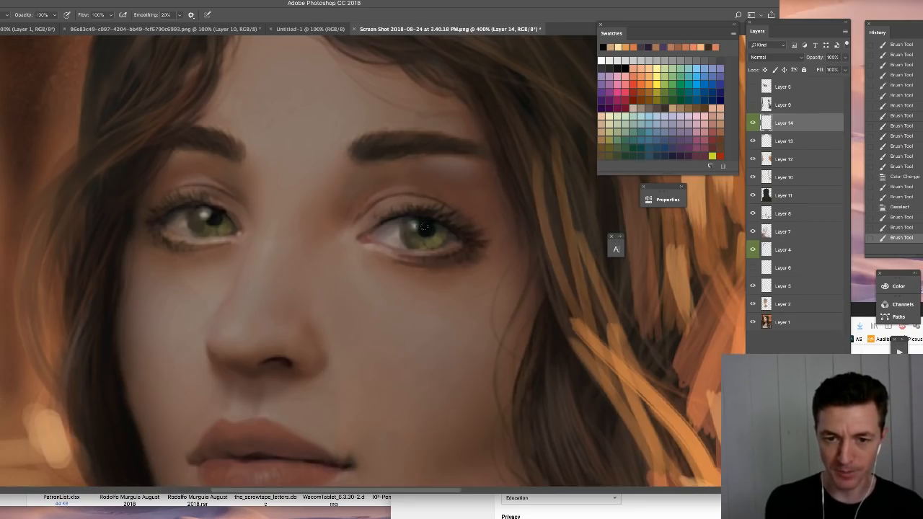
- Refine the pupil edge and the upper iris of the viewer's right eye with short, small brush strokes
left_click(420, 226)
left_click(412, 234, "alt")
left_click_drag(415, 223, 416, 231)
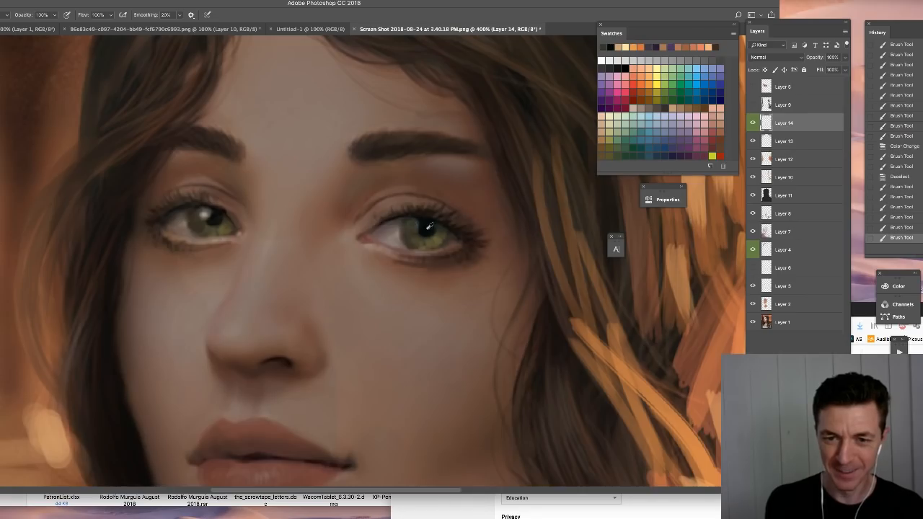
left_click(427, 229, "alt")
left_click(421, 223)
left_click(421, 225)
left_click(421, 226)
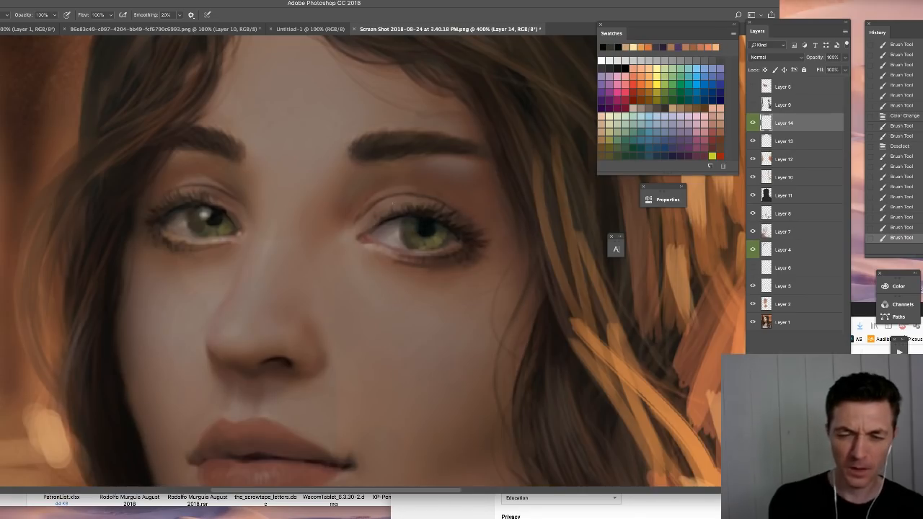
left_click(423, 227)
left_click(407, 220)
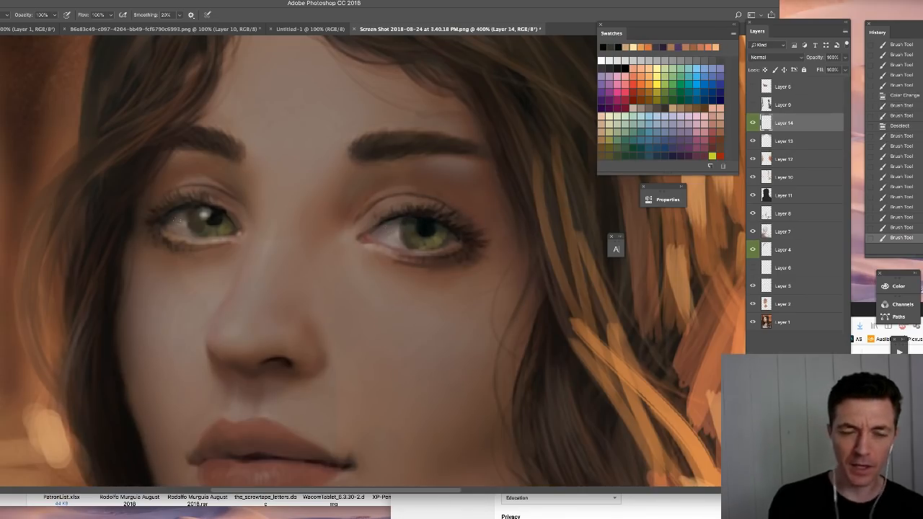
- Darken the pupil and upper iris of the viewer's left eye with small brush strokes
mouse_move(210, 212)
left_mouse_down()
mouse_move(201, 224)
mouse_move(201, 215)
mouse_move(219, 218)
left_mouse_up()
left_click(210, 213)
left_click(200, 214)
left_click(199, 221, "alt")
left_click(200, 220, "alt")
scroll(444, 233, "down", 4)
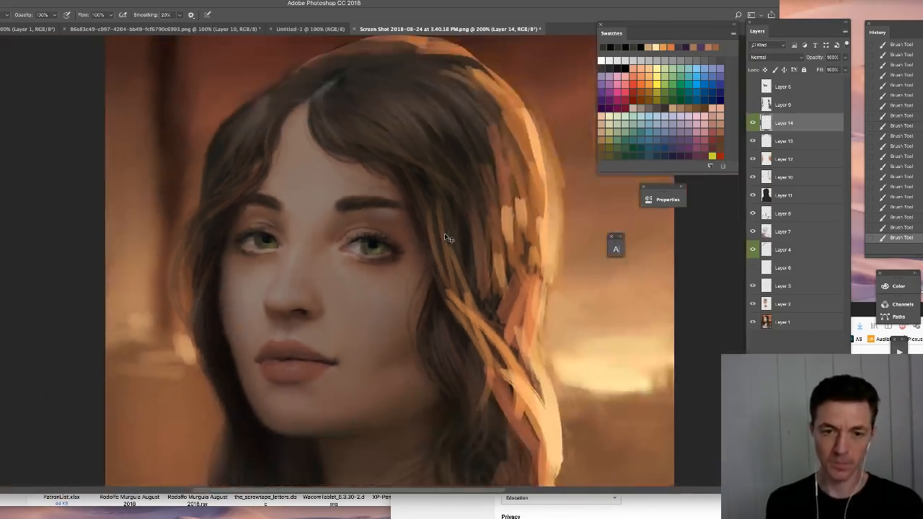
- Switch to a 5 px hard round brush and add light tan touch-ups to the eyes
scroll(457, 236, "up", 4)
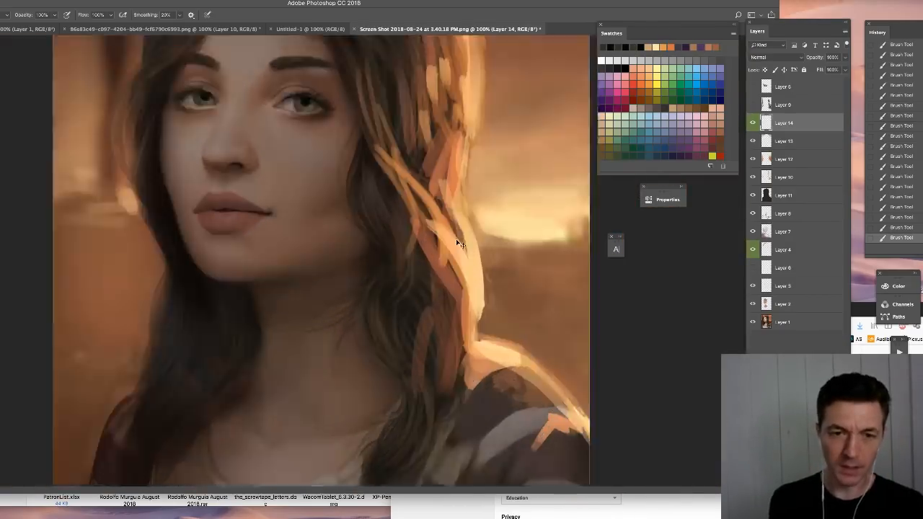
left_click_drag(245, 156, 331, 352)
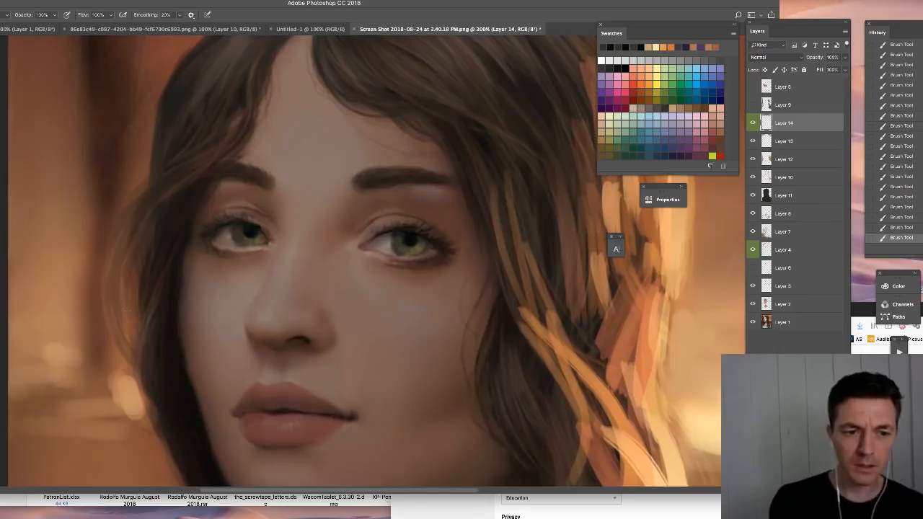
left_click(42, 328, "alt")
right_click(422, 251)
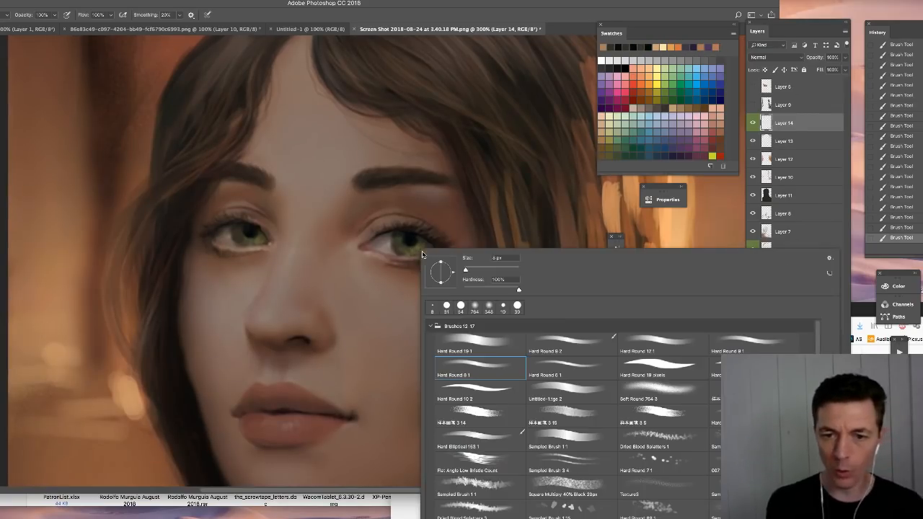
left_click(547, 368)
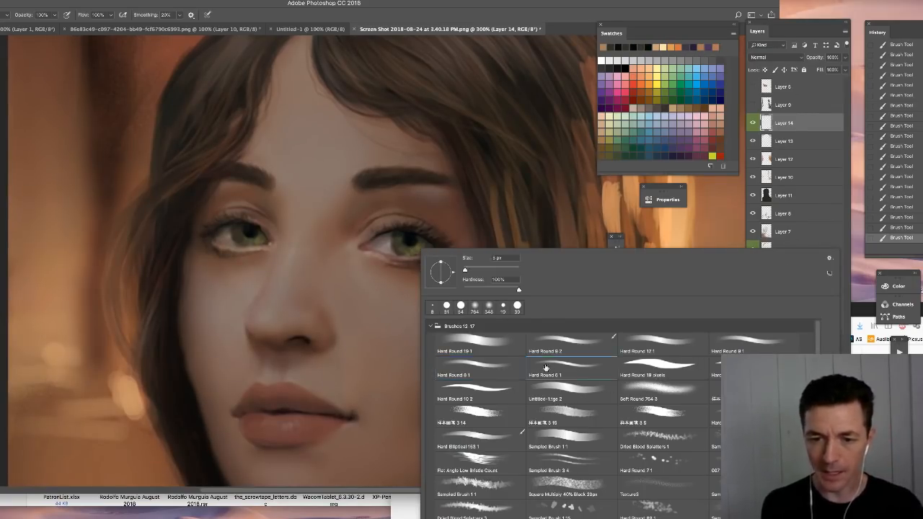
key("Return")
left_click(682, 380, "alt")
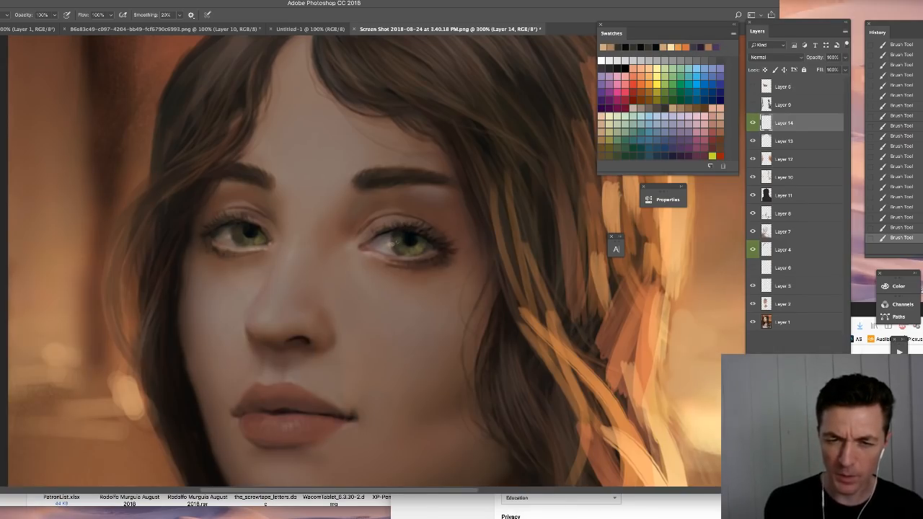
left_click(714, 321, "alt")
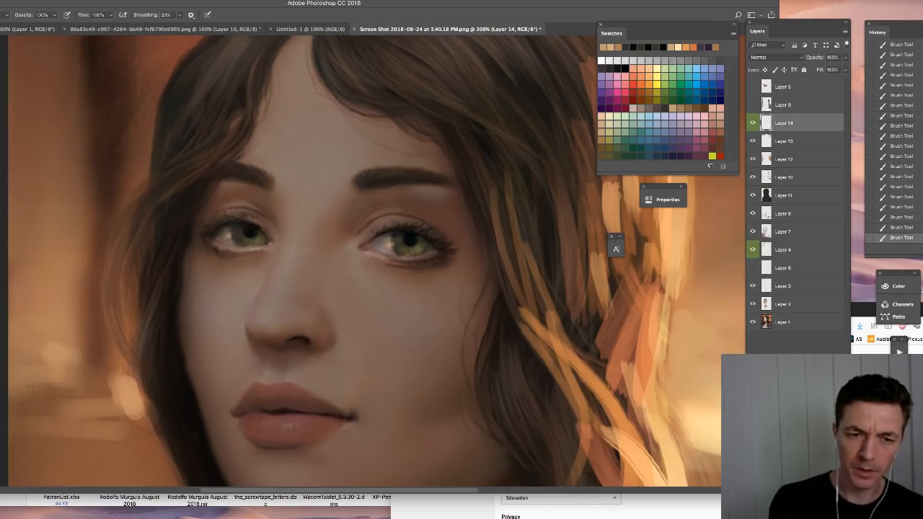
- Hide Layers 14, 13, 12, 10 and 11, toggling Layer 10 to compare the portrait with and without it
key("ctrl+minus")
key("ctrl+minus")
key("ctrl+minus")
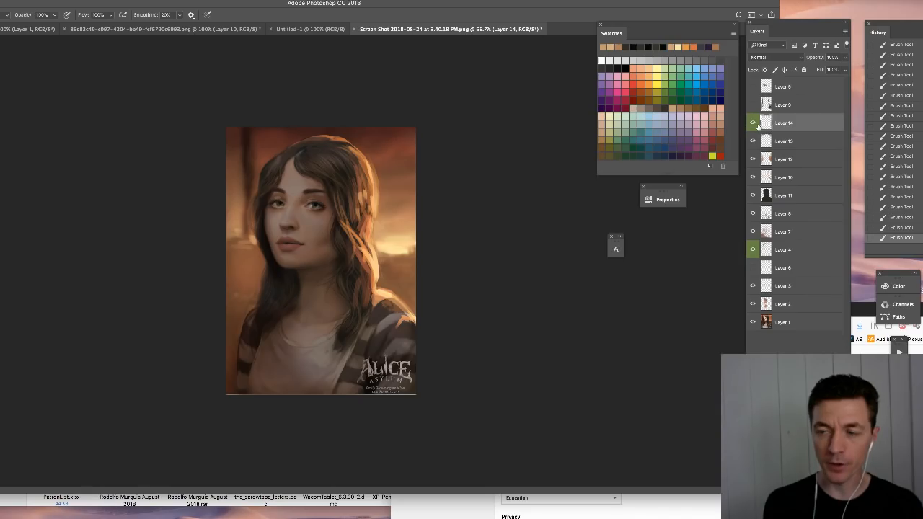
left_click_drag(754, 123, 754, 183)
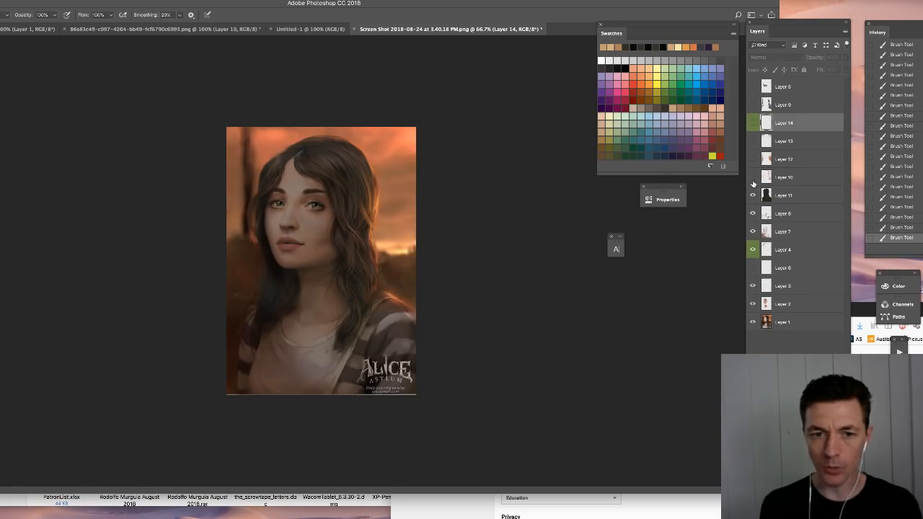
left_click(754, 179)
left_click(754, 180)
left_click(753, 178)
left_click(753, 179)
left_click(754, 197)
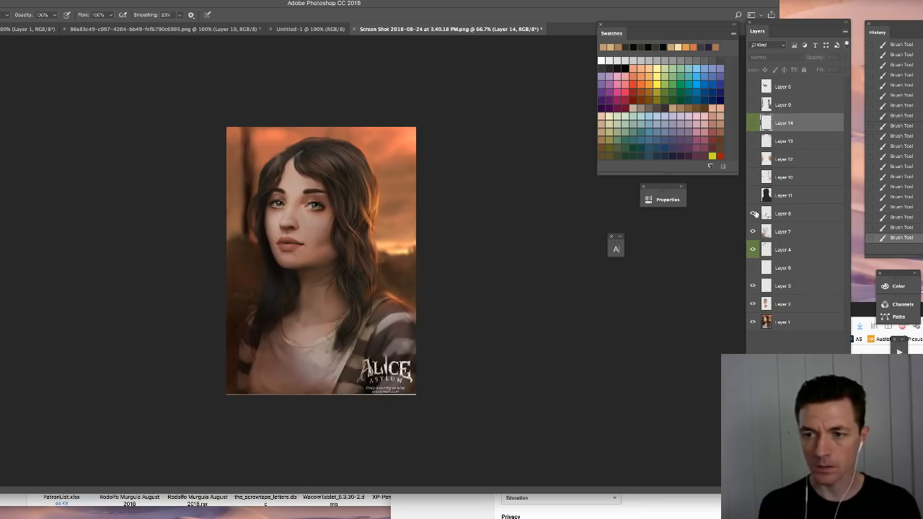
left_click(753, 213)
left_click(753, 213)
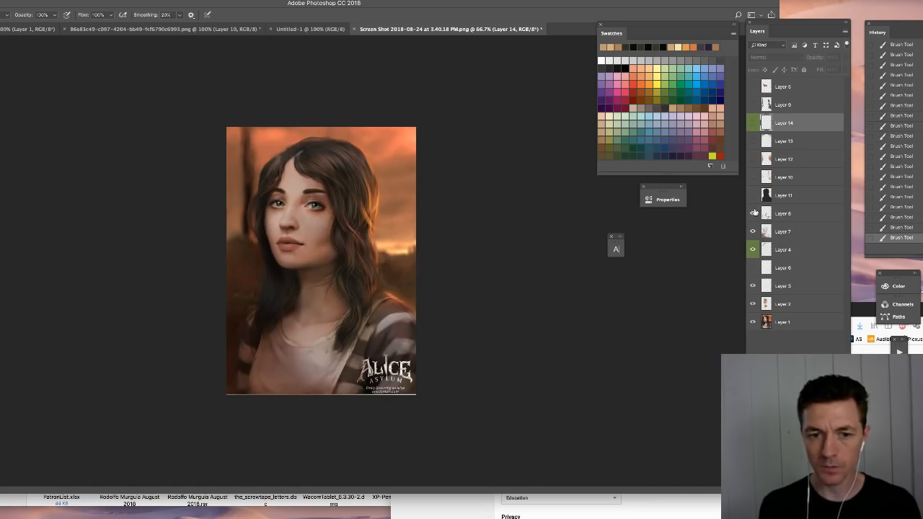
- Show and select Layer 9, compare it on and off, and delete the hidden layer at the top of the stack
left_click(753, 106)
left_click(782, 102)
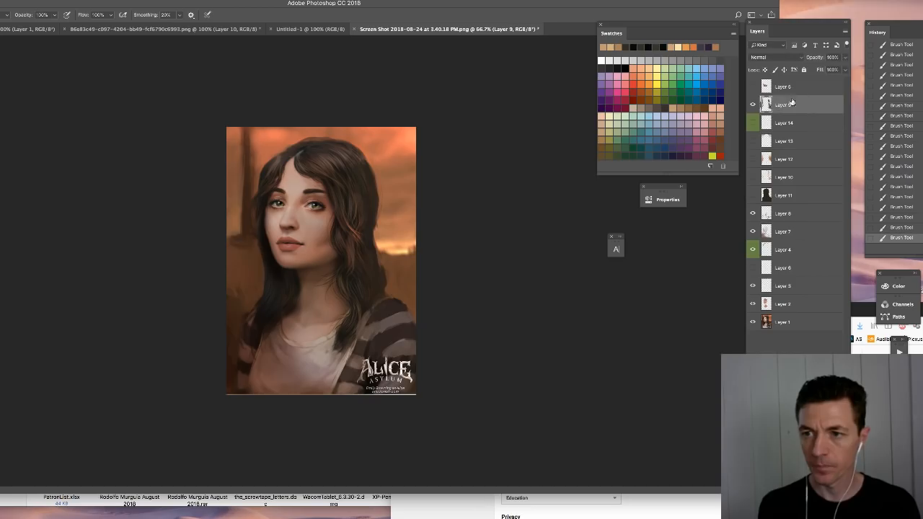
left_click(752, 107)
left_click(753, 105)
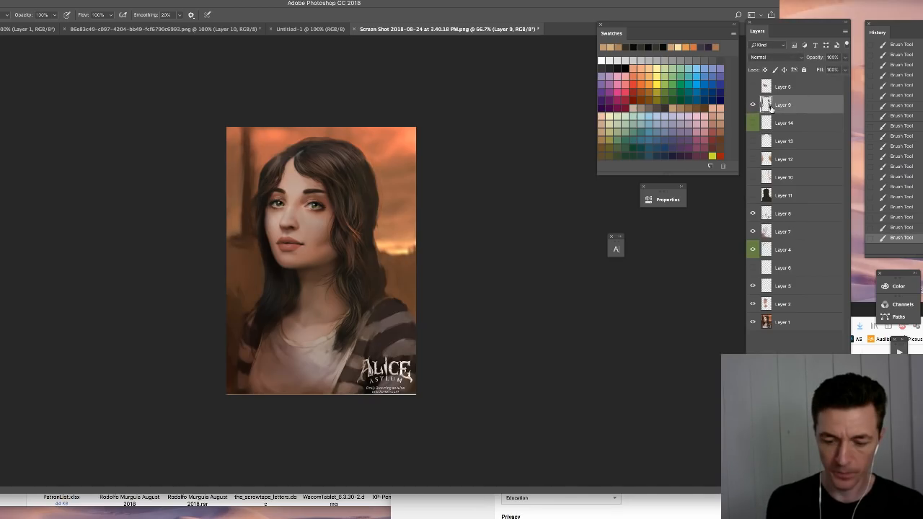
key("super+1")
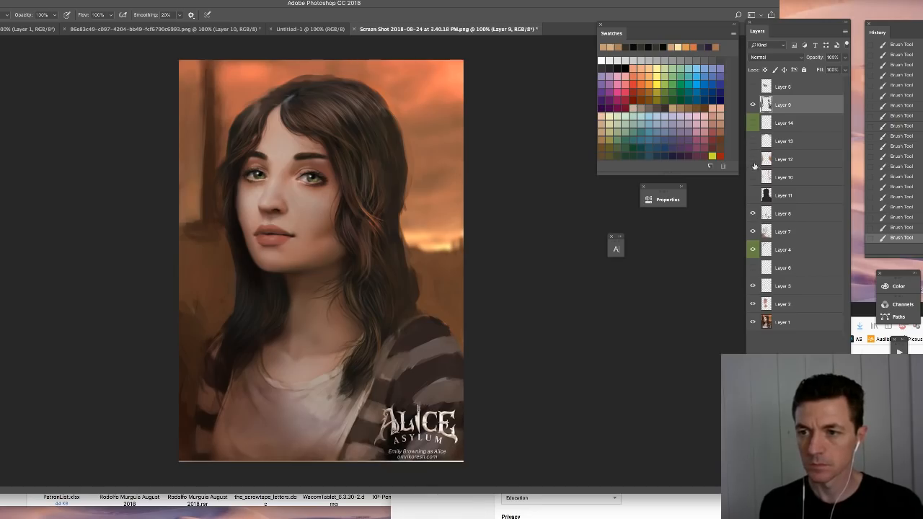
left_click(753, 88)
left_click(753, 88)
left_click_drag(796, 88, 839, 340)
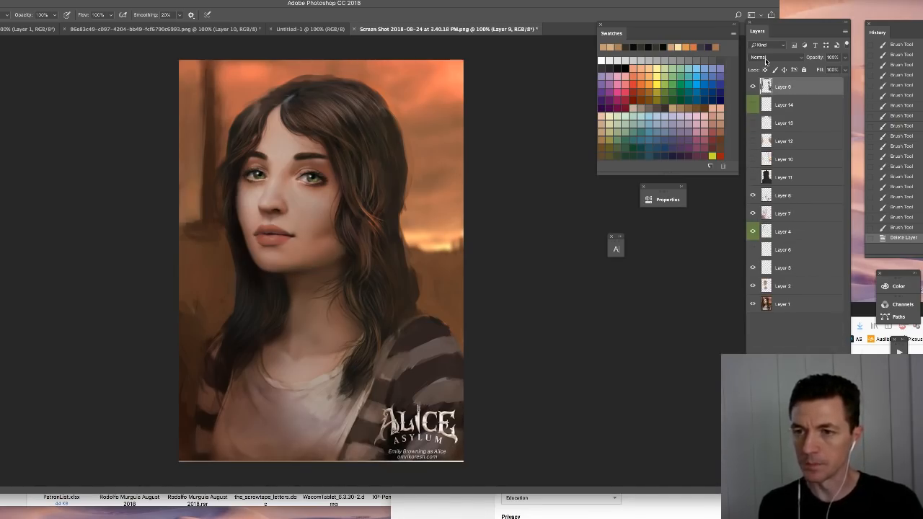
- Toggle the darkening Layer 11 on and off to compare its effect on the portrait
left_click(790, 180)
left_click(753, 177)
left_click(753, 178)
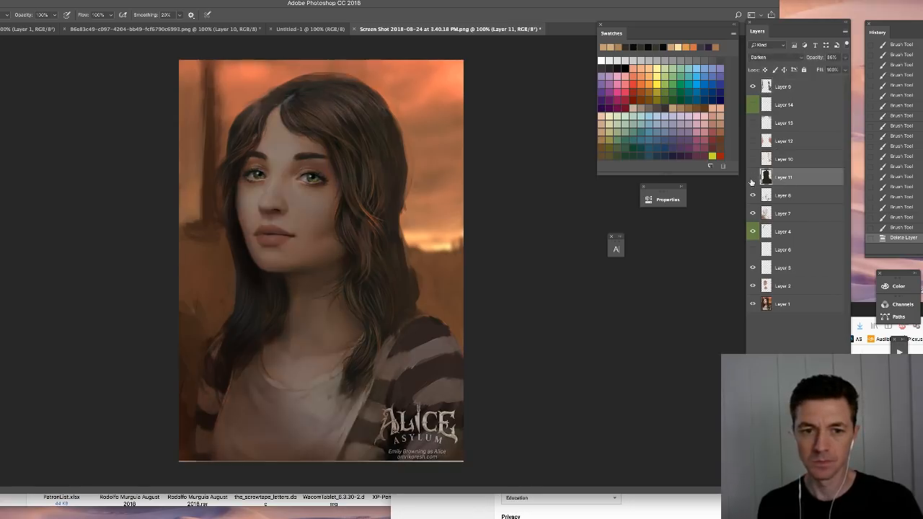
- Paint small touch-ups on the inner corner and lower iris of the viewer's right eye on Layer 9
key("ctrl+plus")
key("ctrl+plus")
left_click_drag(216, 107, 375, 321)
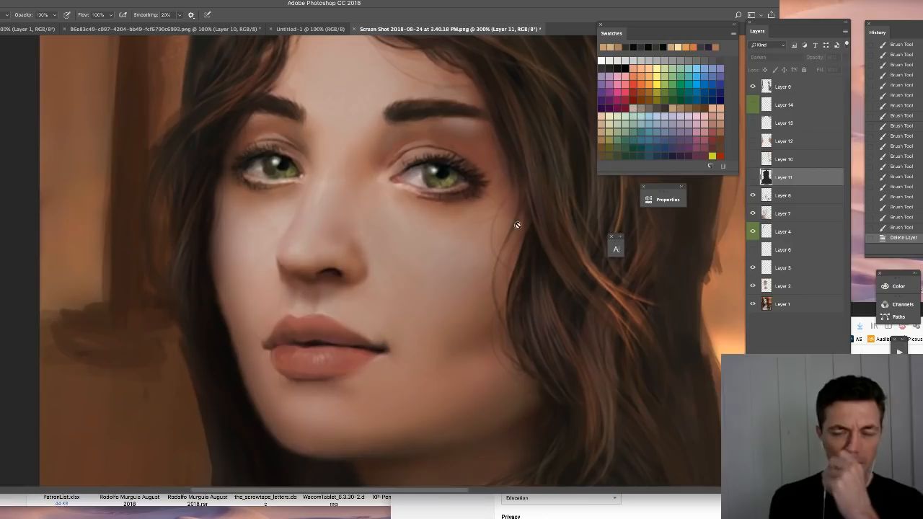
left_click(786, 84)
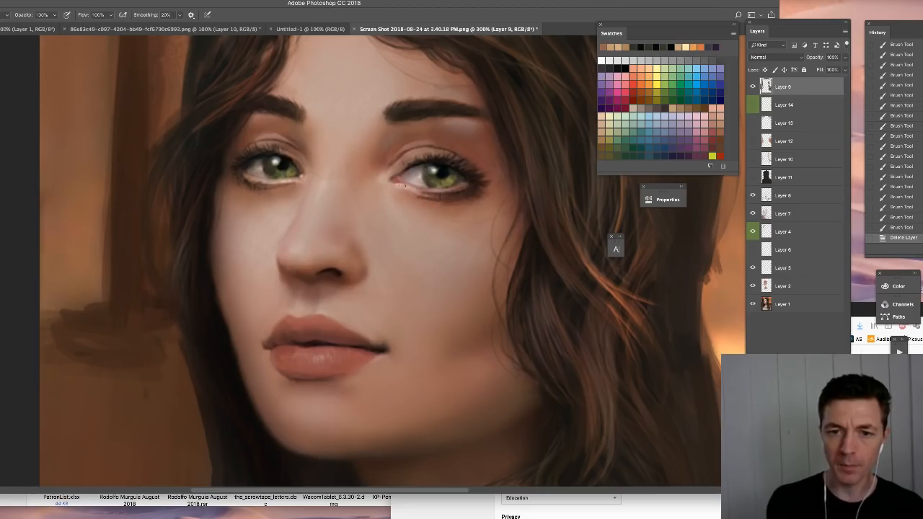
left_click_drag(403, 176, 412, 175)
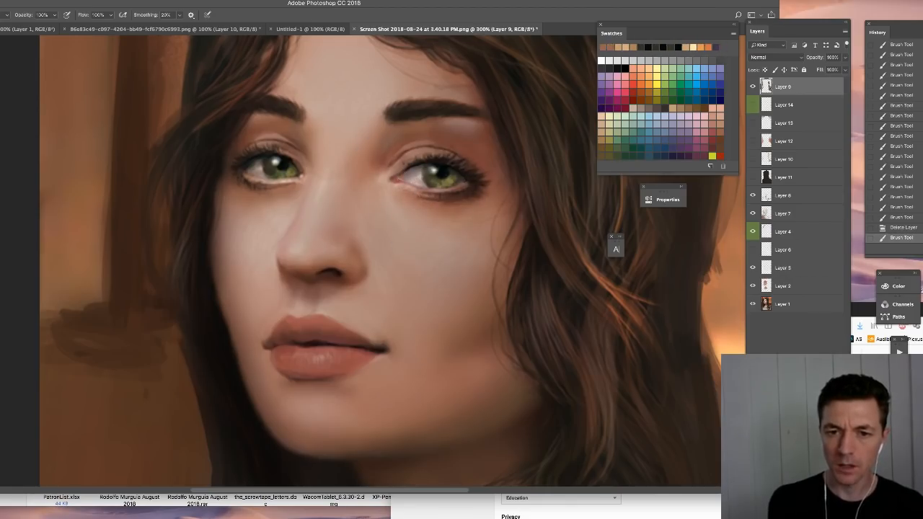
left_click_drag(445, 187, 455, 188)
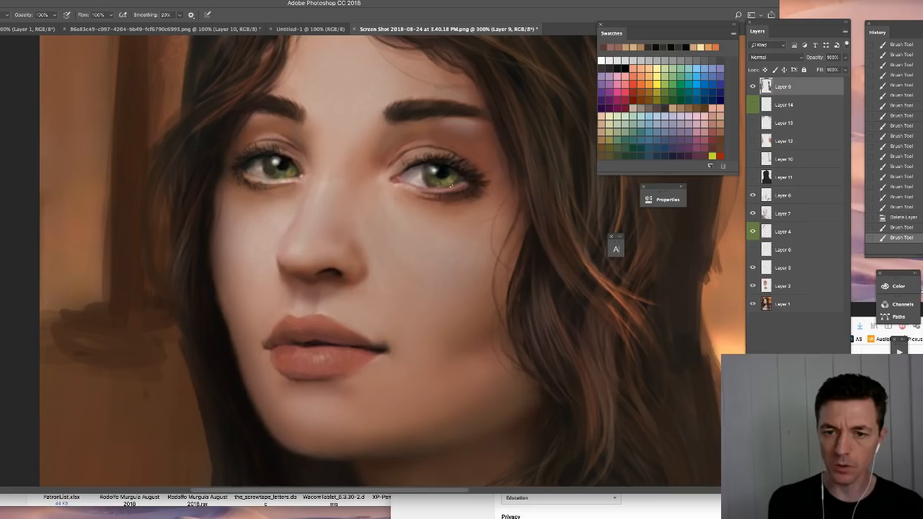
- Undo a stray stroke and refine the iris edges and eye white of the viewer's left eye on Layer 9
left_click_drag(272, 119, 267, 195)
key("ctrl+z")
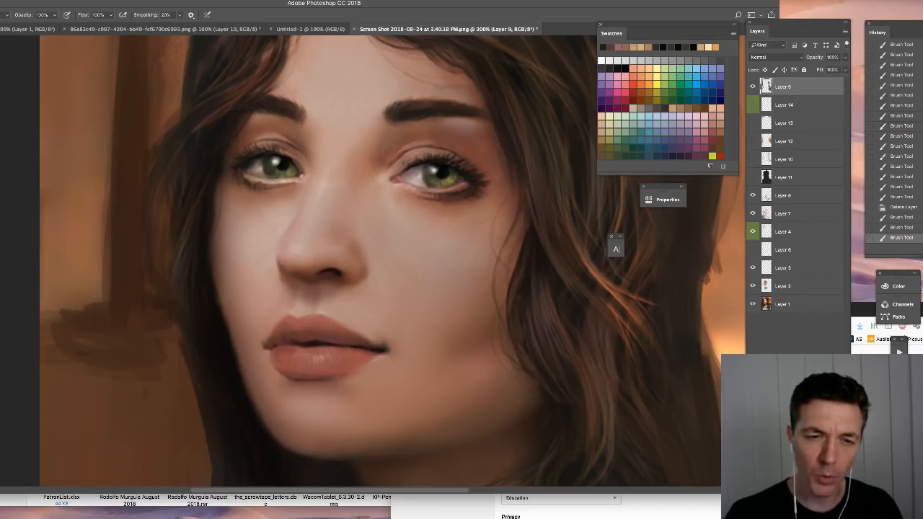
left_click_drag(255, 172, 290, 161)
left_click(260, 171, "alt")
left_click_drag(287, 159, 292, 162)
left_click_drag(288, 159, 292, 162)
left_click_drag(287, 158, 290, 161)
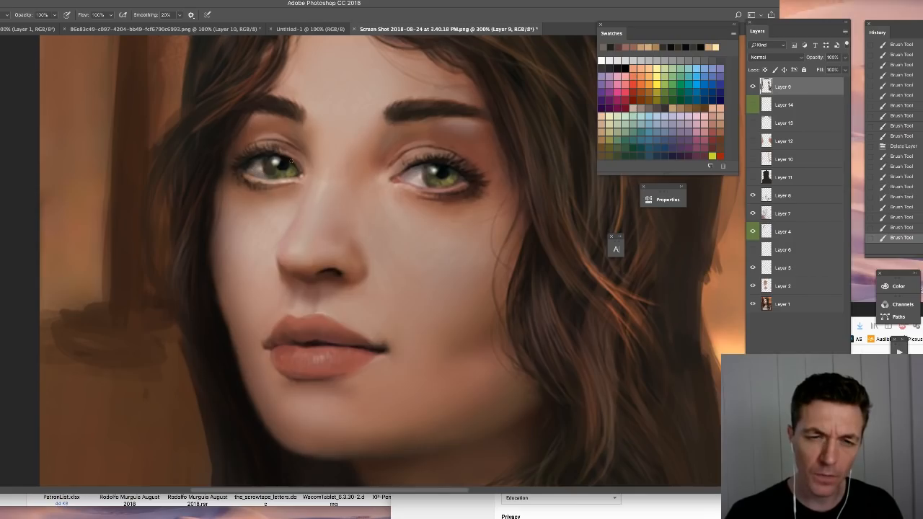
left_click(264, 174, "alt")
left_click_drag(259, 176, 267, 179)
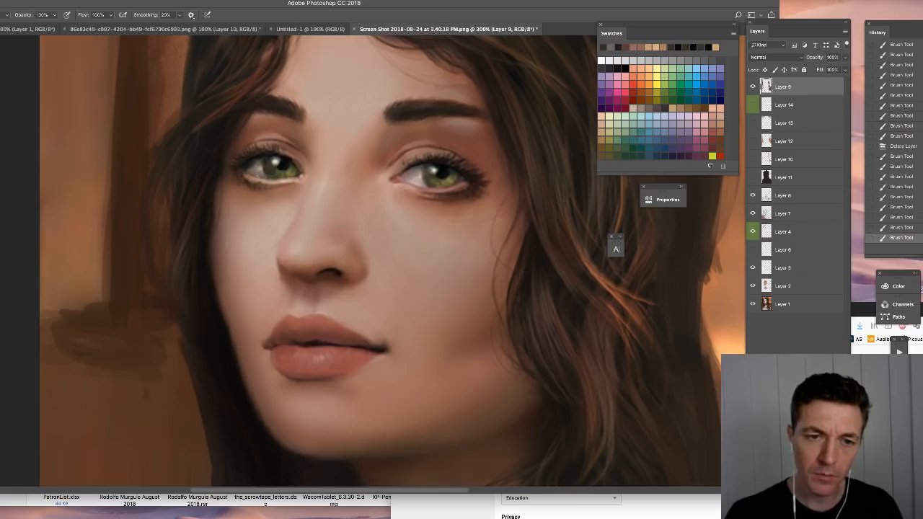
- Darken the iris edges of the viewer's right eye and touch up the adjoining eye white with sampled colors
left_click(463, 167, "alt")
left_click_drag(460, 178, 424, 181)
left_click(419, 167, "alt")
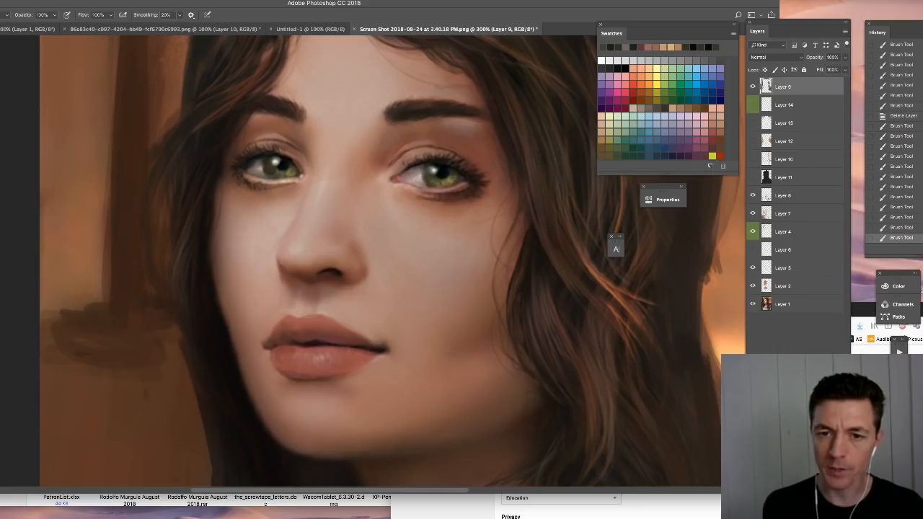
left_click(422, 182)
left_click_drag(416, 184, 419, 179)
left_click(422, 175, "alt")
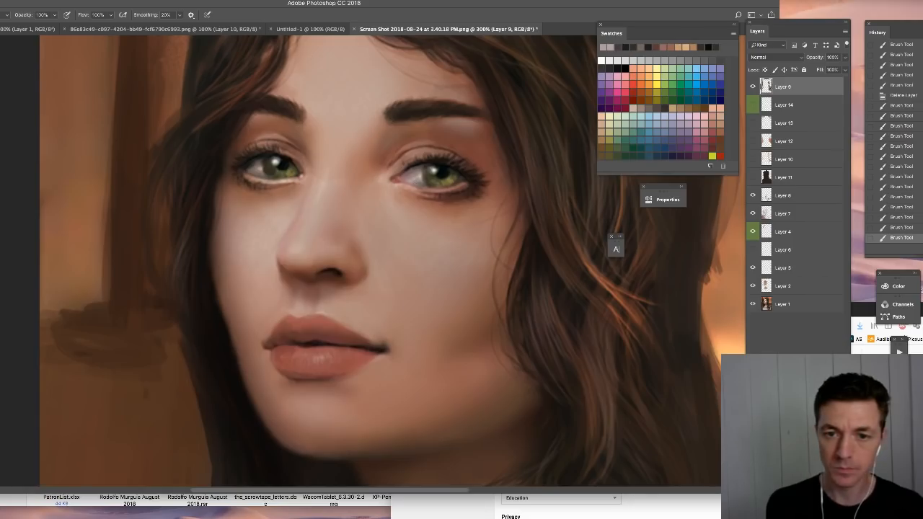
- Dab the upper eyelid and paint short strokes along the lower lid of the viewer's right eye
left_click(397, 149)
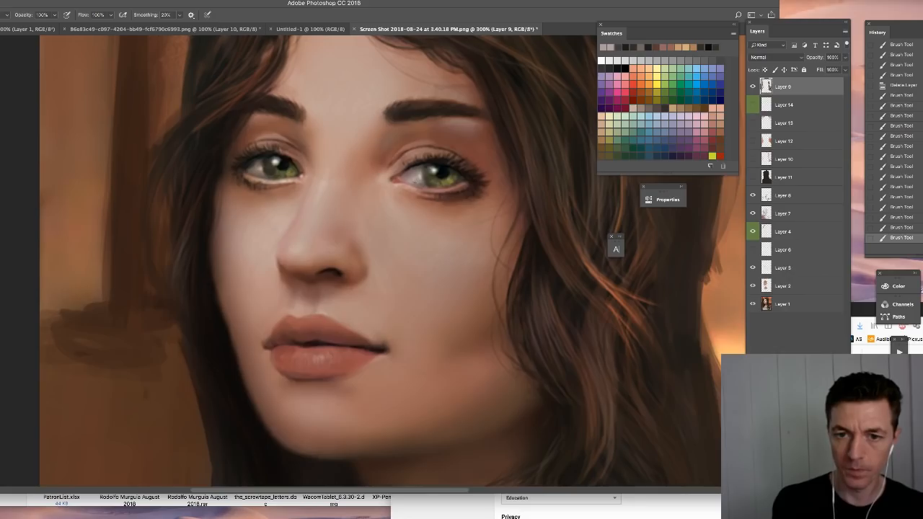
left_click(460, 189)
left_click(463, 194, "alt")
left_click_drag(431, 193, 463, 191)
left_click_drag(451, 194, 465, 191)
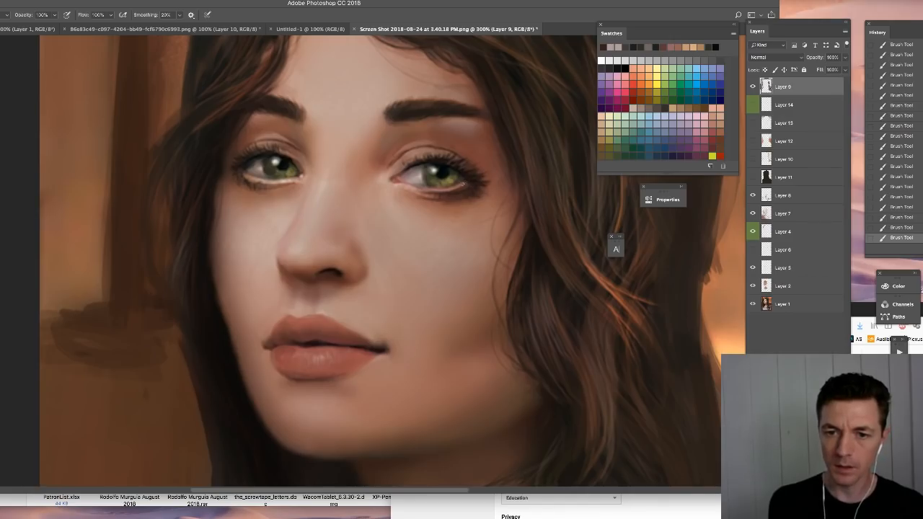
- Touch up the lower lid and inner corner of the viewer's right eye with sampled color on Layer 9
left_click_drag(438, 191, 445, 189)
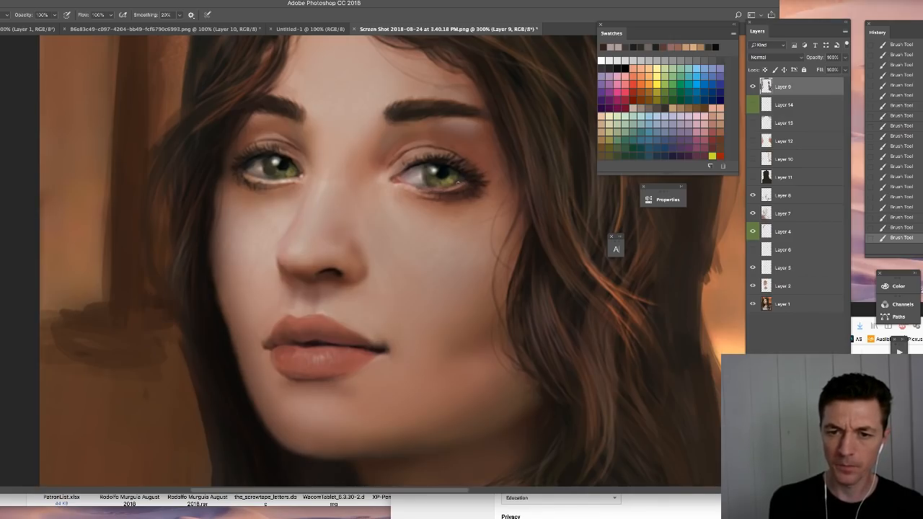
left_click(397, 181, "alt")
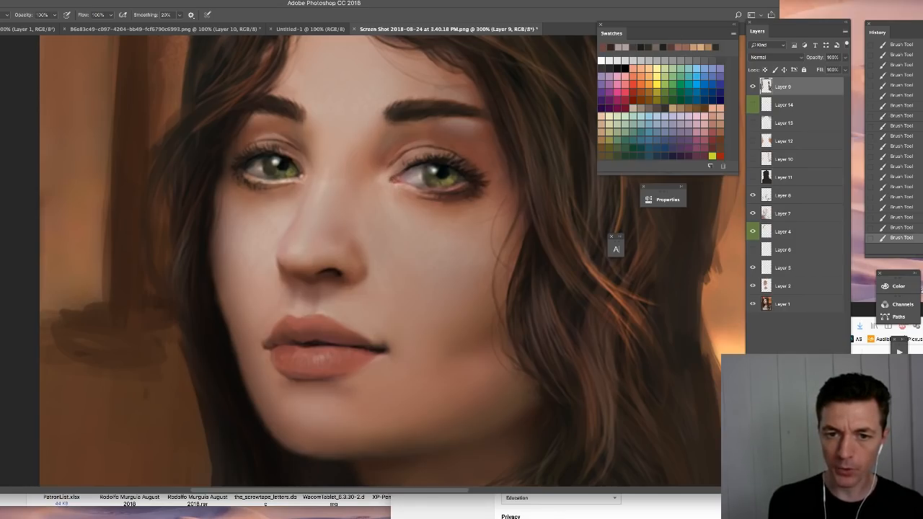
left_click(441, 190, "alt")
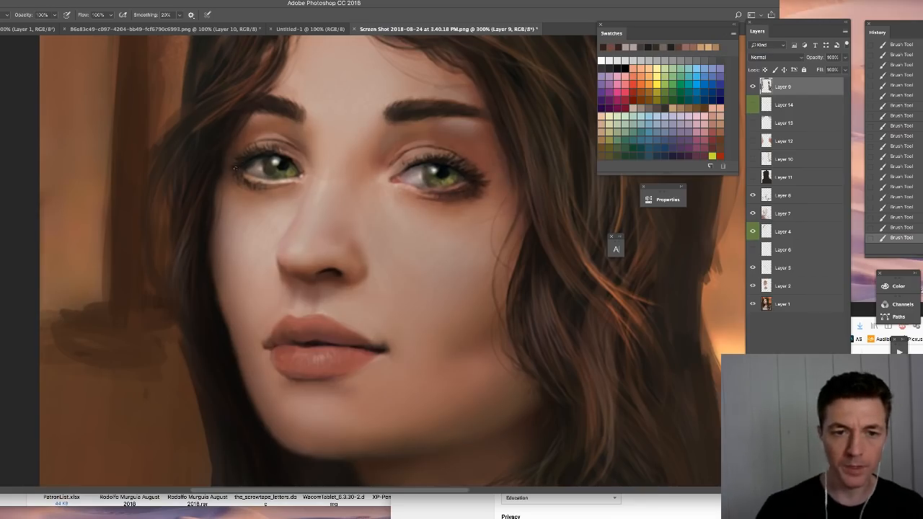
- Sample the skin tone beneath the nose and paint short strokes along the lower lid of the viewer's left eye
left_click(316, 303, "alt")
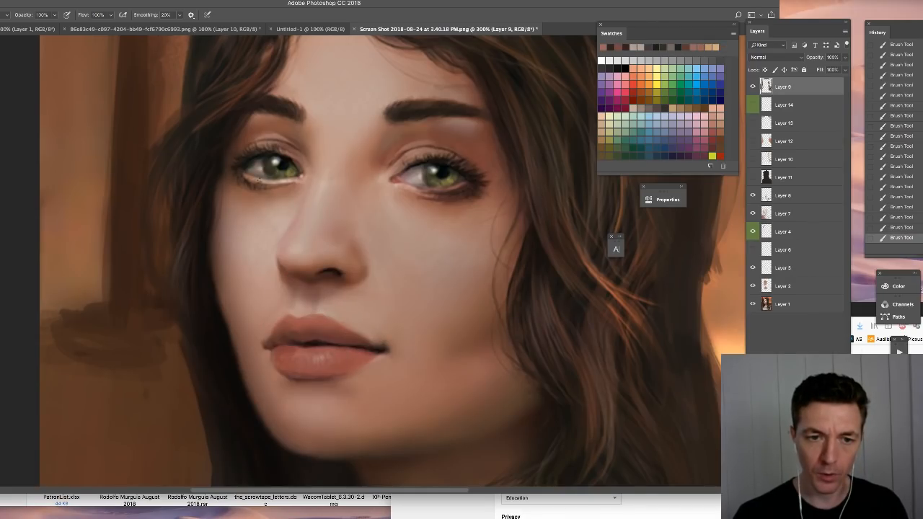
left_click(255, 180, "alt")
left_click_drag(251, 180, 260, 183)
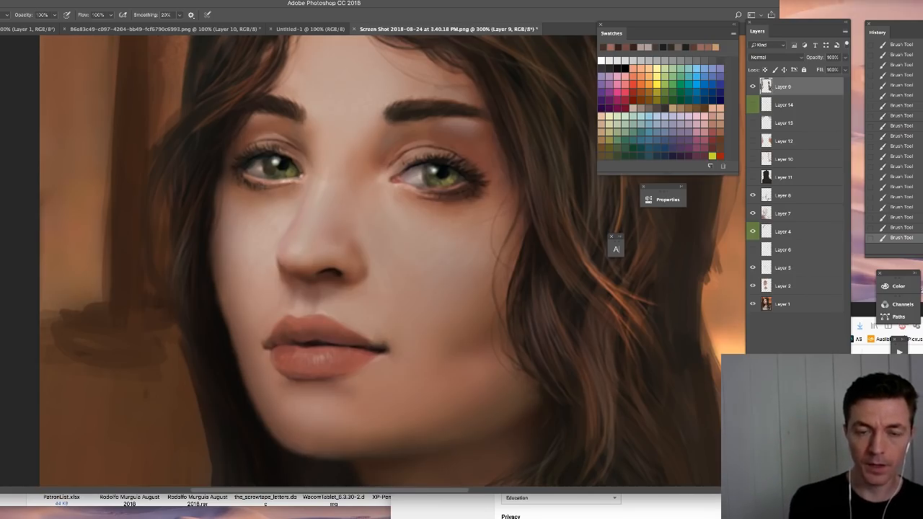
left_click(267, 187, "alt")
mouse_move(284, 181)
left_mouse_down()
mouse_move(298, 179)
mouse_move(284, 182)
left_mouse_up()
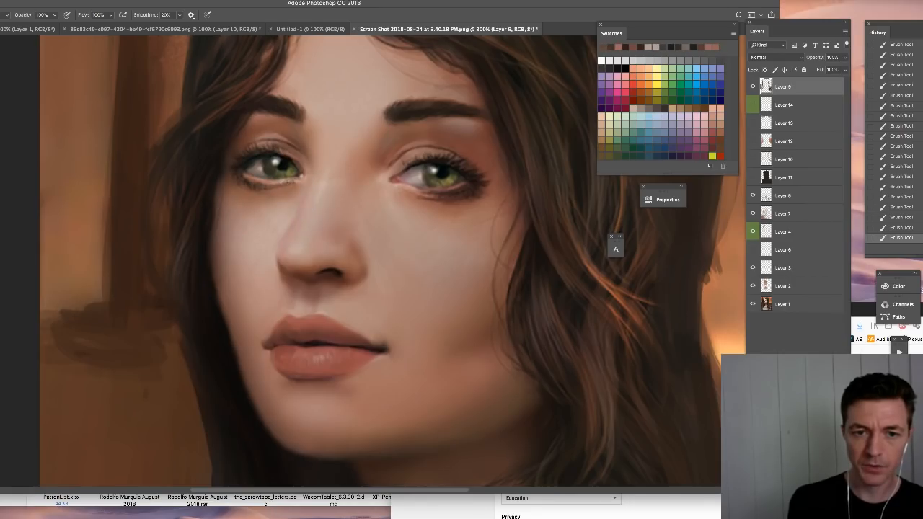
- Sample skin and eye-highlight colors and dab small touches around the inner corner and upper lid of the viewer's left eye
left_click(298, 153, "alt")
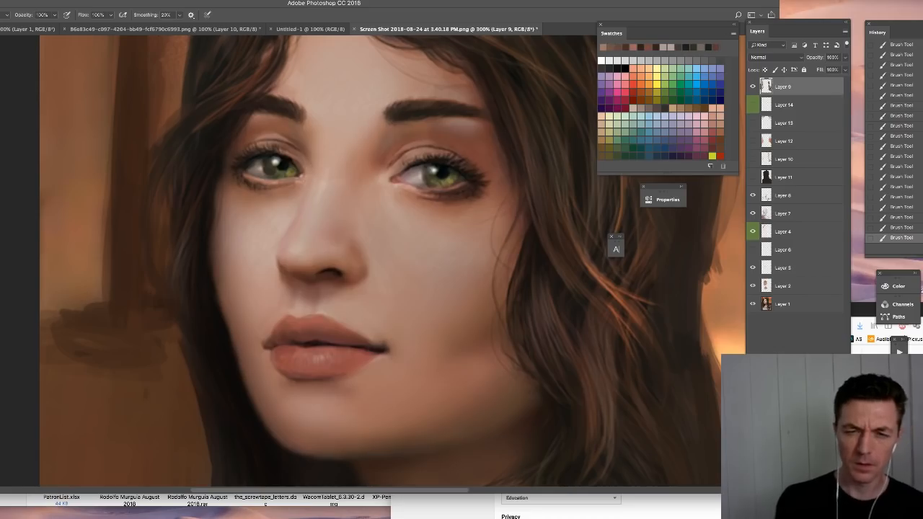
left_click(382, 163, "alt")
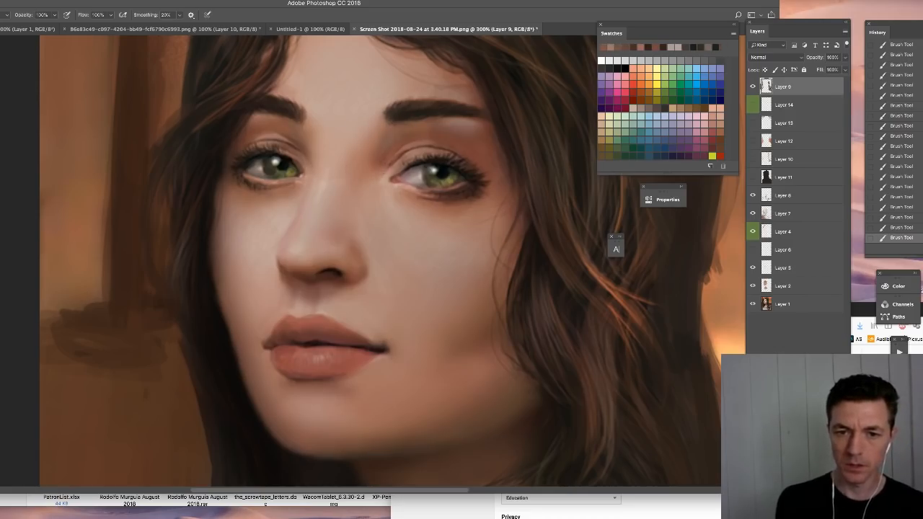
left_click(437, 168, "alt")
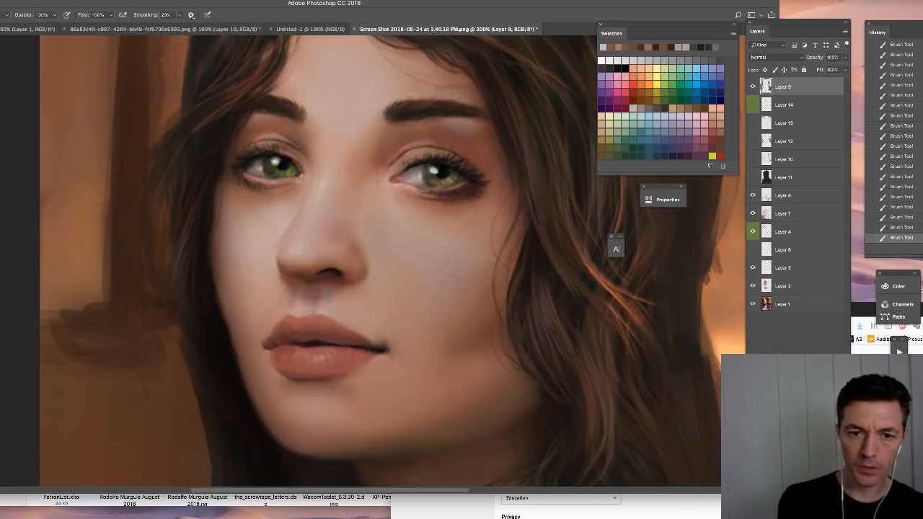
left_click(293, 148)
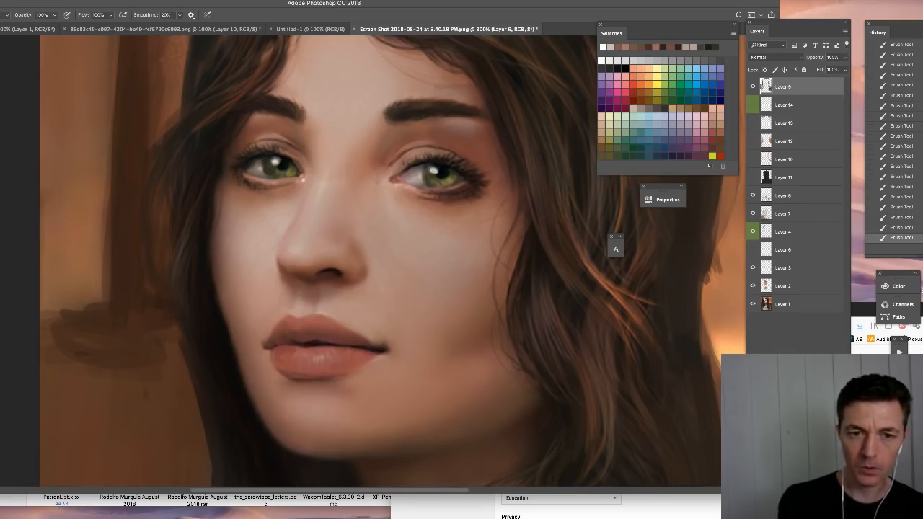
- Check the brush presets, keep the current Hard Round brush, and magnify the eyes to 500% for fine detail work
right_click(447, 189)
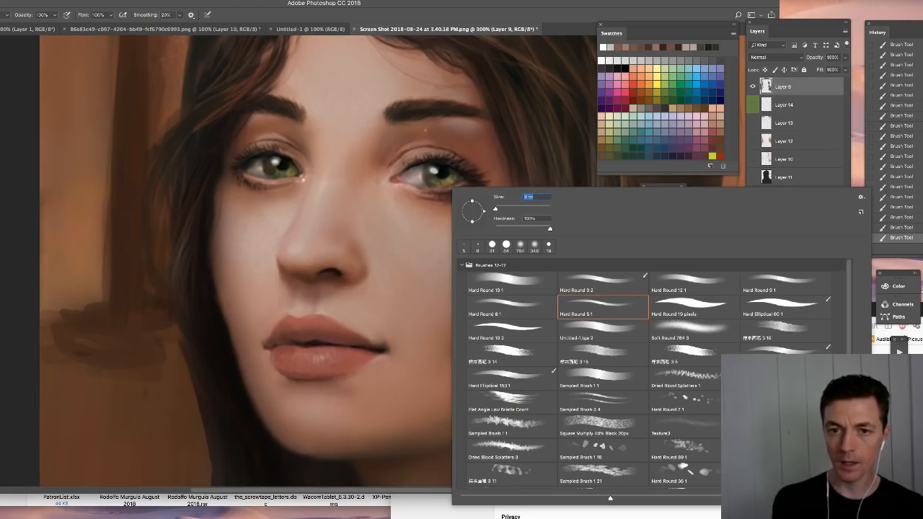
key("Return")
key("super+plus")
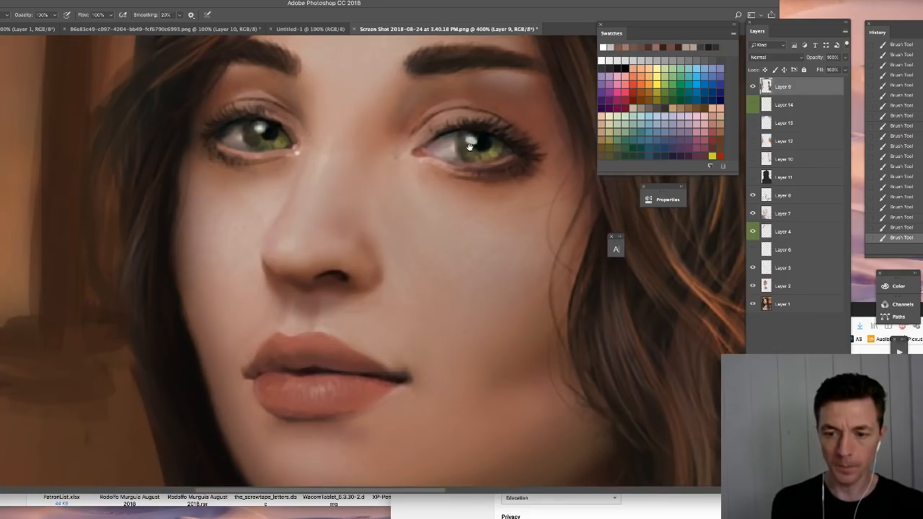
key("super+plus")
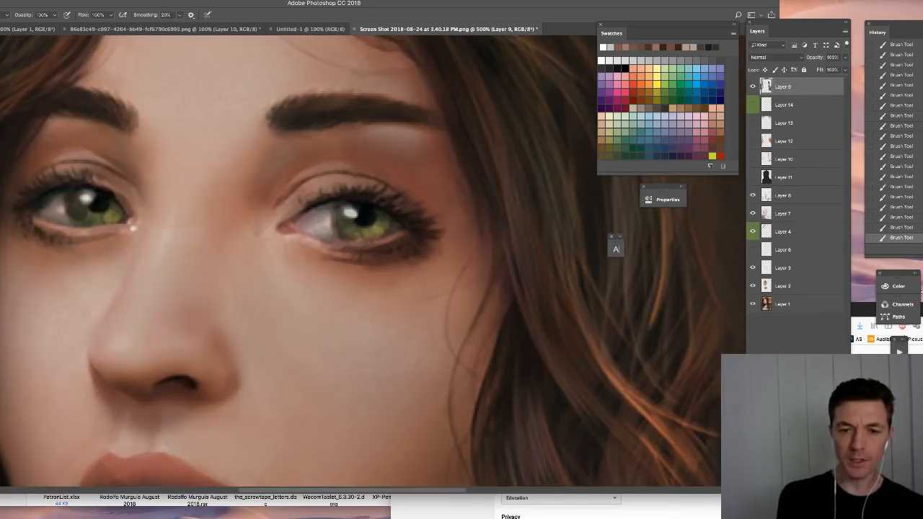
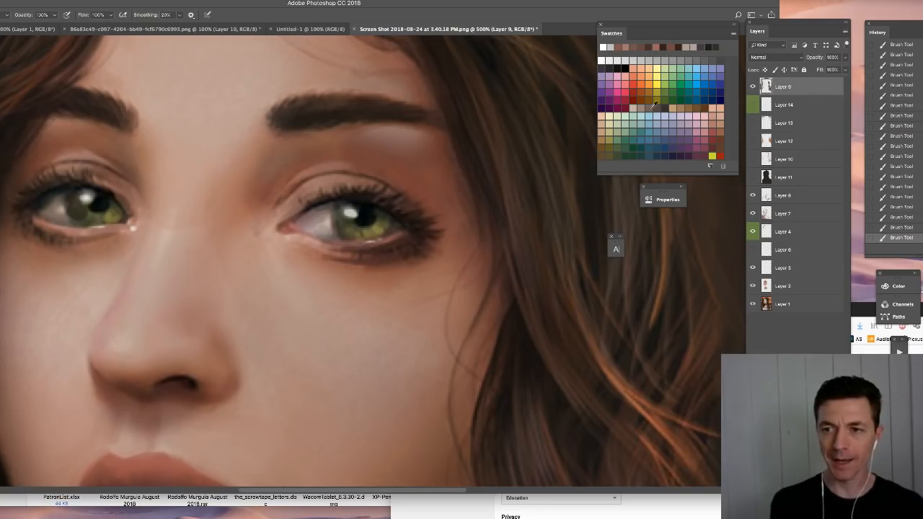
left_click(753, 86)
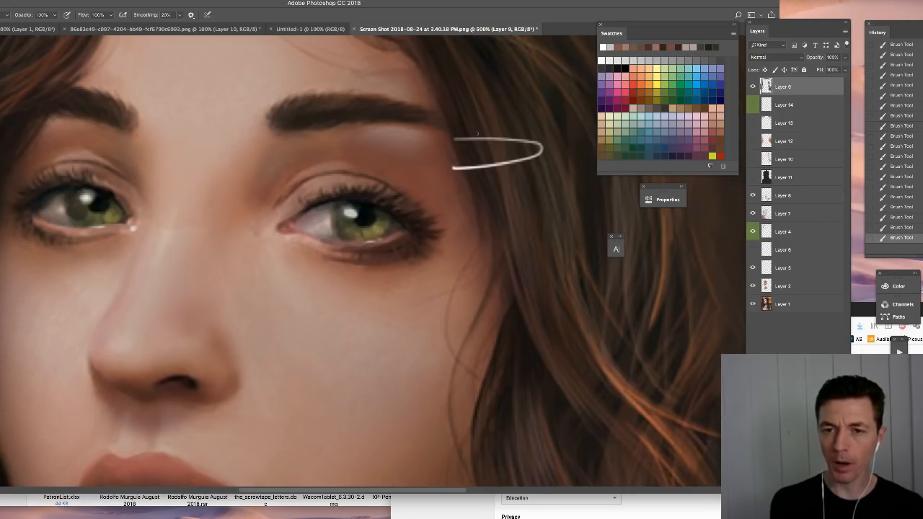
left_click_drag(492, 124, 489, 135)
left_click_drag(573, 104, 515, 133)
mouse_move(486, 104)
left_mouse_down()
mouse_move(475, 131)
mouse_move(488, 94)
mouse_move(512, 75)
left_mouse_up()
mouse_move(469, 137)
left_mouse_down()
mouse_move(541, 147)
mouse_move(542, 159)
mouse_move(517, 164)
left_mouse_up()
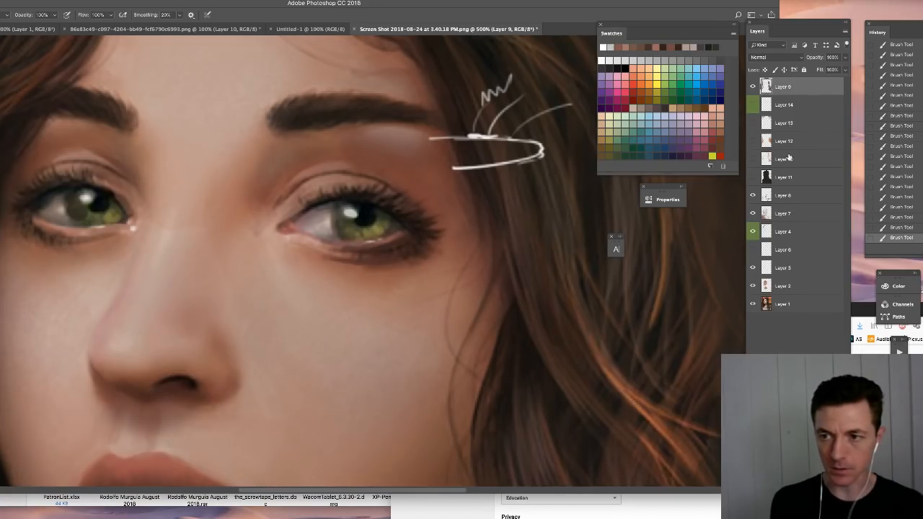
key("ctrl+alt+z")
key("ctrl+alt+z")
key("ctrl+alt+z")
key("ctrl+alt+z")
key("ctrl+alt+z")
key("ctrl+alt+z")
key("ctrl+alt+z")
key("ctrl+alt+z")
key("ctrl+alt+z")
key("ctrl+alt+z")
key("ctrl+alt+z")
key("ctrl+alt+z")
key("ctrl+alt+z")
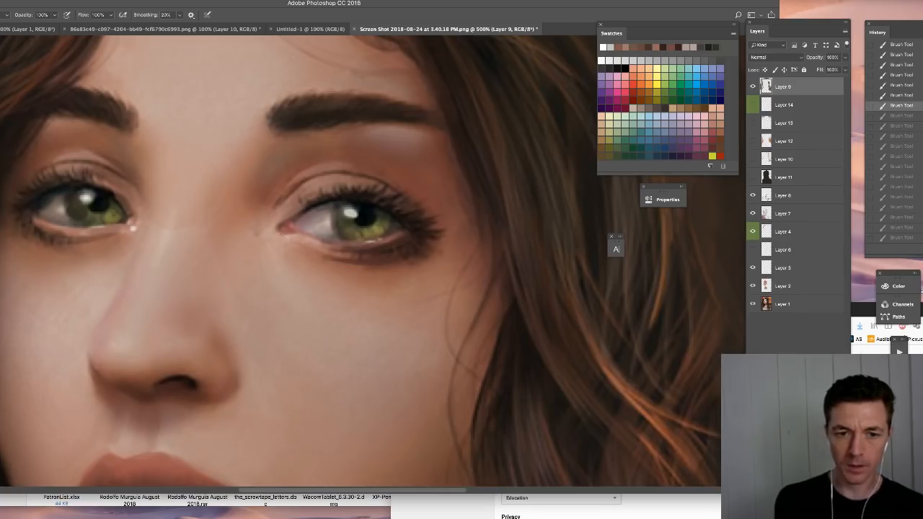
- Touch up the inner corners of both eyes on Layer 9 with small, fine brush strokes
left_click_drag(286, 233, 294, 233)
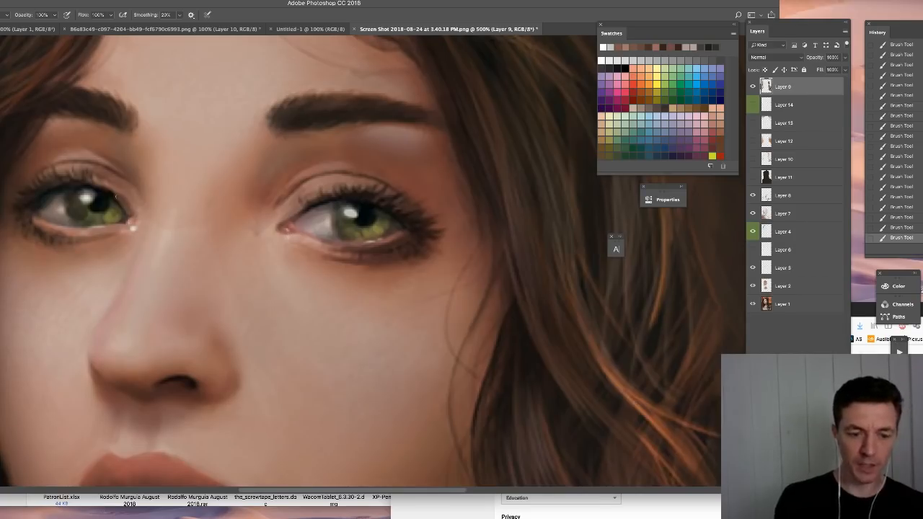
left_click(111, 197, "alt")
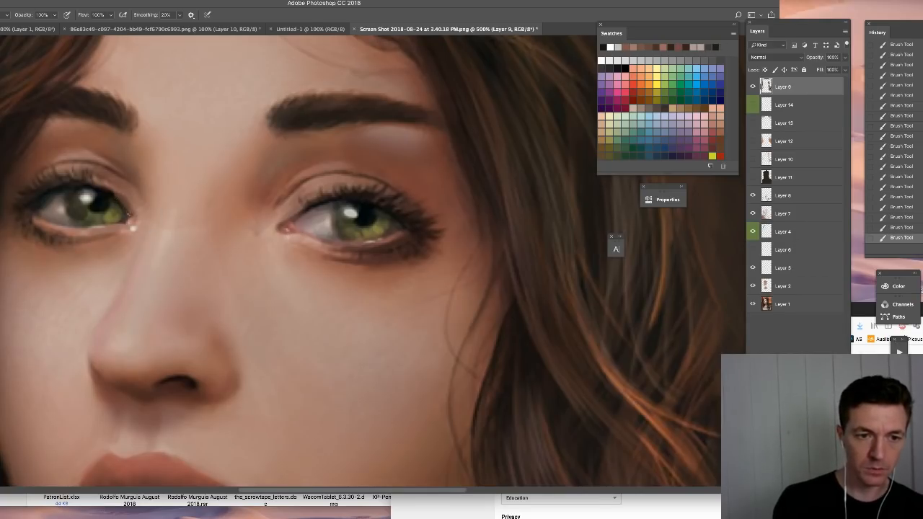
left_click_drag(129, 214, 110, 193)
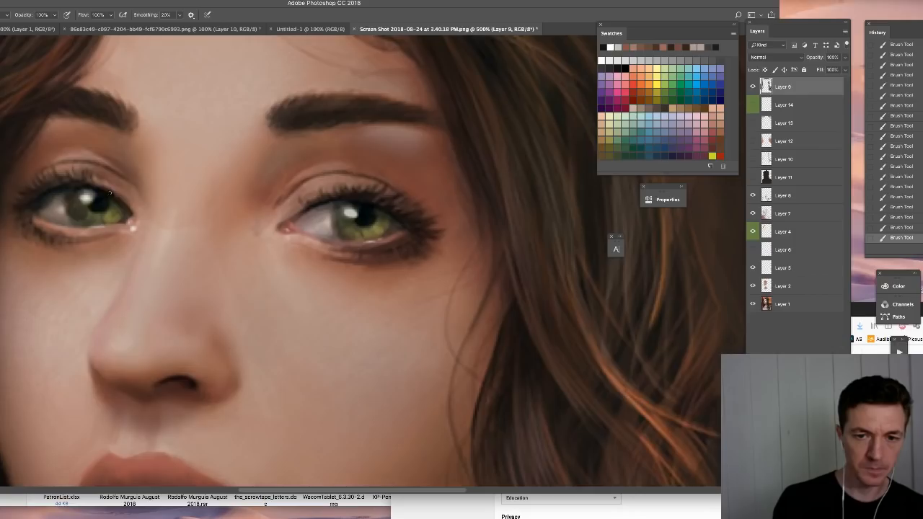
- Dab a light skin tone beside the nostril's outer edge with the Hard Round 8 1 brush
scroll(358, 248, "down", 2)
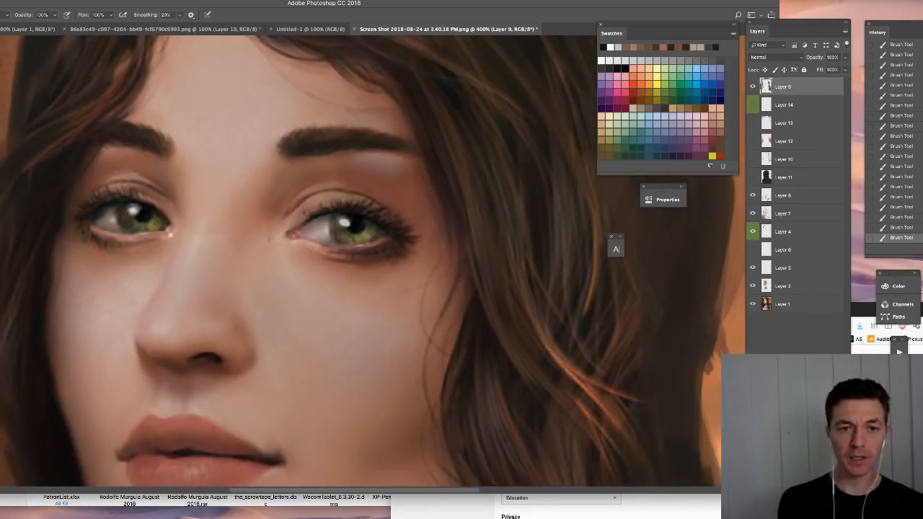
left_click_drag(276, 304, 334, 238)
left_click(256, 195, "alt")
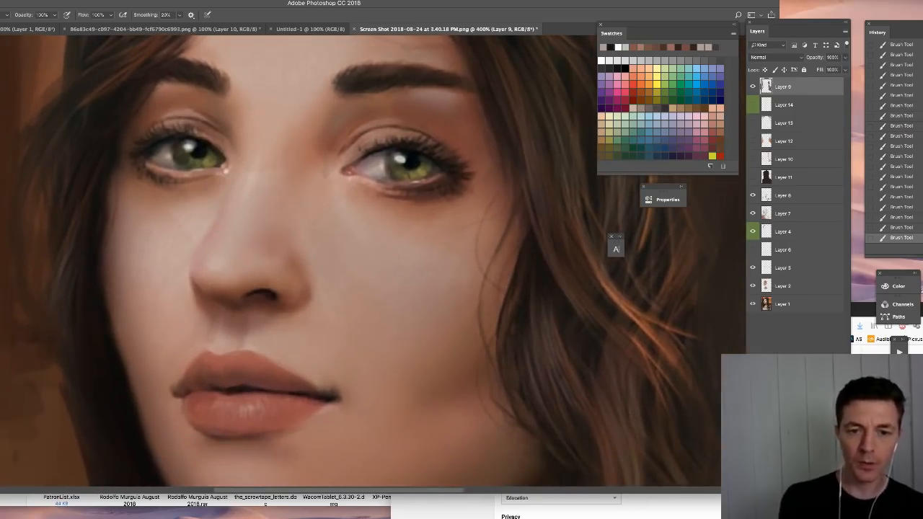
right_click(332, 263)
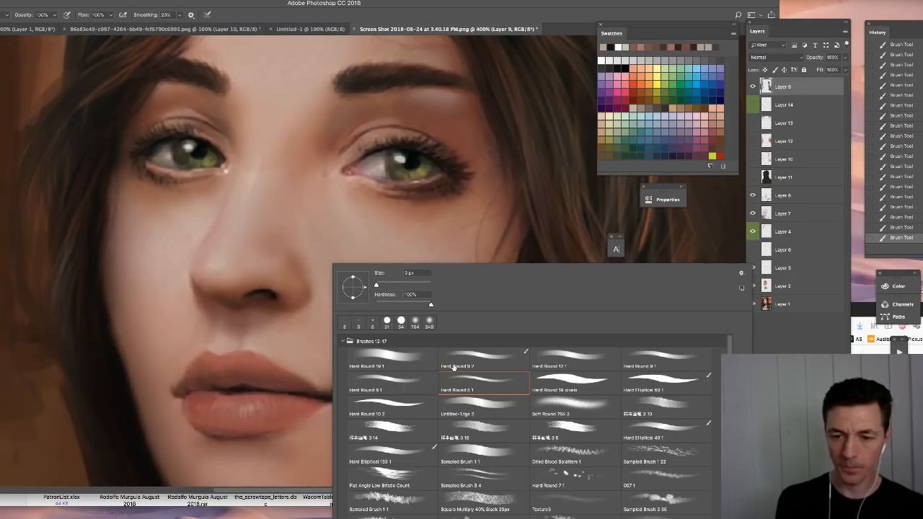
left_click(397, 382)
left_click(294, 308)
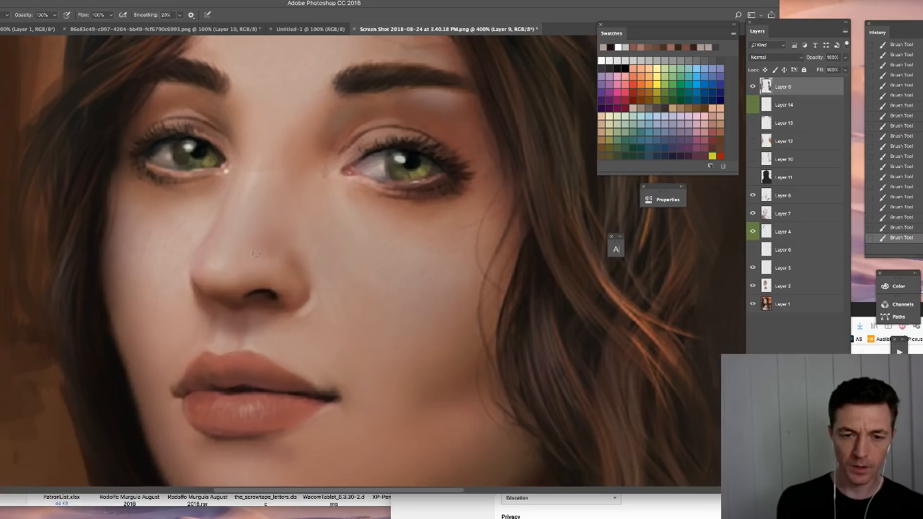
right_click(433, 238)
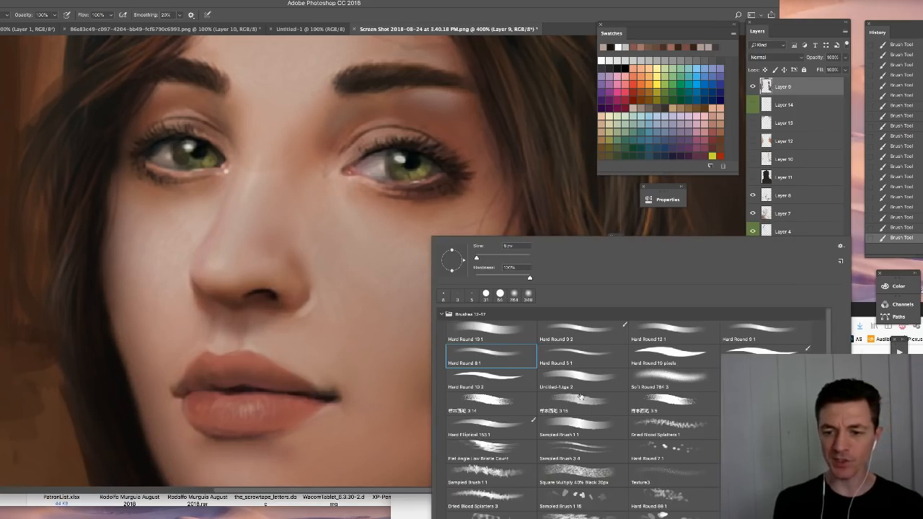
left_click(498, 377)
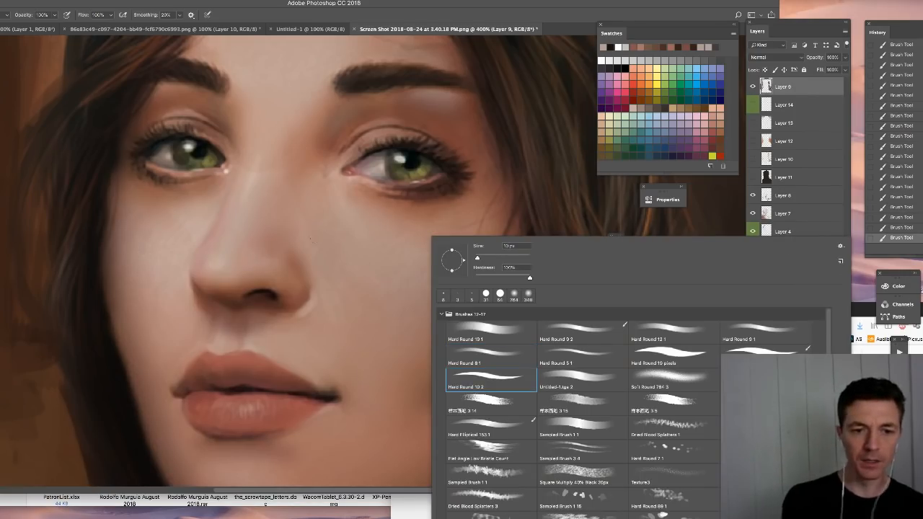
left_click(377, 238)
mouse_move(374, 238)
left_mouse_down()
mouse_move(381, 279)
mouse_move(410, 293)
mouse_move(388, 313)
mouse_move(380, 359)
left_mouse_up()
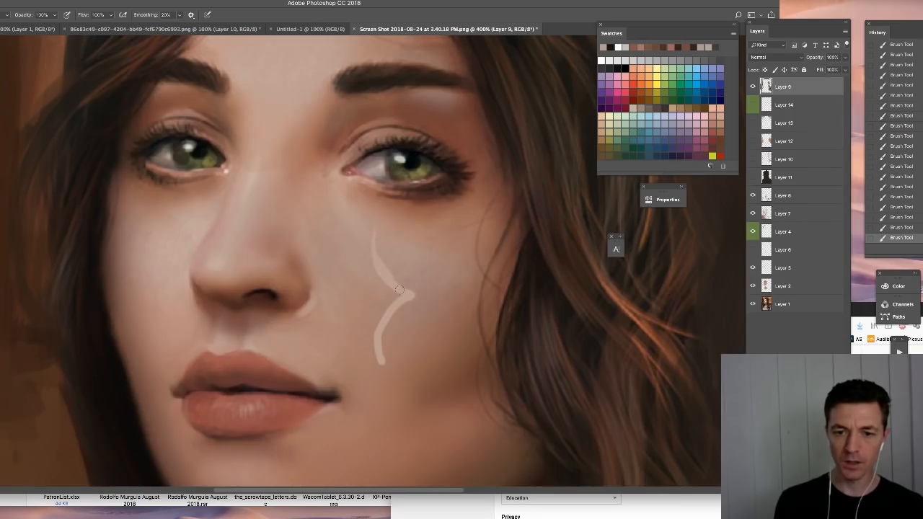
left_click_drag(354, 271, 384, 296)
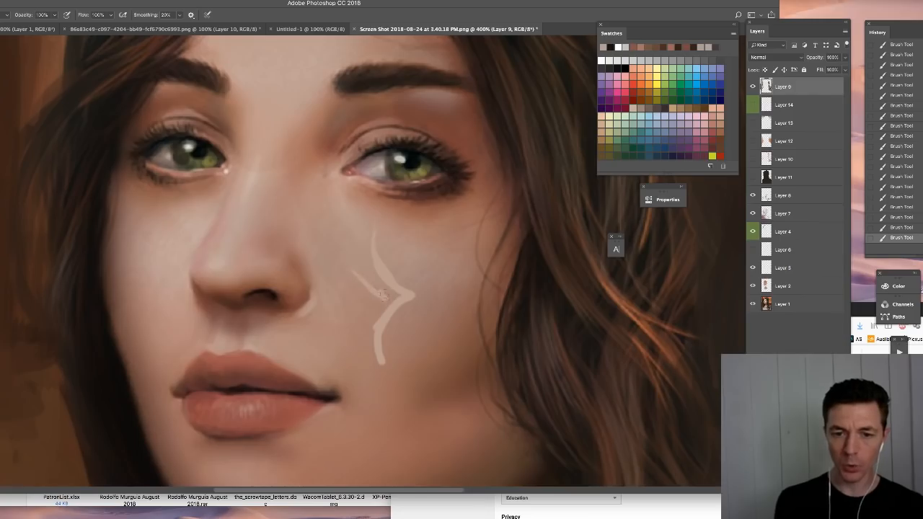
left_click(896, 194)
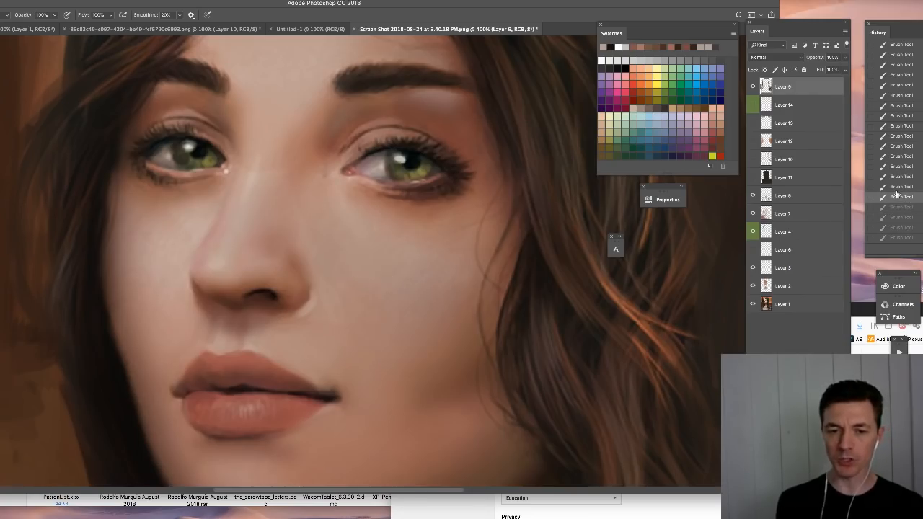
- Refine the nostril wing's edge against the cheek using the Hard Round 5 1 brush and sampled skin tones
right_click(405, 382)
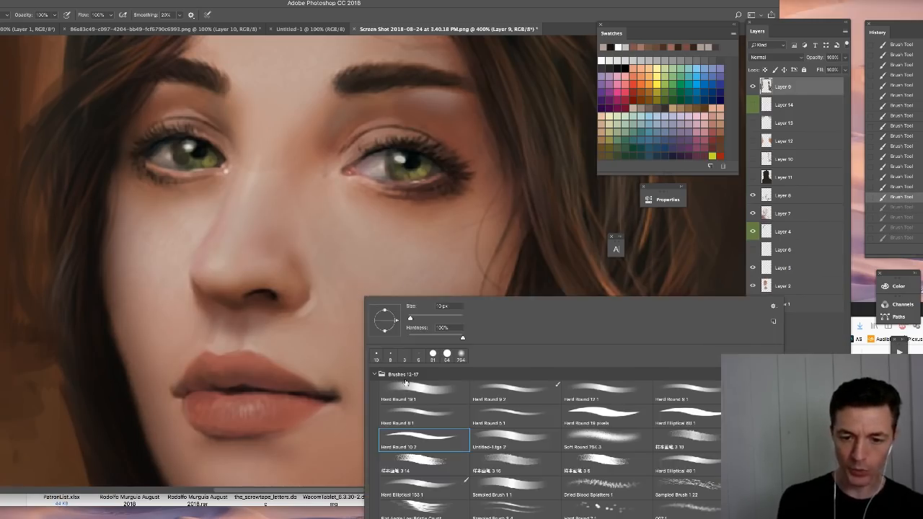
left_click(505, 414)
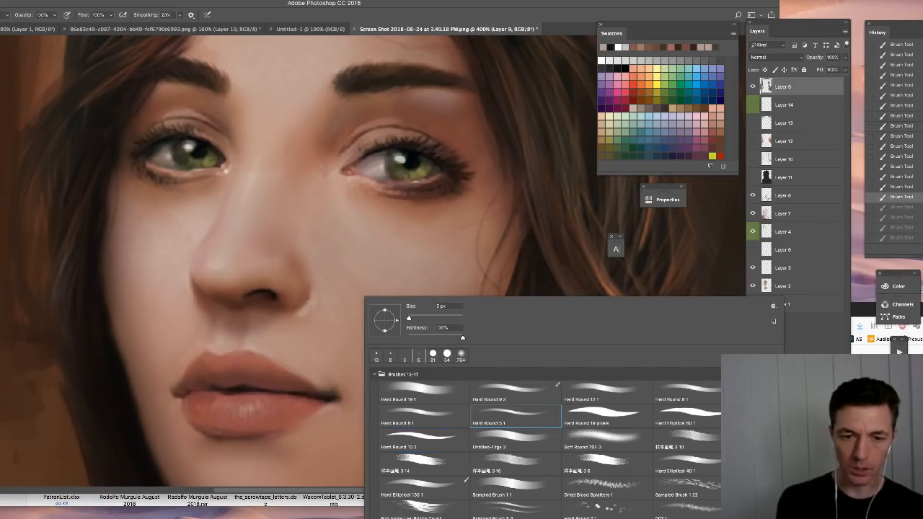
left_click(310, 307)
left_click(310, 305, "alt")
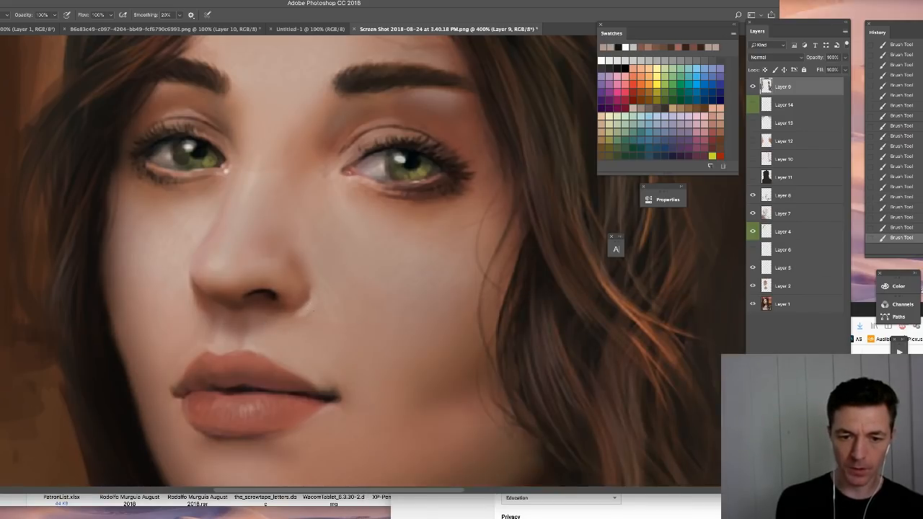
left_click(309, 314, "alt")
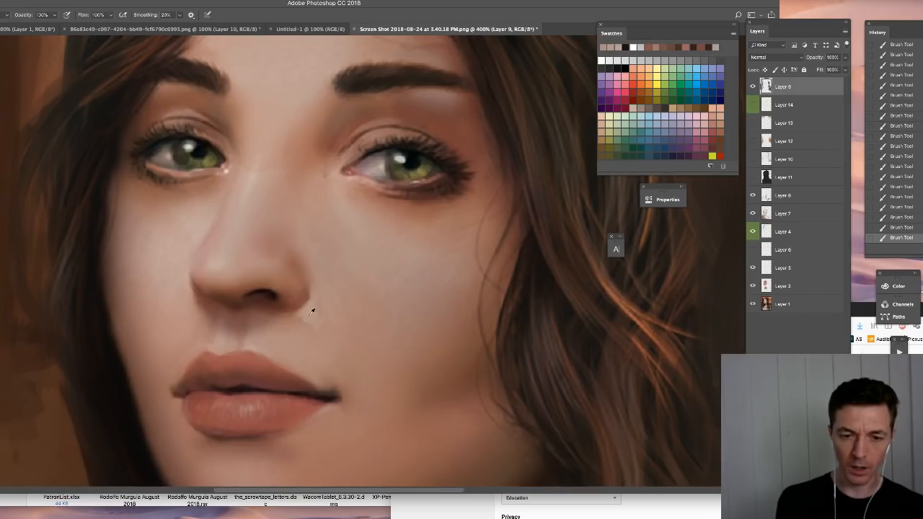
left_click(312, 311, "alt")
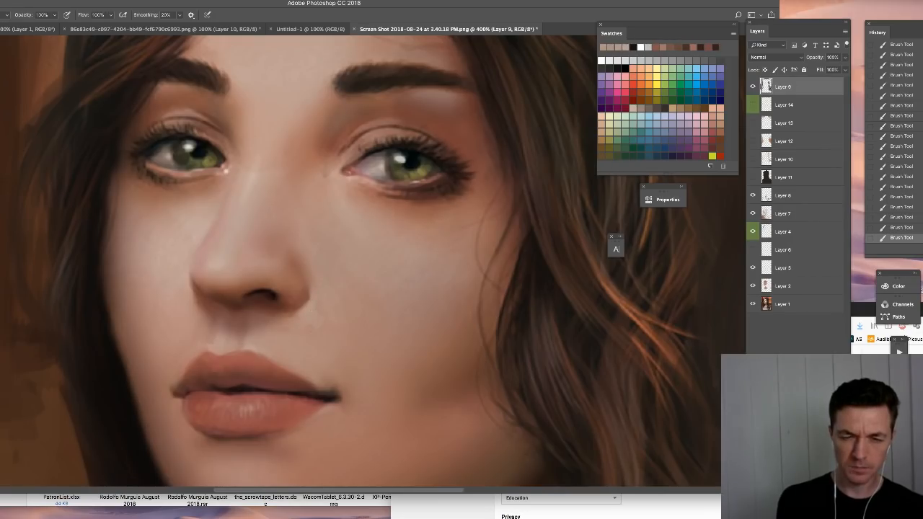
left_click(299, 302, "alt")
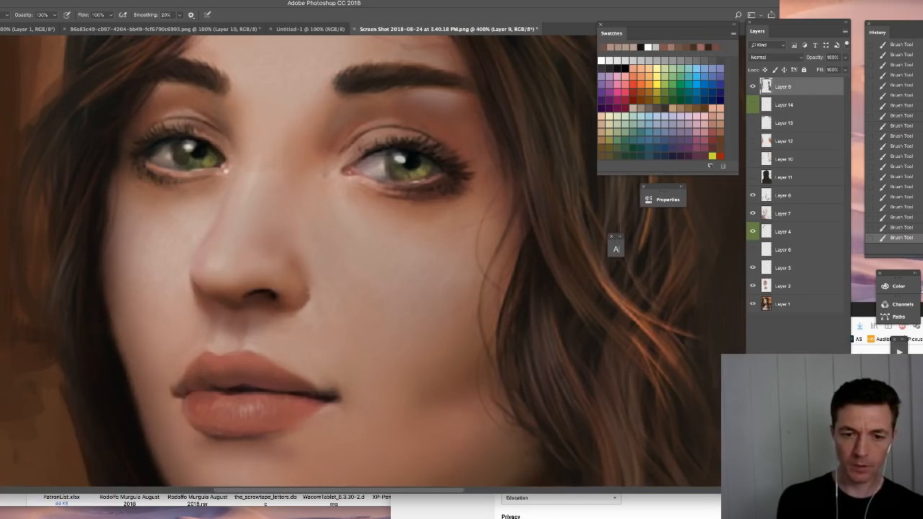
left_click(293, 303, "alt")
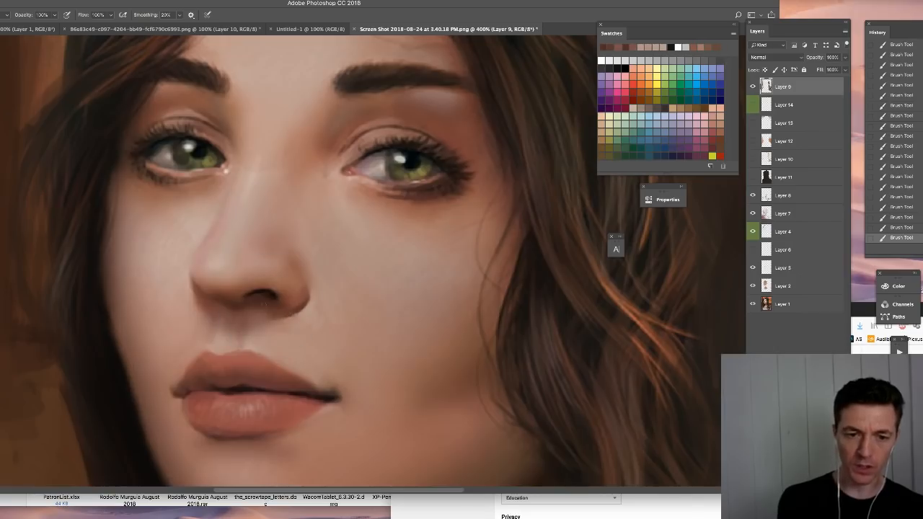
right_click(274, 303)
left_click(324, 426)
left_click(225, 319)
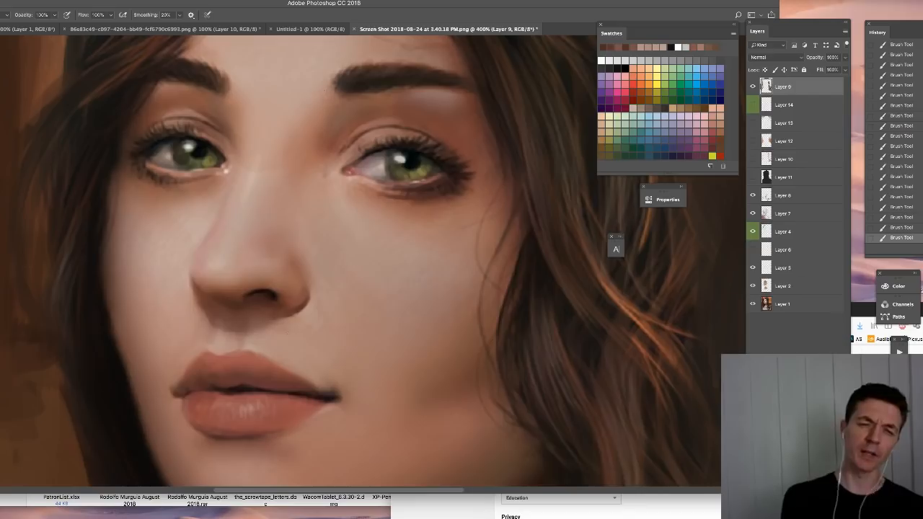
right_click(401, 286)
left_click(534, 400)
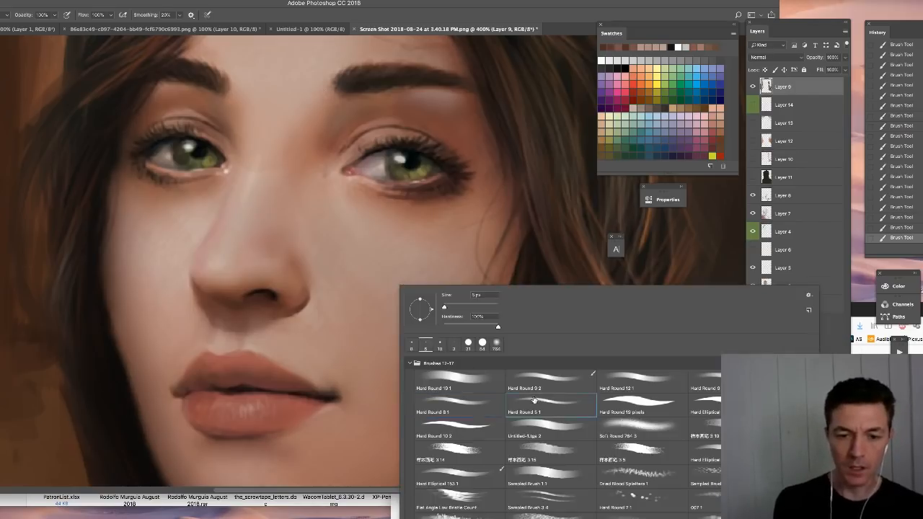
left_click(533, 400)
left_click_drag(338, 354, 332, 286)
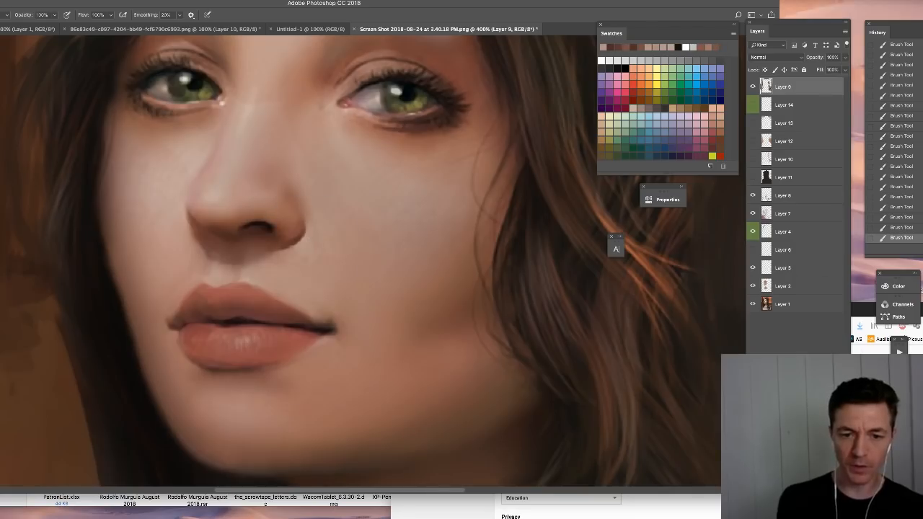
left_click_drag(321, 310, 333, 360)
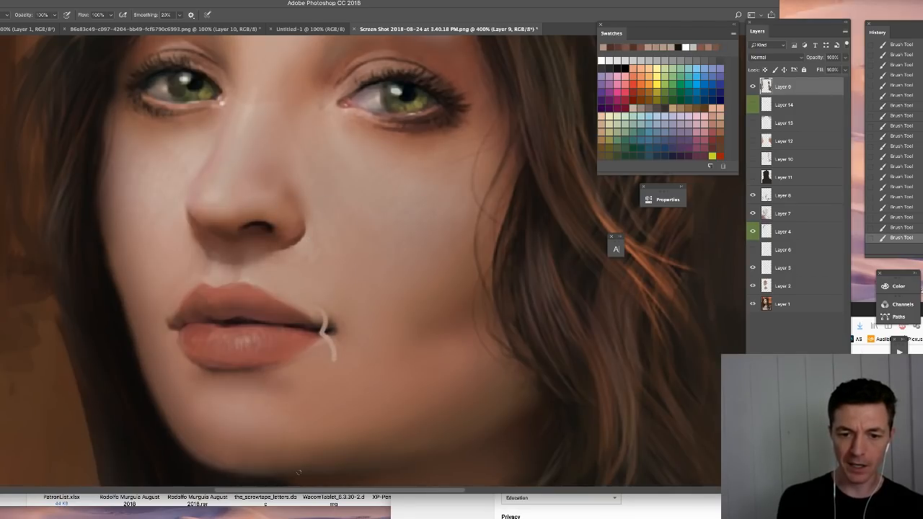
key("super+z")
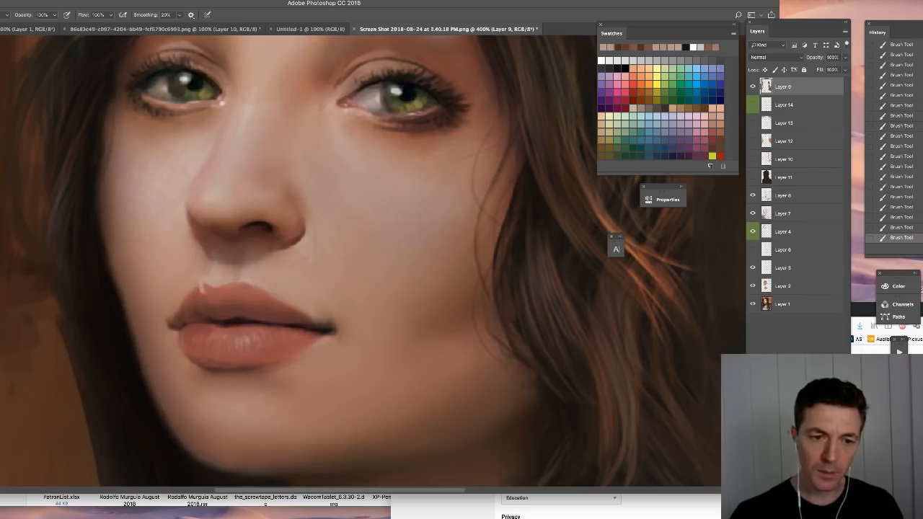
- Blend the upper lip's top edge with sampled lip and skin tones, and revert the trial strokes drawn along it
left_click(212, 281, "alt")
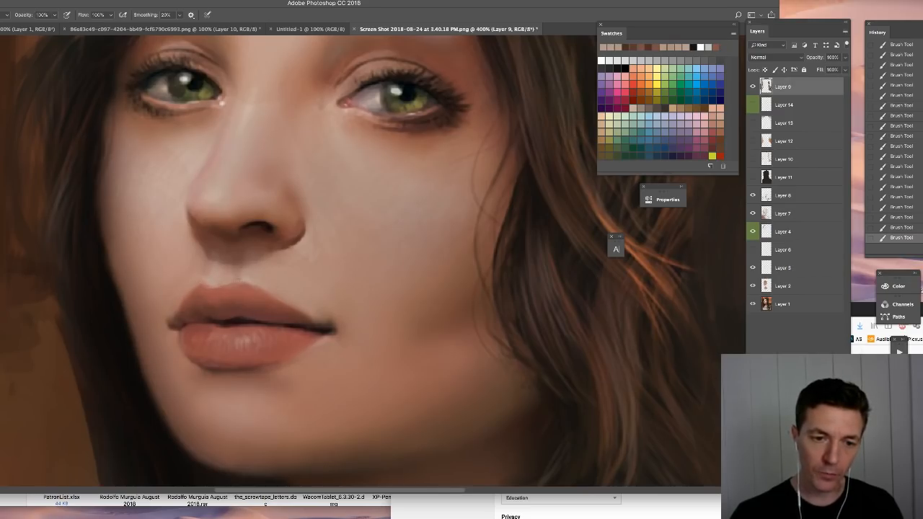
left_click(254, 287, "alt")
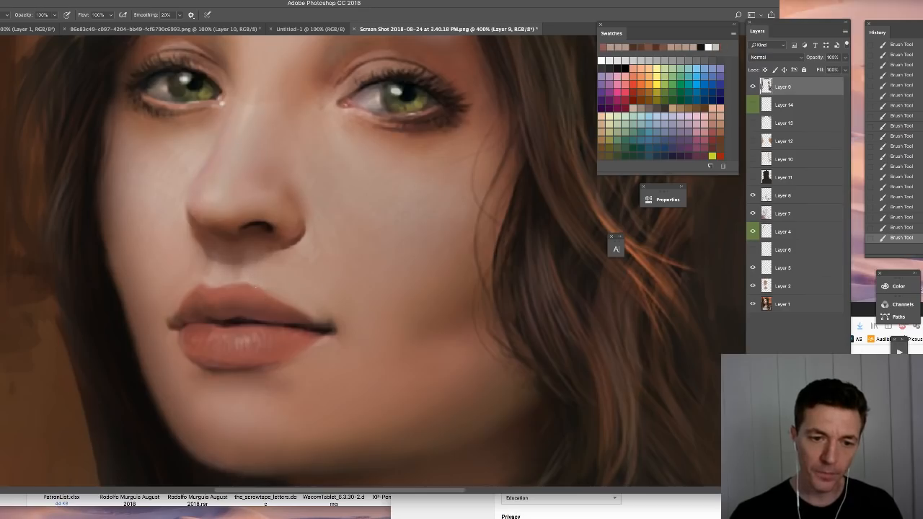
left_click(280, 300, "alt")
left_click(281, 305, "alt")
mouse_move(235, 273)
left_mouse_down()
mouse_move(282, 286)
mouse_move(335, 324)
left_mouse_up()
left_click(882, 207)
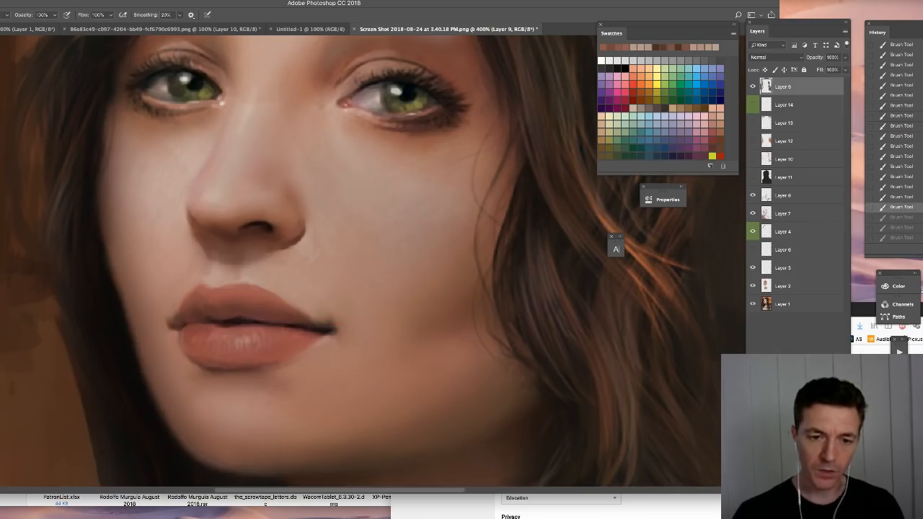
- Soften and reshape the upper lip near the dark mouth corner with sampled lip colours
left_click(306, 310, "alt")
left_click_drag(306, 312, 326, 329)
left_click(305, 317, "alt")
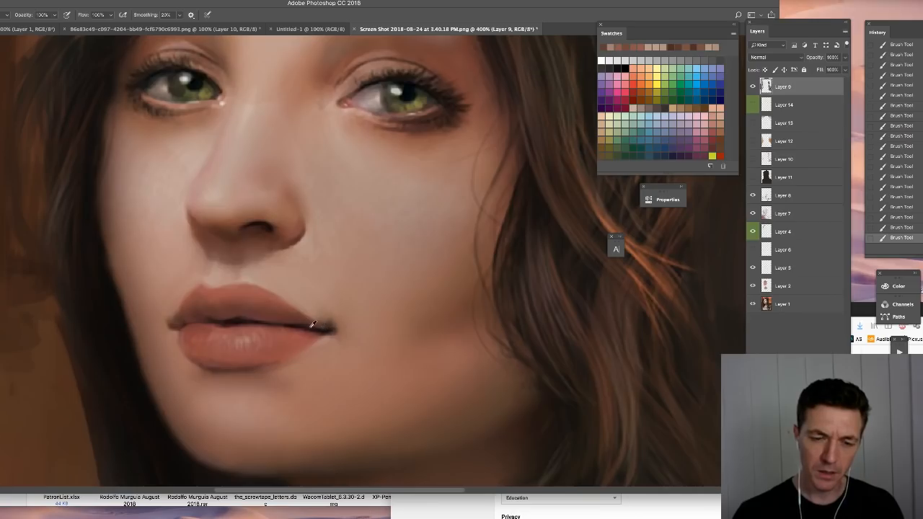
left_click(312, 325, "alt")
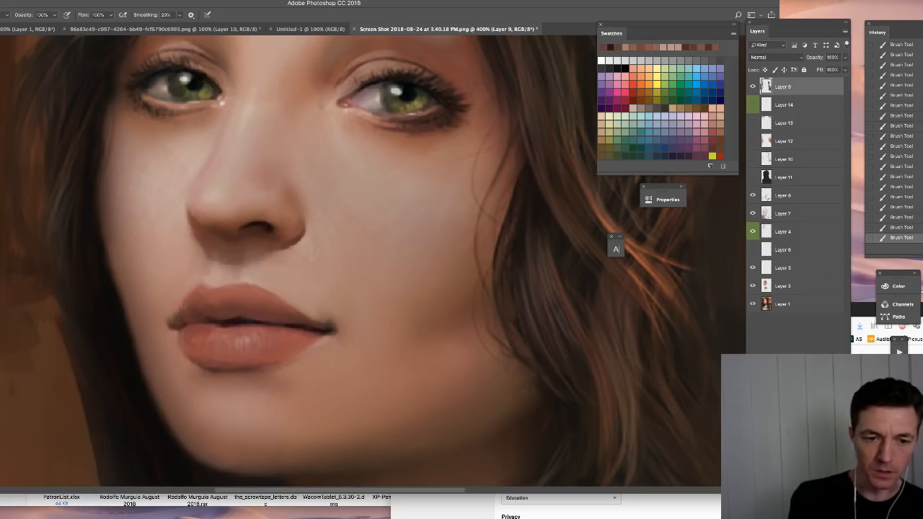
- Paint small bright highlights on the middle of the lower lip with a light tone sampled from the nose
left_click(218, 193, "alt")
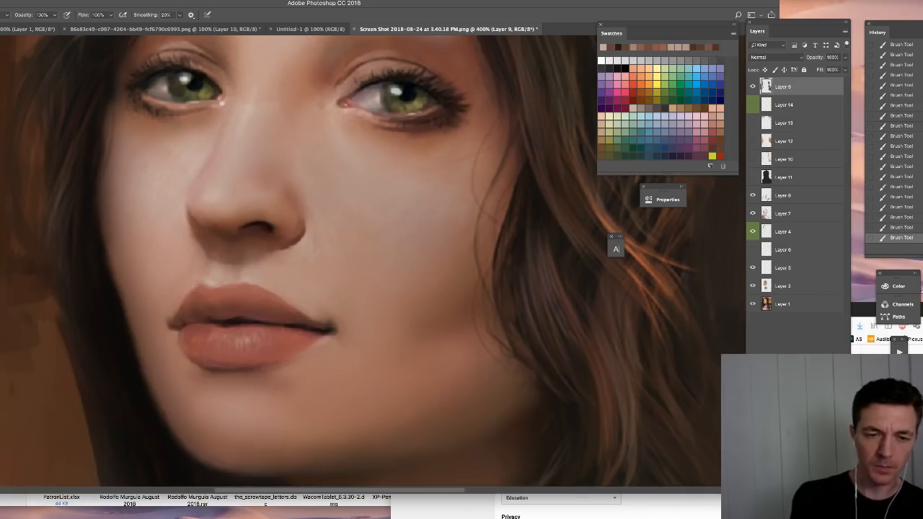
left_click_drag(242, 342, 254, 340)
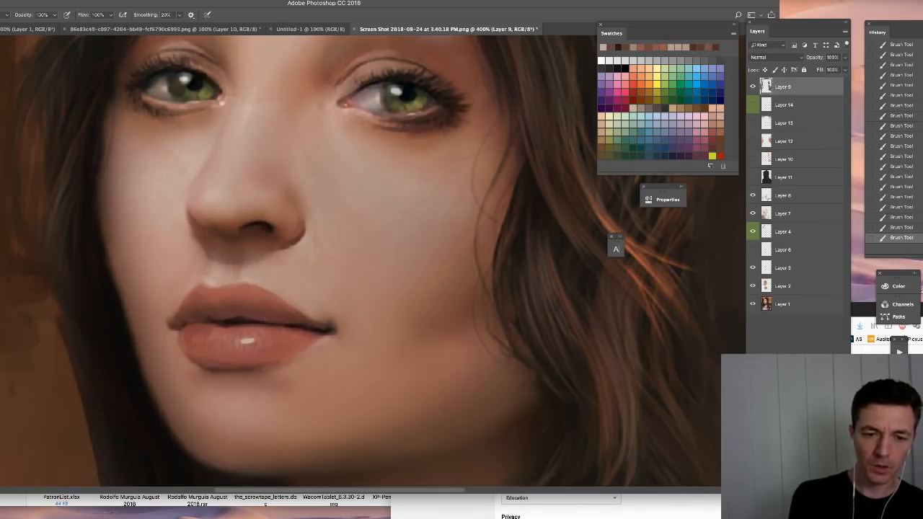
left_click_drag(236, 338, 229, 340)
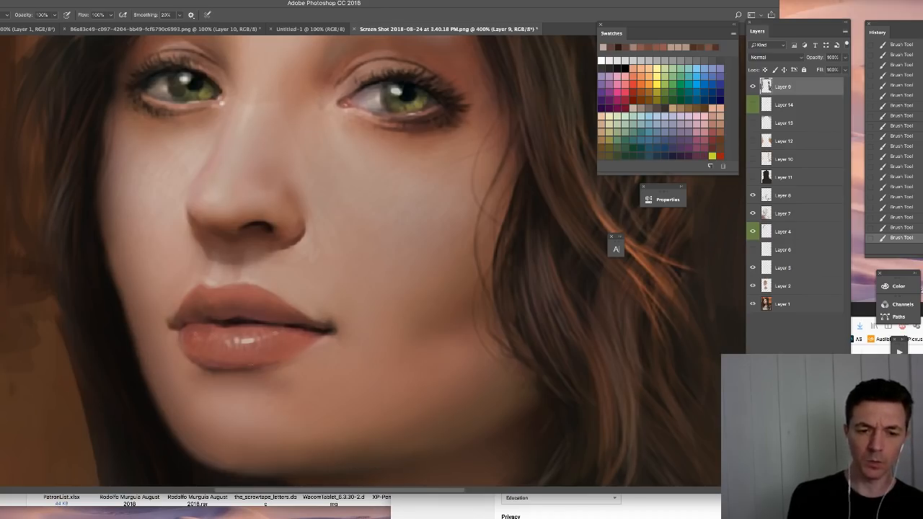
- Touch up the nostril wing and the nose's outer edge against the cheeks with sampled skin tones, and undo the stray stroke
left_click(304, 271, "alt")
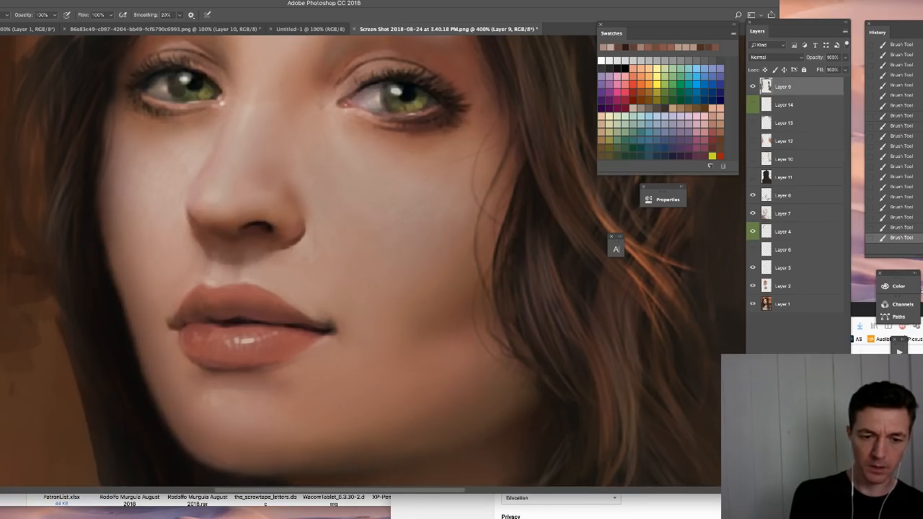
left_click_drag(281, 310, 287, 365)
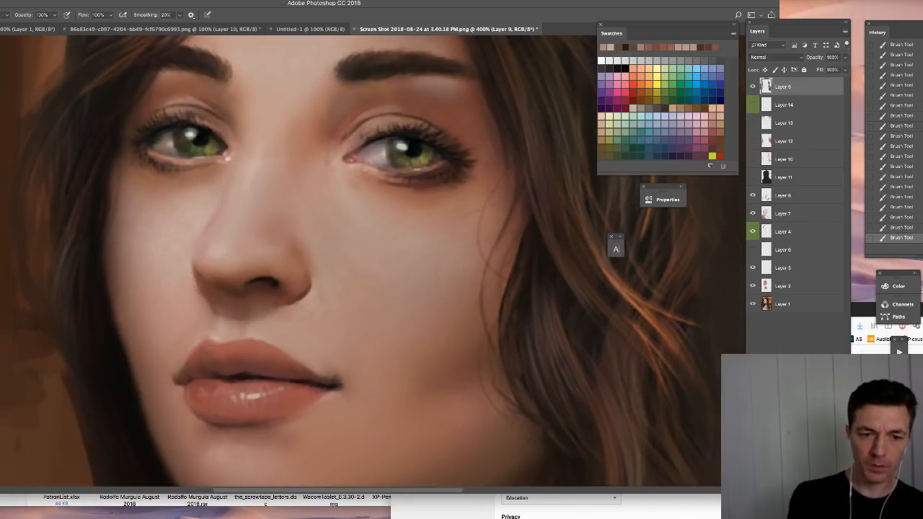
left_click(184, 261, "alt")
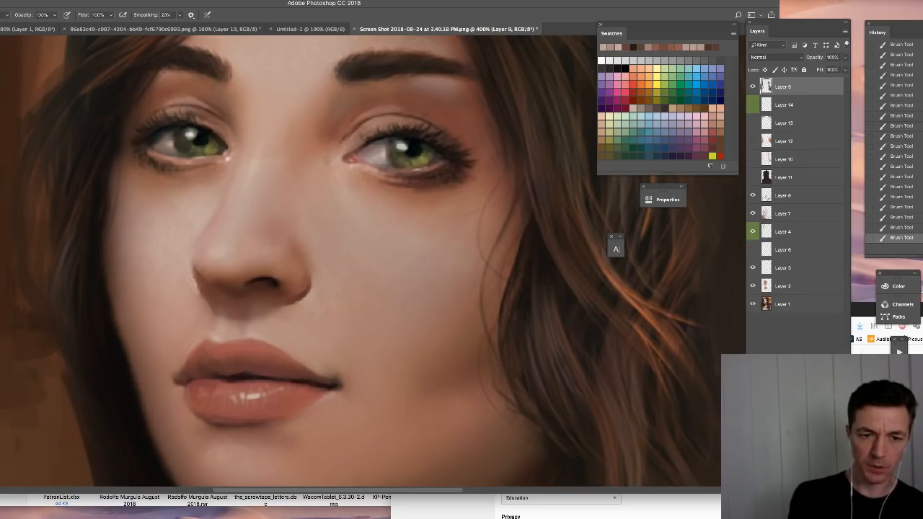
left_click(199, 287, "alt")
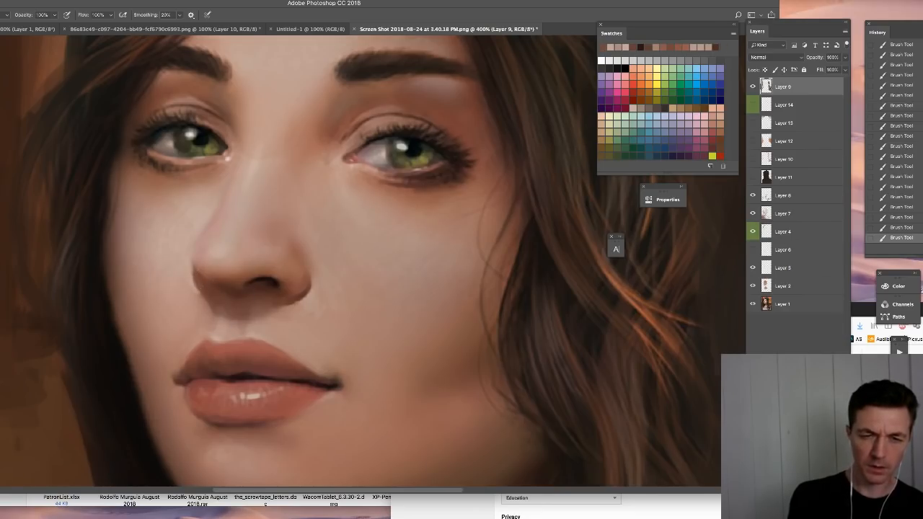
left_click(189, 252, "alt")
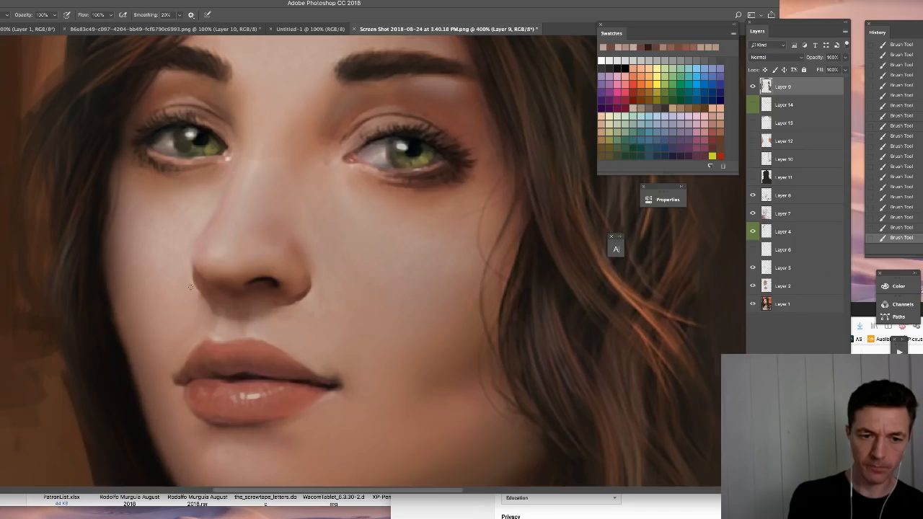
left_click_drag(322, 287, 355, 364)
key("super+z")
left_click(328, 277, "alt")
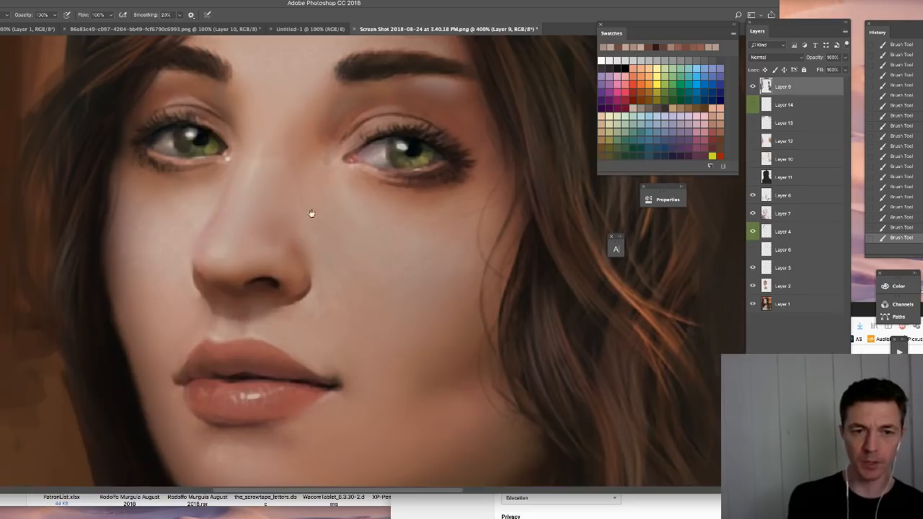
- Refine the lower lid and the upper inner lash line of the woman's left eye with colours sampled nearby
left_click_drag(311, 208, 341, 303)
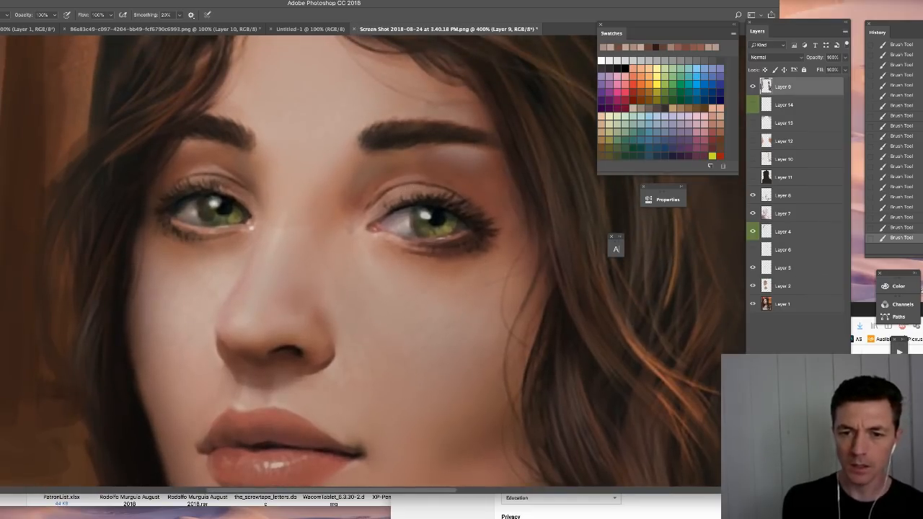
left_click(395, 237, "alt")
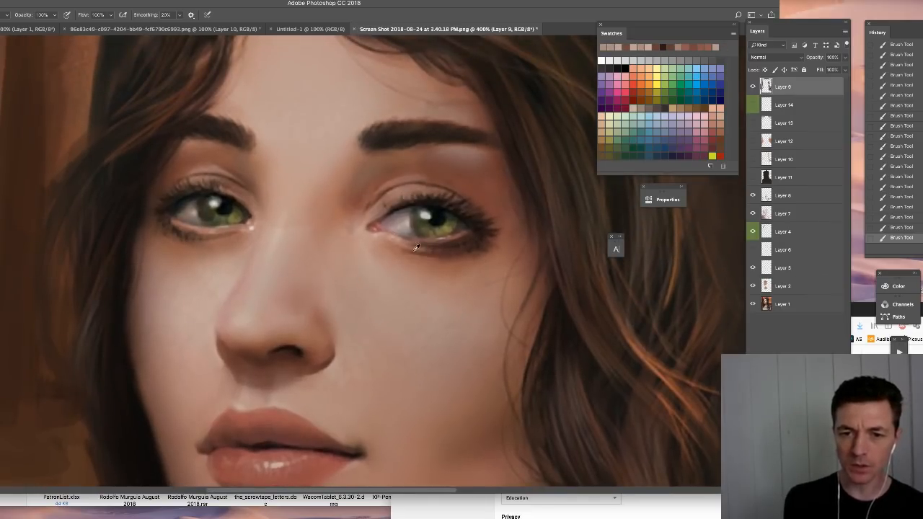
left_click(416, 248, "alt")
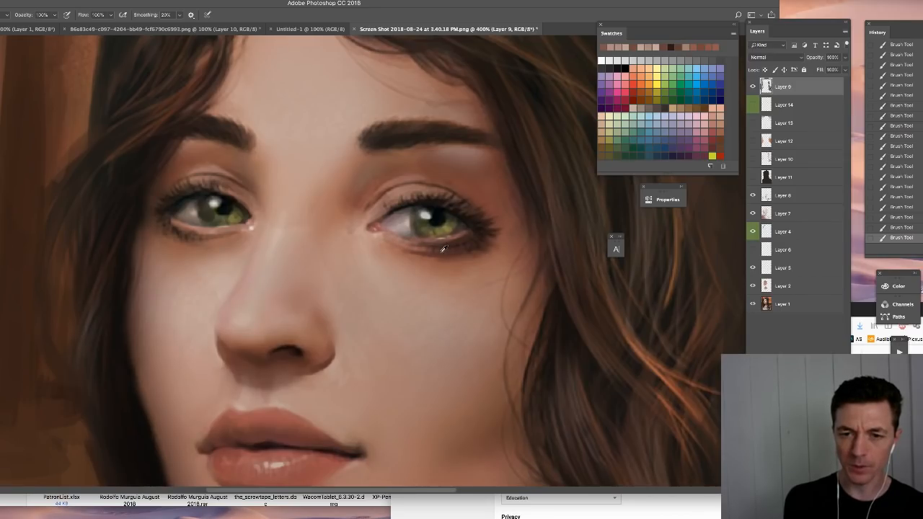
left_click(390, 214, "alt")
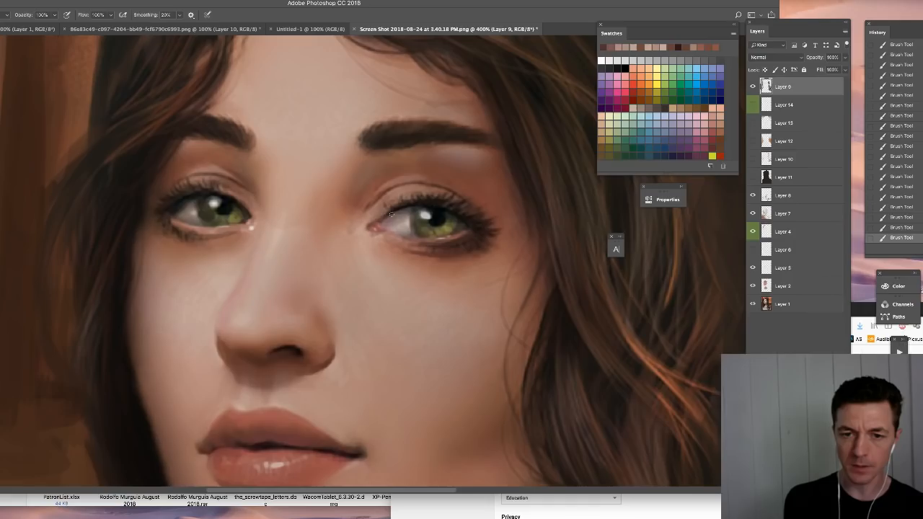
left_click(392, 214, "alt")
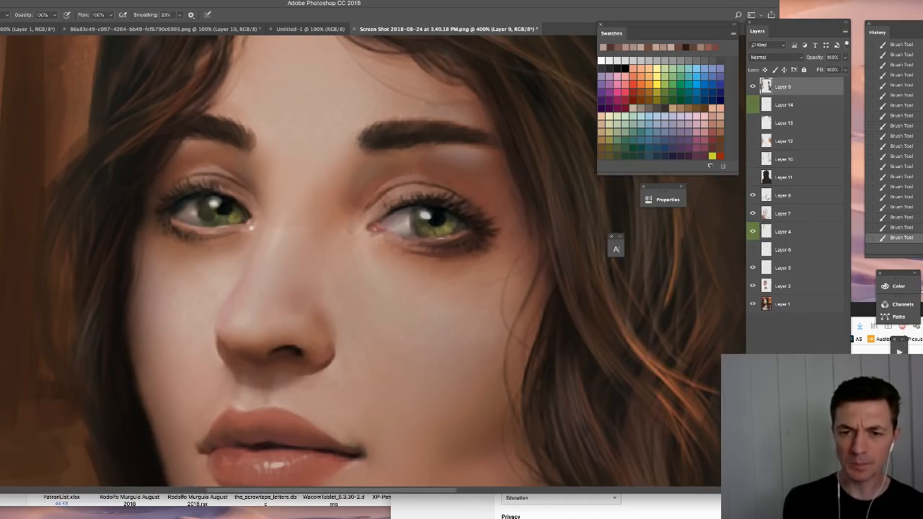
- Touch up the lower iris of the woman's left eye and the outer white of her right eye with sampled tones
left_click_drag(372, 147, 330, 230)
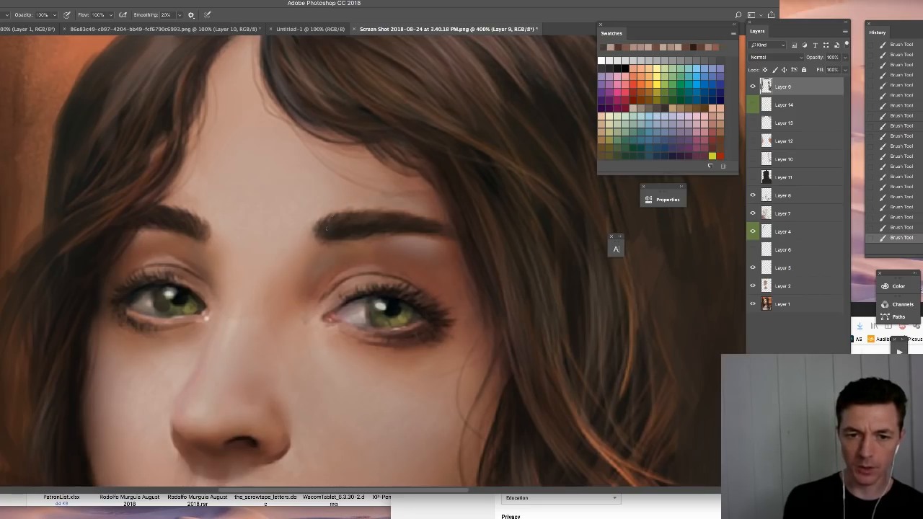
left_click(381, 322, "alt")
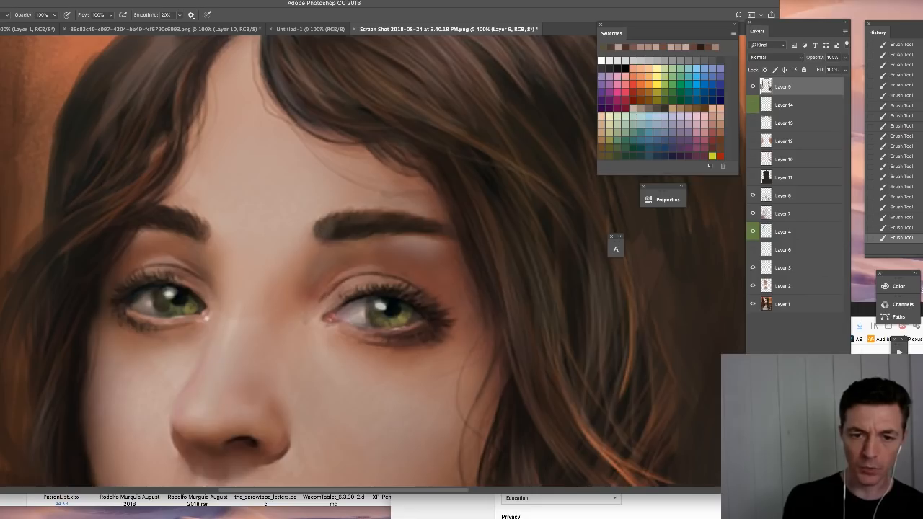
left_click(148, 305, "alt")
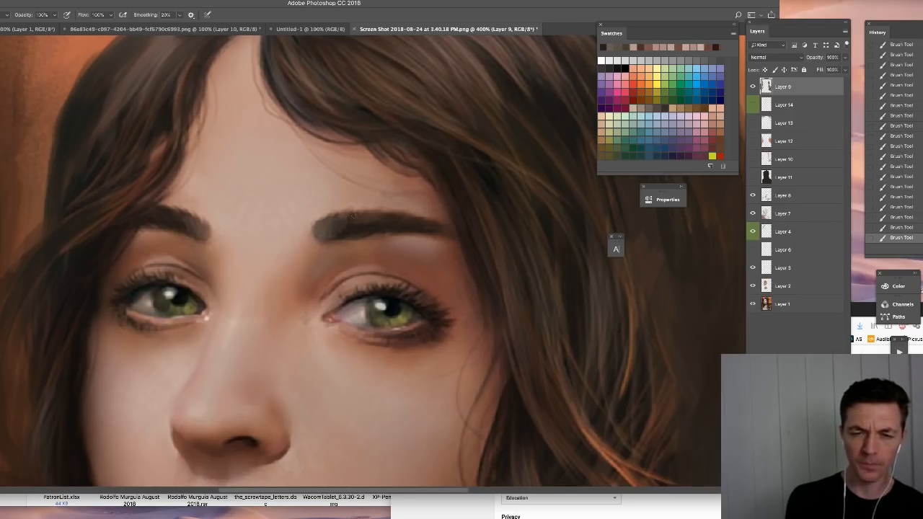
- Soften and reshape the inner end of the woman's left eyebrow with sampled brow and skin tones
left_click(324, 230, "alt")
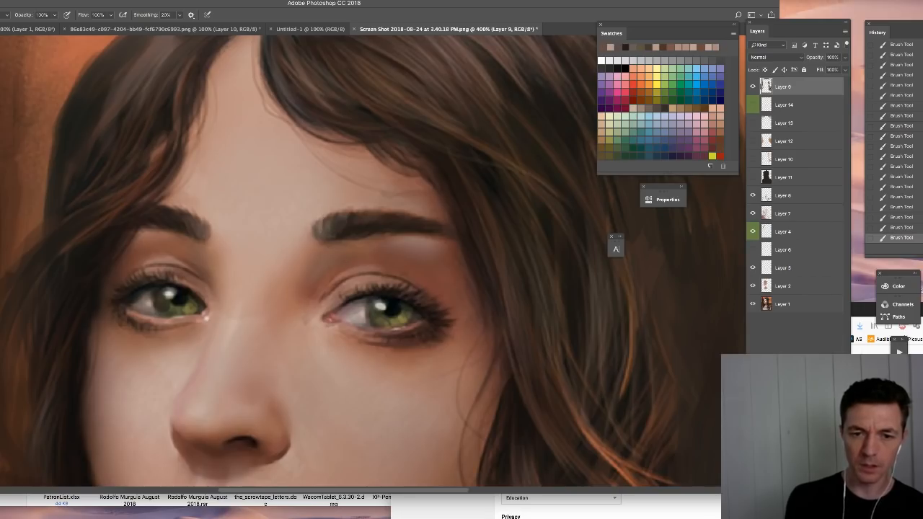
mouse_move(371, 214)
left_mouse_down()
mouse_move(348, 215)
mouse_move(358, 215)
mouse_move(340, 233)
left_mouse_up()
left_click(341, 229, "alt")
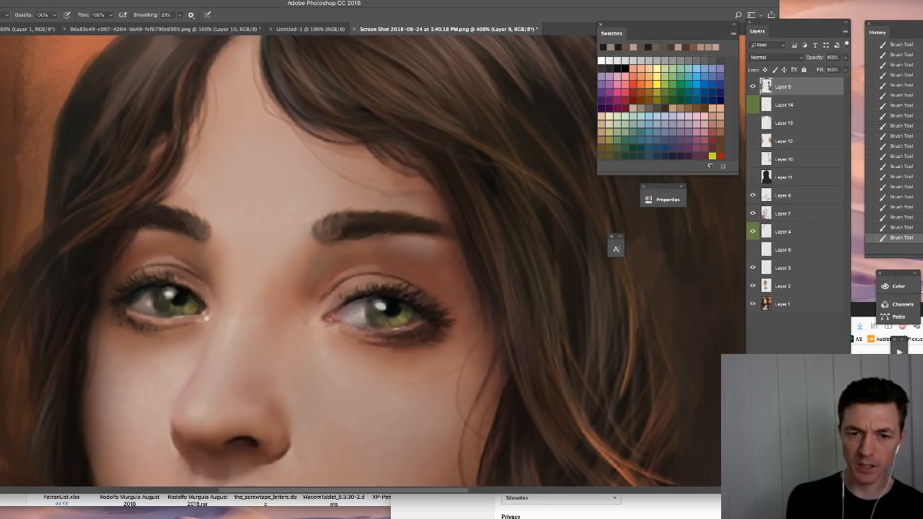
left_click(315, 232, "alt")
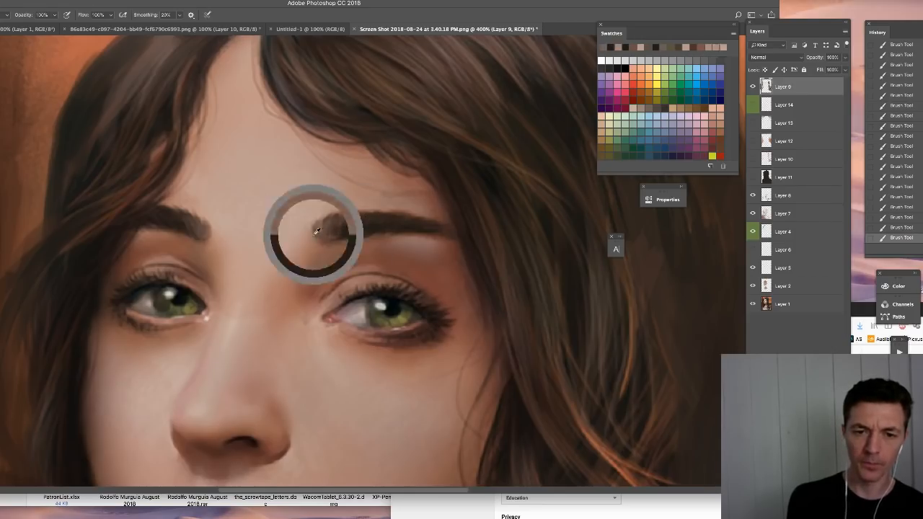
left_click(340, 231, "alt")
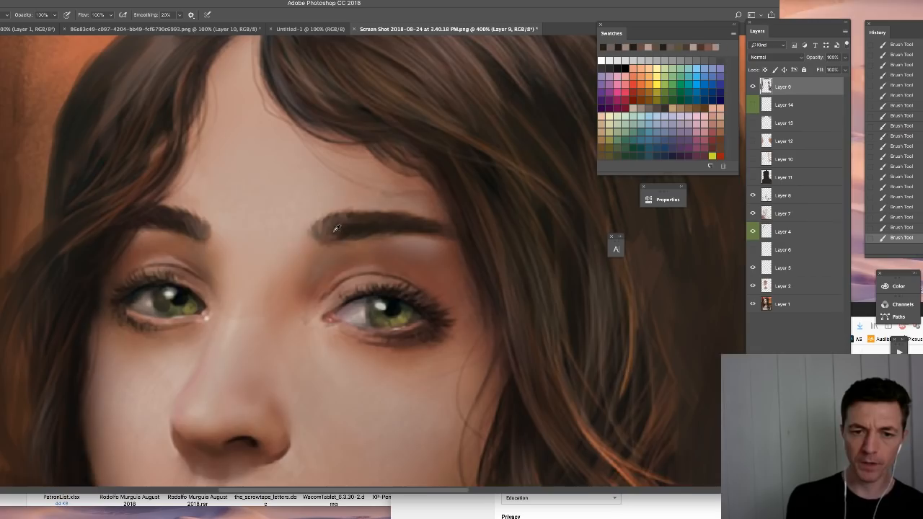
- Soften the inner end of the woman's right eyebrow with short strokes of sampled skin and brow colours
left_click(202, 233, "alt")
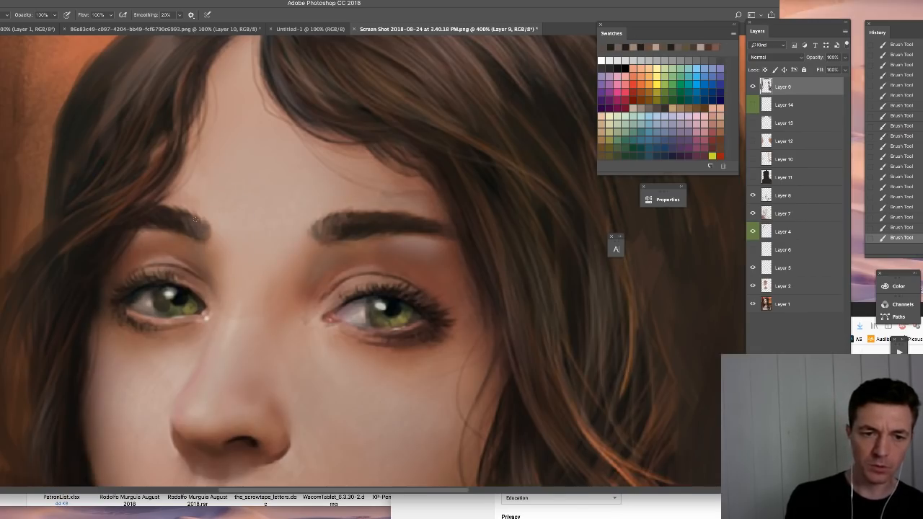
left_click(207, 215, "alt")
left_click_drag(201, 219, 214, 236)
left_click(194, 219, "alt")
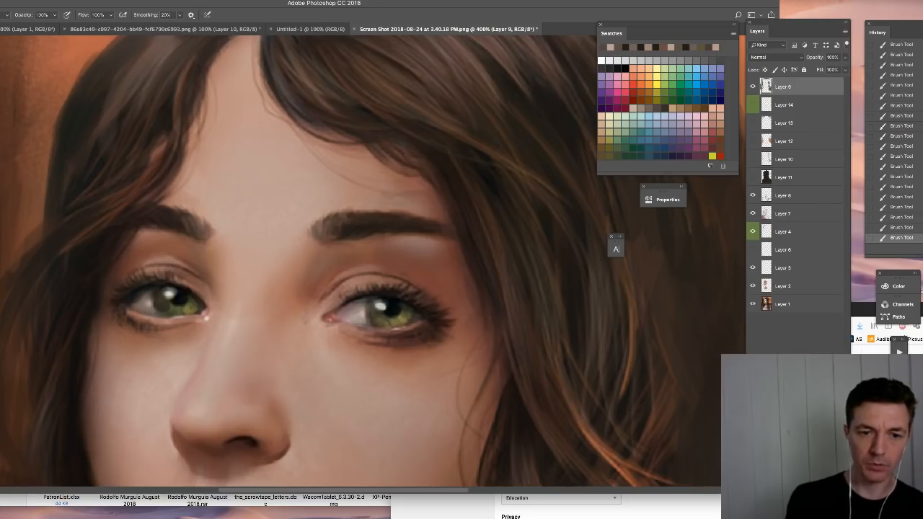
left_click(217, 240, "alt")
left_click(189, 229, "alt")
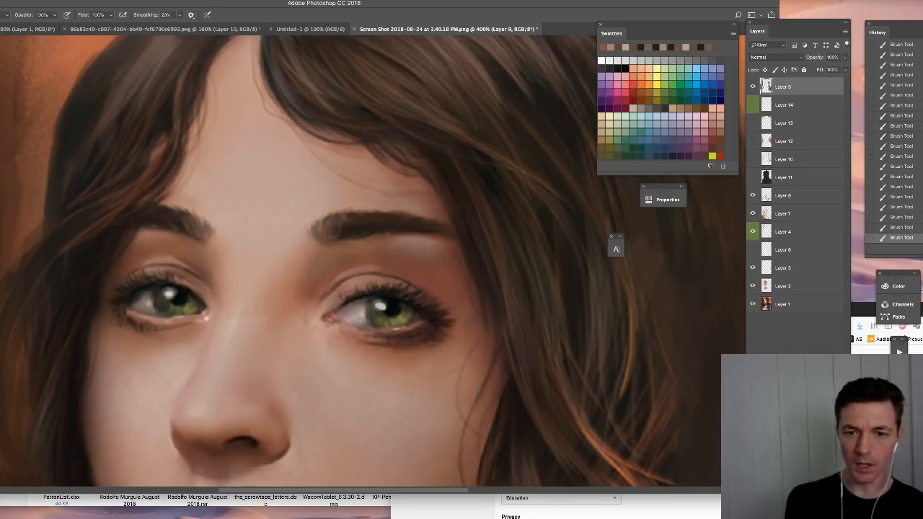
- Try light diagonal strokes across the woman's left eyebrow to show the hair direction, and revert them
mouse_move(353, 236)
left_mouse_down()
mouse_move(380, 207)
mouse_move(398, 214)
left_mouse_up()
mouse_move(396, 232)
left_mouse_down()
mouse_move(420, 216)
mouse_move(447, 223)
left_mouse_up()
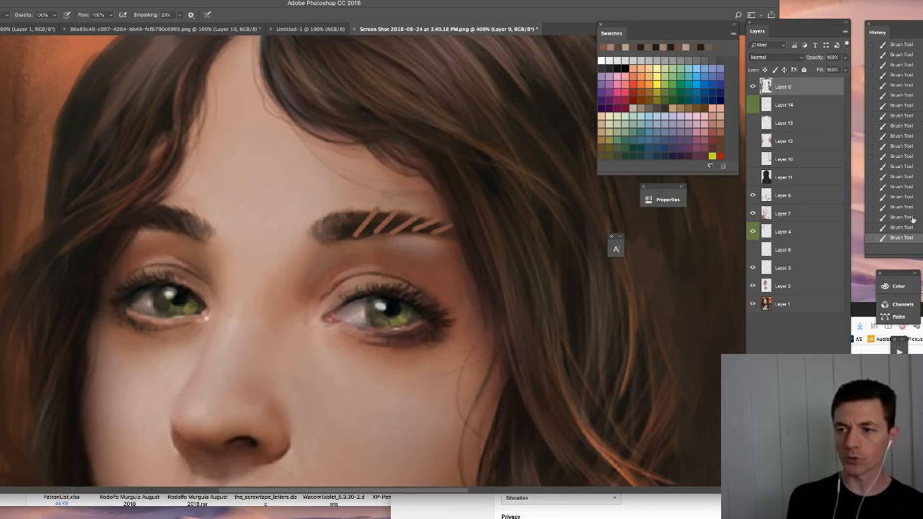
key("super+alt+z")
key("super+alt+z")
key("super+alt+z")
key("super+alt+z")
key("super+alt+z")
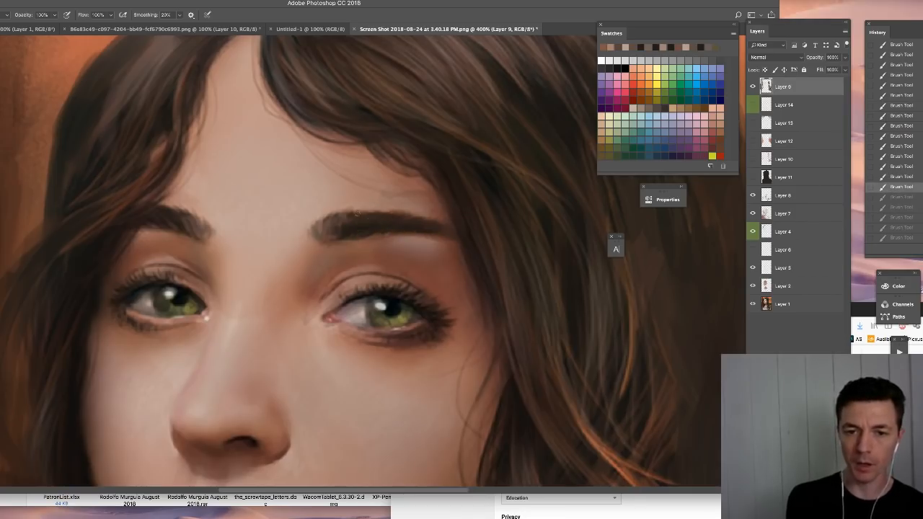
key("super+shift+z")
key("super+shift+z")
key("super+shift+z")
key("super+shift+z")
key("super+shift+z")
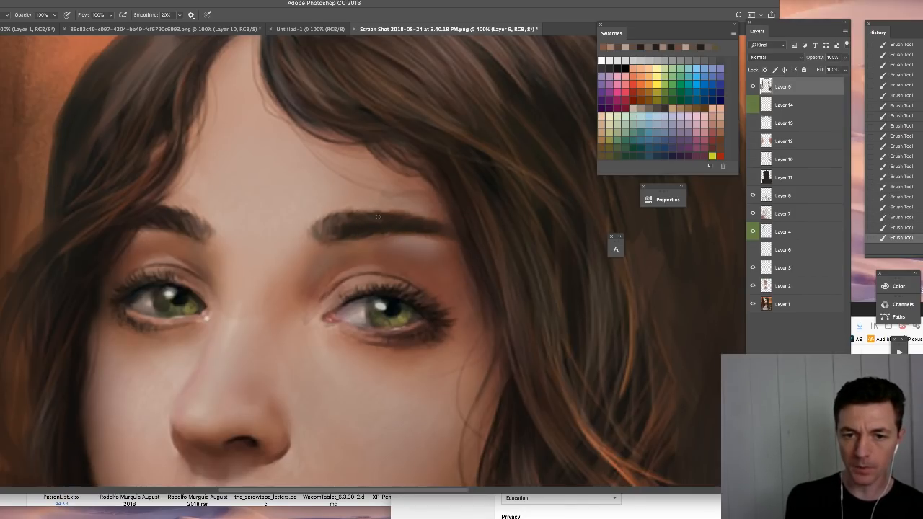
- Paint fine hair strokes inside the woman's left eyebrow and along its upper edge with sampled brow and skin tones
left_click_drag(377, 217, 369, 230)
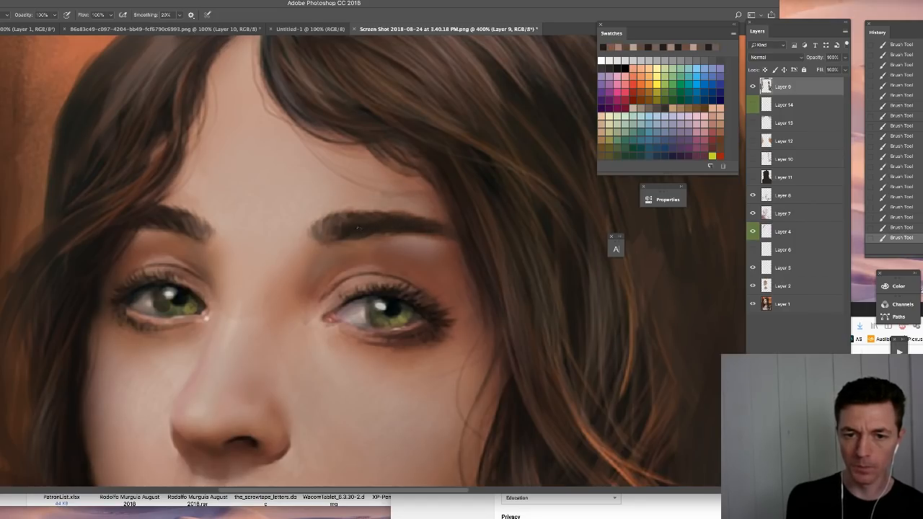
left_click(374, 205, "alt")
left_click_drag(371, 211, 366, 215)
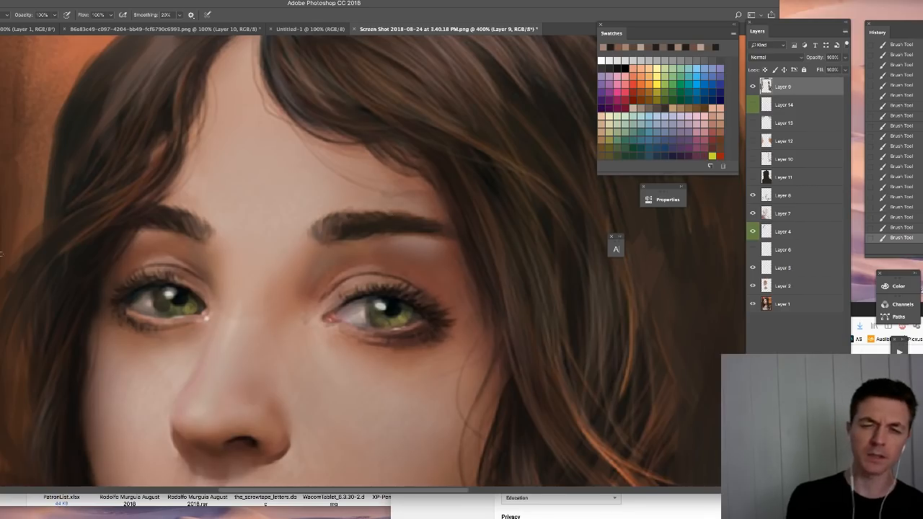
- Refine the upper edge of the woman's right eyebrow with skin and brow tones sampled beside it
left_click(183, 199, "alt")
left_click_drag(175, 209, 160, 205)
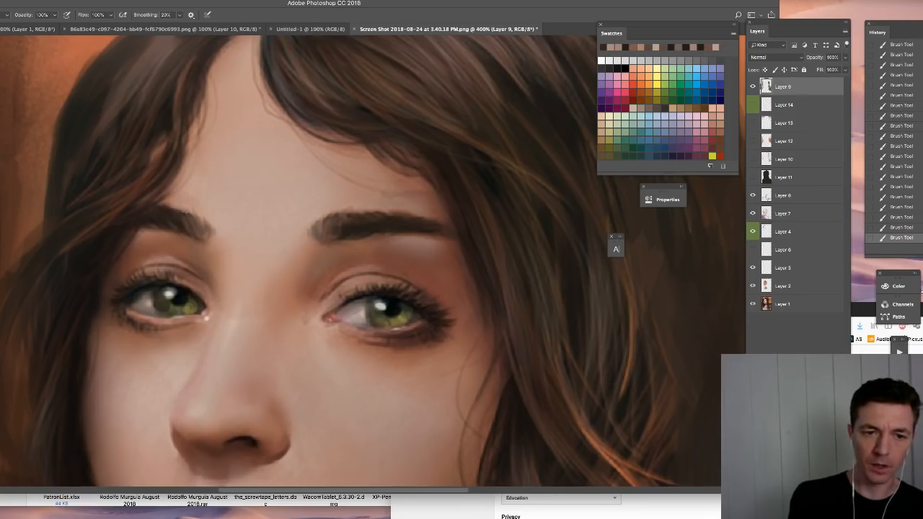
left_click(175, 210, "alt")
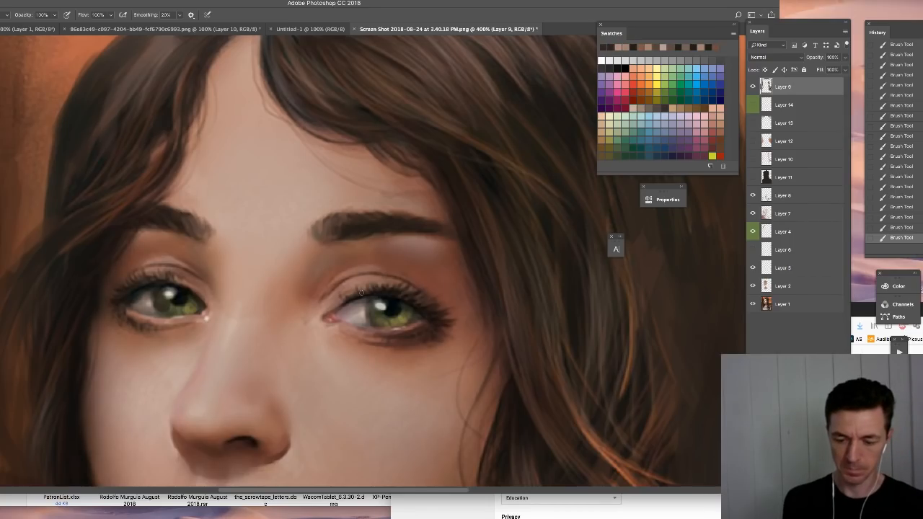
- Try thick brown strokes down the middle of the forehead and above the woman's right eyebrow, and undo them
key("super+1")
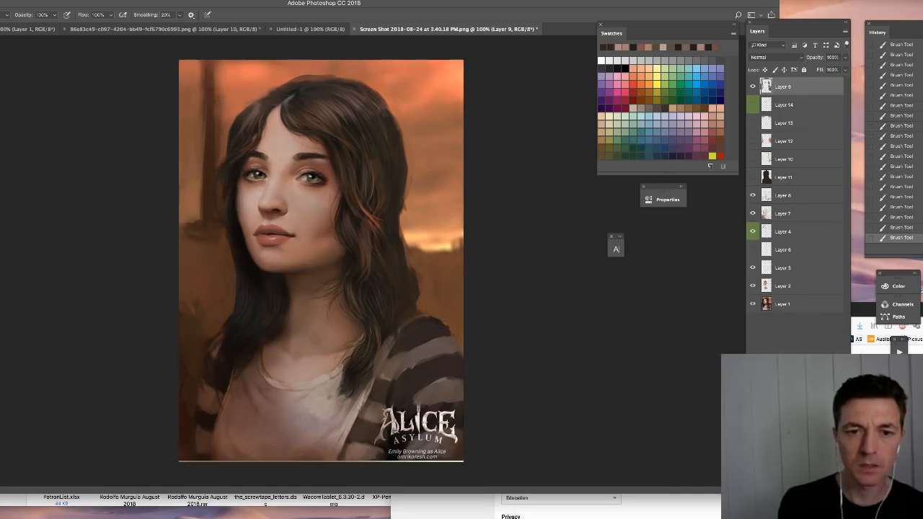
key("super+equal")
scroll(313, 299, "up", 5)
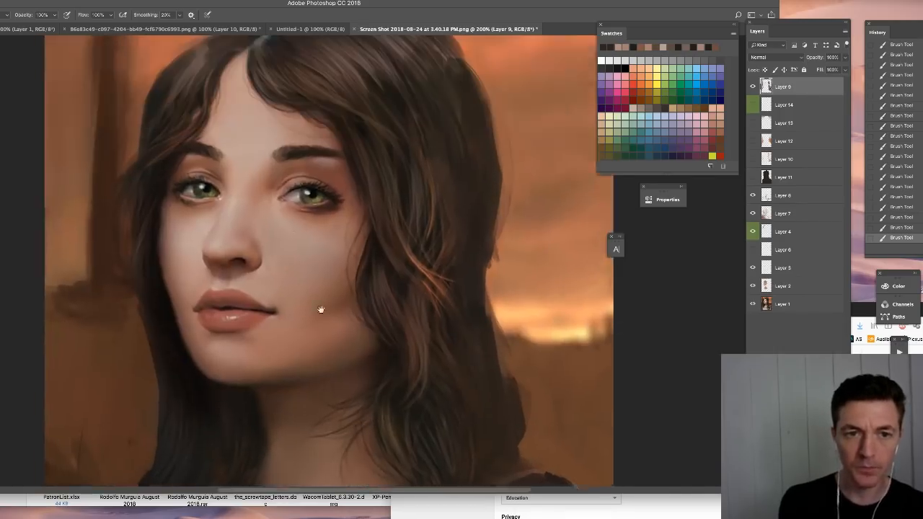
left_click(241, 288, "alt")
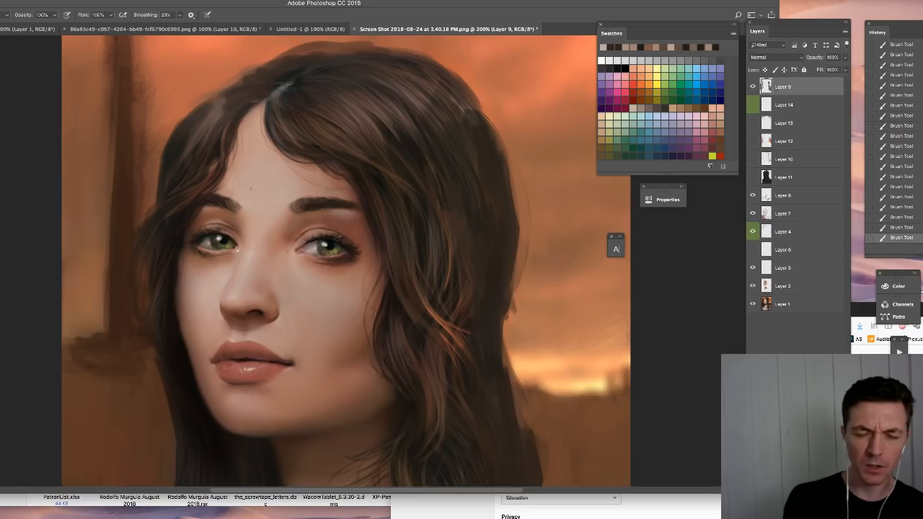
right_click(247, 145)
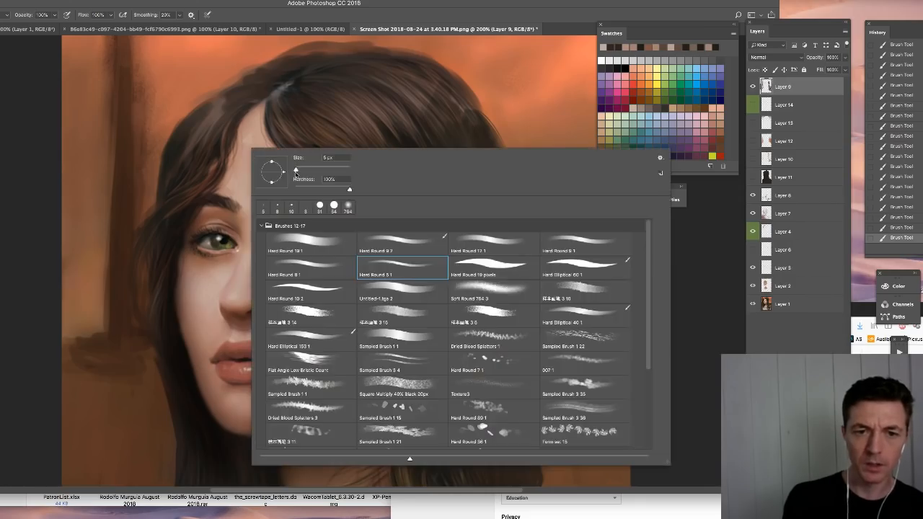
left_click(244, 138)
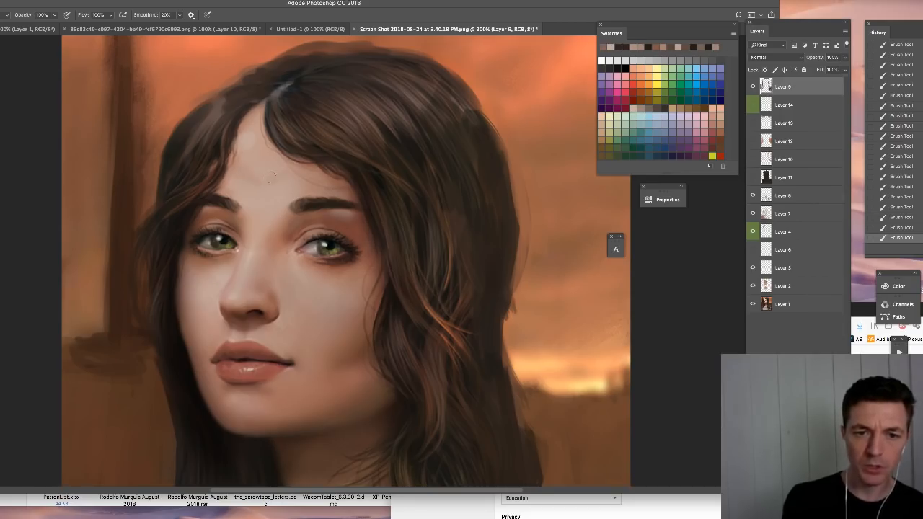
mouse_move(280, 85)
left_mouse_down()
mouse_move(257, 133)
mouse_move(263, 173)
mouse_move(261, 196)
left_mouse_up()
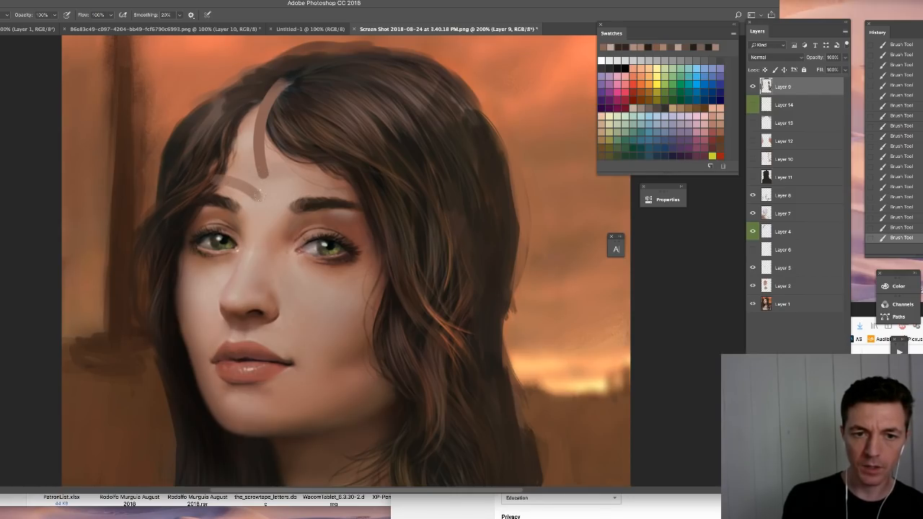
key("super+z")
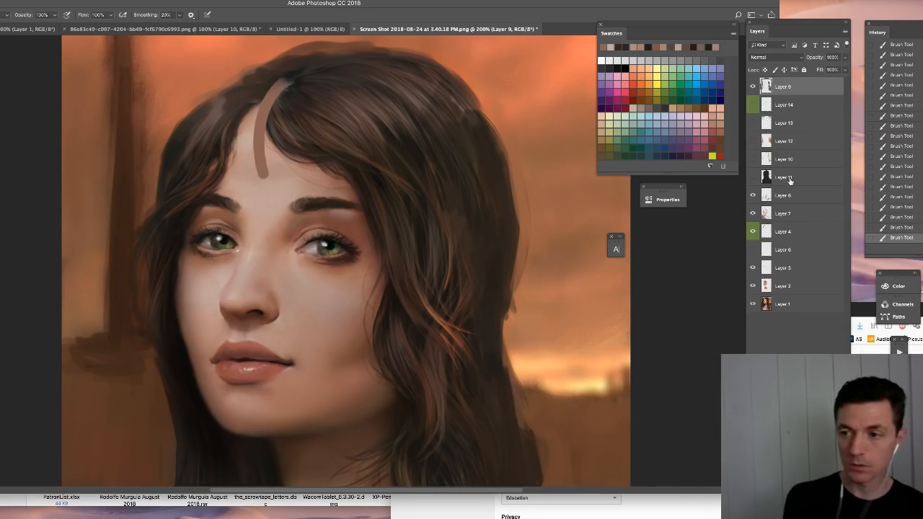
key("super+z")
- Smooth the centre of the forehead with a smaller hard round brush and light skin tone sampled from the nose bridge
right_click(290, 205)
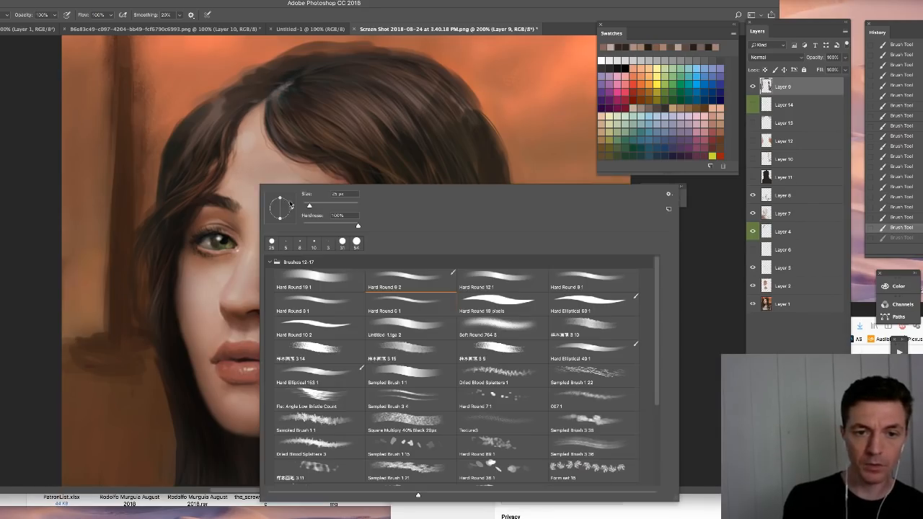
left_click_drag(309, 208, 305, 208)
left_click(256, 220)
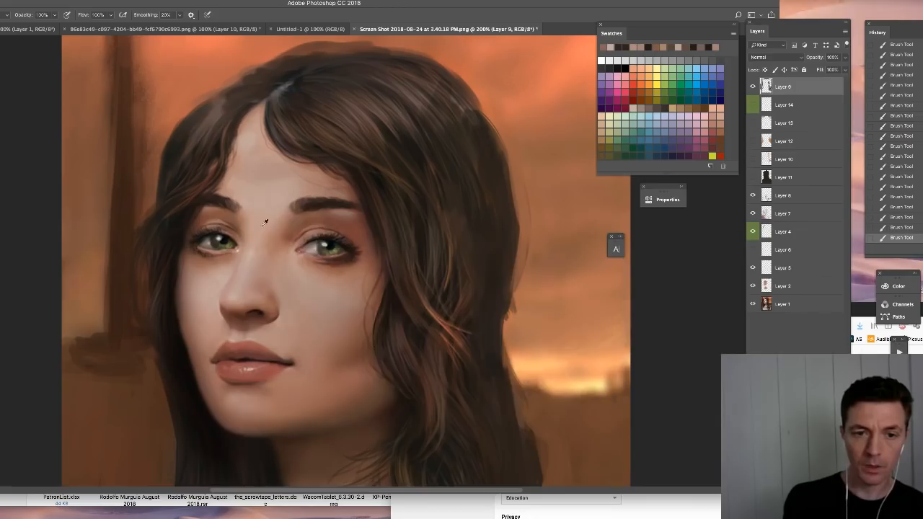
left_click(252, 264, "alt")
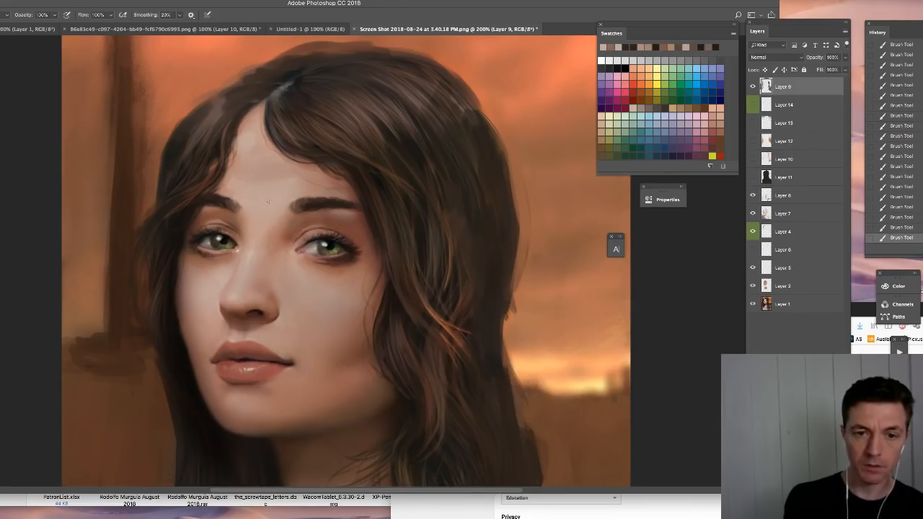
right_click(285, 198)
left_click_drag(347, 209, 352, 209)
left_click(266, 162, "alt")
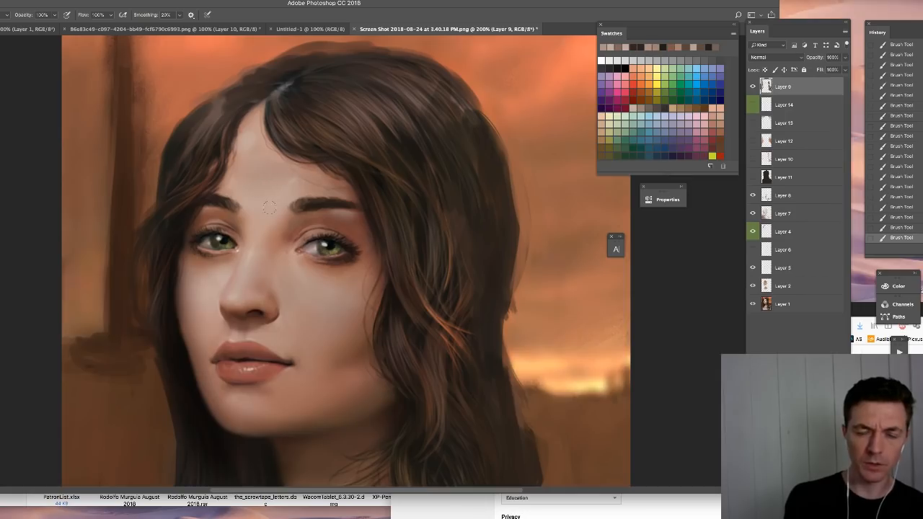
- Blend the skin between the eyebrows and down to the nose bridge using tones sampled beside it
left_click(289, 220, "alt")
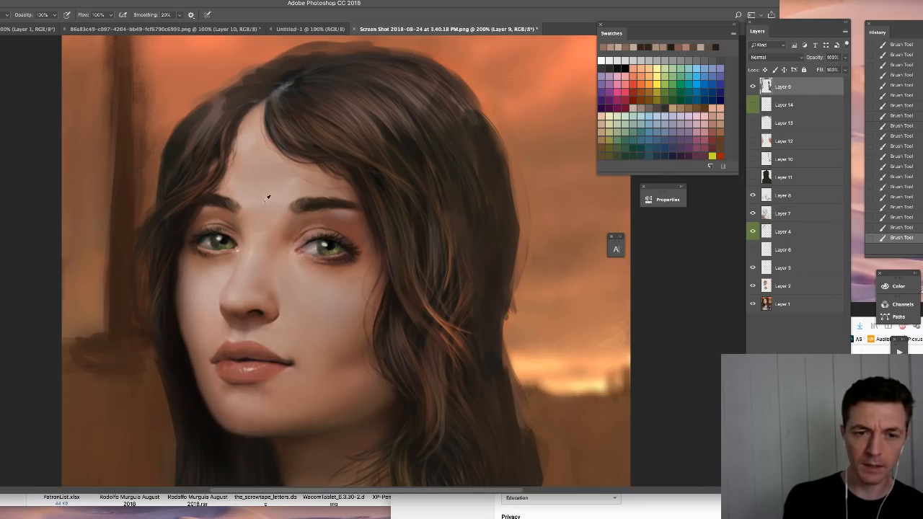
right_click(280, 212)
left_click_drag(335, 235, 330, 234)
left_click(275, 226)
left_click(275, 227, "alt")
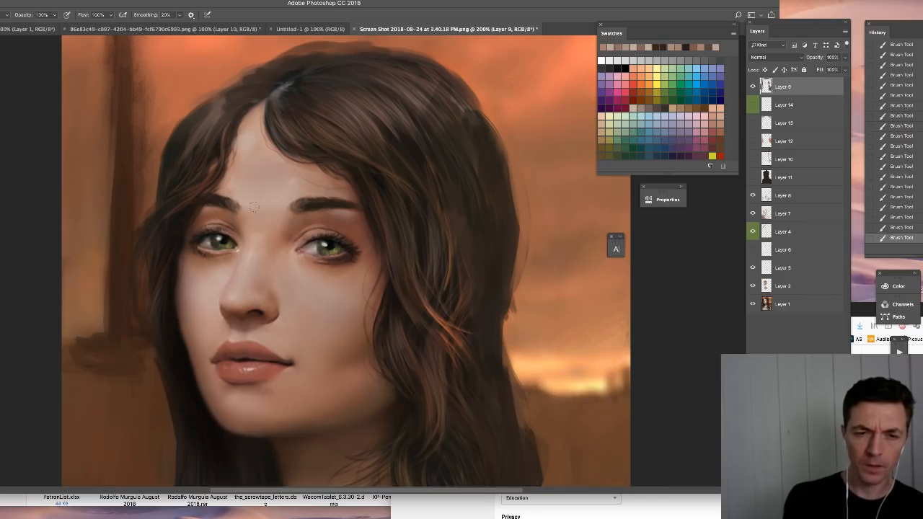
left_click(269, 216, "alt")
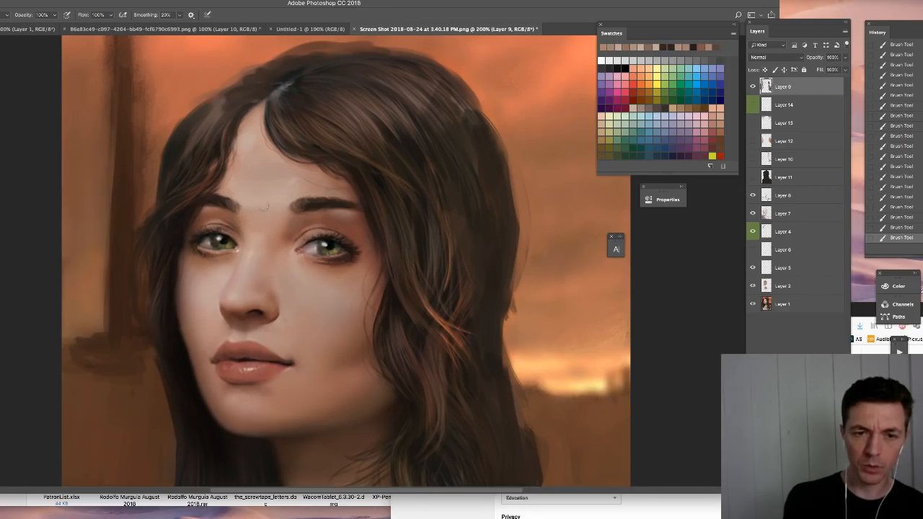
left_click(261, 205, "alt")
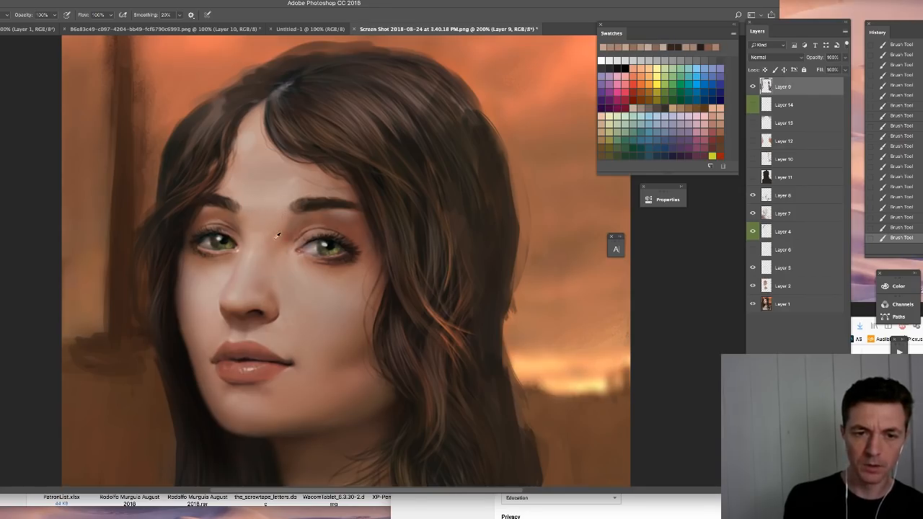
left_click(272, 239, "alt")
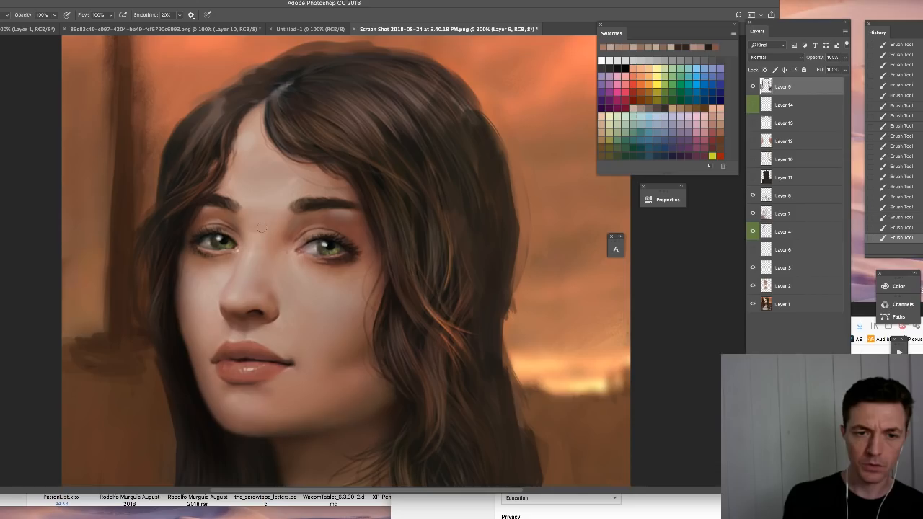
left_click_drag(261, 228, 257, 227)
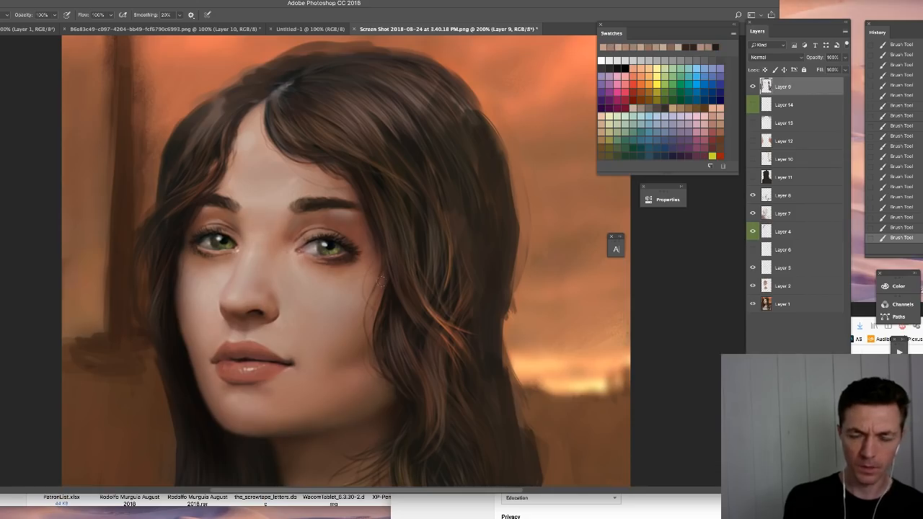
- Compare the portrait with its original by toggling the painted layers, and place a hidden duplicate of Layer 1 above Layer 9
key("ctrl+minus")
key("ctrl+minus")
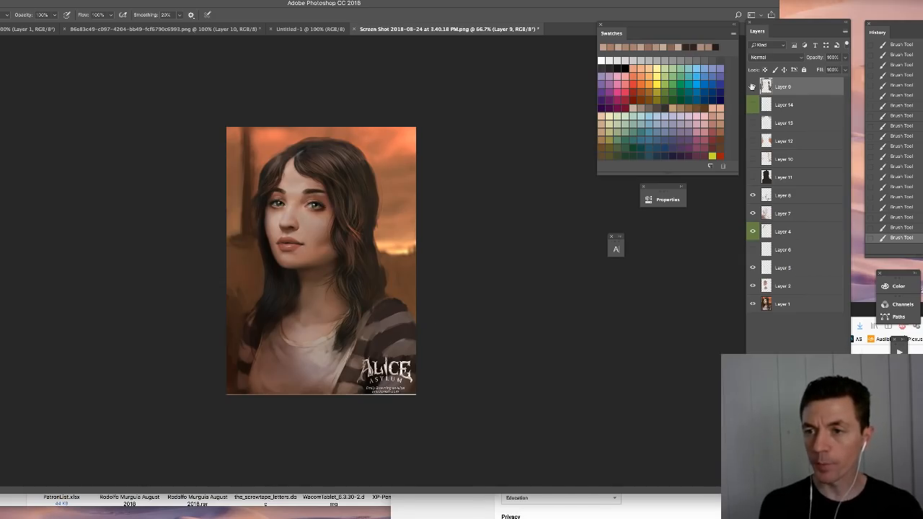
left_click_drag(753, 85, 753, 232)
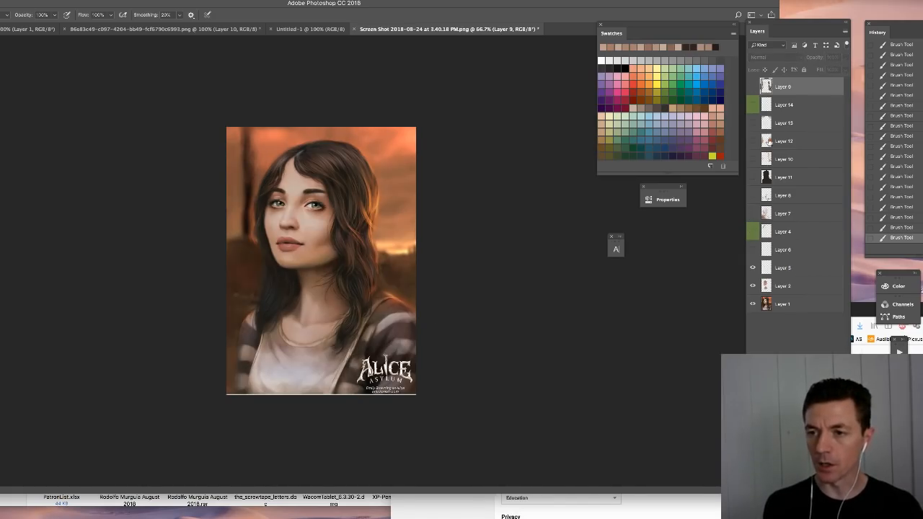
left_click_drag(751, 231, 752, 197)
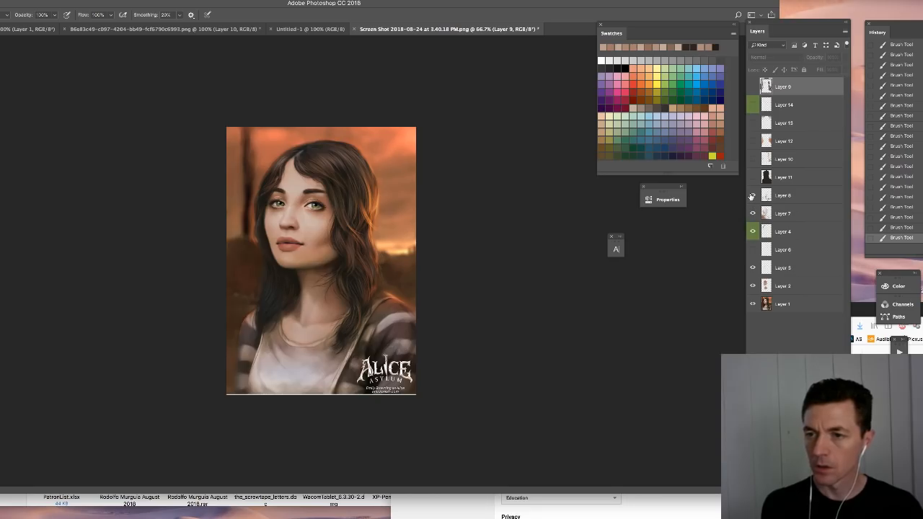
left_click(753, 87)
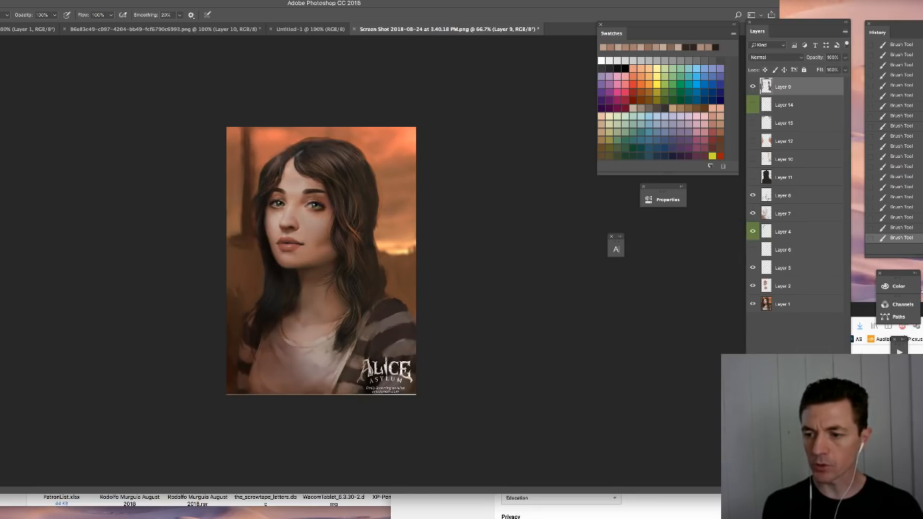
left_click_drag(767, 304, 766, 85)
left_click(753, 87)
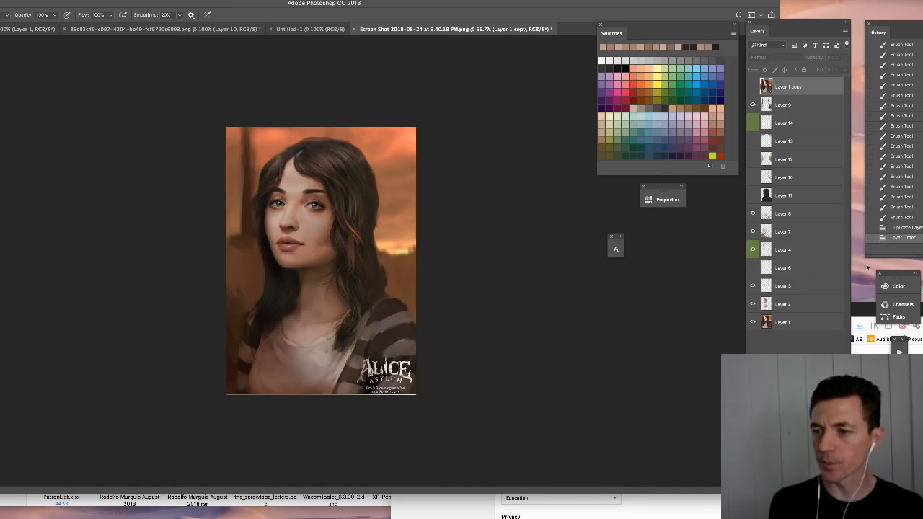
- Open the desktop screenshot of the dark-haired woman in the red dress as a new document and inspect it
key("shift+Tab")
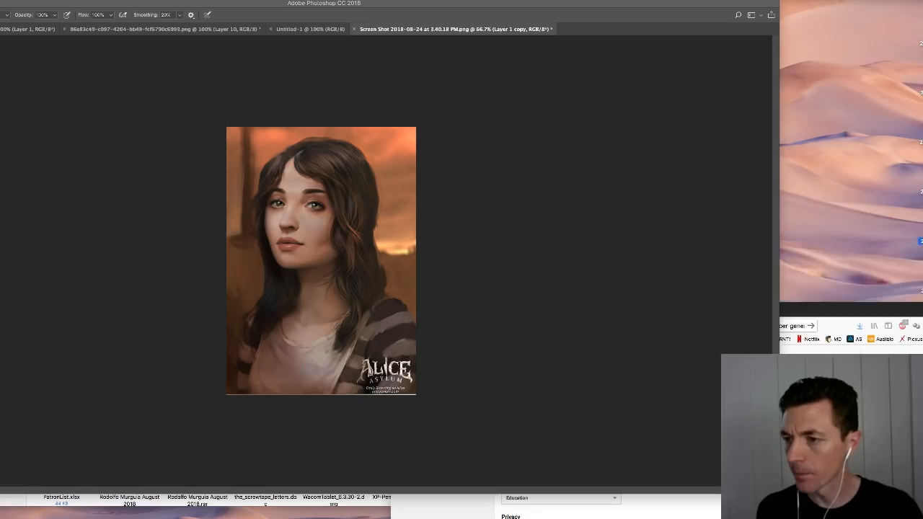
right_click(919, 216)
mouse_move(864, 230)
left_click(722, 244)
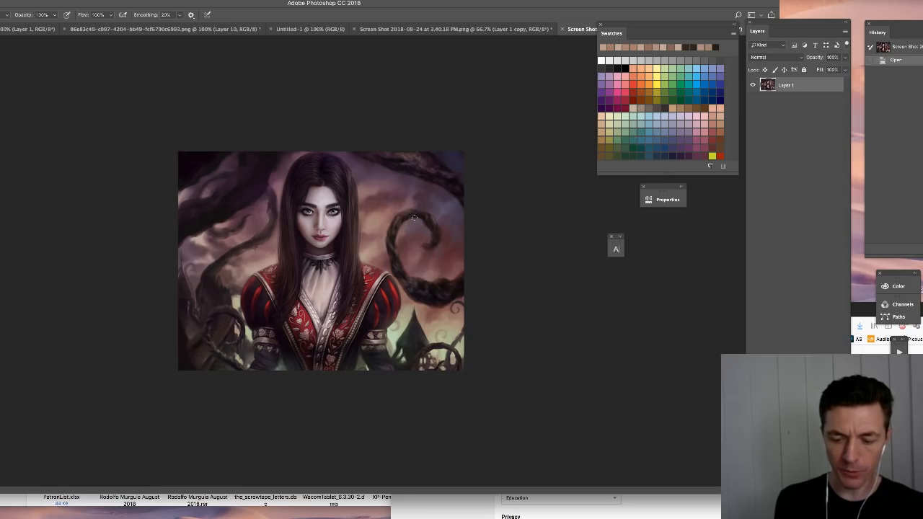
key("super+plus")
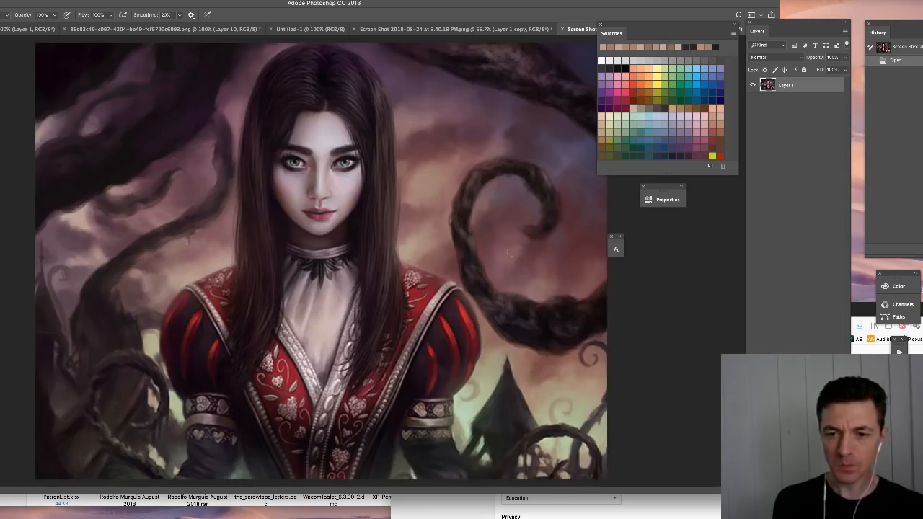
key("super+minus")
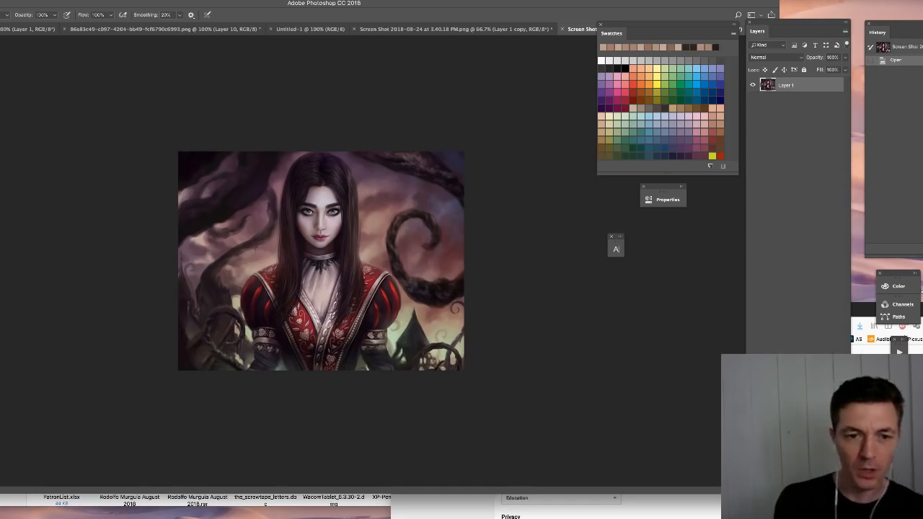
- Duplicate Layer 1 of the red-dress image and apply Lens Blur to the copy with an increased radius
key("l")
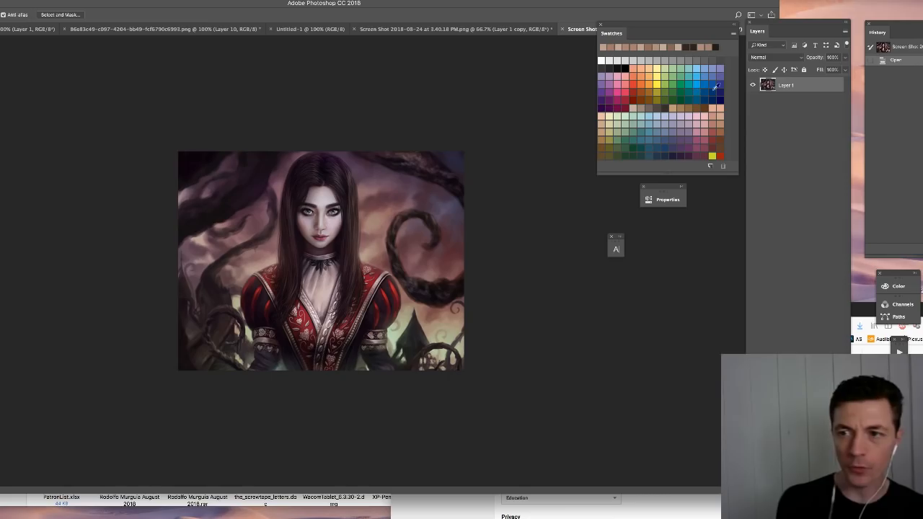
key("super+j")
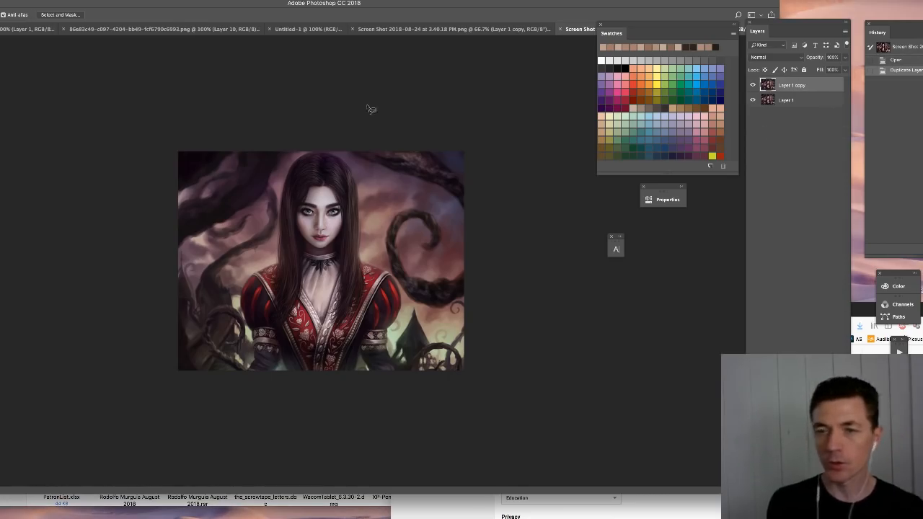
left_click(51, 1)
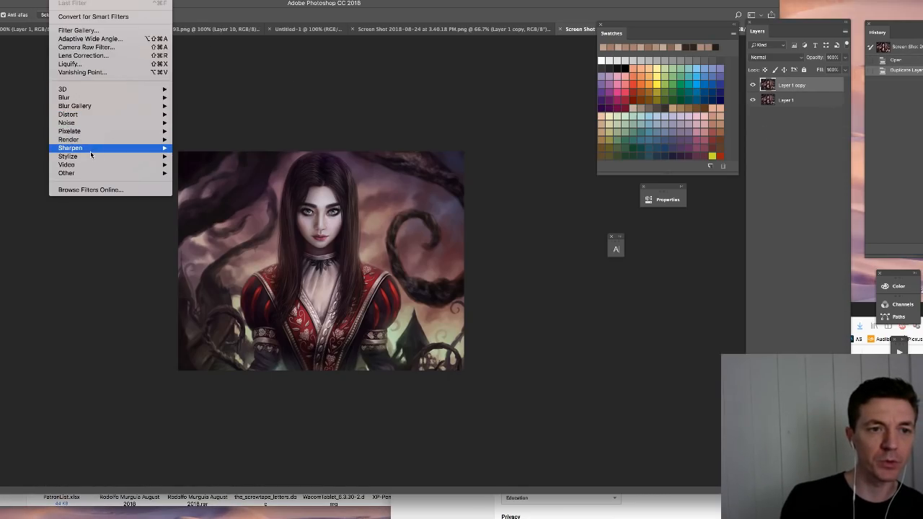
mouse_move(72, 97)
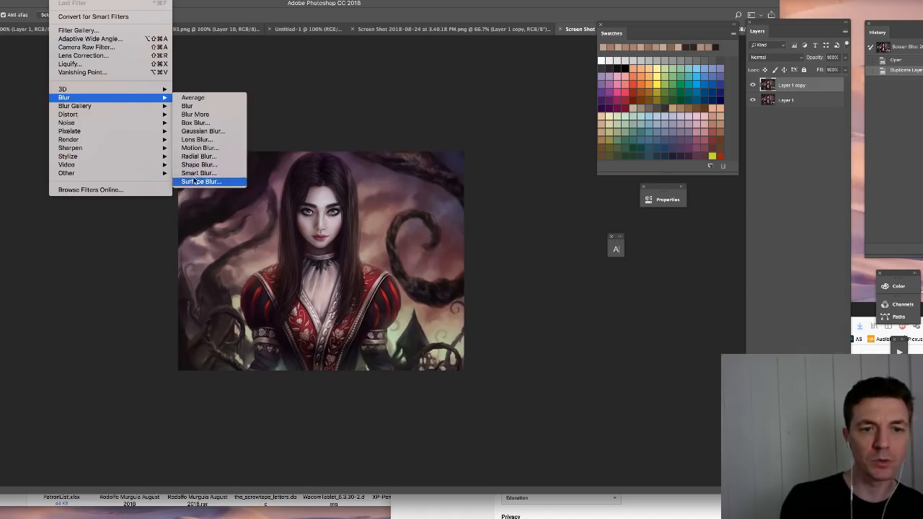
left_click(196, 139)
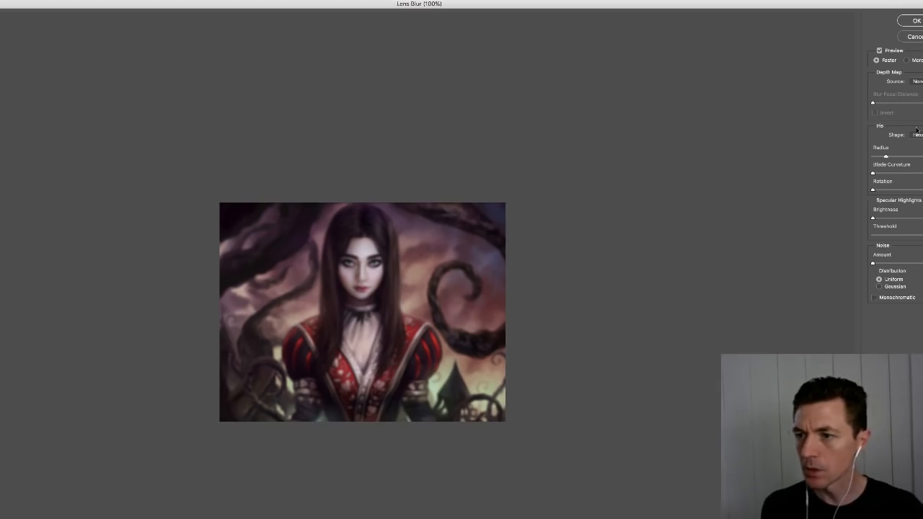
left_click_drag(890, 158, 900, 156)
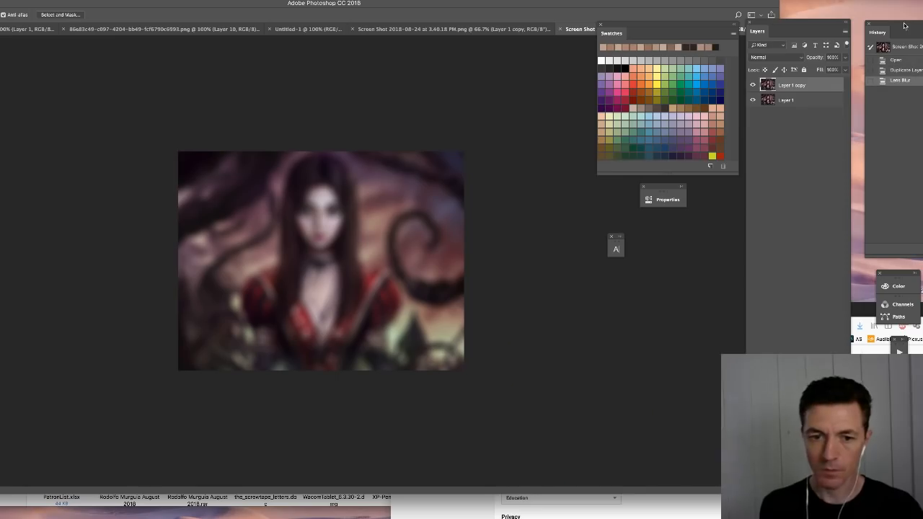
left_click(915, 21)
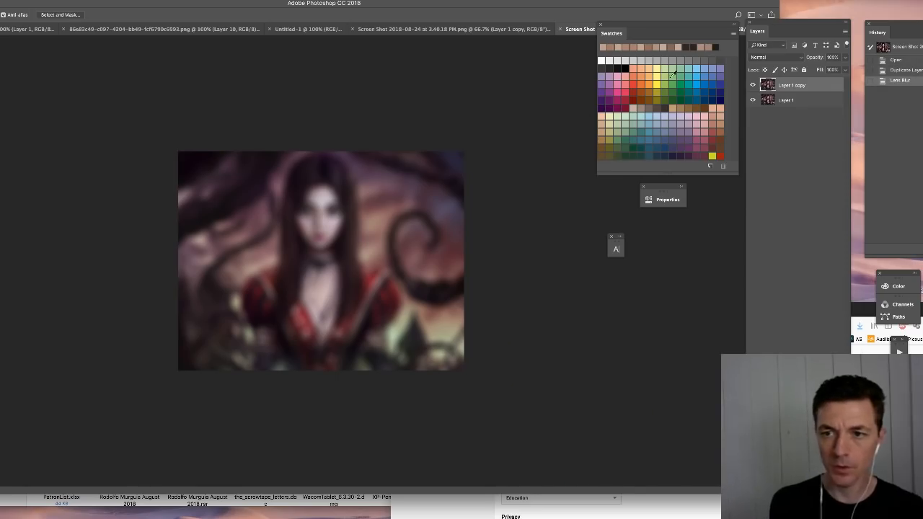
- Add a layer mask to the blurred copy and paint black over the woman's face, hair and dress to reveal her sharp
left_click(788, 418)
key("b")
right_click(307, 197)
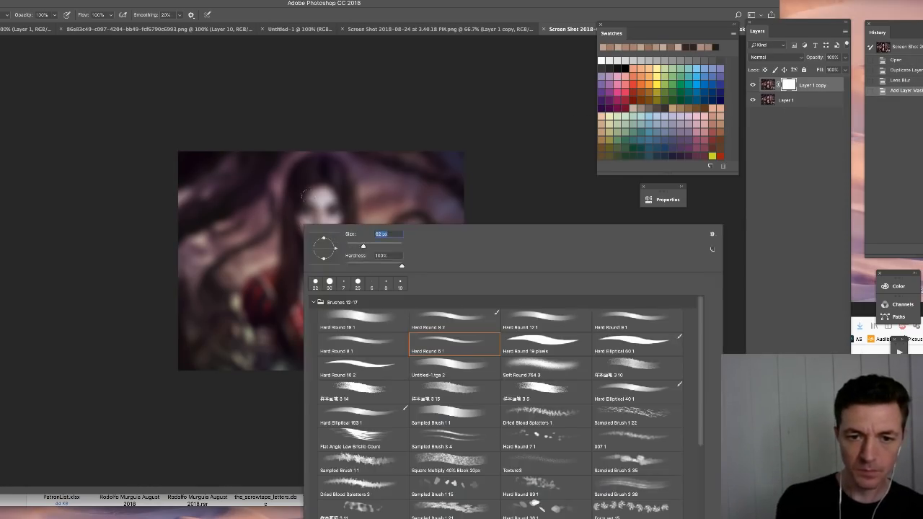
mouse_move(306, 197)
left_mouse_down()
mouse_move(300, 226)
mouse_move(299, 193)
mouse_move(322, 245)
mouse_move(337, 193)
mouse_move(316, 154)
mouse_move(293, 189)
mouse_move(284, 293)
mouse_move(346, 221)
mouse_move(357, 268)
mouse_move(391, 311)
mouse_move(334, 357)
mouse_move(273, 339)
mouse_move(274, 308)
mouse_move(276, 352)
left_mouse_up()
left_click_drag(258, 287, 253, 317)
mouse_move(372, 338)
left_mouse_down()
mouse_move(371, 356)
mouse_move(389, 349)
mouse_move(406, 358)
left_mouse_up()
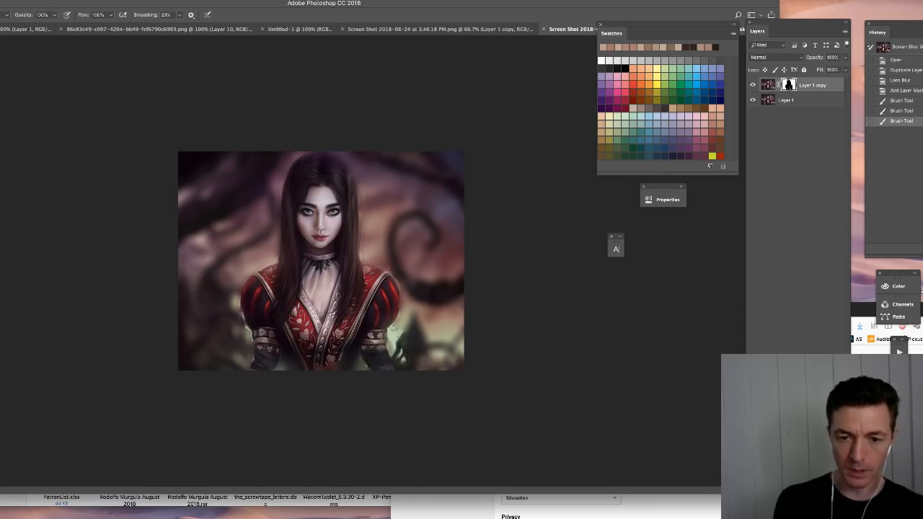
- Refine the blurred copy's layer mask along the woman's sleeves, shoulders and hair edges, and check the edges up close
mouse_move(403, 332)
left_mouse_down()
mouse_move(393, 355)
mouse_move(398, 333)
left_mouse_up()
mouse_move(234, 302)
left_mouse_down()
mouse_move(241, 333)
mouse_move(235, 275)
mouse_move(277, 259)
left_mouse_up()
left_click_drag(284, 179, 279, 209)
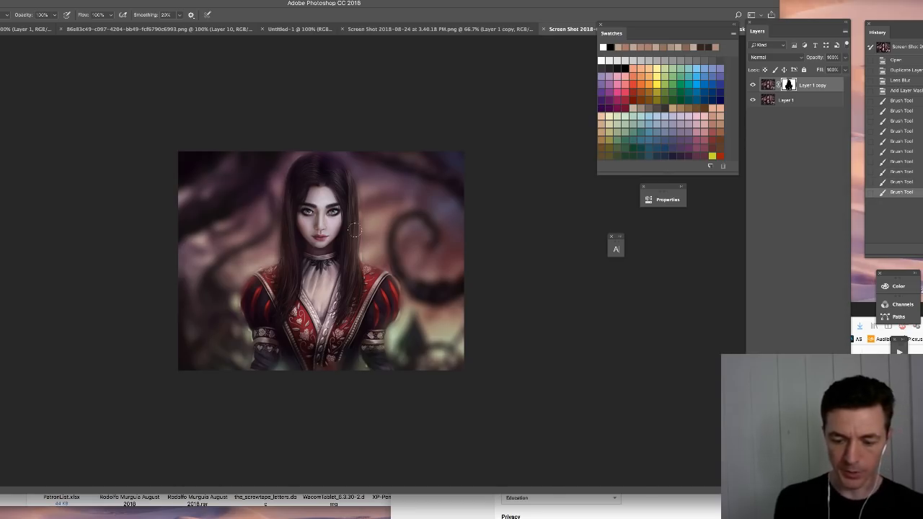
key("super+equal")
key("super+equal")
right_click(396, 227)
left_click(449, 245)
left_click_drag(398, 220, 398, 244)
left_click(753, 86)
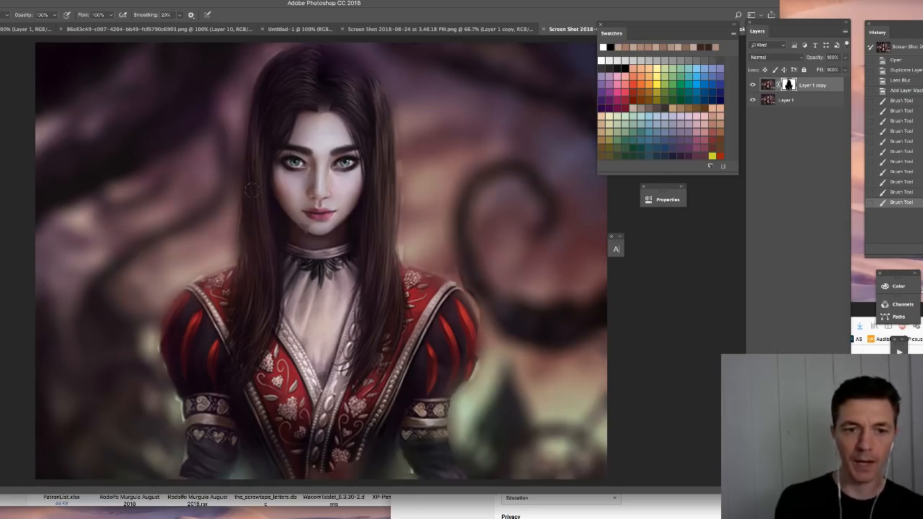
- Create a new layer above the blurred copy and paint background colour over the halo along the hair's left edge
key("super+shift+alt+n")
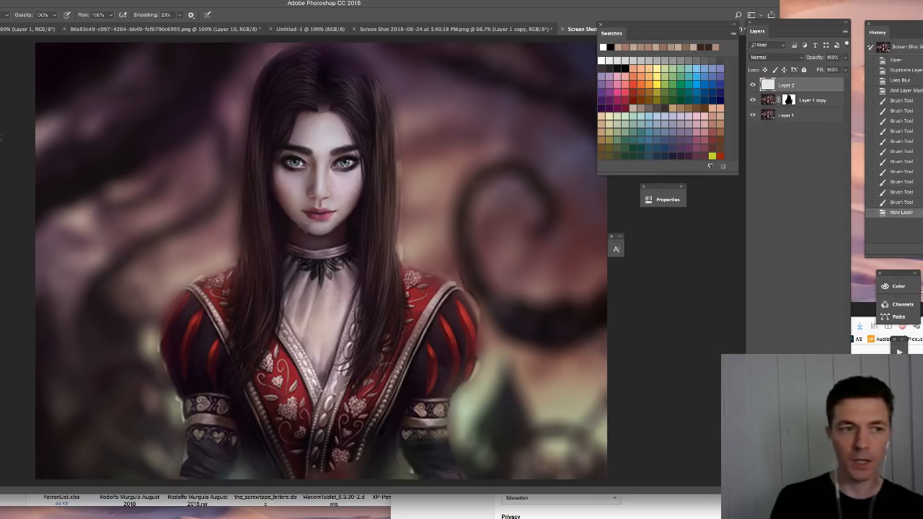
left_click(226, 225, "alt")
left_click_drag(236, 248, 237, 220)
left_click_drag(237, 223, 241, 173)
left_click_drag(241, 184, 246, 137)
left_click_drag(246, 144, 253, 93)
left_click(231, 111, "alt")
left_click_drag(252, 101, 274, 60)
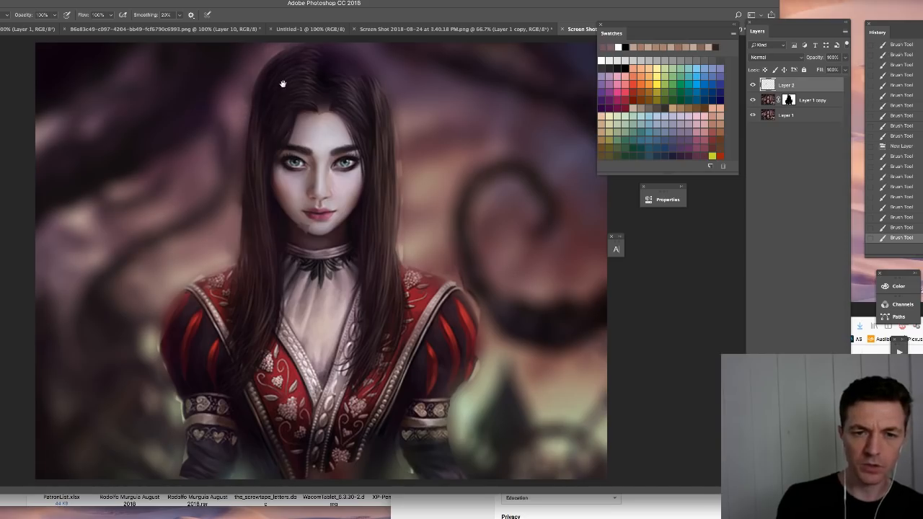
- Adjust the brush size and clean up the hair edge around the crown and upper left of the head
right_click(282, 246)
left_click(348, 209)
left_click_drag(318, 111, 311, 113)
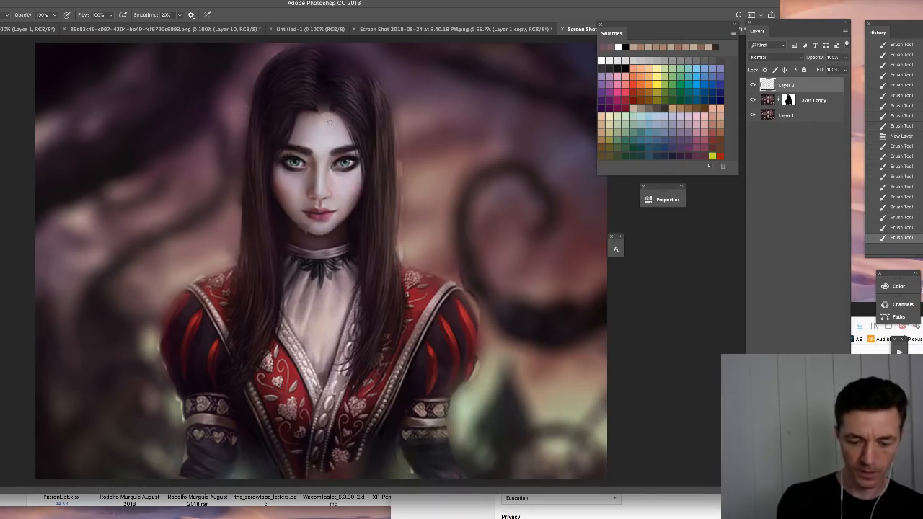
mouse_move(274, 62)
left_mouse_down()
mouse_move(251, 84)
mouse_move(246, 128)
left_mouse_up()
left_click_drag(292, 42, 339, 61)
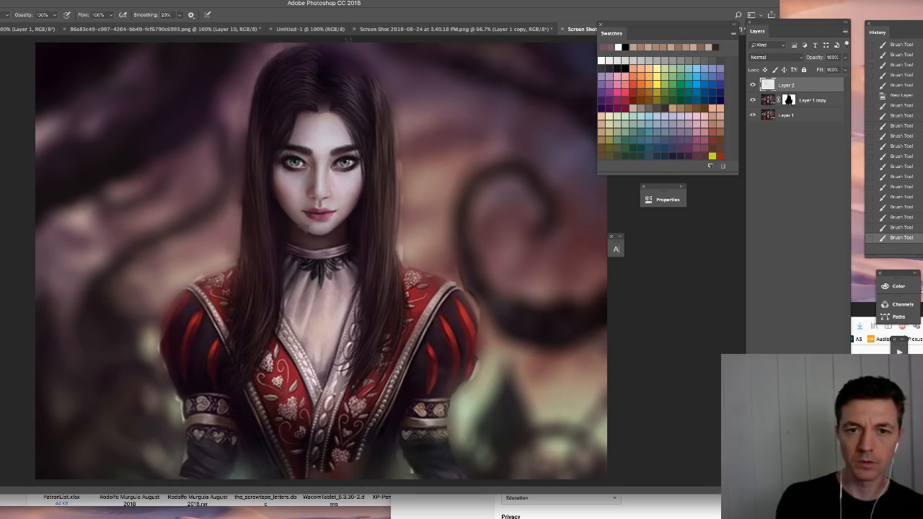
- Sample nearby colours and paint over the halo along the right edge of the woman's hair on Layer 2
left_click(375, 89, "alt")
left_click(398, 91, "alt")
mouse_move(385, 76)
left_mouse_down()
mouse_move(399, 102)
mouse_move(394, 94)
left_mouse_up()
left_click(418, 160, "alt")
mouse_move(401, 185)
left_mouse_down()
mouse_move(399, 142)
mouse_move(410, 169)
left_mouse_up()
left_click(409, 230, "alt")
left_click(413, 246, "alt")
left_click_drag(407, 217, 404, 256)
right_click(413, 176)
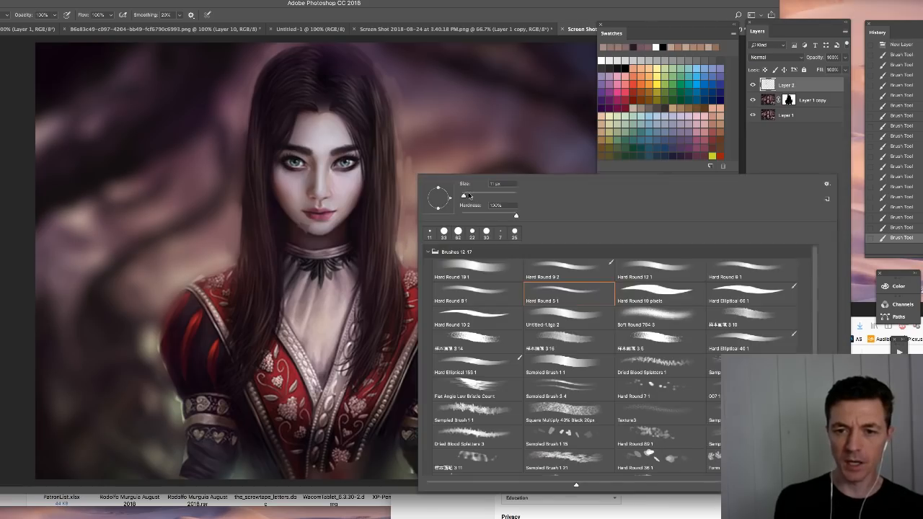
left_click(411, 137, "alt")
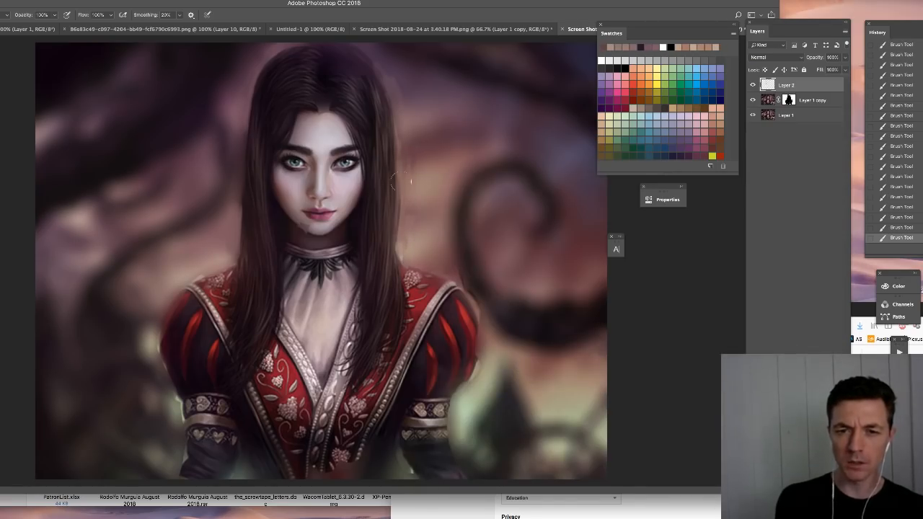
- Hide the blurred copy, duplicate Layer 1 again and apply Lens Blur to the duplicate with a reduced radius
key("super+minus")
key("super+minus")
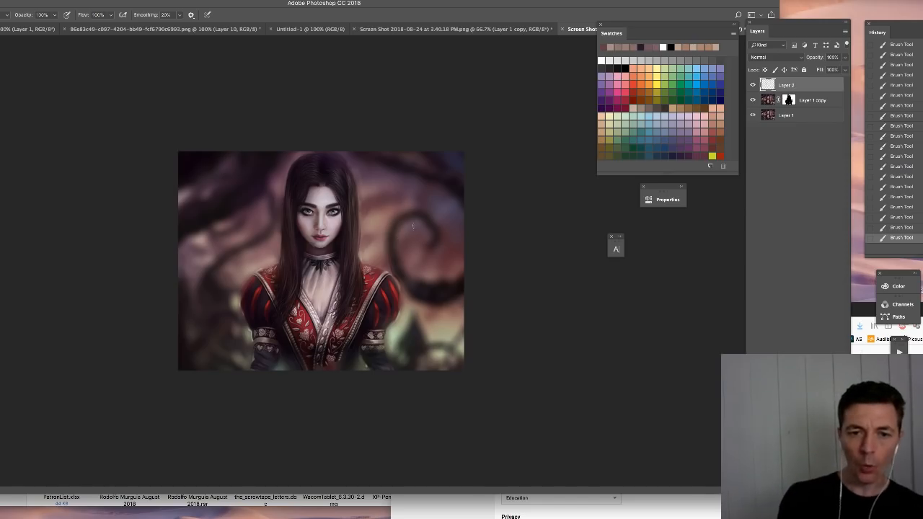
left_click(753, 101)
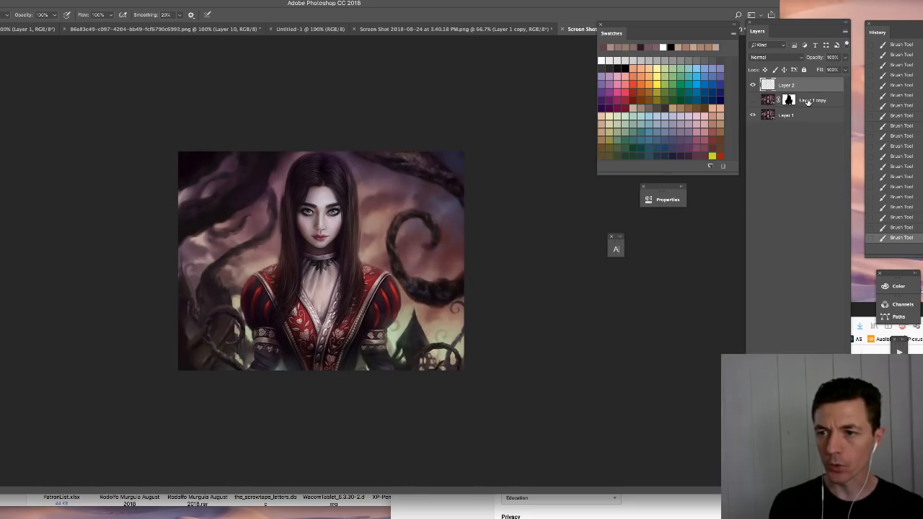
key("super+j")
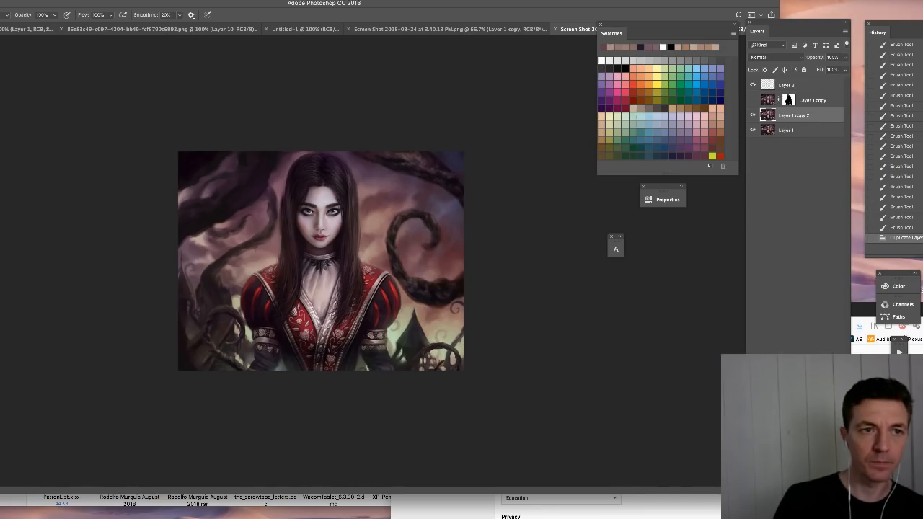
left_click(63, 1)
mouse_move(79, 99)
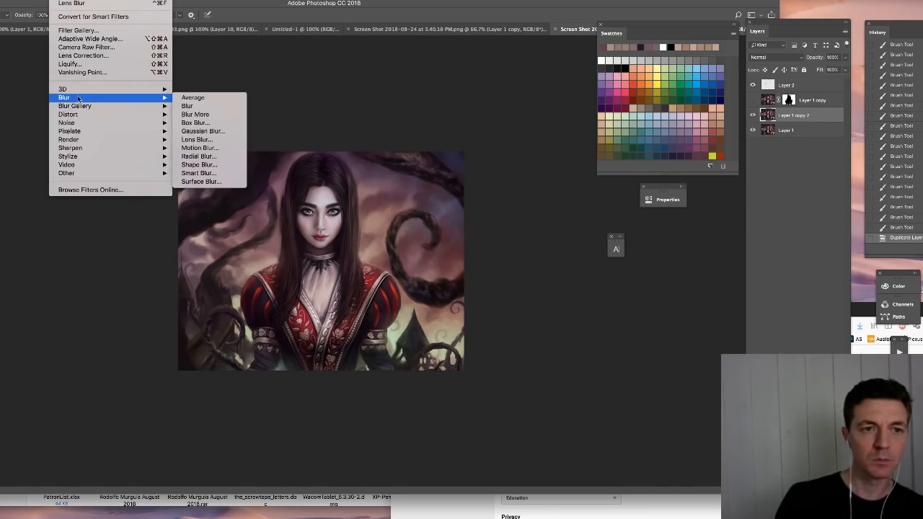
left_click(209, 141)
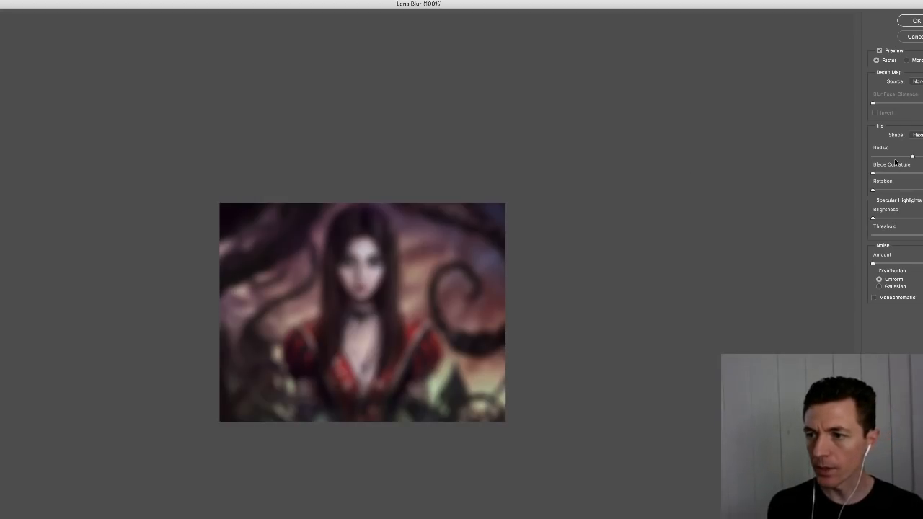
left_click(914, 20)
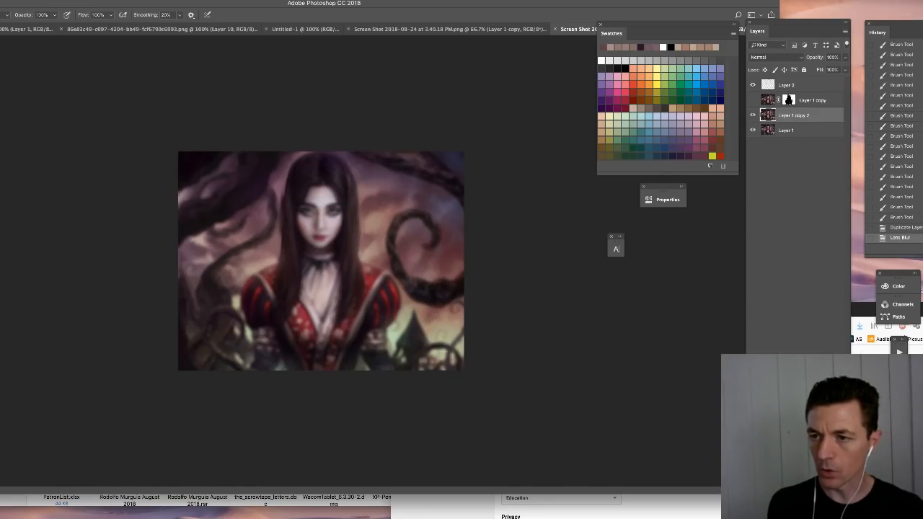
- Add a layer mask to the lightly blurred duplicate, invert it to black and move the layer above Layer 1 copy
left_click(788, 484)
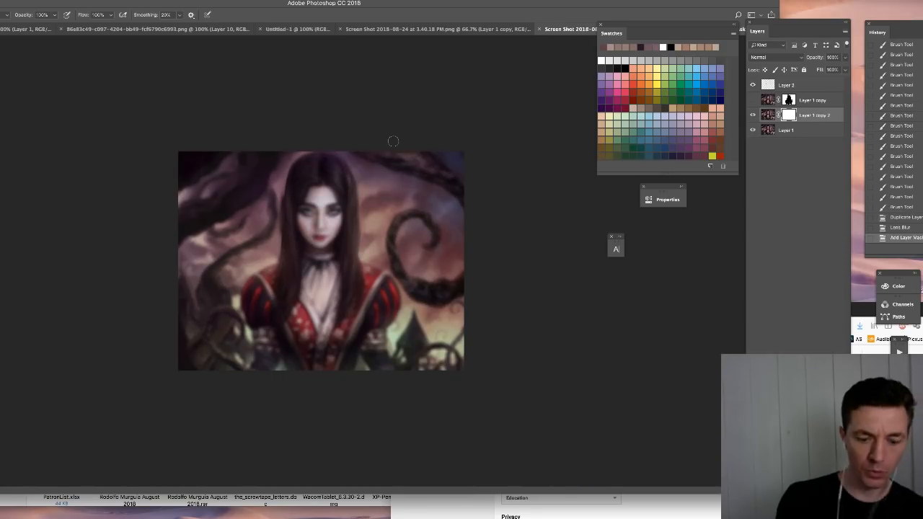
key("ctrl+i")
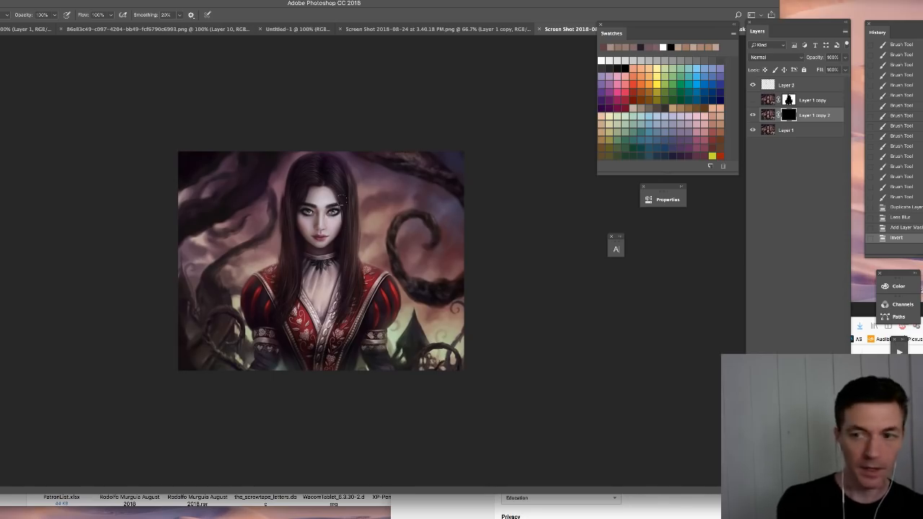
left_click_drag(821, 114, 806, 98)
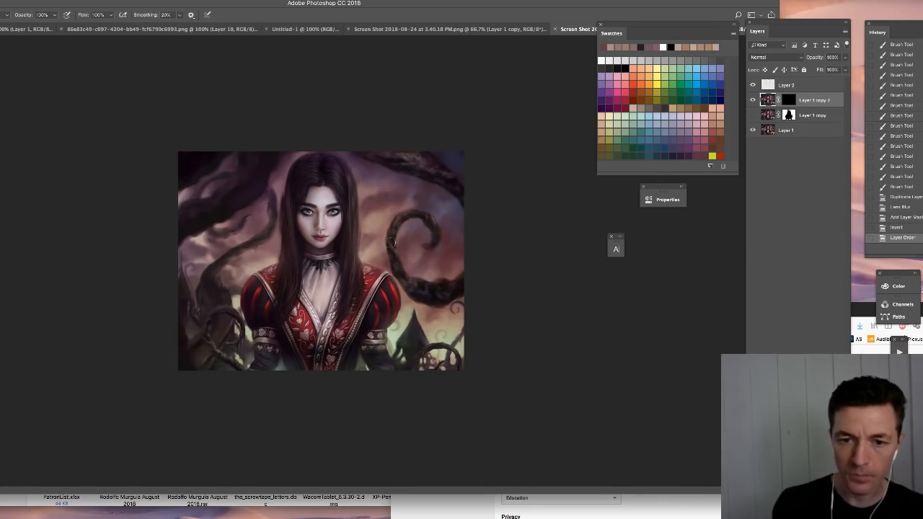
left_click(399, 268)
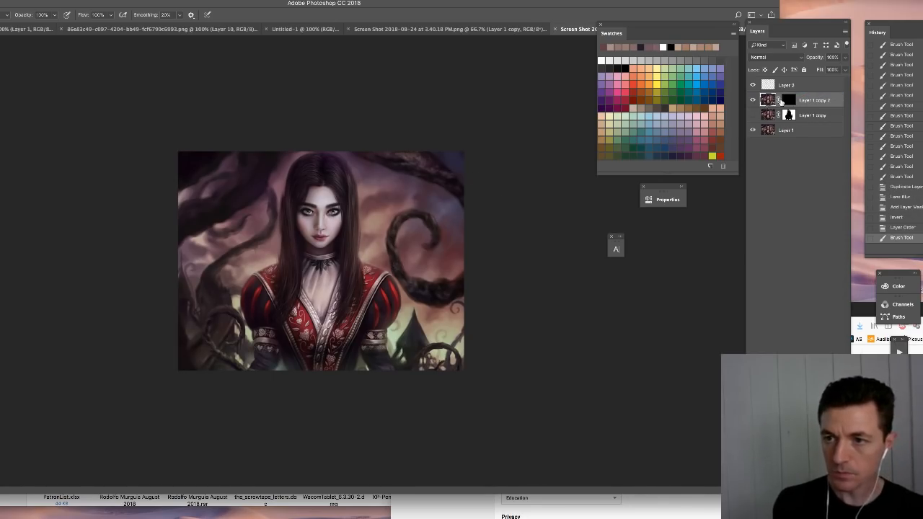
key("ctrl+i")
left_click(753, 115)
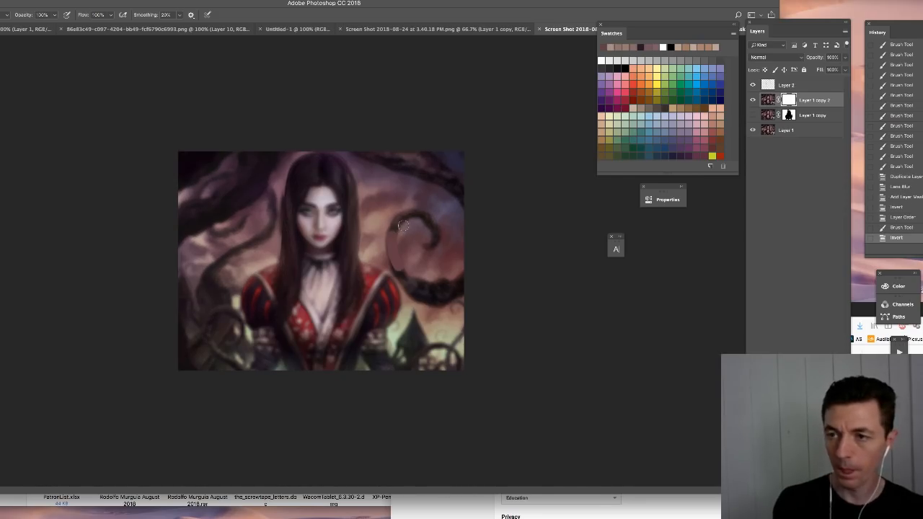
key("ctrl+z")
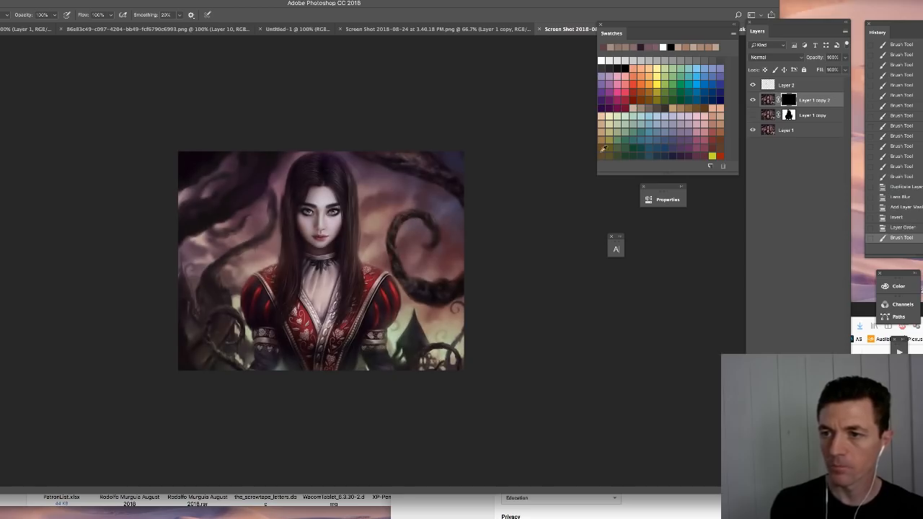
- Show Layer 1 copy and paint white on Layer 1 copy 2's mask over the background branches and curled vine to make them less blurred
left_click(753, 115)
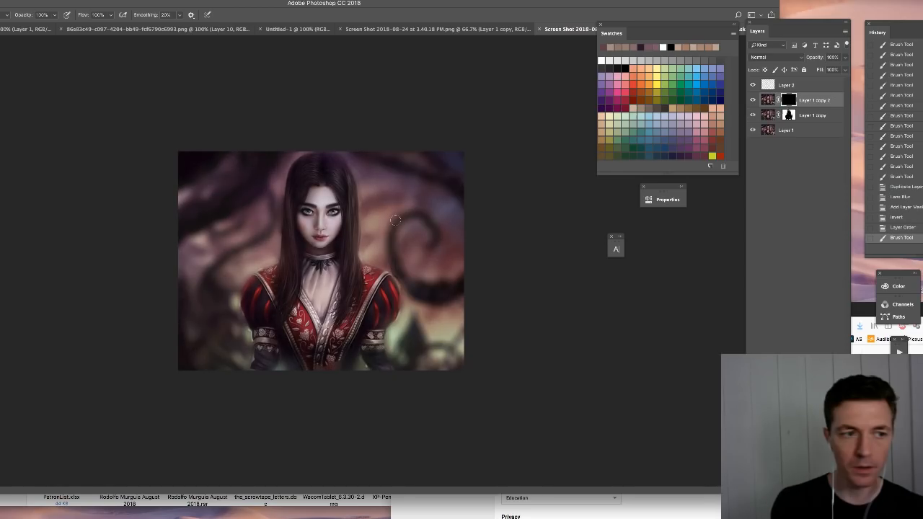
left_click_drag(396, 220, 394, 268)
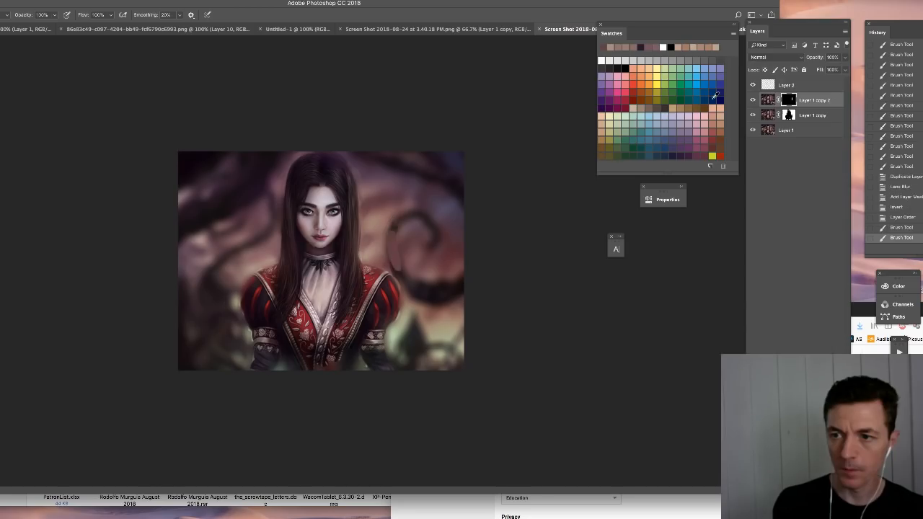
key("ctrl+z")
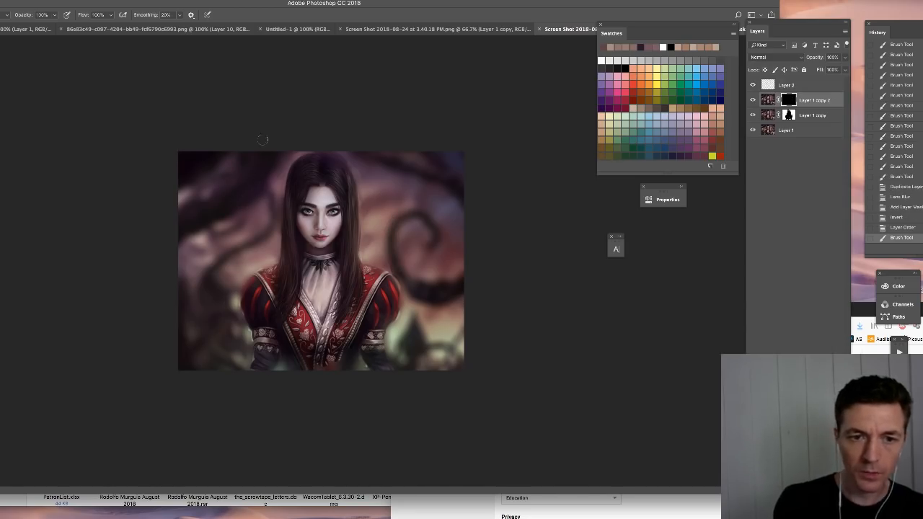
left_click_drag(239, 187, 217, 222)
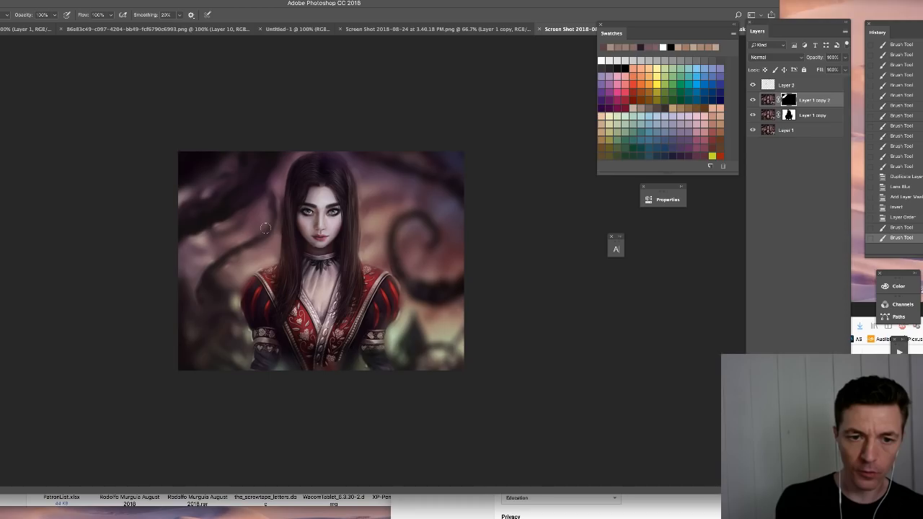
left_click_drag(265, 228, 274, 198)
left_click_drag(277, 189, 290, 160)
left_click_drag(364, 154, 385, 177)
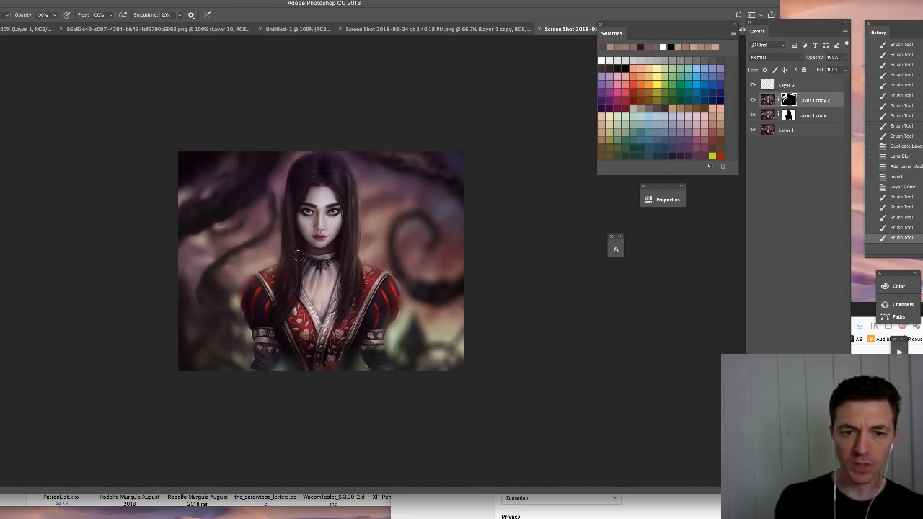
left_click_drag(454, 196, 436, 243)
left_click_drag(400, 216, 396, 260)
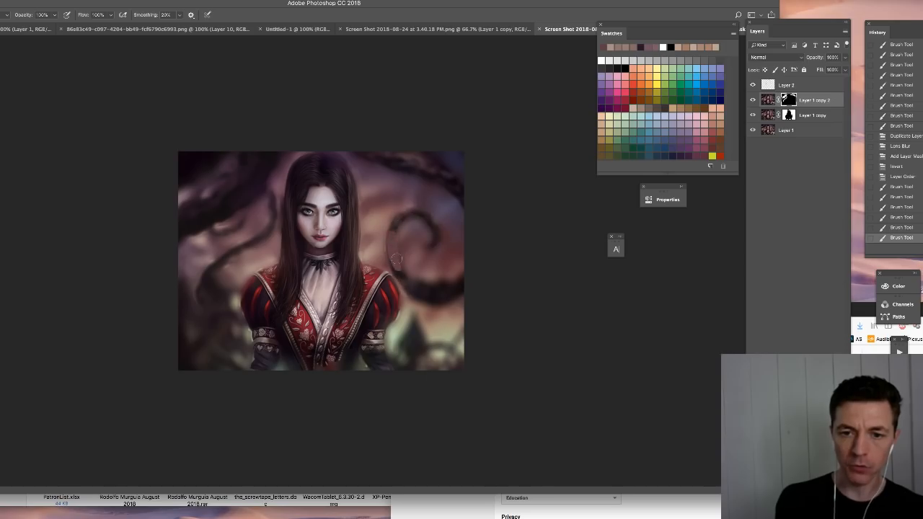
mouse_move(407, 220)
left_mouse_down()
mouse_move(442, 226)
mouse_move(428, 226)
mouse_move(427, 249)
mouse_move(444, 271)
mouse_move(437, 294)
mouse_move(461, 287)
left_mouse_up()
- Hide both blurred copies and create a new empty layer directly above Layer 1
left_click_drag(753, 99, 753, 115)
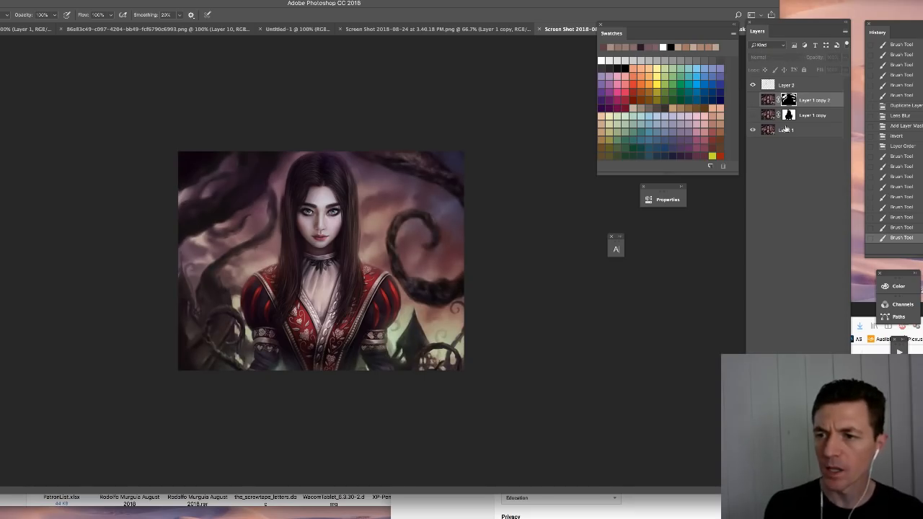
left_click(786, 131)
right_click(398, 214)
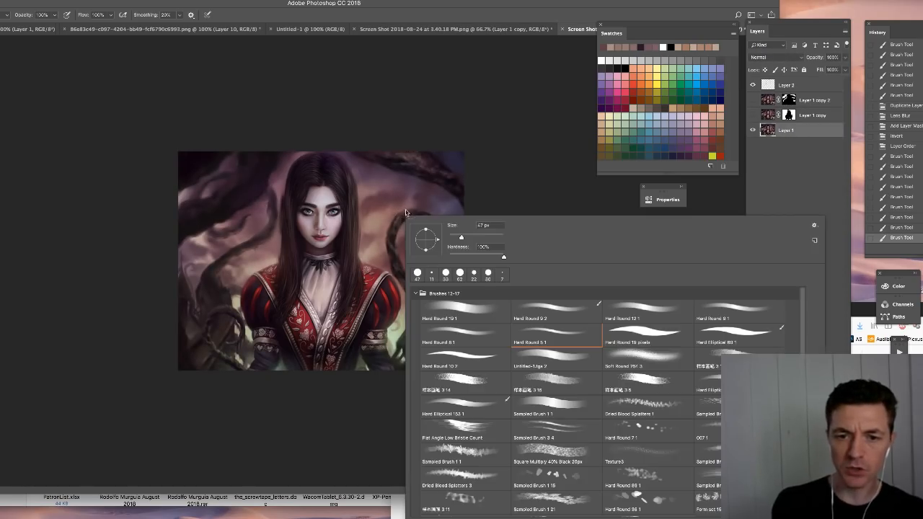
key("Escape")
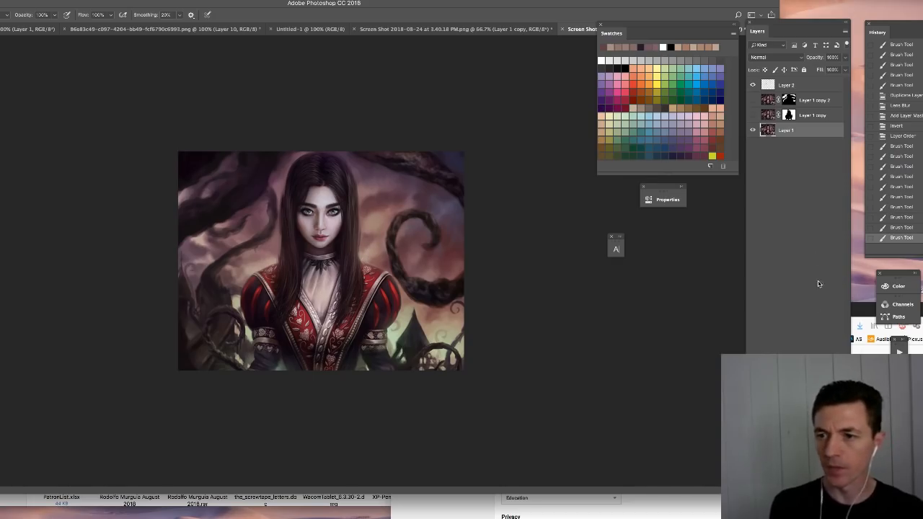
key("ctrl+shift+alt+n")
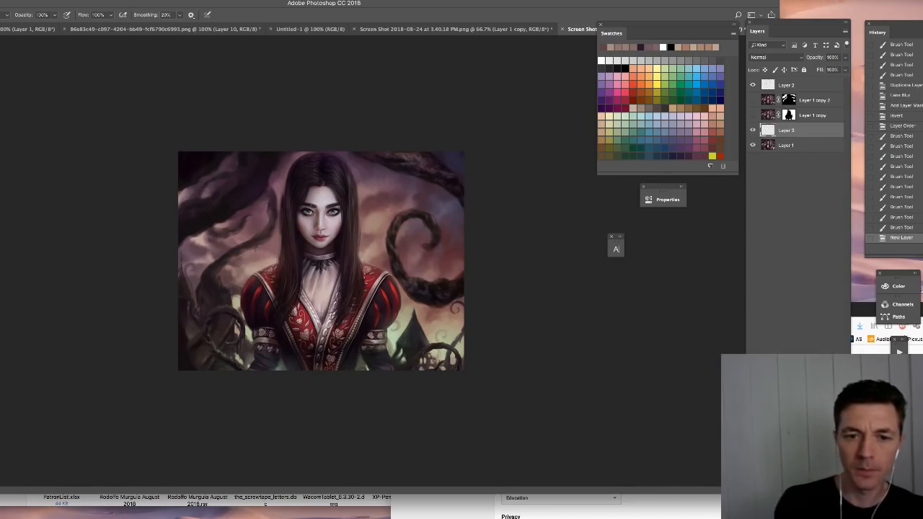
- Sample sky colours and paint soft strokes on Layer 3 over the sky around the curled vine
left_click(443, 206, "alt")
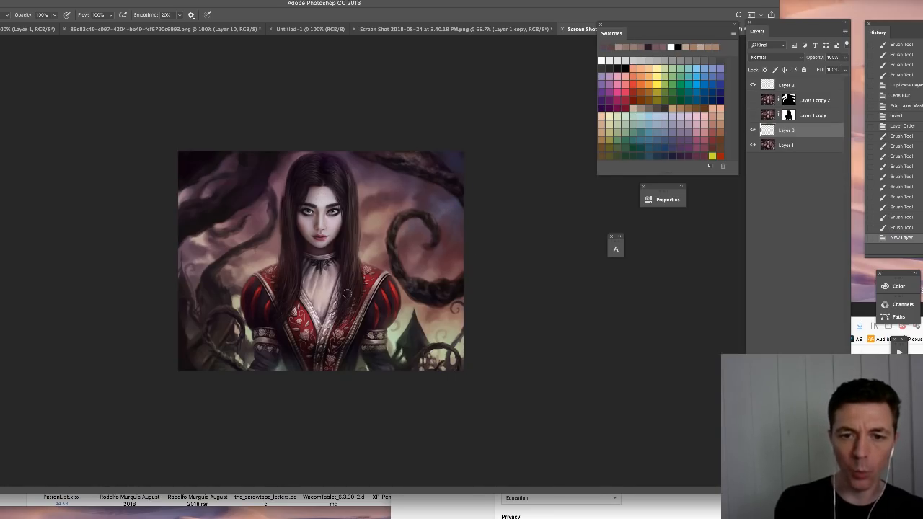
left_click(392, 209, "alt")
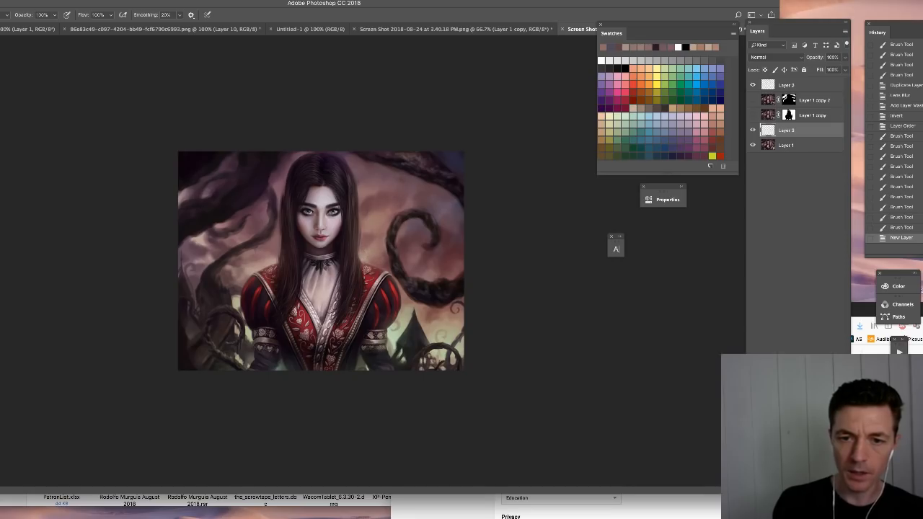
left_click_drag(459, 222, 453, 250)
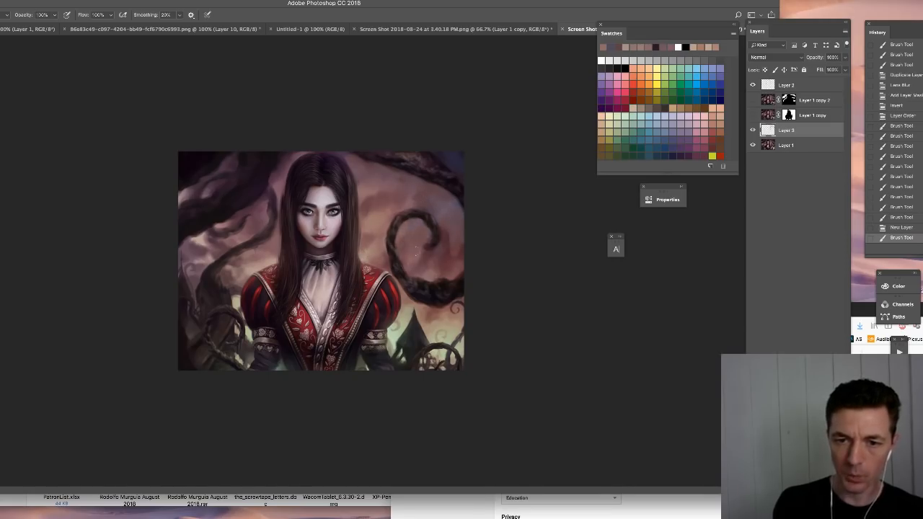
mouse_move(417, 246)
left_mouse_down()
mouse_move(455, 259)
mouse_move(441, 232)
left_mouse_up()
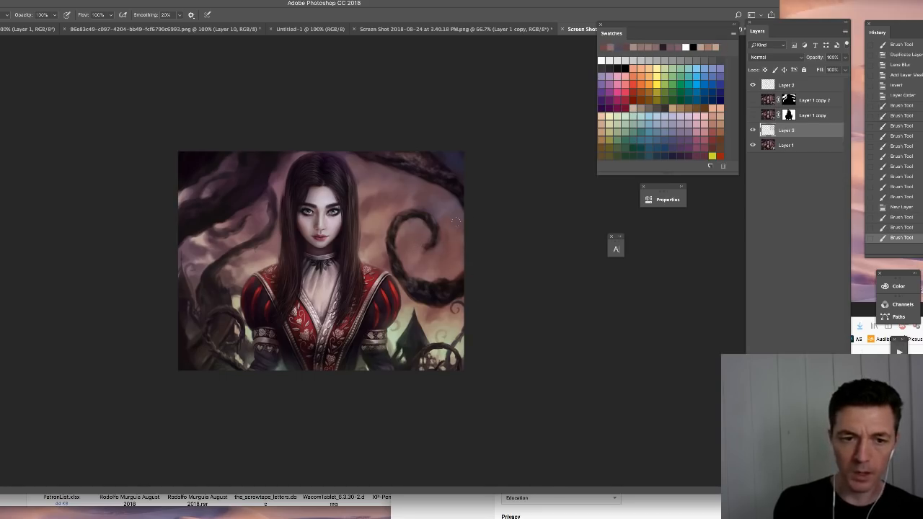
left_click(401, 195, "alt")
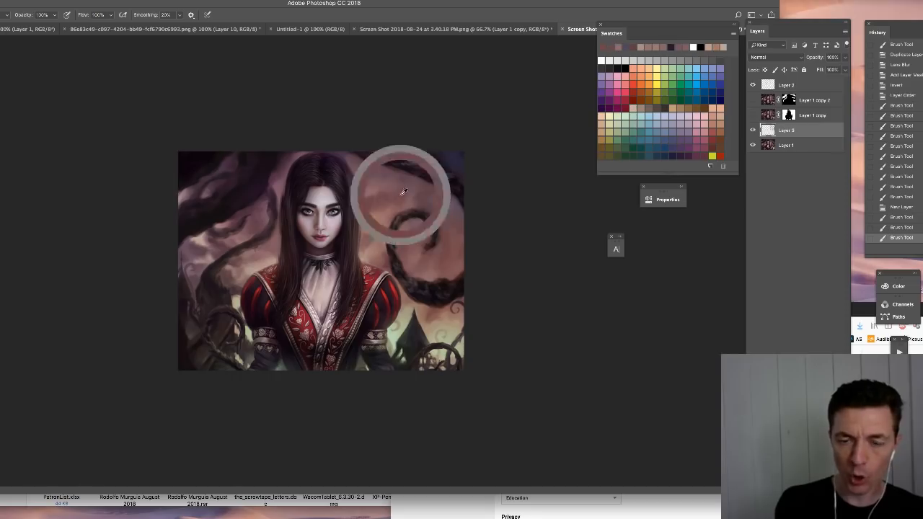
- Paint a muted, lighter brown over the curled vine's outer curve and lower bend to flatten its dark texture
key("super+plus")
key("super+plus")
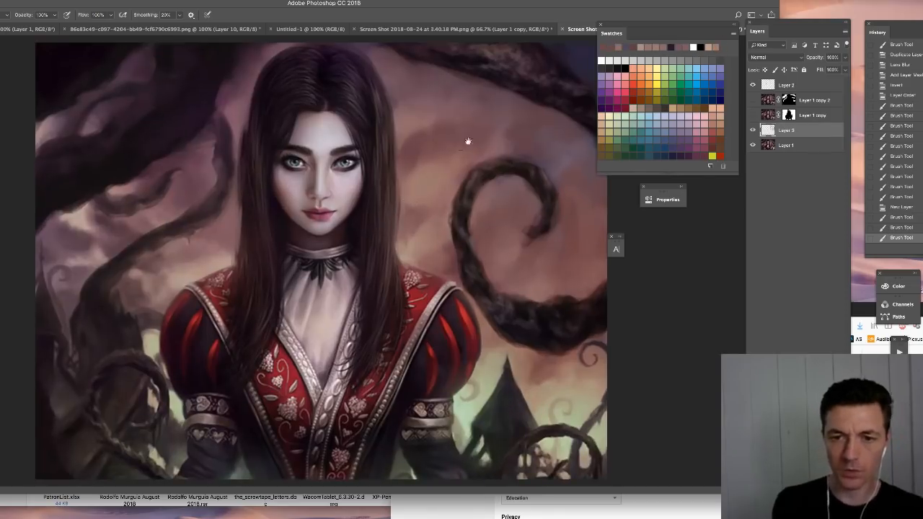
mouse_move(462, 208)
left_mouse_down()
mouse_move(487, 169)
mouse_move(463, 219)
left_mouse_up()
left_click(528, 87, "alt")
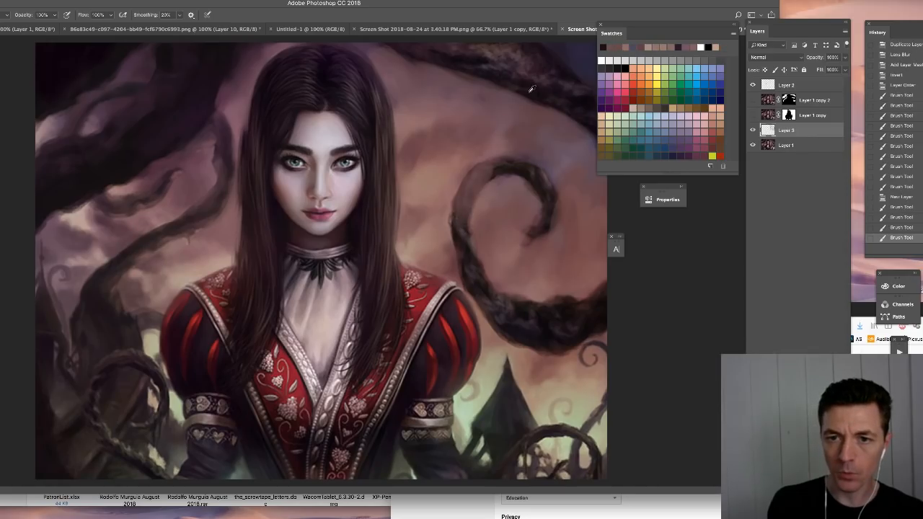
mouse_move(470, 201)
left_mouse_down()
mouse_move(477, 179)
mouse_move(419, 141)
left_mouse_up()
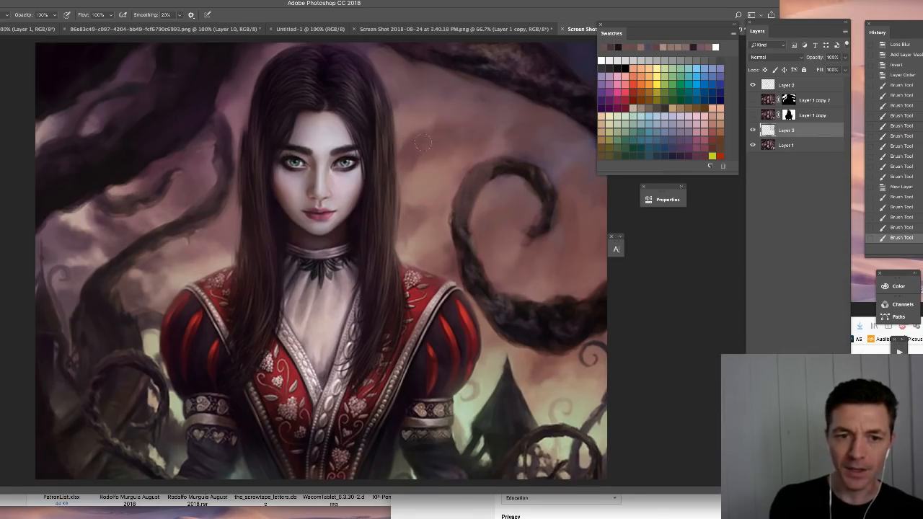
right_click(479, 189)
left_click(466, 179)
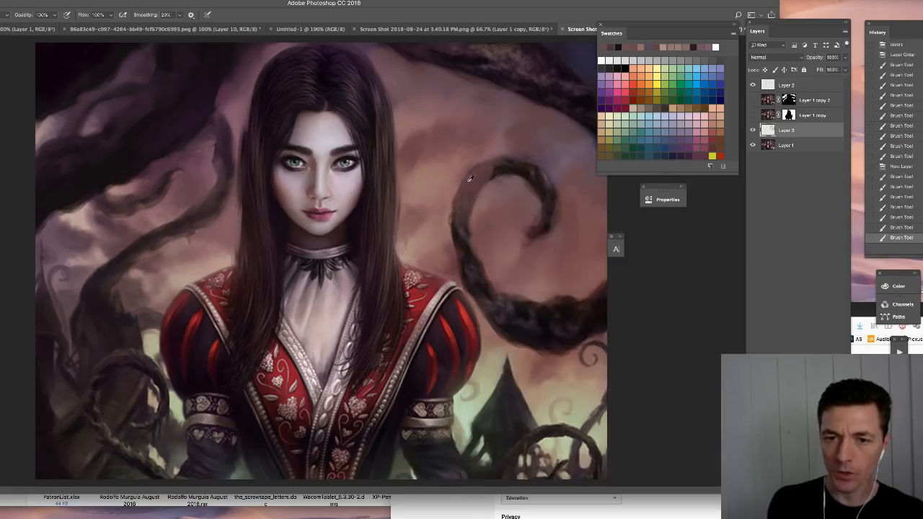
left_click(473, 186, "alt")
mouse_move(457, 216)
left_mouse_down()
mouse_move(465, 258)
mouse_move(472, 241)
mouse_move(474, 287)
mouse_move(461, 266)
left_mouse_up()
mouse_move(484, 304)
left_mouse_down()
mouse_move(498, 327)
mouse_move(482, 285)
mouse_move(506, 301)
mouse_move(495, 297)
mouse_move(486, 314)
mouse_move(502, 300)
mouse_move(511, 330)
mouse_move(534, 312)
mouse_move(522, 334)
mouse_move(534, 308)
mouse_move(522, 339)
left_mouse_up()
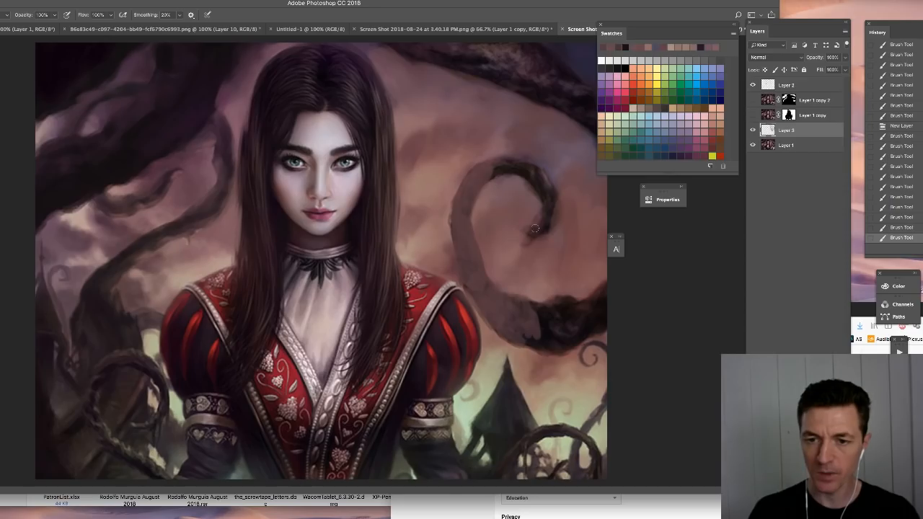
- Cover the curl's tip and top arc with the muted brown and even out its upper outer curve
mouse_move(535, 229)
left_mouse_down()
mouse_move(529, 168)
mouse_move(532, 184)
mouse_move(494, 170)
left_mouse_up()
left_click_drag(548, 188, 552, 200)
left_click(504, 169, "alt")
left_click_drag(489, 178, 484, 185)
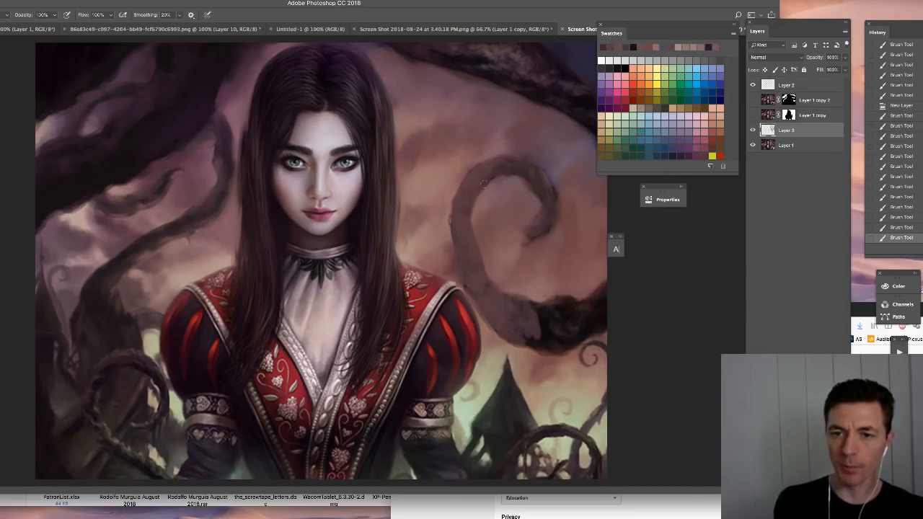
right_click(485, 186)
left_click_drag(470, 183, 461, 203)
left_click_drag(463, 200, 463, 215)
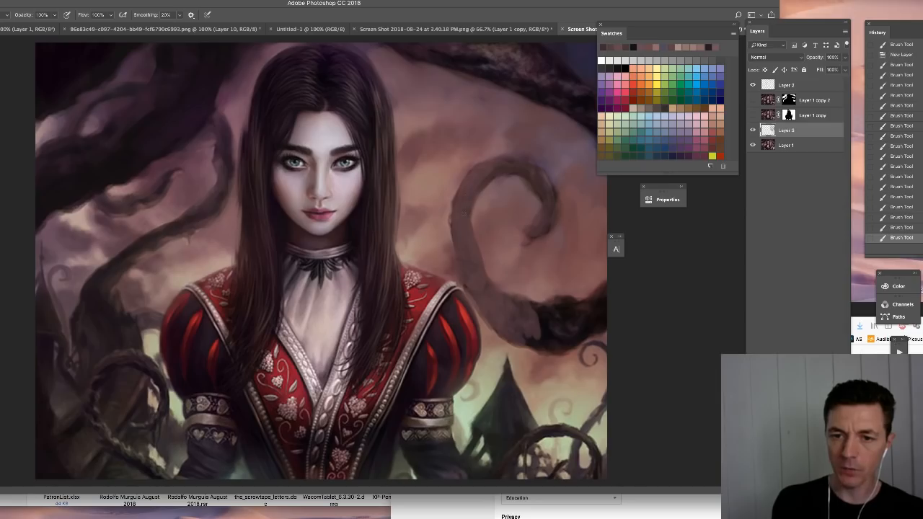
- Soften the sky between the figure's hair and the vine's outer edge with sampled sky colours
right_click(459, 248)
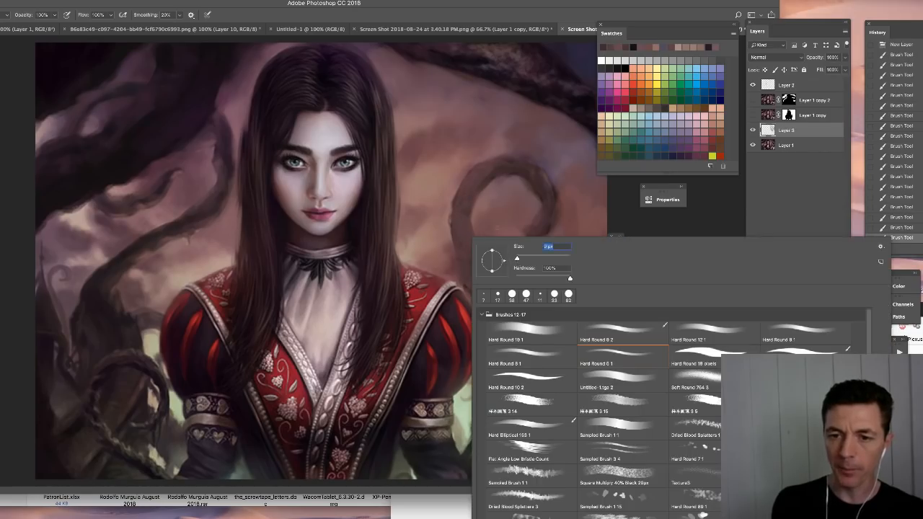
left_click(454, 220)
left_click(429, 243, "alt")
left_click_drag(448, 247, 452, 272)
right_click(448, 247)
left_click(436, 251)
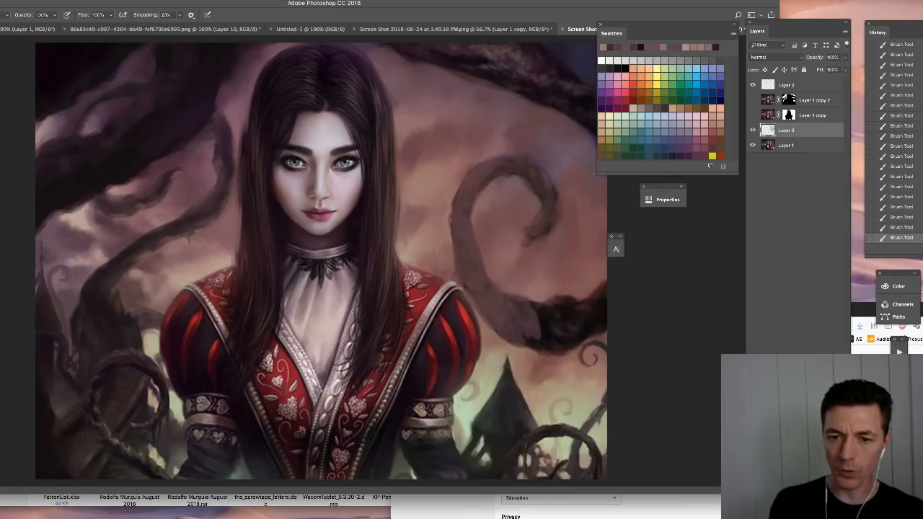
mouse_move(440, 267)
left_mouse_down()
mouse_move(424, 267)
mouse_move(452, 281)
mouse_move(452, 266)
left_mouse_up()
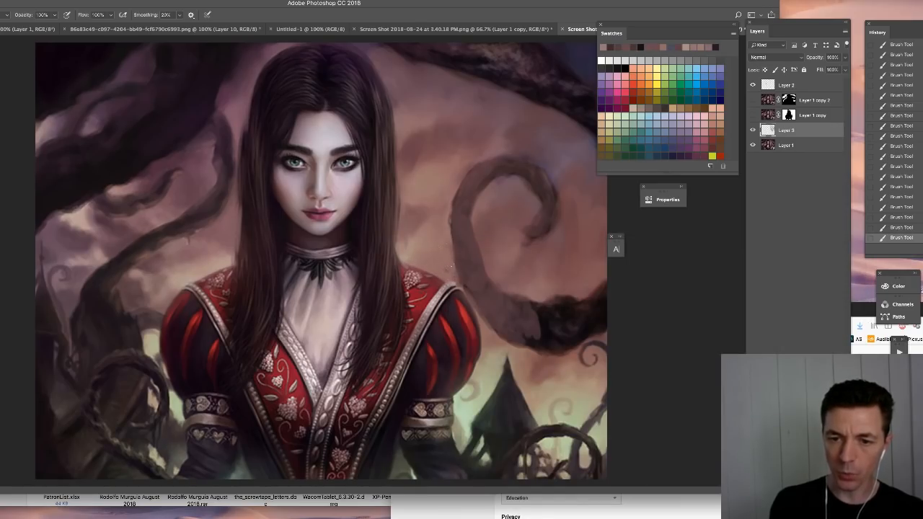
left_click(430, 186, "alt")
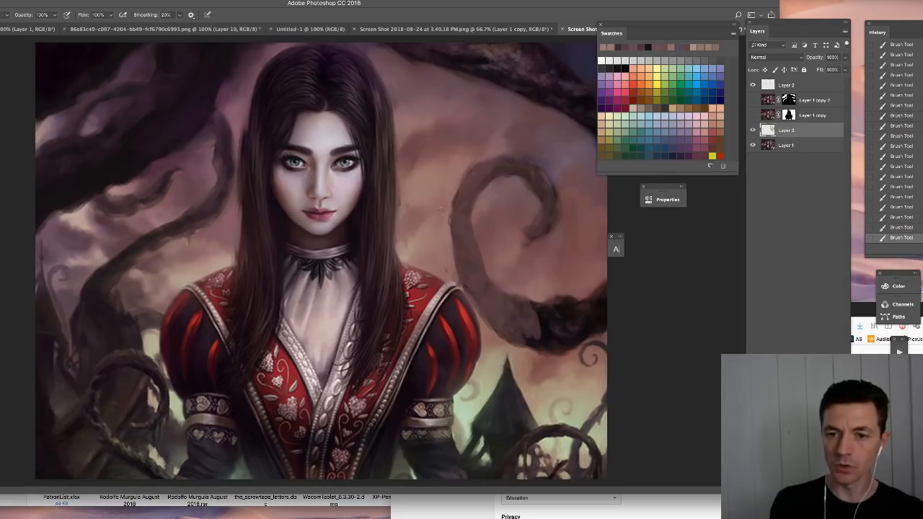
left_click(454, 171, "alt")
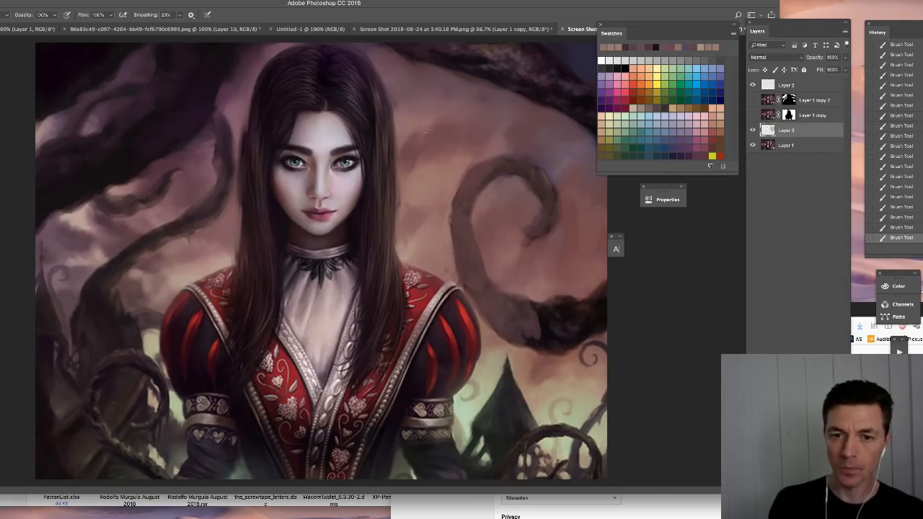
left_click_drag(426, 127, 446, 143)
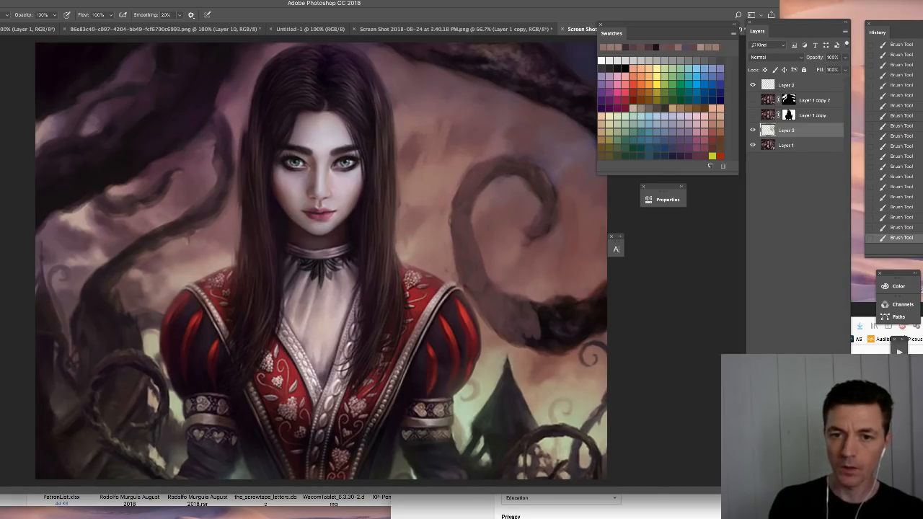
- Hide Layer 2 and paint sampled sky colour over the area inside the vine's curl
left_click(753, 85)
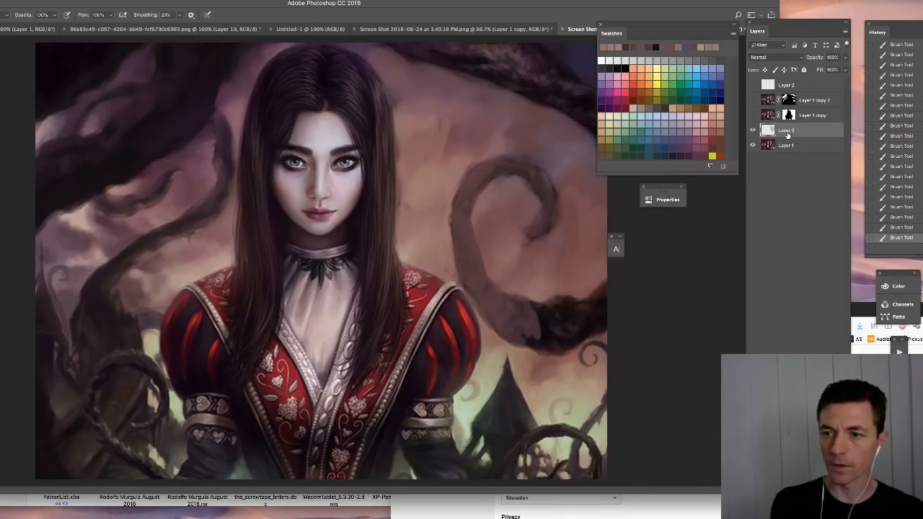
left_click(518, 220, "alt")
left_click(442, 168, "alt")
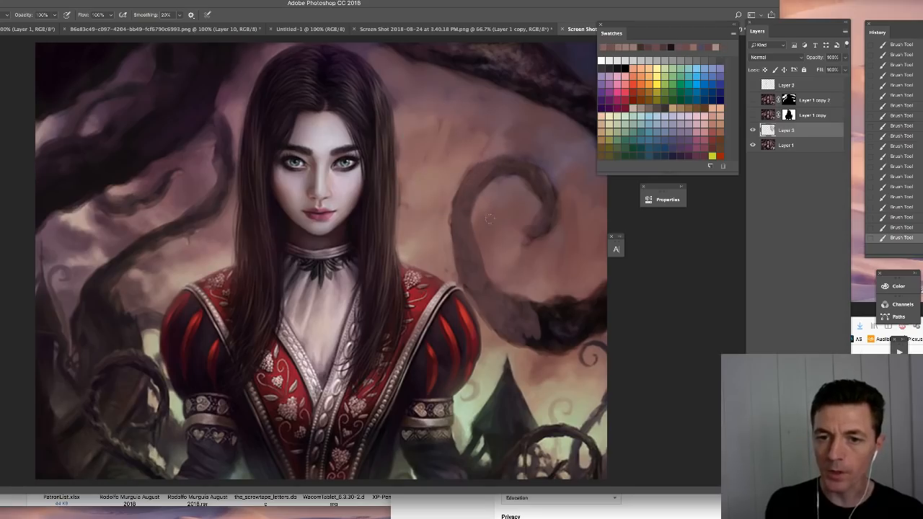
mouse_move(497, 233)
left_mouse_down()
mouse_move(521, 205)
mouse_move(529, 226)
left_mouse_up()
mouse_move(525, 185)
left_mouse_down()
mouse_move(535, 193)
mouse_move(483, 189)
left_mouse_up()
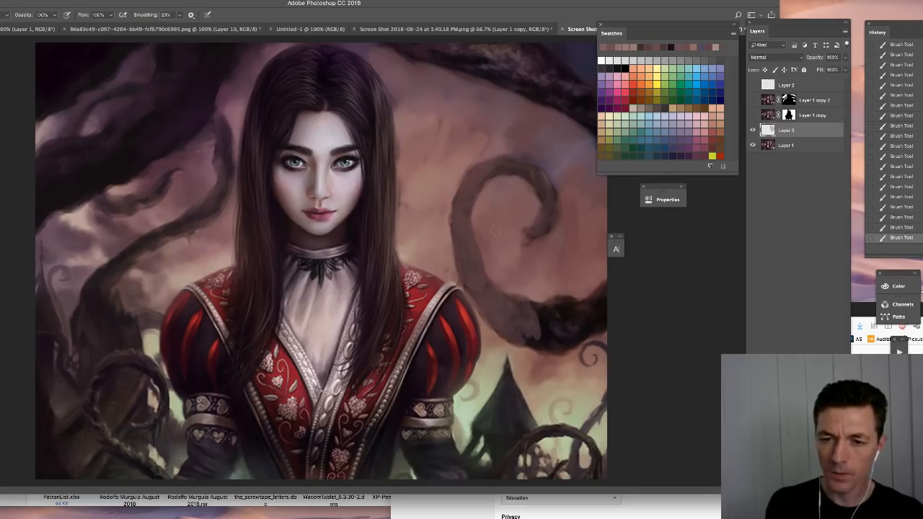
- Redefine the curl's upper outer edge and inner arc with sampled sky and vine colours
left_click(465, 188, "alt")
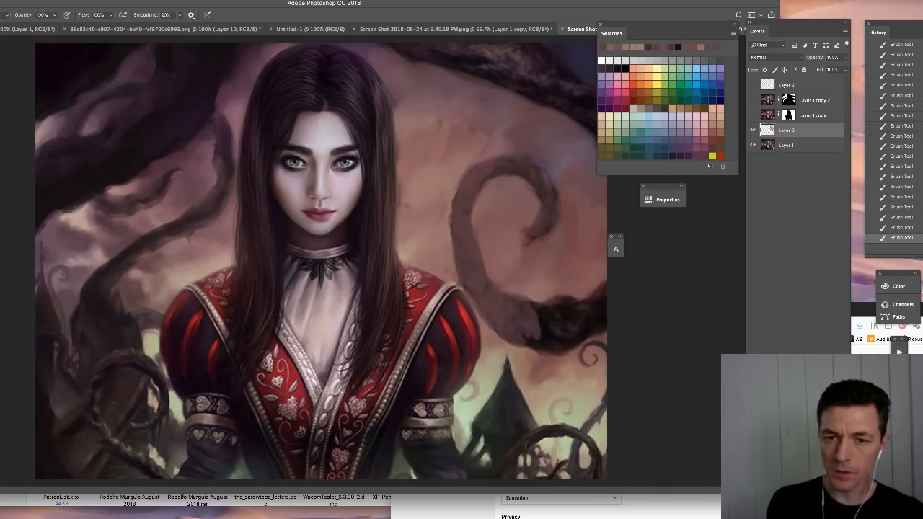
left_click(457, 168, "alt")
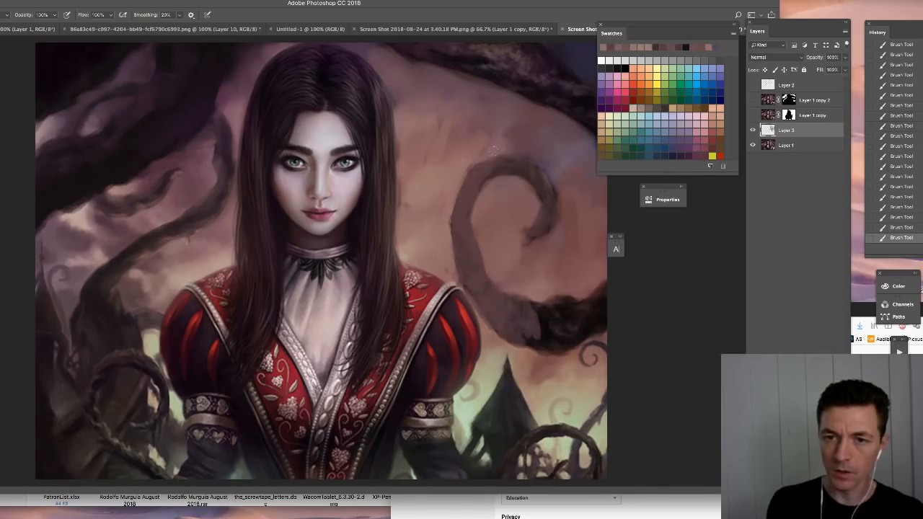
left_click(474, 158, "alt")
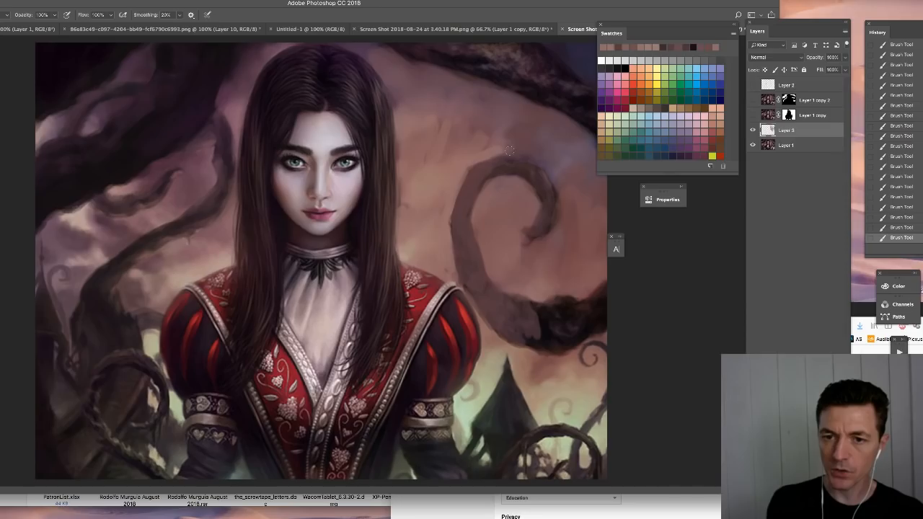
left_click_drag(515, 150, 478, 163)
mouse_move(511, 167)
left_mouse_down()
mouse_move(549, 186)
mouse_move(542, 218)
left_mouse_up()
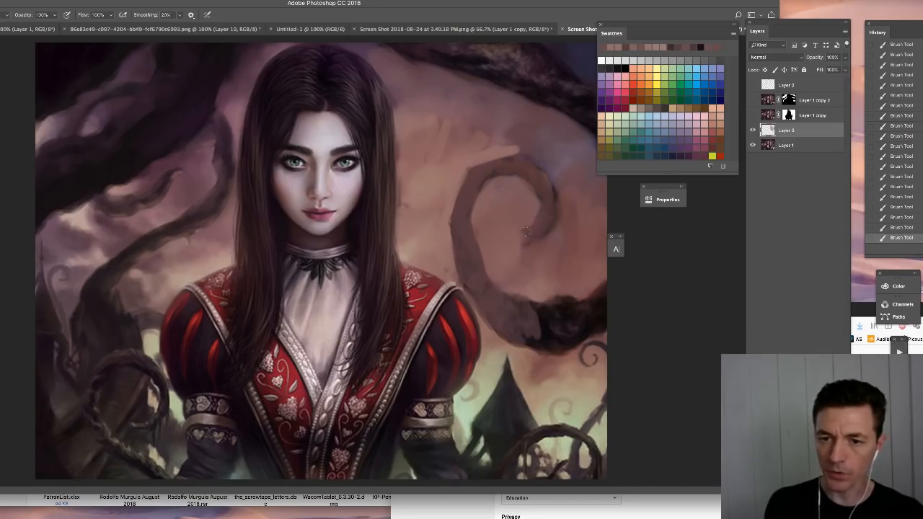
- Enlarge the brush, block in sky around the curl's inner end and repaint its tip in muted brown
key("bracketright")
key("bracketright")
key("bracketright")
key("bracketright")
key("bracketright")
key("bracketright")
key("bracketright")
key("bracketright")
mouse_move(528, 191)
left_mouse_down()
mouse_move(534, 215)
mouse_move(510, 205)
mouse_move(525, 245)
mouse_move(552, 243)
mouse_move(563, 216)
left_mouse_up()
left_click(529, 201, "alt")
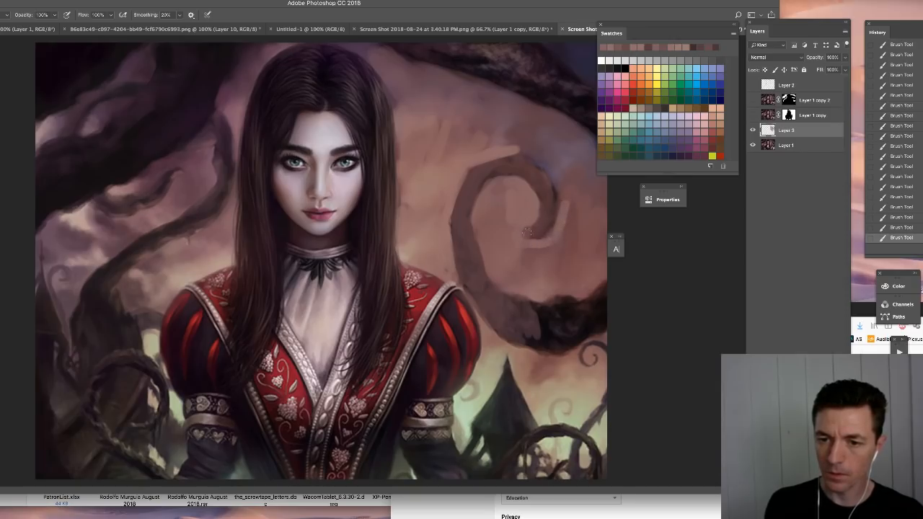
left_click(553, 210, "alt")
left_click_drag(554, 208, 525, 236)
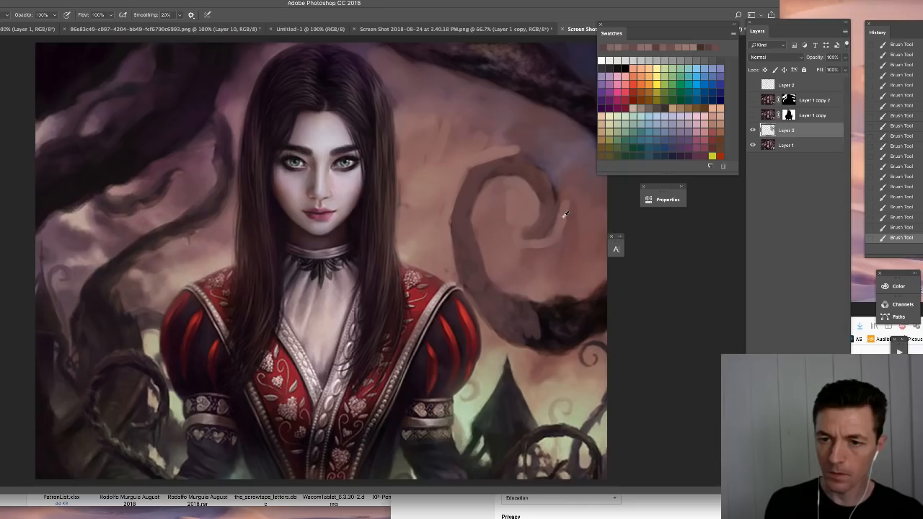
- Paint sampled sky colour around the curl's far outer edge and beneath its tip
left_click(564, 216, "alt")
left_click_drag(562, 211, 519, 156)
left_click(560, 228, "alt")
left_click_drag(560, 235, 533, 252)
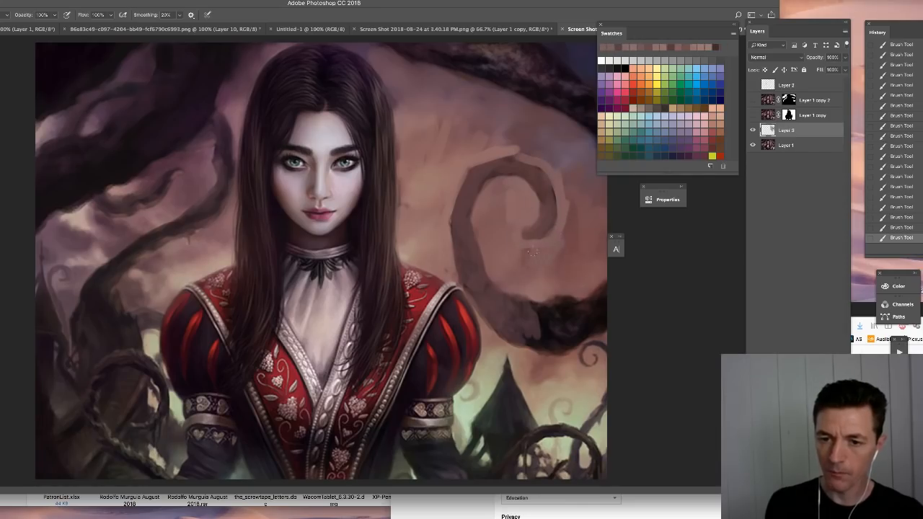
left_click(530, 202, "alt")
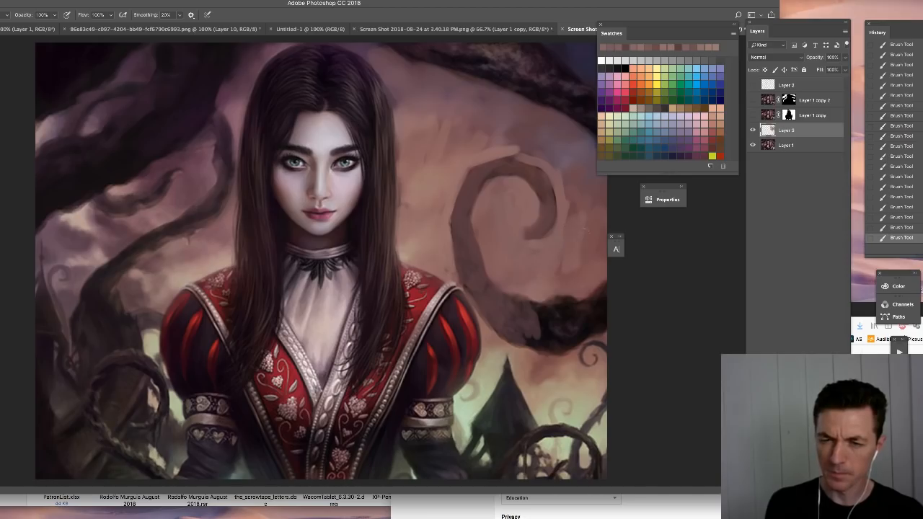
- Increase the brush size and smooth the sky inside the curl with broad strokes
right_click(524, 236)
left_click_drag(524, 236, 532, 236)
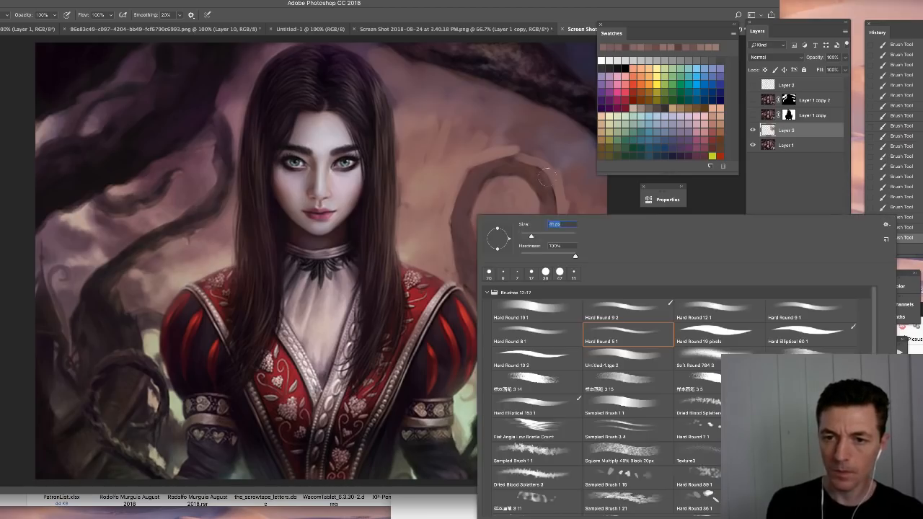
left_click(499, 154)
left_click(486, 155, "alt")
mouse_move(521, 173)
left_mouse_down()
mouse_move(548, 205)
mouse_move(540, 227)
mouse_move(499, 167)
mouse_move(461, 186)
mouse_move(461, 249)
mouse_move(477, 230)
mouse_move(527, 330)
left_mouse_up()
key("super+minus")
key("super+minus")
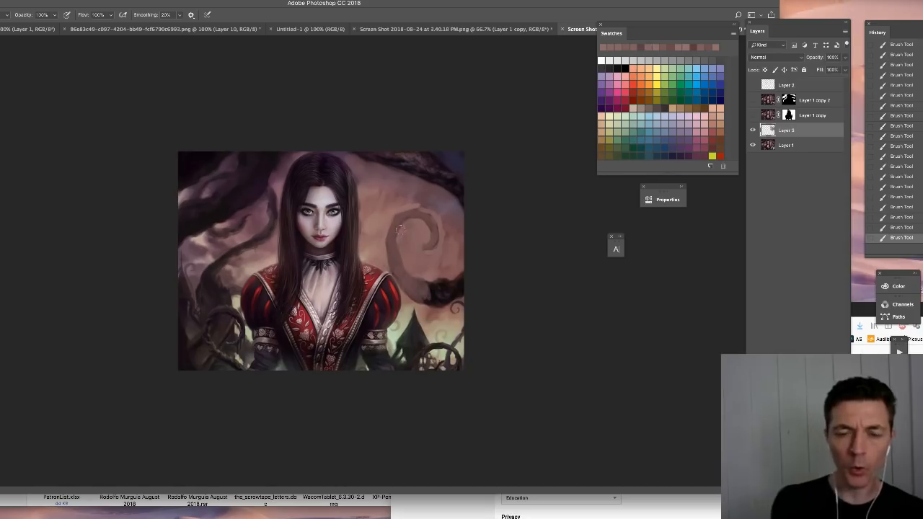
- Paint soft, lighter cloud shapes into the sky beside and inside the curled vine
key("super+plus")
key("super+plus")
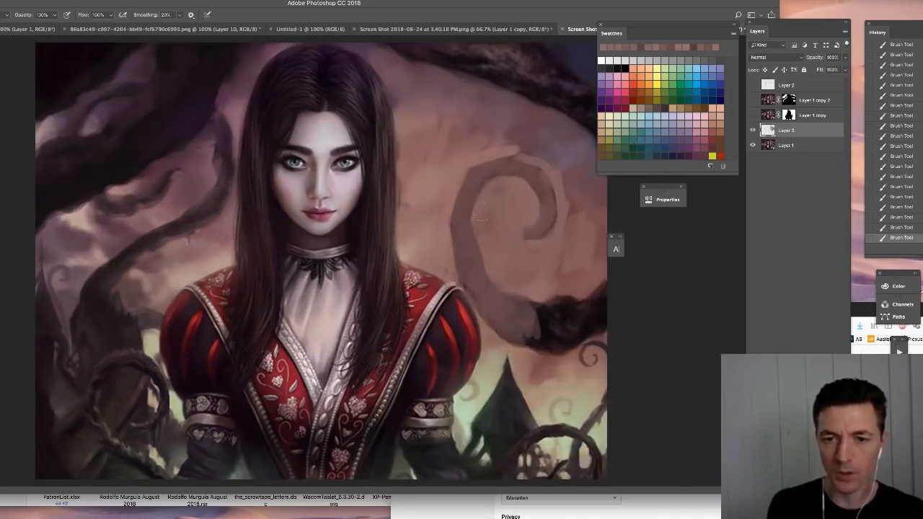
right_click(476, 215)
key("Escape")
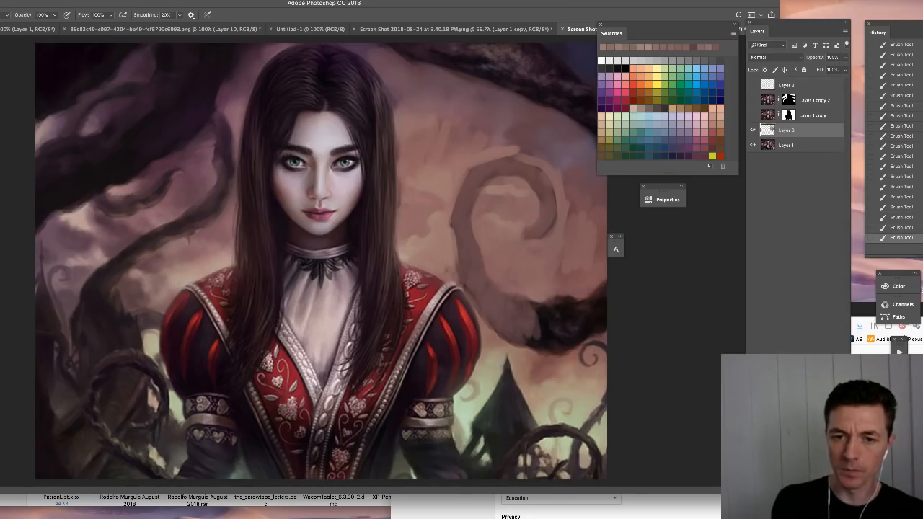
key("super+minus")
key("super+minus")
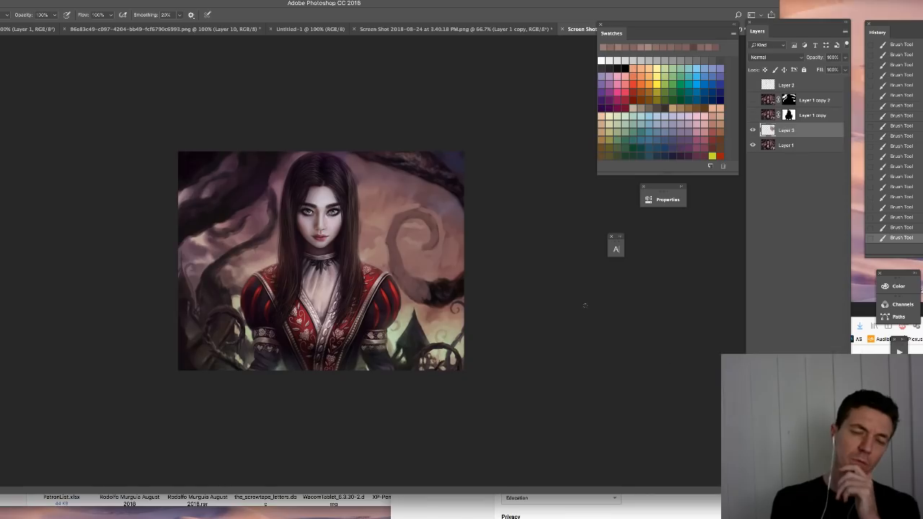
- Switch to Finder, search this Mac for "rahn" and open the Chris Rahn folder
key("super+Tab")
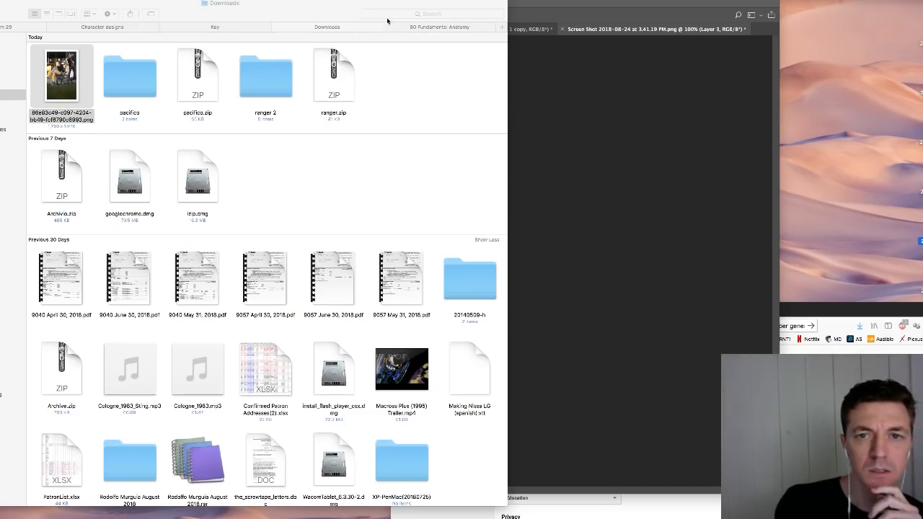
left_click(397, 15)
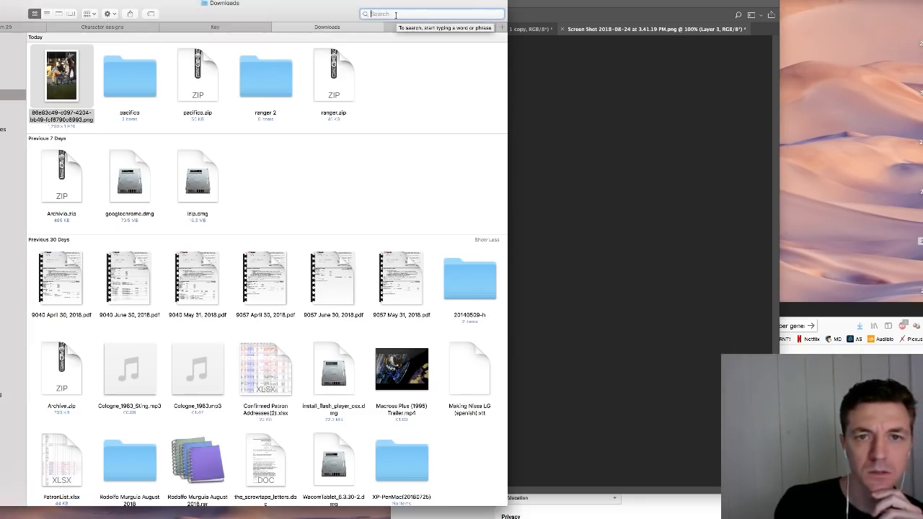
type("rah")
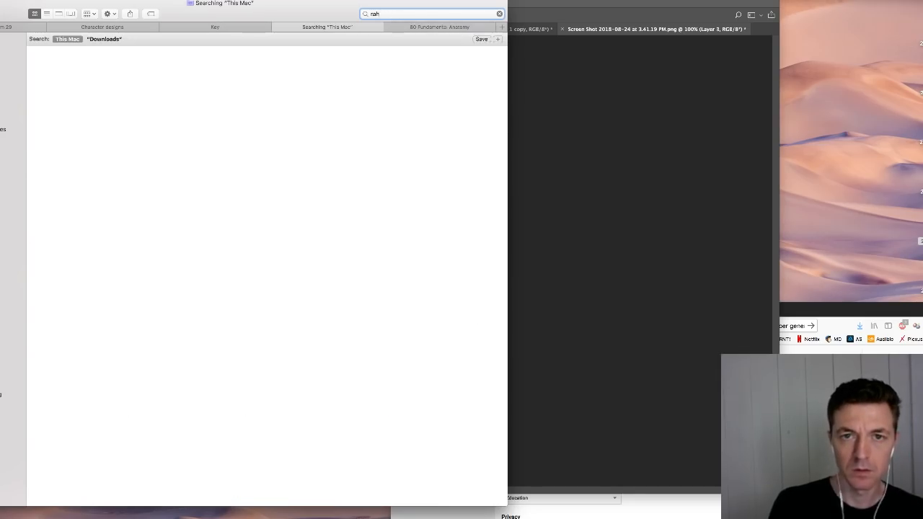
type("n")
key("Return")
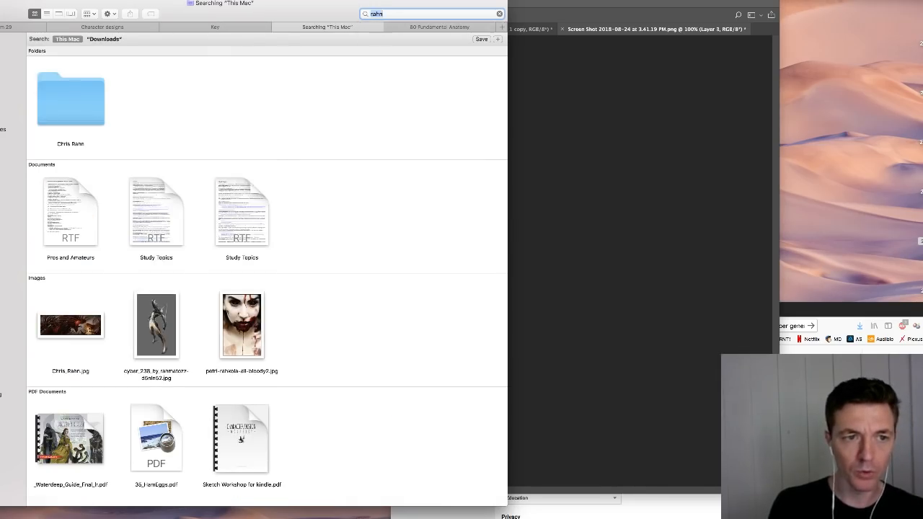
double_click(53, 86)
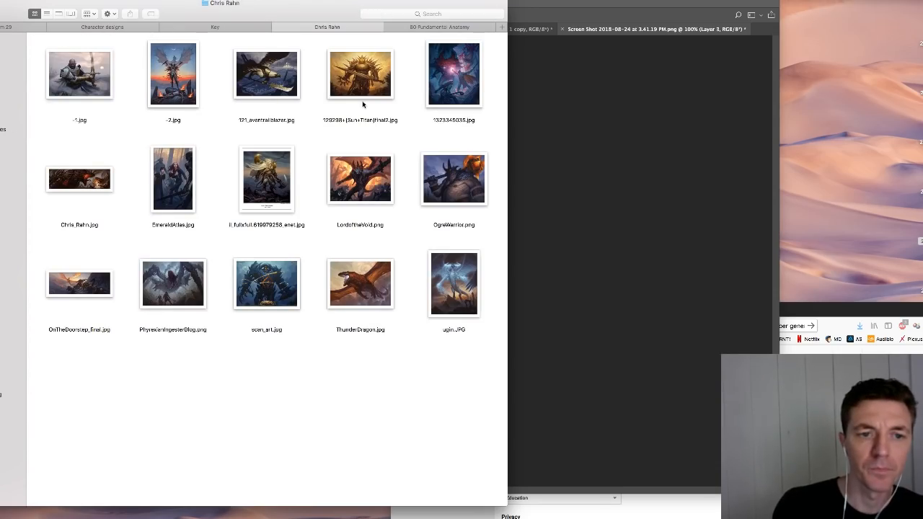
- Preview EmeraldAtlas.jpg at an enlarged size, close the preview and return to Photoshop
left_click(173, 181)
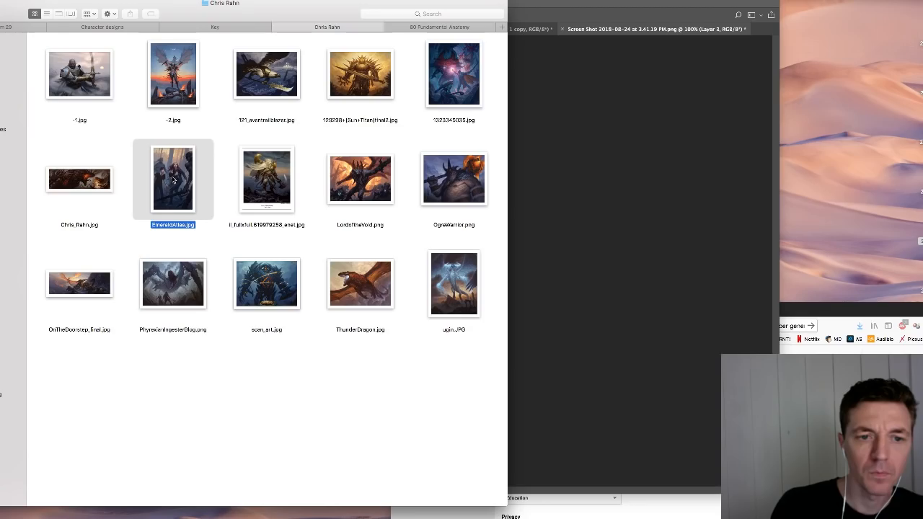
key("space")
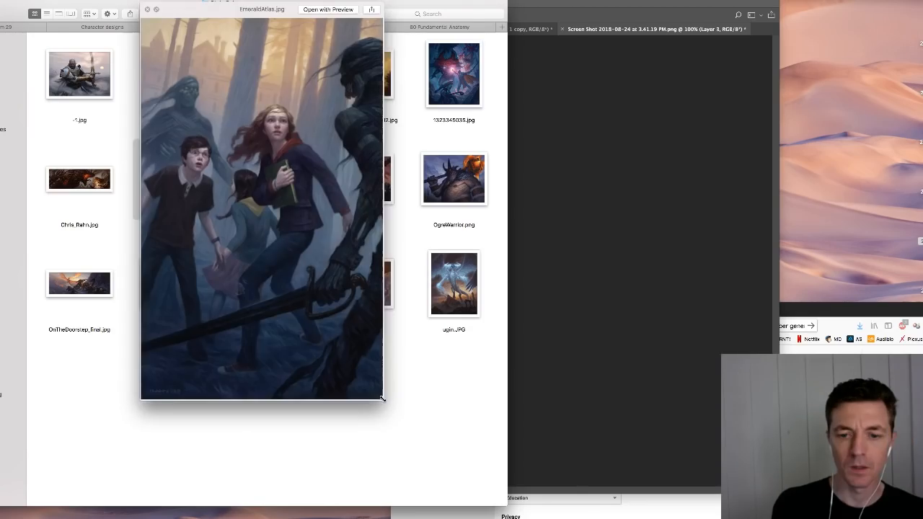
left_click_drag(382, 398, 569, 512)
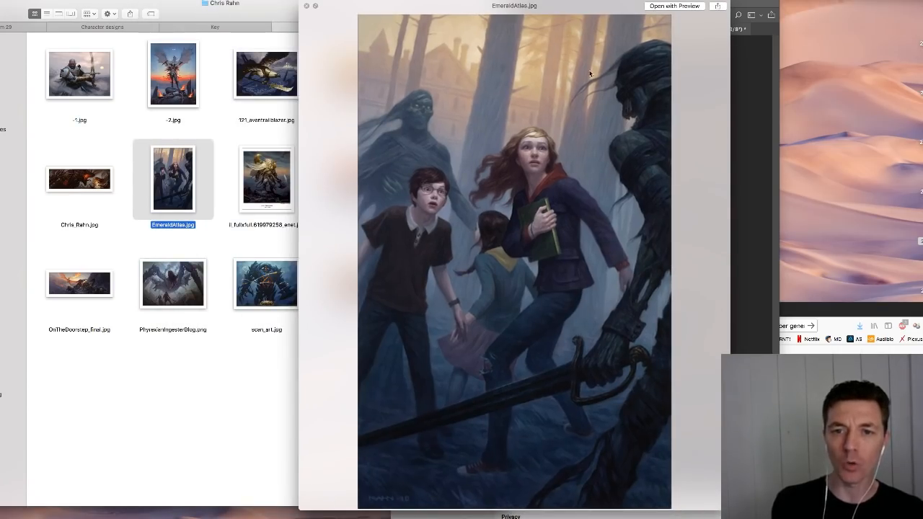
left_click(305, 5)
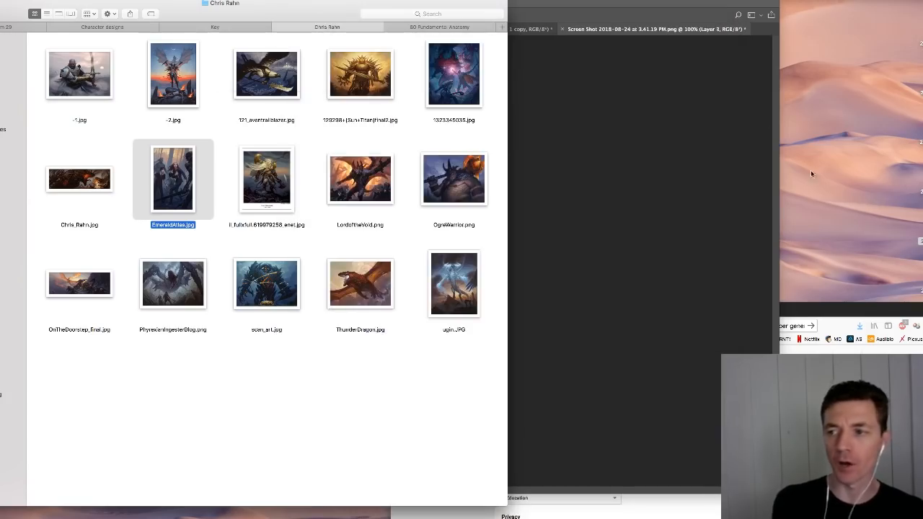
left_click(620, 202)
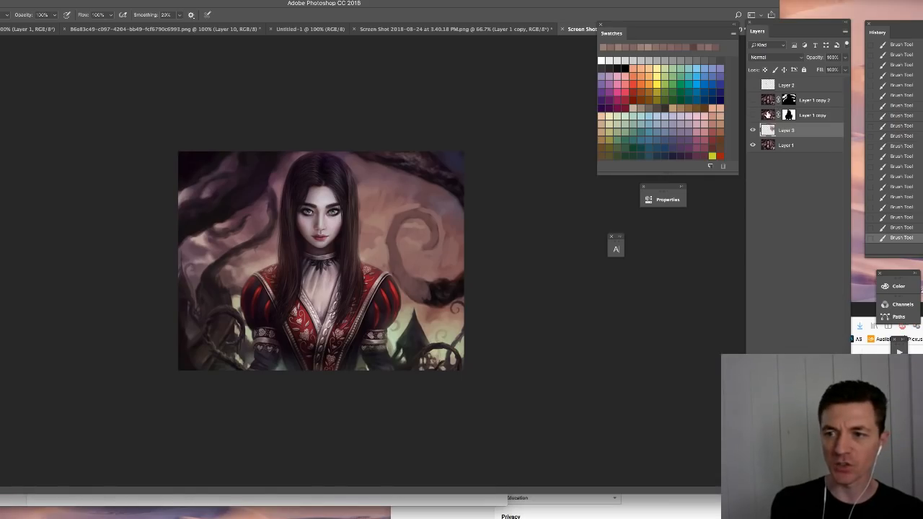
- Hide the painted Layer 3 and open the desktop screenshot of the blue-dress woman with the grinning cat in Photoshop
left_click(753, 131)
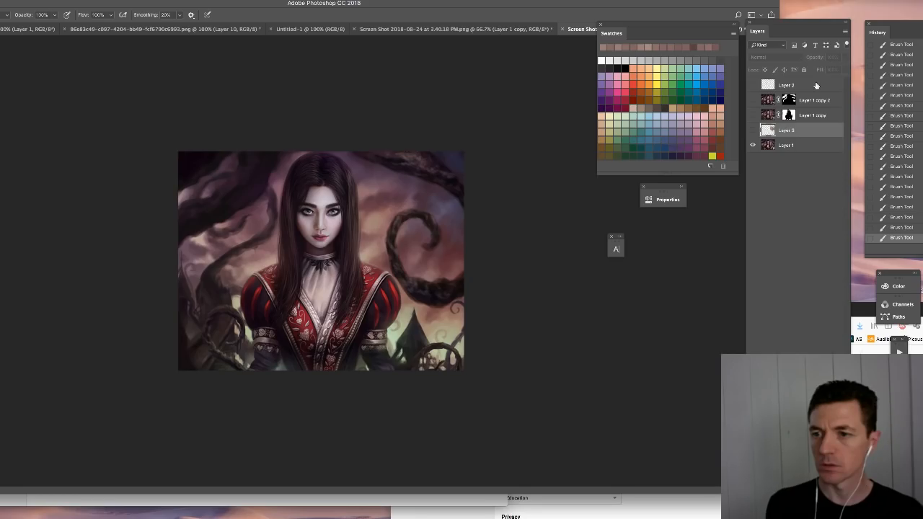
right_click(922, 258)
mouse_move(795, 273)
left_click(742, 286)
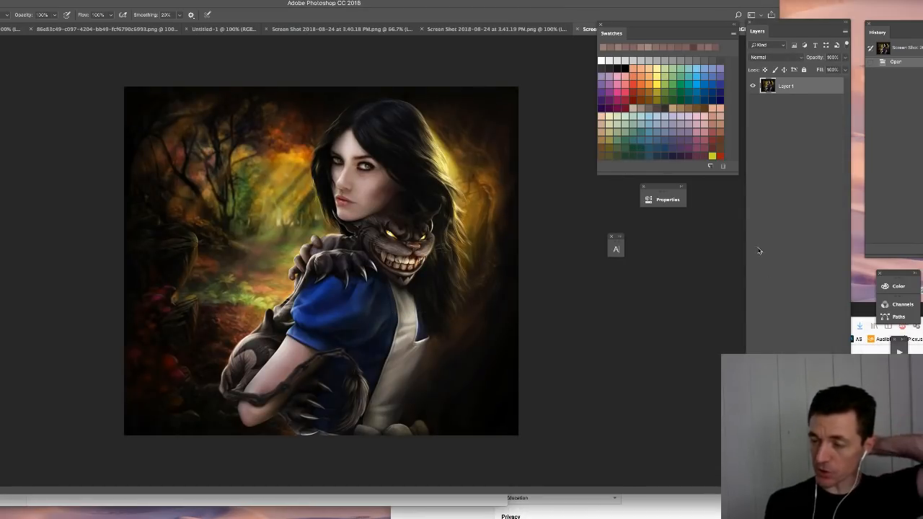
- Add a new layer, sketch an arrow toward the woman's forehead and undo it
left_click(824, 440)
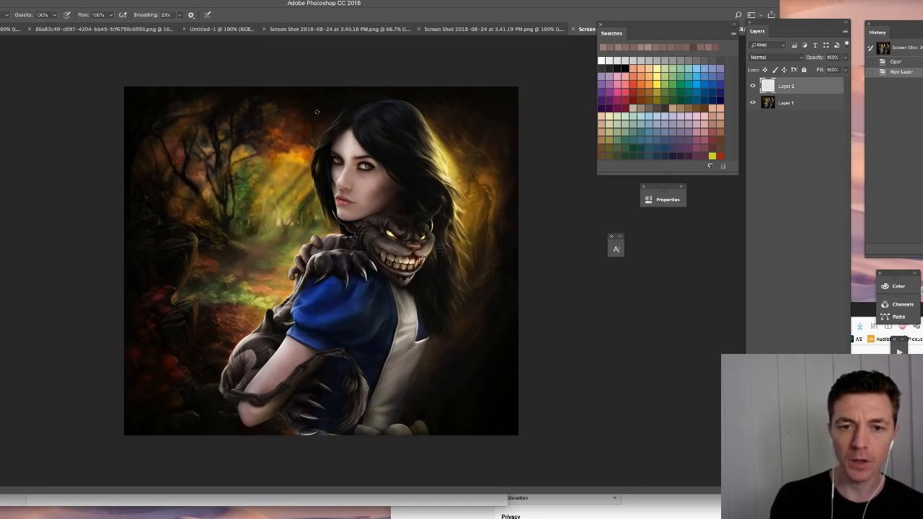
mouse_move(306, 101)
left_mouse_down()
mouse_move(332, 130)
mouse_move(332, 103)
left_mouse_up()
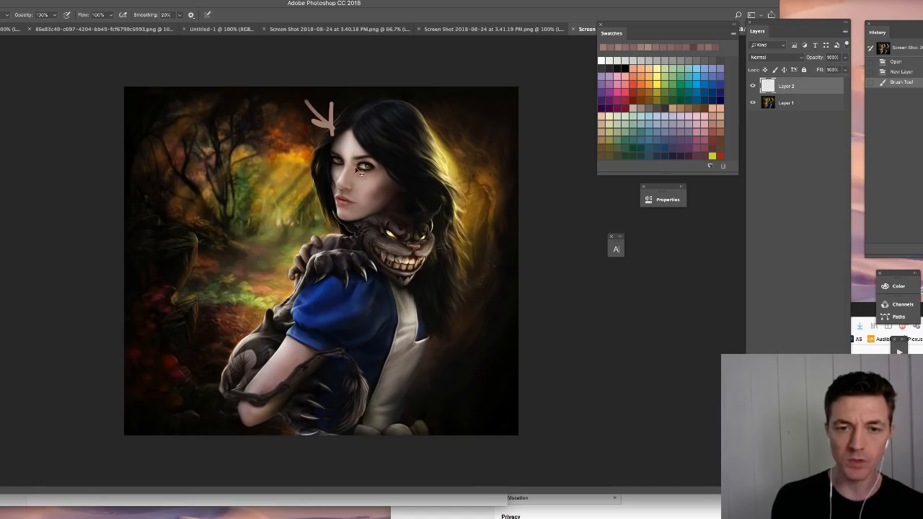
key("super+z")
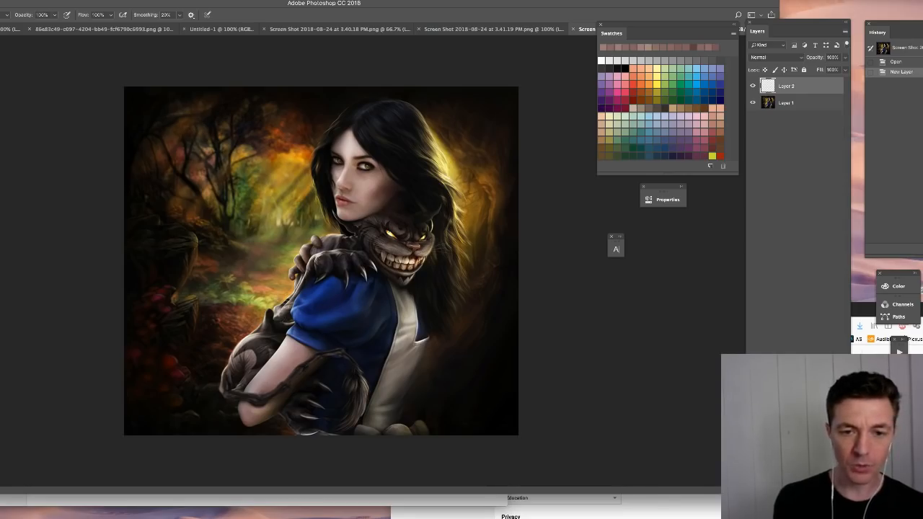
- Try pale highlights along the outer edge of the woman's hair and on her crown, undoing each stroke
left_click(286, 343, "alt")
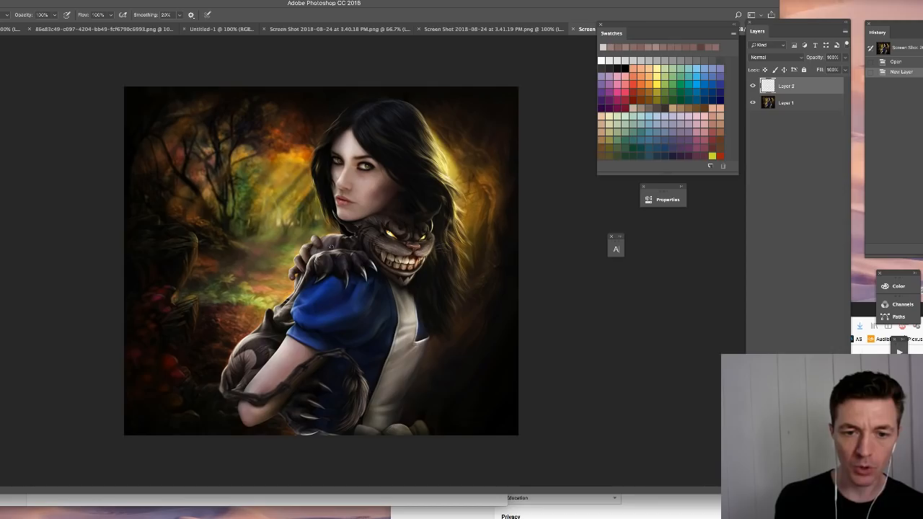
mouse_move(324, 135)
left_mouse_down()
mouse_move(356, 107)
mouse_move(316, 157)
mouse_move(327, 212)
left_mouse_up()
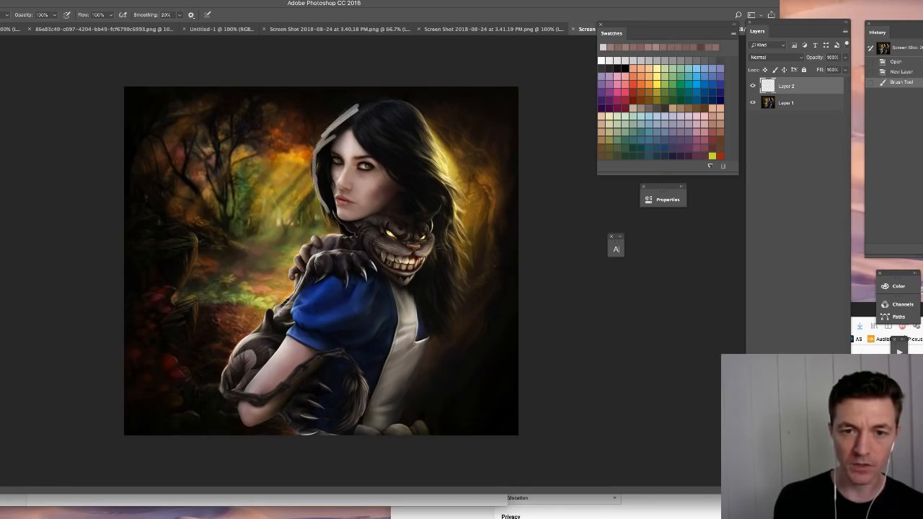
key("super+z")
left_click_drag(365, 113, 366, 142)
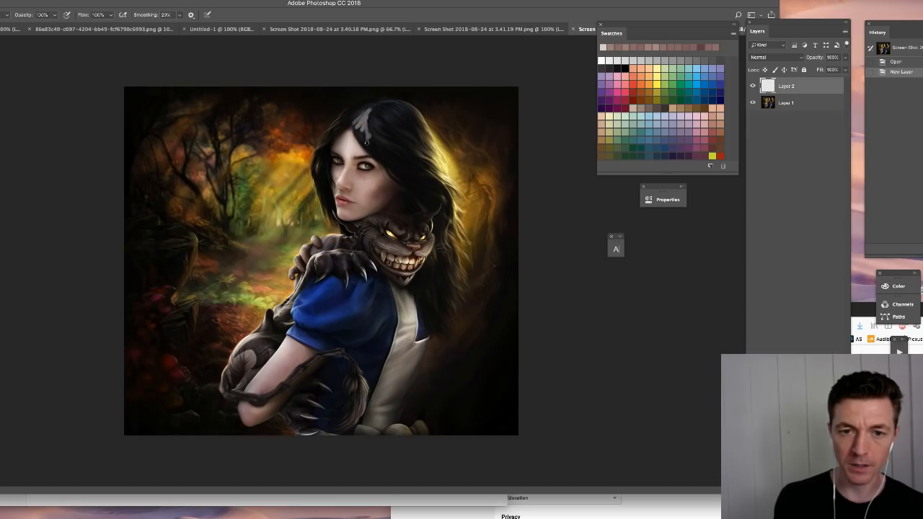
key("super+z")
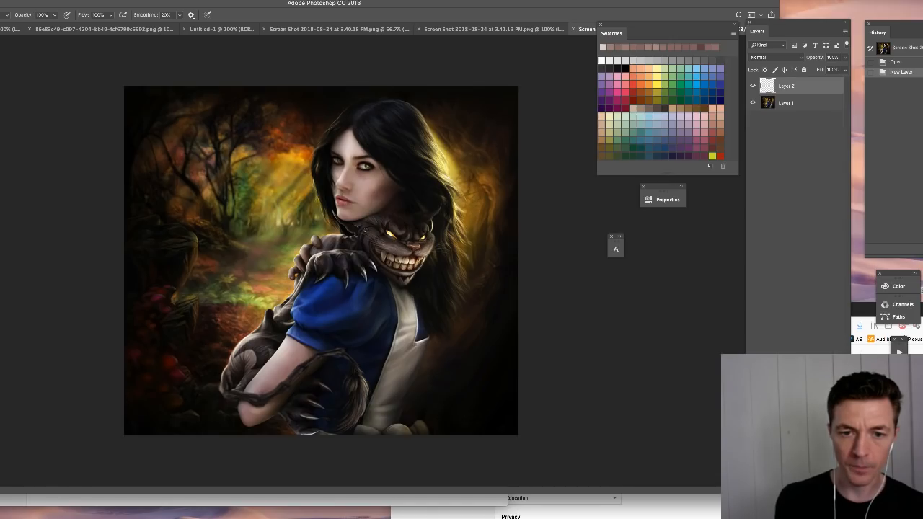
- Try pale highlights on the upper and lower parts of the blue sleeve, undoing each stroke
left_click_drag(332, 254, 315, 271)
key("super+z")
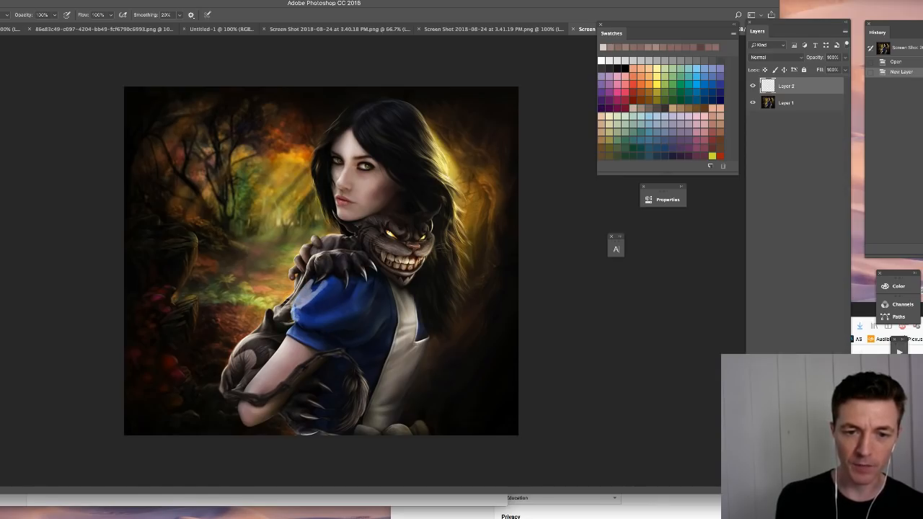
left_click_drag(296, 314, 291, 330)
key("super+z")
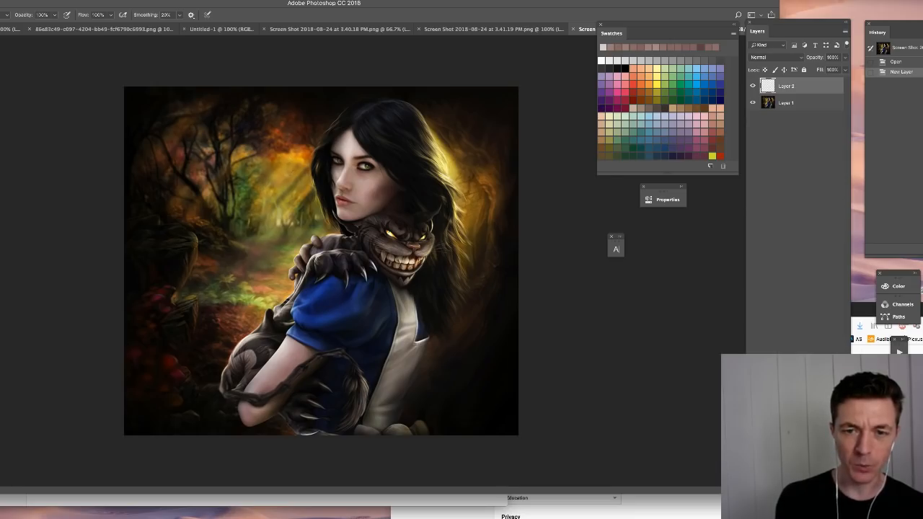
- Mark light directions with arrows over the forest and behind the woman's hair, circle the hair's glowing rim, and undo all the marks
mouse_move(316, 122)
left_mouse_down()
mouse_move(266, 201)
mouse_move(258, 171)
mouse_move(250, 210)
left_mouse_up()
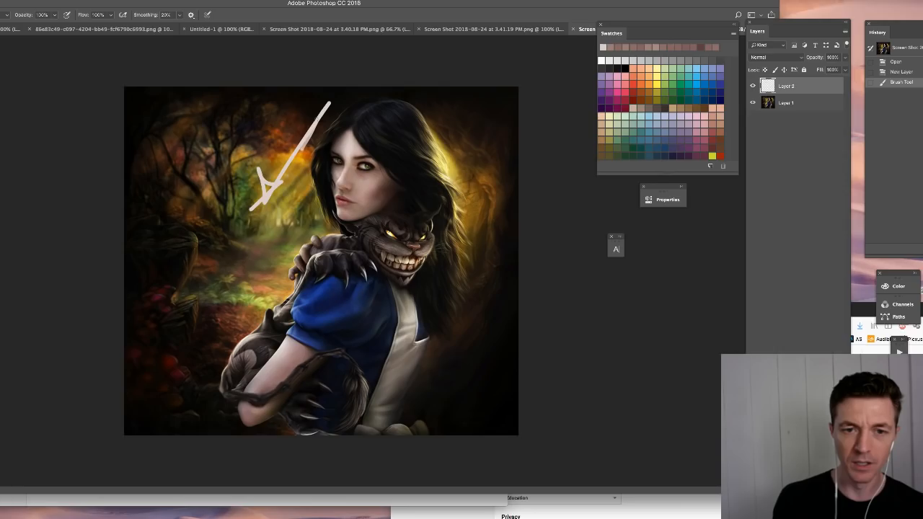
left_click_drag(308, 129, 332, 156)
key("super+z")
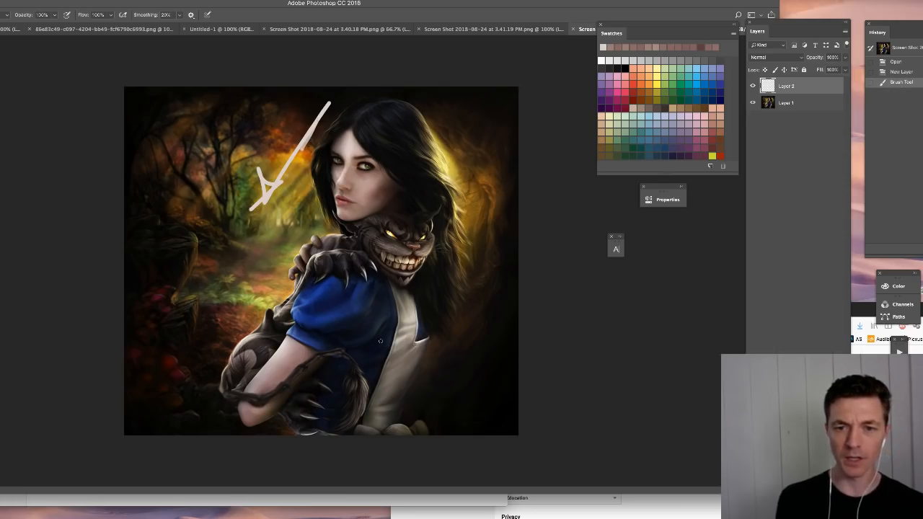
left_click_drag(441, 169, 452, 214)
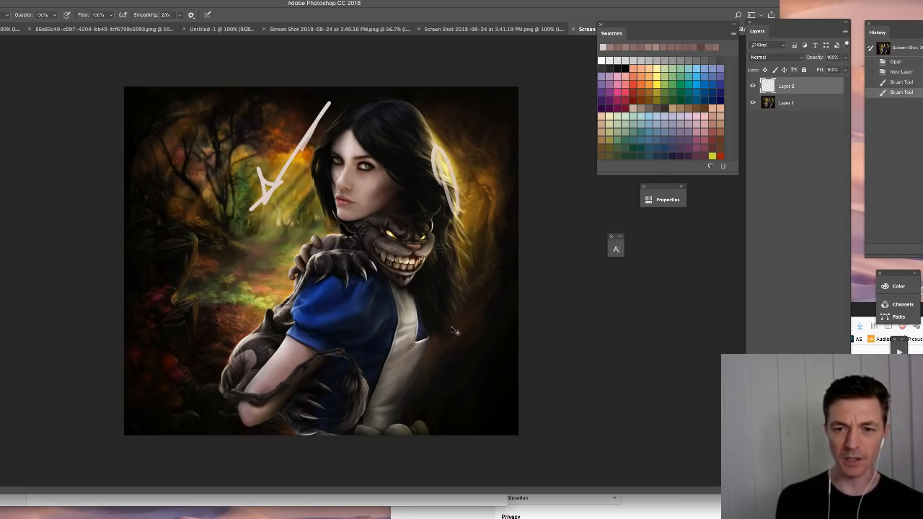
key("super+z")
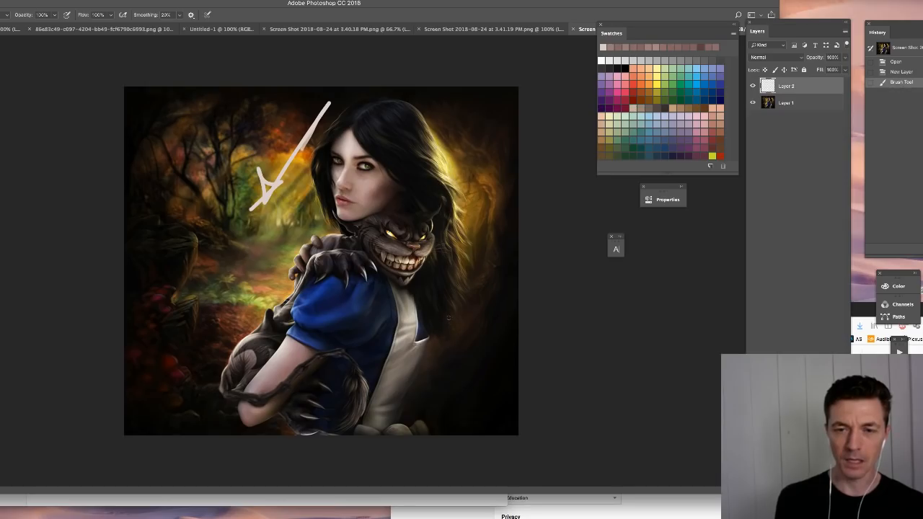
mouse_move(502, 88)
left_mouse_down()
mouse_move(460, 159)
mouse_move(461, 131)
mouse_move(490, 148)
left_mouse_up()
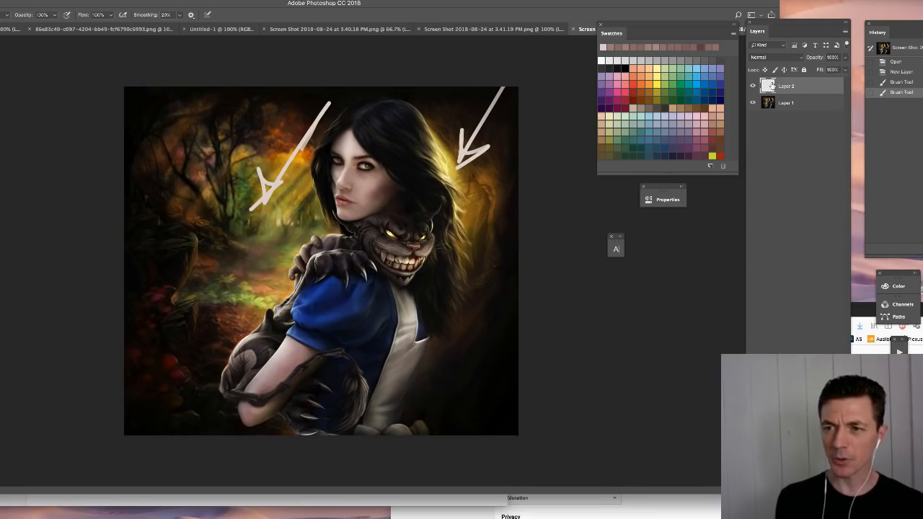
key("super+alt+z")
key("super+alt+z")
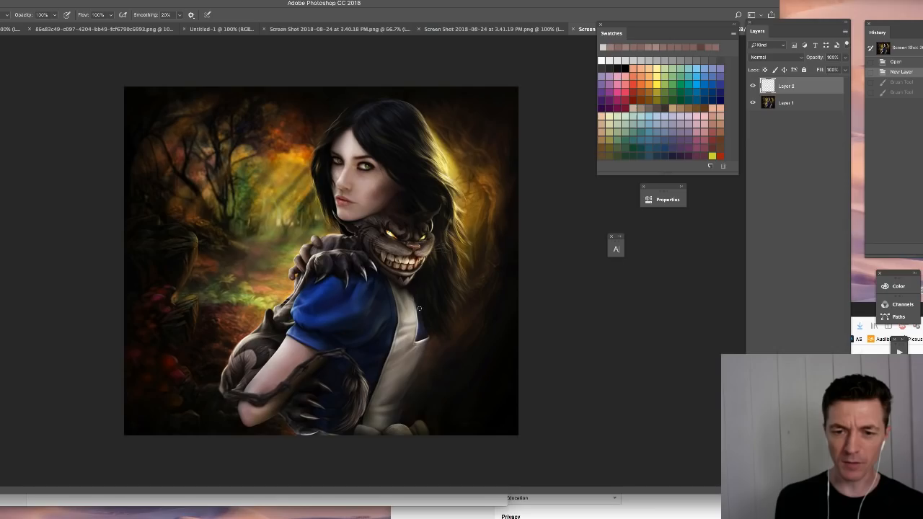
- Sketch an arrow toward the woman's face and a loop on the white apron, clearing all marks from Layer 2
mouse_move(280, 129)
left_mouse_down()
mouse_move(333, 174)
mouse_move(320, 147)
mouse_move(306, 177)
left_mouse_up()
left_click_drag(418, 301, 425, 324)
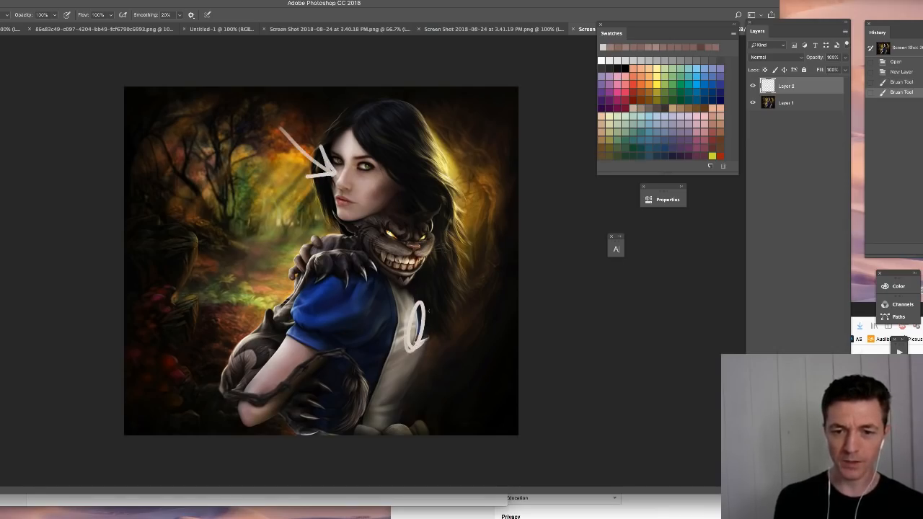
key("super+z")
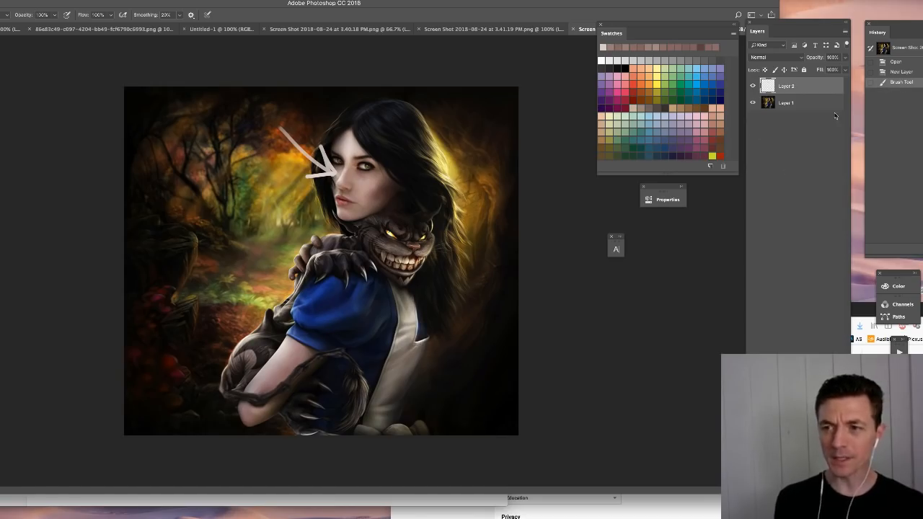
key("super+a")
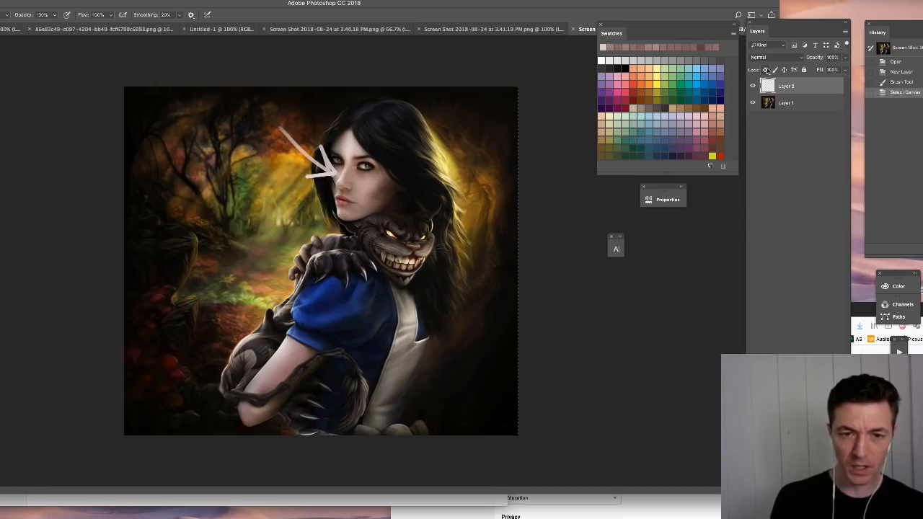
key("Delete")
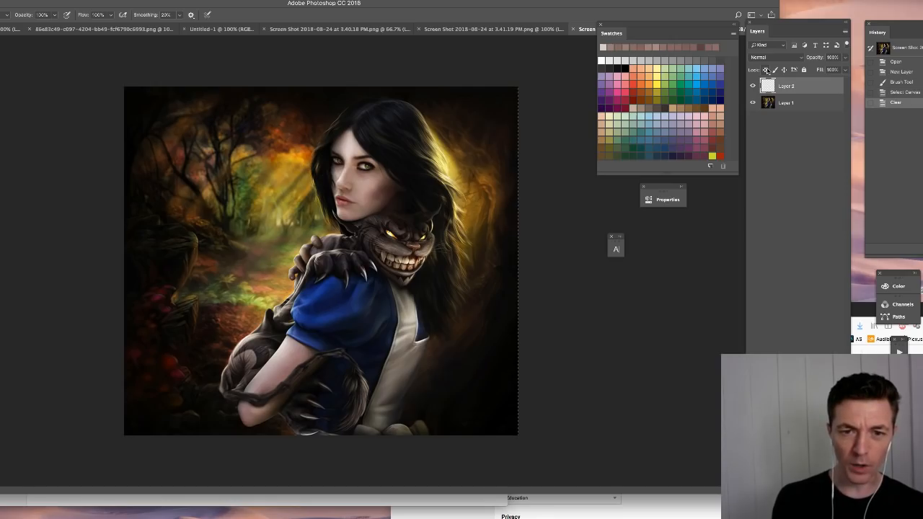
key("super+d")
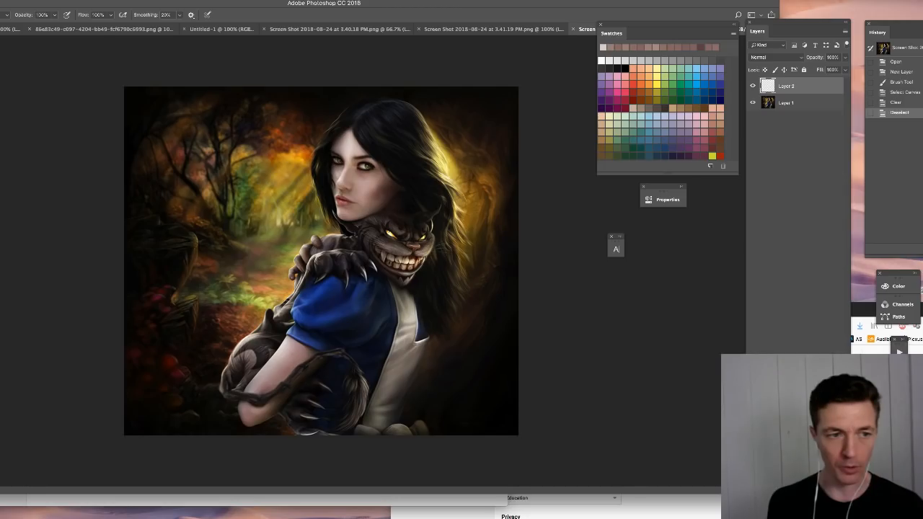
- Fill Layer 2 with white in Color blending mode and add a new empty layer above it
key("super+BackSpace")
left_click(760, 57)
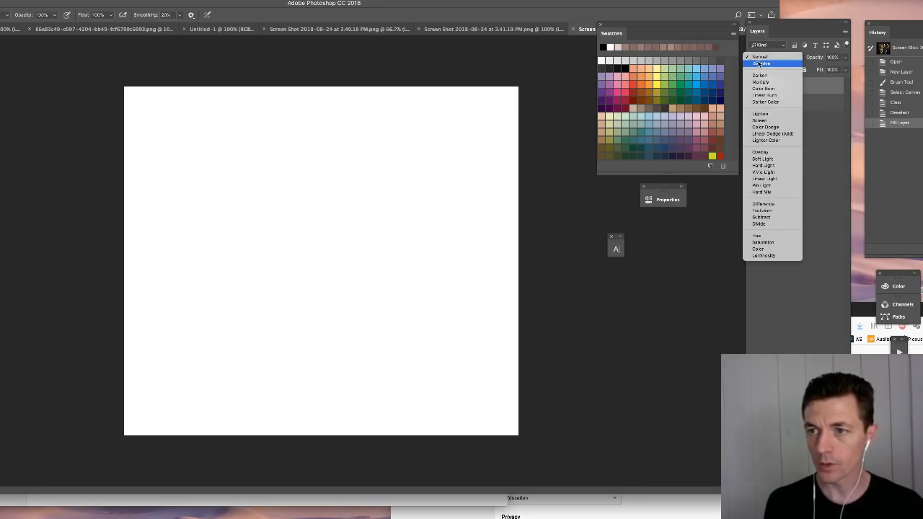
left_click(760, 249)
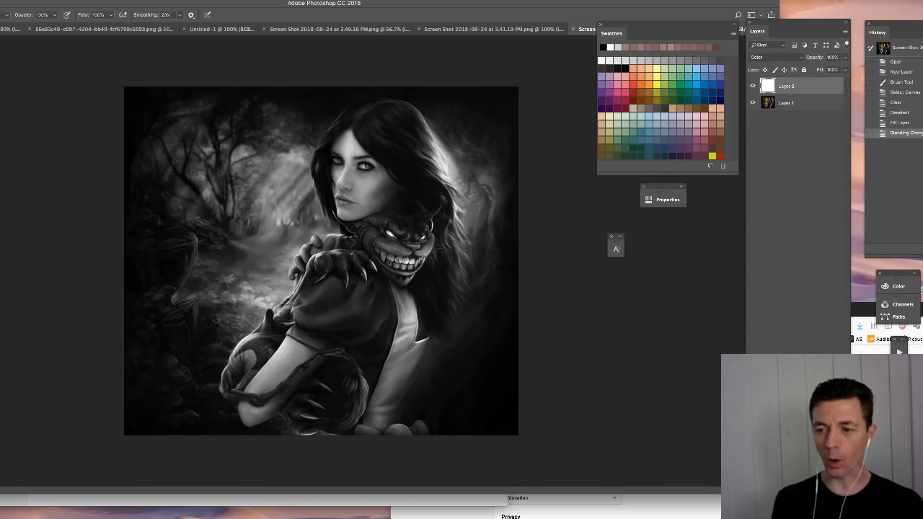
key("ctrl+shift+alt+n")
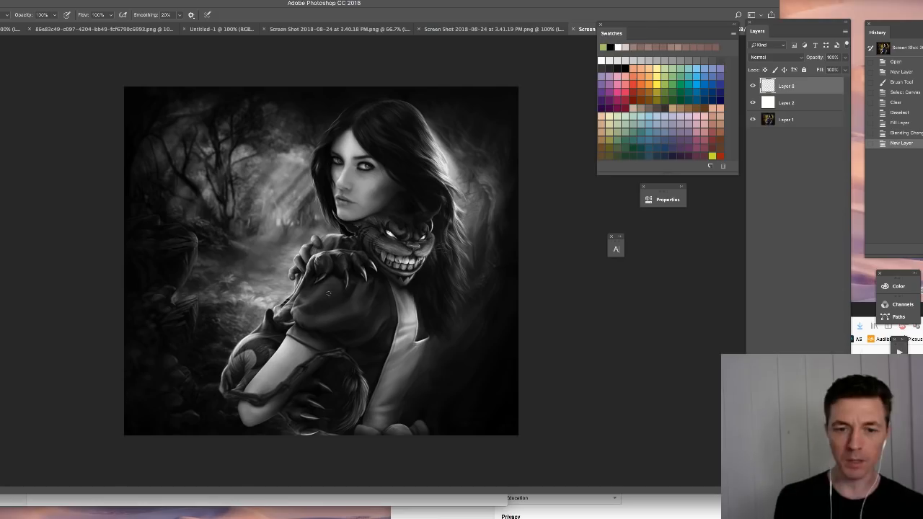
- Circle the brightest areas on the hair, forehead, apron, creature, arms and forest, and revert all the marks
left_click_drag(446, 143, 435, 160)
mouse_move(352, 130)
left_mouse_down()
mouse_move(341, 156)
mouse_move(356, 132)
left_mouse_up()
mouse_move(421, 313)
left_mouse_down()
mouse_move(408, 351)
mouse_move(432, 318)
left_mouse_up()
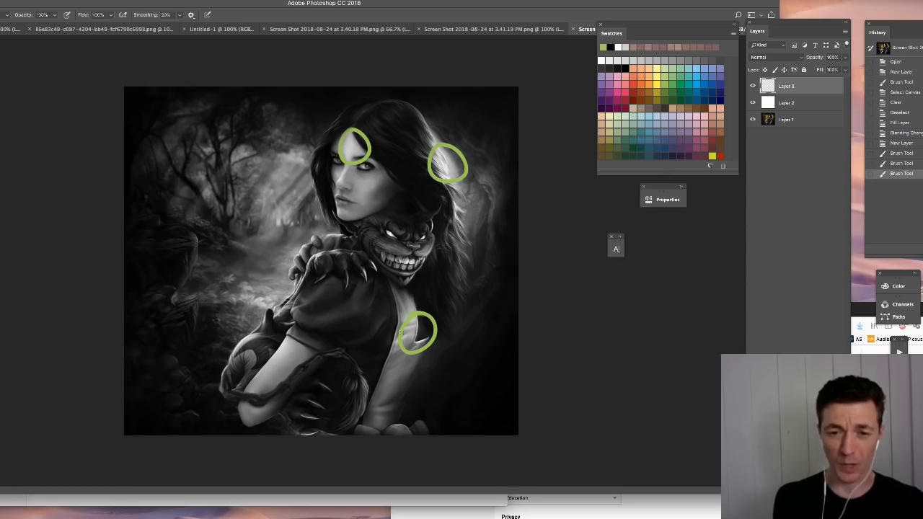
mouse_move(413, 253)
left_mouse_down()
mouse_move(402, 279)
mouse_move(420, 251)
left_mouse_up()
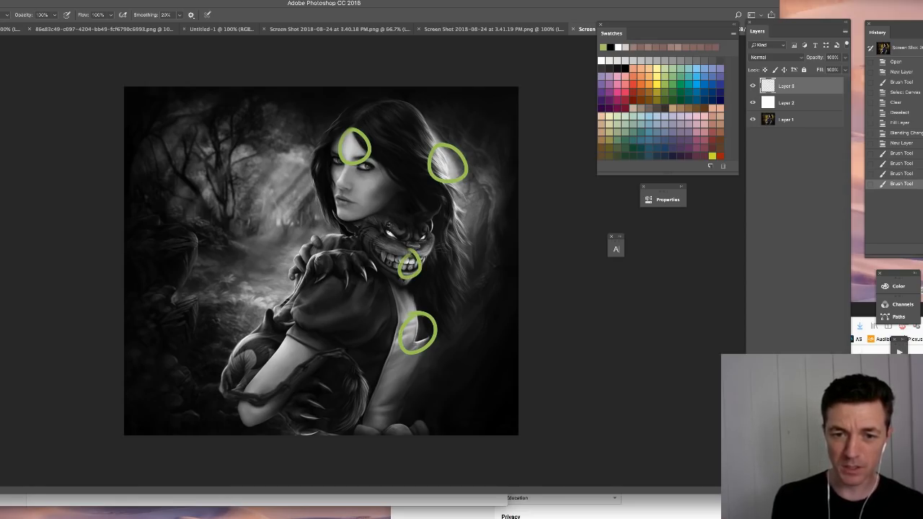
left_click_drag(393, 221, 398, 223)
mouse_move(289, 337)
left_mouse_down()
mouse_move(294, 352)
mouse_move(225, 364)
left_mouse_up()
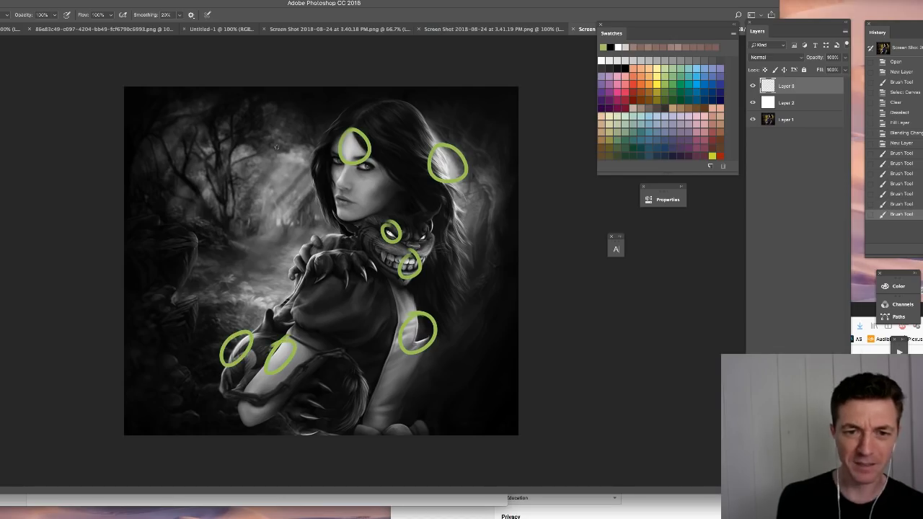
mouse_move(266, 281)
left_mouse_down()
mouse_move(251, 306)
mouse_move(262, 280)
left_mouse_up()
mouse_move(292, 150)
left_mouse_down()
mouse_move(278, 173)
mouse_move(281, 155)
left_mouse_up()
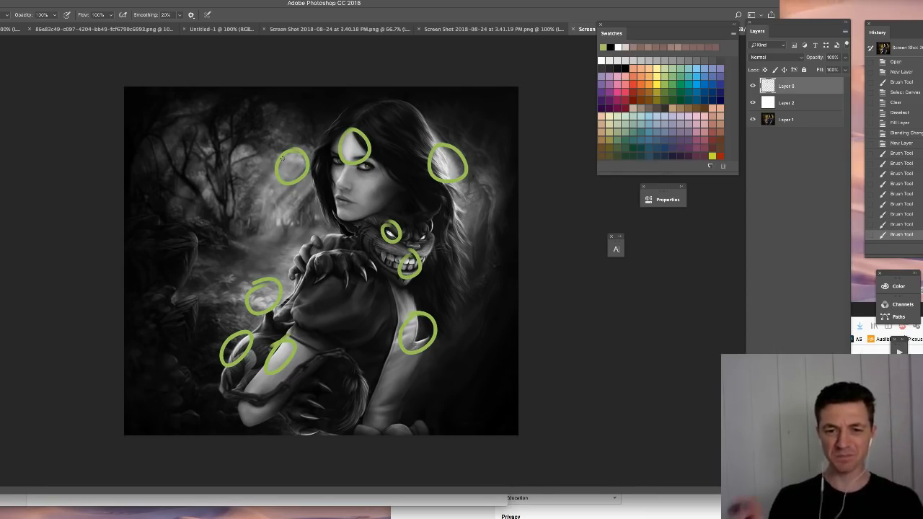
left_click(905, 134)
- Hide Layer 2 and add a new empty layer directly above Layer 1
left_click(753, 86)
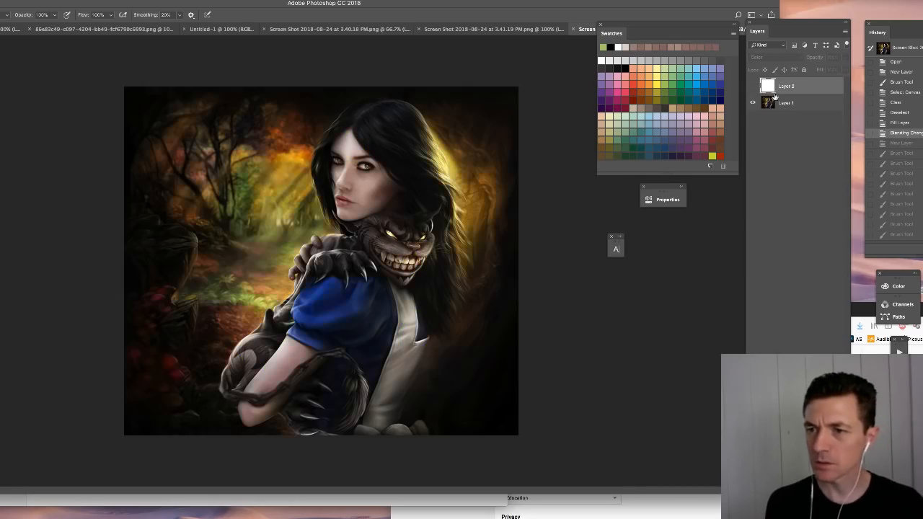
left_click(774, 103)
key("ctrl+shift+alt+n")
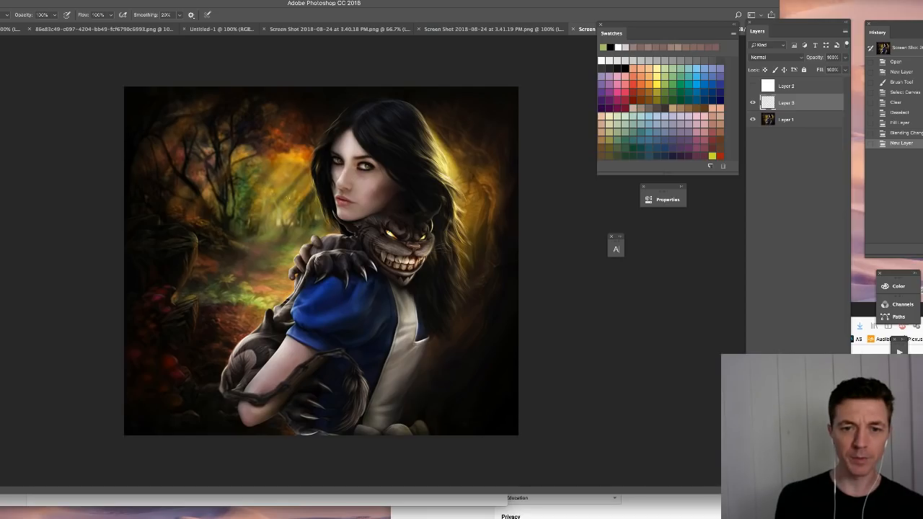
right_click(411, 176)
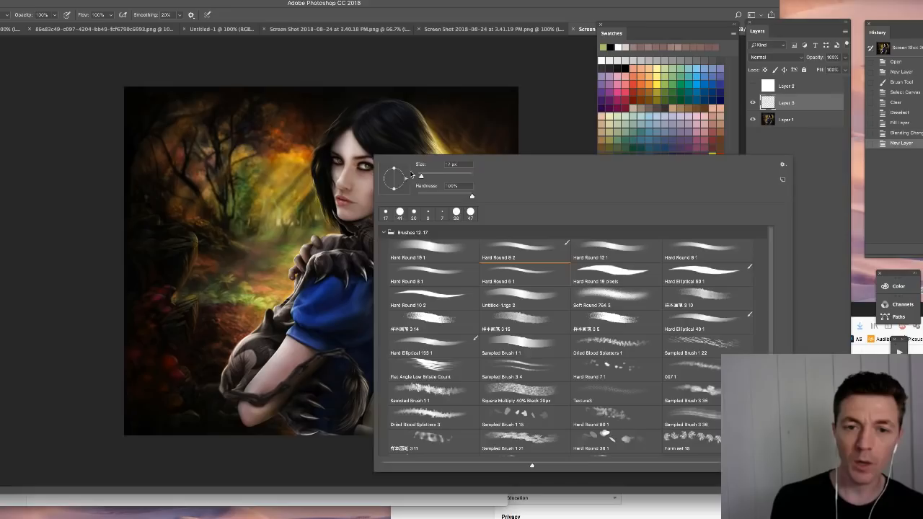
left_click(795, 99)
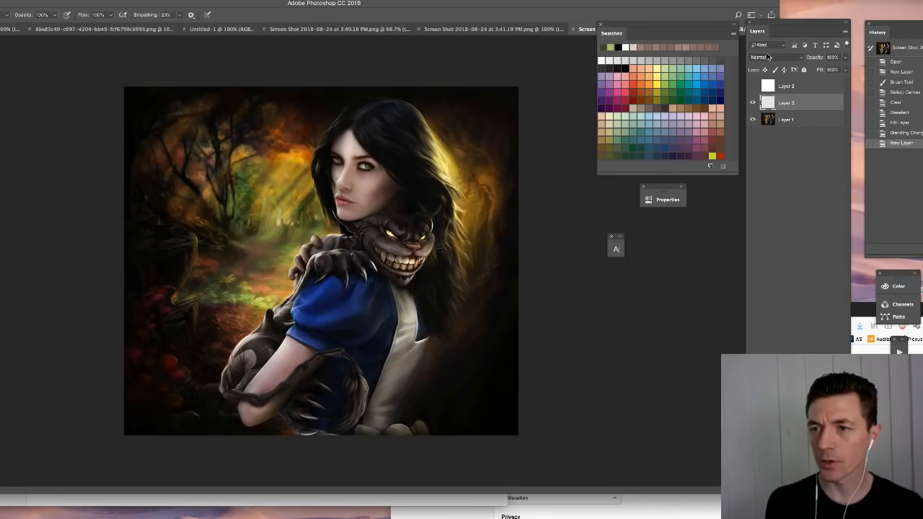
- Set the new layer's blending mode to Darken and its opacity to 62%
left_click(768, 57)
left_click(777, 78)
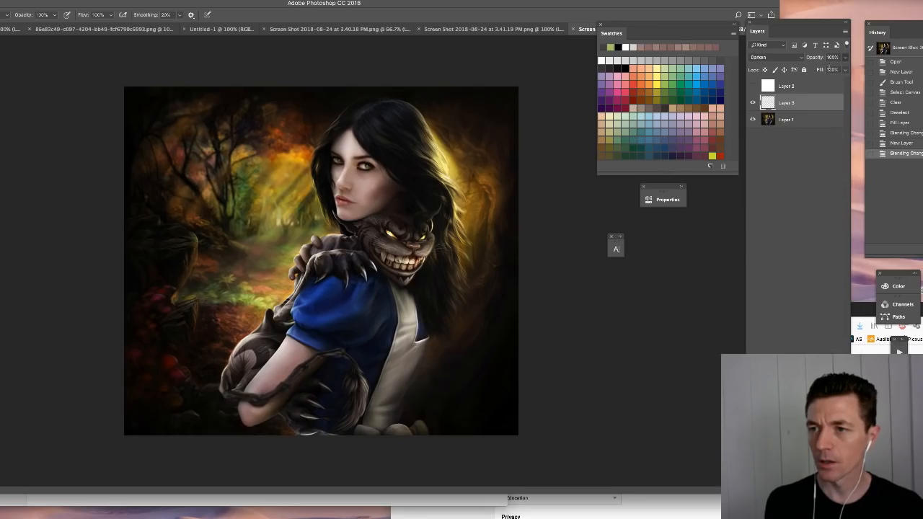
left_click(845, 59)
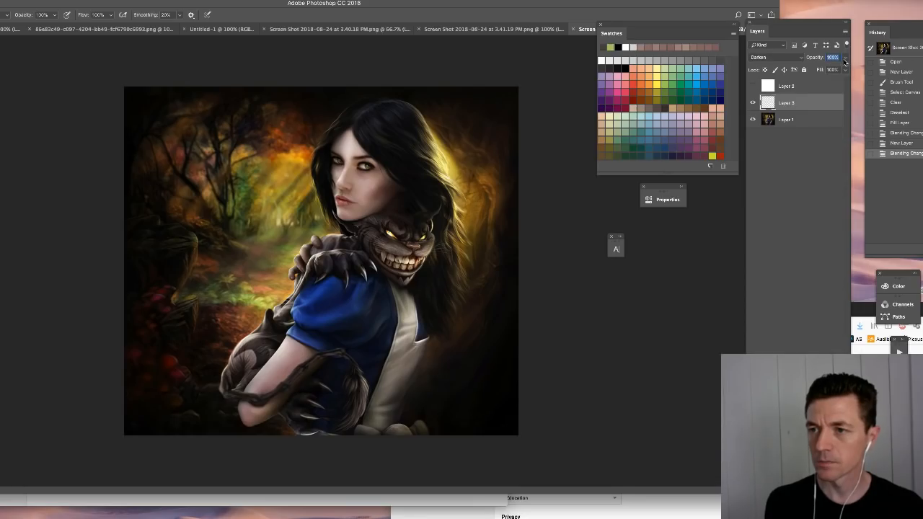
left_click(845, 59)
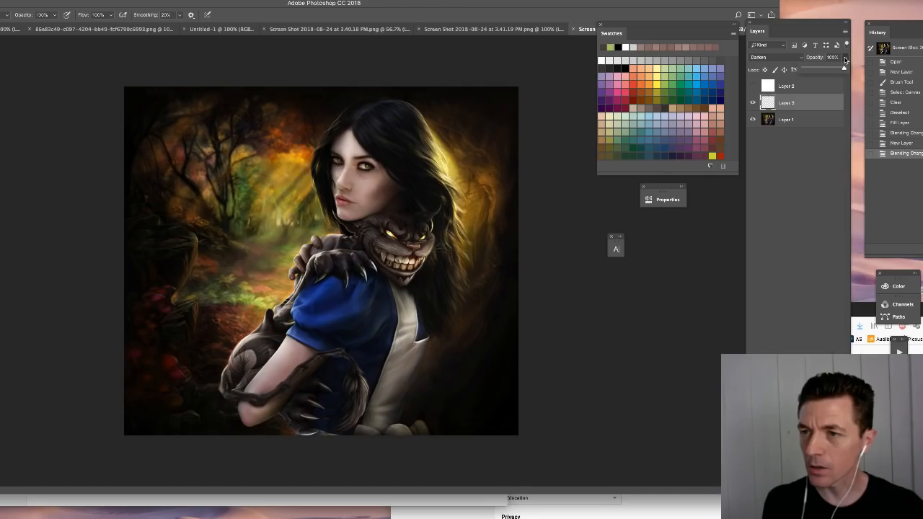
left_click_drag(845, 61, 829, 70)
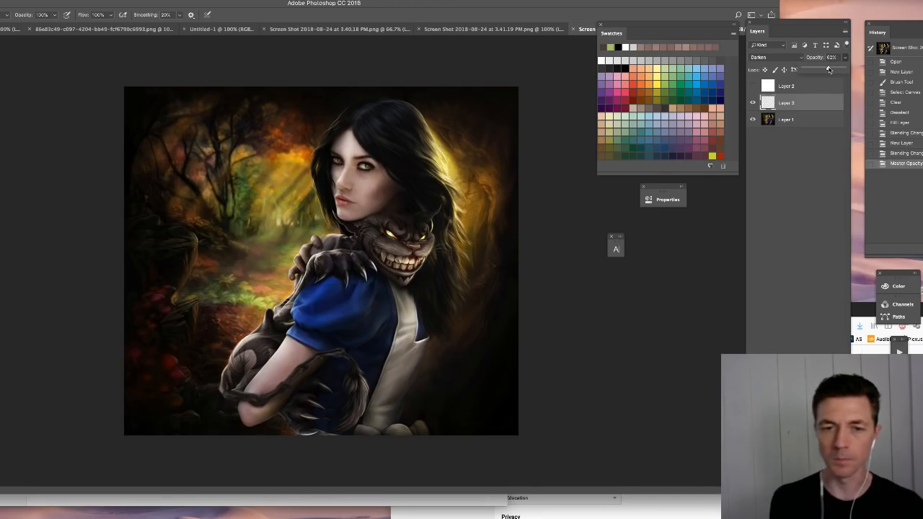
- Paint sampled brown shadow tones over the woman's face to darken her forehead, cheeks and jaw
left_click(379, 192, "alt")
mouse_move(348, 139)
left_mouse_down()
mouse_move(341, 177)
mouse_move(375, 180)
mouse_move(361, 199)
mouse_move(343, 195)
mouse_move(342, 216)
mouse_move(368, 209)
left_mouse_up()
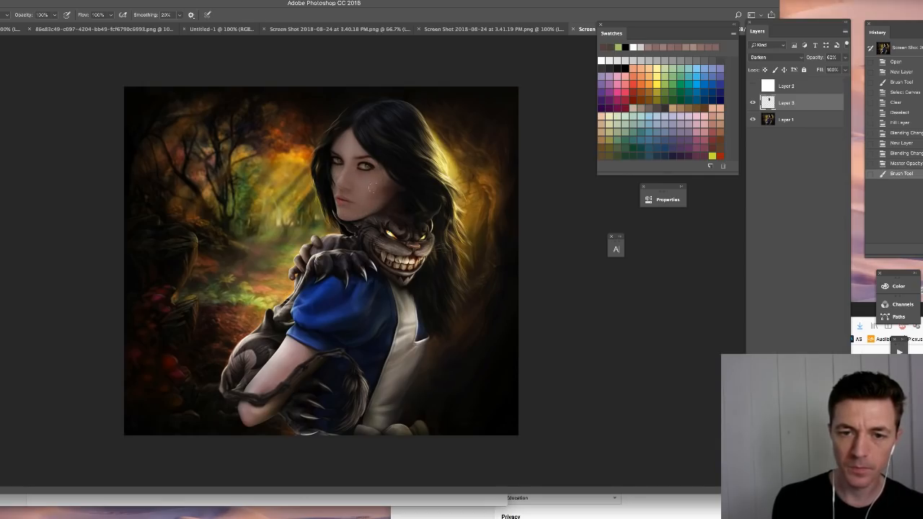
left_click(387, 187, "alt")
mouse_move(354, 141)
left_mouse_down()
mouse_move(328, 166)
mouse_move(364, 207)
mouse_move(379, 173)
mouse_move(348, 217)
mouse_move(372, 209)
left_mouse_up()
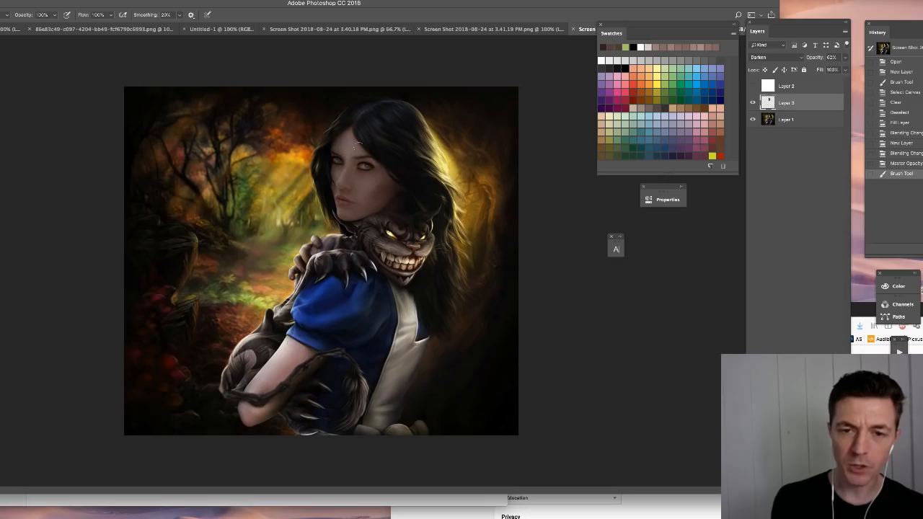
left_click(327, 171)
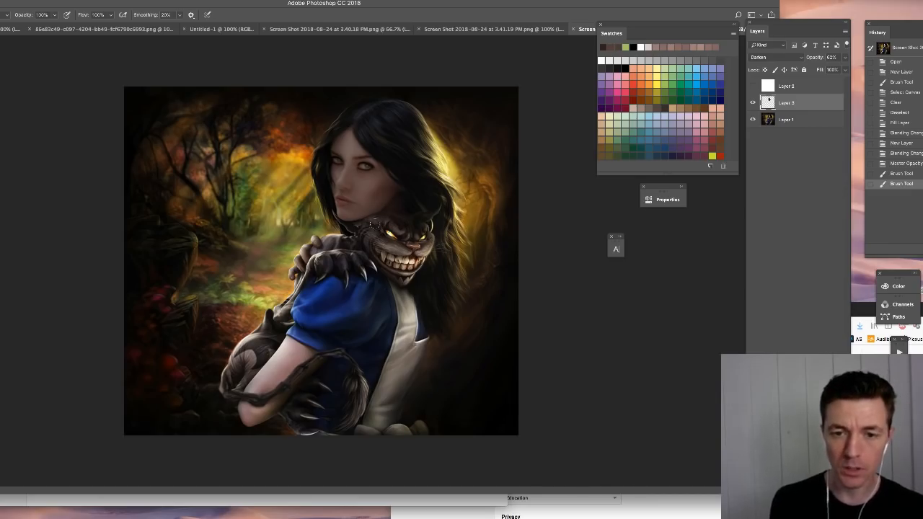
- Darken the creature's face and the white apron with dark brown, using #322523 as the foreground colour
mouse_move(390, 232)
left_mouse_down()
mouse_move(386, 257)
mouse_move(422, 263)
left_mouse_up()
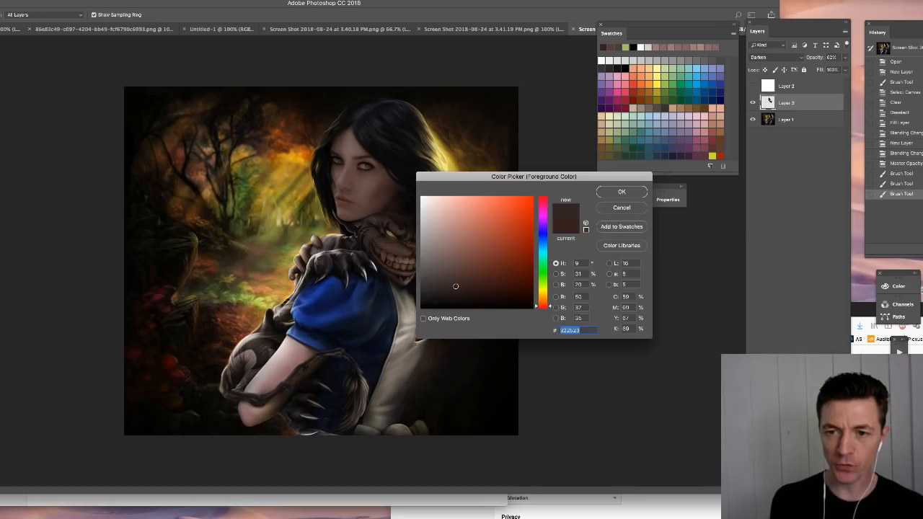
key("Return")
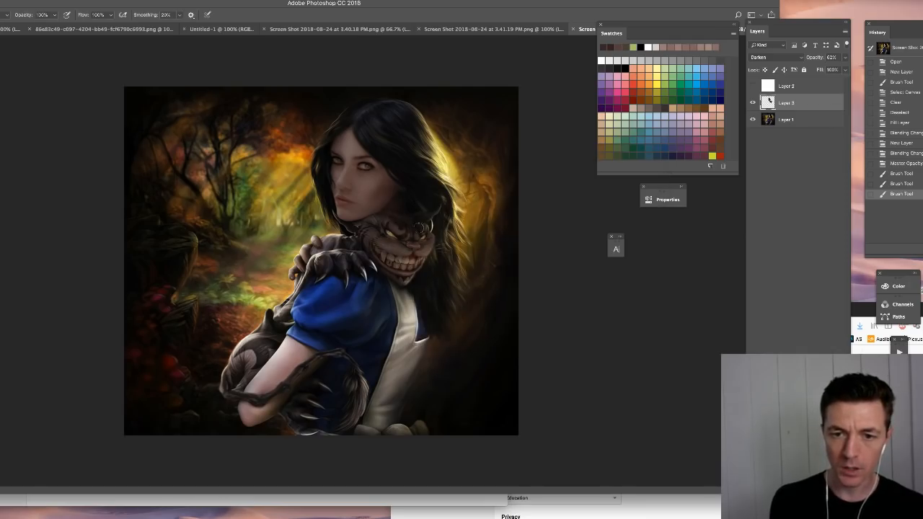
left_click(416, 267)
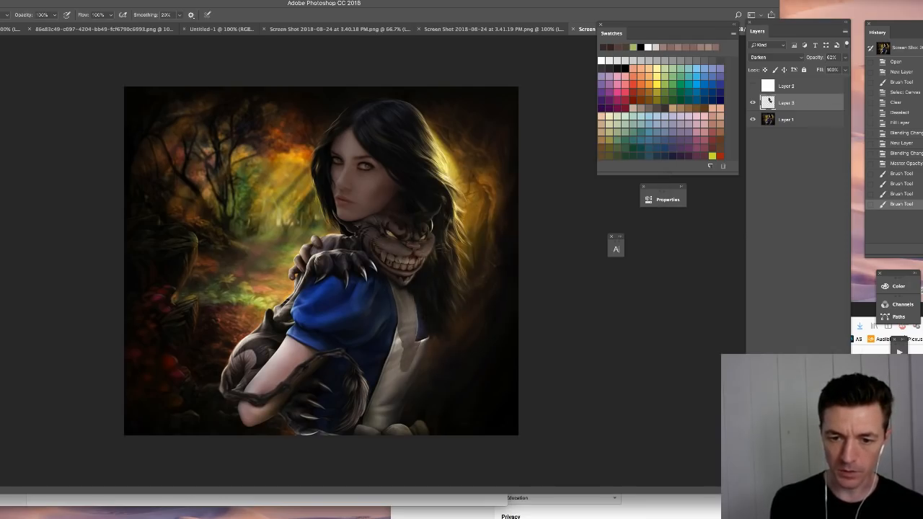
left_click_drag(396, 333, 378, 424)
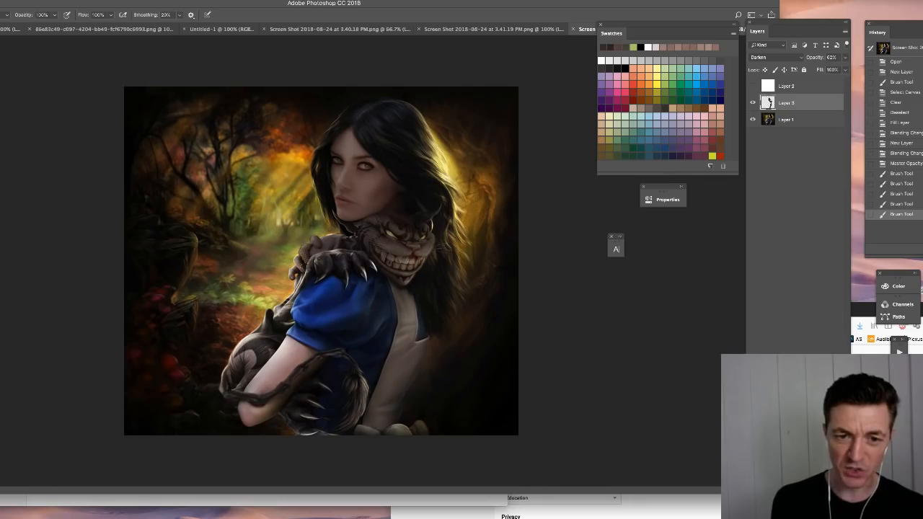
- Paint the same brown over the blue sleeve, the creature's paws, the woman's arm and the lower edge of the figures
mouse_move(331, 252)
left_mouse_down()
mouse_move(347, 281)
mouse_move(355, 333)
mouse_move(353, 317)
mouse_move(319, 300)
mouse_move(288, 307)
mouse_move(296, 290)
left_mouse_up()
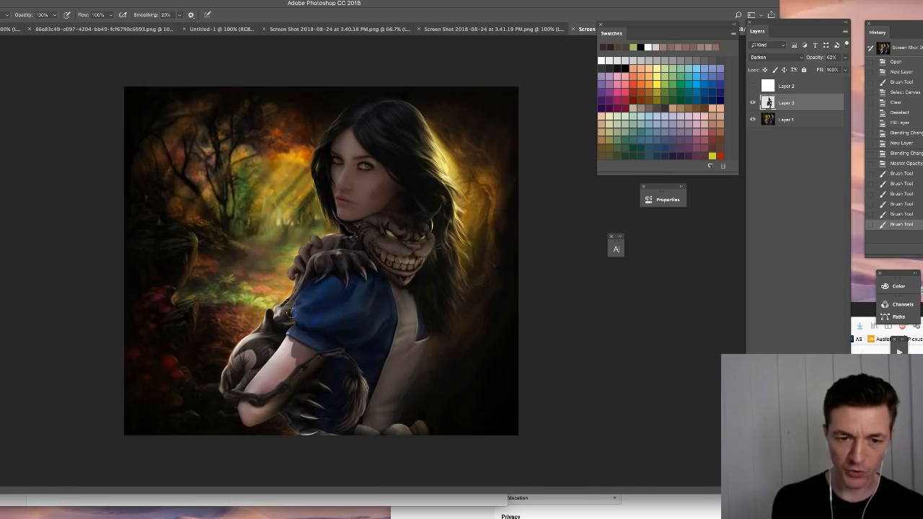
mouse_move(258, 334)
left_mouse_down()
mouse_move(230, 371)
mouse_move(251, 362)
mouse_move(264, 408)
left_mouse_up()
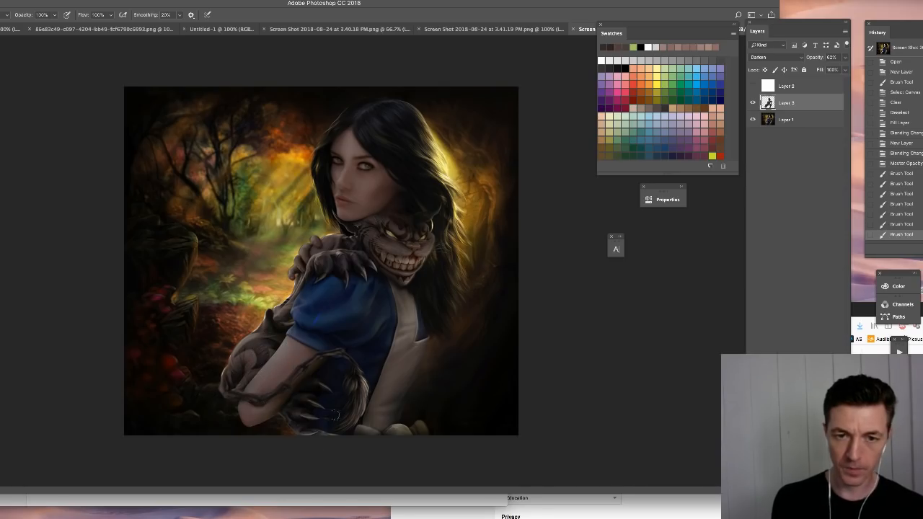
left_click_drag(404, 427, 408, 422)
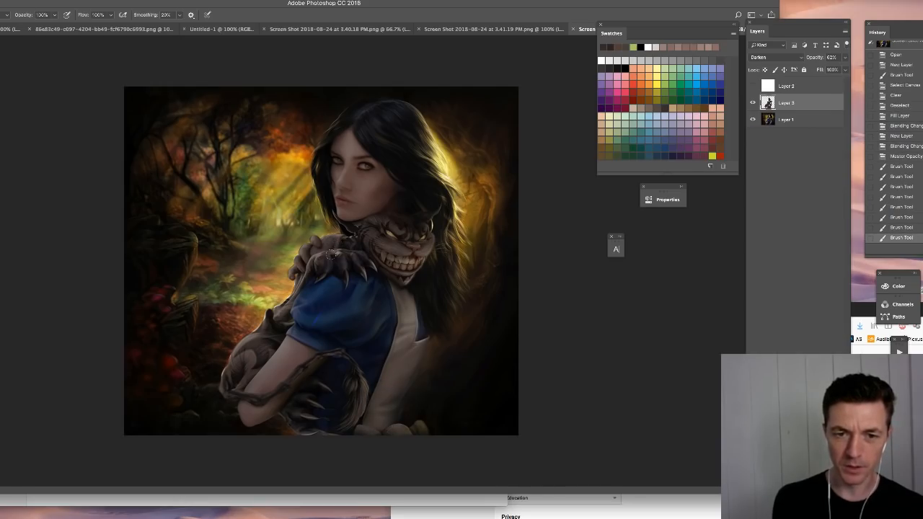
left_click_drag(336, 260, 337, 259)
- Paint over the glowing strands along the back edge of the woman's hair to darken them
mouse_move(440, 179)
left_mouse_down()
mouse_move(430, 147)
mouse_move(441, 202)
left_mouse_up()
left_click_drag(446, 177, 450, 238)
left_click_drag(442, 278, 440, 303)
left_click_drag(439, 296, 435, 311)
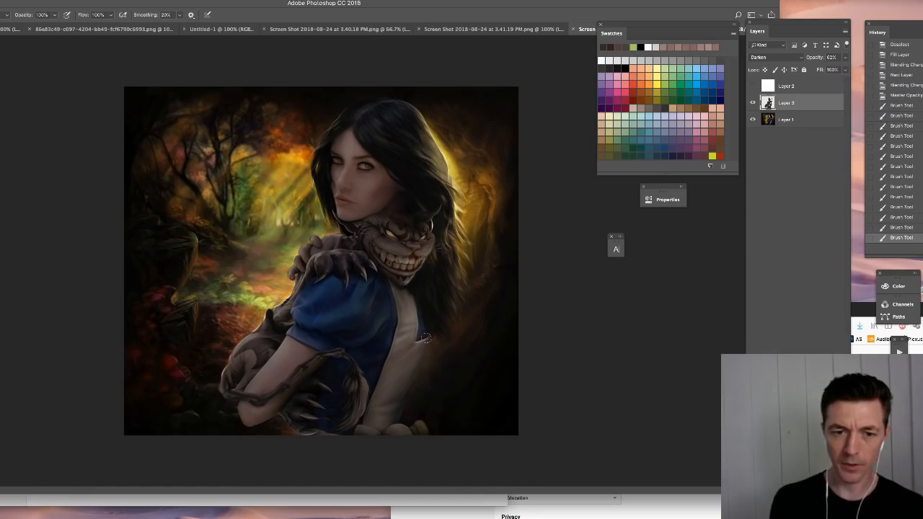
- Add a new layer above Layer 3 and paint sampled orange-brown and green over the forest path beside the creature
left_click(823, 480)
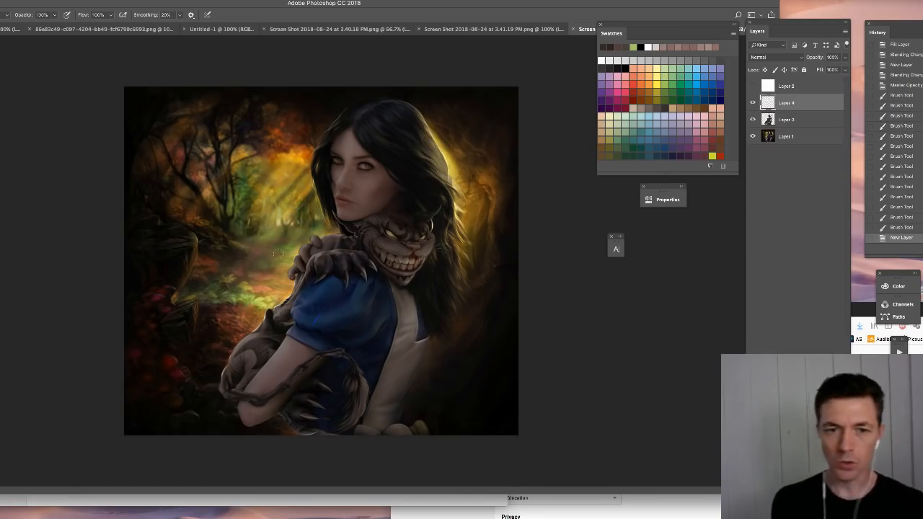
left_click(282, 294, "alt")
mouse_move(211, 333)
left_mouse_down()
mouse_move(249, 323)
mouse_move(215, 332)
mouse_move(206, 357)
mouse_move(220, 359)
left_mouse_up()
left_click(255, 329, "alt")
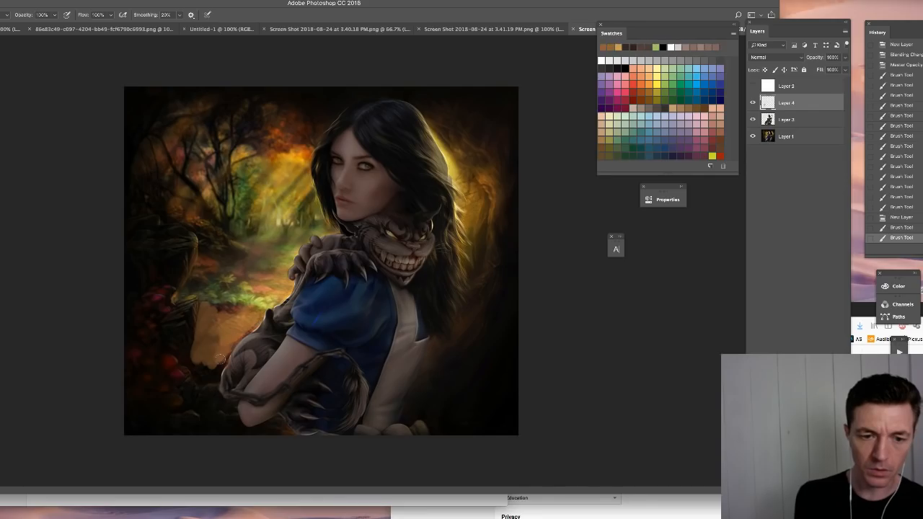
left_click(237, 295, "alt")
mouse_move(217, 297)
left_mouse_down()
mouse_move(187, 297)
mouse_move(216, 285)
mouse_move(244, 301)
left_mouse_up()
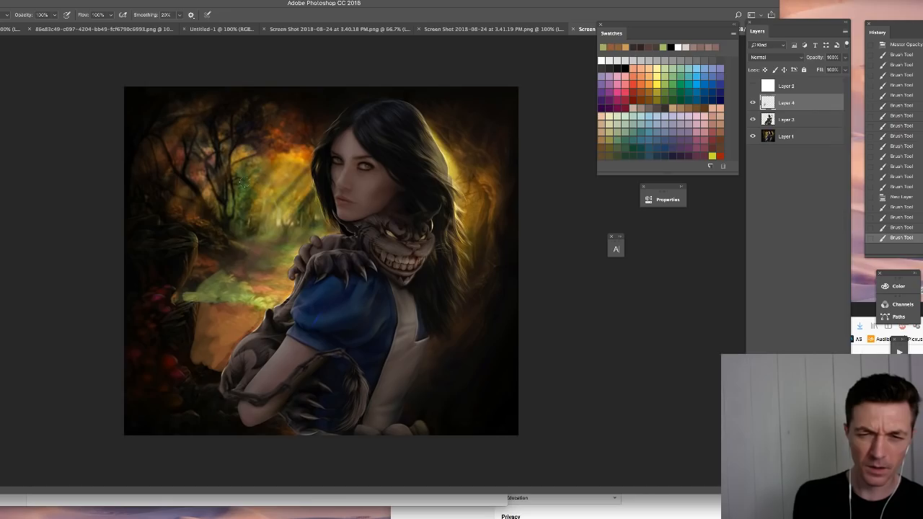
left_click(211, 266, "alt")
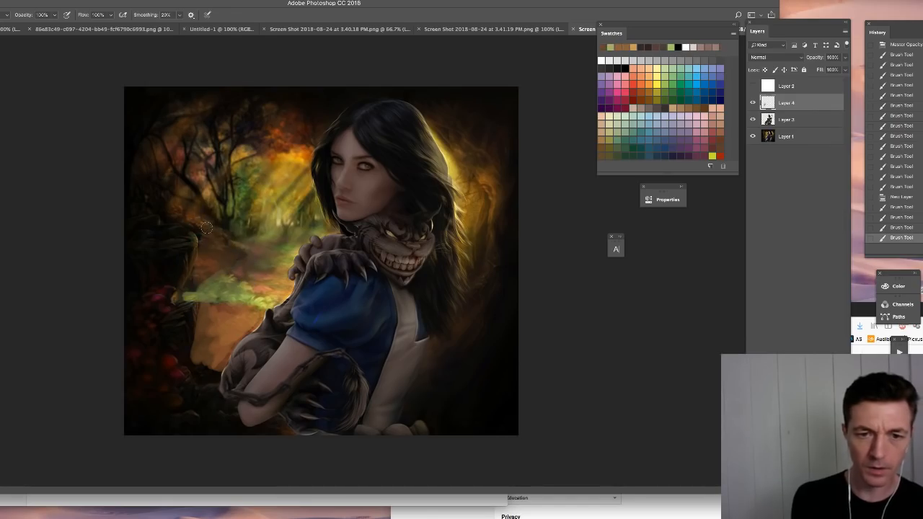
- Paint sampled reddish brown across the dark upper background, from corner to corner above the woman's head
left_click(282, 144, "alt")
left_click_drag(306, 109, 307, 142)
mouse_move(336, 107)
left_mouse_down()
mouse_move(352, 98)
mouse_move(252, 91)
mouse_move(317, 86)
left_mouse_up()
left_click_drag(267, 125, 310, 127)
left_click(311, 129, "alt")
mouse_move(395, 90)
left_mouse_down()
mouse_move(430, 101)
mouse_move(338, 93)
left_mouse_up()
key("super+z")
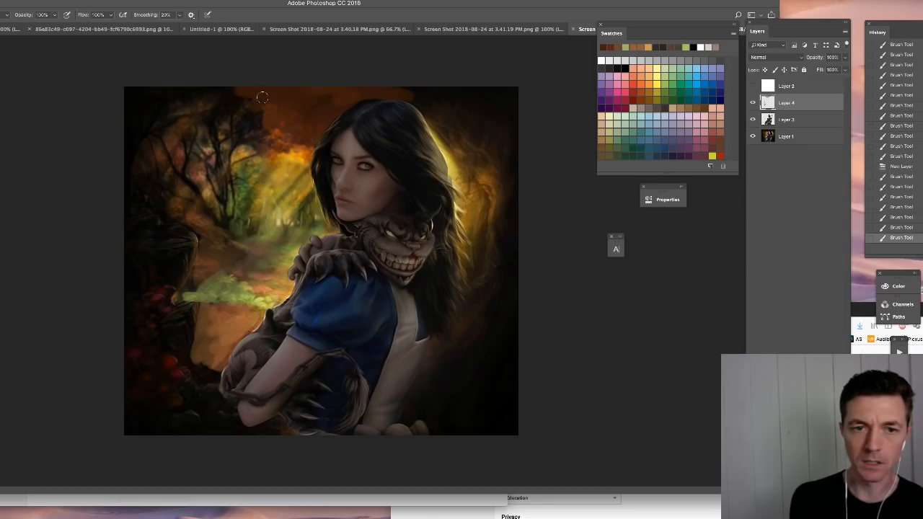
mouse_move(263, 96)
left_mouse_down()
mouse_move(197, 116)
mouse_move(160, 94)
left_mouse_up()
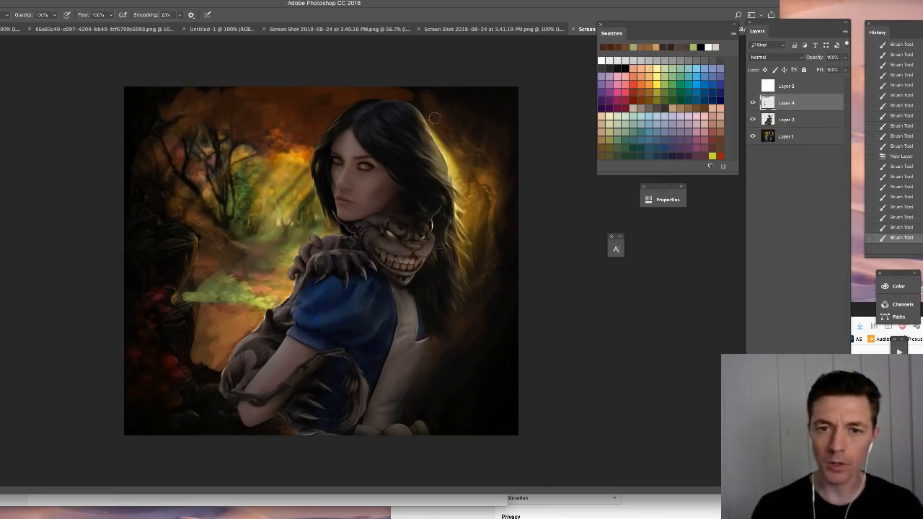
left_click_drag(430, 111, 513, 124)
- Paint sampled yellow strokes over the glowing background behind the woman's hair
left_click(453, 174, "alt")
mouse_move(461, 169)
left_mouse_down()
mouse_move(478, 227)
mouse_move(473, 188)
mouse_move(470, 199)
left_mouse_up()
left_click_drag(469, 205, 475, 272)
left_click(505, 213, "alt")
left_click_drag(463, 158, 473, 249)
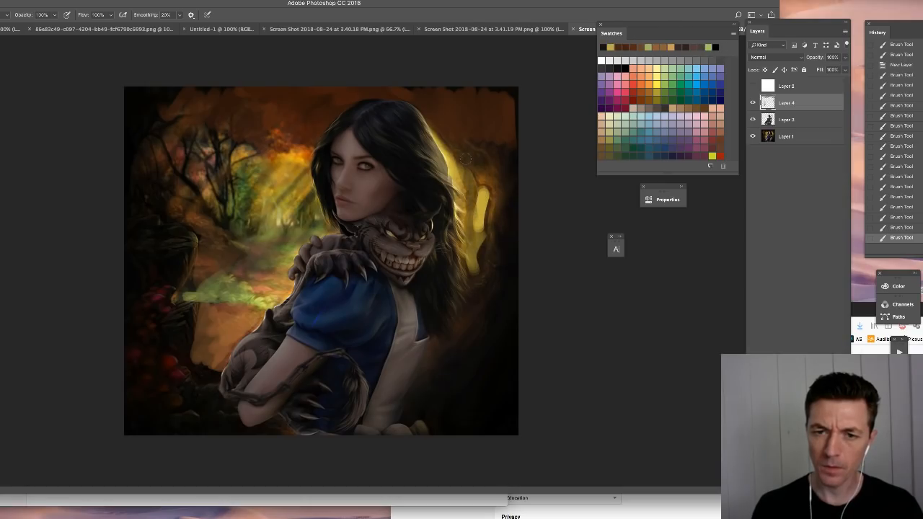
- Cover the dark background behind the woman's back and below it with brown and muted green strokes
left_click_drag(502, 106, 505, 325)
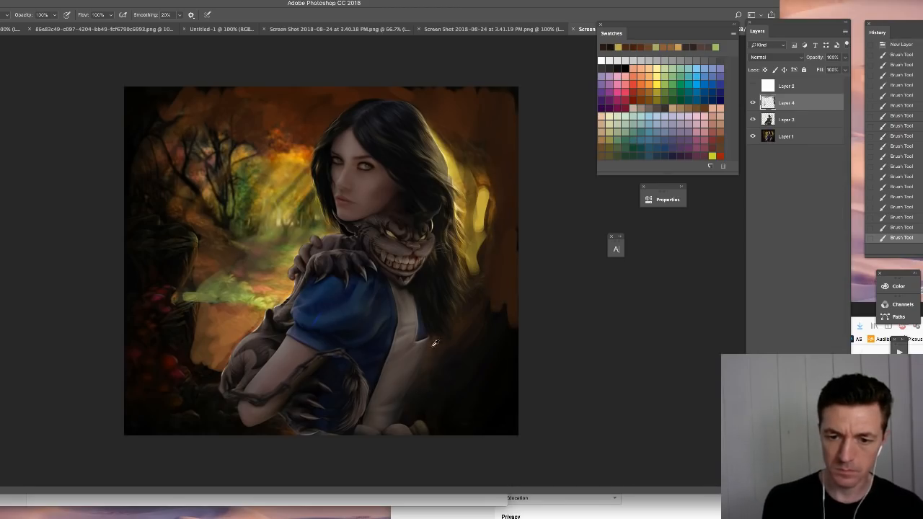
mouse_move(435, 356)
left_mouse_down()
mouse_move(411, 404)
mouse_move(447, 417)
mouse_move(441, 393)
mouse_move(431, 427)
mouse_move(490, 424)
mouse_move(469, 408)
mouse_move(462, 364)
mouse_move(468, 433)
left_mouse_up()
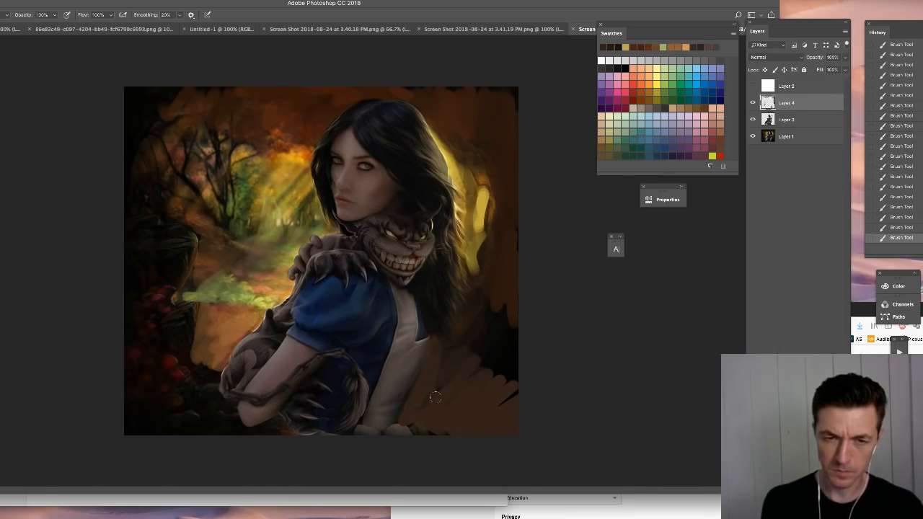
left_click(195, 367, "alt")
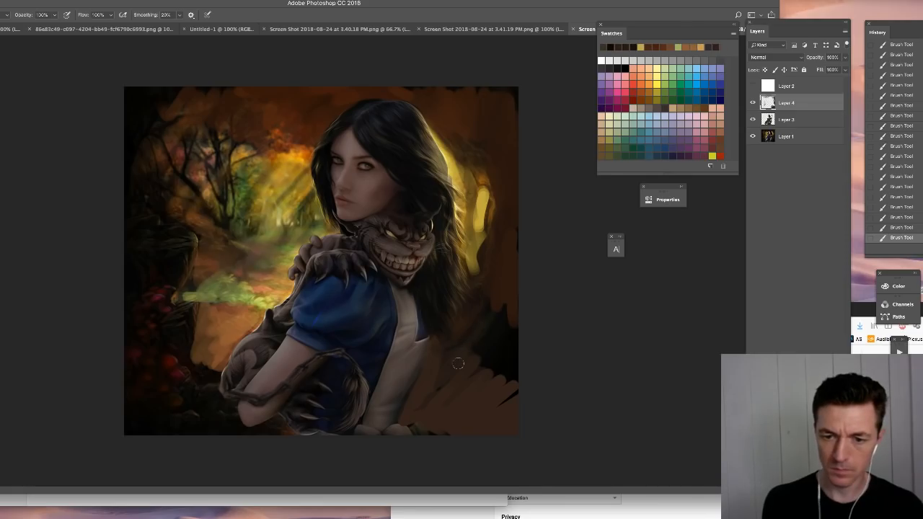
mouse_move(458, 364)
left_mouse_down()
mouse_move(525, 346)
mouse_move(437, 388)
mouse_move(491, 402)
mouse_move(487, 370)
left_mouse_up()
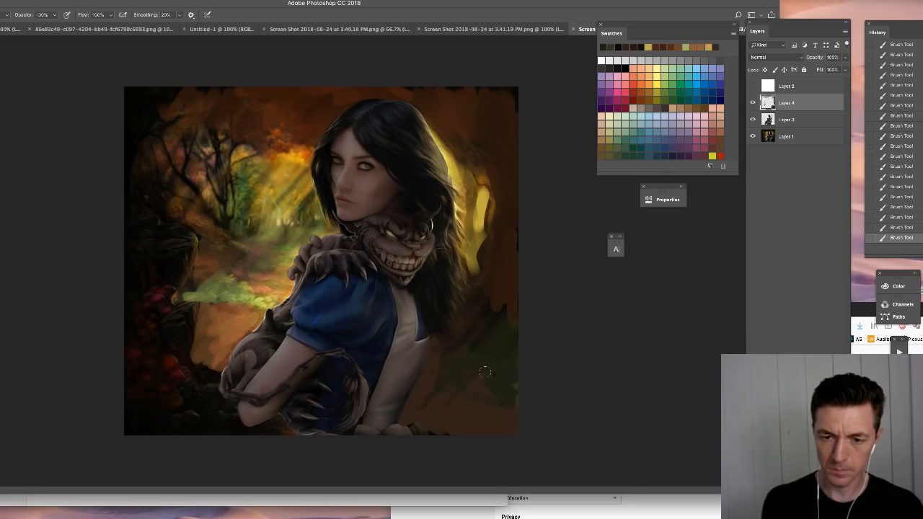
mouse_move(485, 279)
left_mouse_down()
mouse_move(499, 299)
mouse_move(496, 334)
left_mouse_up()
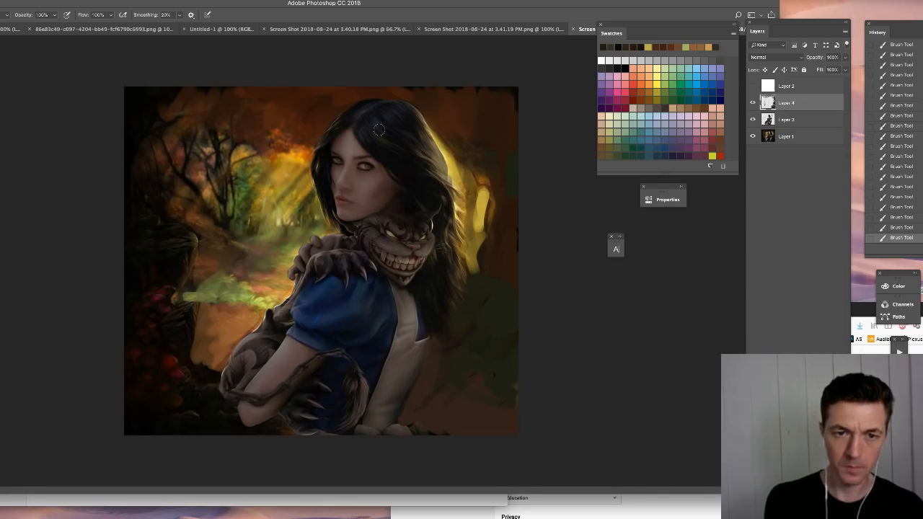
- Paint sampled brown strokes over the dark forest floor beside the creature with a textured brush, comparing the result by toggling Layer 4
right_click(475, 138)
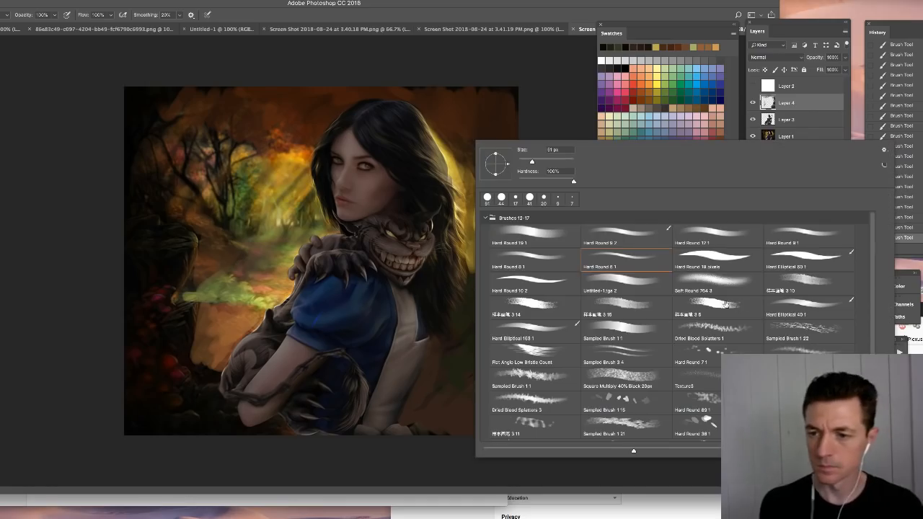
left_click(698, 306)
left_click(634, 307)
left_click_drag(552, 164, 564, 163)
left_click(471, 98)
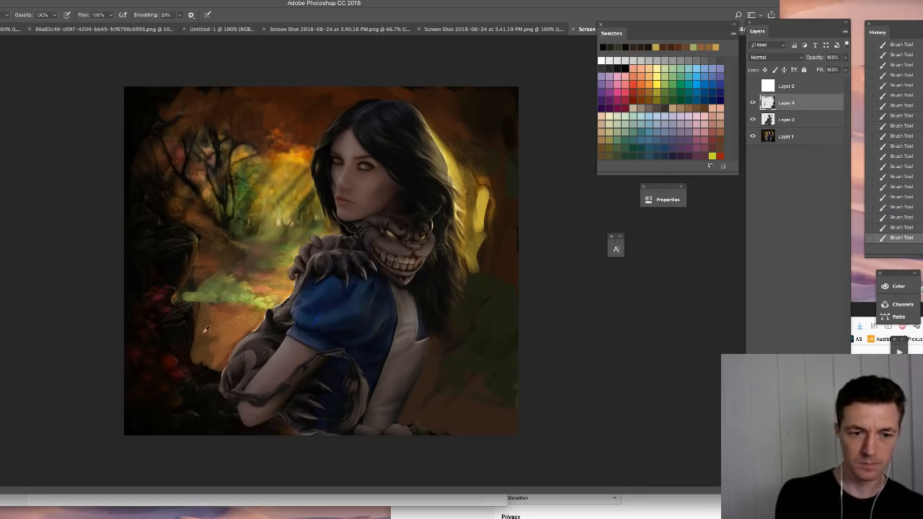
left_click(185, 363, "alt")
mouse_move(197, 355)
left_mouse_down()
mouse_move(229, 315)
mouse_move(197, 360)
mouse_move(228, 345)
mouse_move(214, 374)
mouse_move(206, 375)
mouse_move(206, 355)
mouse_move(166, 355)
mouse_move(193, 364)
mouse_move(194, 373)
mouse_move(214, 365)
mouse_move(201, 419)
mouse_move(232, 425)
mouse_move(228, 410)
mouse_move(240, 423)
mouse_move(137, 418)
mouse_move(153, 405)
left_mouse_up()
left_click(207, 358, "alt")
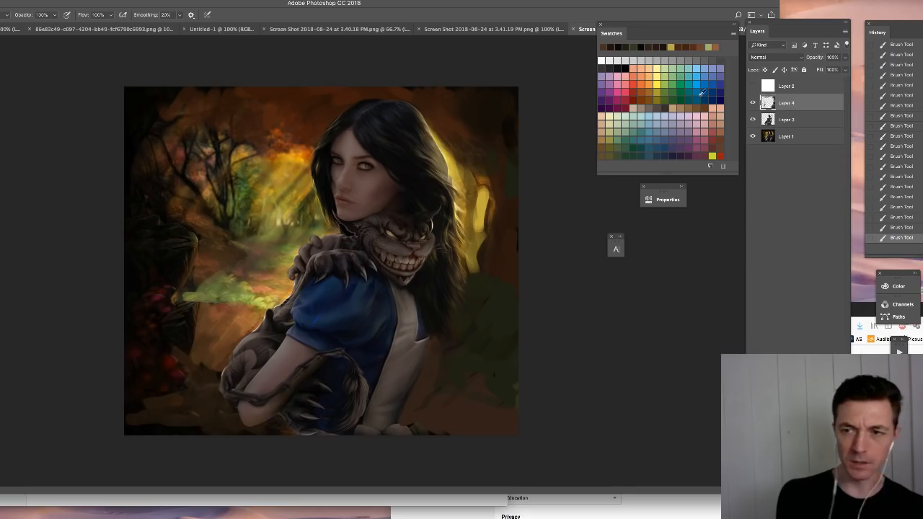
left_click(753, 103)
left_click(752, 104)
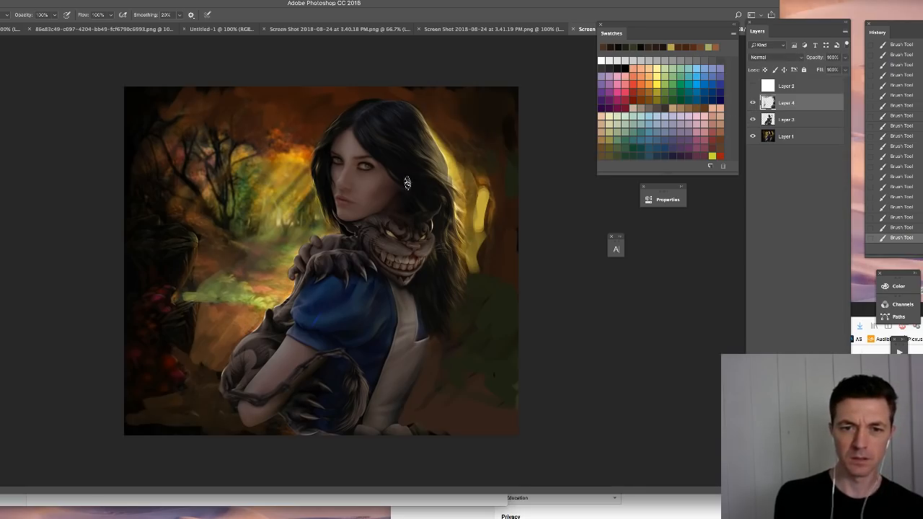
- Darken the outer edges of the background with a large Soft Round brush of about 364 px
right_click(229, 127)
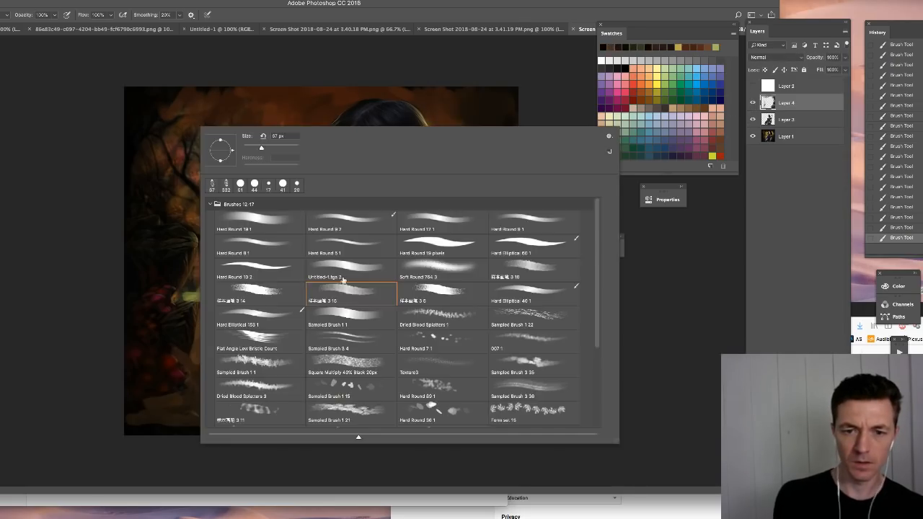
left_click_drag(294, 149, 289, 149)
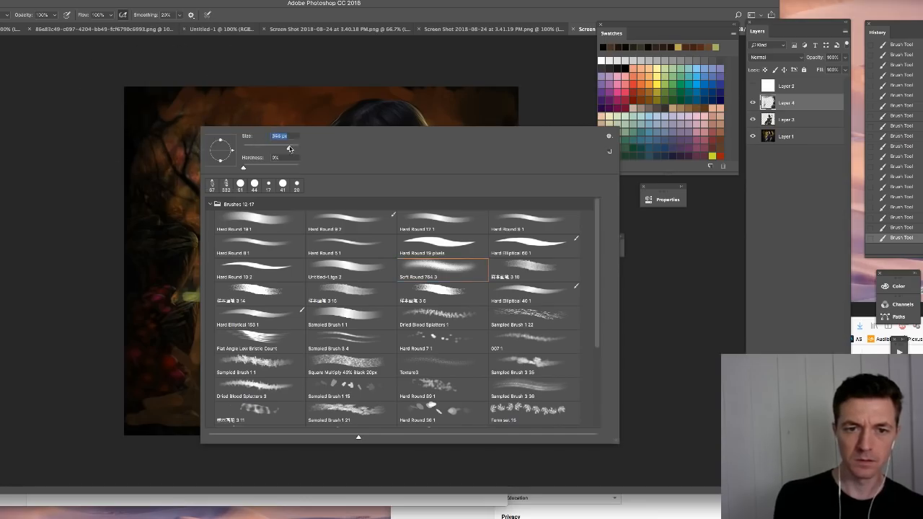
left_click(123, 107)
mouse_move(183, 108)
left_mouse_down()
mouse_move(246, 81)
mouse_move(479, 88)
mouse_move(545, 184)
mouse_move(499, 153)
mouse_move(492, 384)
mouse_move(504, 346)
mouse_move(445, 429)
mouse_move(499, 425)
mouse_move(469, 456)
mouse_move(210, 466)
mouse_move(124, 351)
mouse_move(232, 427)
mouse_move(174, 365)
mouse_move(172, 336)
mouse_move(214, 334)
mouse_move(224, 351)
mouse_move(212, 322)
mouse_move(179, 445)
left_mouse_up()
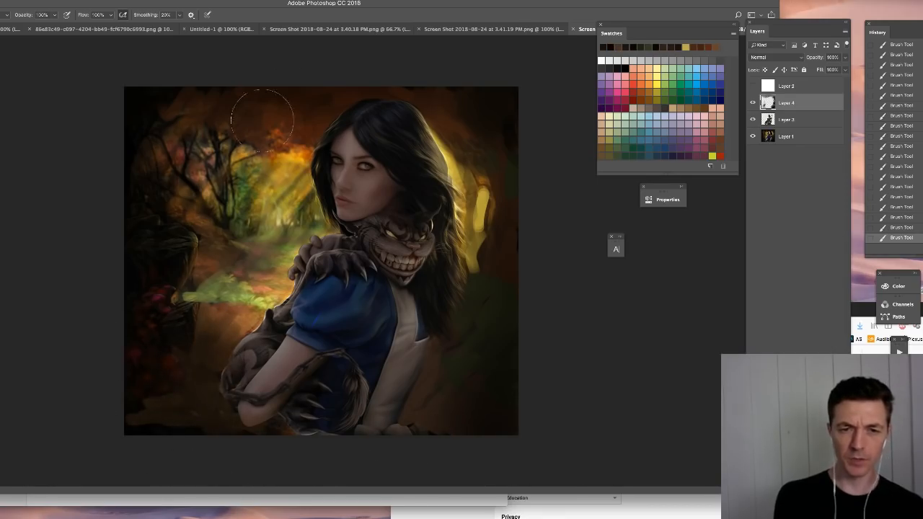
- Switch to the Hard Round 19 1 brush at a small size and sample a muted brown for the creature's face
right_click(465, 310)
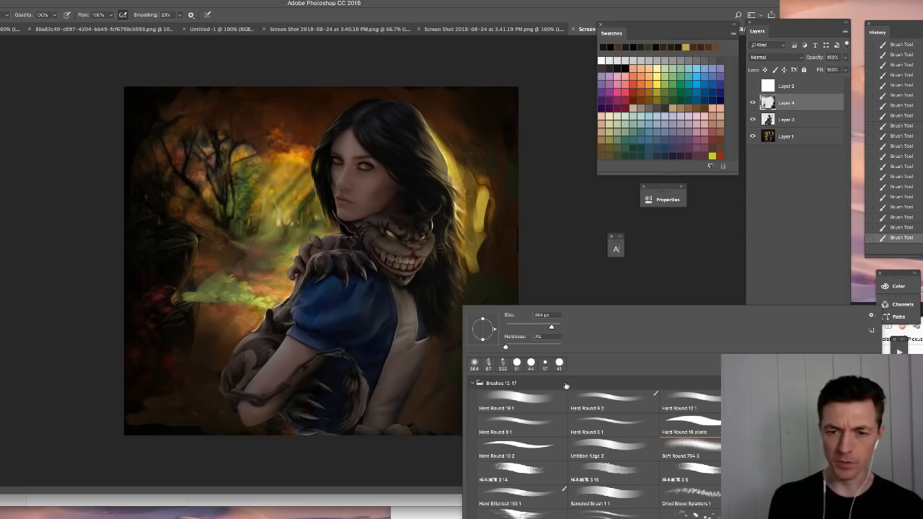
left_click(534, 413)
right_click(384, 254)
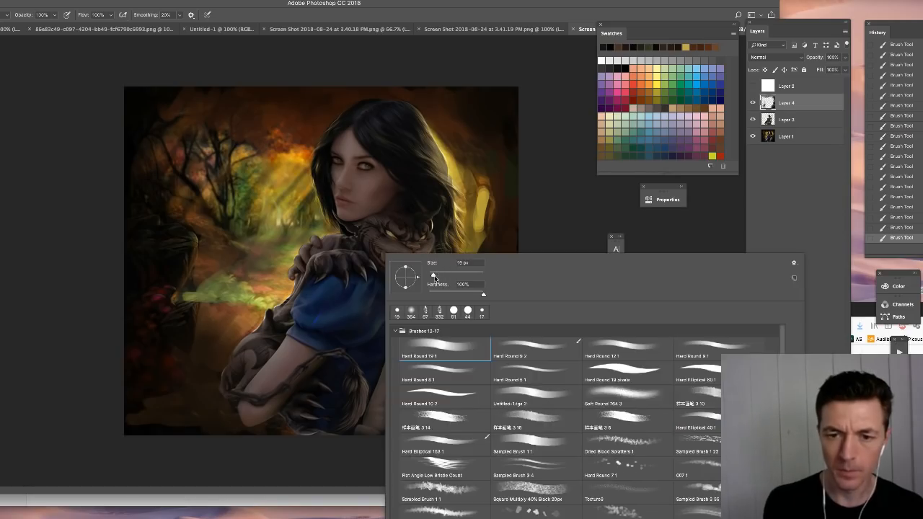
left_click_drag(438, 276, 434, 275)
left_click(552, 182)
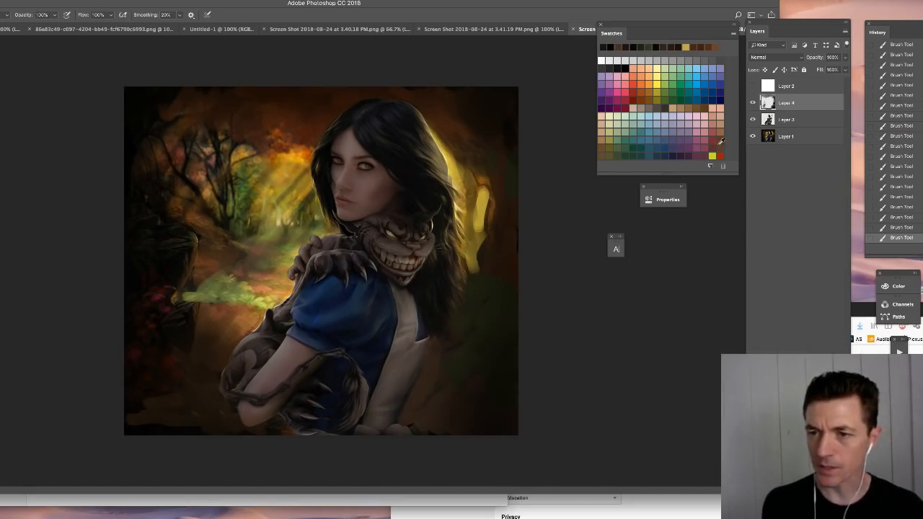
left_click(719, 142)
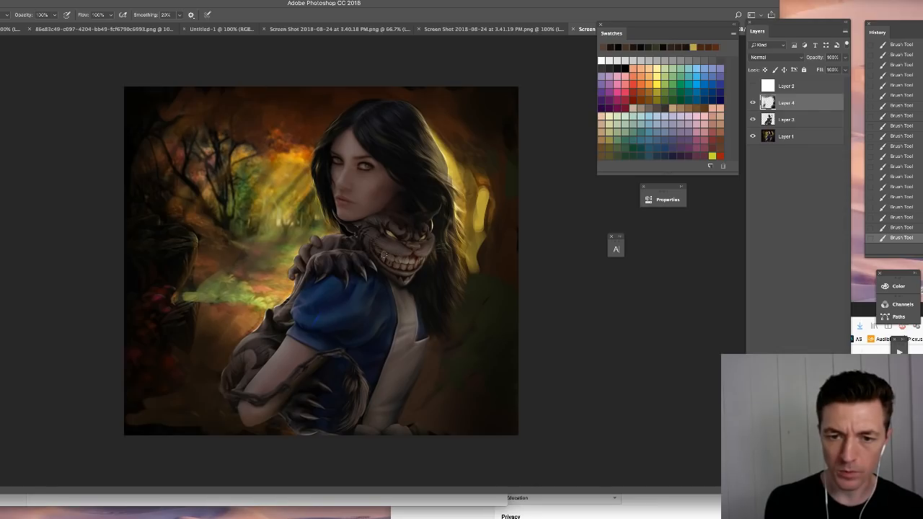
left_click(384, 256, "alt")
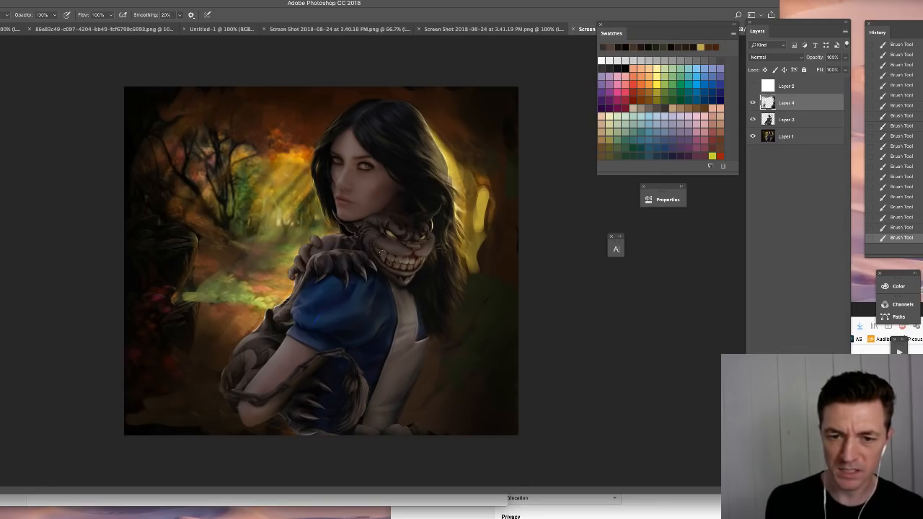
- Set the foreground colour to a darker orange-brown in the Color Picker
key("z")
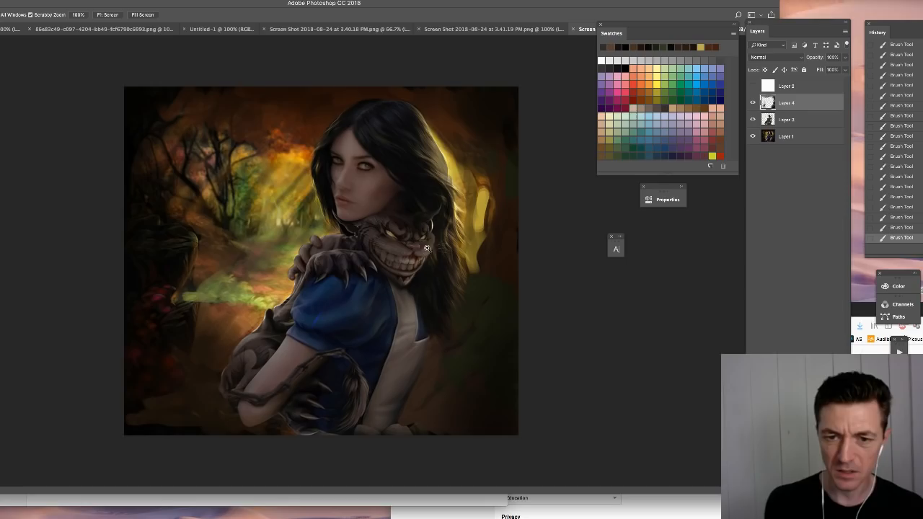
key("b")
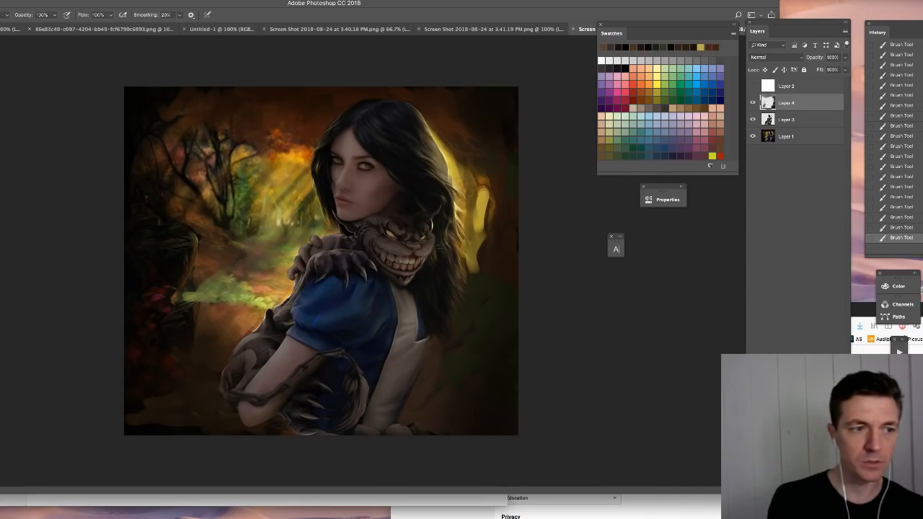
key("n")
left_click(543, 298)
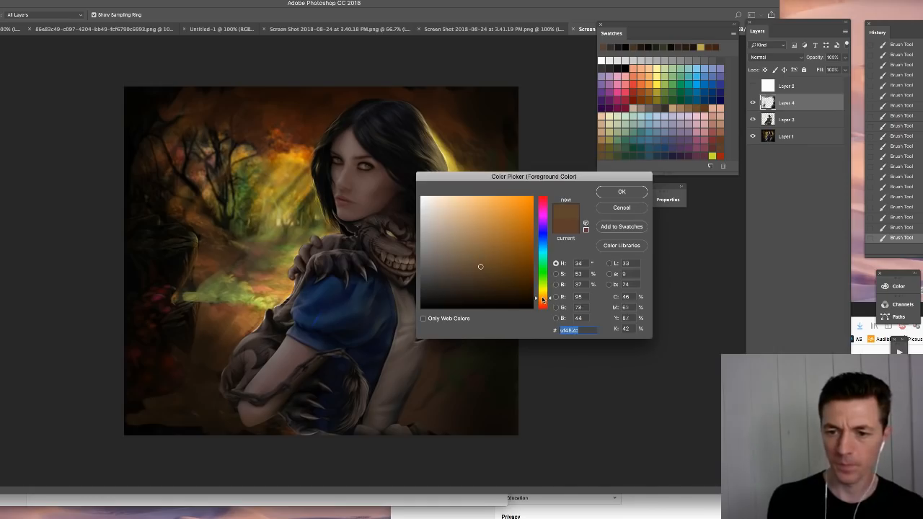
left_click_drag(505, 286, 499, 282)
left_click(613, 195)
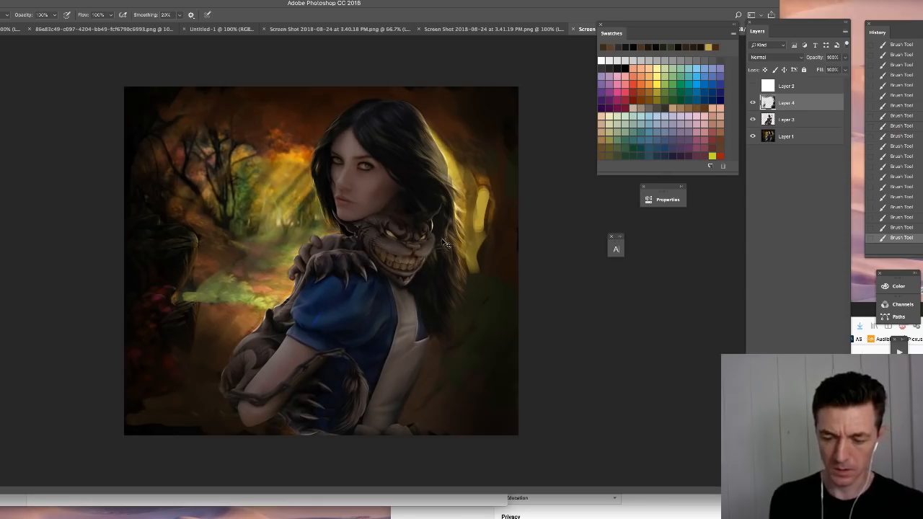
- Reduce the brush size, choose a light orange swatch and paint a bright glow in the creature's larger eye
key("super+plus")
right_click(466, 219)
left_click_drag(517, 242, 511, 242)
left_click(533, 183)
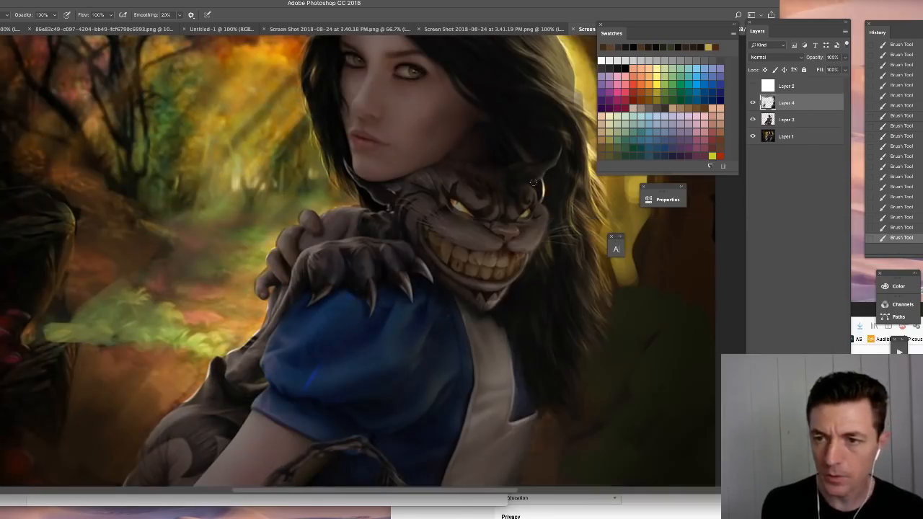
left_click(650, 75)
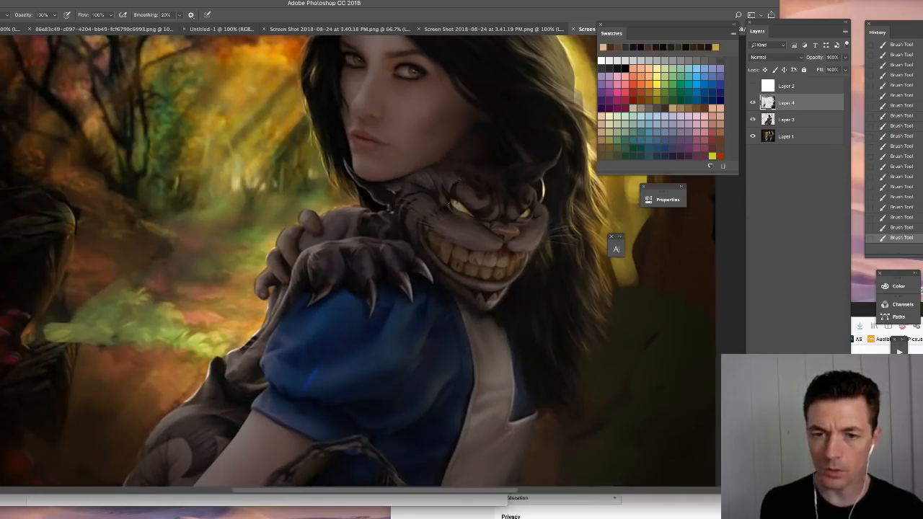
left_click_drag(455, 205, 459, 209)
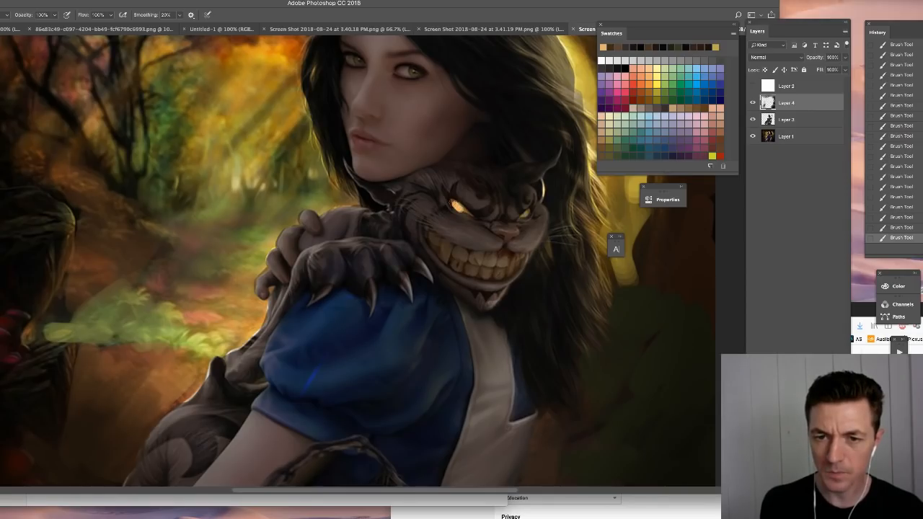
- Set the brush size to 9 px and paint a matching orange glow in the creature's other eye
right_click(534, 215)
left_click_drag(585, 240, 582, 240)
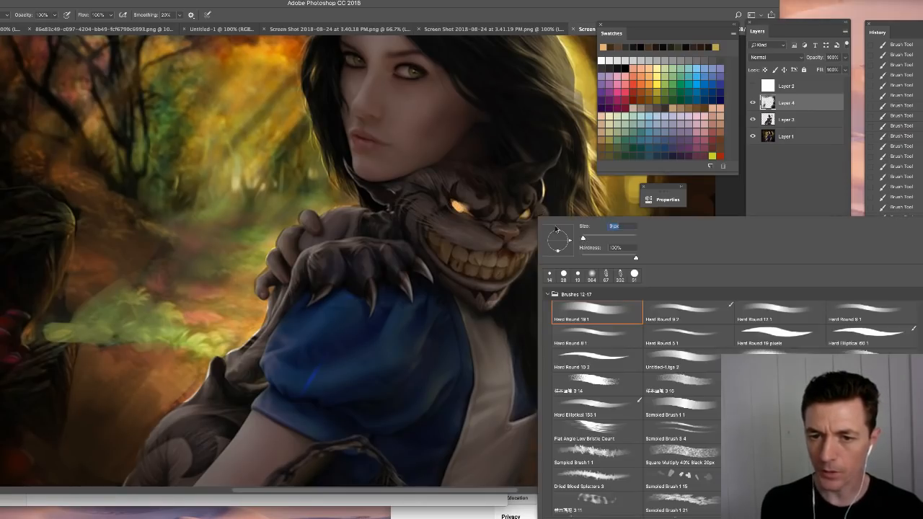
left_click_drag(524, 216, 361, 239)
- Deepen the glow with orange swatch colours around the rims of both creature eyes and onto the surrounding skin
key("super+plus")
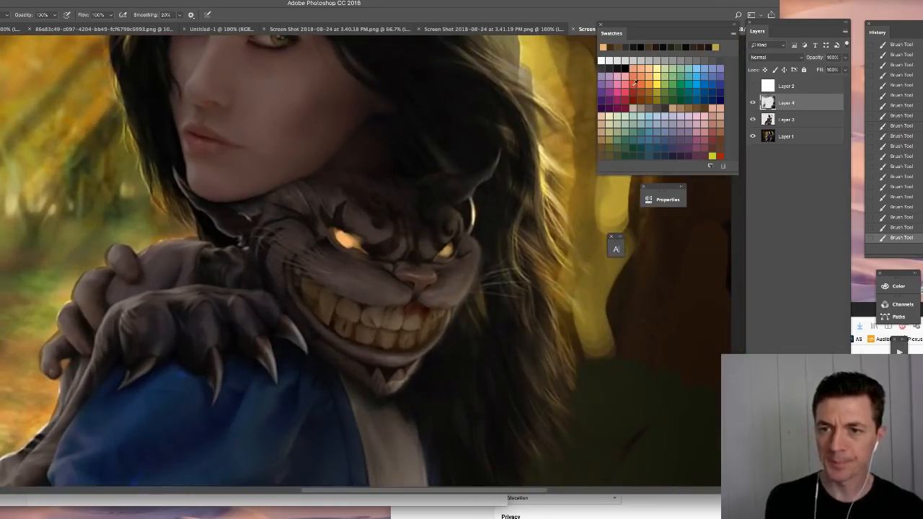
left_click(338, 237, "alt")
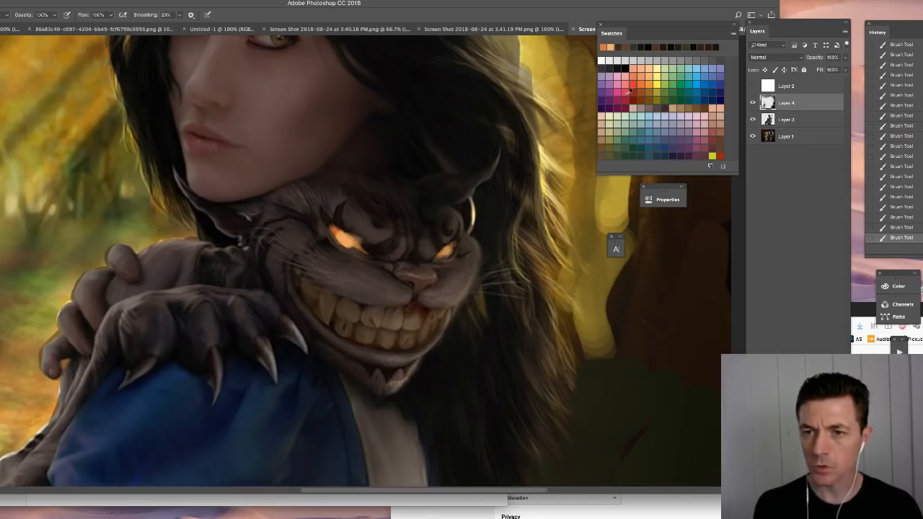
left_click(644, 87)
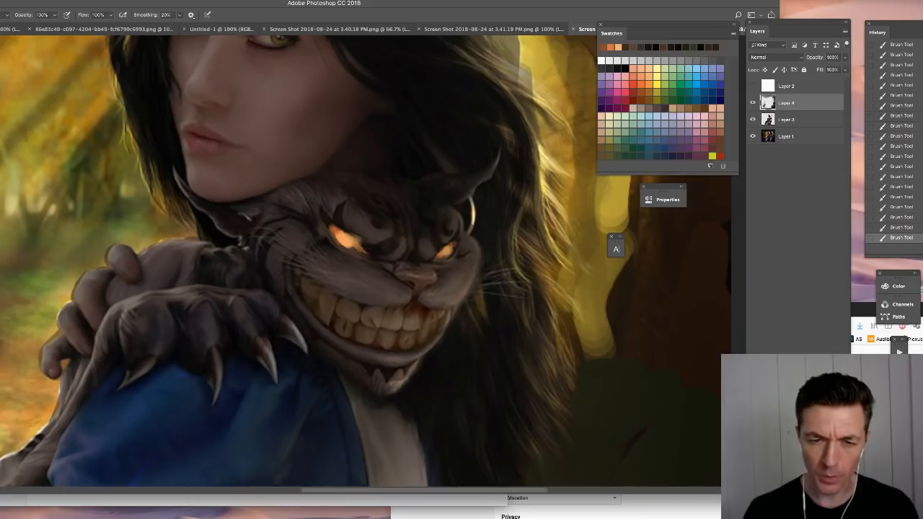
left_click_drag(333, 219, 367, 251)
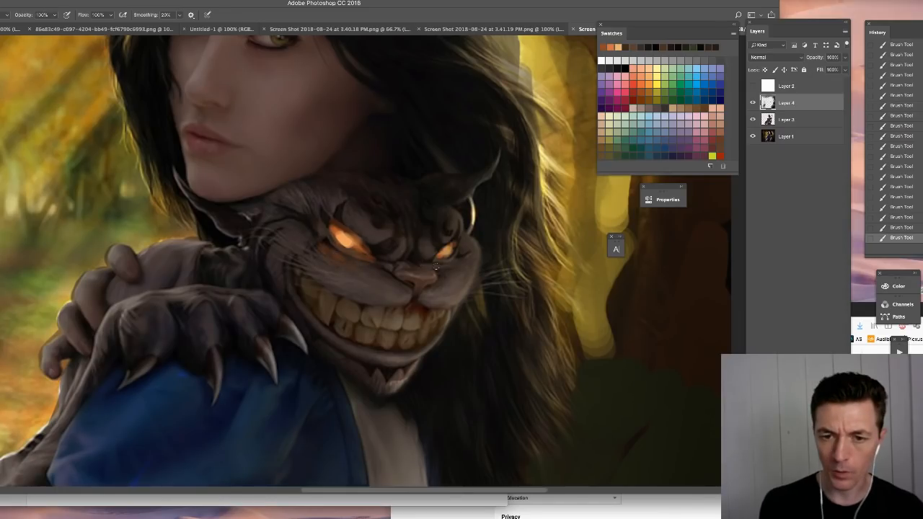
left_click_drag(437, 266, 460, 257)
- Add fine orange light strokes with a small hard round brush on the fur and cheeks beside the creature's eyes
right_click(448, 268)
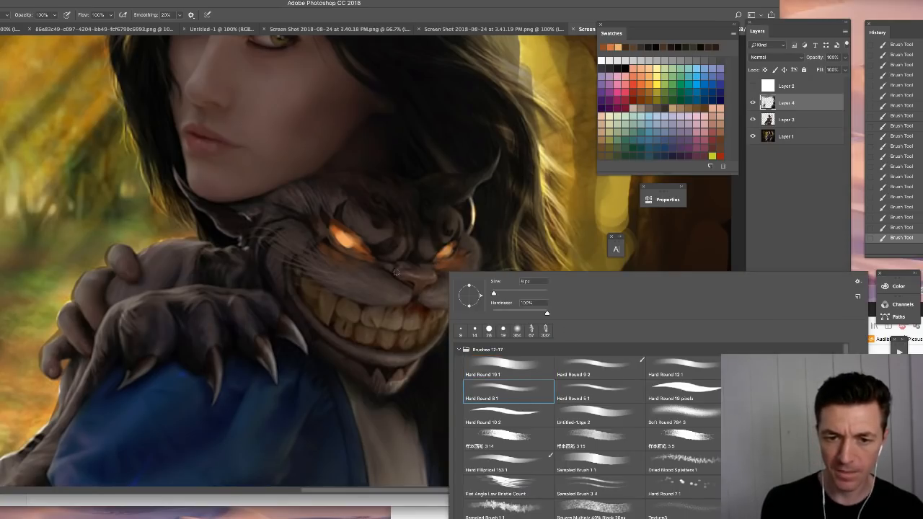
left_click(371, 270)
right_click(450, 280)
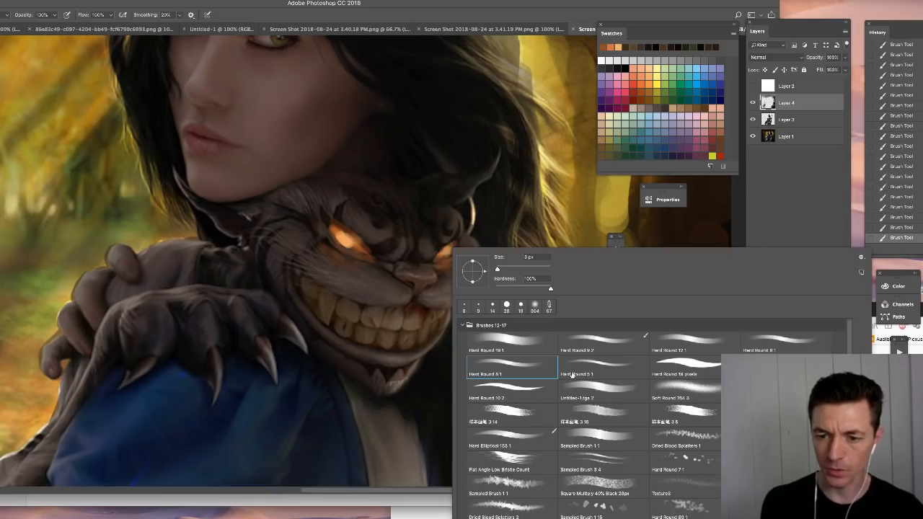
left_click(356, 245, "alt")
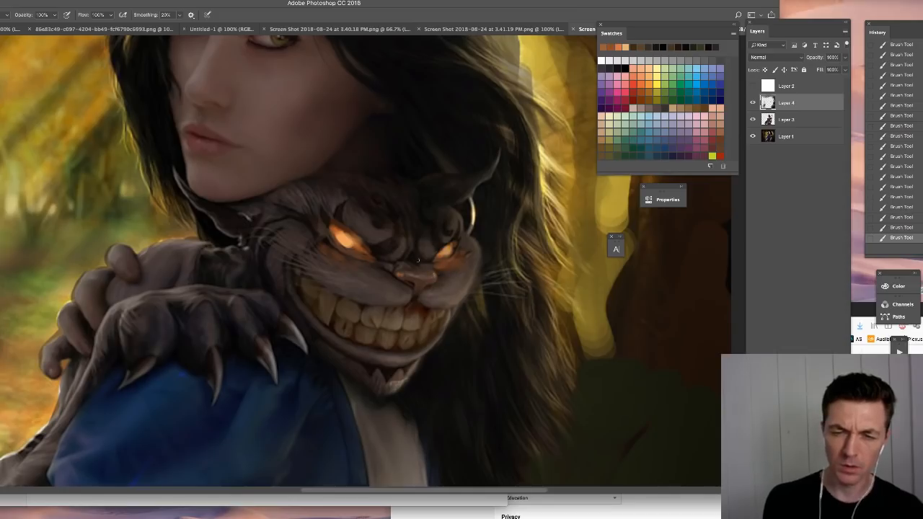
left_click_drag(314, 239, 322, 257)
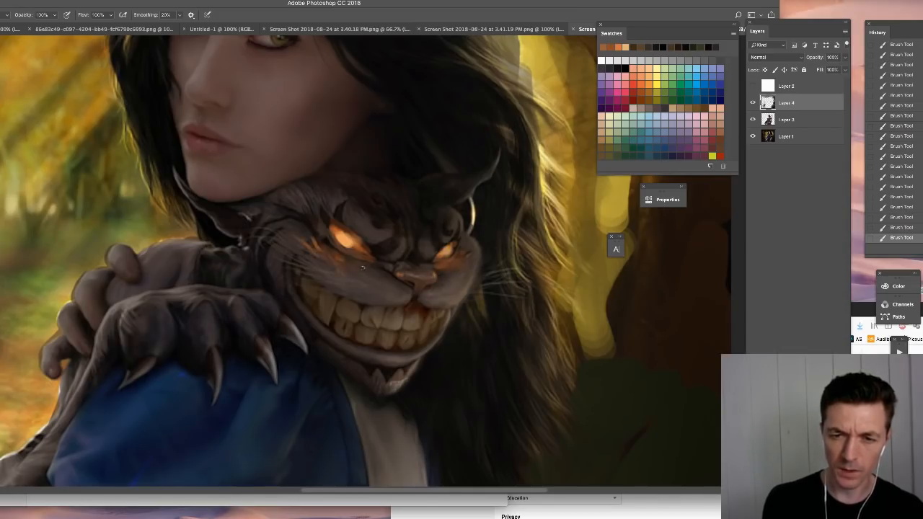
left_click_drag(462, 279, 479, 263)
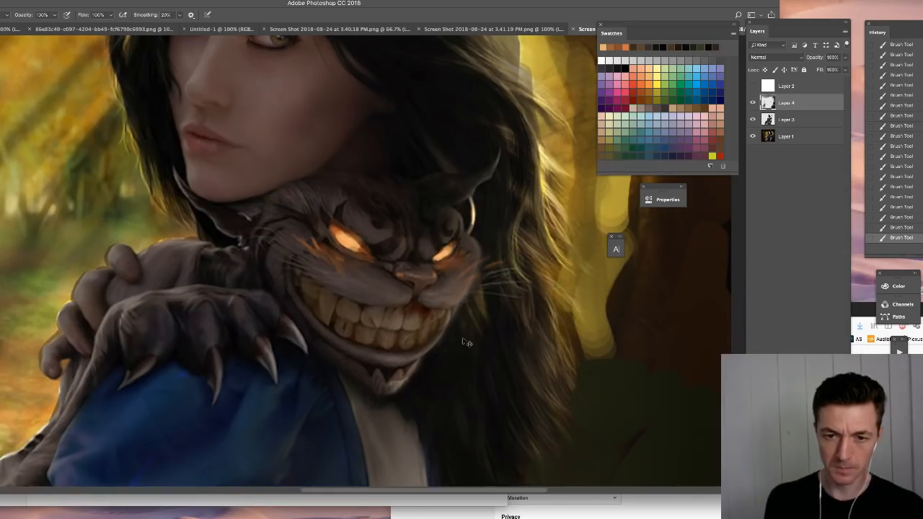
- View the whole image and toggle Layer 4's visibility to compare the portrait with and without the repainting
key("super+0")
left_click(753, 104)
left_click(752, 104)
left_click(752, 105)
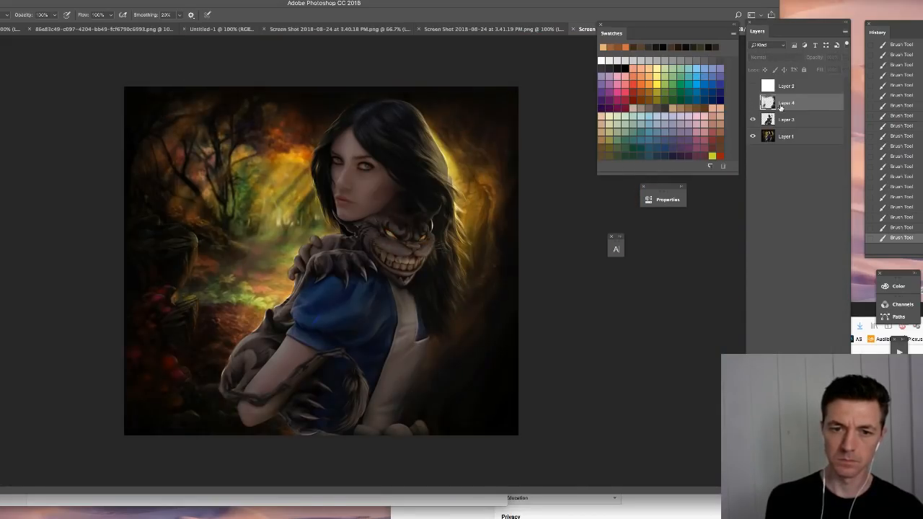
left_click(752, 105)
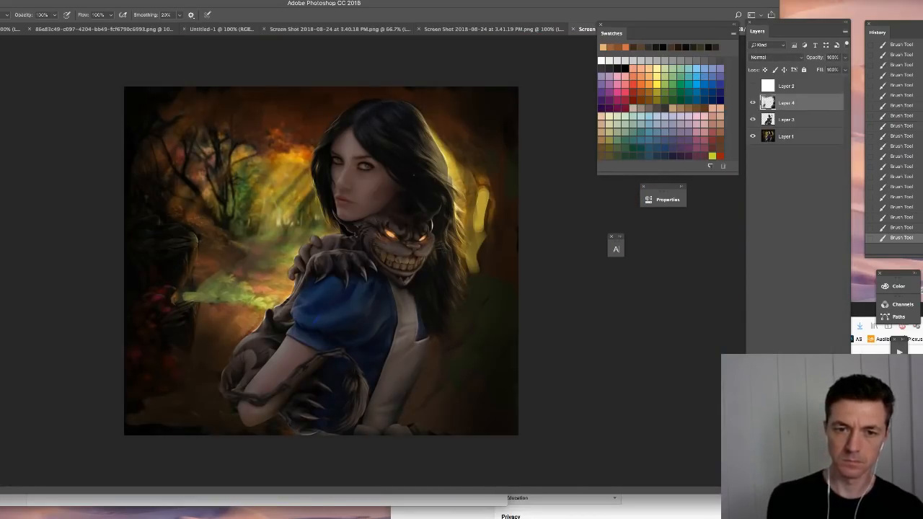
- Enlarge the current brush tip
right_click(414, 174)
left_click(470, 194)
left_click(571, 112)
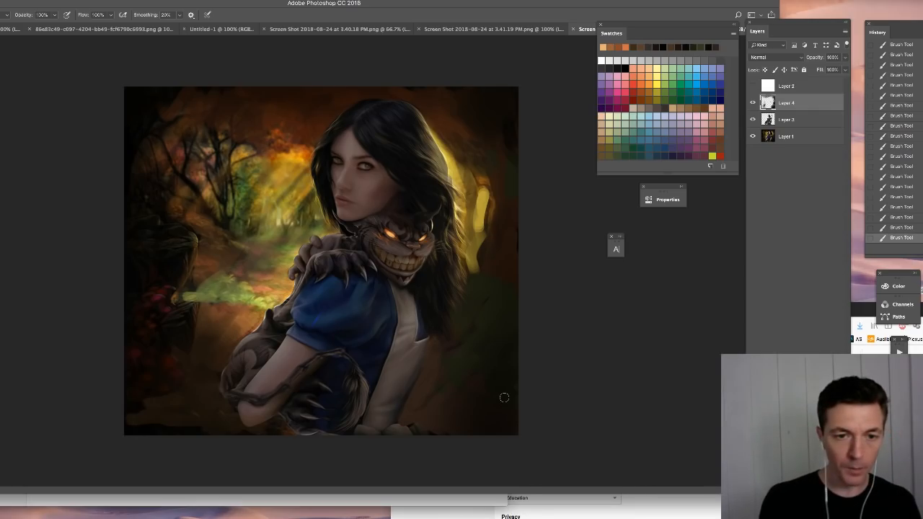
- Switch to Finder and open the Challenge folder inside 73b Livestream 29
left_click(4, 500)
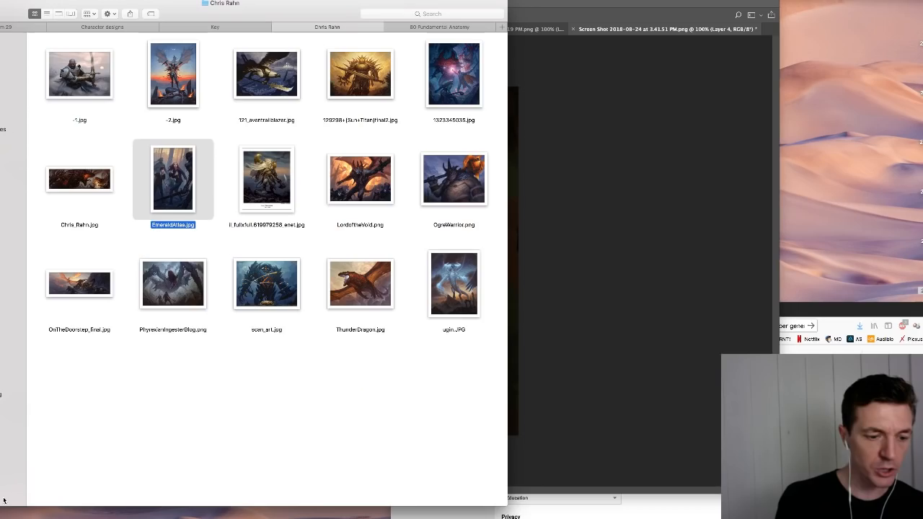
left_click(7, 28)
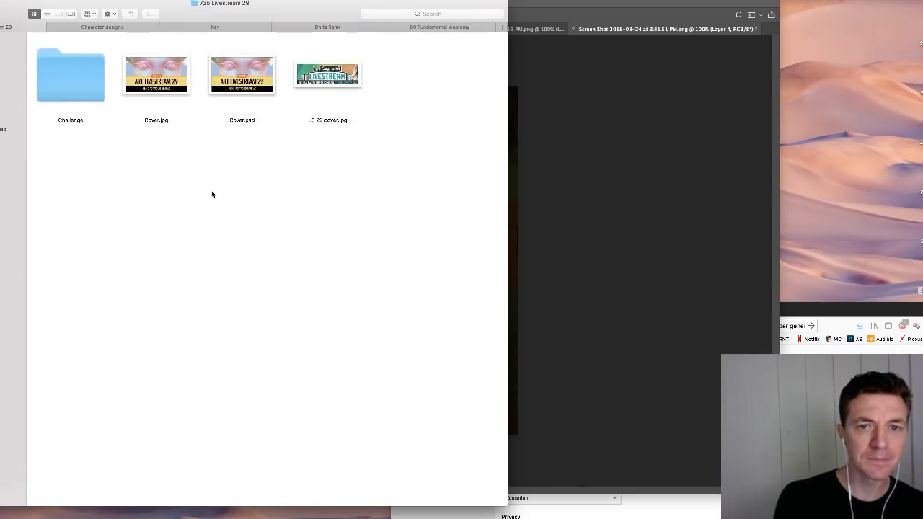
double_click(75, 83)
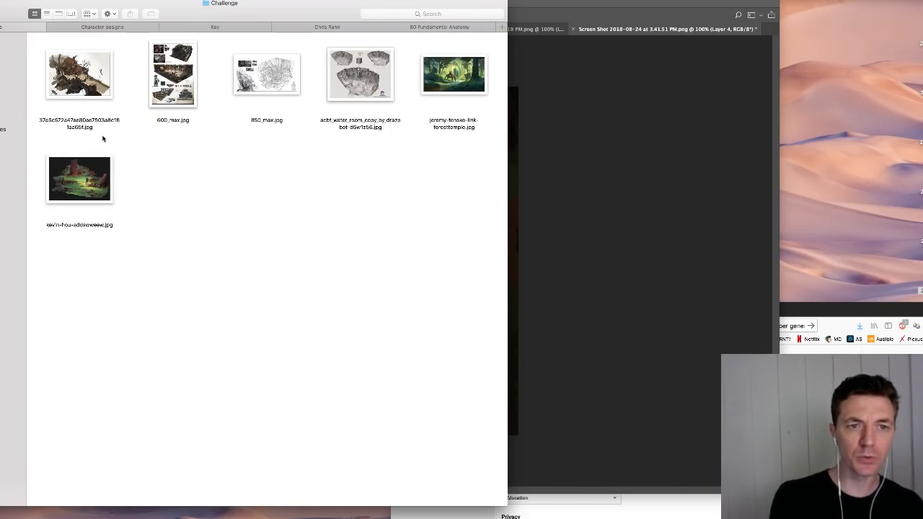
- Preview the bridge house painting in Quick Look, enlarging the preview and moving it clear of the file thumbnails
left_click(99, 93)
key("space")
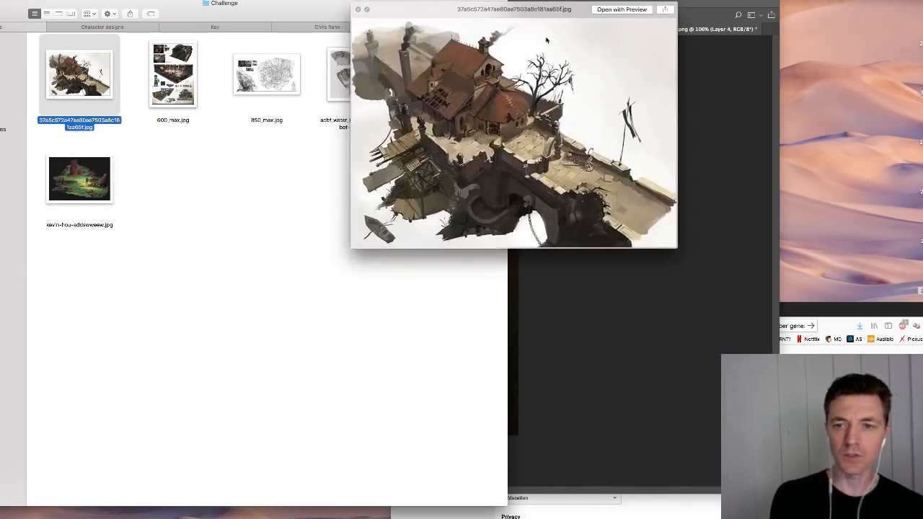
left_click_drag(505, 12, 309, 77)
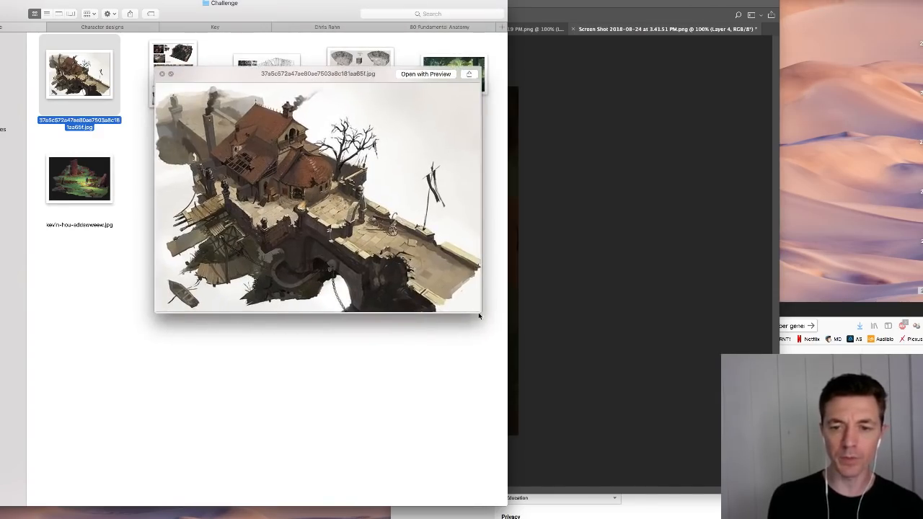
left_click_drag(485, 318, 668, 449)
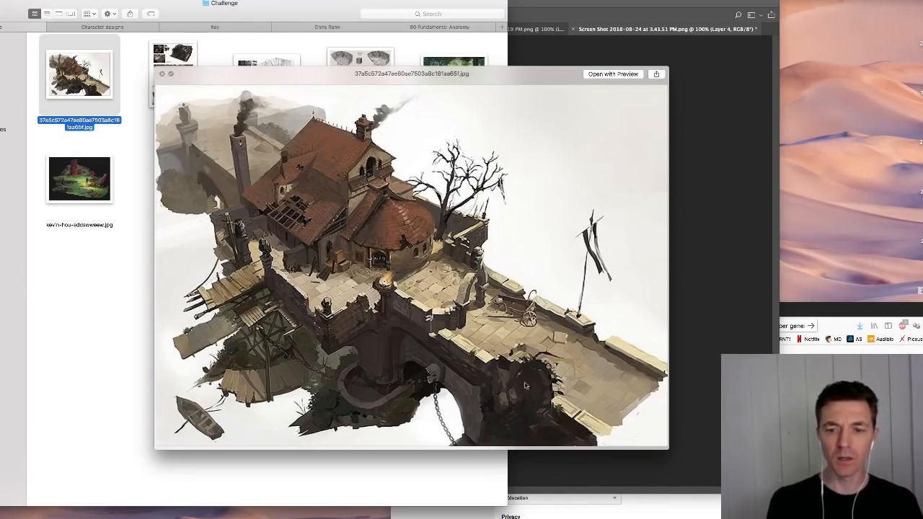
left_click_drag(314, 76, 379, 103)
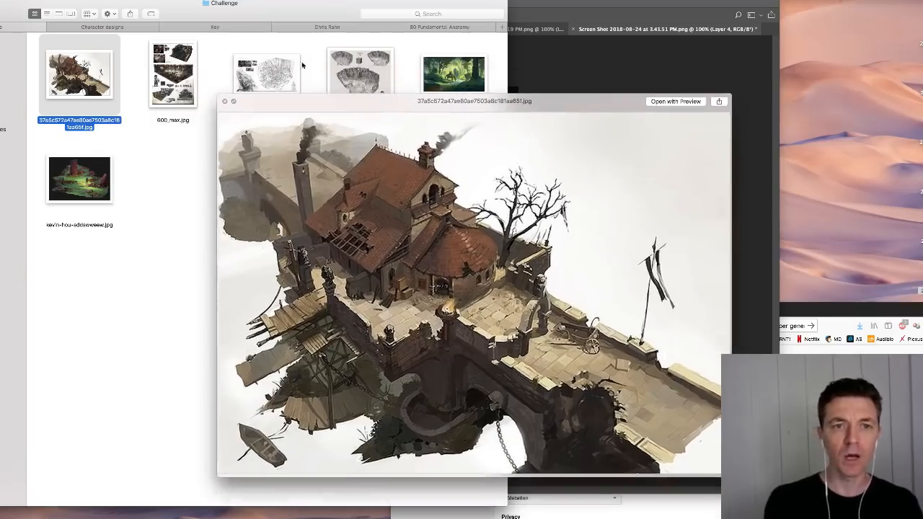
- Preview 850_max.jpg, the cutaway interior temple sketch, and reposition the preview window
key("Right")
key("Right")
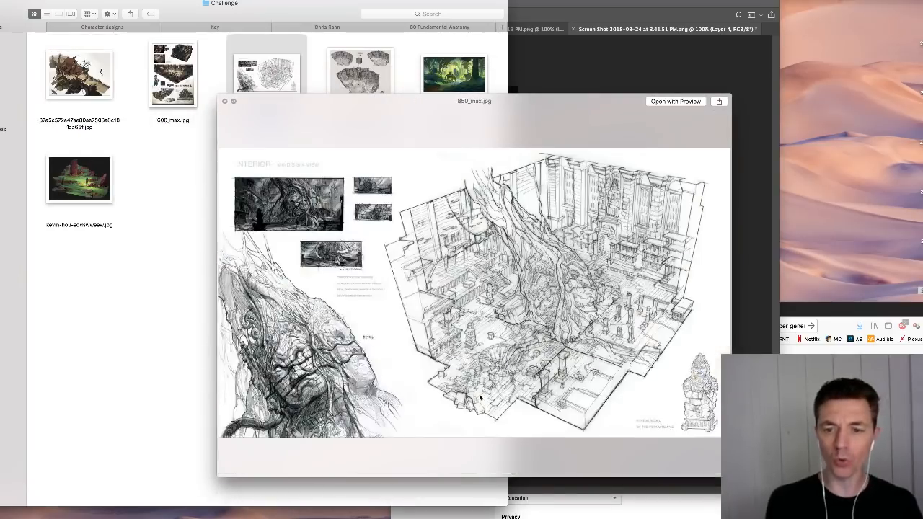
left_click_drag(405, 114, 387, 62)
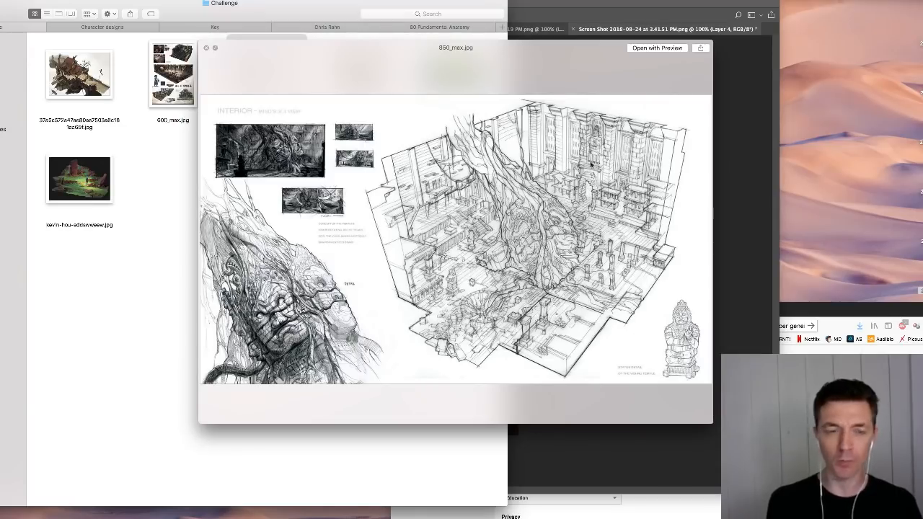
- Preview the green rocky landscape with the lone figure and the 600_max.jpg interior design sheet, keeping the preview fully in view
left_click(80, 189)
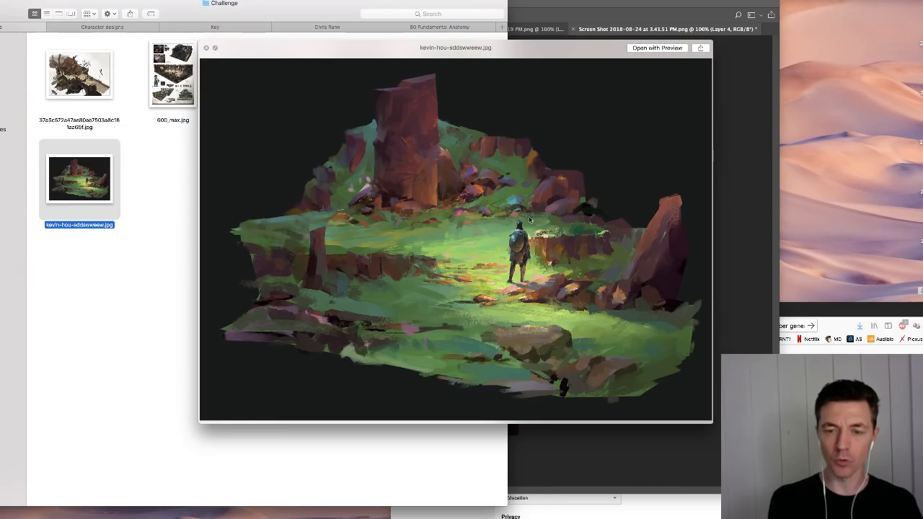
key("Left")
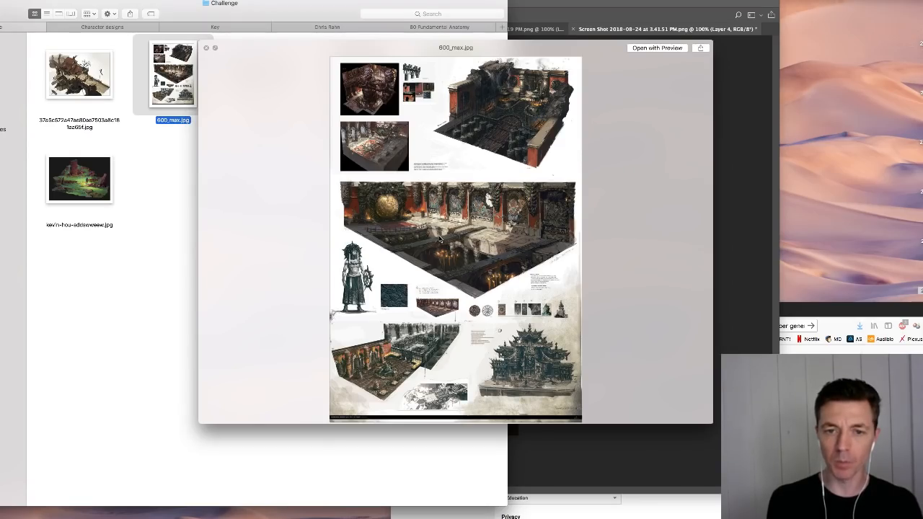
left_click_drag(303, 46, 233, 2)
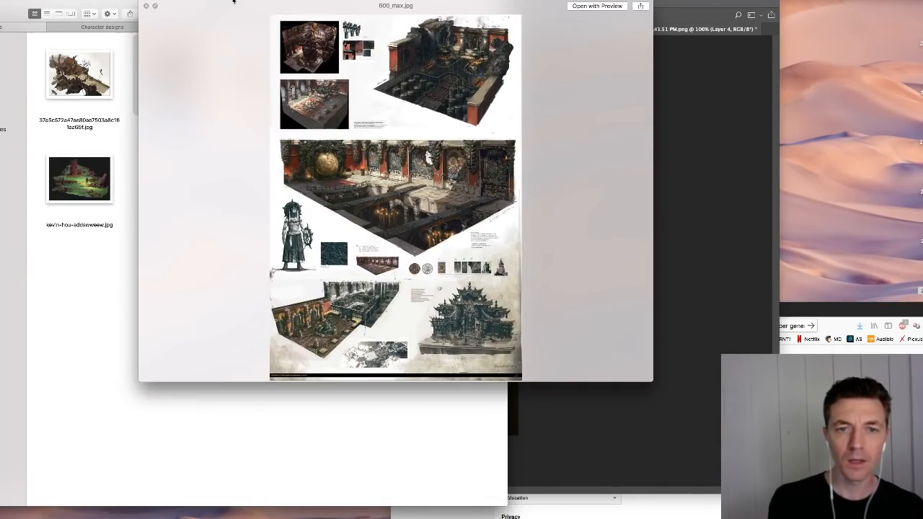
left_click_drag(233, 1, 218, 47)
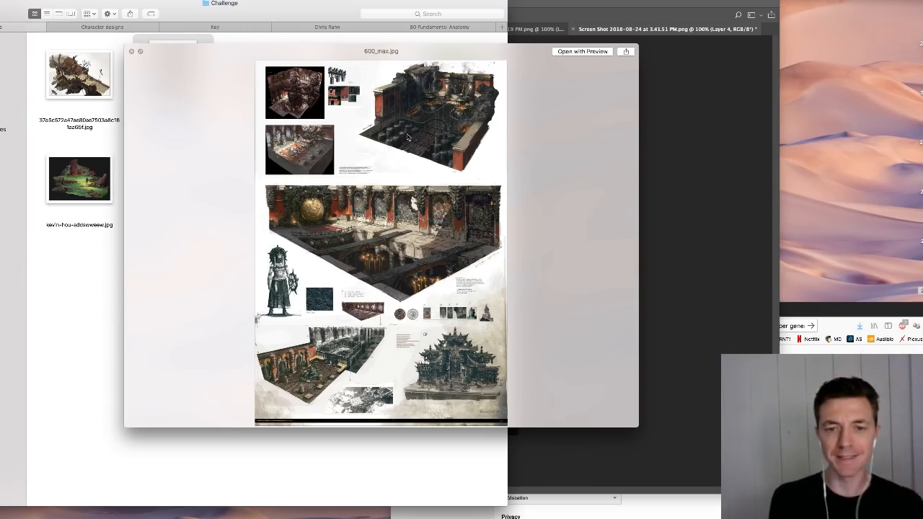
left_click_drag(269, 46, 273, 147)
- Preview the bridge house painting again and the forest temple scene with the horse rider, and close the preview
key("Left")
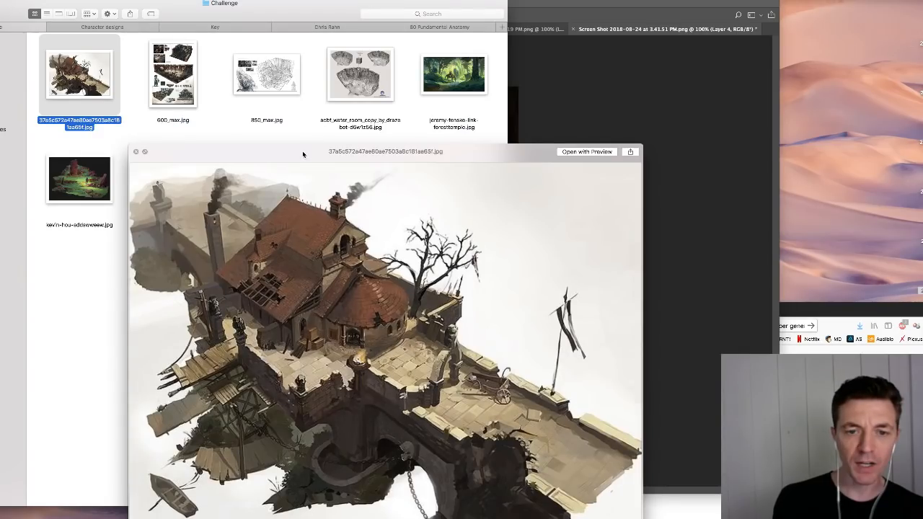
left_click_drag(303, 153, 302, 99)
left_click(454, 72)
left_click_drag(484, 112, 449, 13)
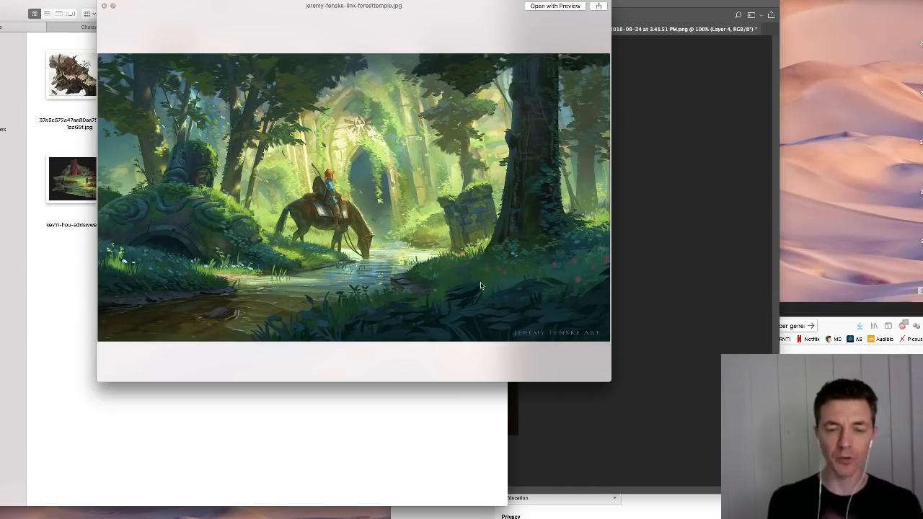
left_click(104, 6)
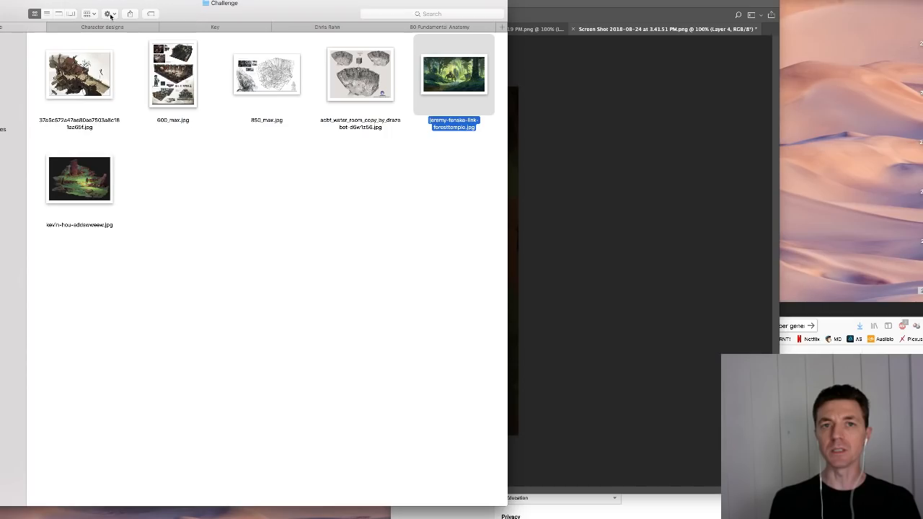